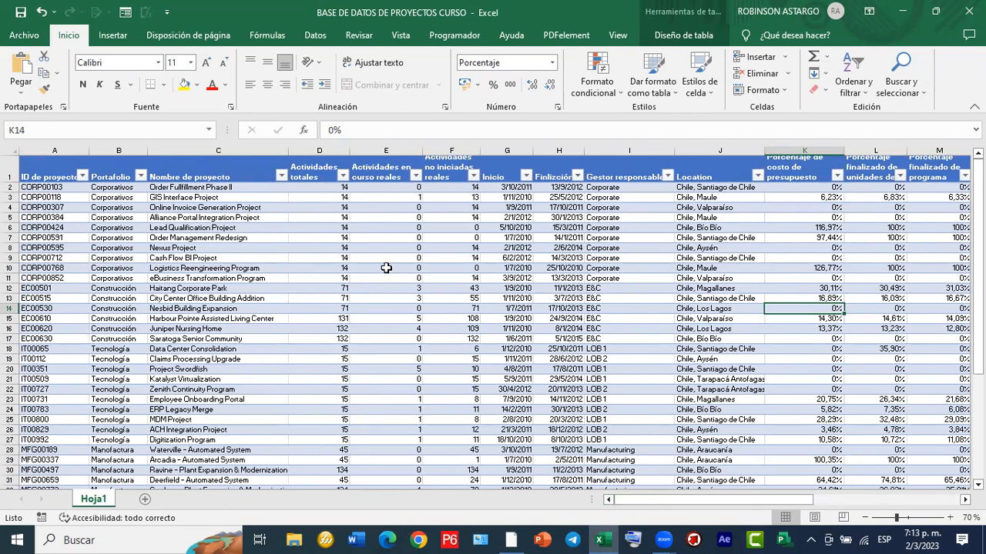
Look through the project rows of the table from the first entries to the last.
scroll(381, 260, down, 5)
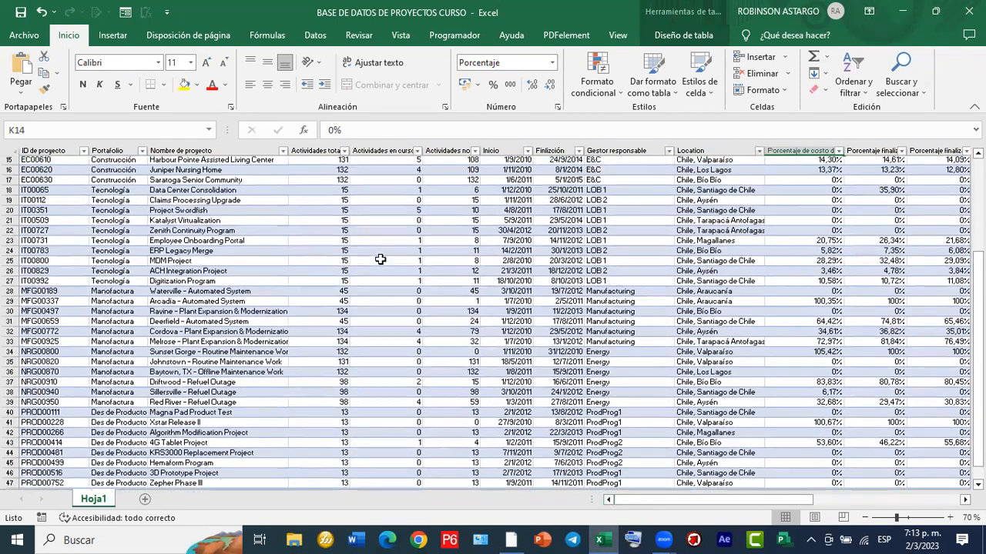
scroll(380, 260, up, 5)
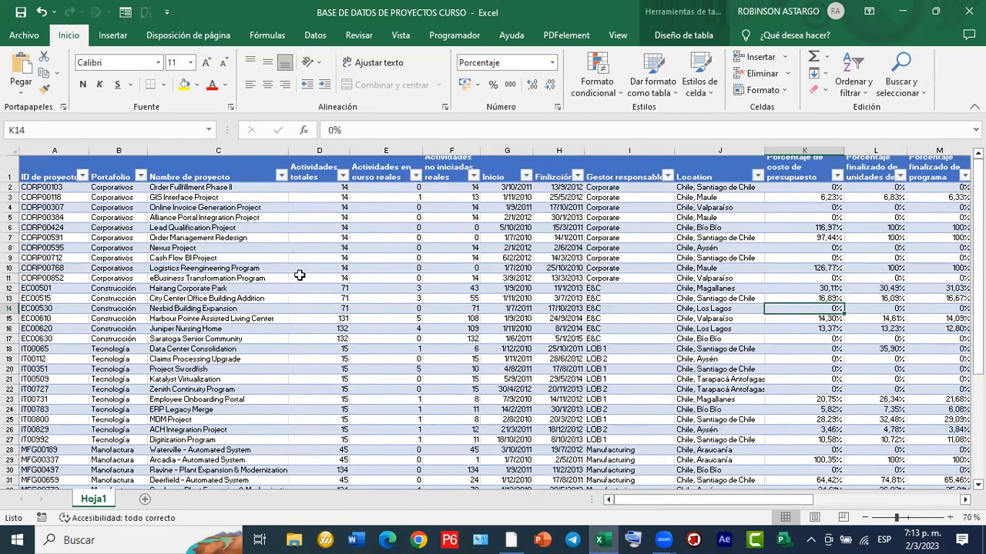
scroll(301, 275, down, 4)
scroll(301, 274, up, 4)
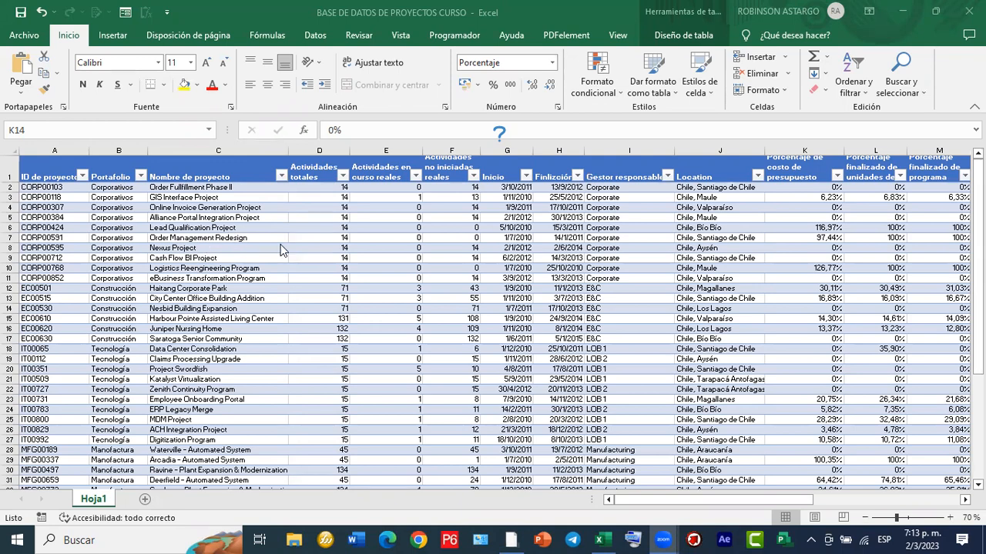
scroll(286, 250, down, 4)
scroll(285, 250, up, 4)
click(197, 226)
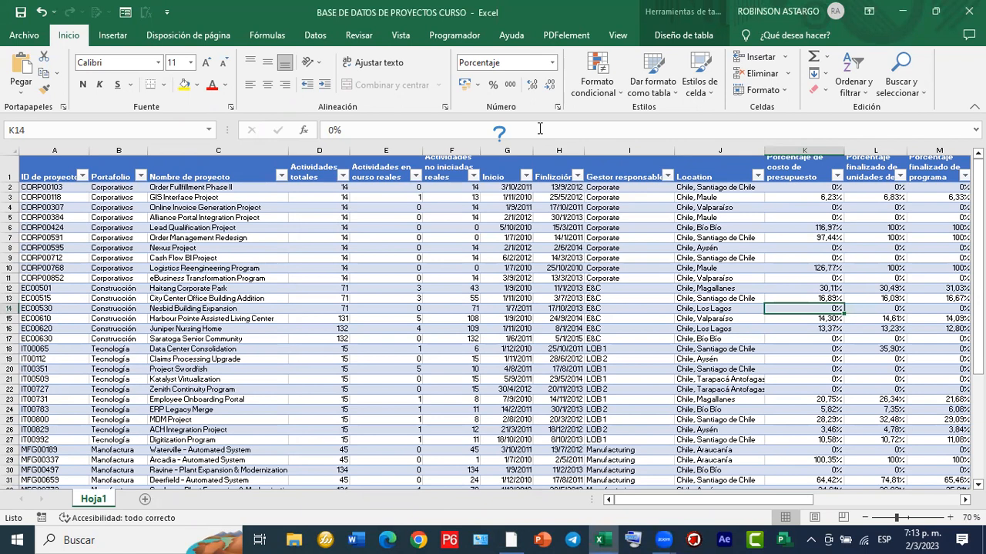
Select the whole project table from A1 to column Z and convert it to a normal range.
click(58, 169)
drag(61, 170, 504, 173)
drag(720, 208, 927, 460)
scroll(392, 265, up, 6)
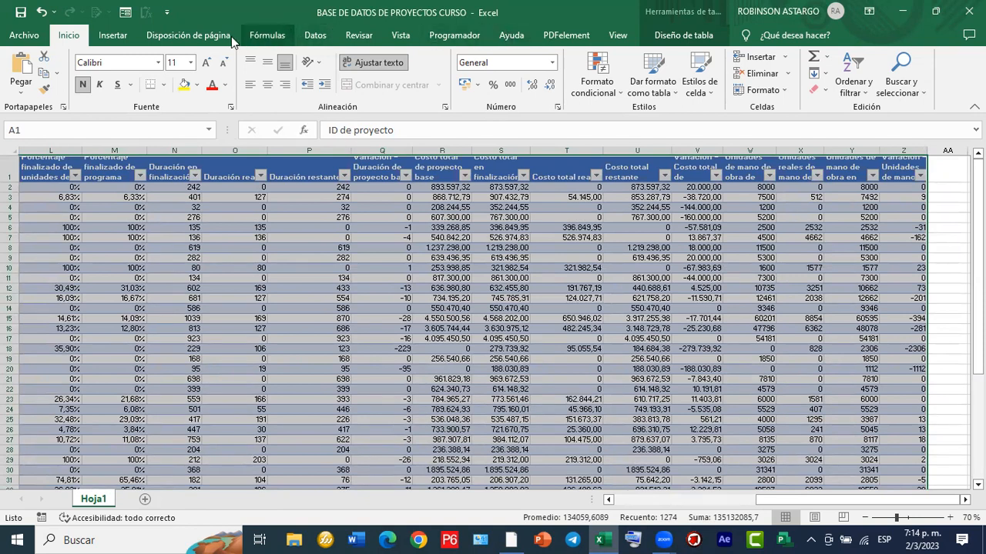
click(706, 40)
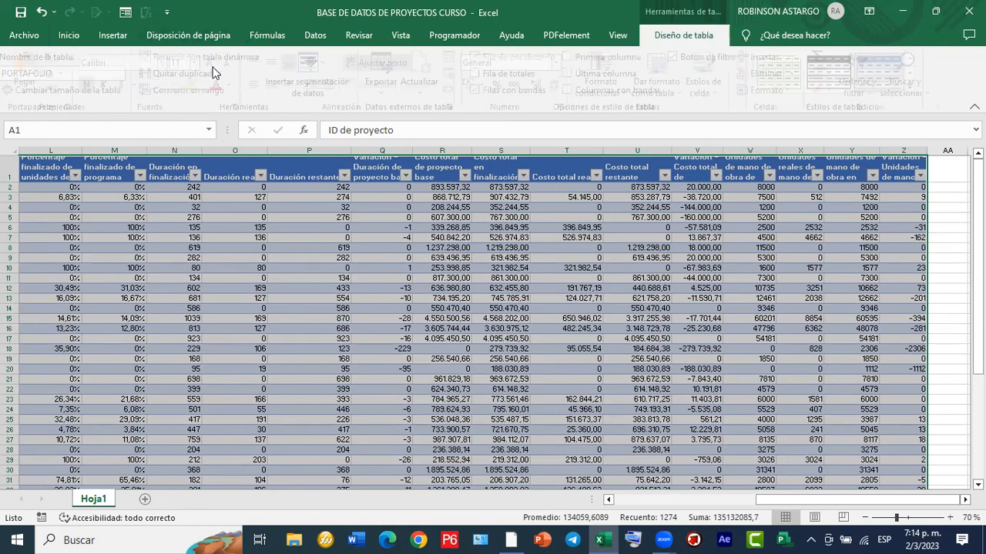
click(194, 90)
click(471, 309)
click(416, 267)
Review the Actividades totales, Inicio, Gestor responsable and Location columns of the project data.
scroll(421, 229, down, 6)
scroll(421, 229, up, 6)
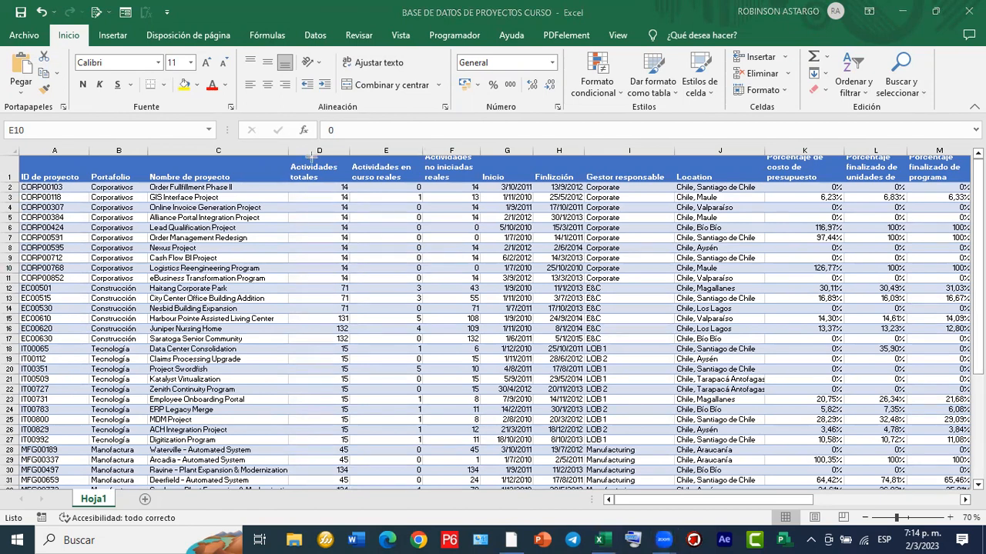
mouse_move(289, 156)
mouse_down()
mouse_move(324, 199)
mouse_move(348, 476)
mouse_up()
mouse_move(477, 153)
mouse_down()
mouse_move(505, 173)
mouse_move(539, 415)
mouse_move(533, 482)
mouse_up()
mouse_move(585, 152)
mouse_down()
mouse_move(621, 176)
mouse_move(686, 389)
mouse_move(669, 477)
mouse_up()
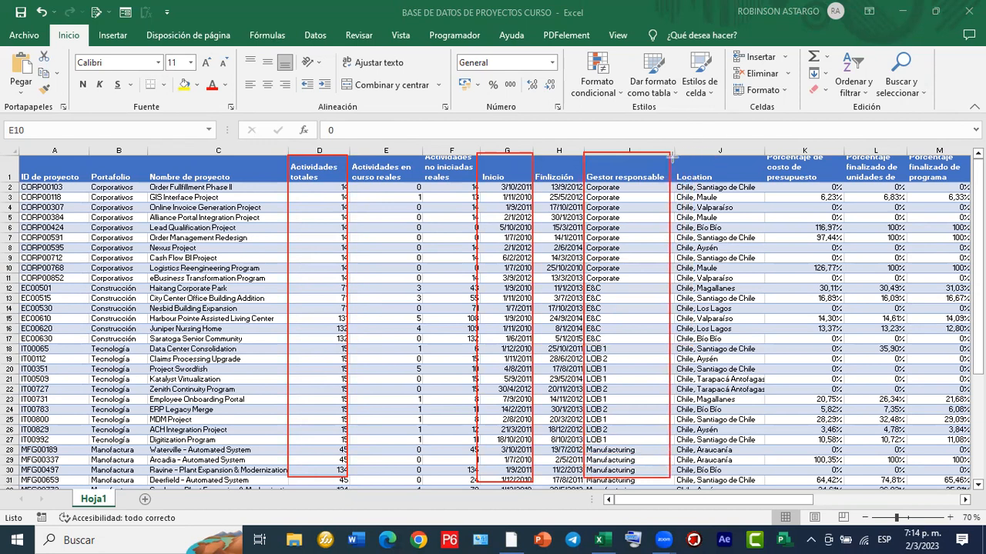
mouse_move(672, 153)
mouse_down()
mouse_move(736, 228)
mouse_move(770, 510)
mouse_move(766, 485)
mouse_up()
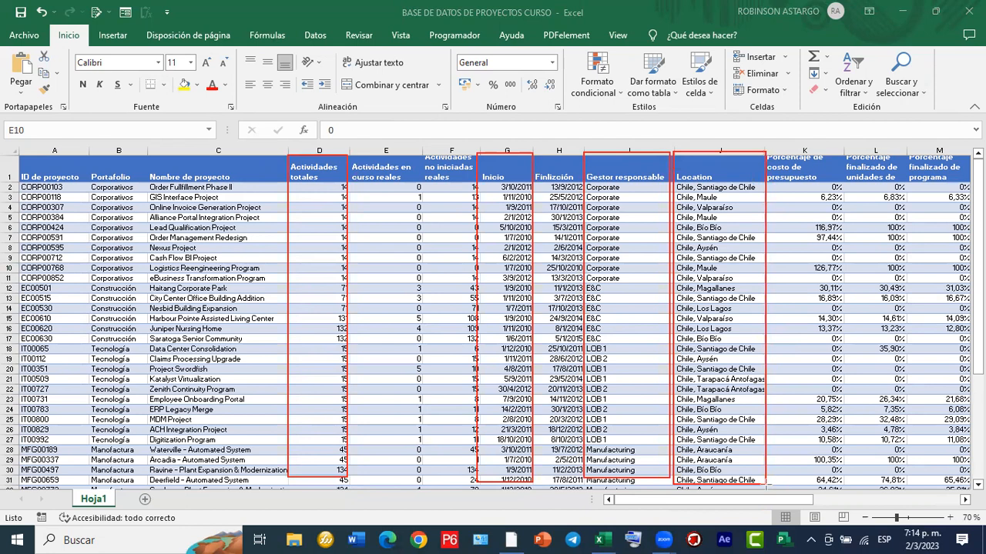
click(369, 12)
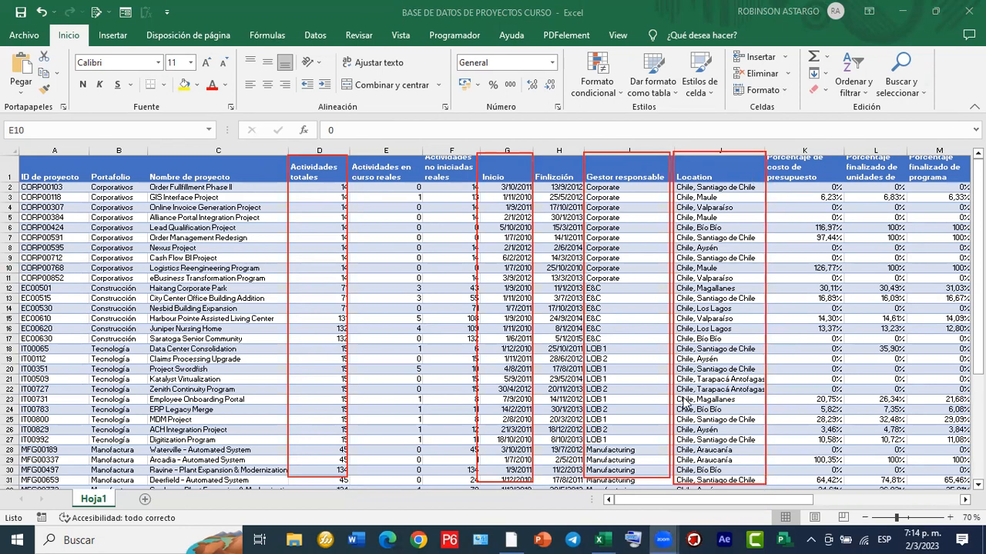
Increase the header row's height and widen column Z slightly to show more of the long column titles.
click(739, 505)
drag(739, 502, 940, 487)
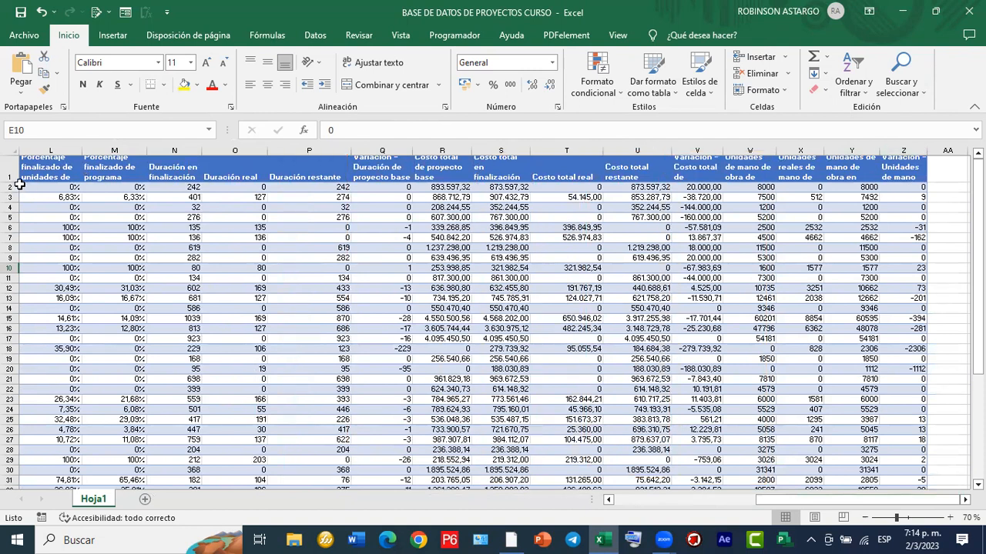
drag(18, 183, 19, 191)
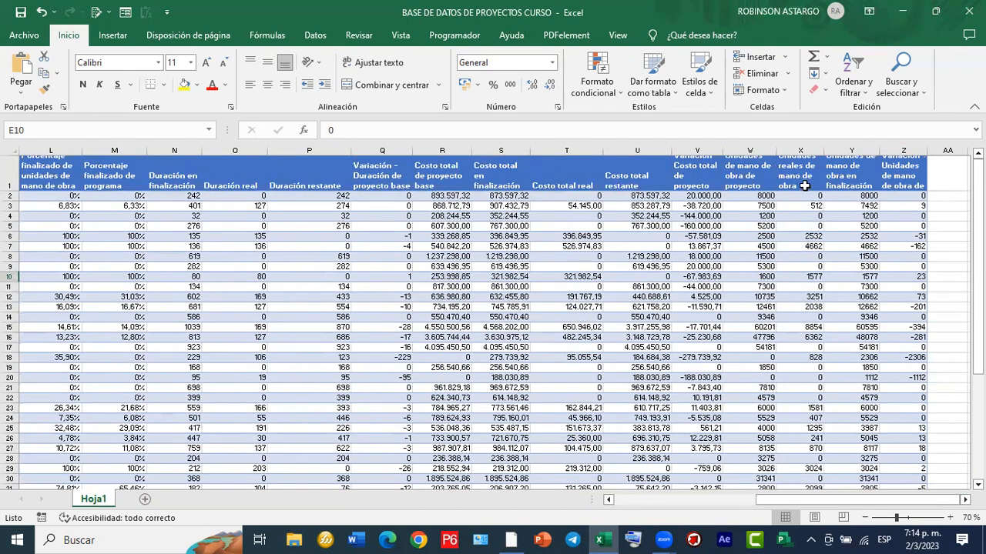
drag(927, 150, 936, 151)
drag(14, 191, 15, 209)
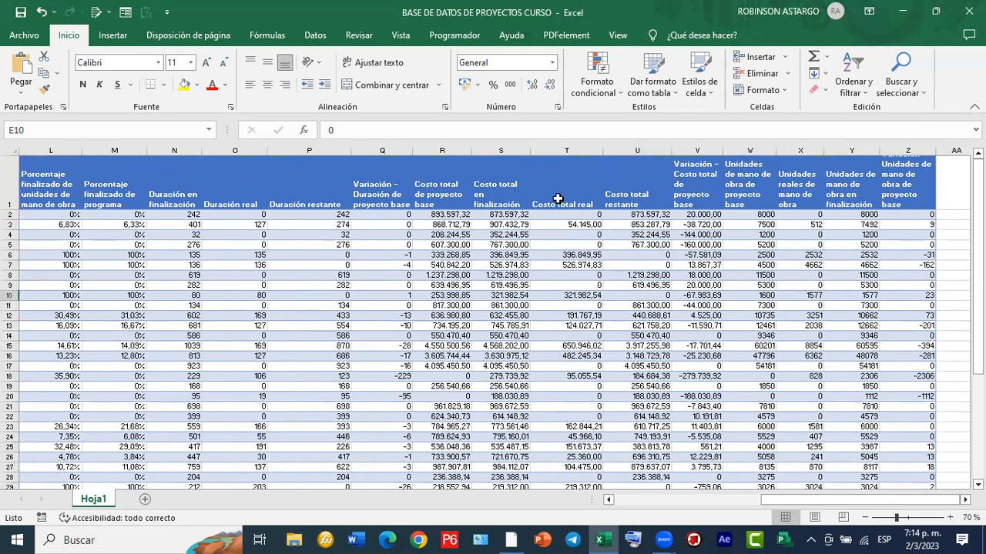
Examine the cost columns R to V, the duration columns and the labour unit columns W to Z.
drag(443, 182, 692, 274)
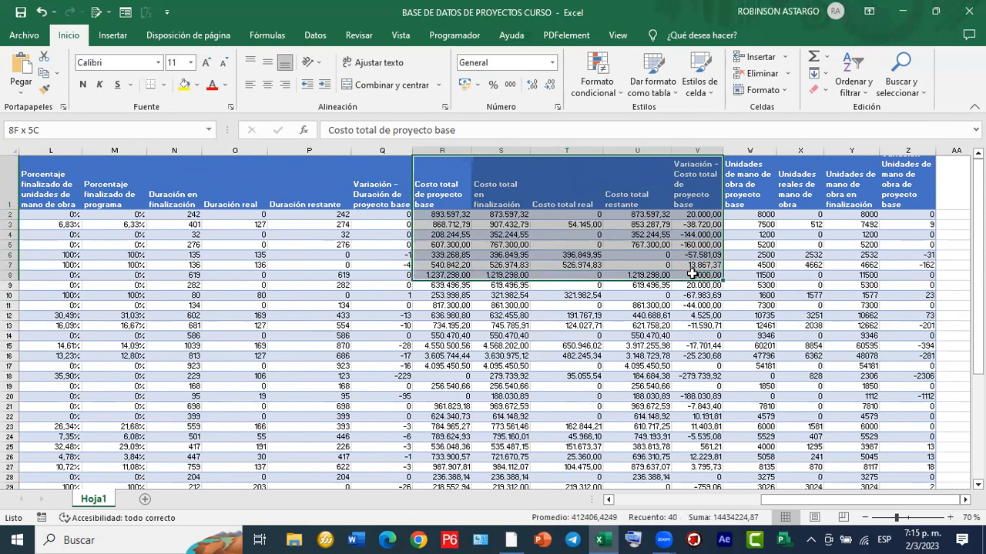
drag(693, 274, 692, 274)
drag(164, 203, 321, 349)
drag(751, 215, 917, 396)
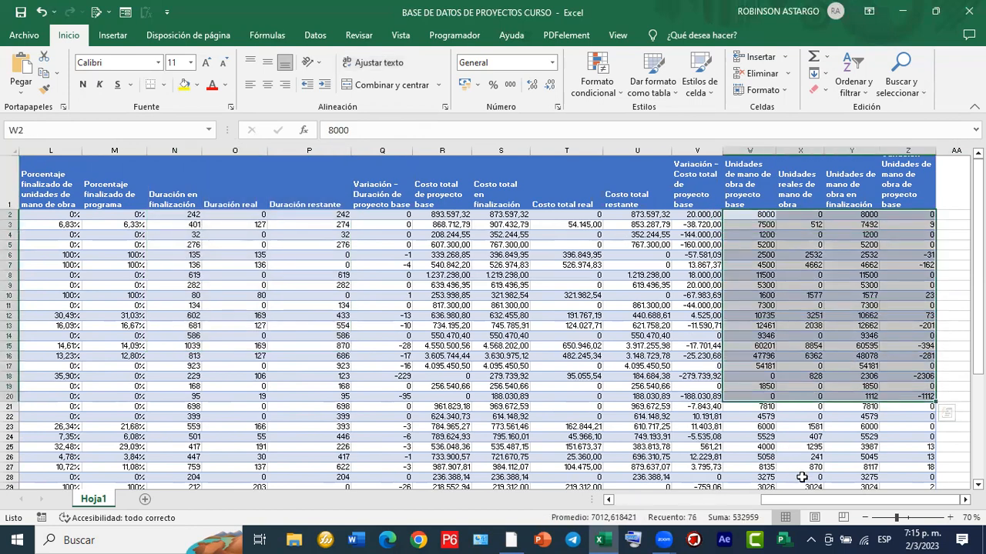
Examine the project list from its identification columns down to the last row and across to the labour unit columns.
drag(798, 499, 642, 500)
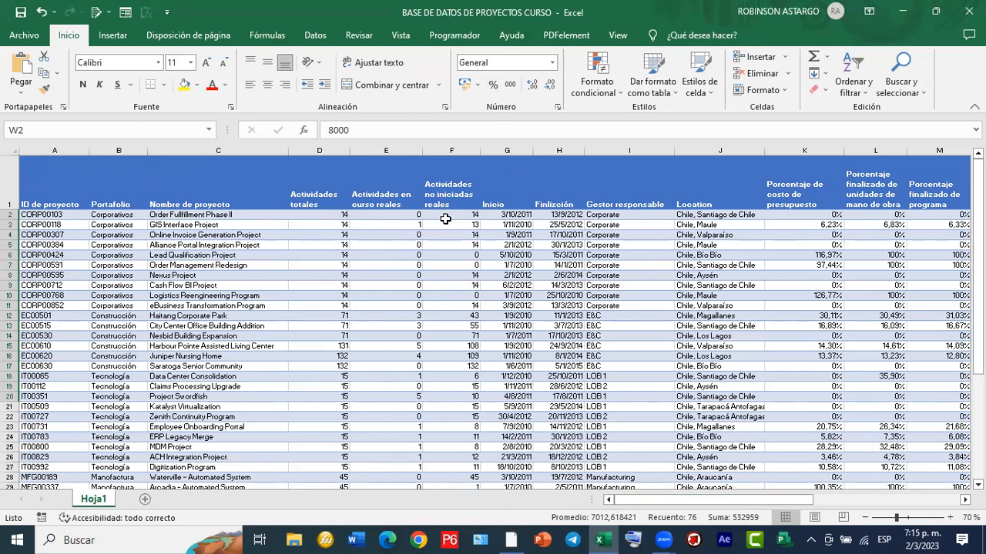
scroll(449, 245, down, 12)
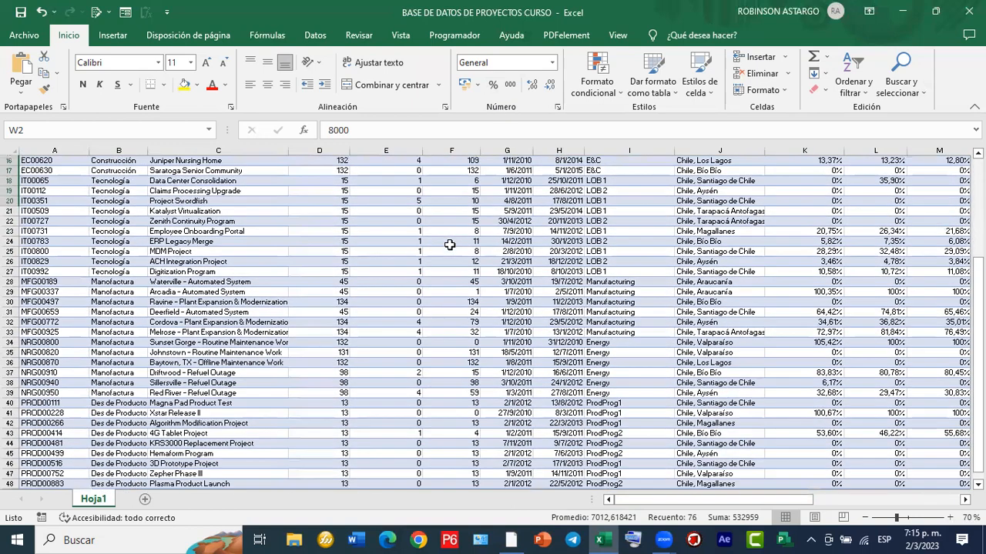
scroll(450, 245, up, 5)
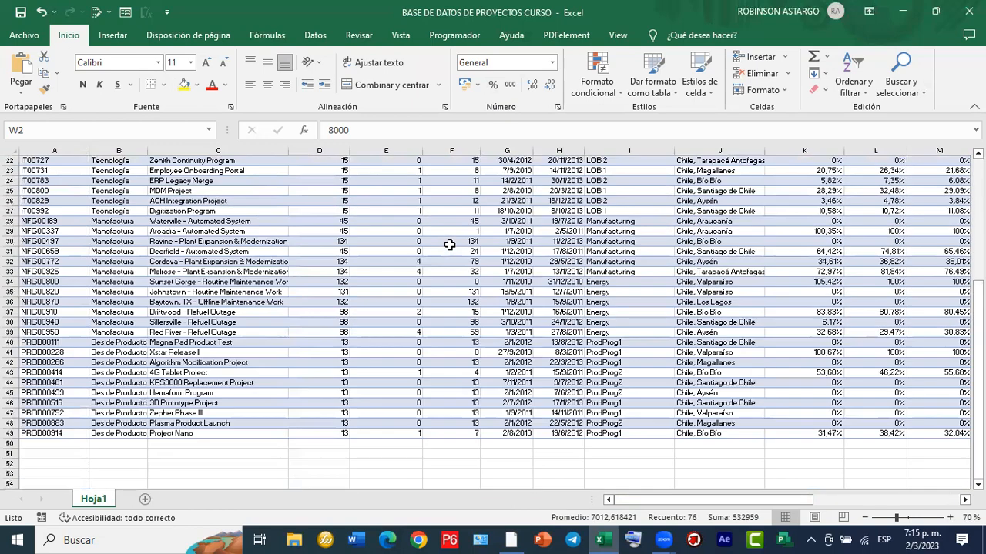
scroll(449, 245, up, 7)
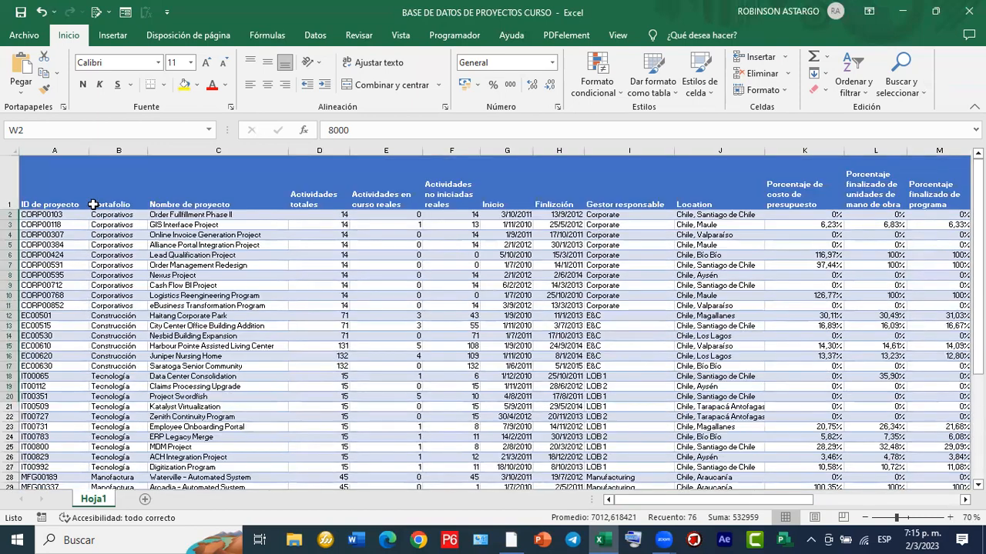
scroll(122, 230, down, 6)
scroll(122, 230, down, 3)
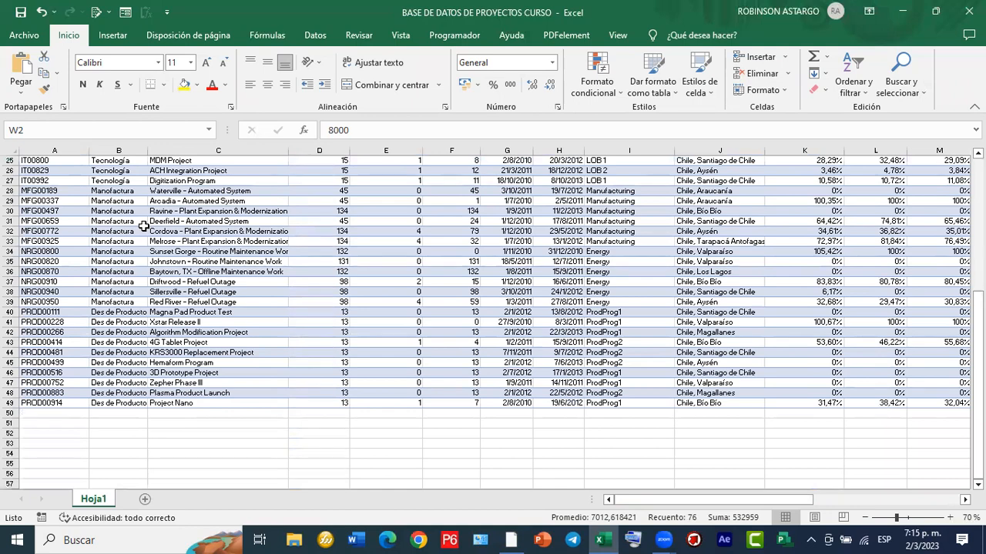
scroll(147, 225, up, 8)
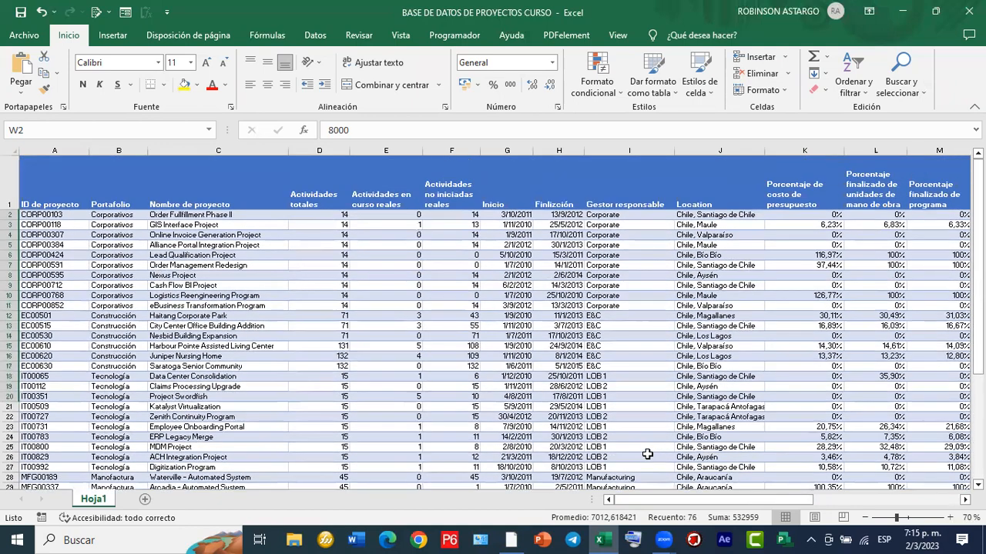
drag(662, 507, 859, 504)
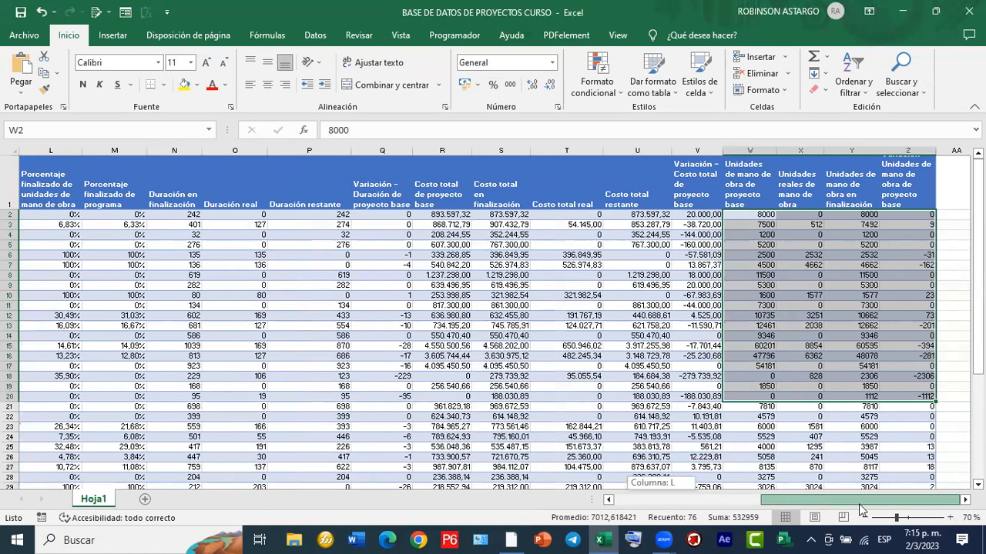
click(632, 336)
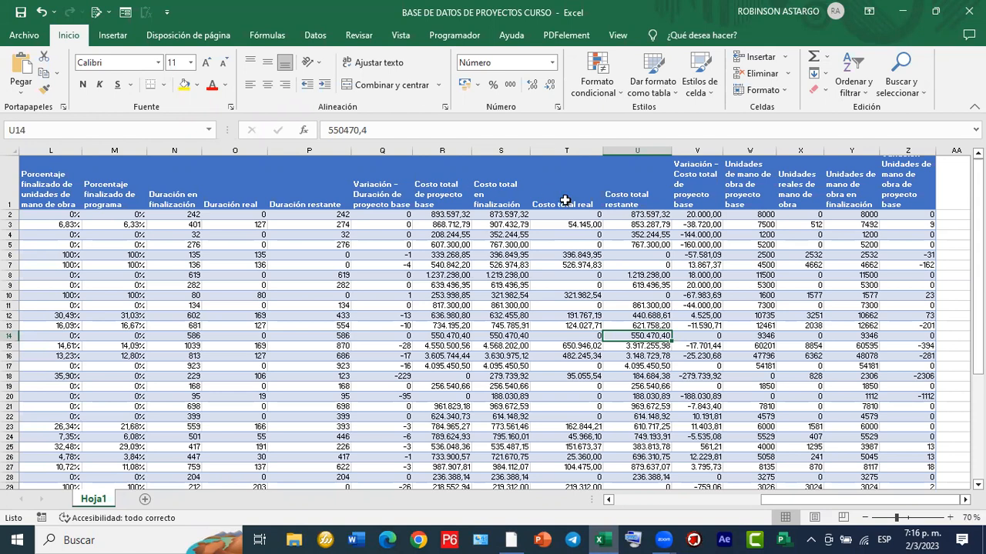
Select the full data range A1:Z49 on Hoja1, including the header row.
drag(909, 174, 37, 421)
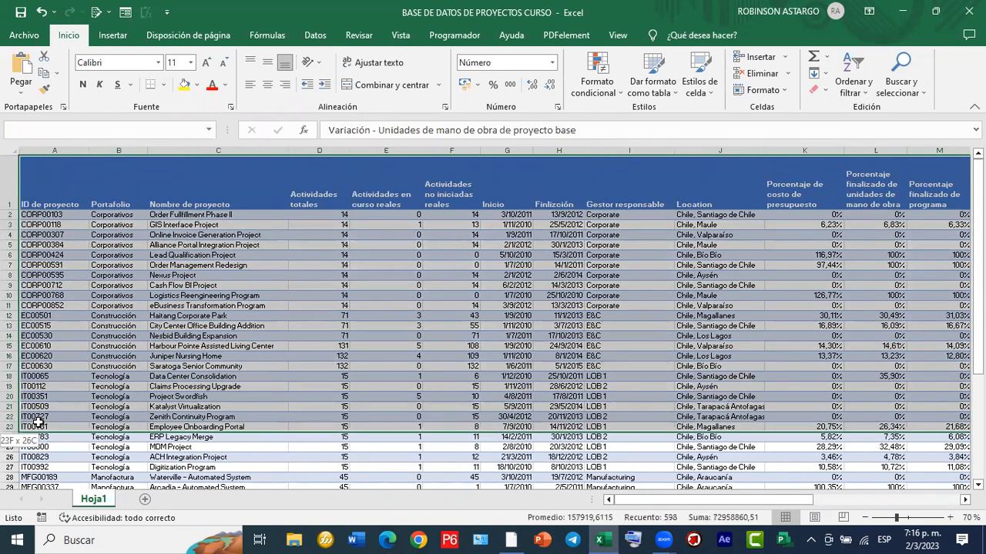
drag(36, 422, 59, 413)
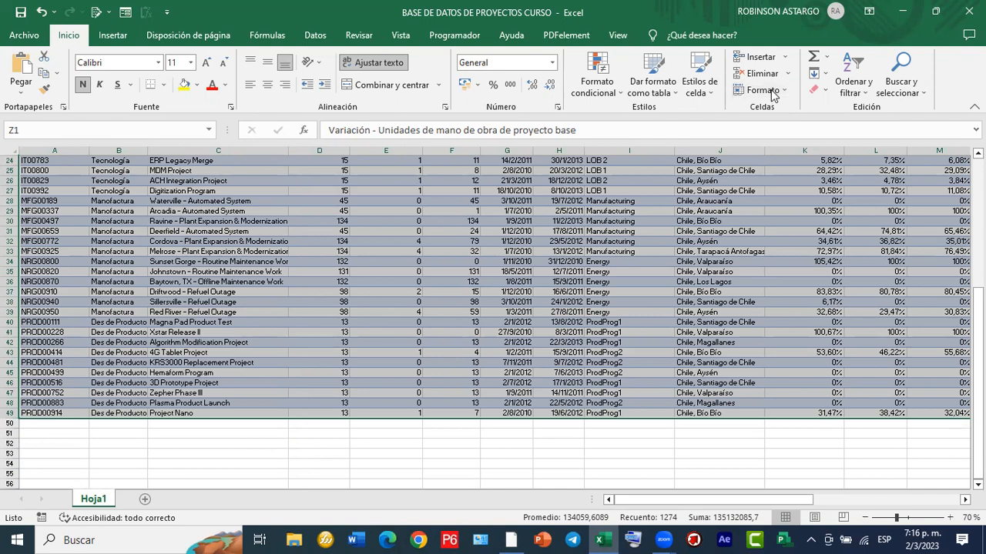
mouse_move(406, 165)
mouse_down()
mouse_move(154, 419)
mouse_move(110, 498)
mouse_up()
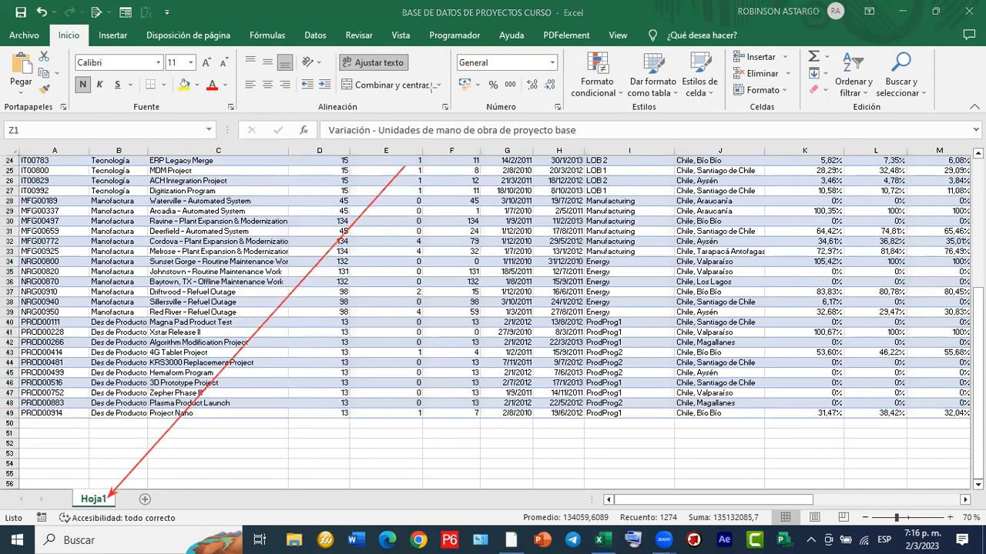
click(532, 252)
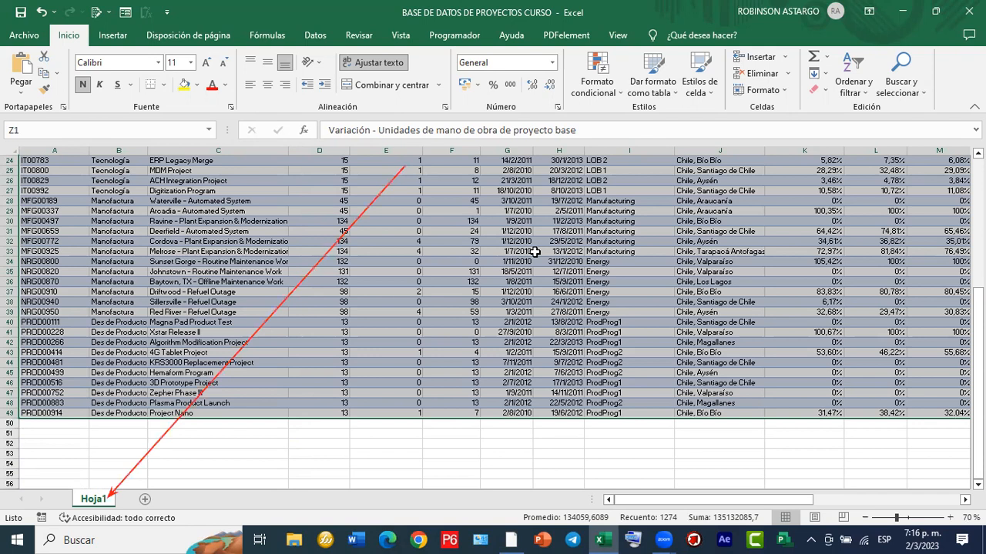
scroll(534, 252, up, 8)
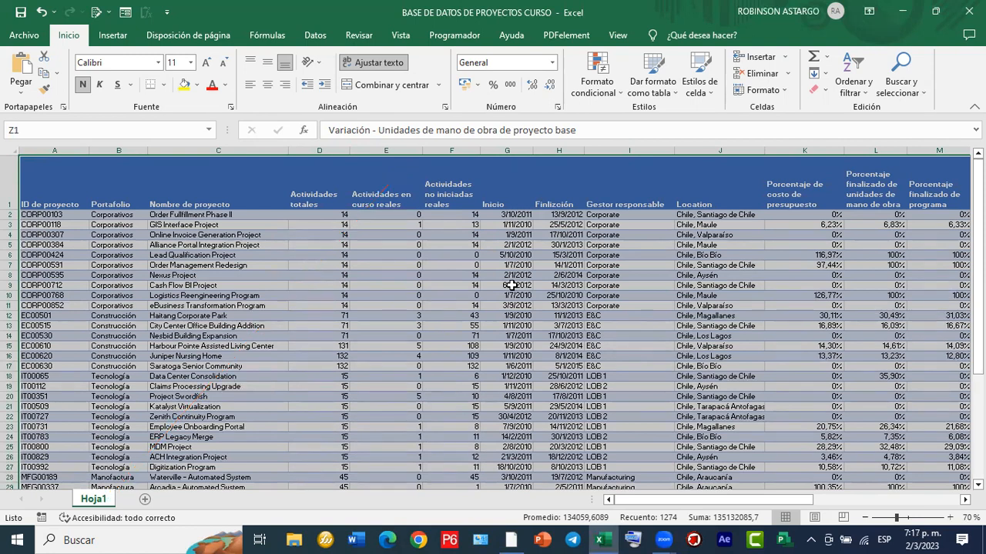
Create an Excel table from the selected range A1:Z49, treating the first row as headers.
key(ctrl+2)
drag(92, 27, 135, 48)
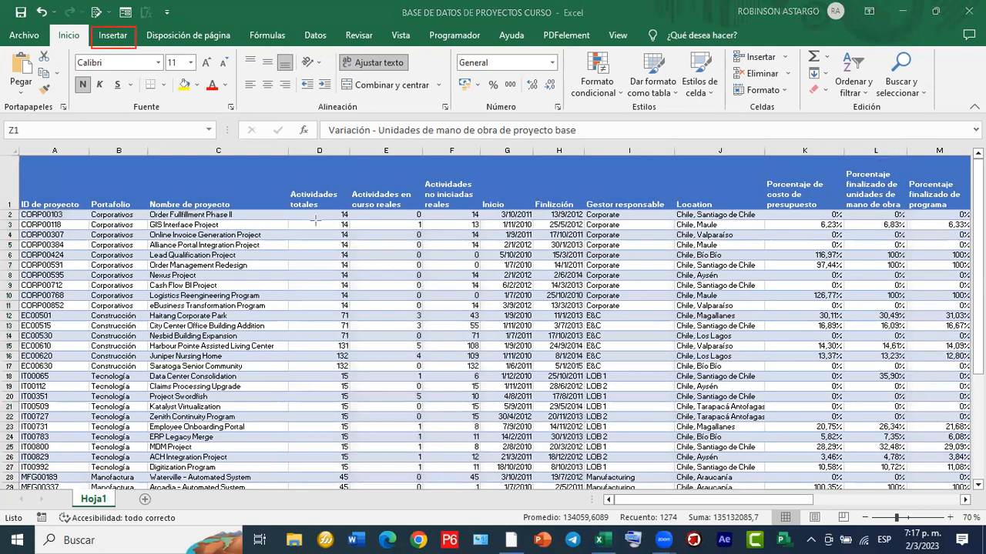
key(Escape)
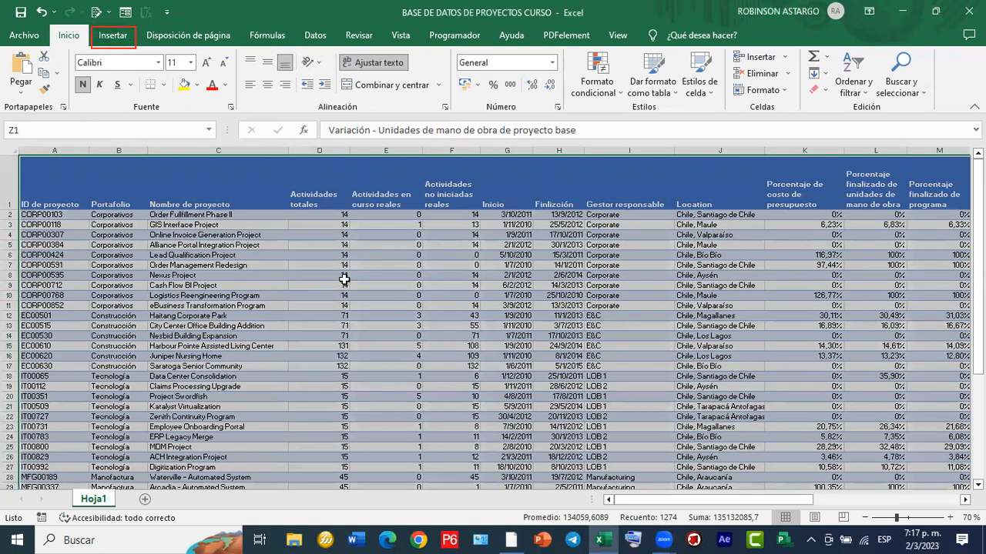
click(107, 37)
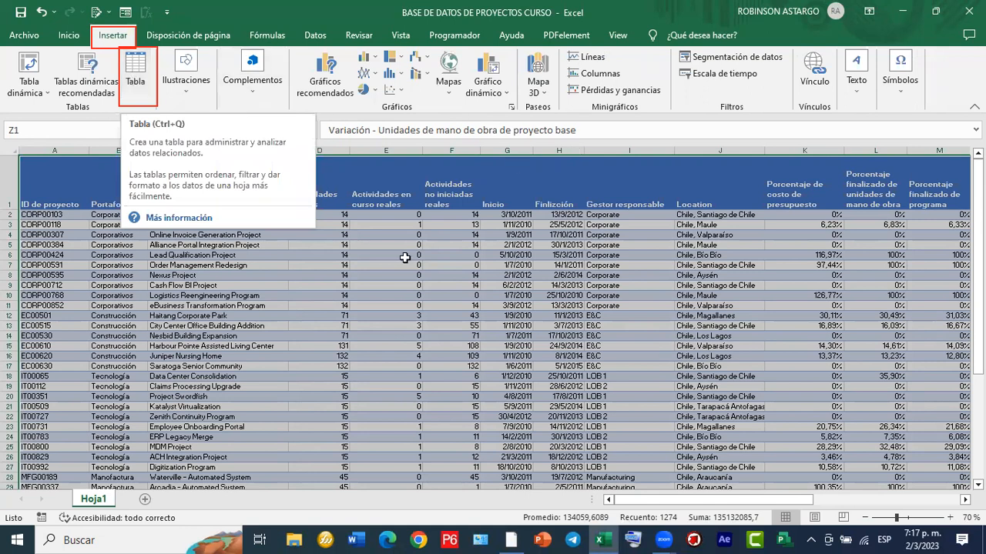
click(134, 71)
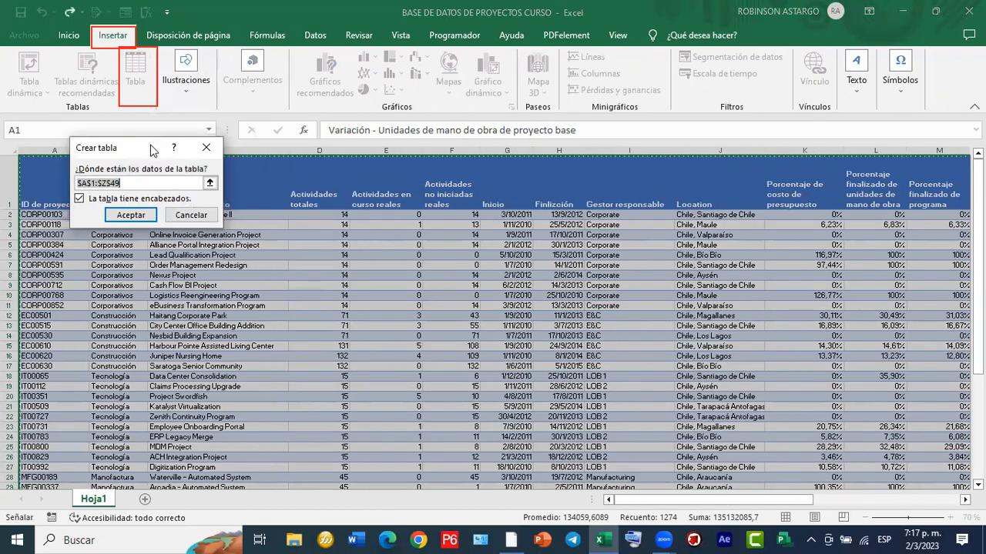
drag(156, 153, 486, 143)
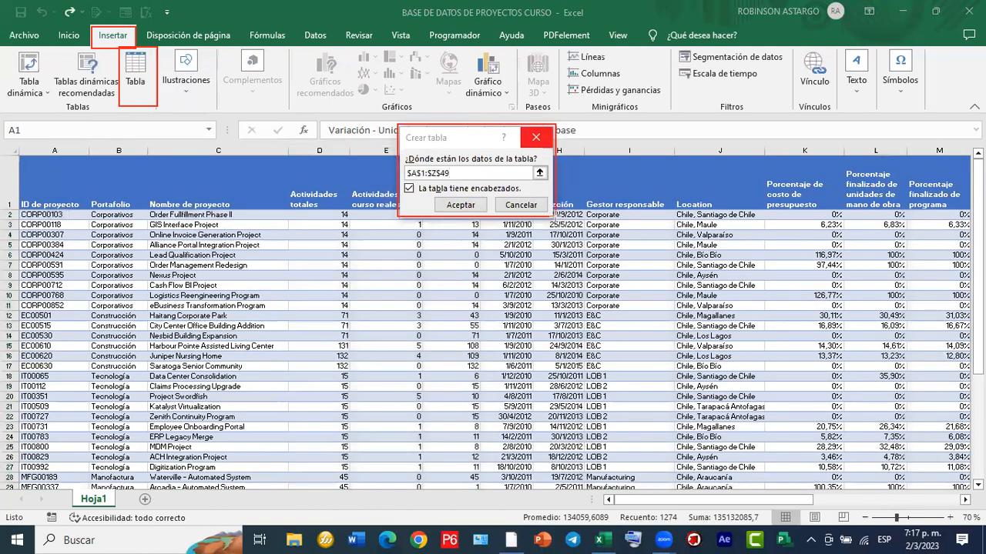
drag(402, 171, 458, 183)
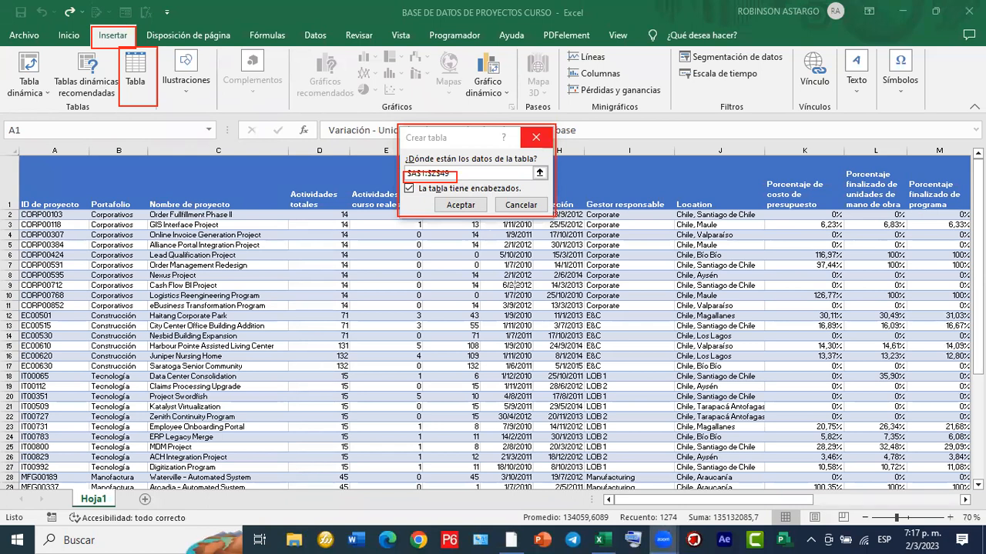
drag(356, 265, 408, 194)
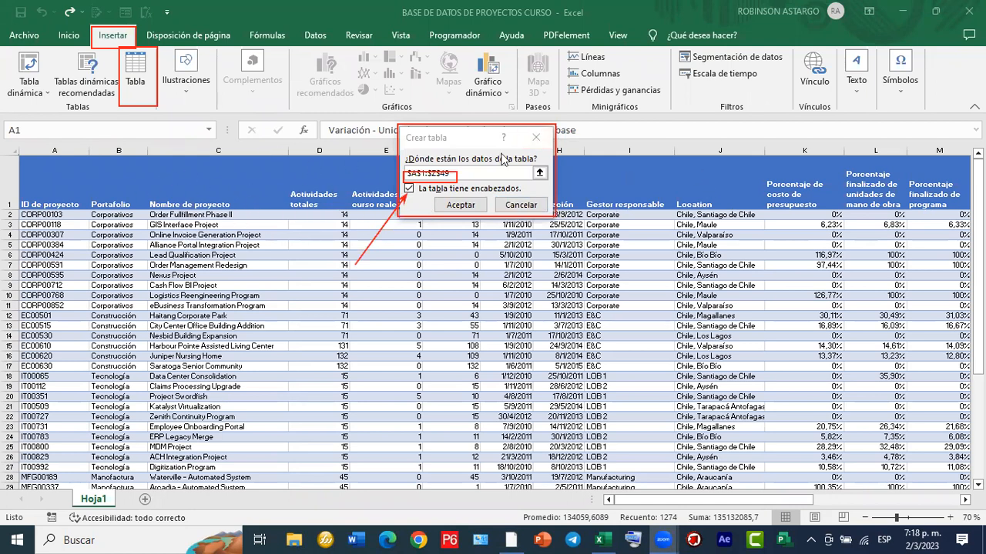
click(459, 205)
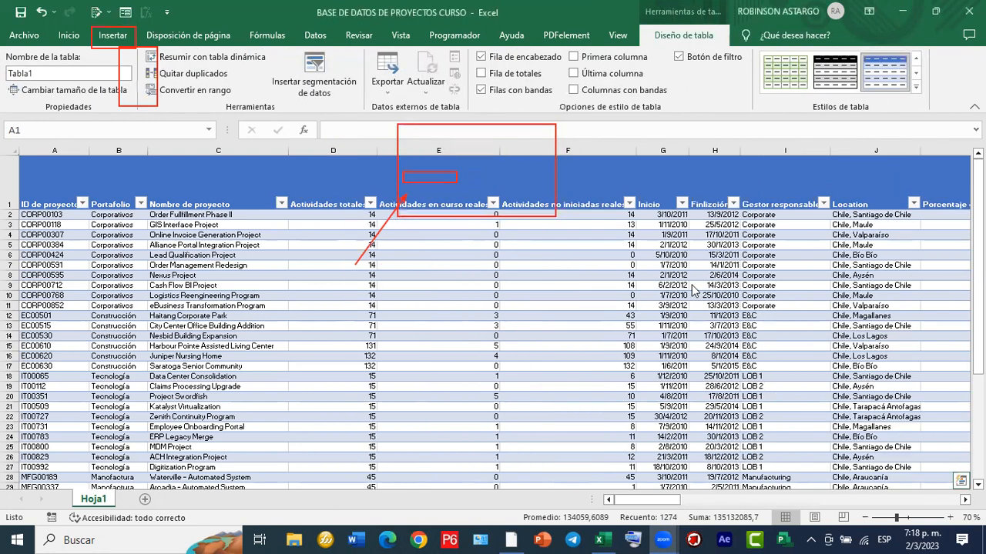
Narrow columns E and F so the titles Actividades en curso reales and Actividades no iniciadas reales wrap onto two lines.
click(498, 150)
double_click(498, 151)
drag(505, 151, 462, 152)
click(541, 194)
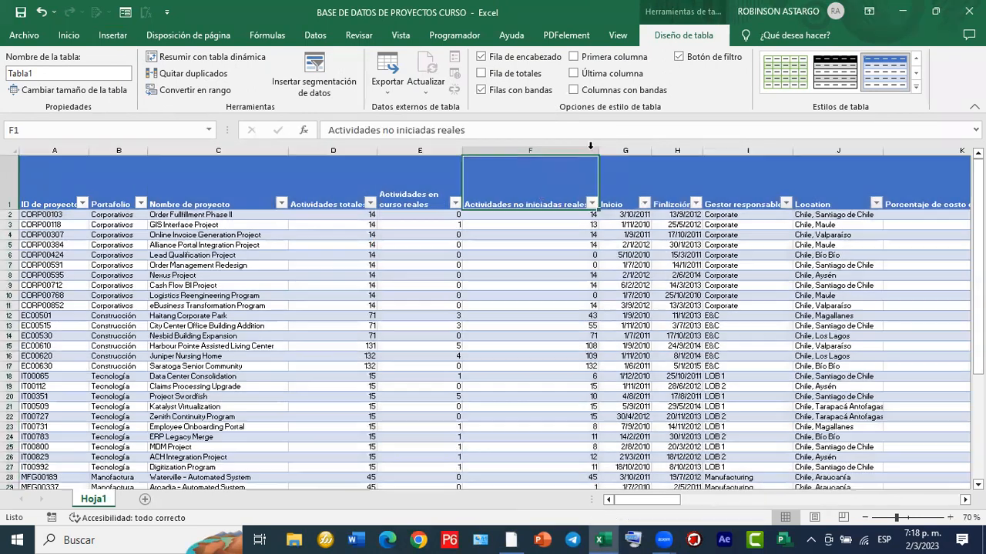
drag(590, 151, 541, 146)
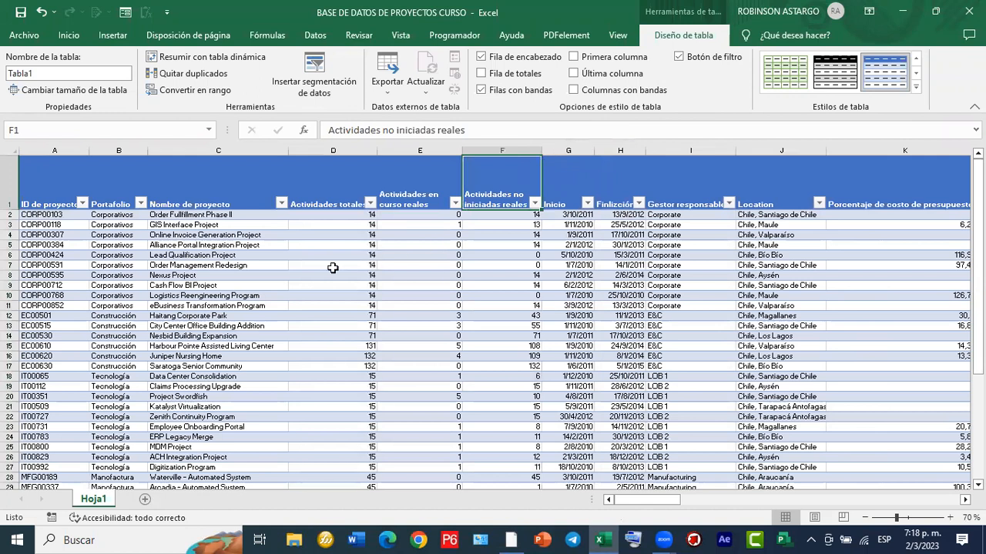
Select a cell inside the new table and rename the table as PORTAFOLIO.
click(353, 262)
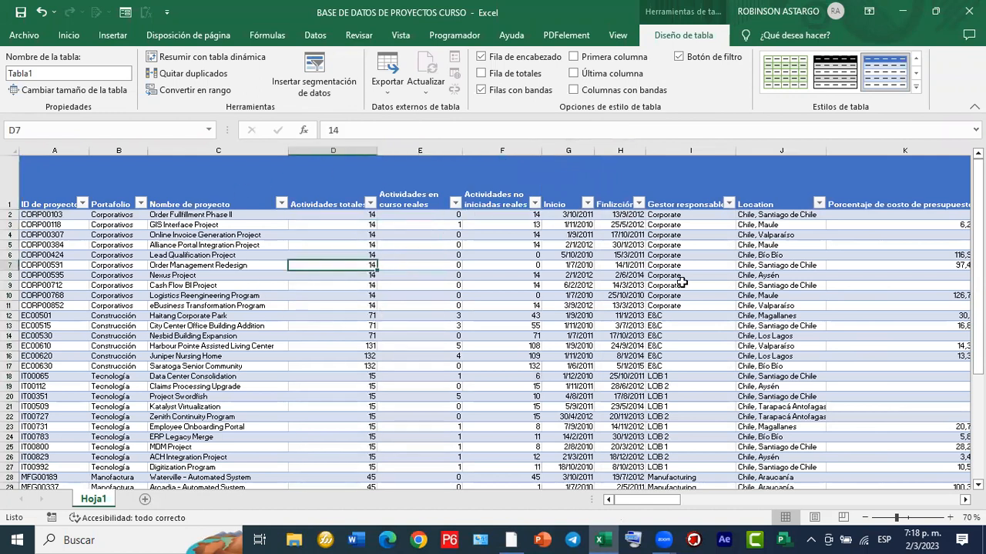
mouse_move(327, 264)
mouse_down()
mouse_move(583, 159)
mouse_move(669, 16)
mouse_up()
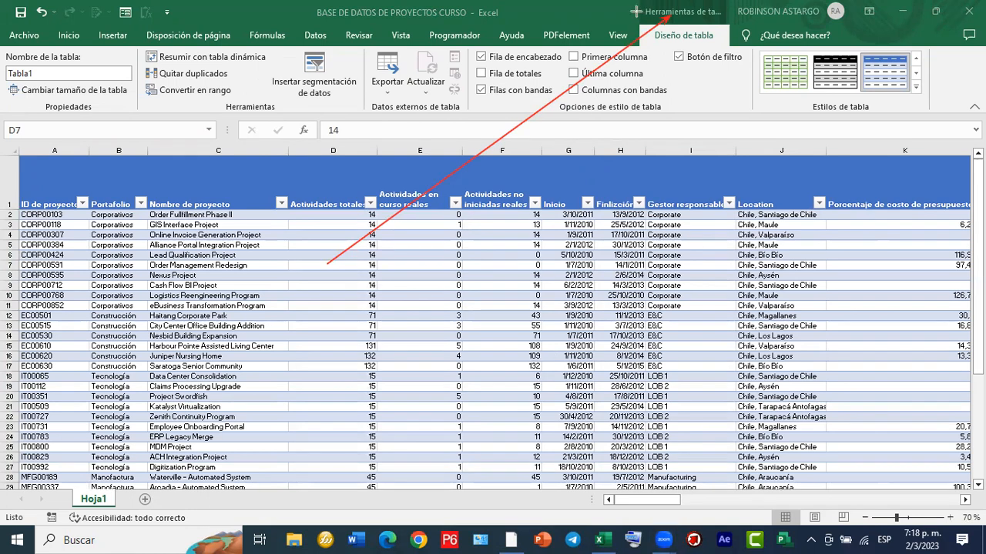
mouse_move(633, 5)
mouse_down()
mouse_move(668, 27)
mouse_move(729, 32)
mouse_up()
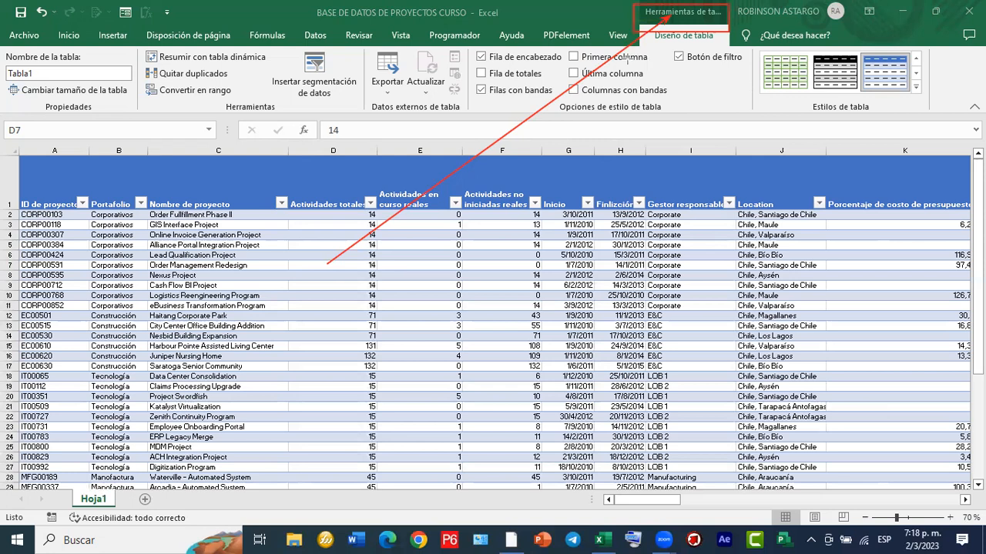
drag(724, 23, 44, 74)
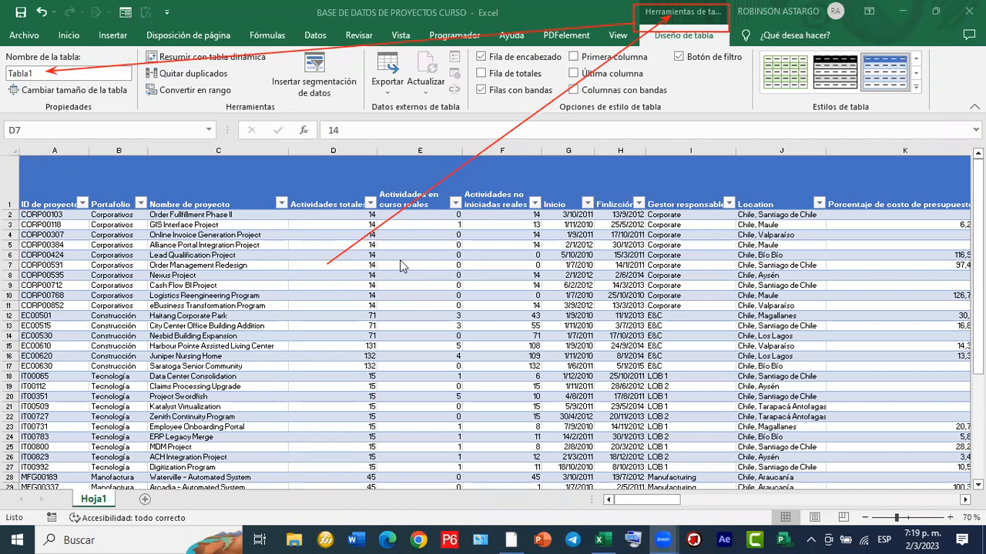
click(45, 77)
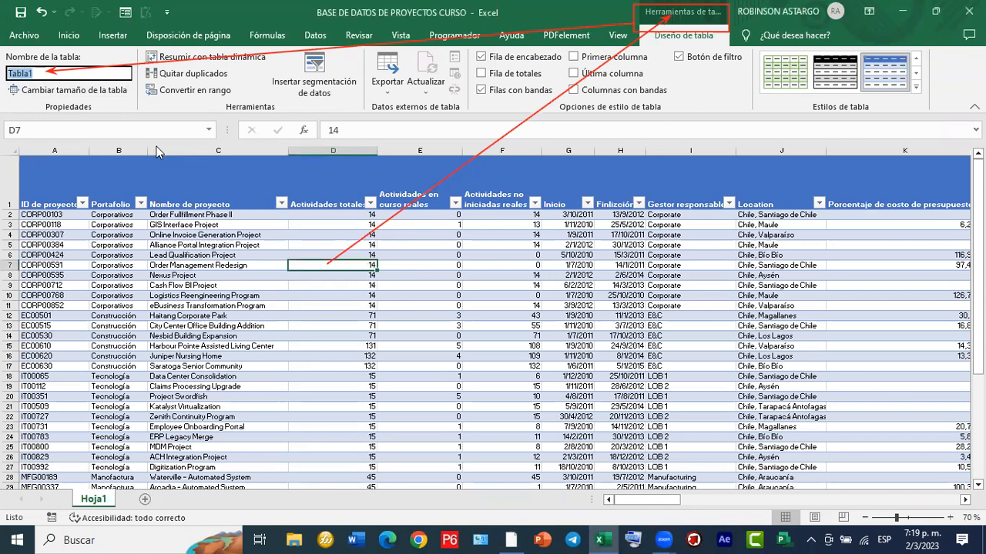
key(BackSpace)
text(PORTaf)
key(BackSpace)
key(BackSpace)
key(BackSpace)
key(BackSpace)
text(T)
key(BackSpace)
text(RTAFOLIO)
mouse_move(331, 137)
mouse_down()
mouse_move(341, 176)
mouse_move(345, 133)
mouse_move(343, 155)
mouse_up()
mouse_move(362, 167)
mouse_down()
mouse_move(422, 131)
mouse_move(415, 160)
mouse_move(462, 137)
mouse_move(500, 154)
mouse_move(496, 123)
mouse_move(513, 158)
mouse_move(500, 138)
mouse_move(559, 163)
mouse_up()
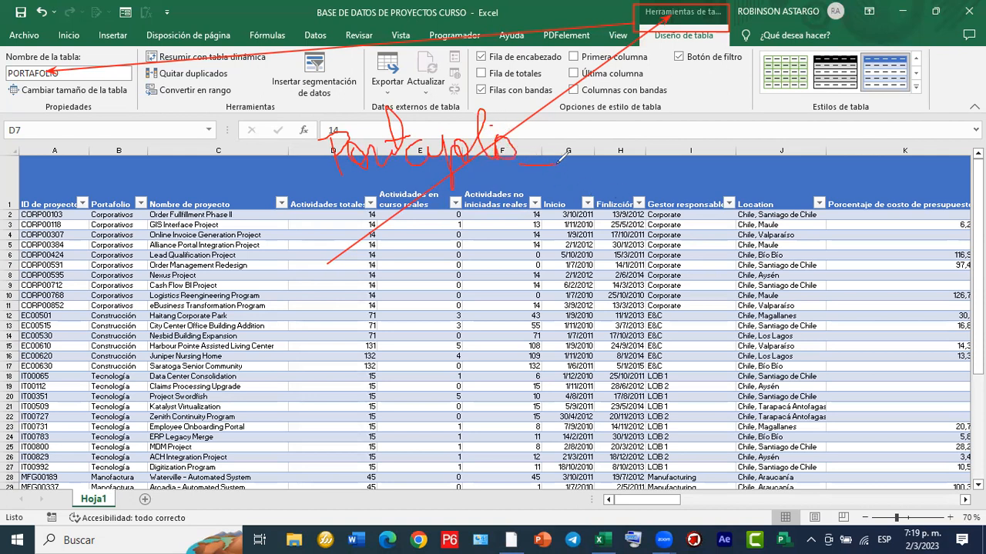
mouse_move(567, 124)
mouse_down()
mouse_move(567, 144)
mouse_move(583, 124)
mouse_move(569, 136)
mouse_move(589, 151)
mouse_move(597, 133)
mouse_move(610, 139)
mouse_move(607, 151)
mouse_move(630, 142)
mouse_move(625, 167)
mouse_move(642, 137)
mouse_move(633, 143)
mouse_move(642, 152)
mouse_move(684, 141)
mouse_move(677, 156)
mouse_move(698, 146)
mouse_move(726, 157)
mouse_move(711, 162)
mouse_up()
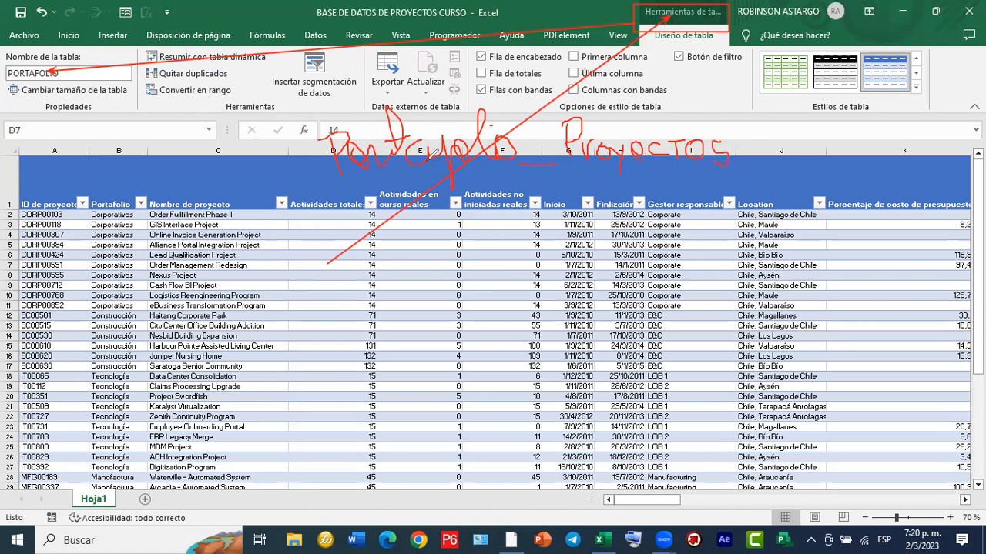
mouse_move(515, 118)
mouse_down()
mouse_move(448, 88)
mouse_move(312, 119)
mouse_move(454, 192)
mouse_move(517, 99)
mouse_move(502, 98)
mouse_up()
mouse_move(336, 140)
mouse_down()
mouse_move(223, 144)
mouse_move(319, 348)
mouse_move(324, 339)
mouse_move(306, 353)
mouse_move(344, 339)
mouse_up()
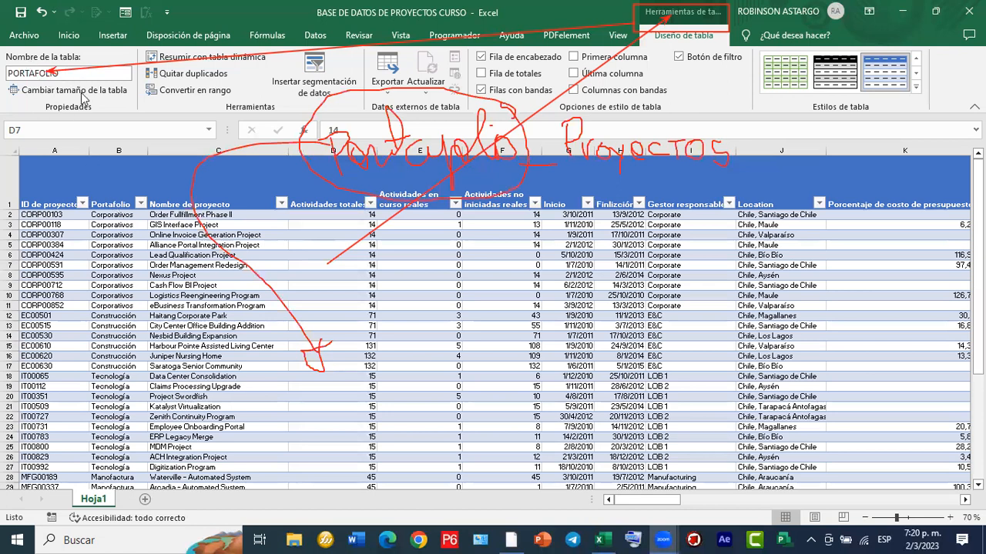
click(681, 229)
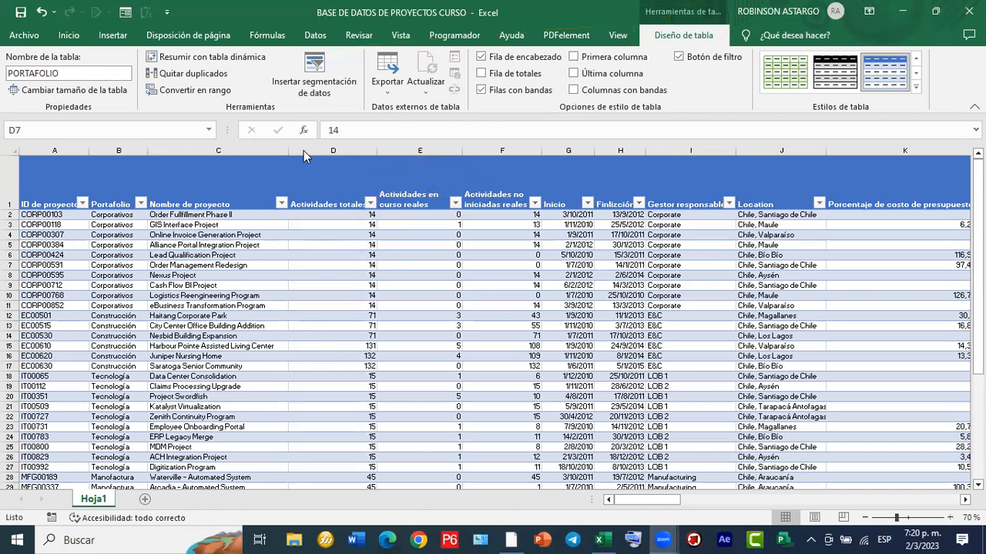
Save the workbook to the Escritorio folder as BASE DE DATOS DE PROYECTOS CURSO in Libro de Excel format.
click(28, 36)
click(28, 39)
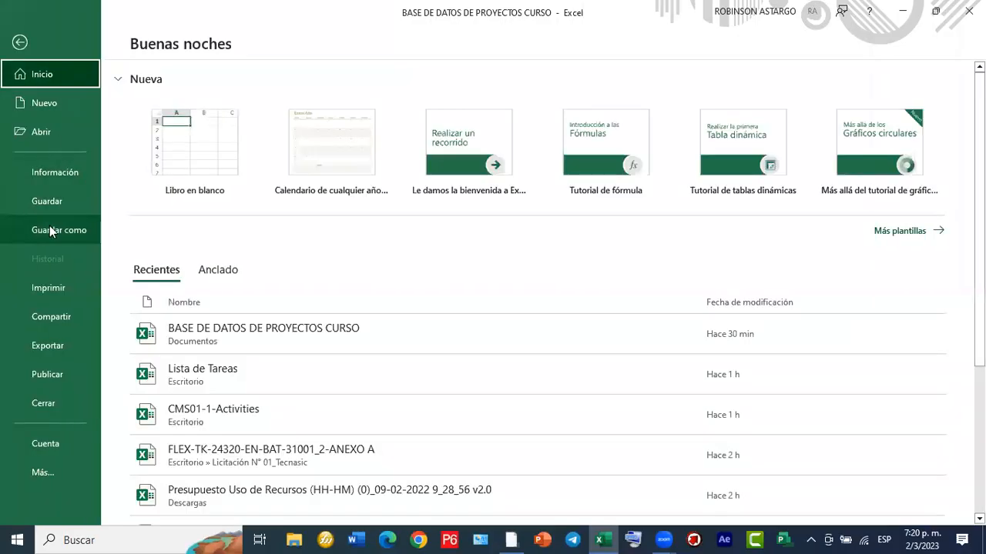
click(49, 227)
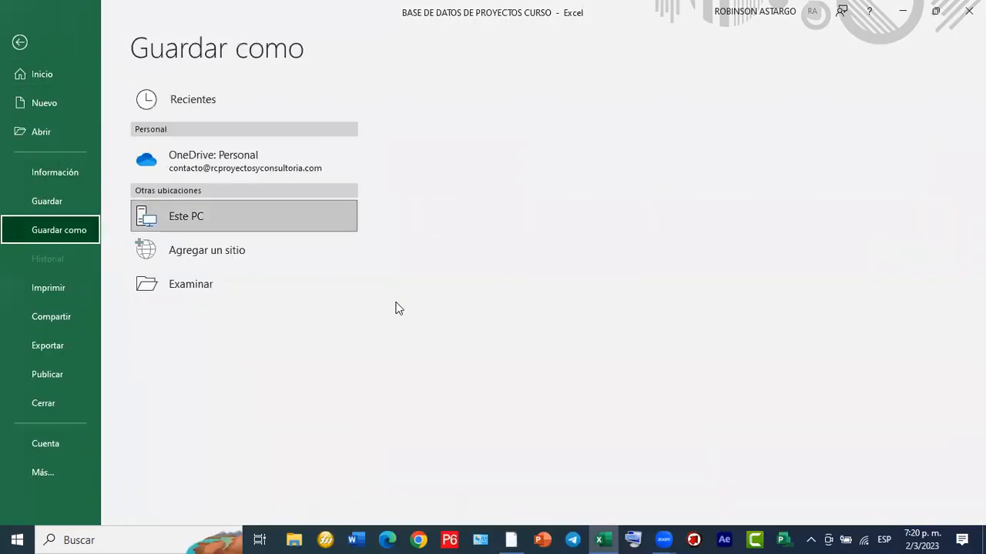
click(434, 224)
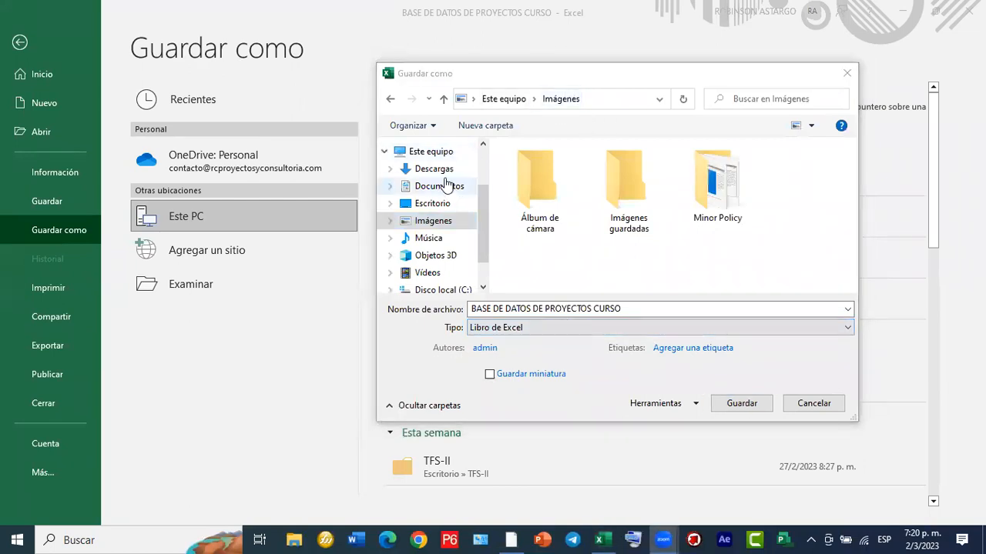
click(445, 205)
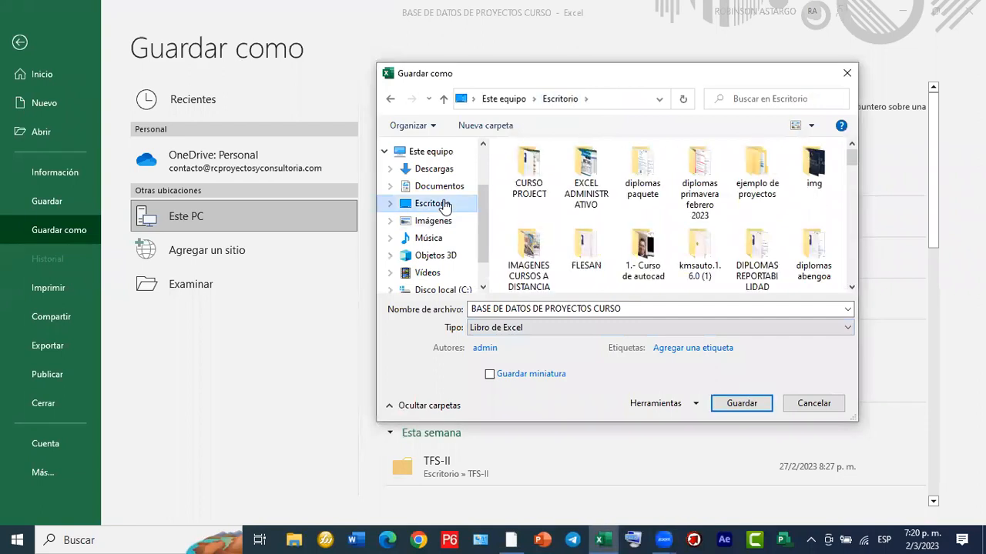
click(733, 403)
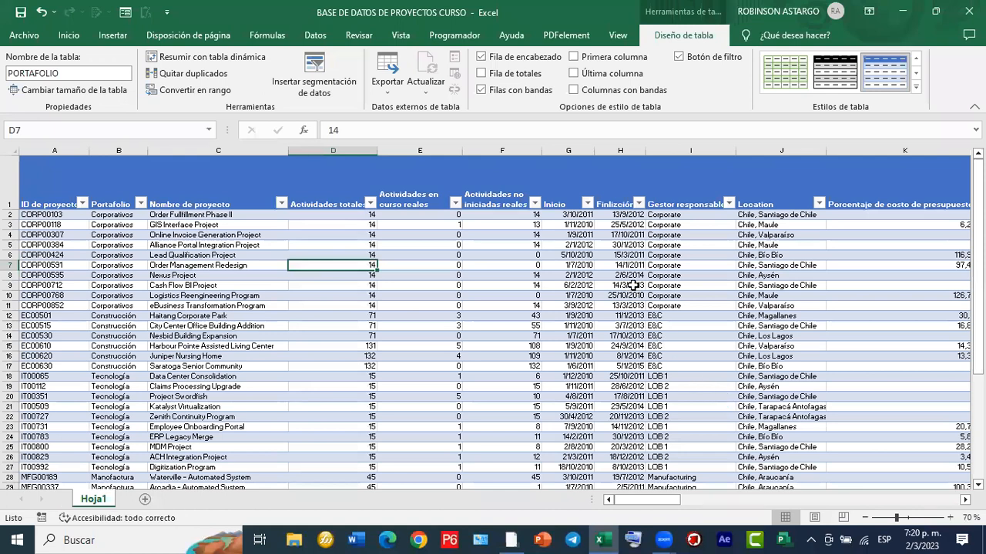
Look over the whole PORTAFOLIO table down to its last row and close the workbook.
scroll(309, 222, down, 6)
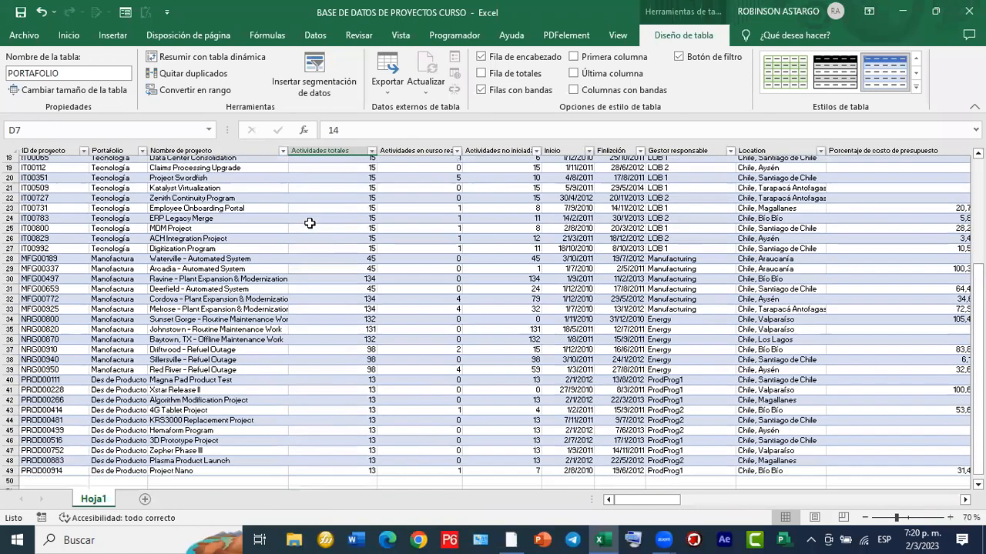
scroll(309, 222, up, 6)
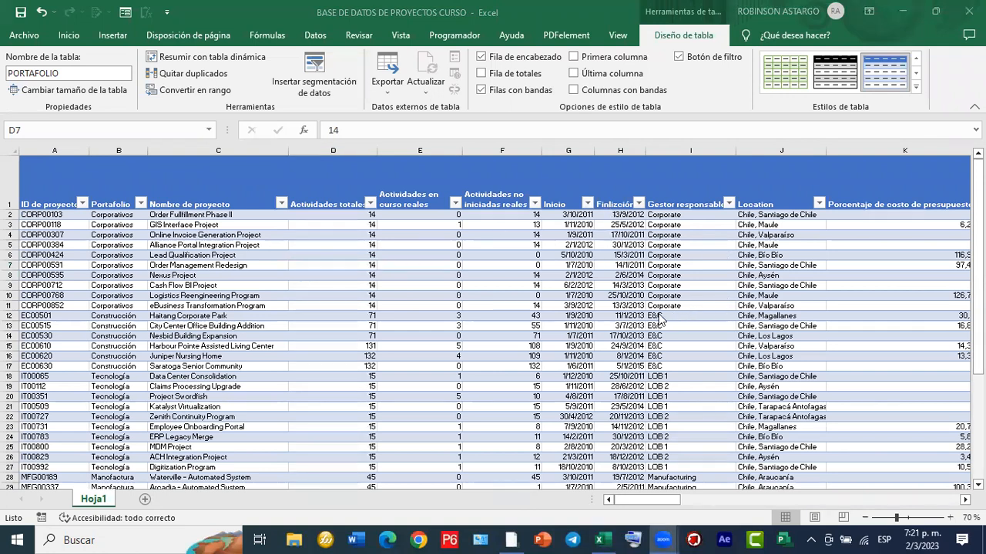
scroll(658, 318, down, 4)
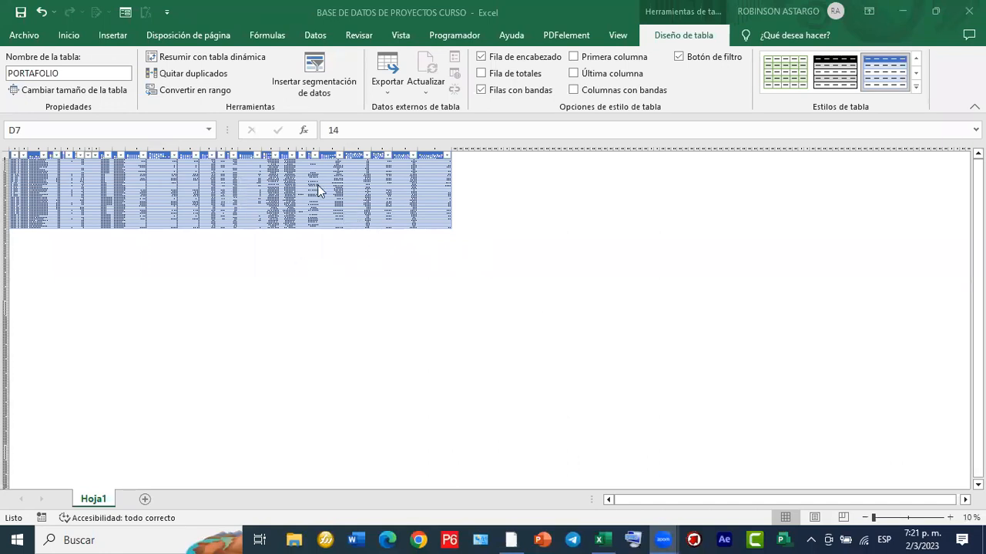
scroll(317, 184, up, 2)
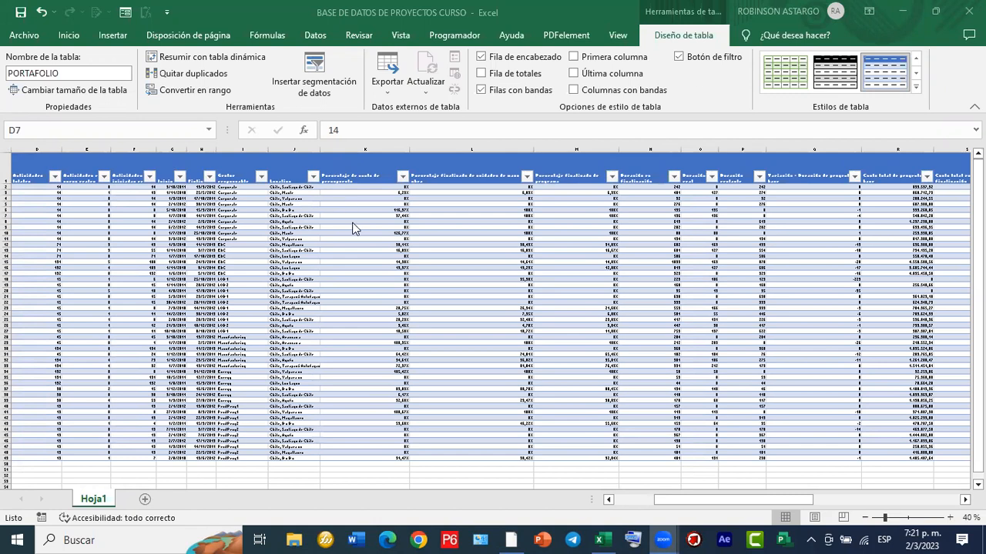
scroll(352, 228, up, 1)
scroll(352, 228, up, 1)
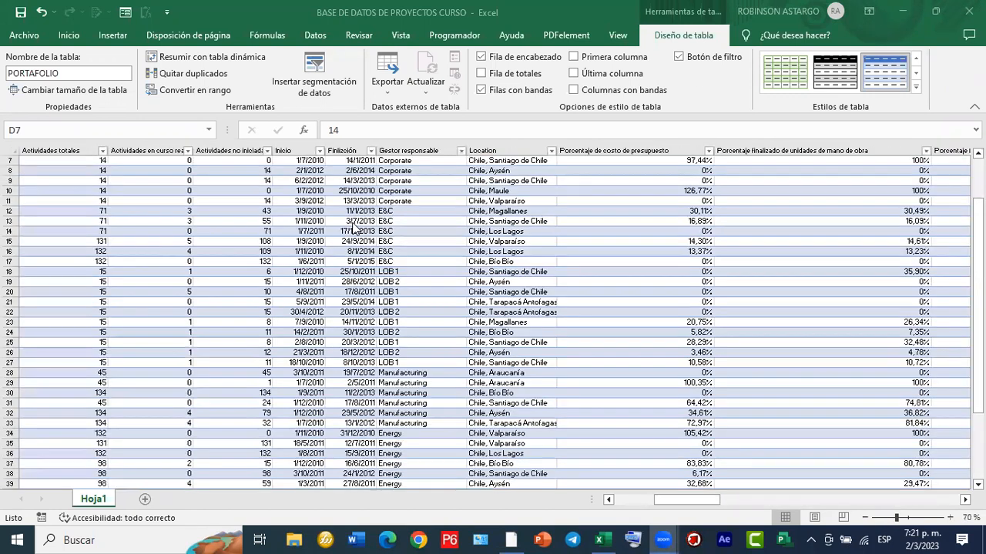
scroll(352, 228, up, 1)
click(967, 11)
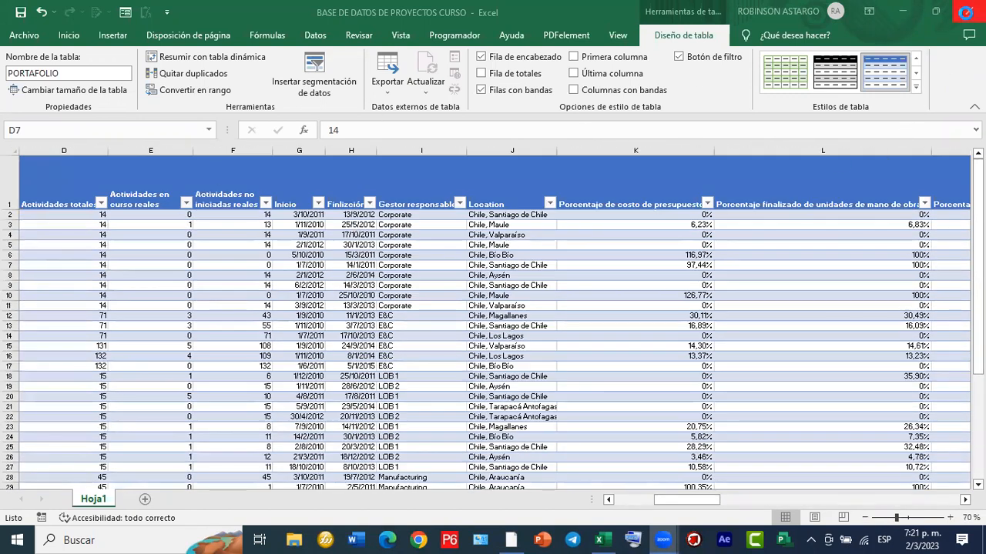
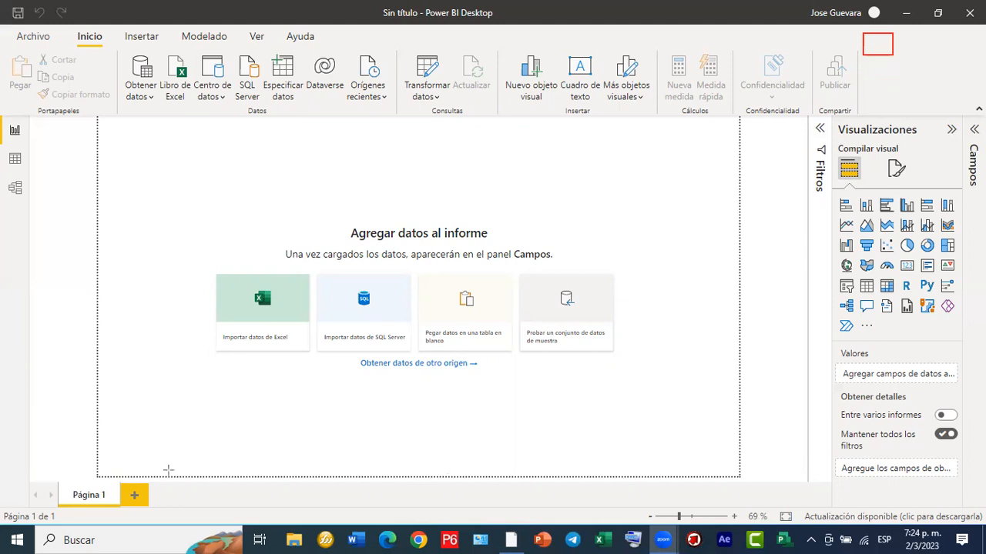
drag(28, 476, 11, 114)
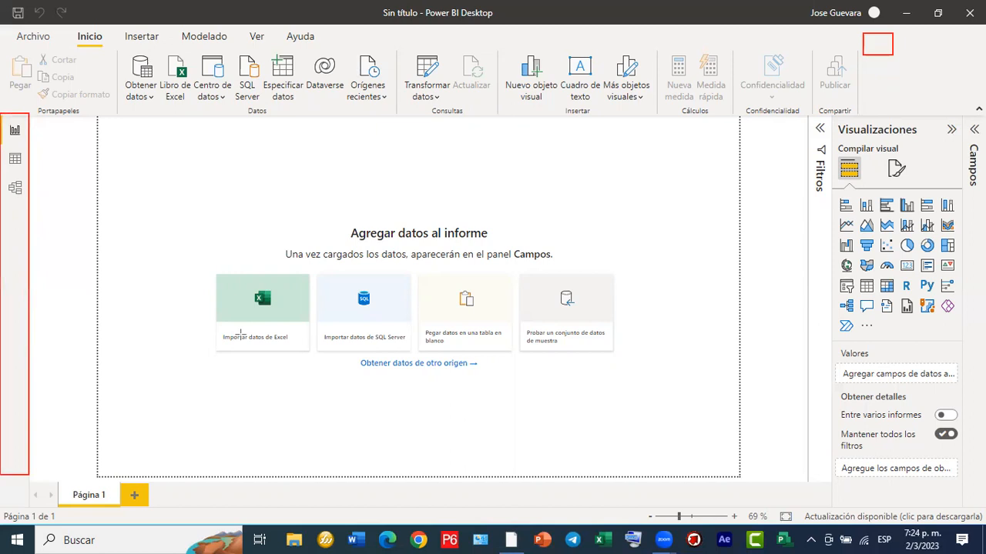
click(69, 143)
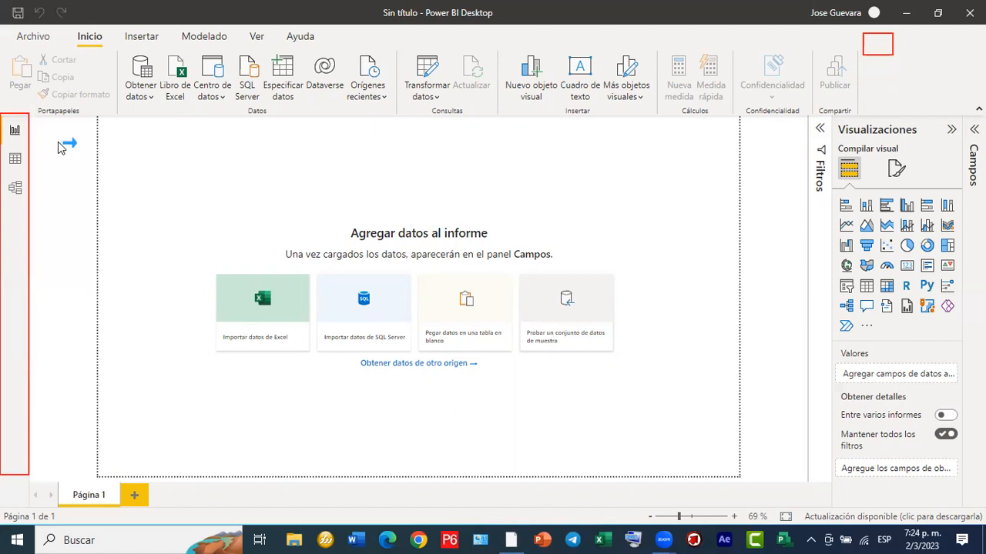
click(300, 408)
drag(3, 117, 32, 141)
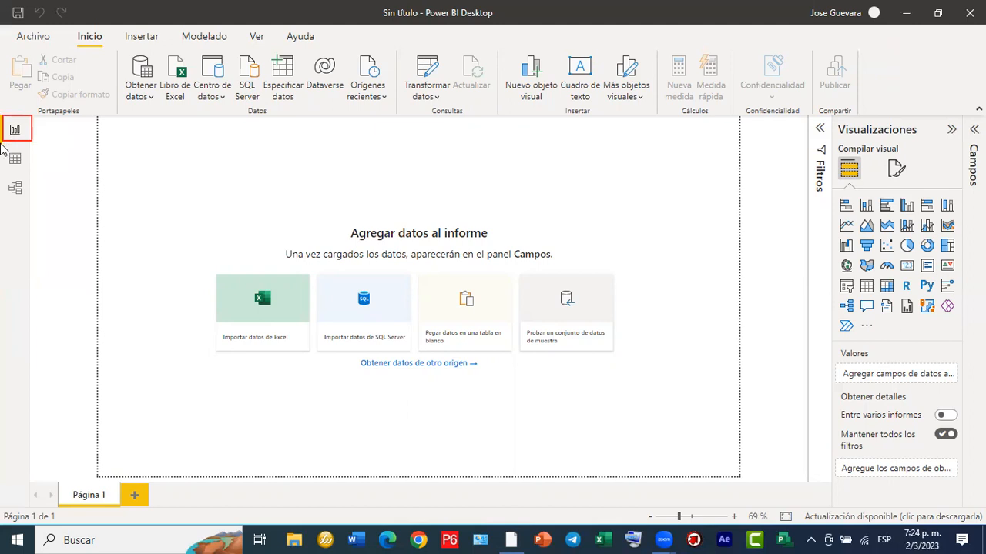
mouse_move(2, 144)
mouse_down()
mouse_move(31, 173)
mouse_move(31, 207)
mouse_up()
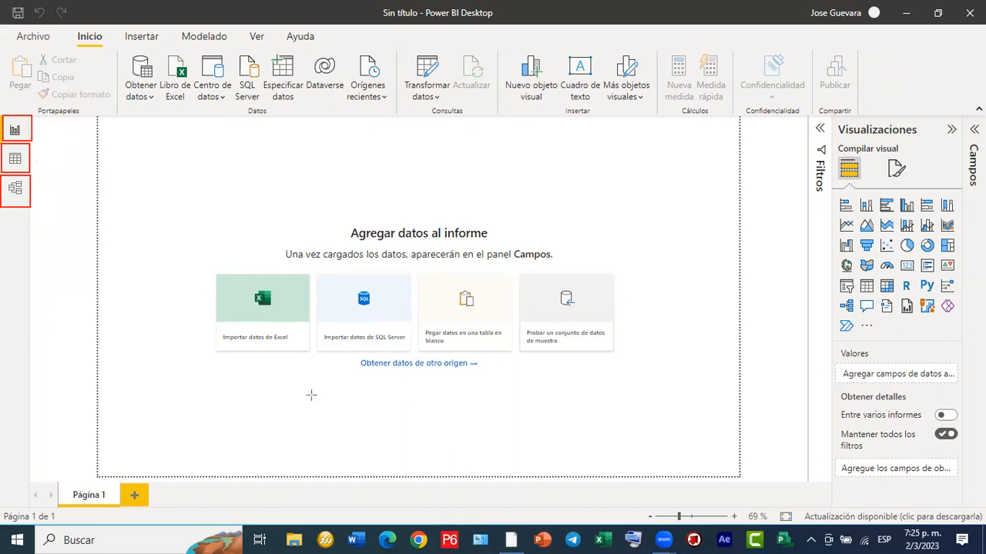
Look at the empty Datos and Modelo views and return to the Informe view.
drag(417, 130, 32, 128)
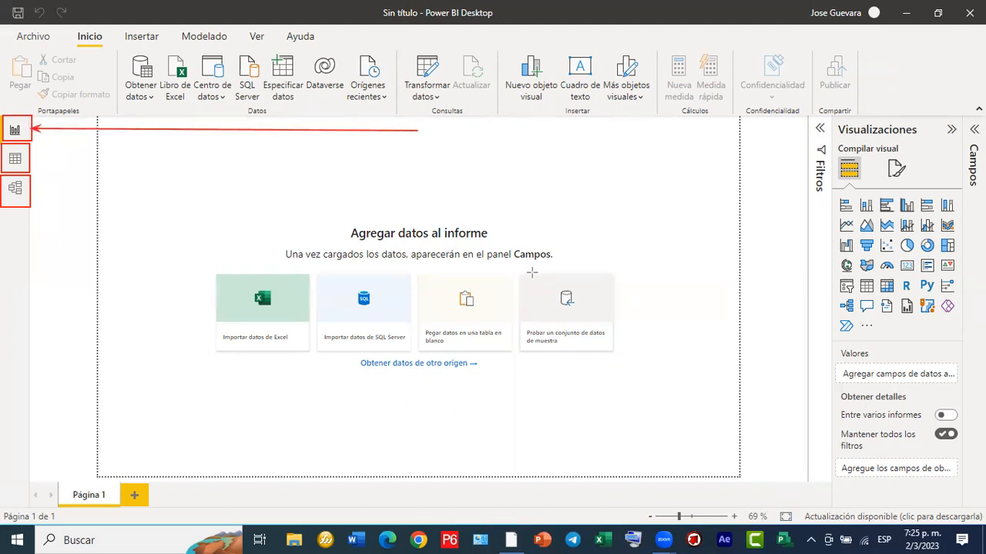
click(672, 398)
click(234, 409)
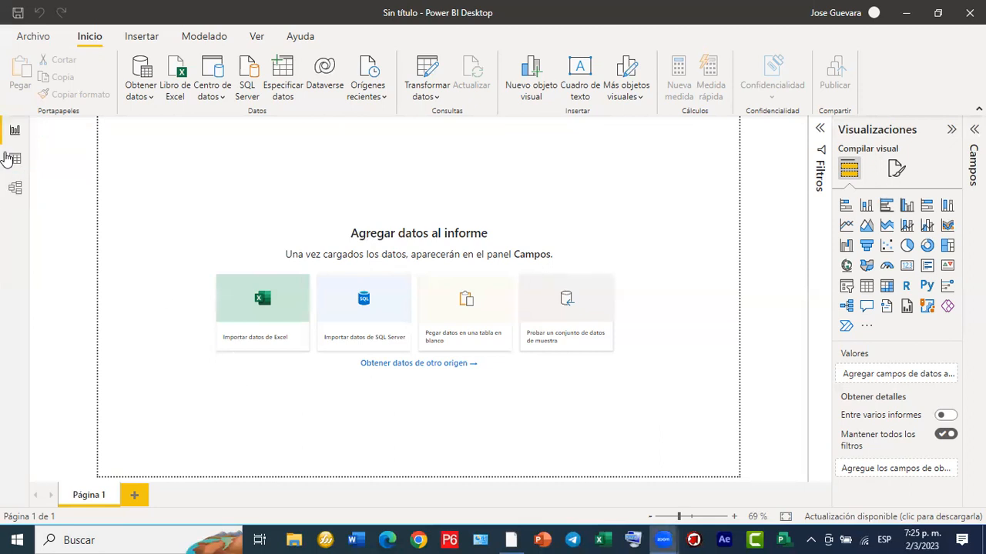
click(14, 159)
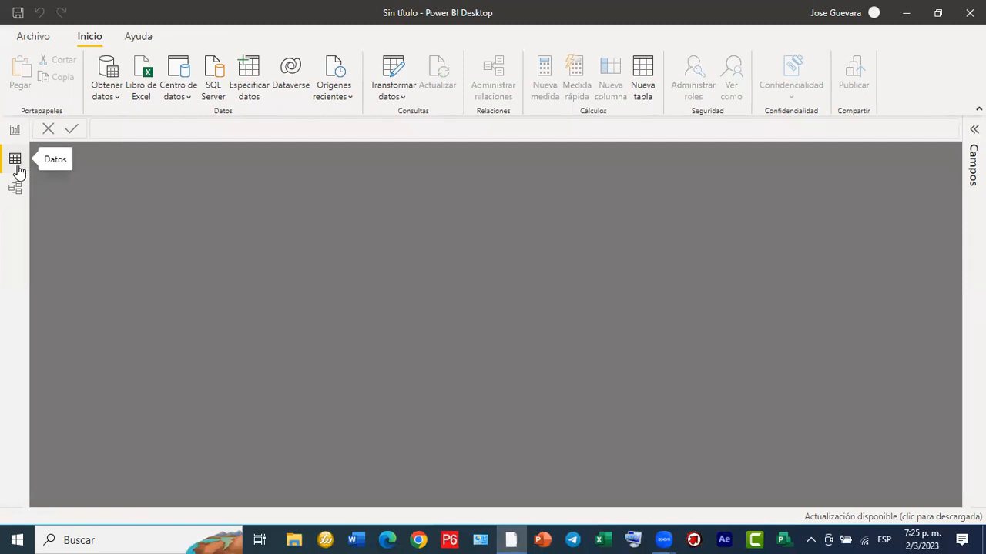
click(17, 189)
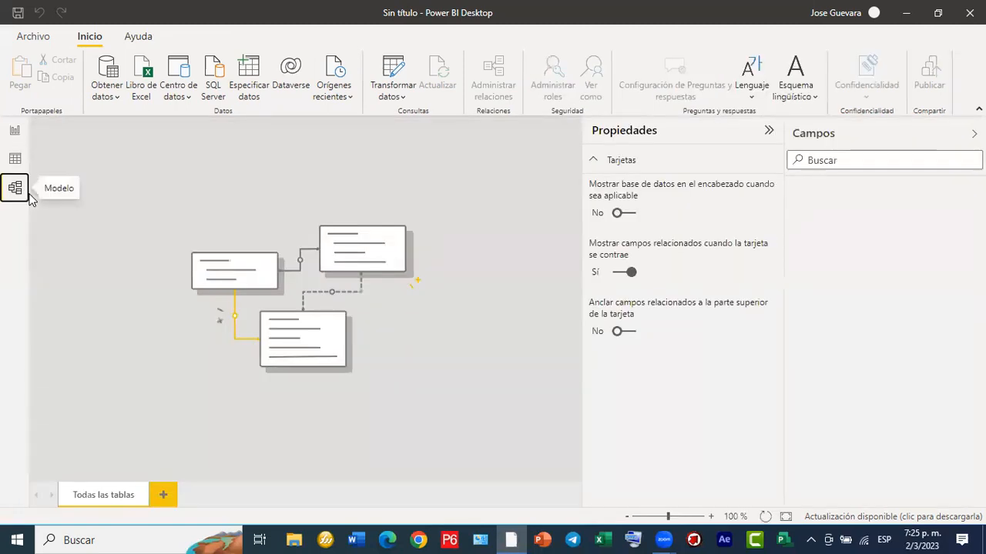
click(14, 131)
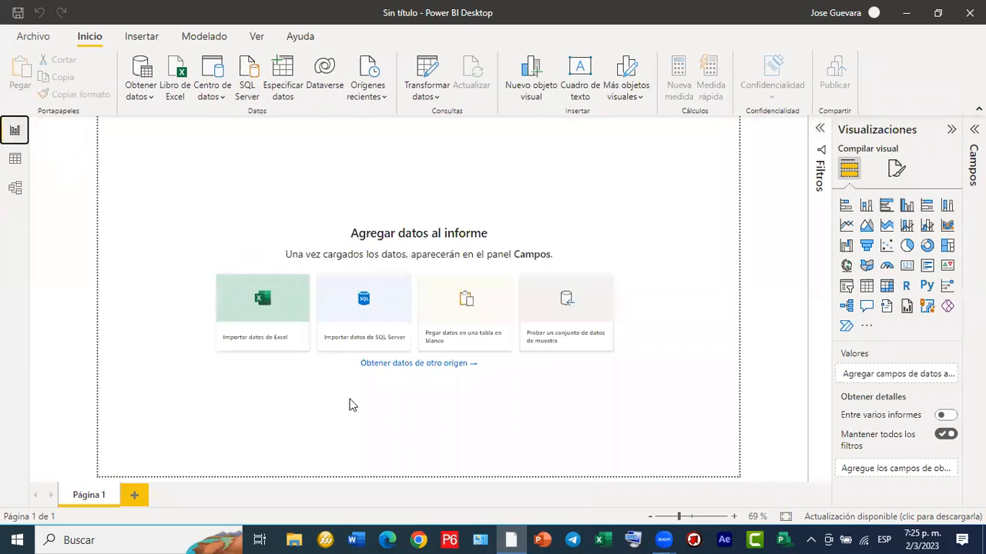
Look through the Insertar, Modelado, Ver and Ayuda commands and the Archivo options, and return to the report page.
key(ctrl+2)
mouse_move(7, 26)
mouse_down()
mouse_move(68, 45)
mouse_move(326, 53)
mouse_up()
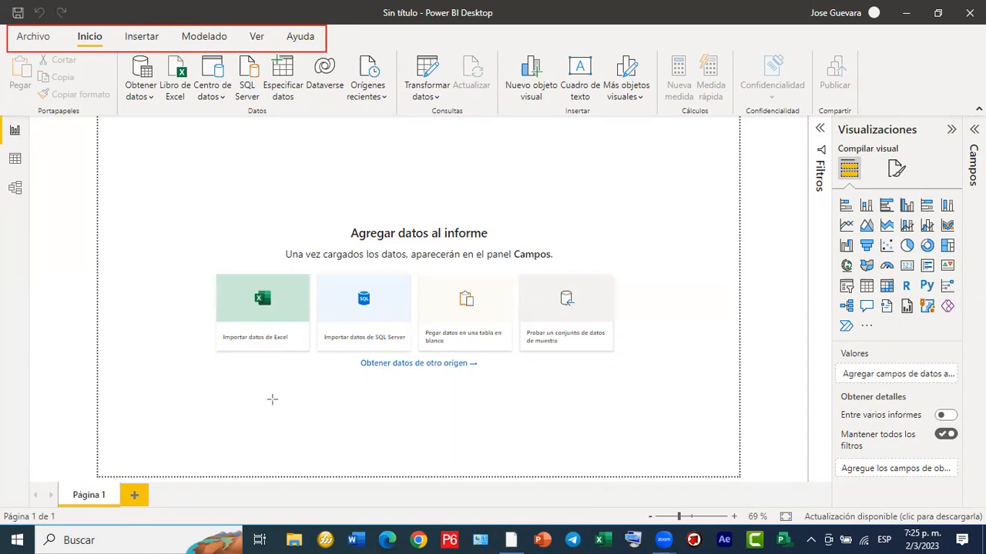
mouse_move(8, 52)
mouse_down()
mouse_move(12, 82)
mouse_move(436, 125)
mouse_move(856, 115)
mouse_up()
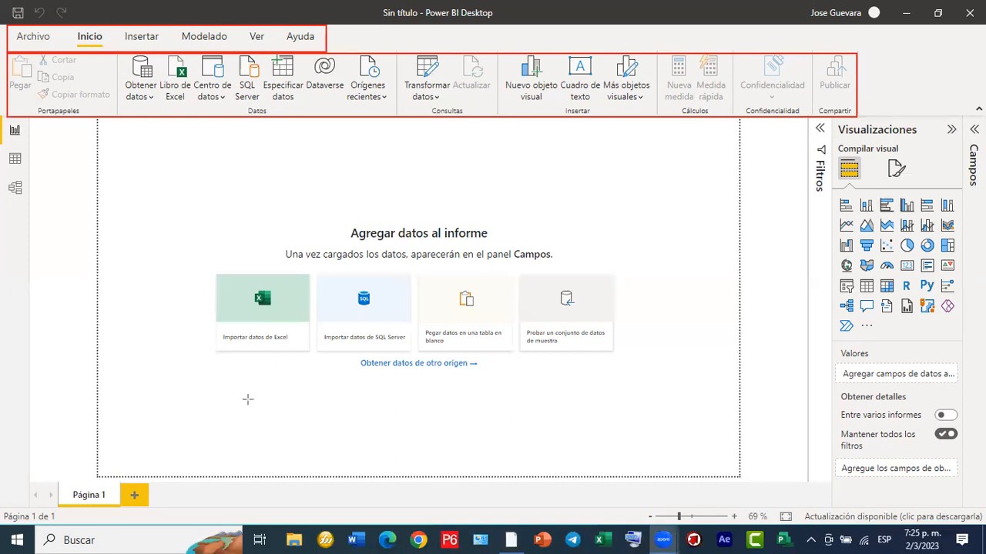
click(140, 39)
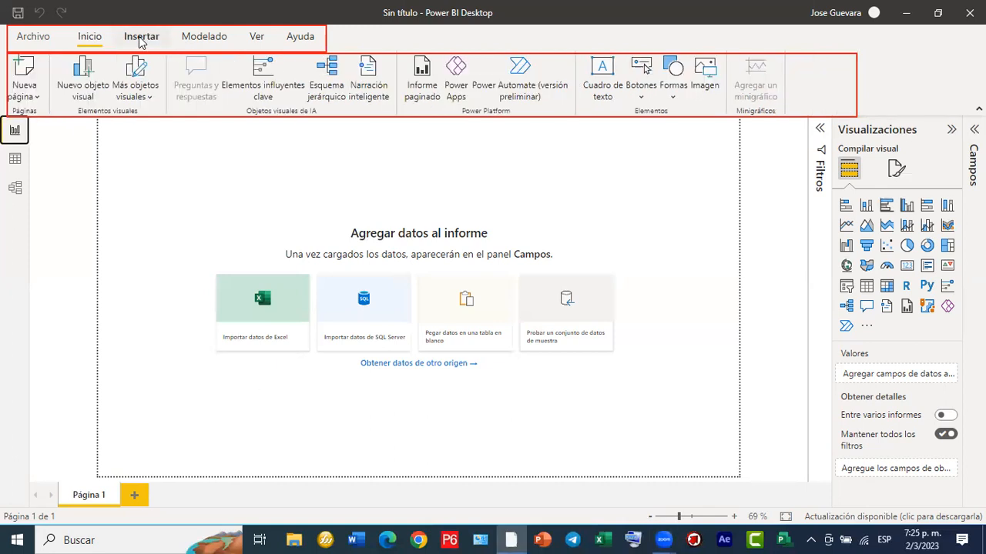
click(204, 42)
click(257, 39)
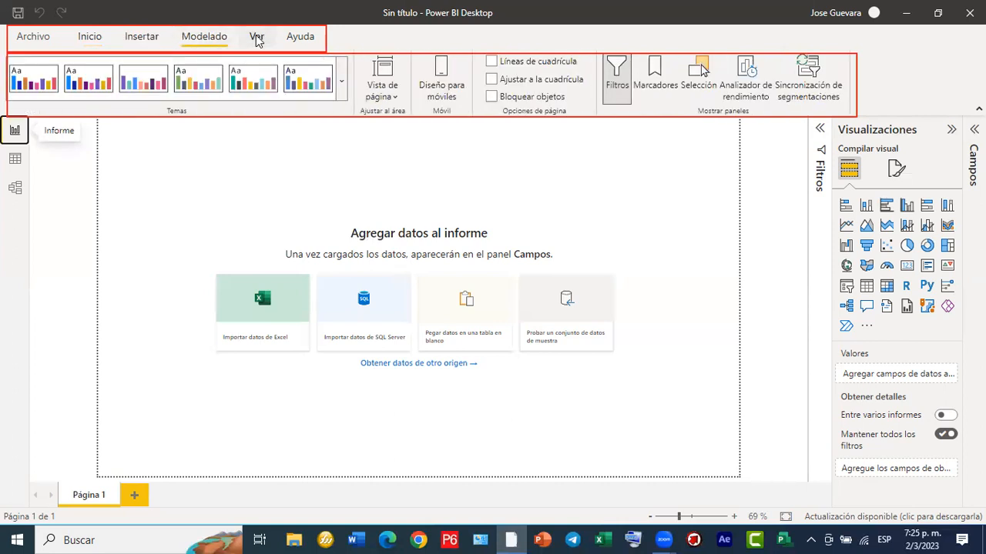
click(291, 41)
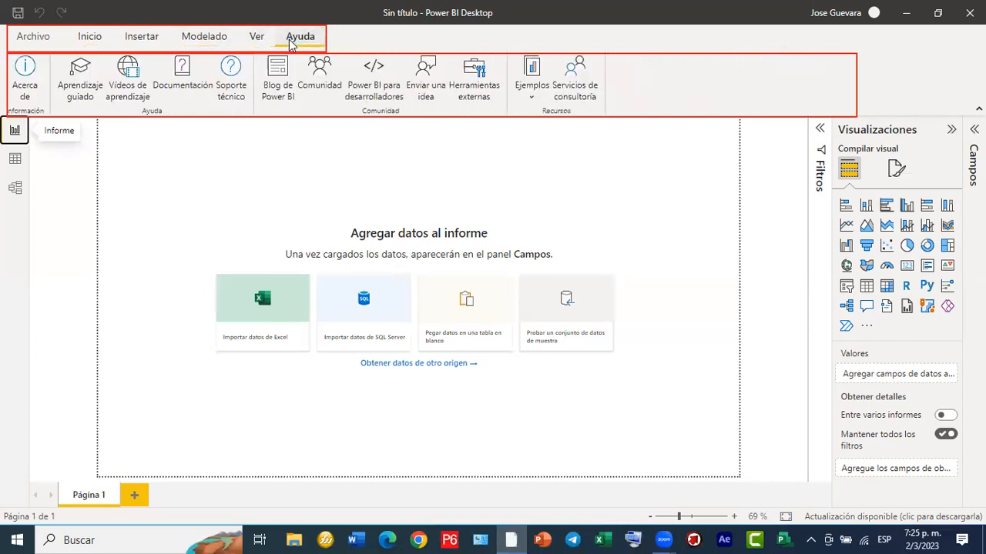
click(37, 43)
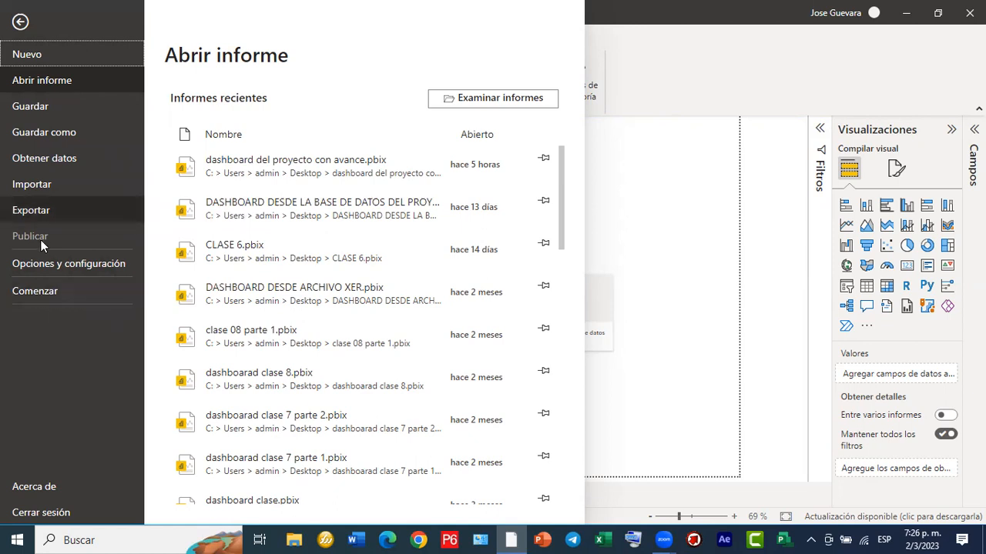
click(631, 152)
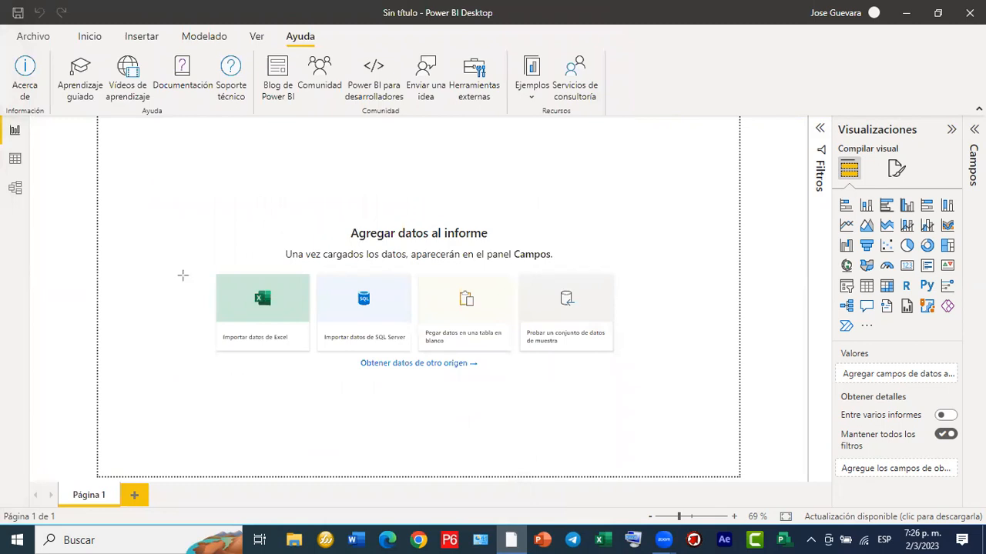
mouse_move(97, 117)
mouse_down()
mouse_move(583, 365)
mouse_move(749, 477)
mouse_move(738, 477)
mouse_up()
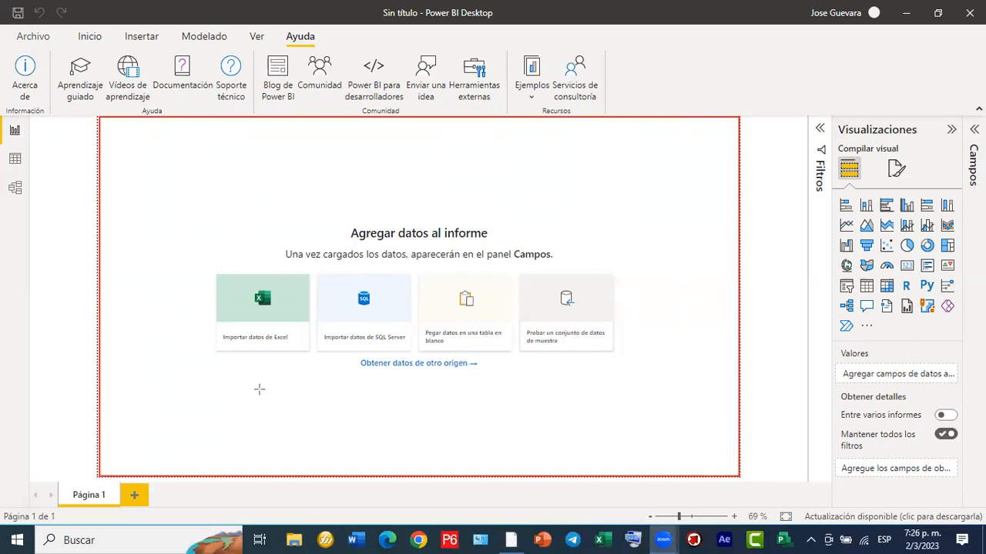
key(ctrl+z)
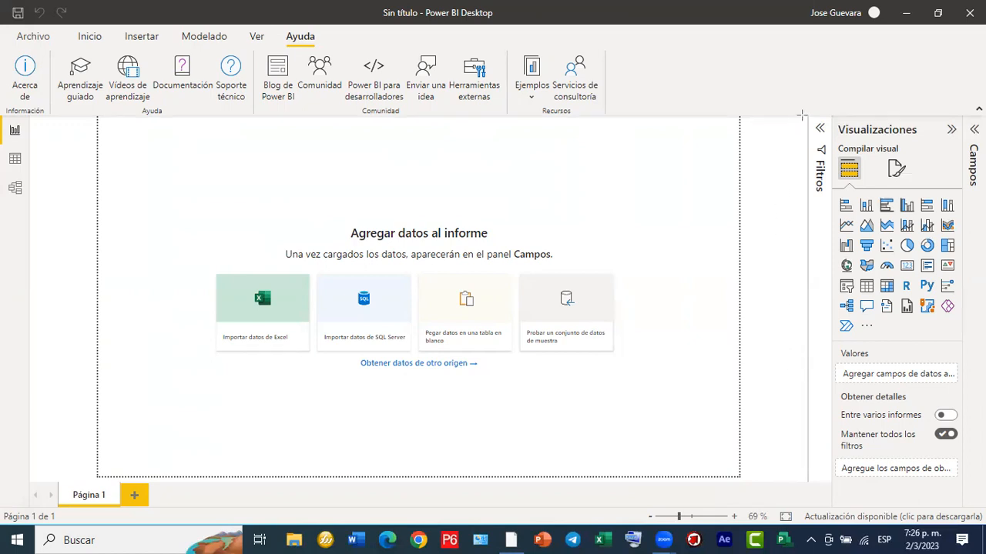
mouse_move(802, 114)
mouse_down()
mouse_move(824, 154)
mouse_move(833, 497)
mouse_up()
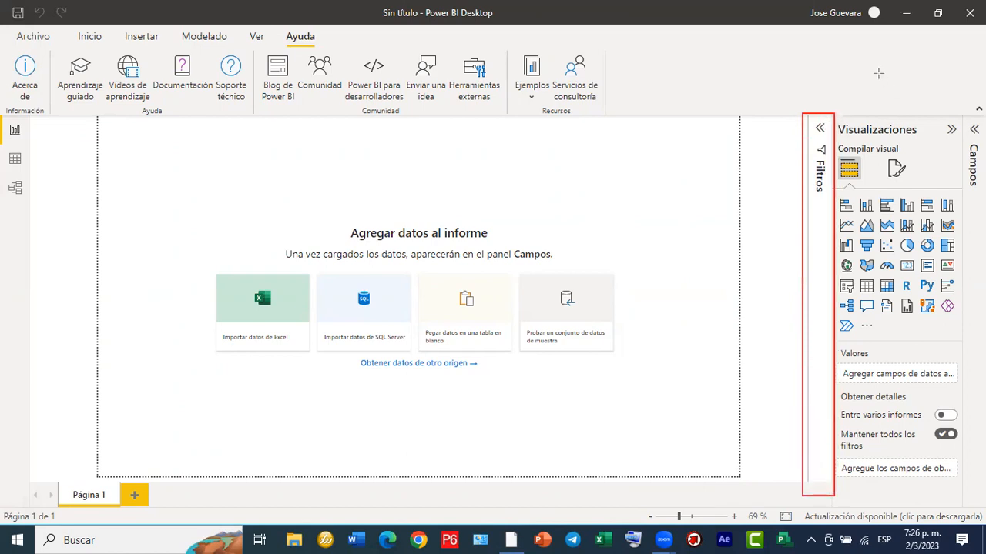
mouse_move(833, 113)
mouse_down()
mouse_move(867, 126)
mouse_move(962, 254)
mouse_move(961, 493)
mouse_up()
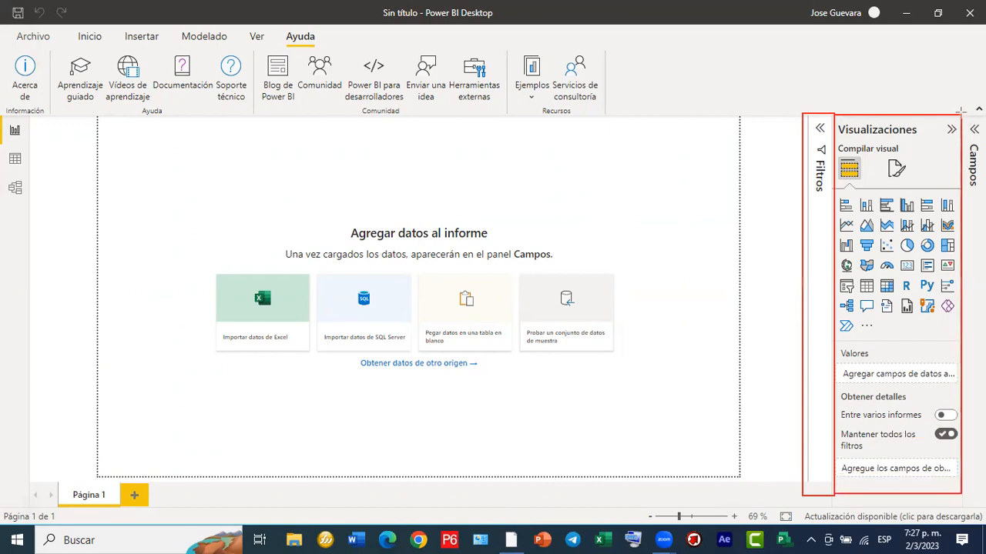
mouse_move(960, 113)
mouse_down()
mouse_move(984, 182)
mouse_move(984, 493)
mouse_up()
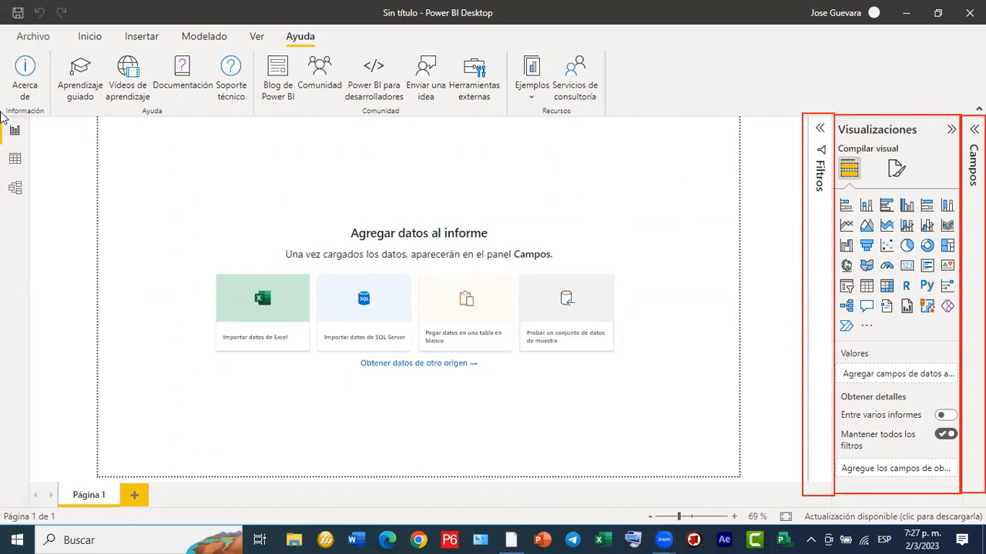
mouse_move(1, 112)
mouse_down()
mouse_move(25, 127)
mouse_move(11, 307)
mouse_move(31, 410)
mouse_up()
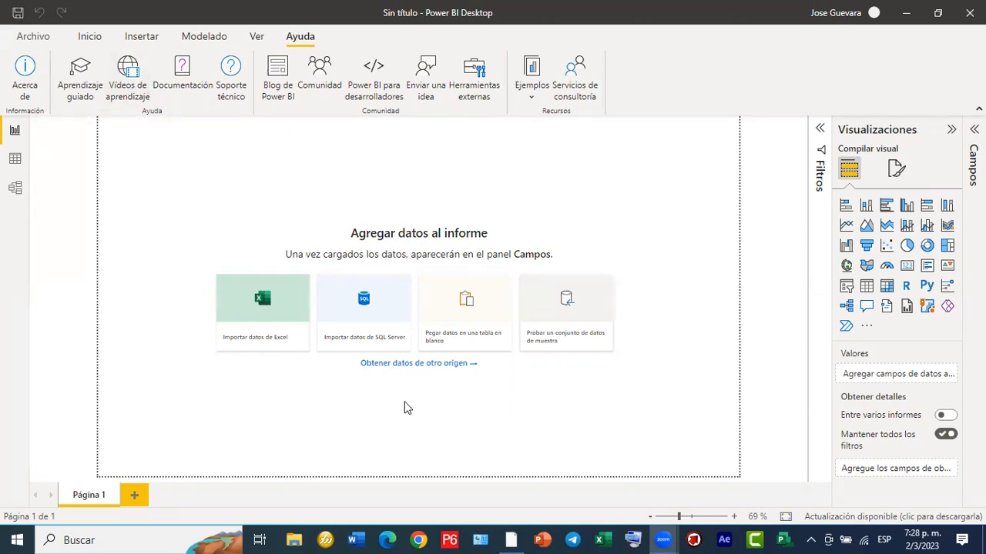
mouse_move(341, 221)
mouse_down()
mouse_move(362, 237)
mouse_move(500, 245)
mouse_up()
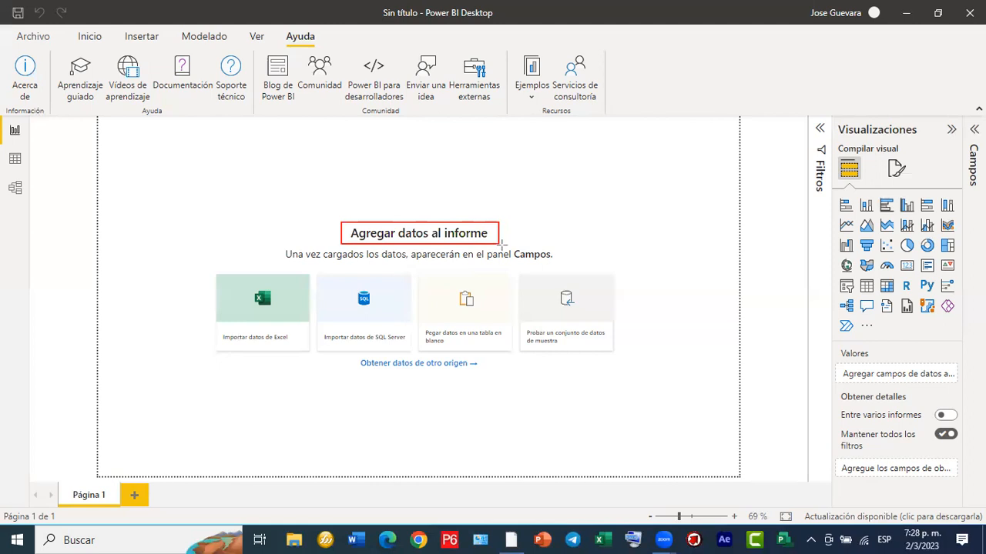
mouse_move(209, 270)
mouse_down()
mouse_move(297, 331)
mouse_move(312, 354)
mouse_up()
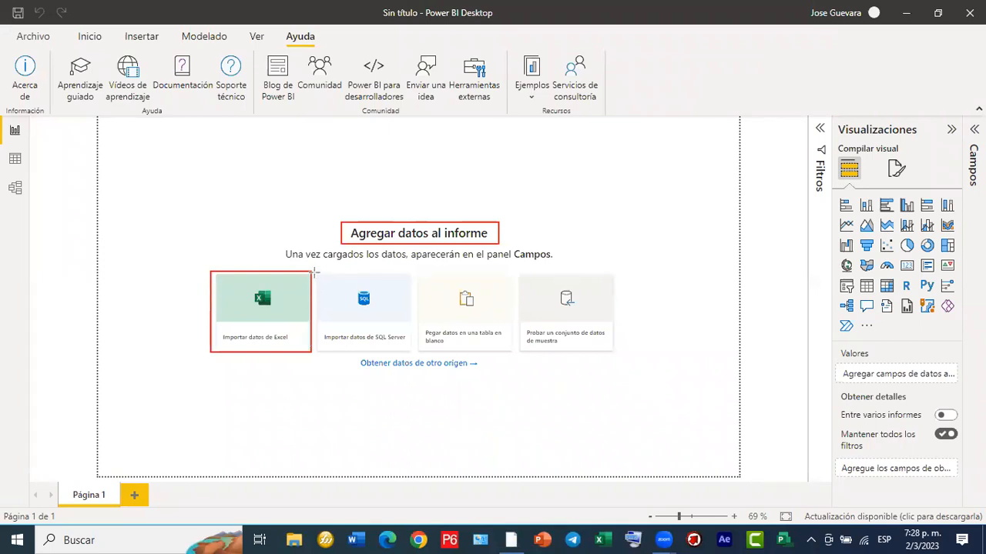
mouse_move(313, 271)
mouse_down()
mouse_move(355, 325)
mouse_move(396, 359)
mouse_move(408, 350)
mouse_up()
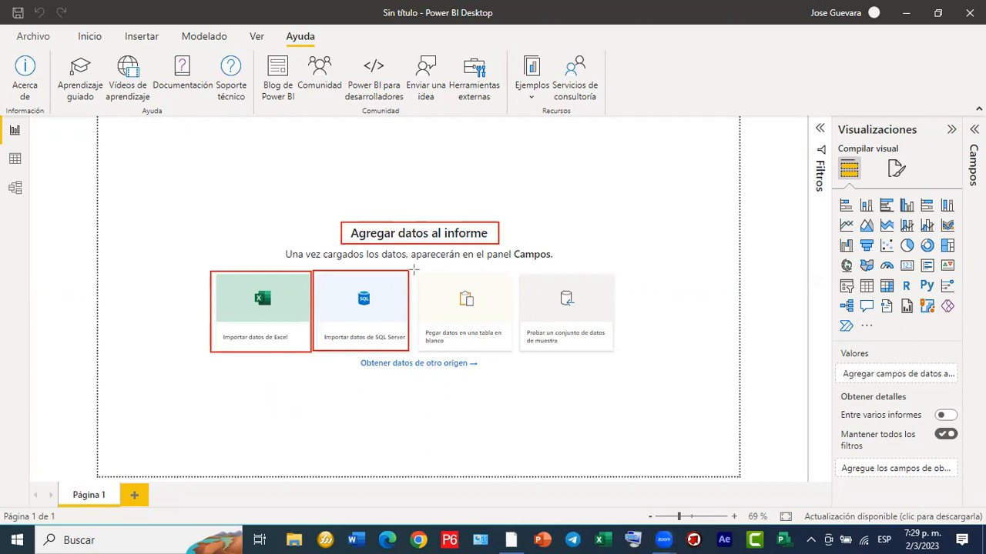
drag(412, 271, 509, 356)
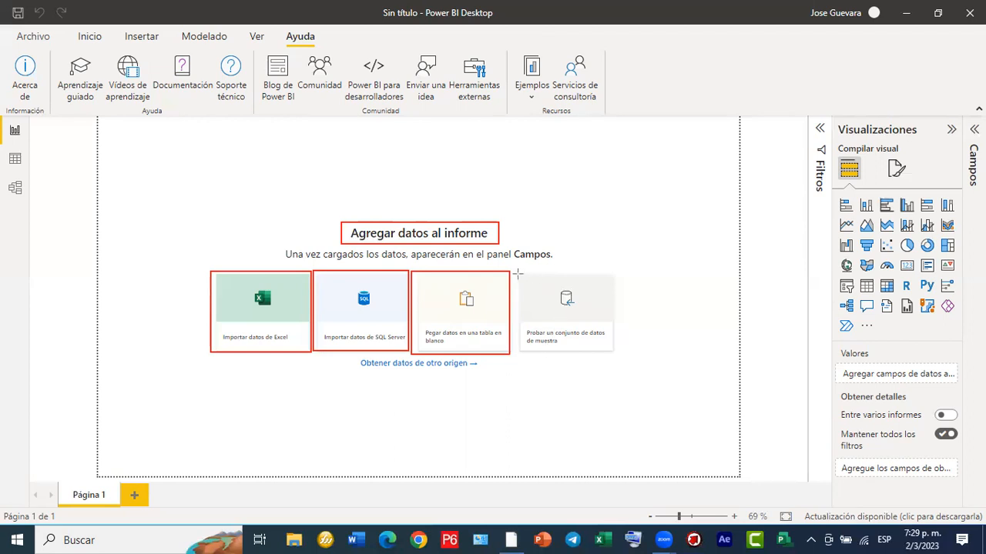
drag(518, 273, 614, 355)
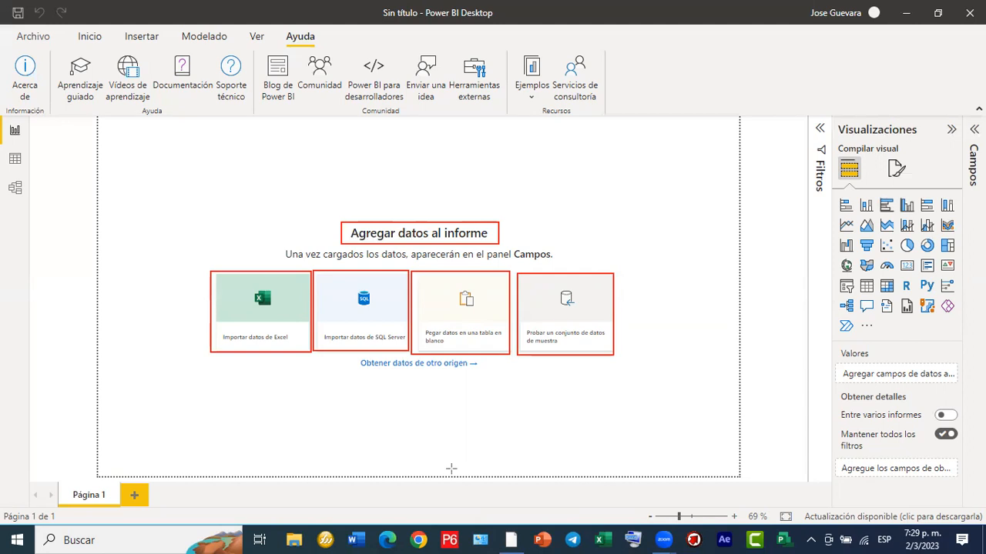
drag(592, 282, 692, 222)
drag(595, 279, 609, 246)
drag(619, 198, 620, 192)
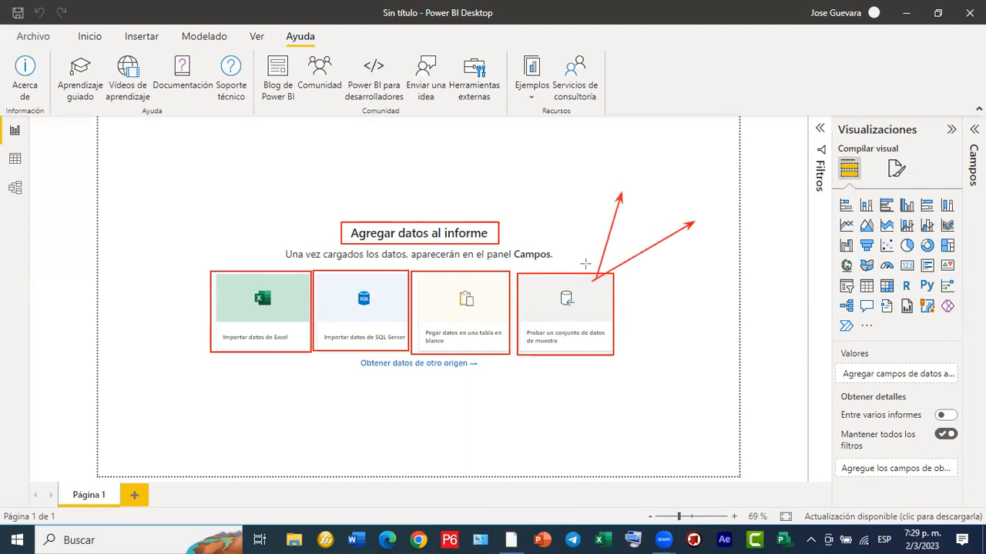
drag(591, 277, 575, 191)
mouse_move(593, 277)
mouse_down()
mouse_move(702, 342)
mouse_move(685, 332)
mouse_up()
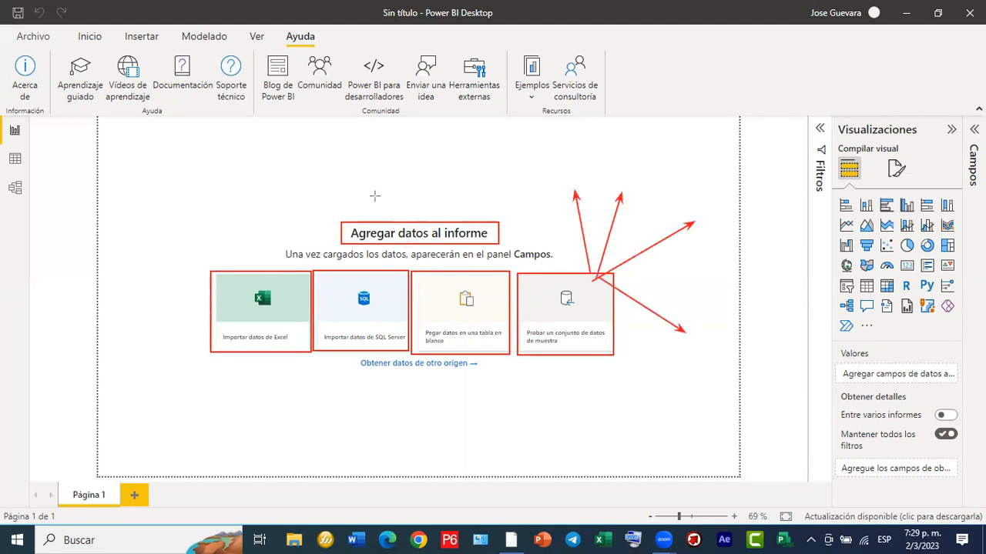
drag(357, 146, 362, 283)
mouse_move(546, 162)
mouse_down()
mouse_move(591, 187)
mouse_move(636, 188)
mouse_move(730, 226)
mouse_up()
mouse_move(690, 320)
mouse_down()
mouse_move(704, 352)
mouse_move(748, 351)
mouse_up()
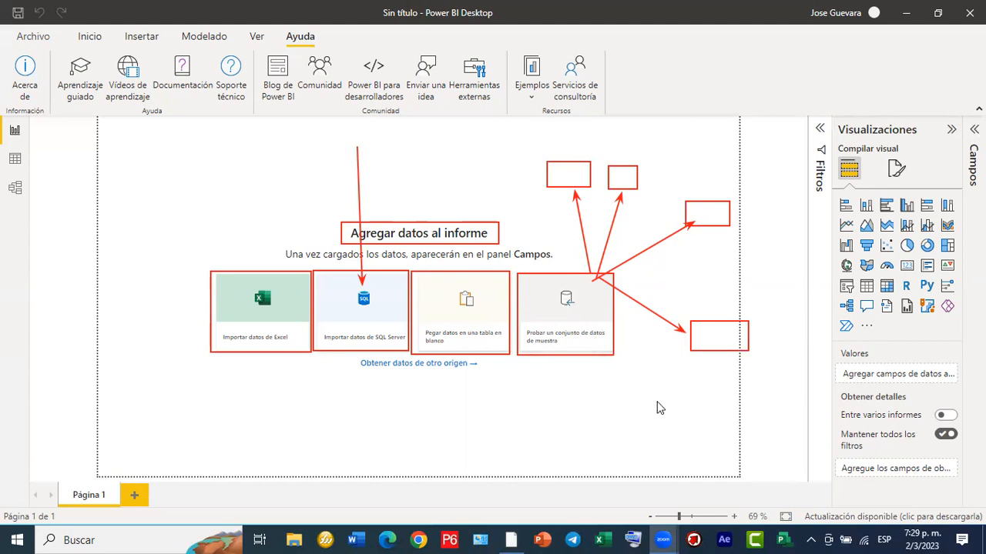
click(312, 385)
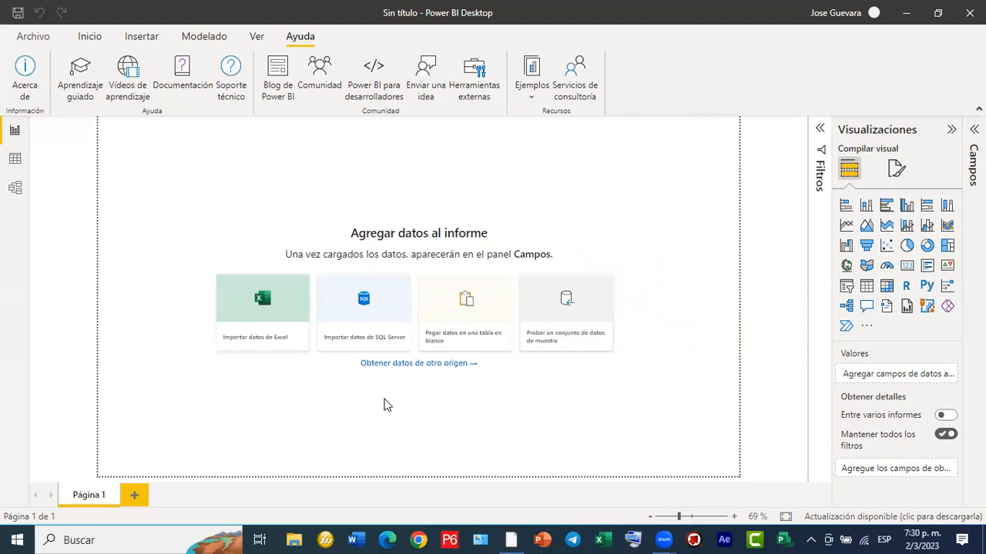
Display the Inicio commands and examine the options for getting data.
drag(211, 268, 312, 348)
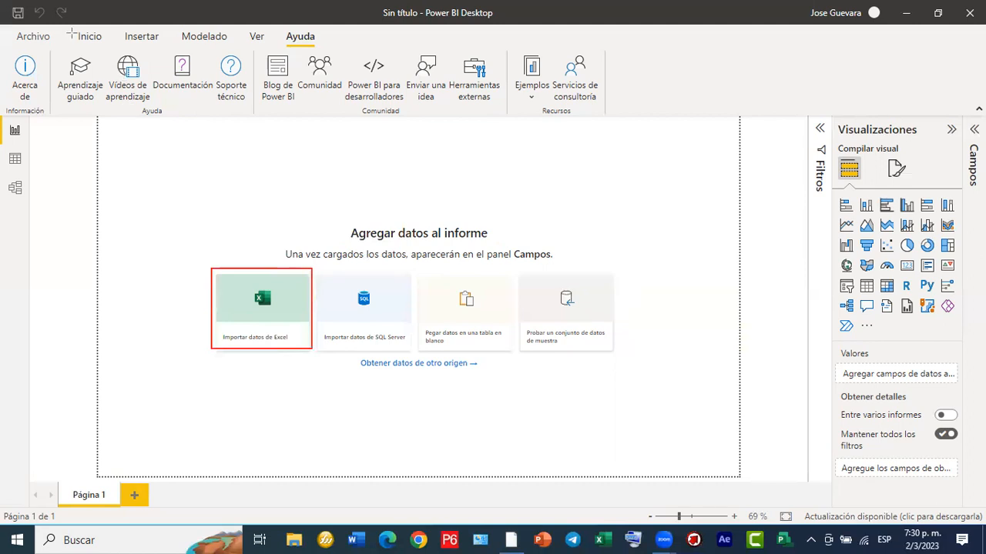
drag(69, 31, 117, 46)
click(87, 38)
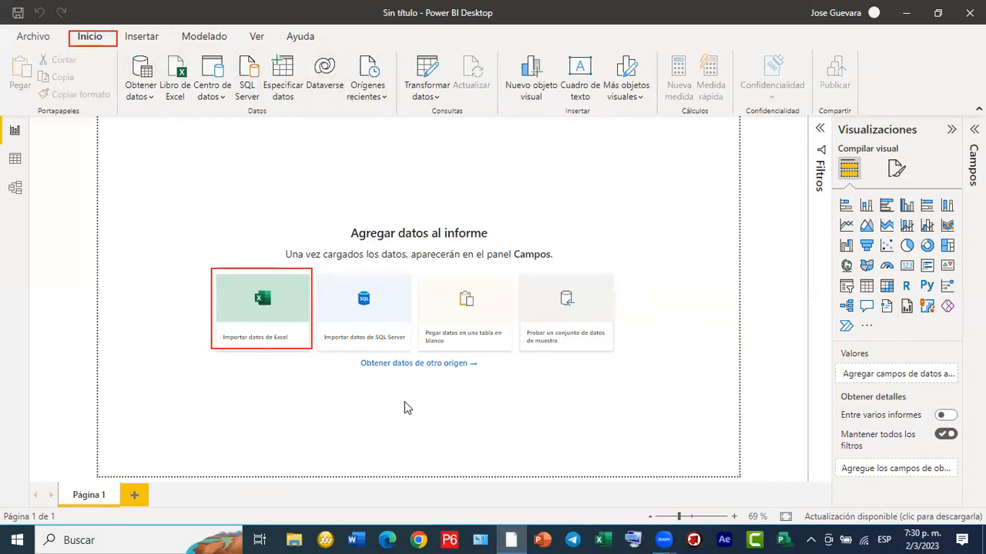
mouse_move(117, 50)
mouse_down()
mouse_move(285, 100)
mouse_move(398, 113)
mouse_up()
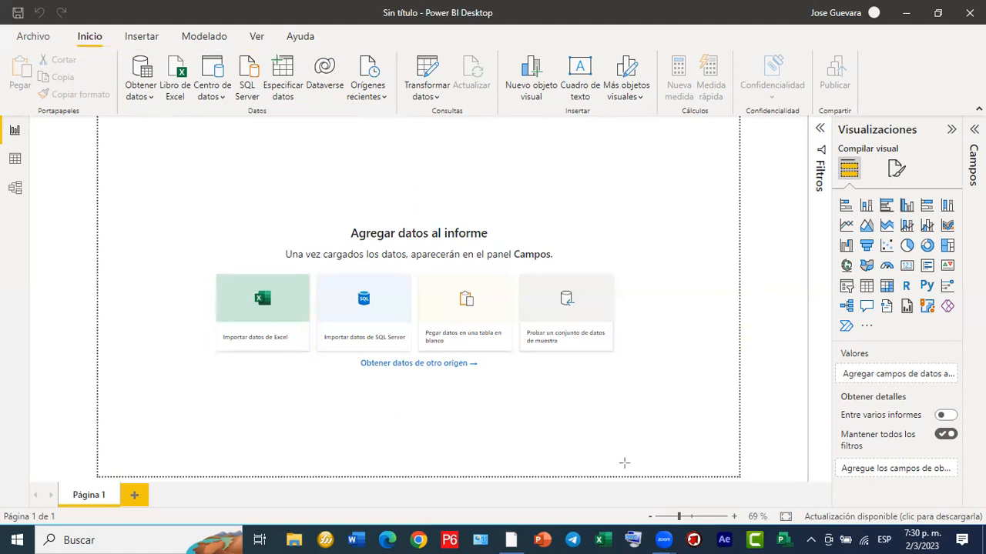
mouse_move(576, 126)
mouse_down()
mouse_move(756, 225)
mouse_move(778, 253)
mouse_move(796, 246)
mouse_up()
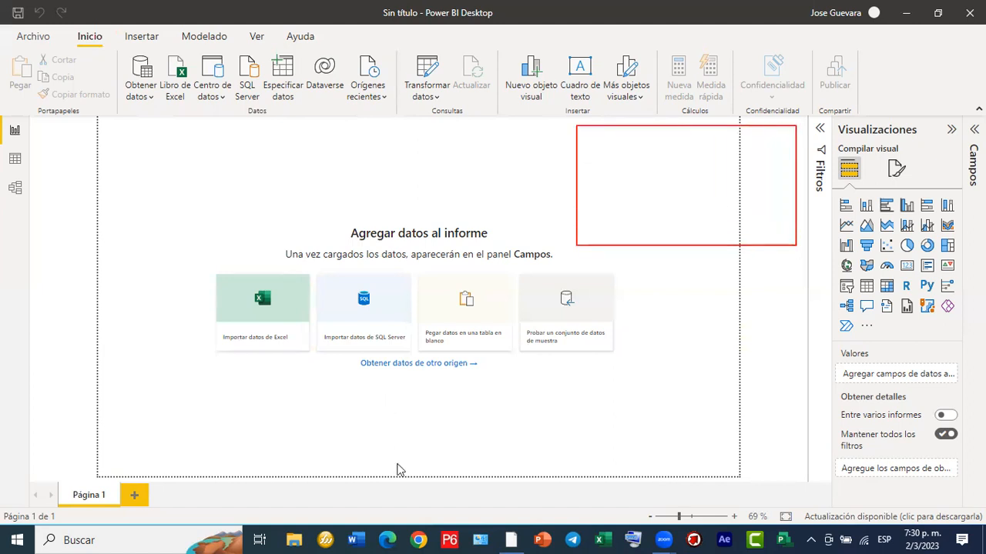
drag(279, 303, 636, 187)
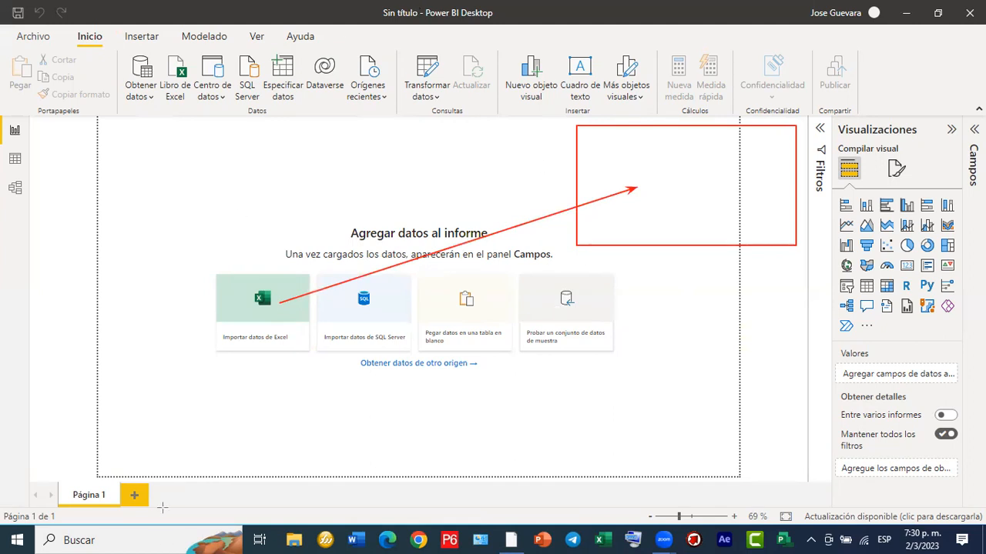
Start an Excel data import and open the workbook BASE DE DATOS DE PROYECTOS CURSO from the Escritorio folder.
click(266, 315)
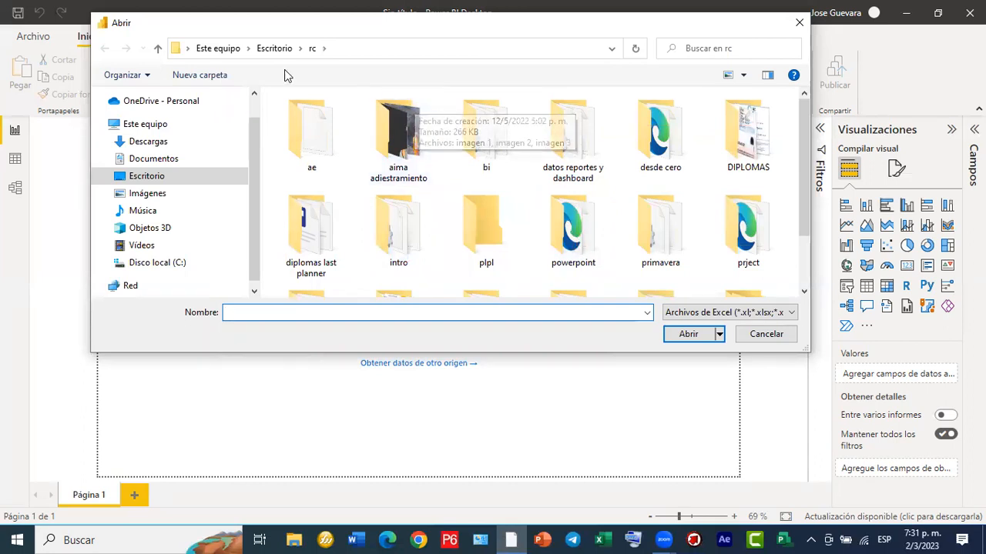
click(271, 48)
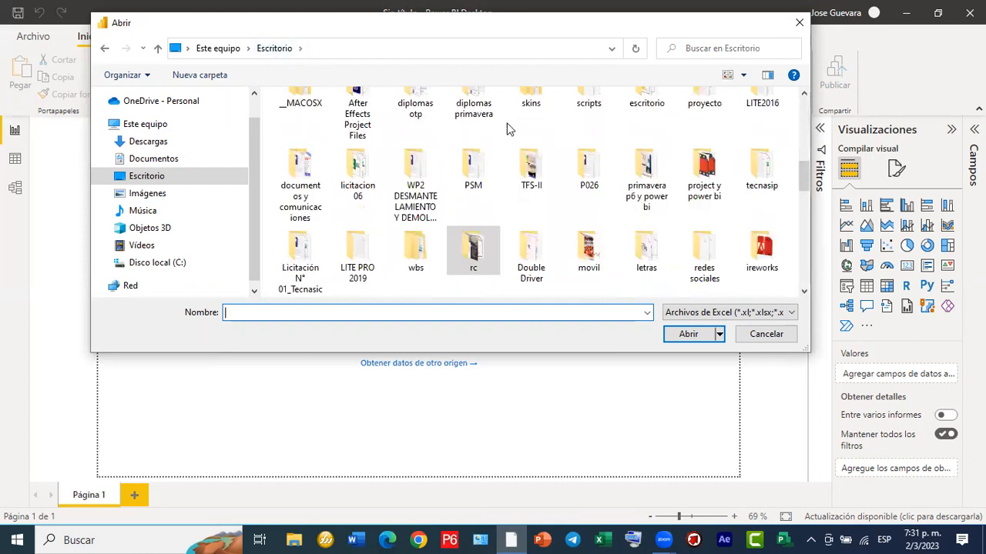
click(803, 294)
click(804, 293)
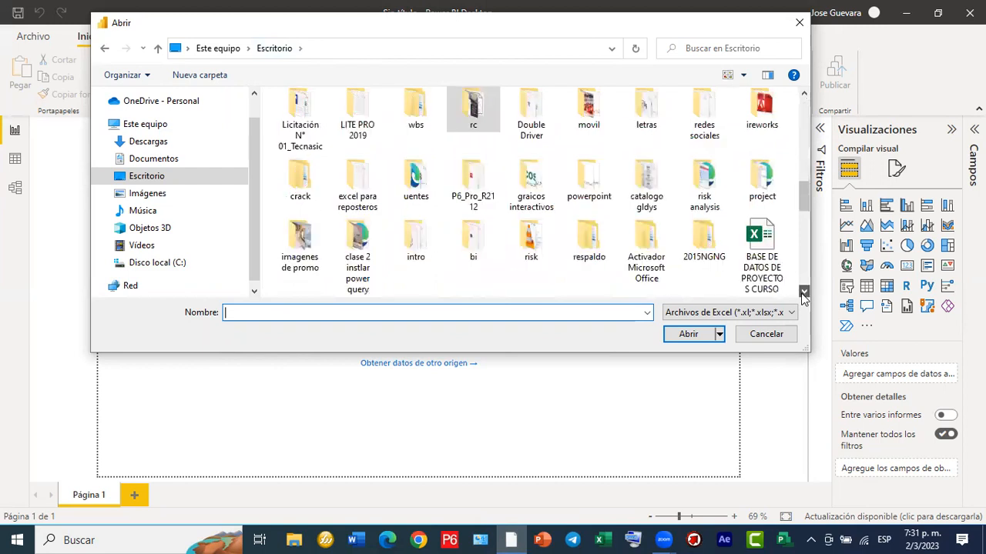
click(803, 293)
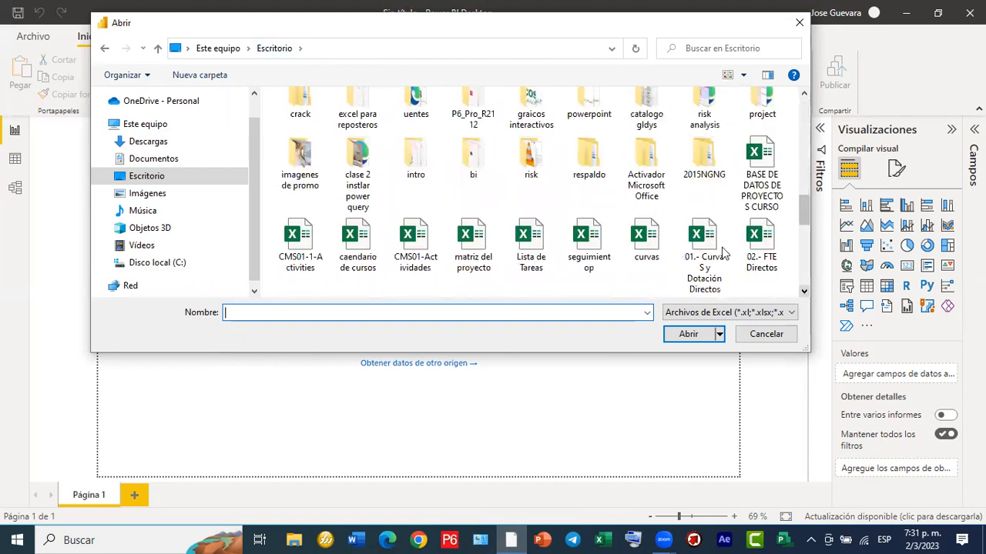
double_click(758, 164)
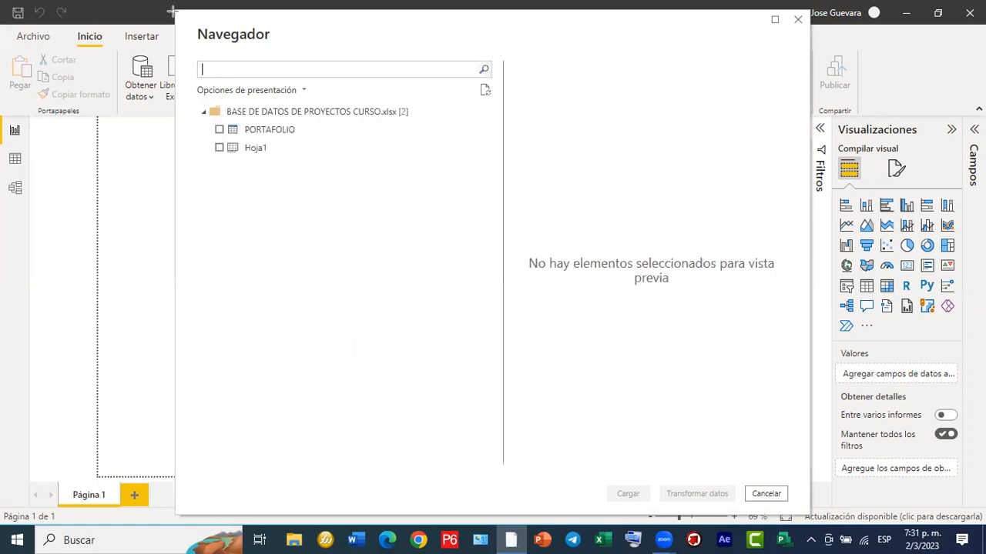
mouse_move(430, 197)
mouse_down()
mouse_move(682, 394)
mouse_move(790, 499)
mouse_up()
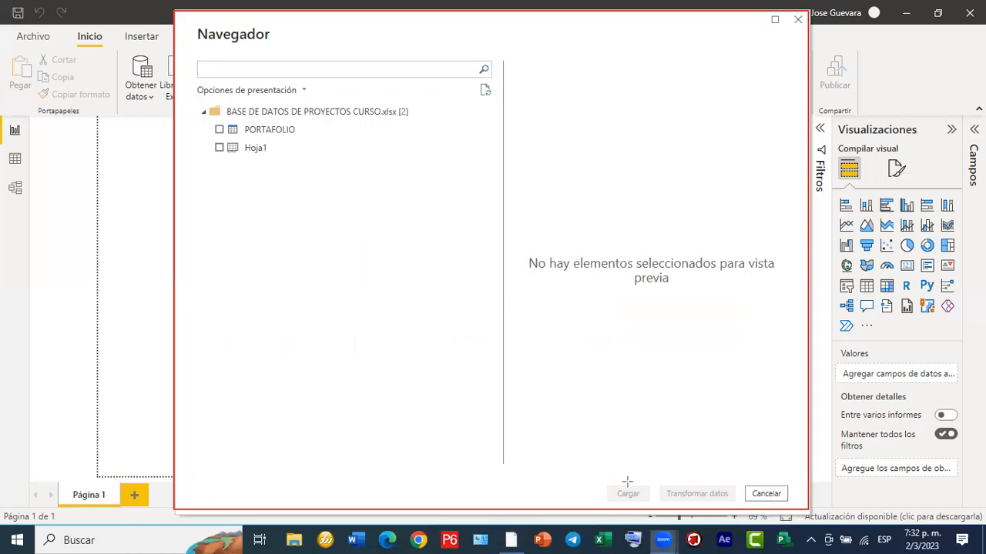
mouse_move(196, 102)
mouse_down()
mouse_move(252, 124)
mouse_move(416, 124)
mouse_up()
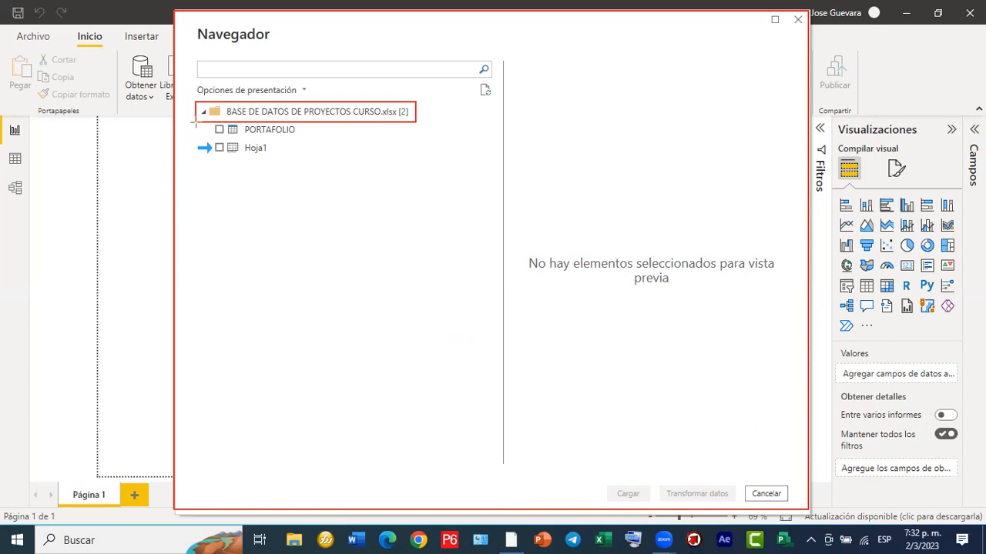
drag(200, 122, 305, 138)
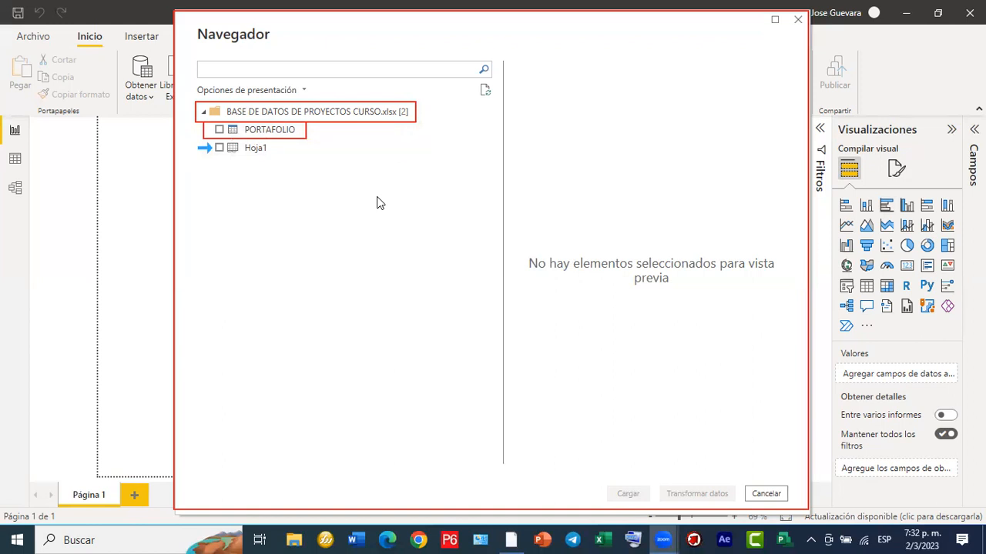
drag(225, 142, 241, 158)
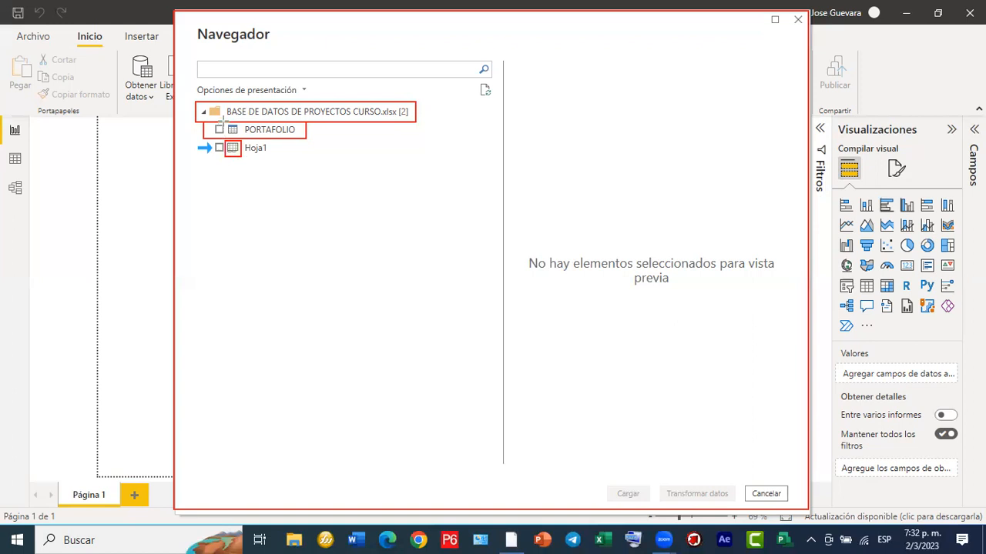
drag(222, 121, 241, 138)
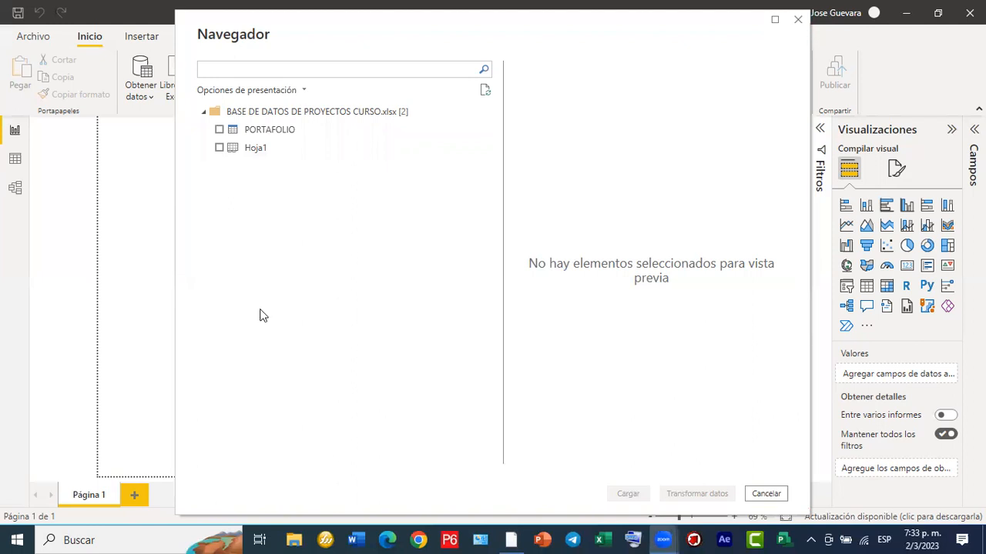
Select the PORTAFOLIO table of the workbook for import and preview its data.
click(219, 130)
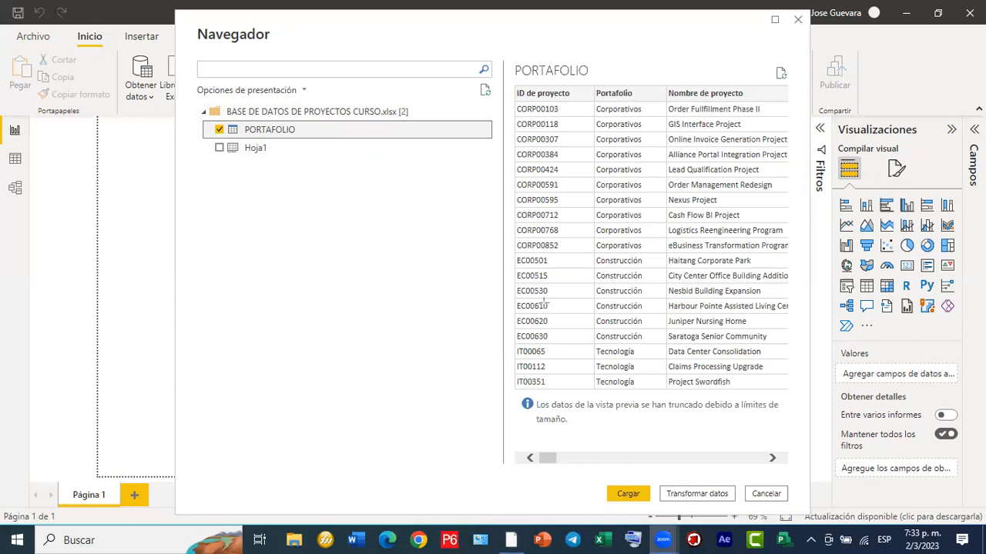
mouse_move(510, 77)
mouse_down()
mouse_move(588, 192)
mouse_move(754, 314)
mouse_move(803, 394)
mouse_up()
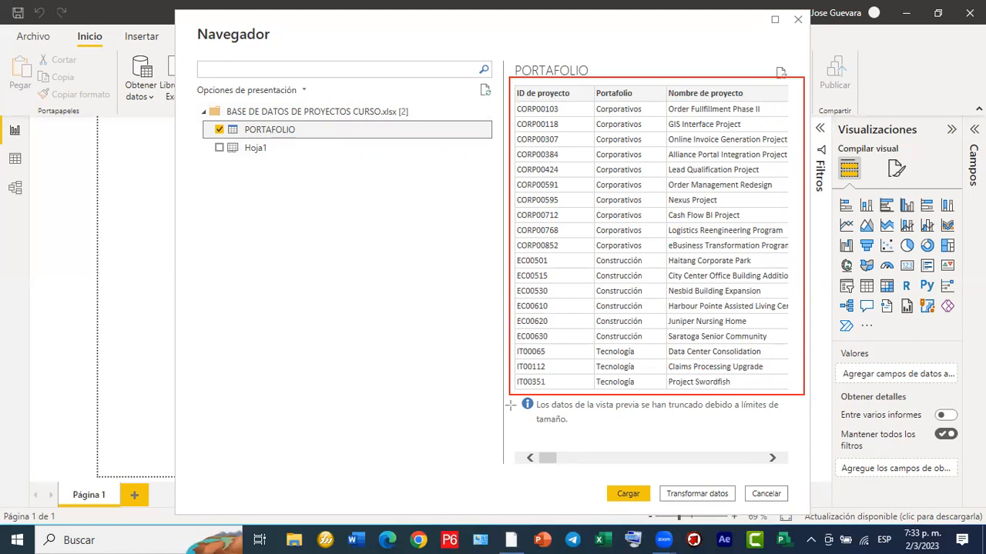
mouse_move(518, 395)
mouse_down()
mouse_move(583, 423)
mouse_move(783, 432)
mouse_up()
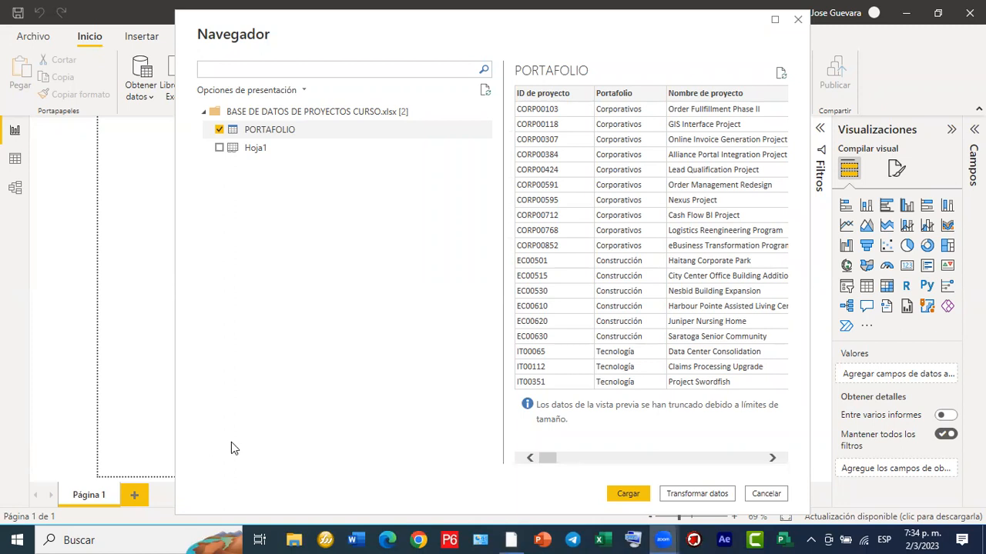
drag(378, 130, 707, 363)
mouse_move(726, 397)
mouse_down()
mouse_move(764, 470)
mouse_move(763, 487)
mouse_up()
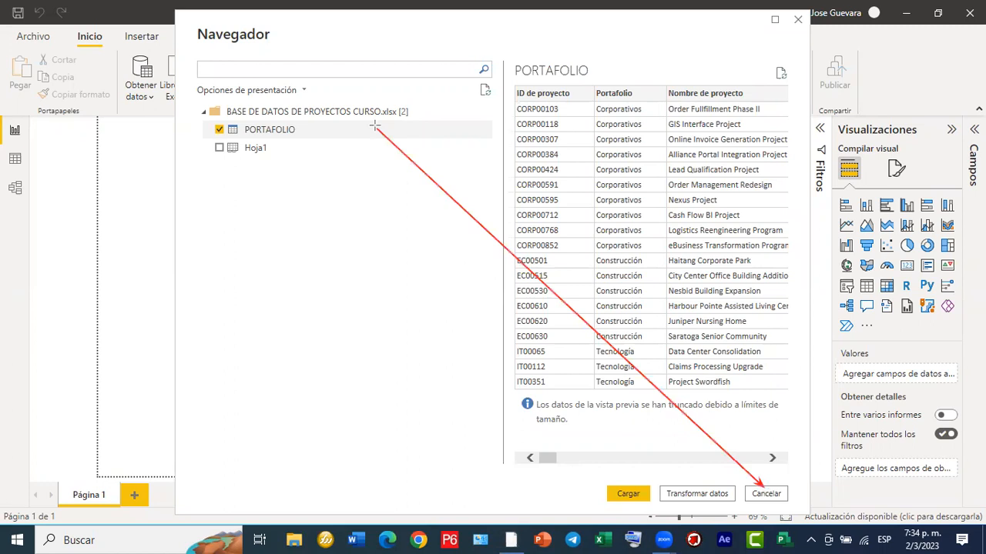
mouse_move(377, 128)
mouse_down()
mouse_move(410, 197)
mouse_move(606, 386)
mouse_up()
drag(687, 472, 692, 491)
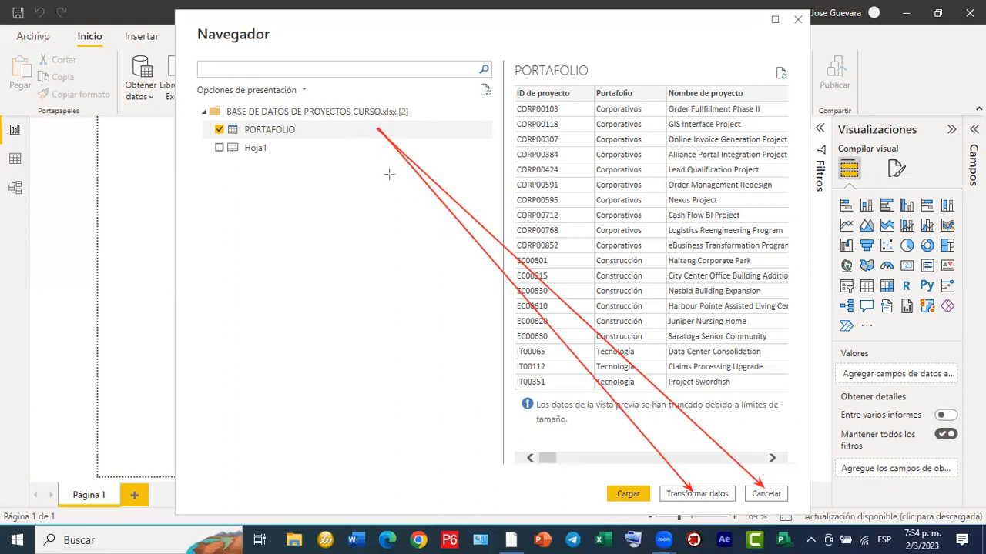
mouse_move(377, 131)
mouse_down()
mouse_move(439, 257)
mouse_move(627, 488)
mouse_up()
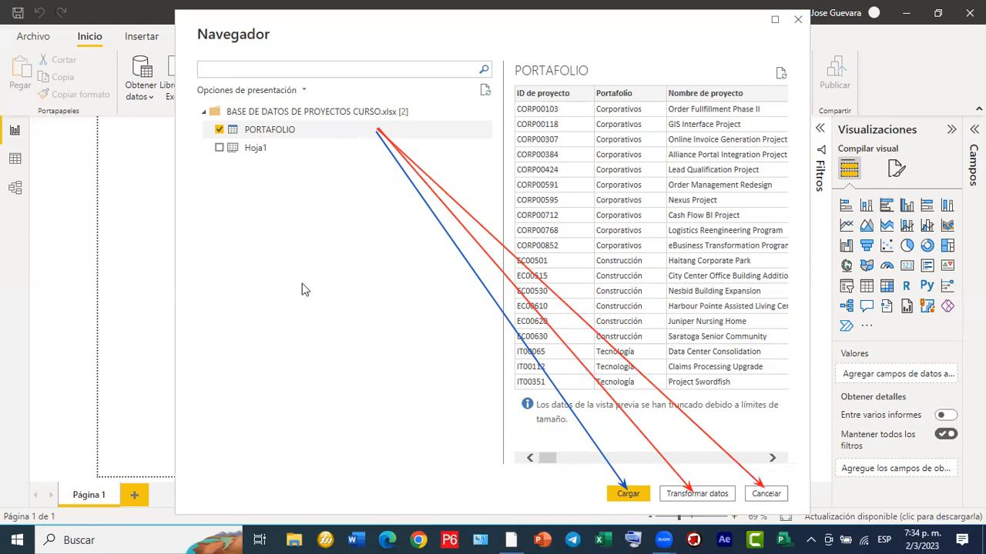
click(564, 264)
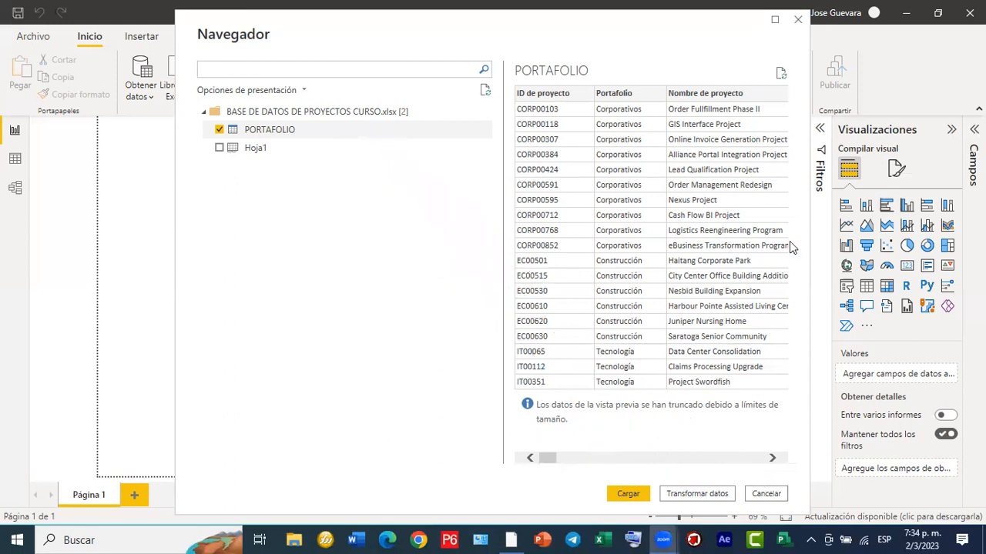
Load the selected PORTAFOLIO table directly into the report without transforming it.
drag(603, 479, 654, 505)
click(627, 495)
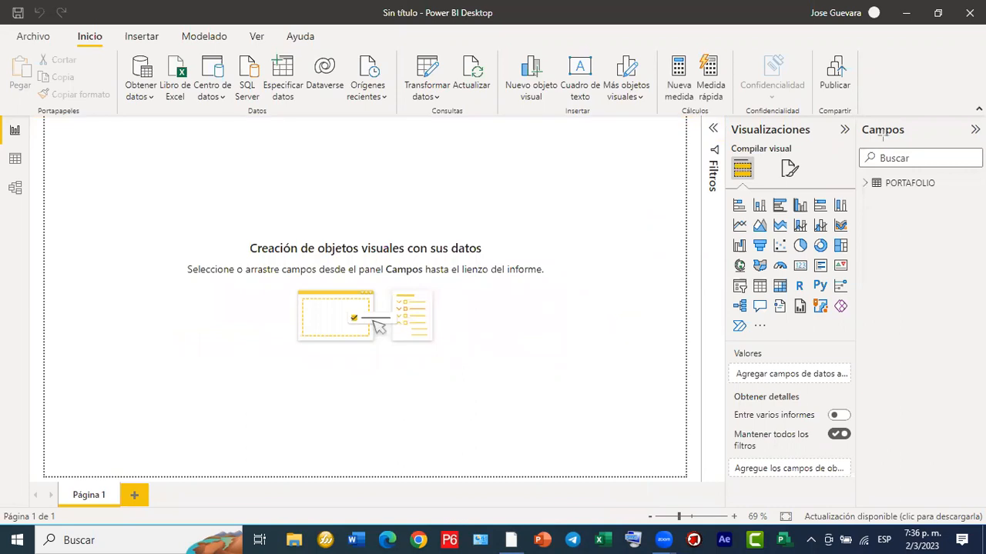
mouse_move(855, 113)
mouse_down()
mouse_move(936, 207)
mouse_move(981, 499)
mouse_up()
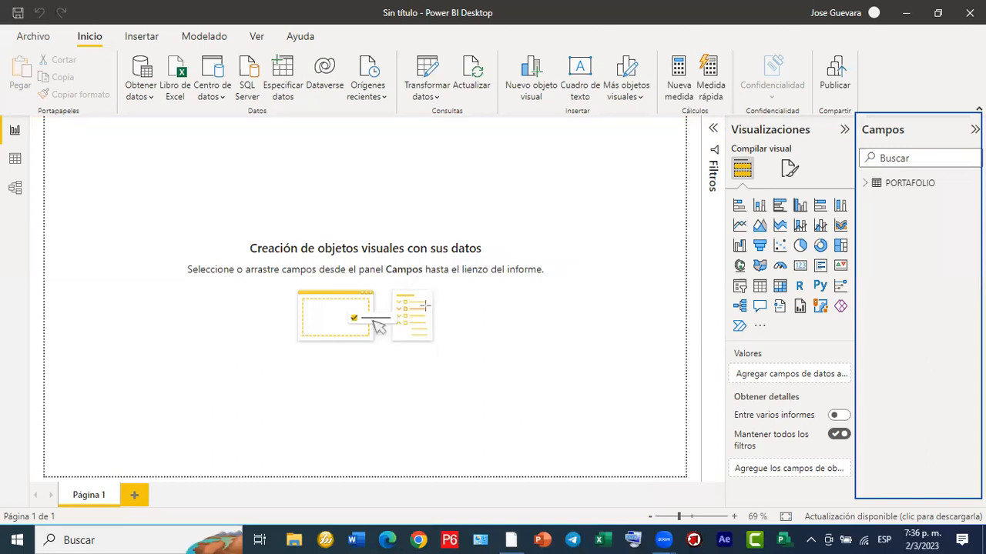
drag(437, 204, 866, 183)
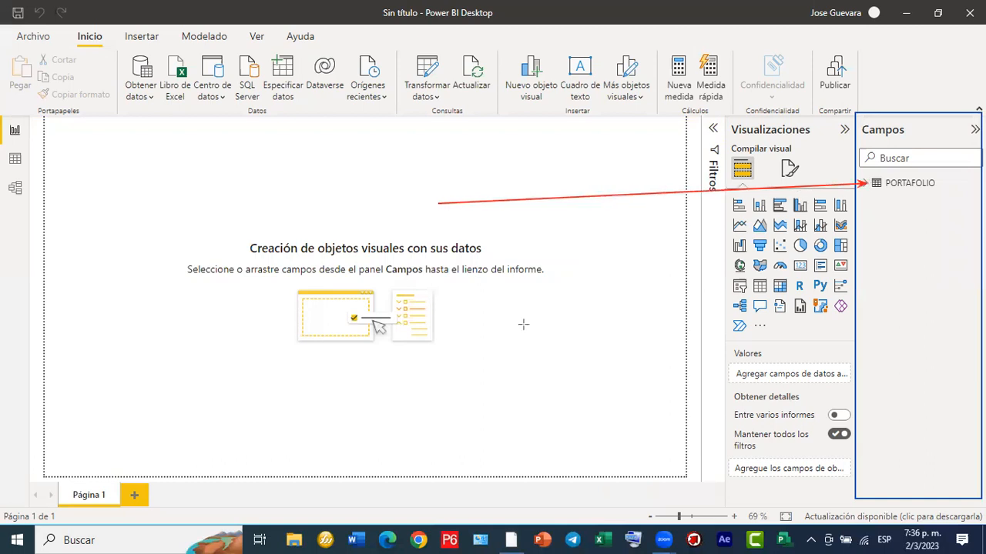
mouse_move(340, 142)
mouse_down()
mouse_move(367, 150)
mouse_move(346, 170)
mouse_up()
Expand the PORTAFOLIO table's field list and examine its numeric, date and text fields down to the last one.
click(867, 189)
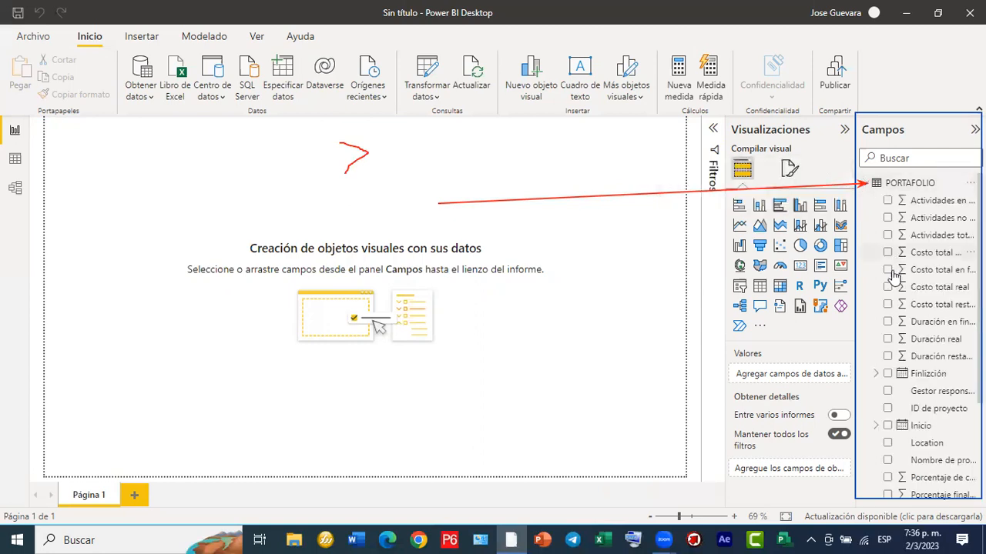
scroll(893, 277, down, 3)
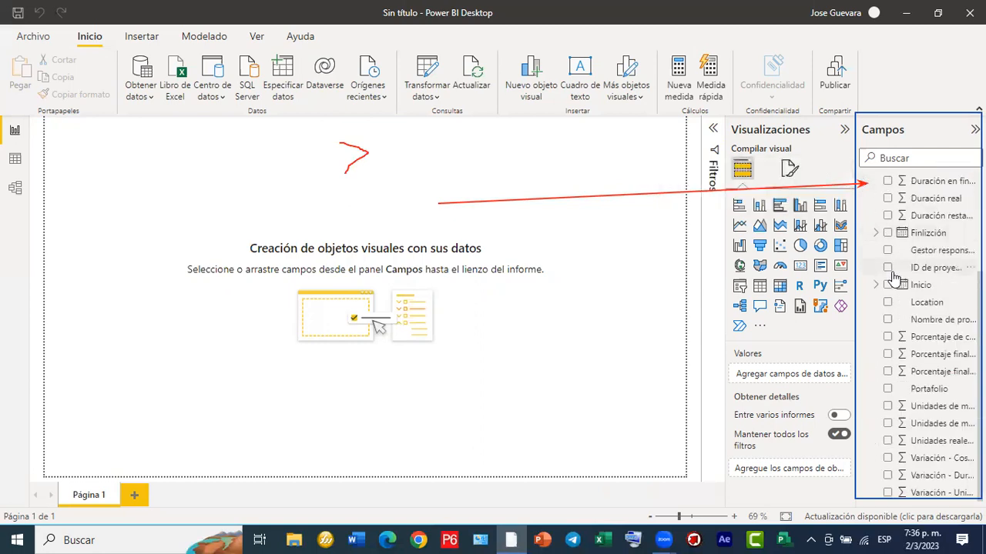
scroll(893, 278, up, 3)
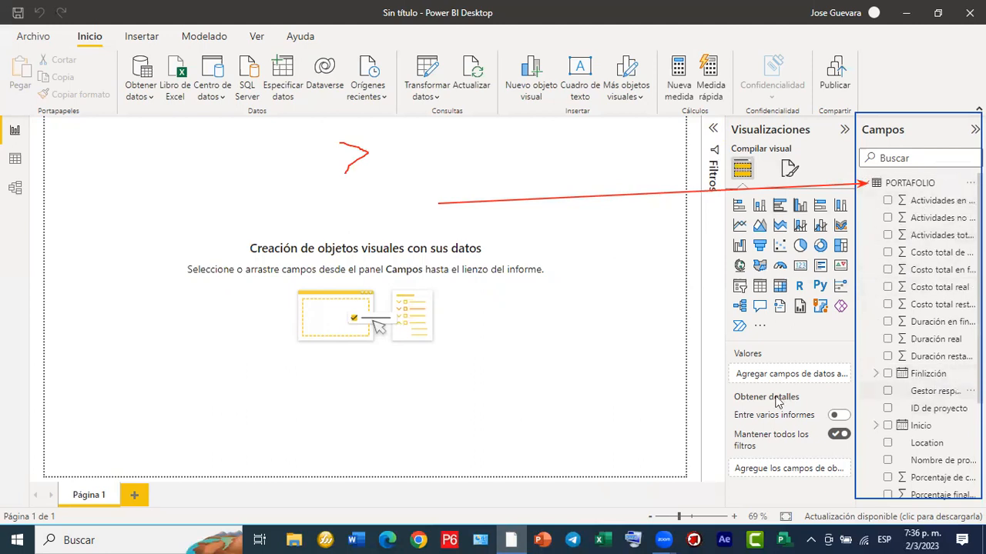
key(Escape)
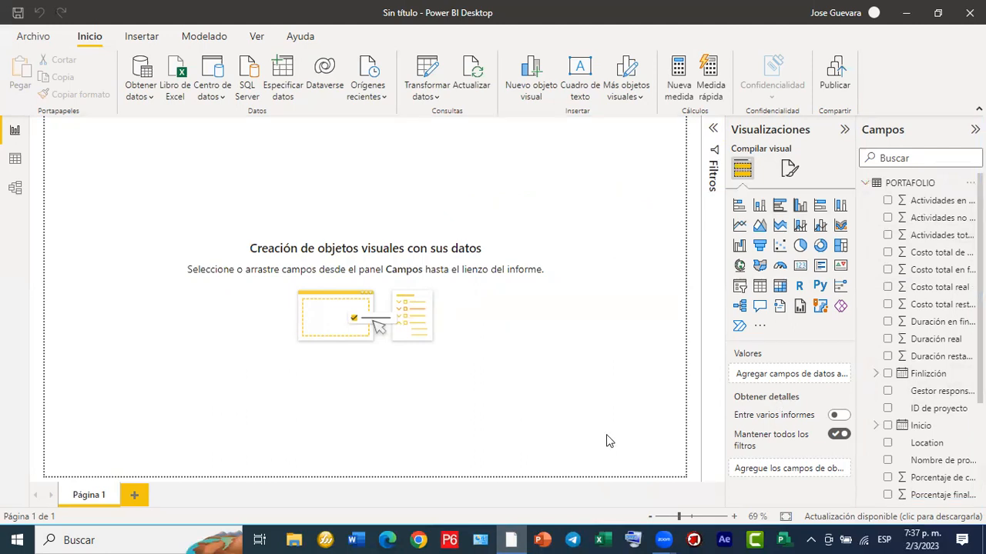
mouse_move(473, 127)
mouse_down()
mouse_move(439, 141)
mouse_move(466, 146)
mouse_move(436, 156)
mouse_move(475, 173)
mouse_move(482, 206)
mouse_move(460, 234)
mouse_move(433, 217)
mouse_move(434, 193)
mouse_move(809, 307)
mouse_move(890, 362)
mouse_move(879, 375)
mouse_move(891, 361)
mouse_move(899, 369)
mouse_move(881, 373)
mouse_up()
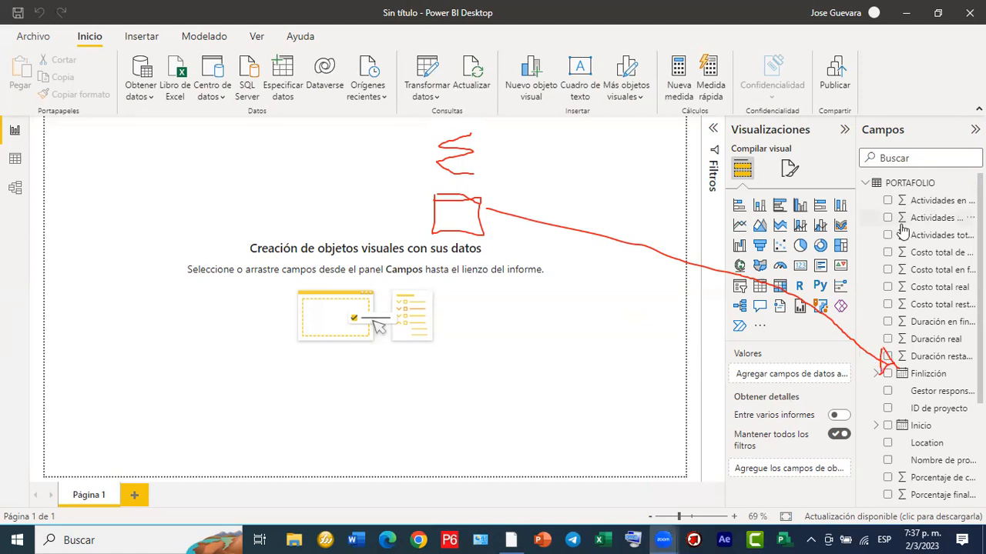
scroll(893, 322, down, 5)
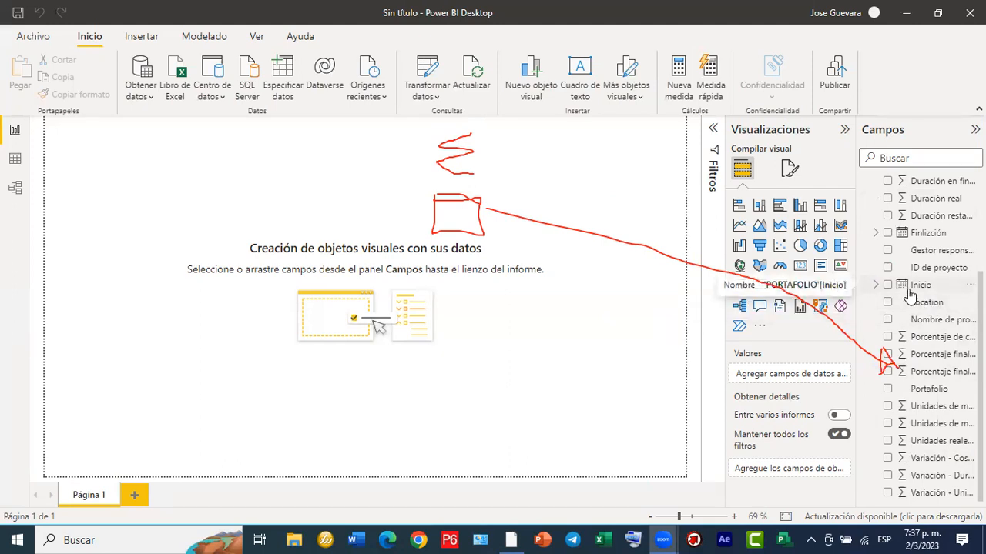
scroll(909, 297, up, 3)
scroll(893, 262, down, 3)
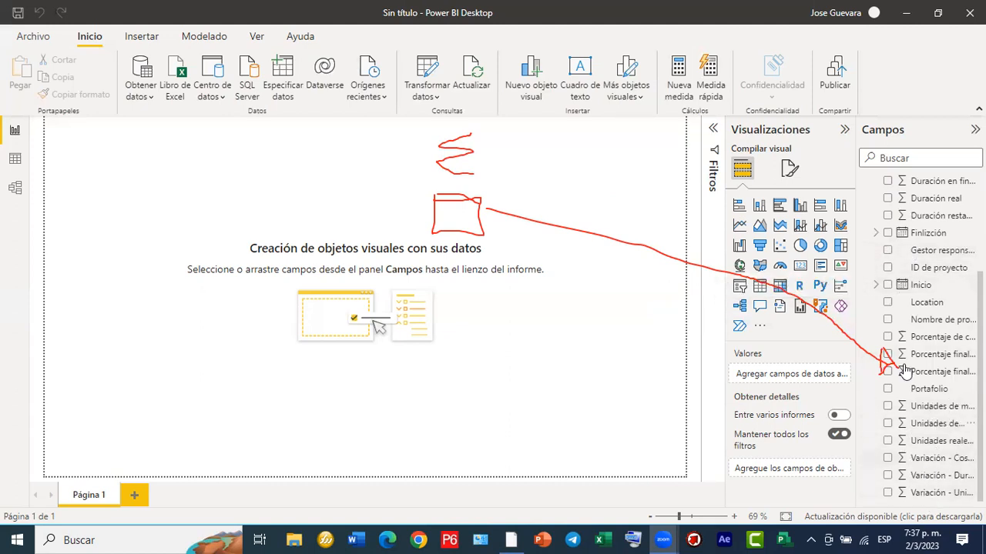
scroll(911, 277, up, 3)
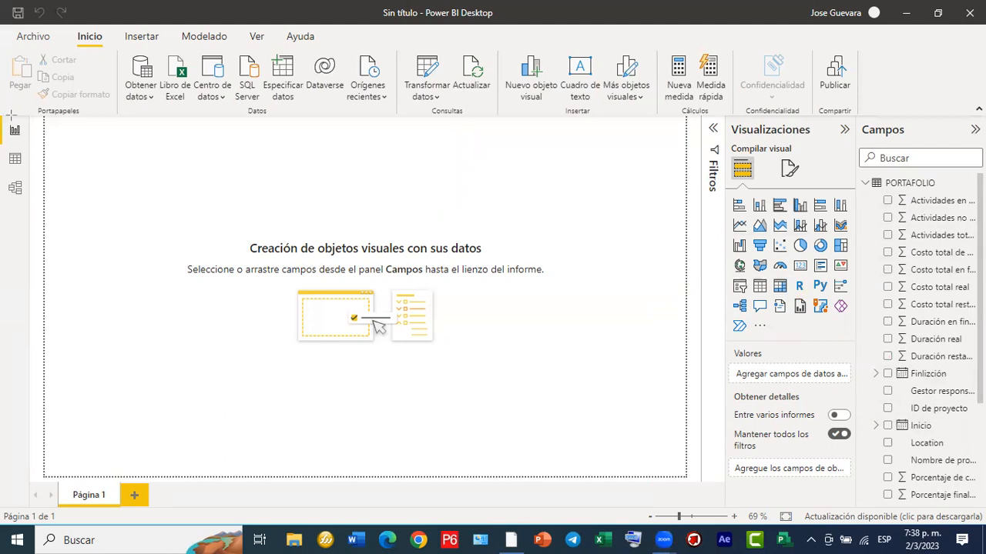
mouse_move(4, 117)
mouse_down()
mouse_move(34, 231)
mouse_move(34, 285)
mouse_up()
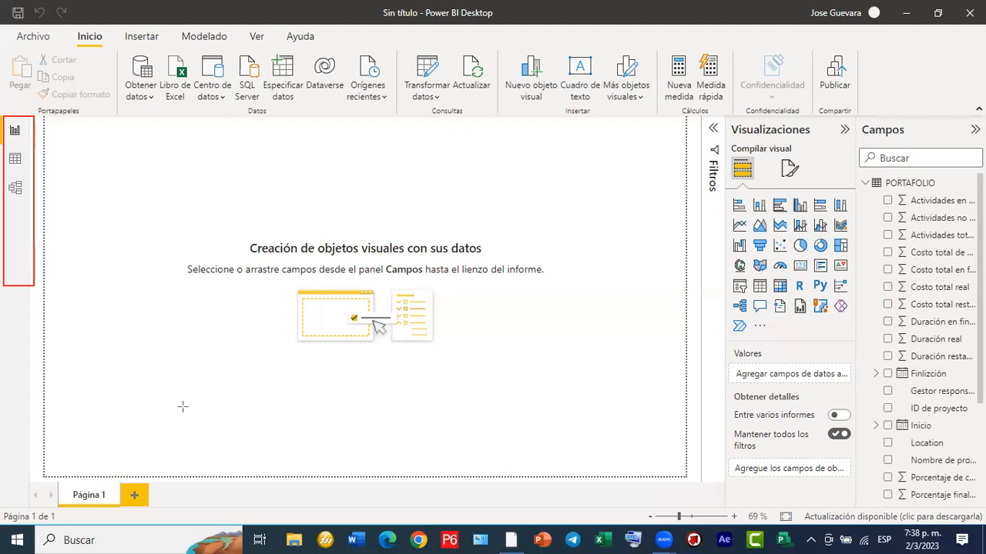
drag(97, 130, 26, 130)
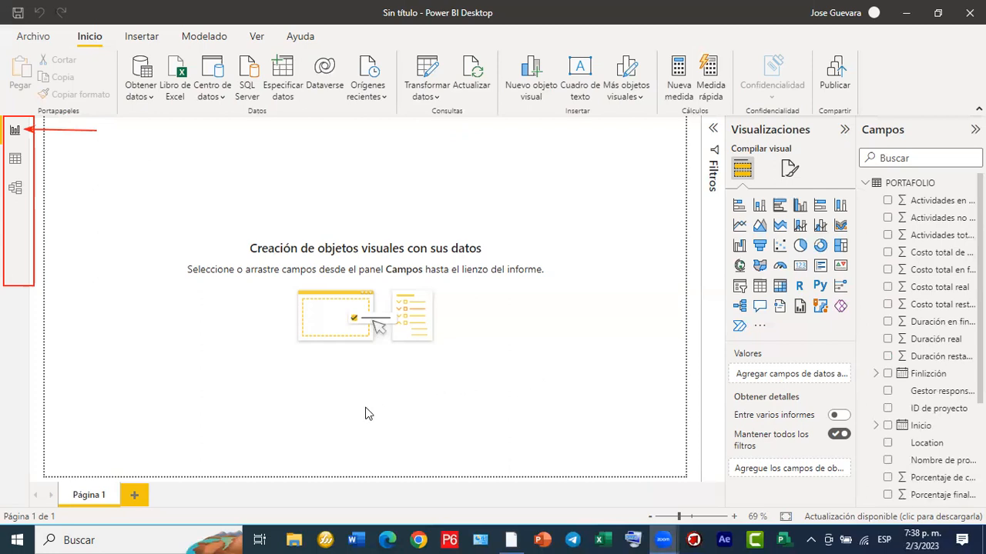
mouse_move(251, 159)
mouse_down()
mouse_move(99, 171)
mouse_move(26, 159)
mouse_up()
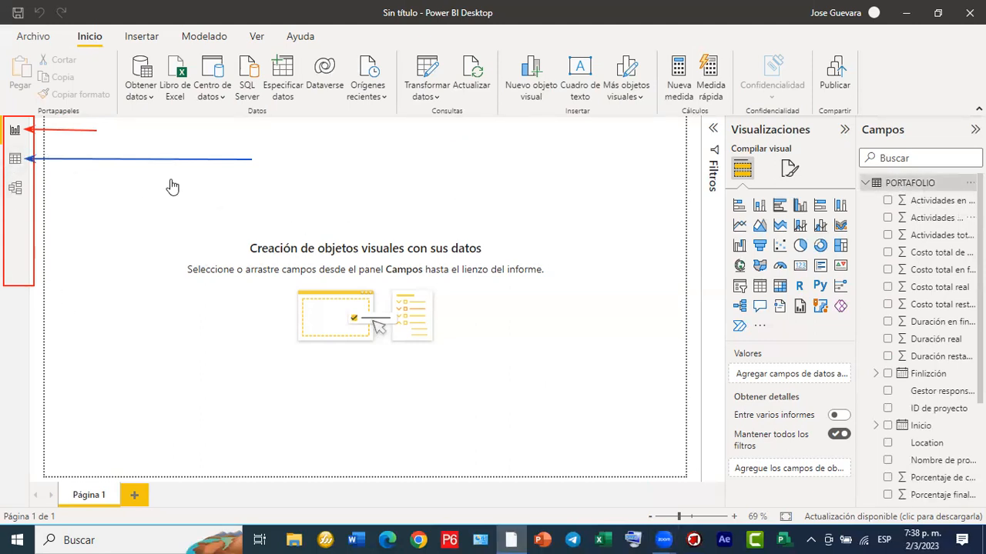
Switch to the Datos view and display the rows of the PORTAFOLIO table.
click(14, 159)
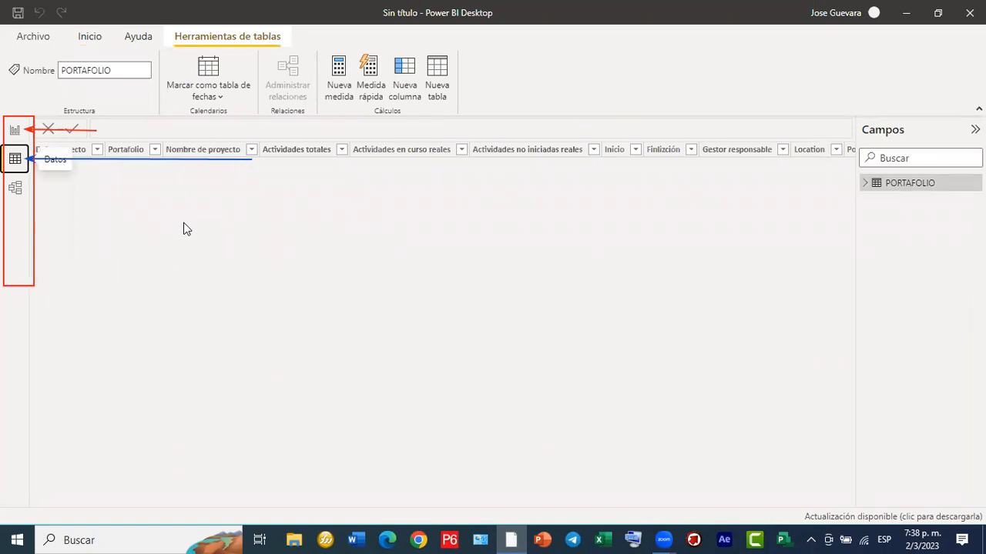
click(898, 189)
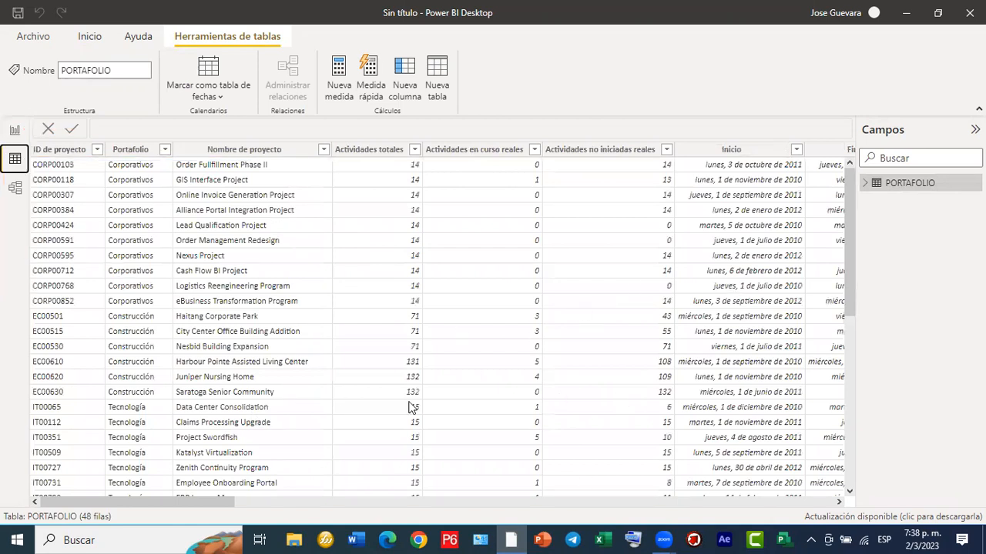
Format the Inicio column of the PORTAFOLIO table with the date format *14/3/2001 (Short Date).
drag(219, 501, 293, 488)
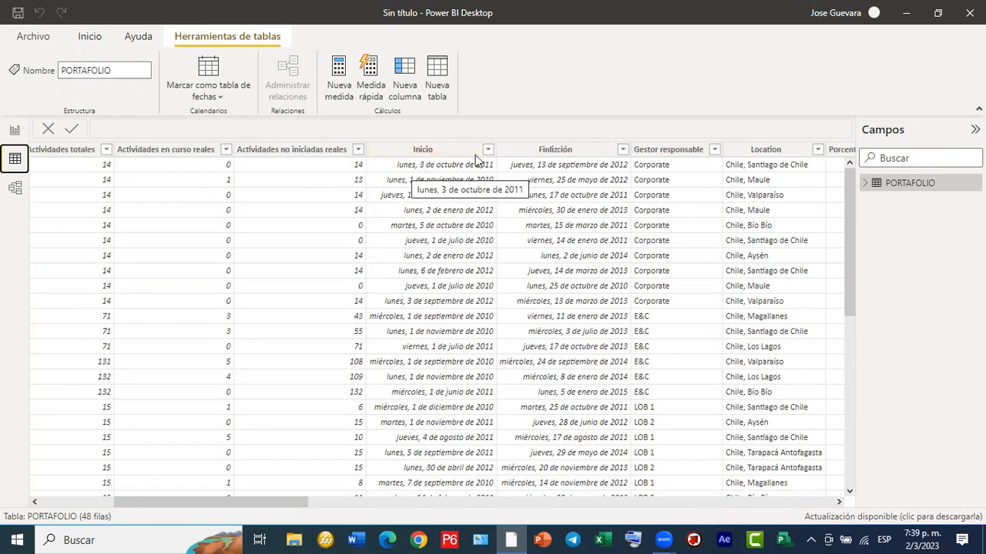
click(445, 149)
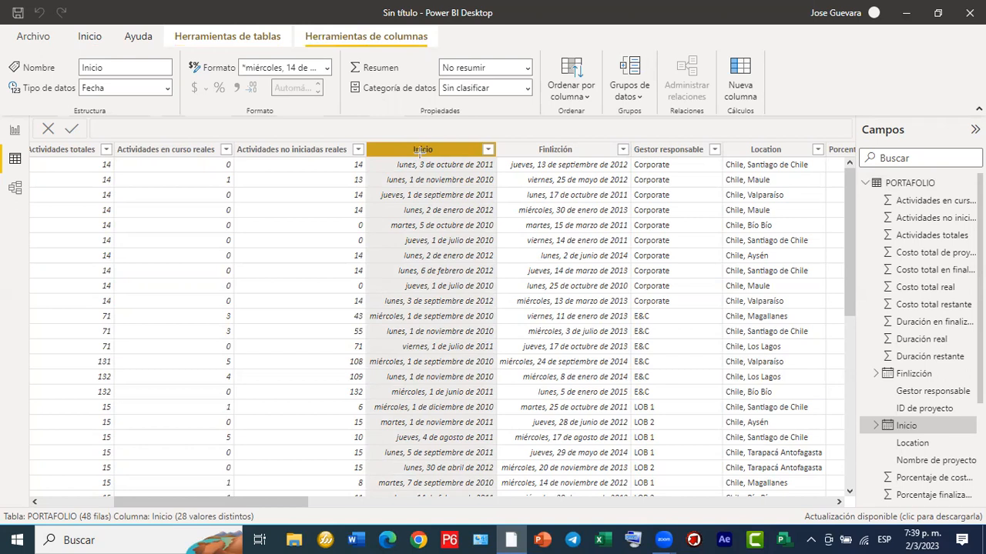
drag(420, 152, 320, 75)
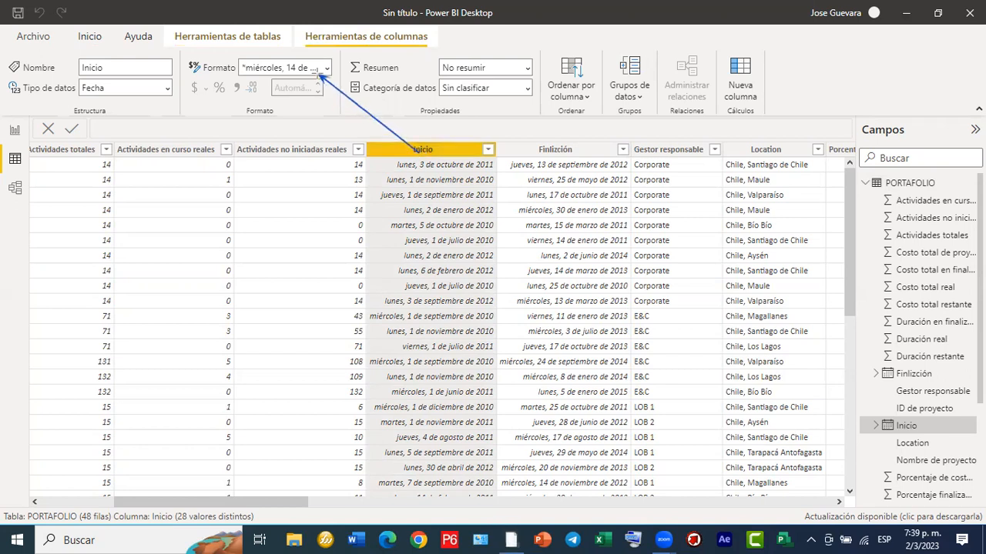
click(326, 69)
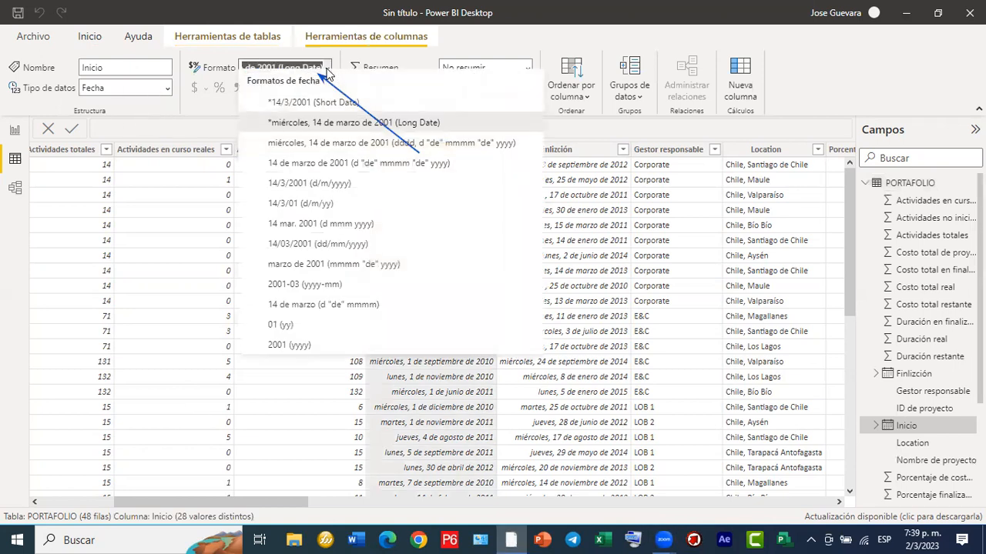
click(310, 114)
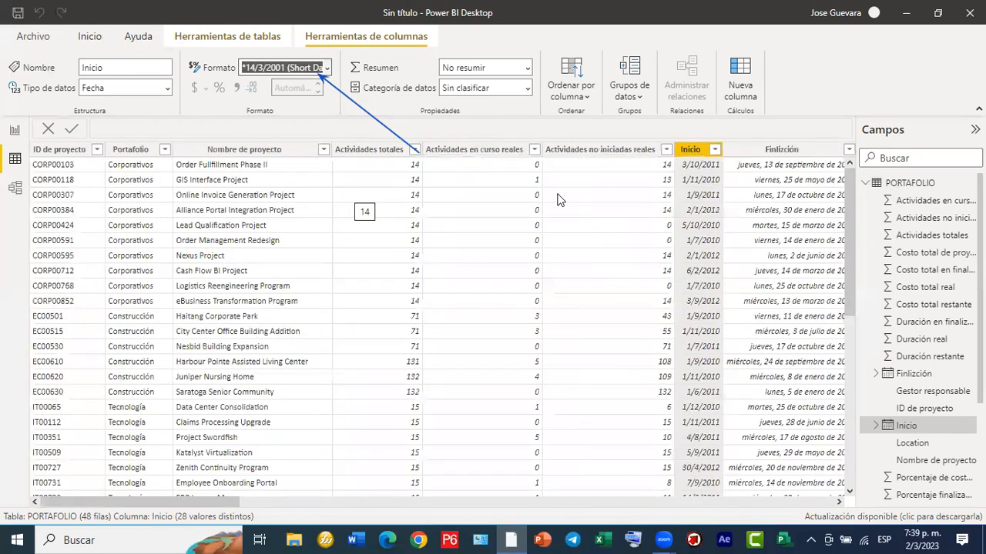
Apply the *14/3/2001 (Short Date) format to the Finlizción column.
click(839, 502)
drag(837, 498, 837, 498)
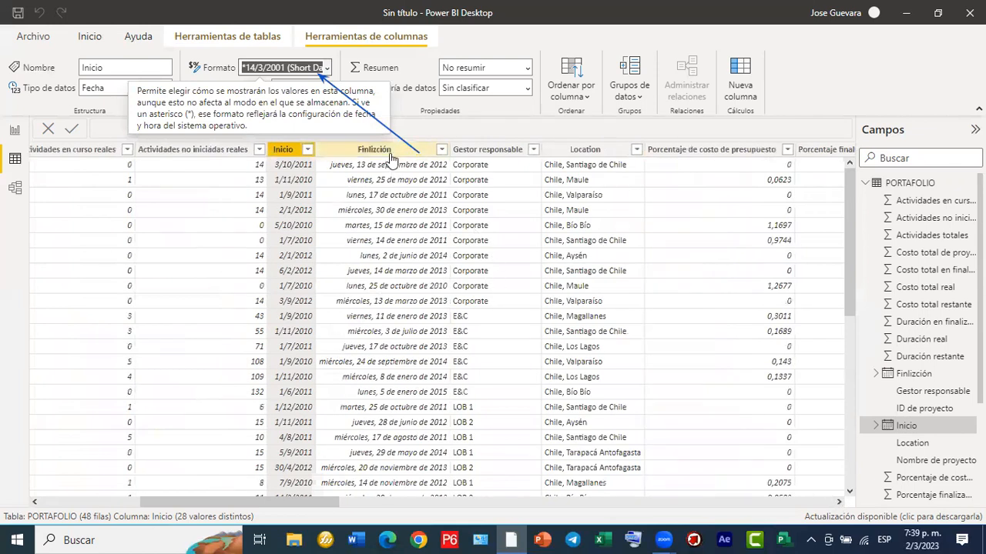
click(390, 154)
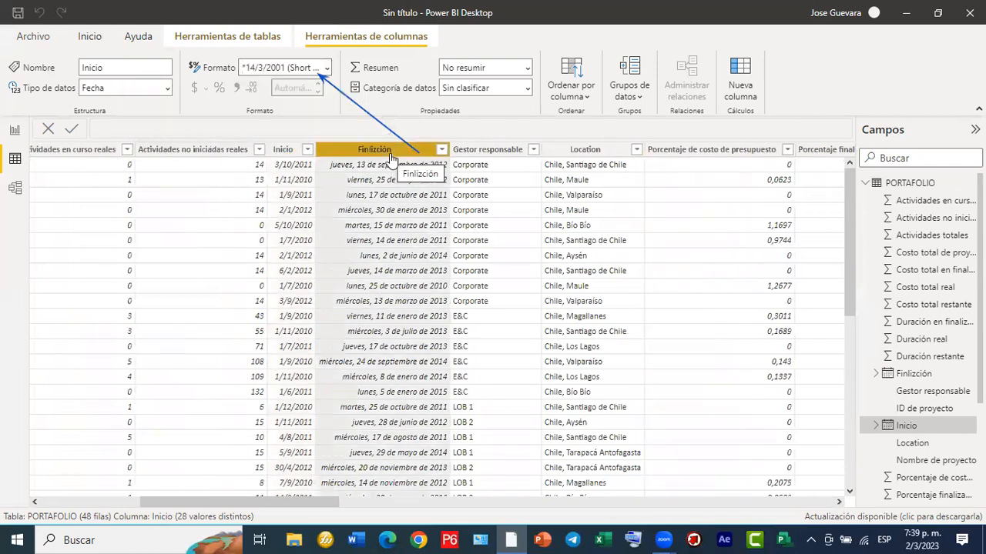
click(327, 69)
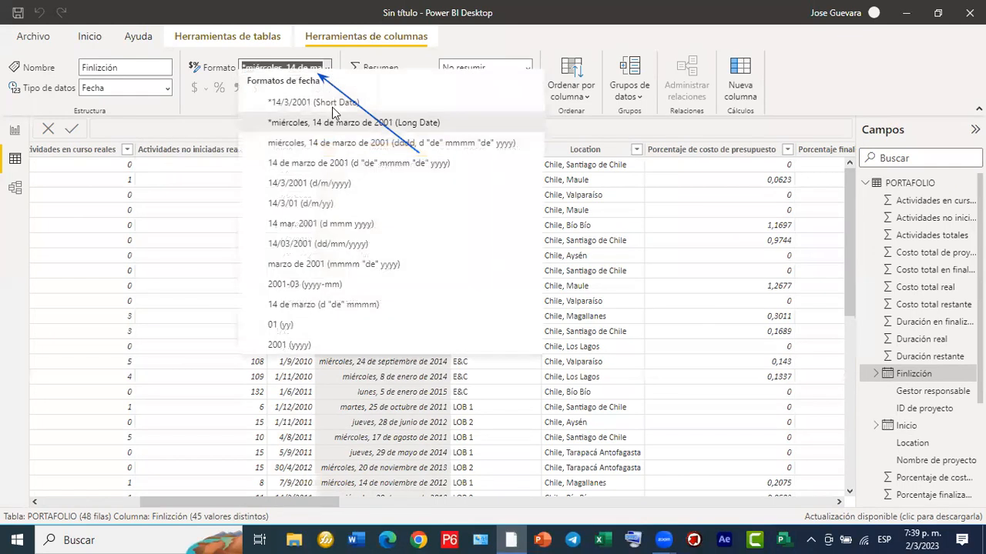
click(333, 110)
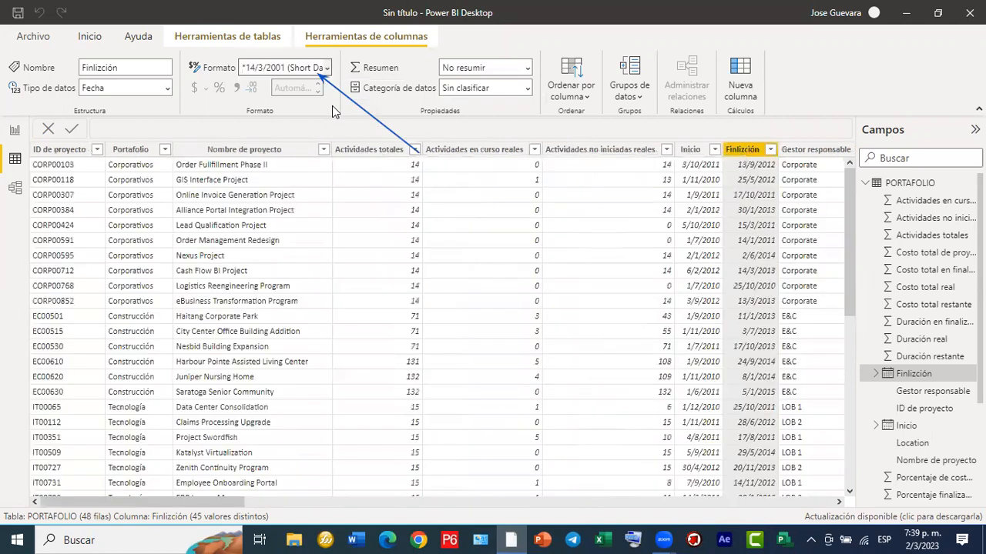
Set the format of the Porcentaje de costo de presupuesto column to Porcentaje.
click(838, 502)
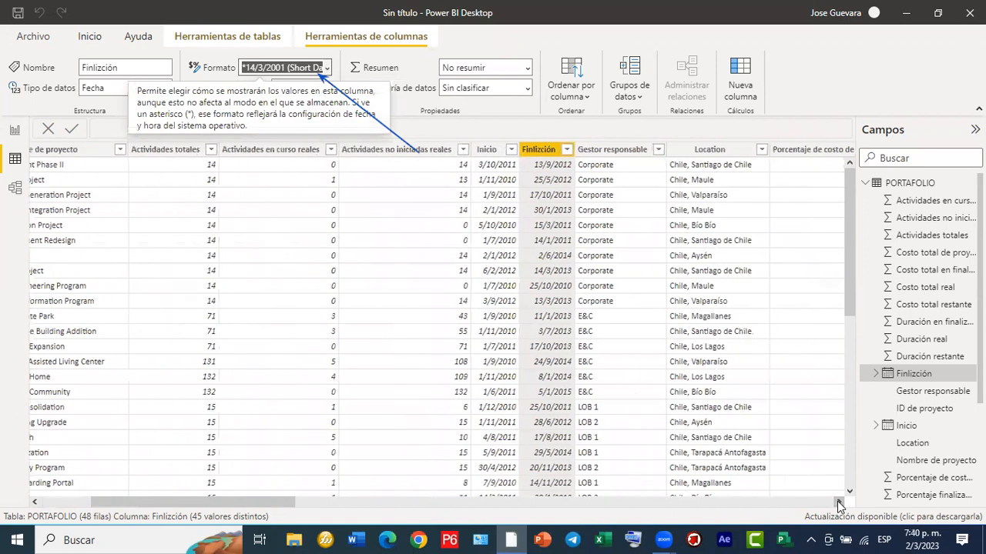
click(837, 502)
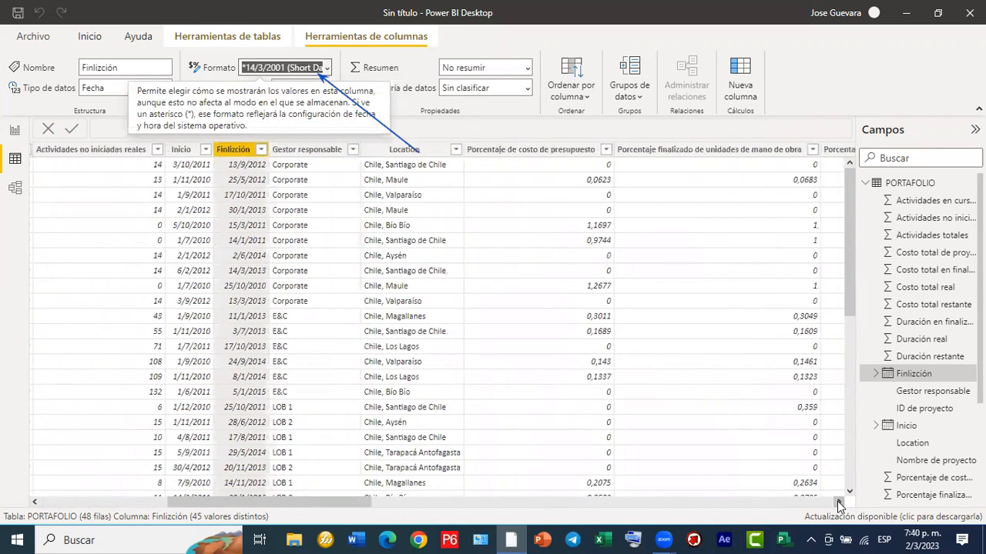
click(838, 502)
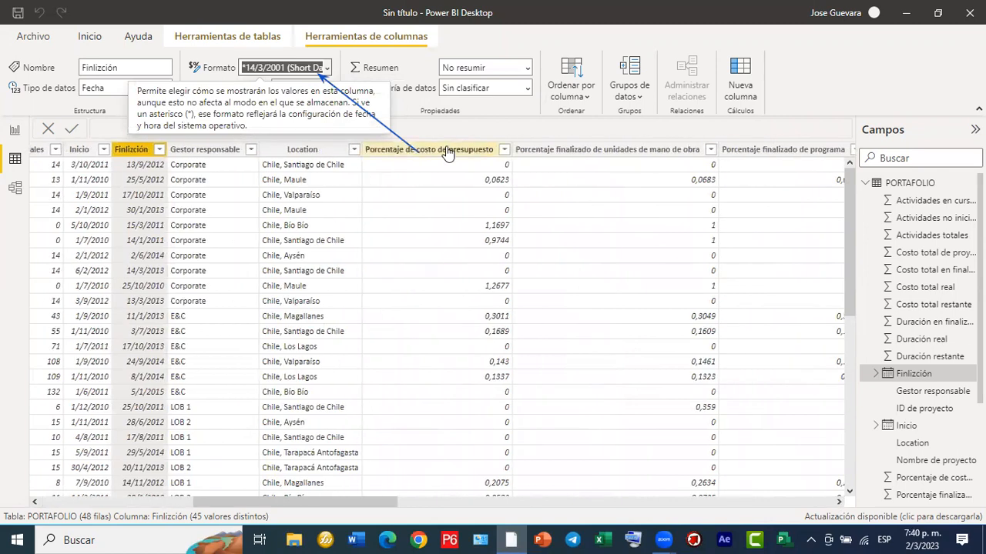
click(447, 151)
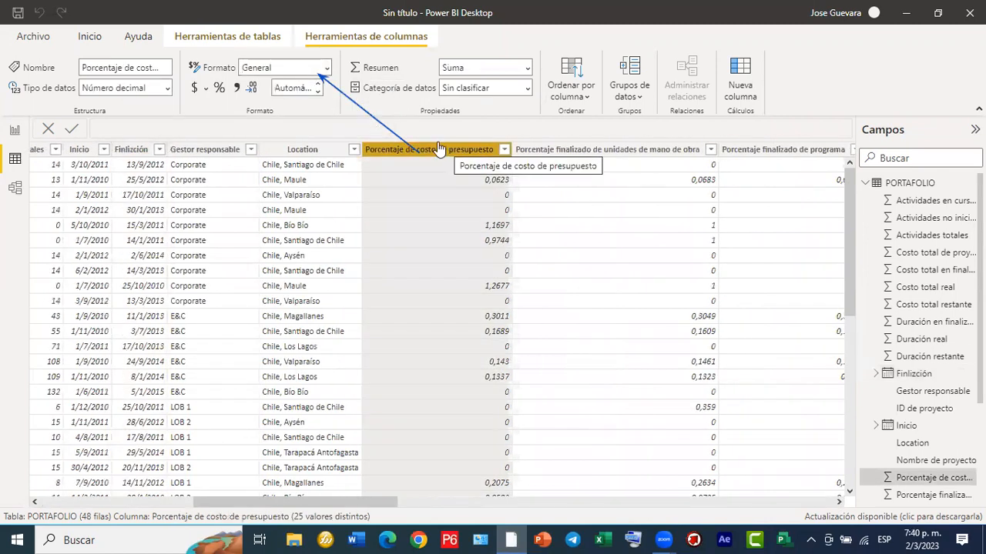
click(326, 69)
click(293, 167)
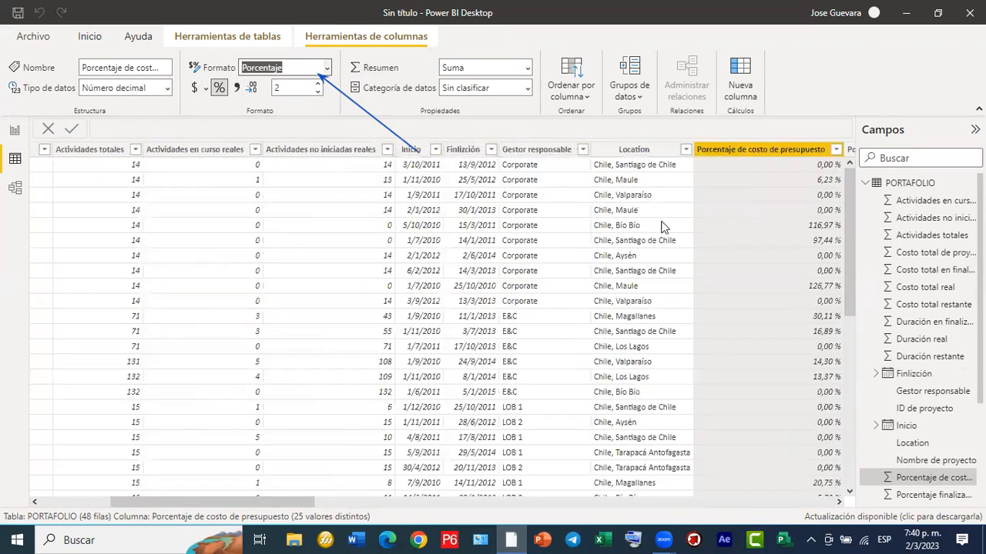
Set the format of the Porcentaje finalizado de unidades de mano de obra column to Porcentaje.
click(840, 501)
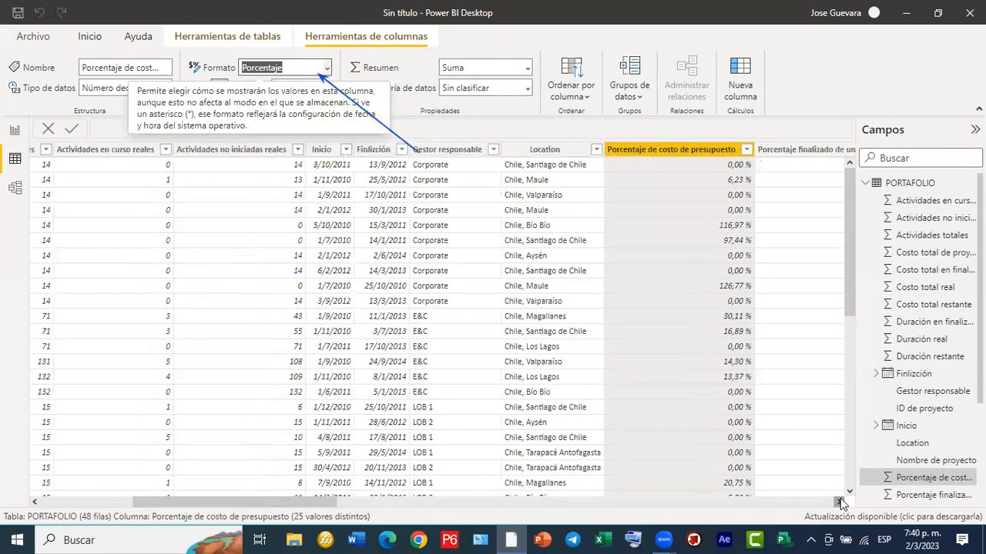
click(410, 154)
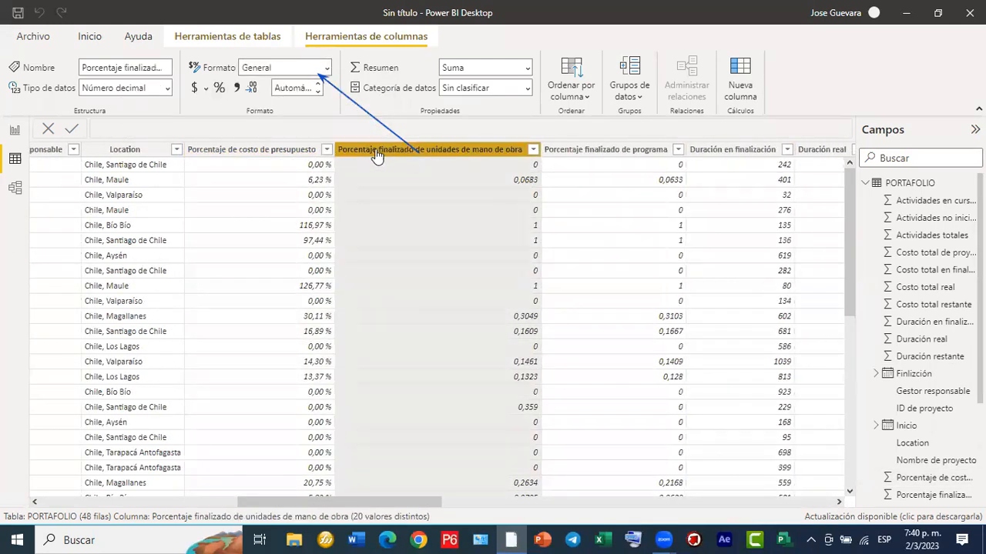
click(560, 153)
click(514, 151)
click(553, 154)
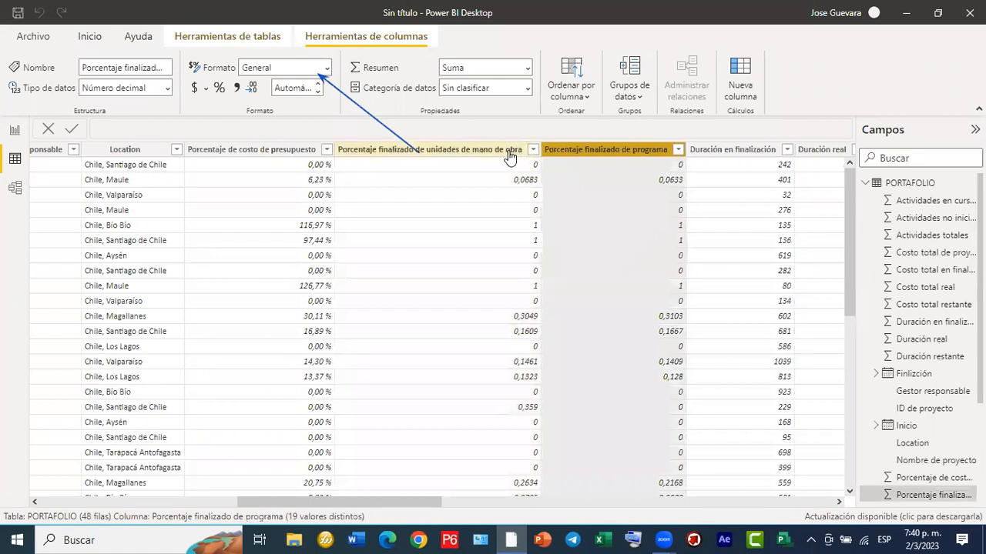
click(513, 151)
click(328, 70)
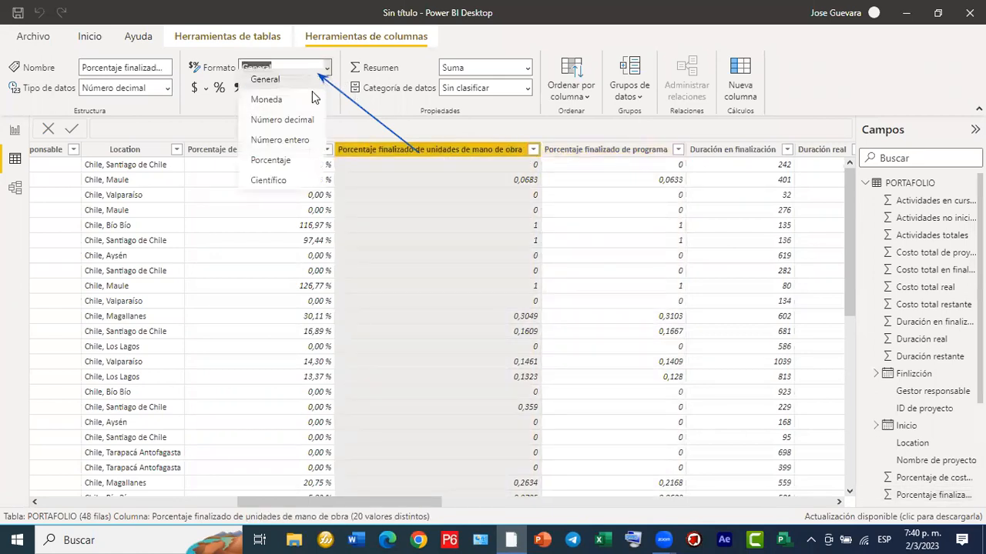
click(292, 167)
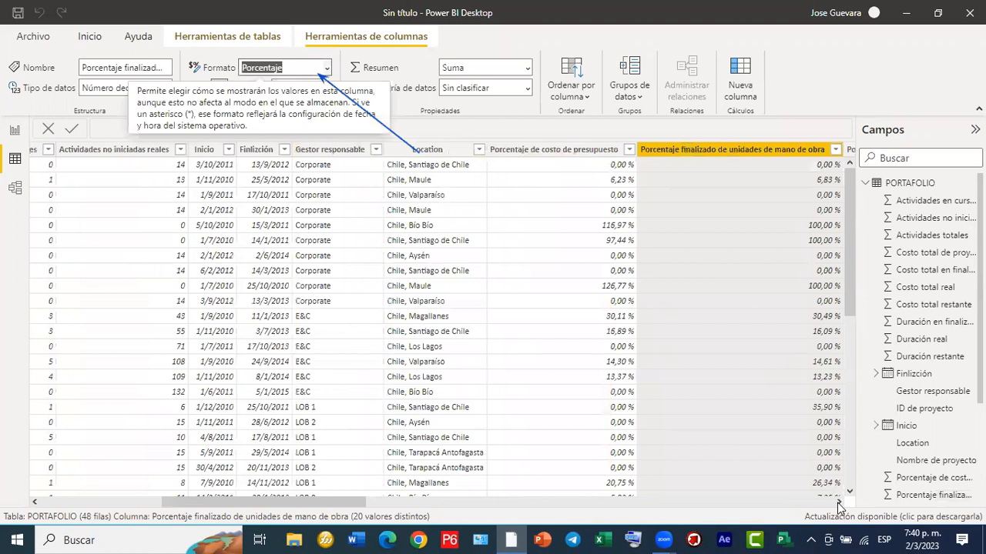
Set the format of the Porcentaje finalizado de programa column to Porcentaje.
click(839, 502)
click(838, 502)
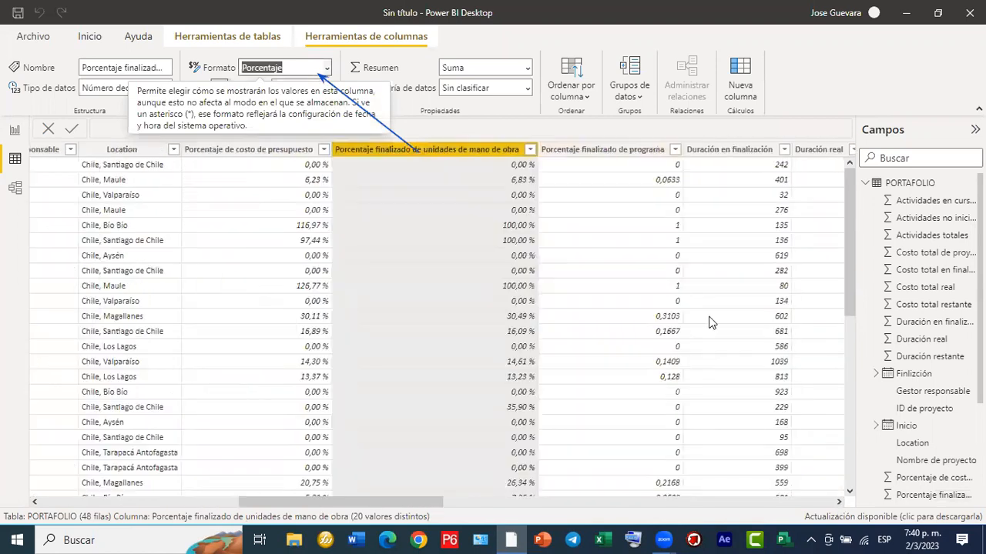
click(607, 154)
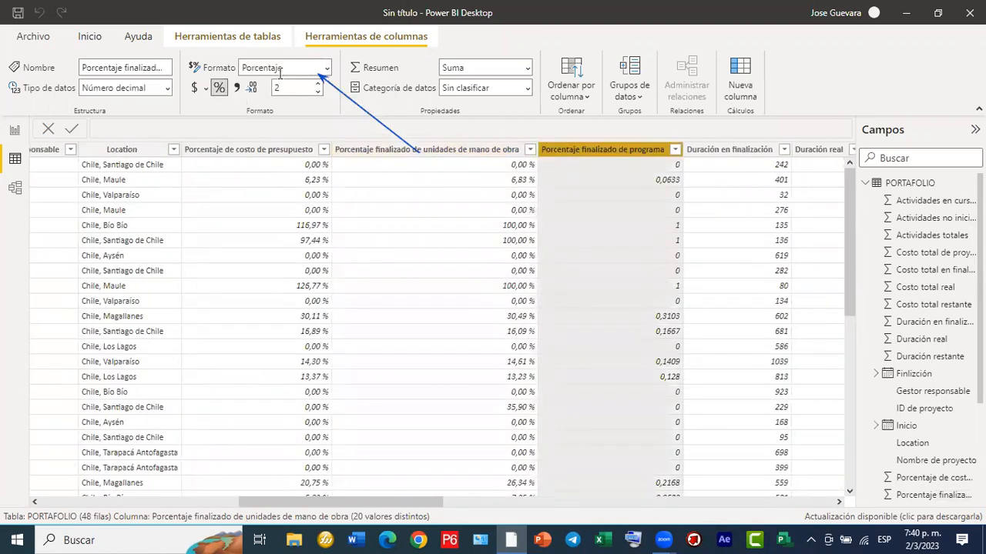
click(325, 71)
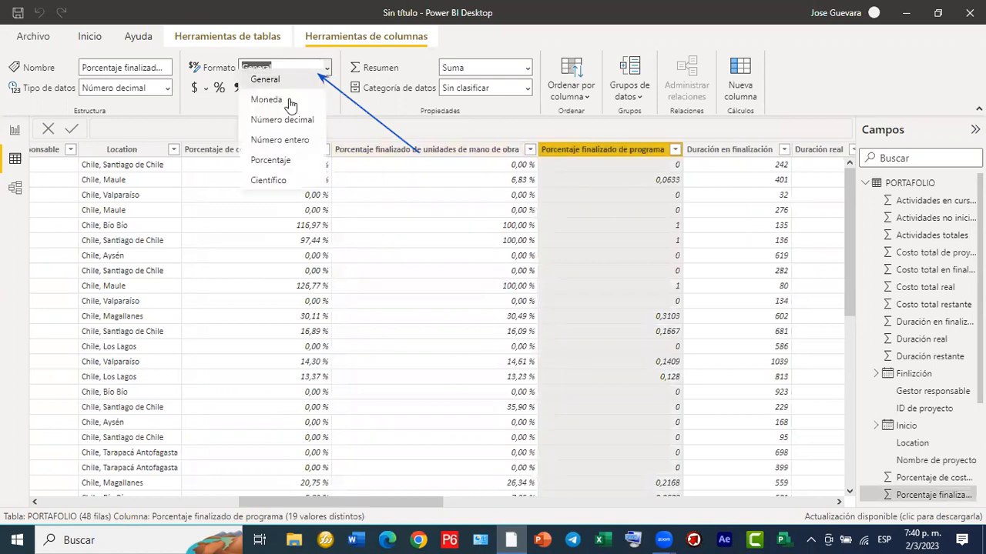
click(282, 170)
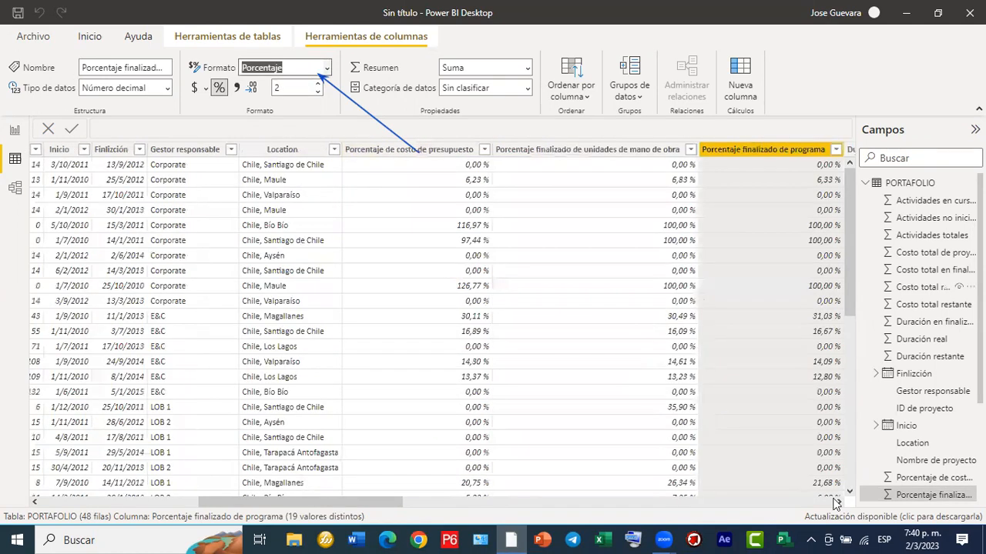
Examine the remaining duration, cost and labour unit columns of the PORTAFOLIO table, and return to its first columns.
click(839, 501)
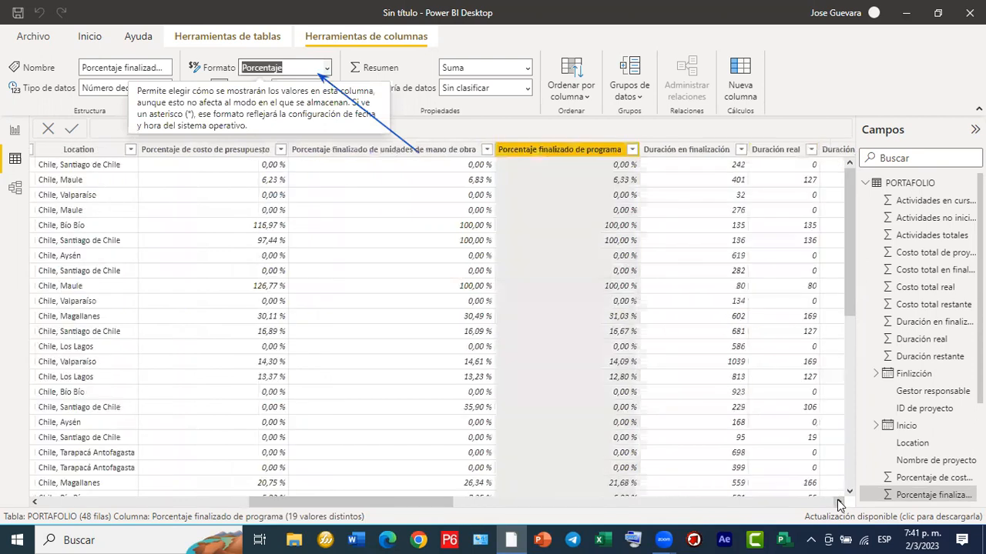
click(838, 501)
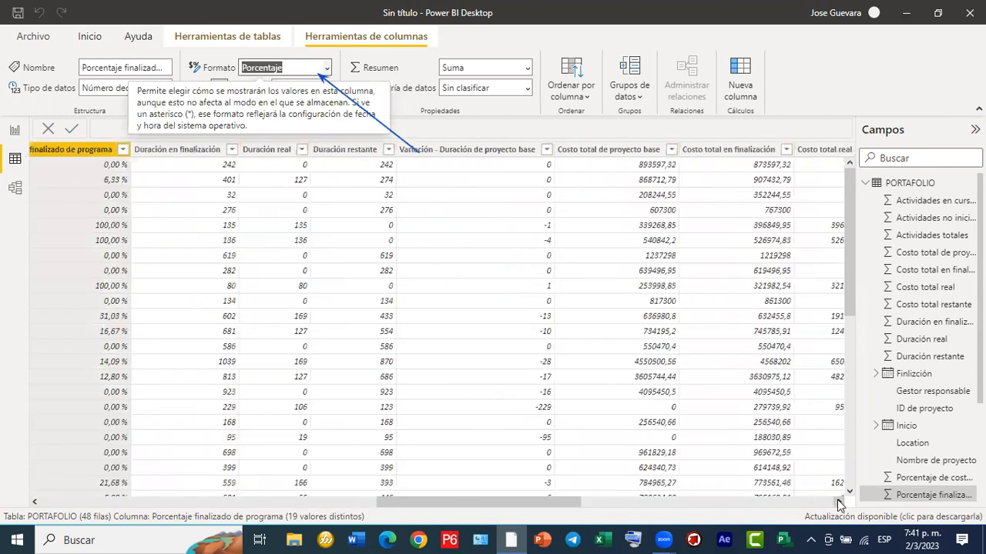
click(838, 501)
click(839, 501)
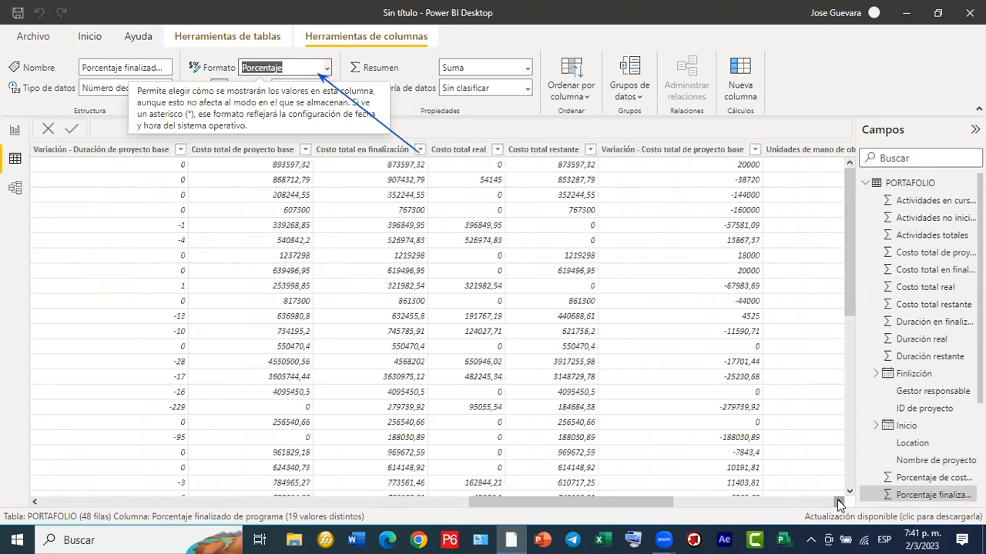
click(838, 501)
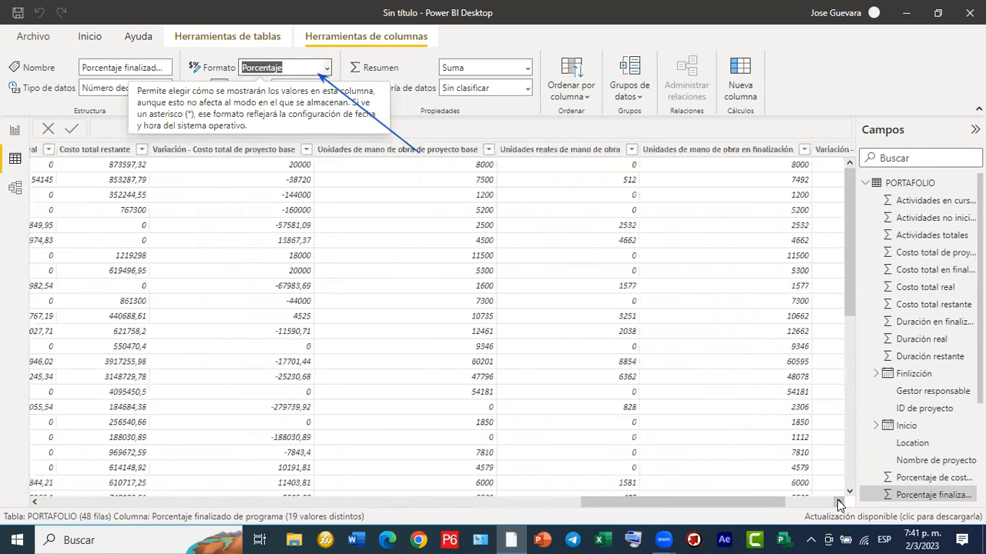
click(838, 502)
drag(810, 500, 355, 482)
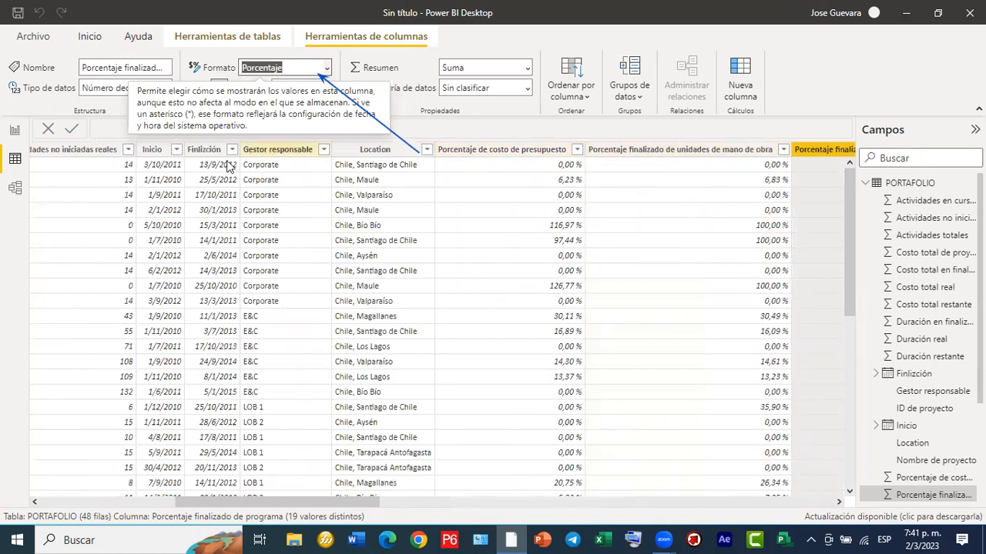
drag(355, 499, 185, 506)
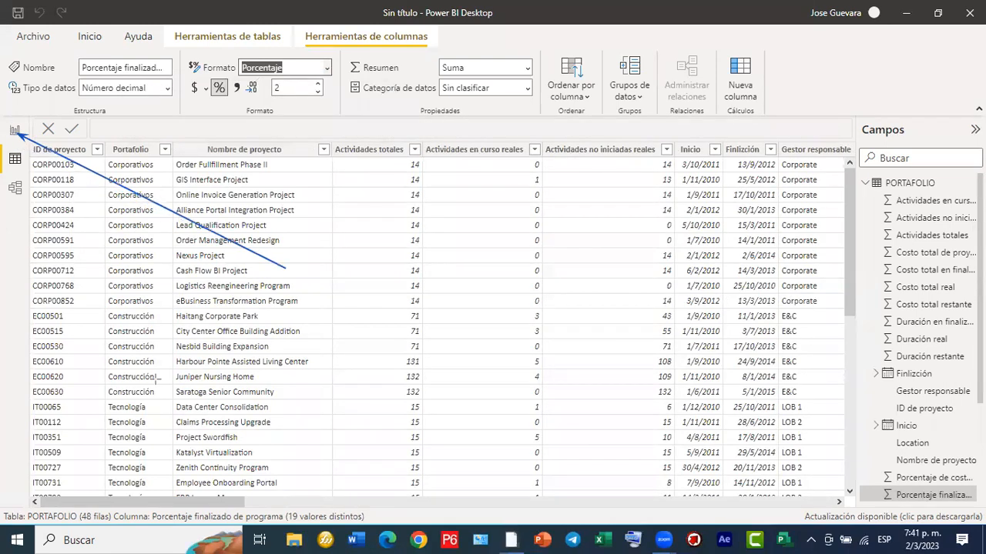
Switch to the report view and rename the report page Página 1 as General.
click(12, 133)
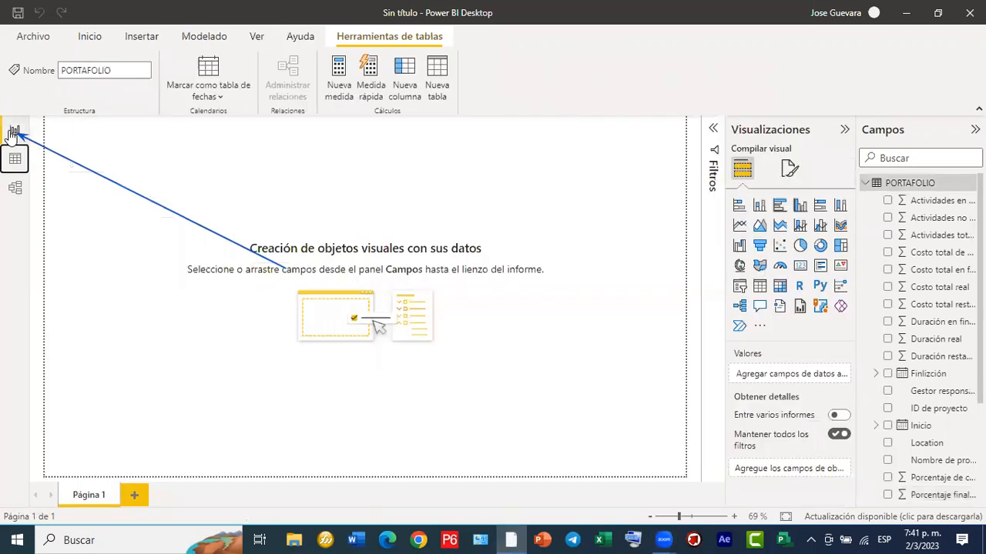
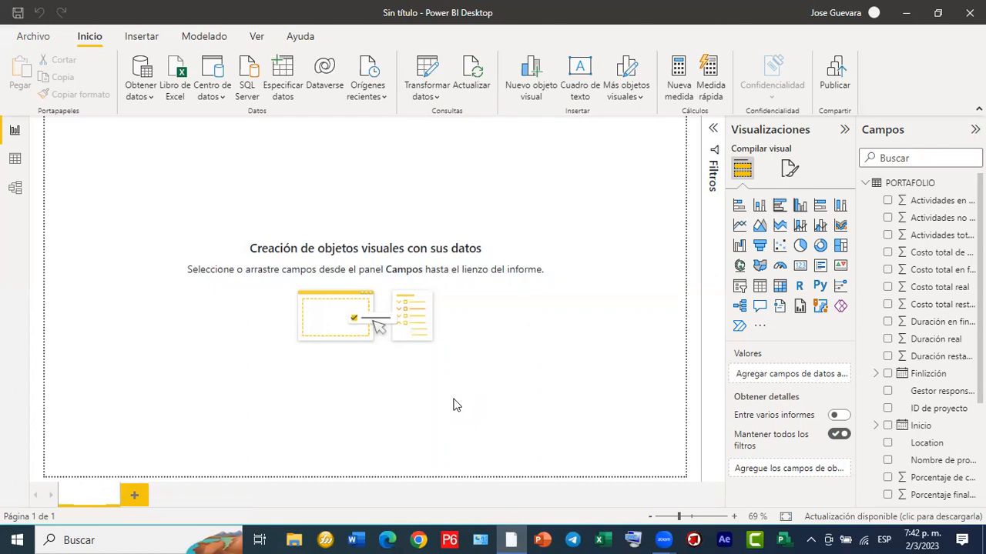
key(BackSpace)
text(enet)
key(Return)
key(BackSpace)
text(ral)
key(Return)
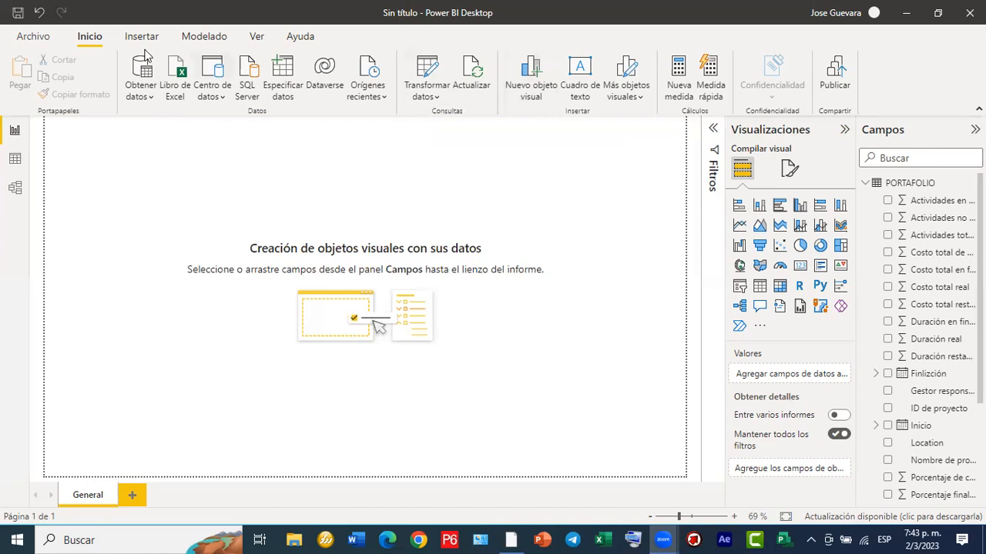
Save the report to the Escritorio folder as a Power BI file (*.pbix) named DASHBOARD 01.
click(33, 38)
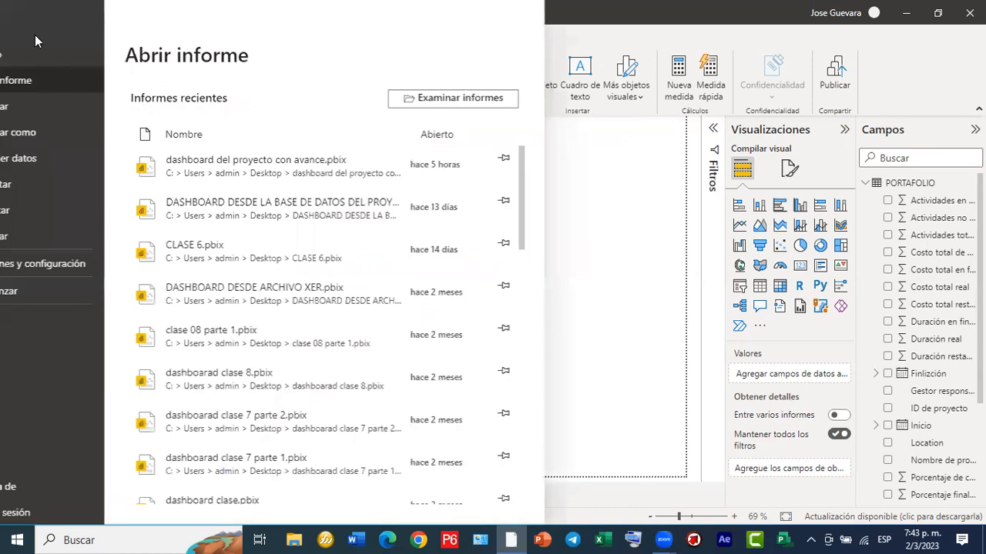
click(55, 134)
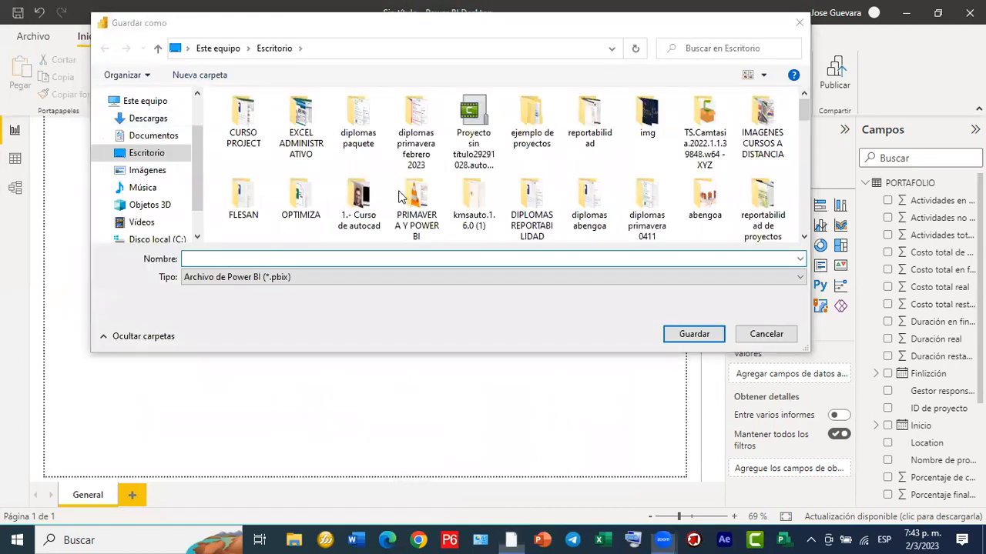
click(286, 255)
text(DASHBOARD 01)
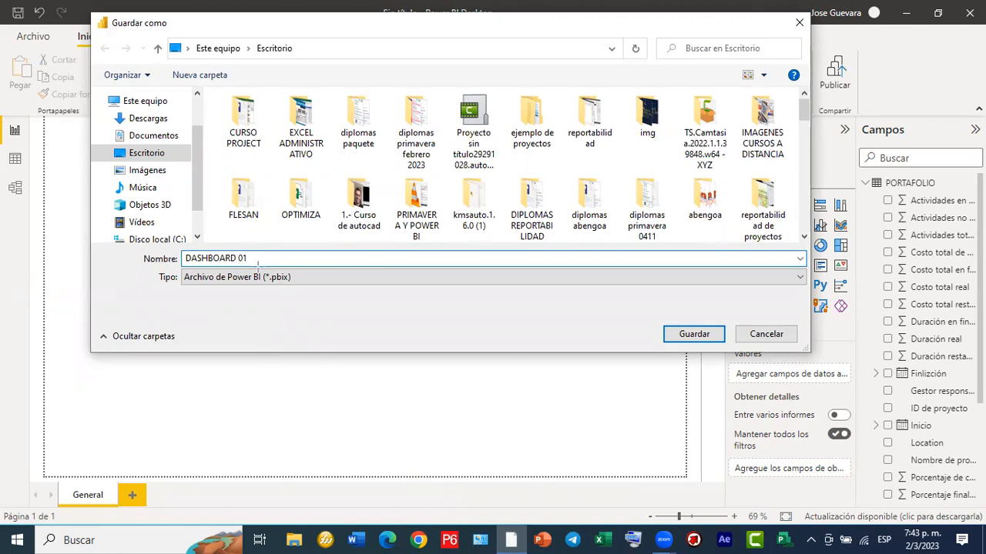
drag(257, 265, 297, 291)
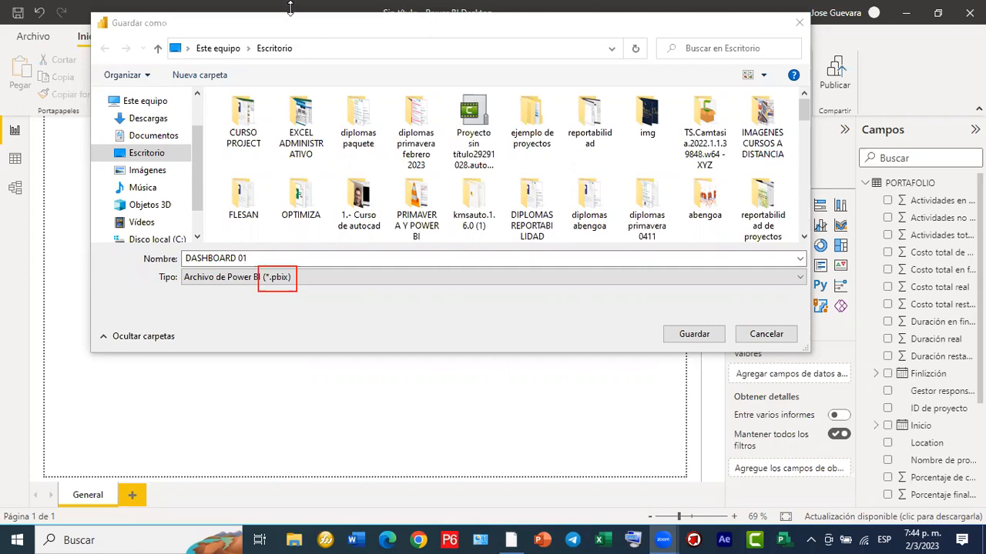
click(444, 286)
click(869, 6)
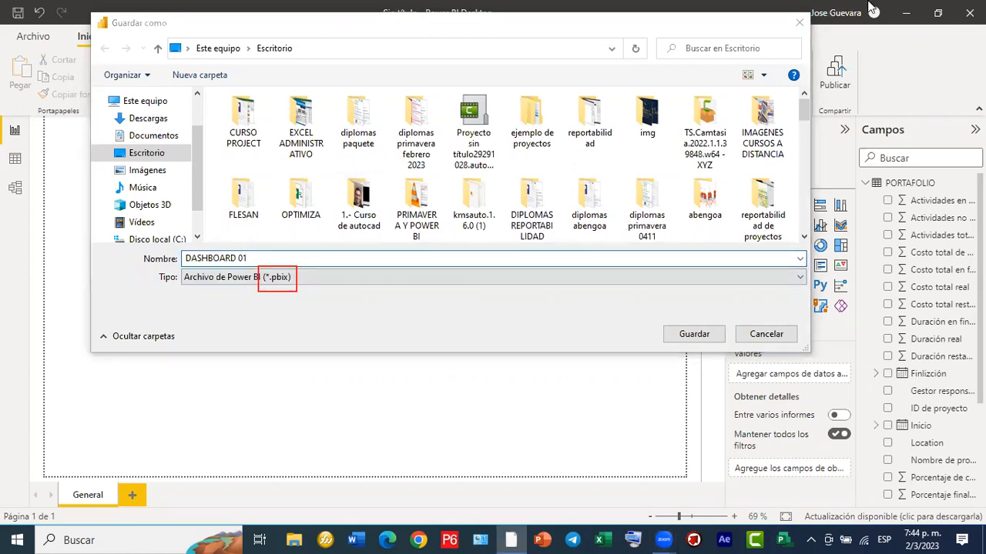
click(694, 334)
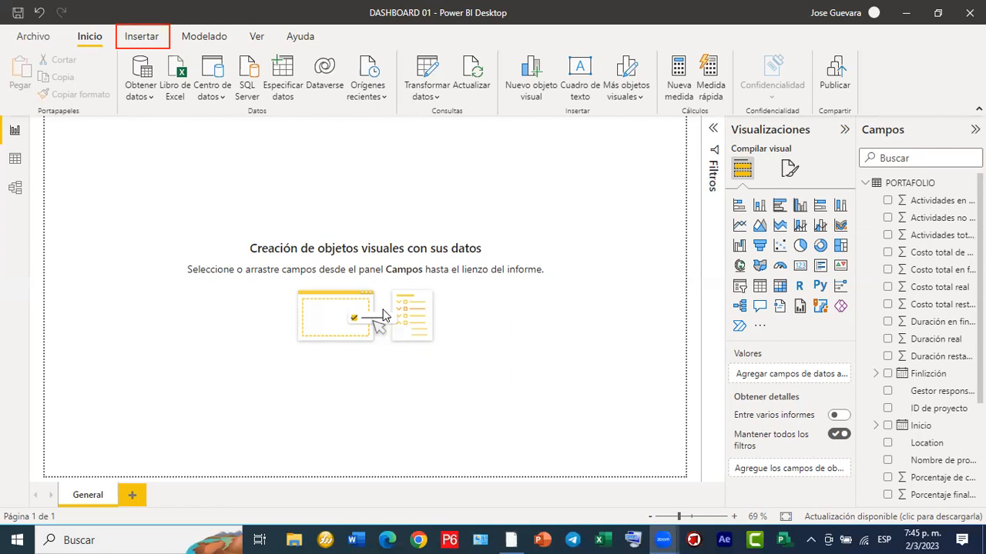
Insert the image logo sin ondo from the rc folder on the Escritorio into the General page.
click(139, 38)
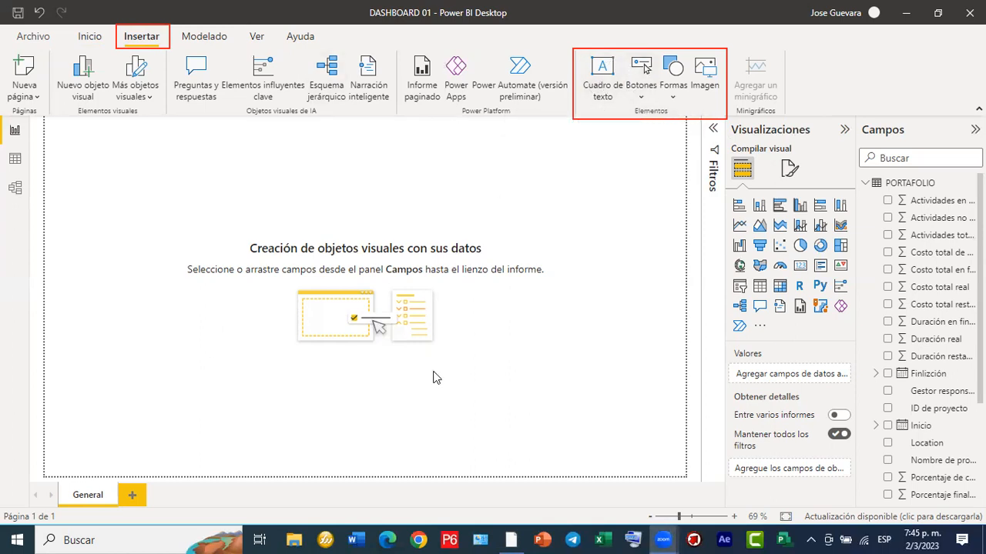
drag(663, 179, 696, 79)
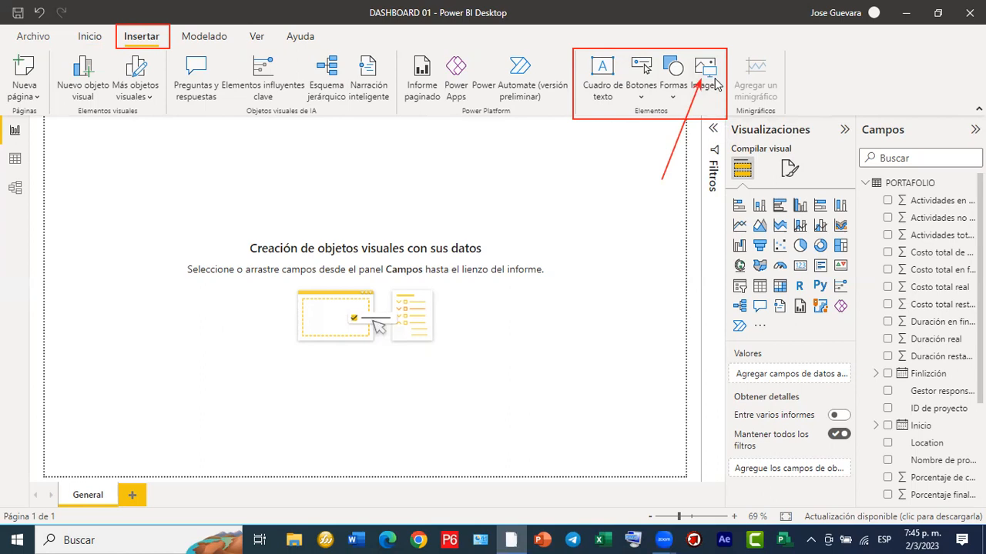
click(715, 80)
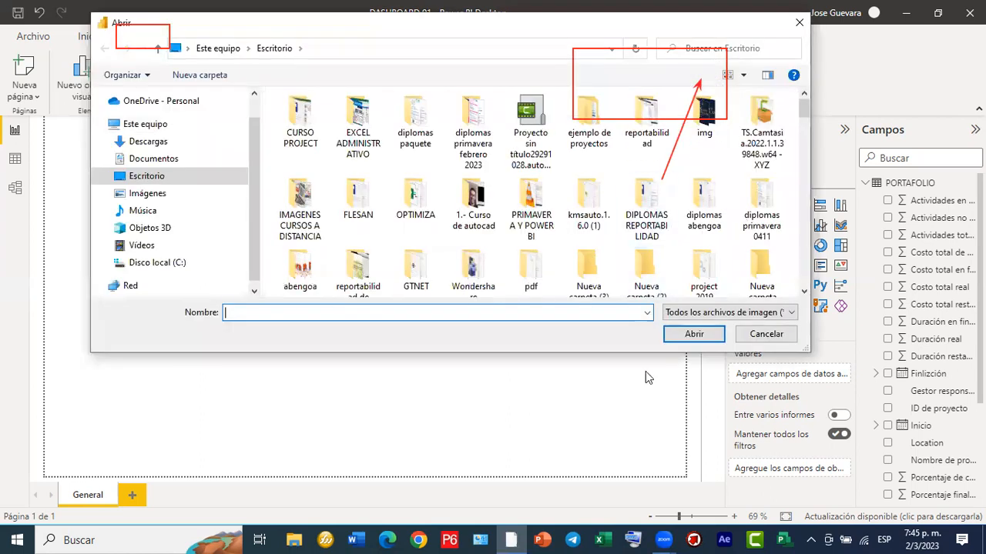
drag(803, 110, 805, 160)
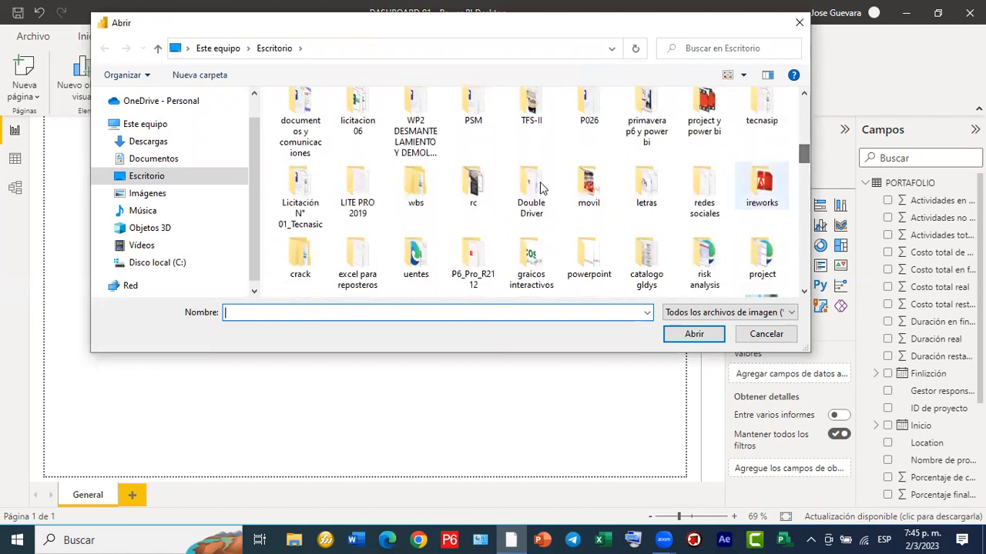
double_click(477, 189)
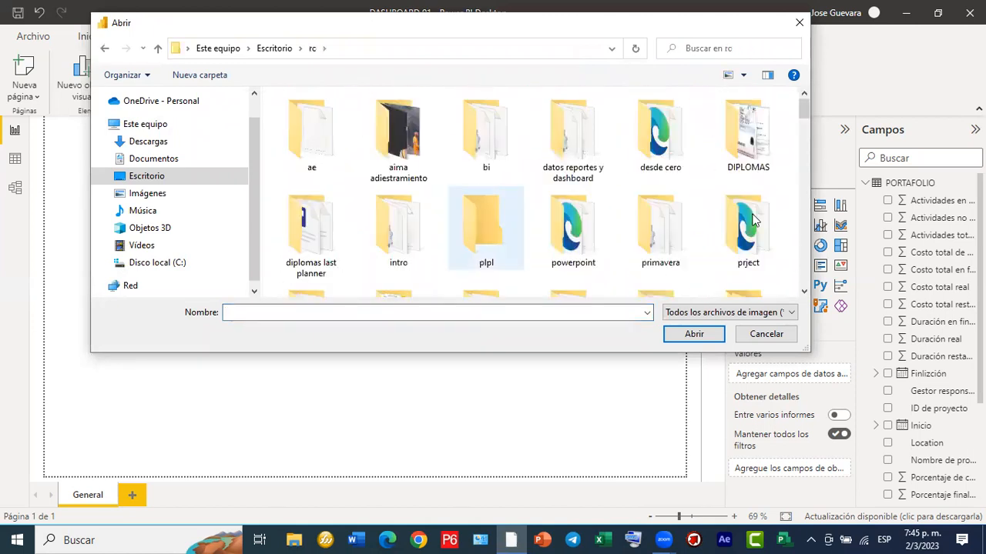
drag(805, 110, 805, 147)
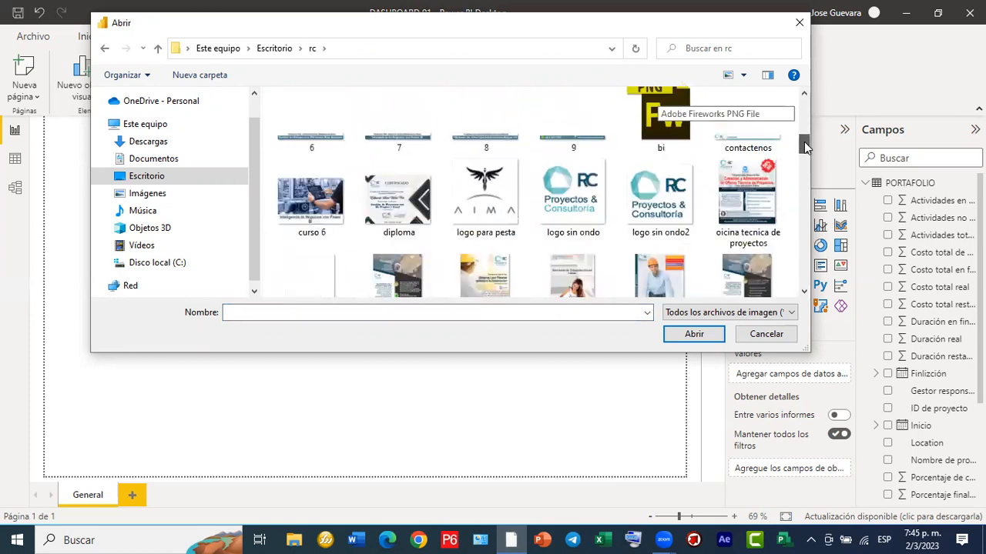
click(582, 194)
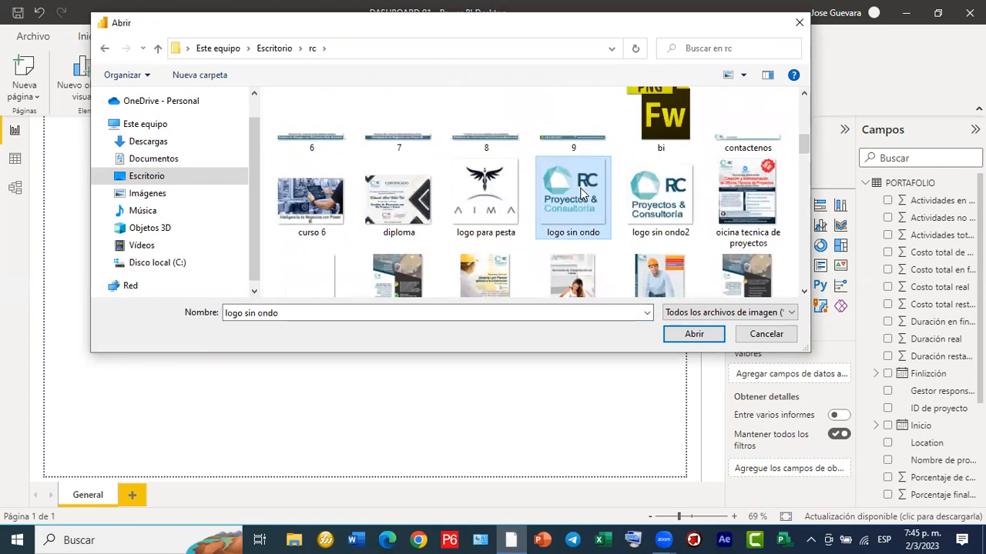
double_click(582, 194)
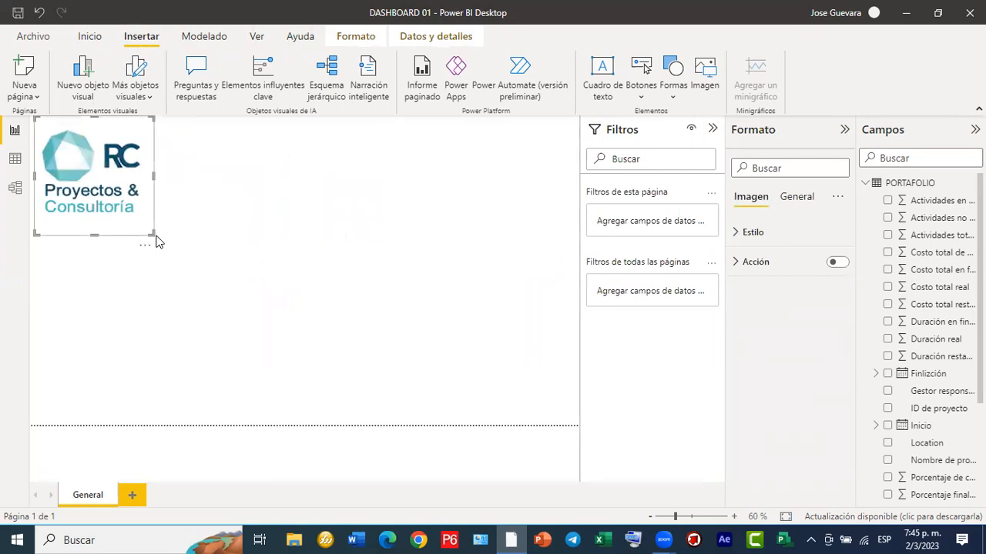
Shrink the inserted logo and place it in the upper-left corner of the report page.
drag(154, 233, 195, 217)
drag(167, 175, 46, 131)
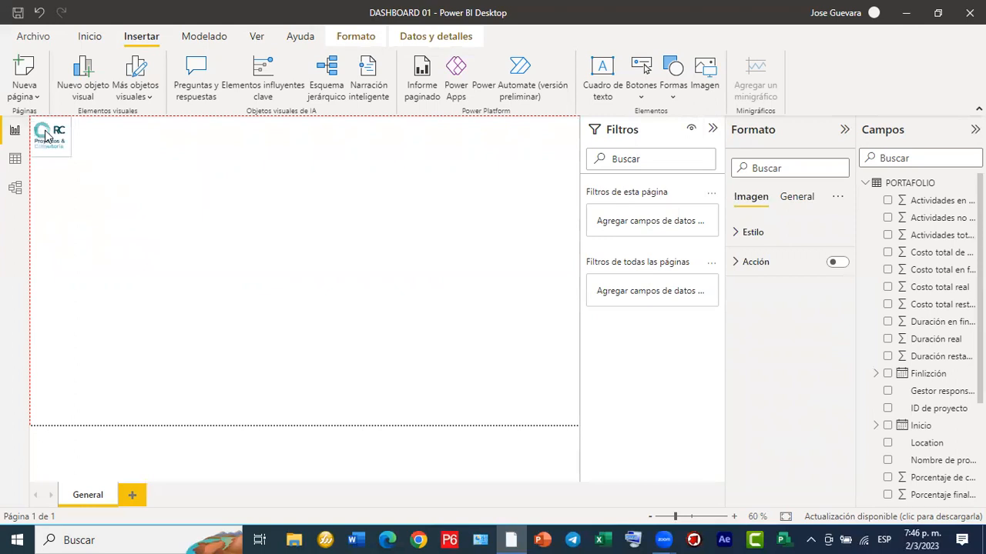
click(695, 246)
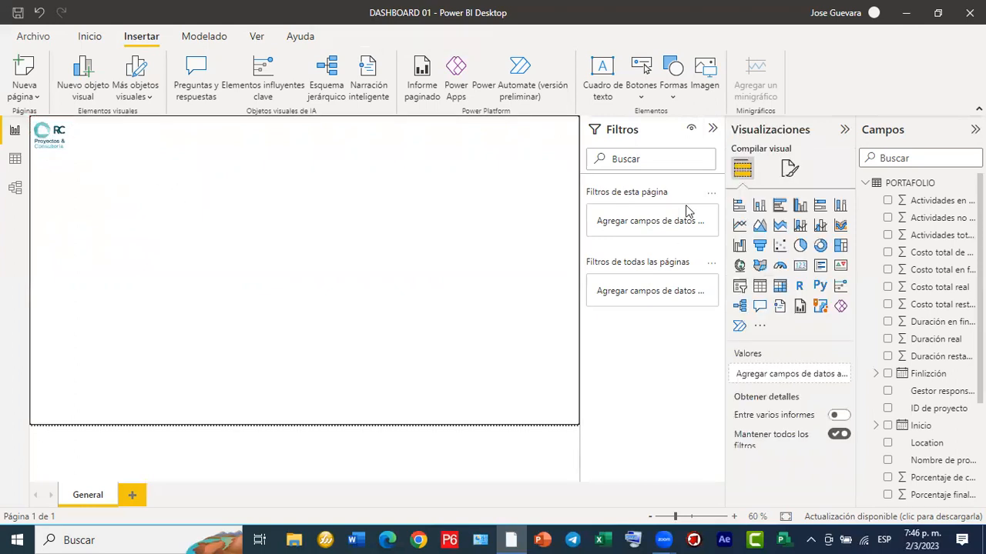
Collapse the Visualizaciones and Campos panes to give the report canvas more room, keeping Filtros expanded.
click(715, 132)
click(845, 129)
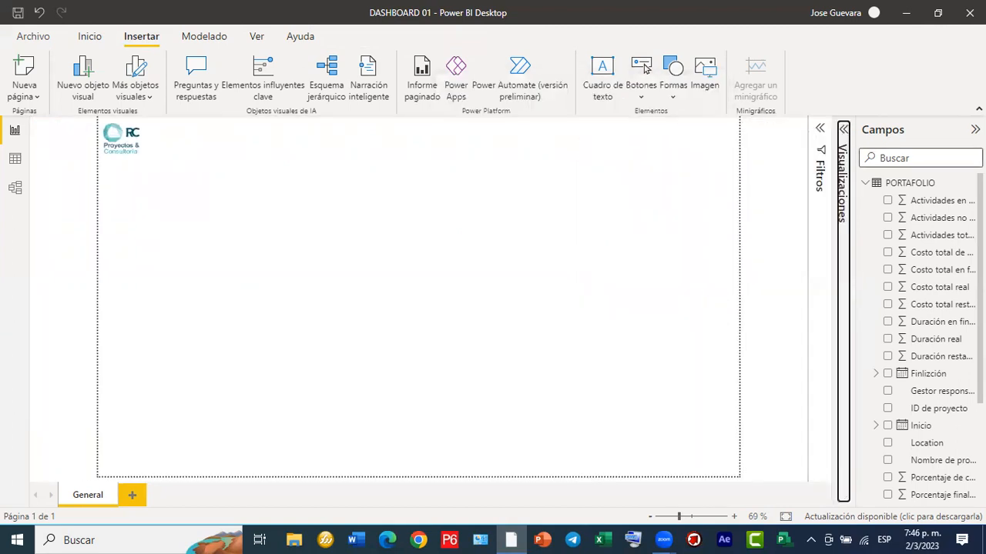
click(975, 129)
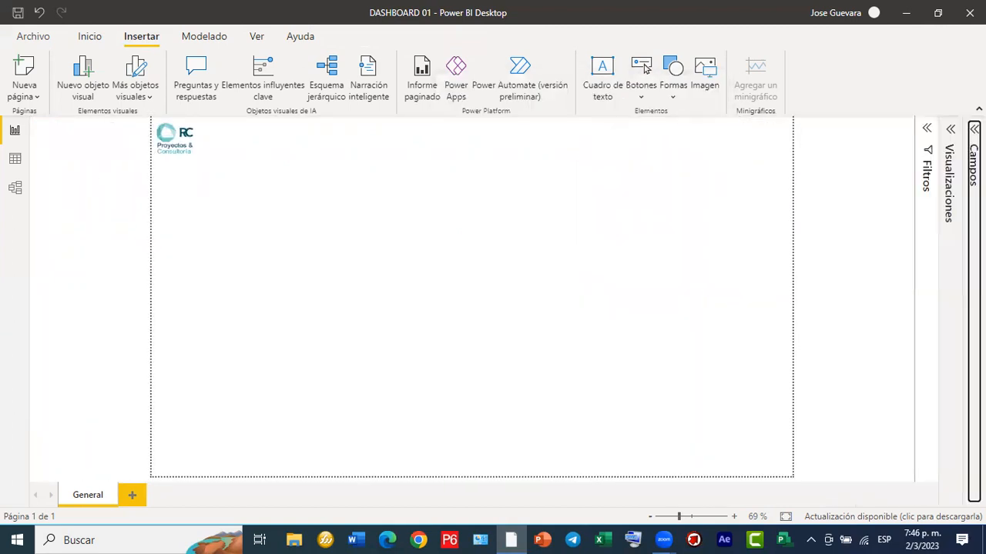
click(926, 128)
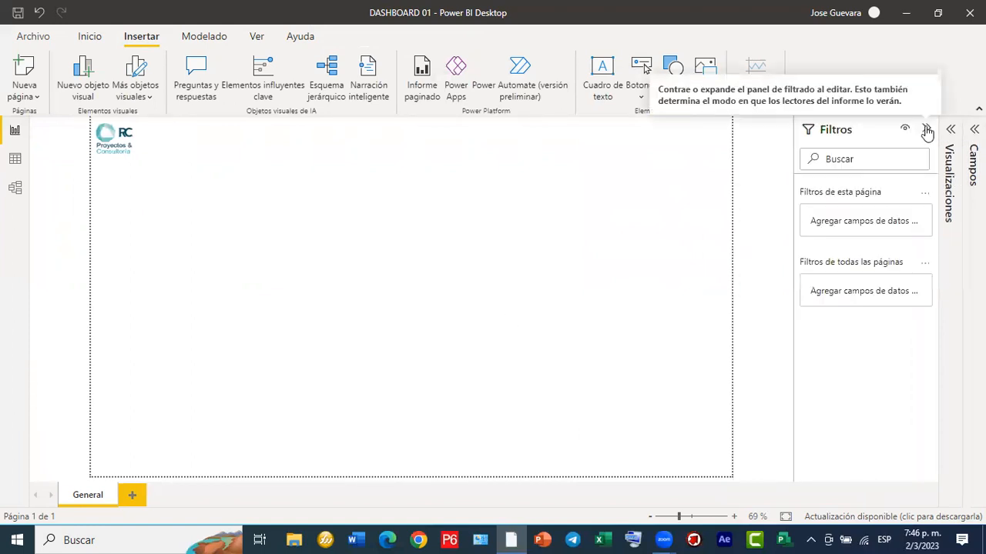
click(926, 130)
click(942, 145)
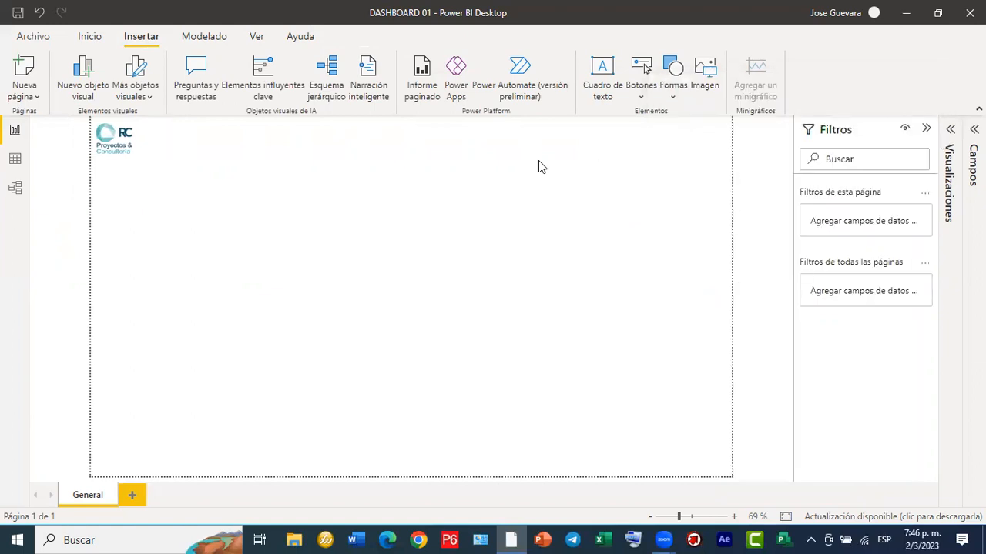
Reduce the corner logo's size slightly further and deselect it.
click(114, 132)
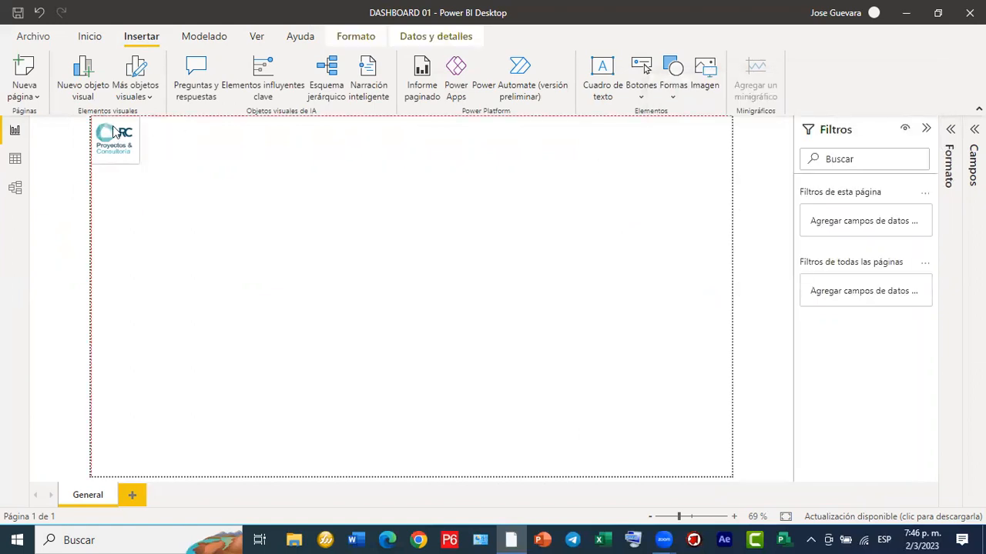
drag(140, 165, 135, 163)
click(233, 190)
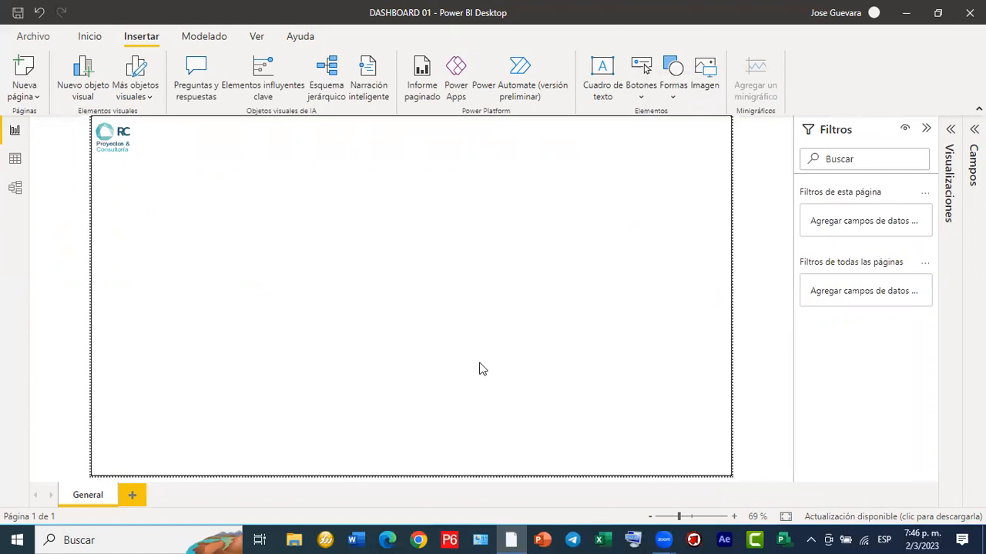
Insert a text box and fit it as a header strip from beside the logo to the page's right edge.
click(602, 77)
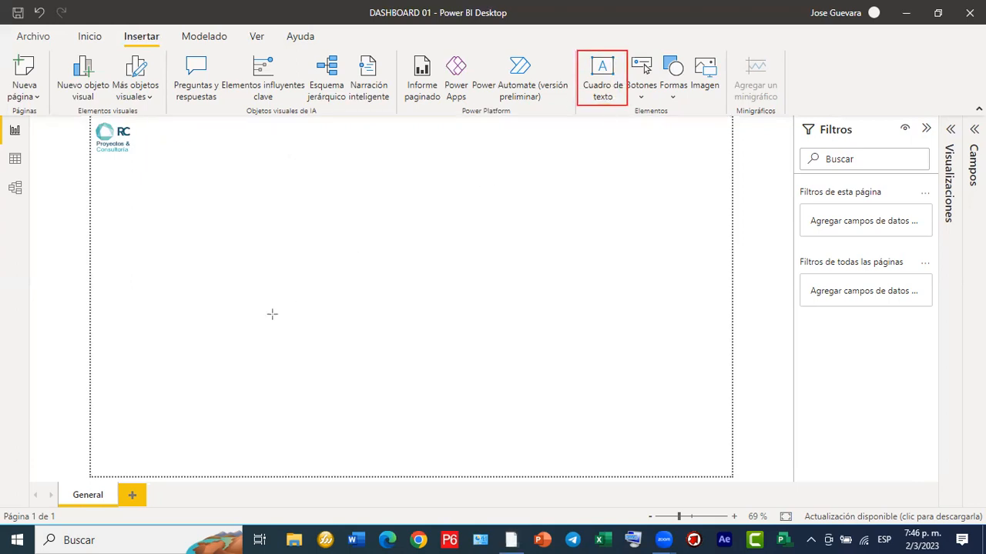
click(598, 80)
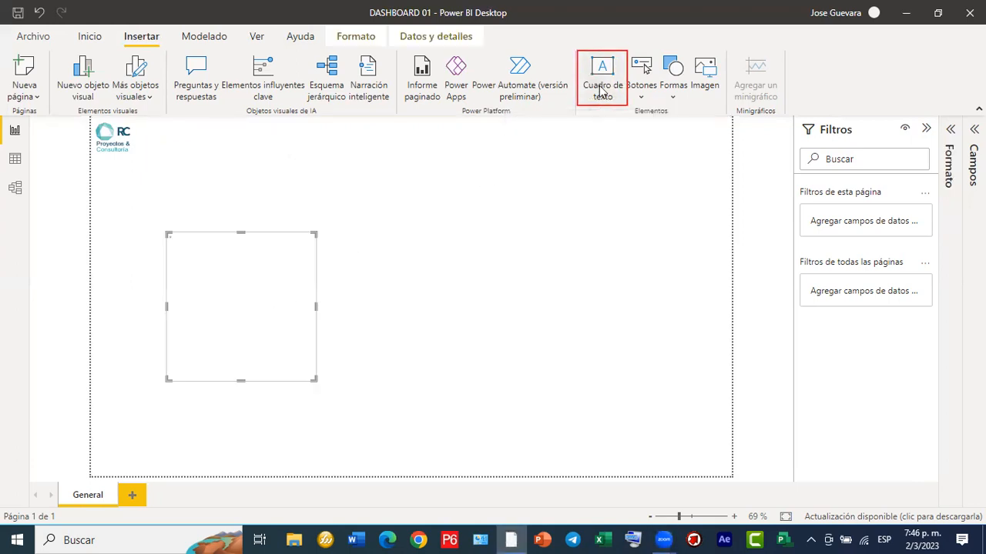
click(279, 295)
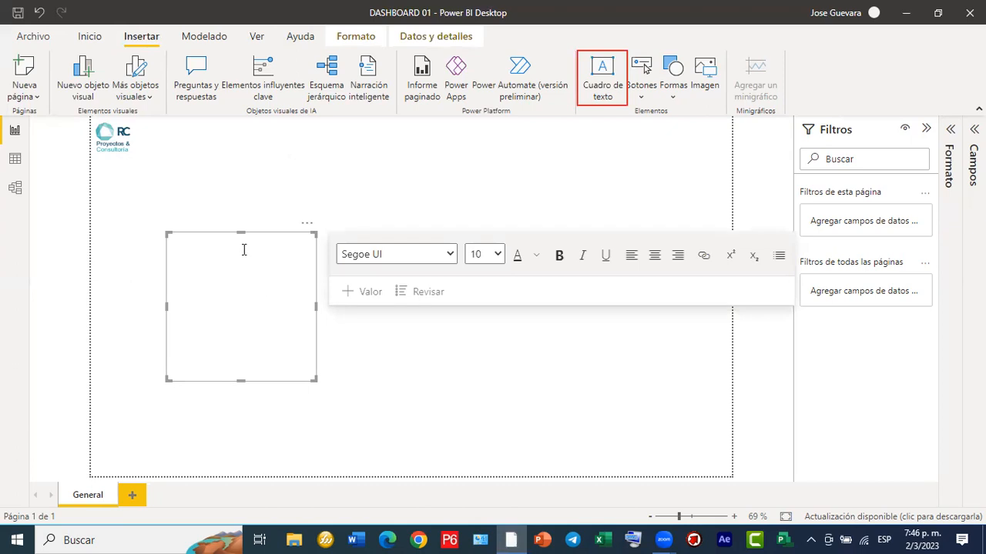
drag(224, 238, 209, 118)
drag(229, 260, 238, 152)
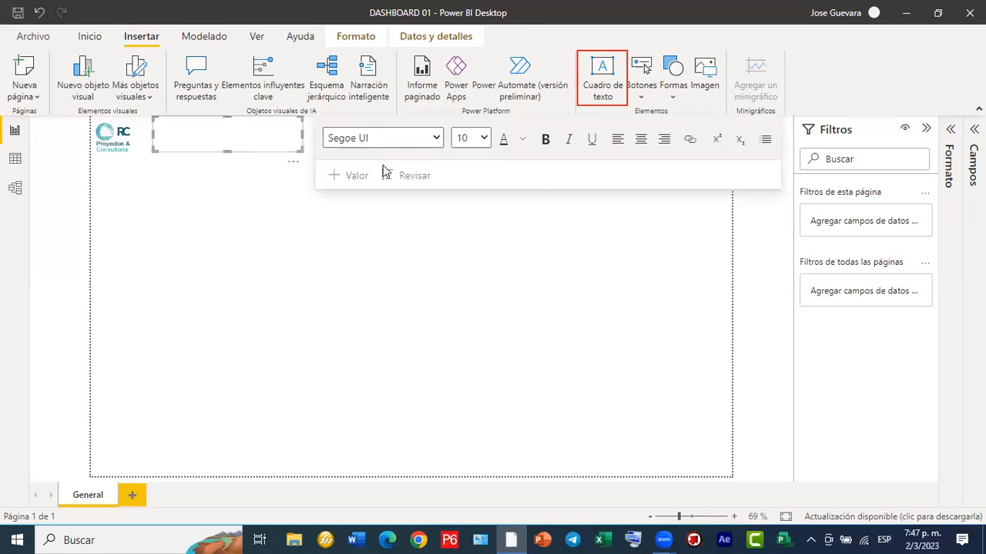
drag(302, 135, 729, 159)
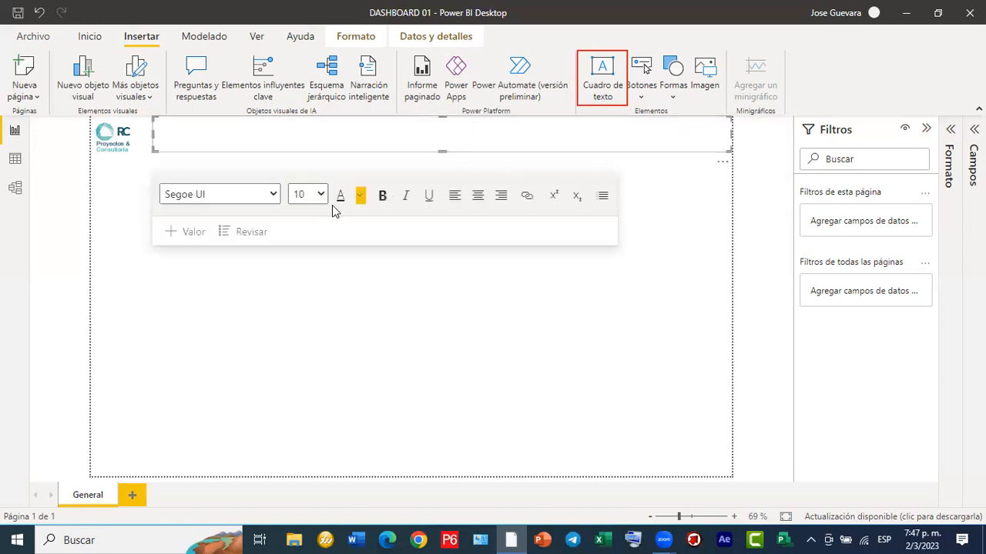
Format the header text box with Arial font, size 24, centred alignment and a dark blue text colour.
click(241, 135)
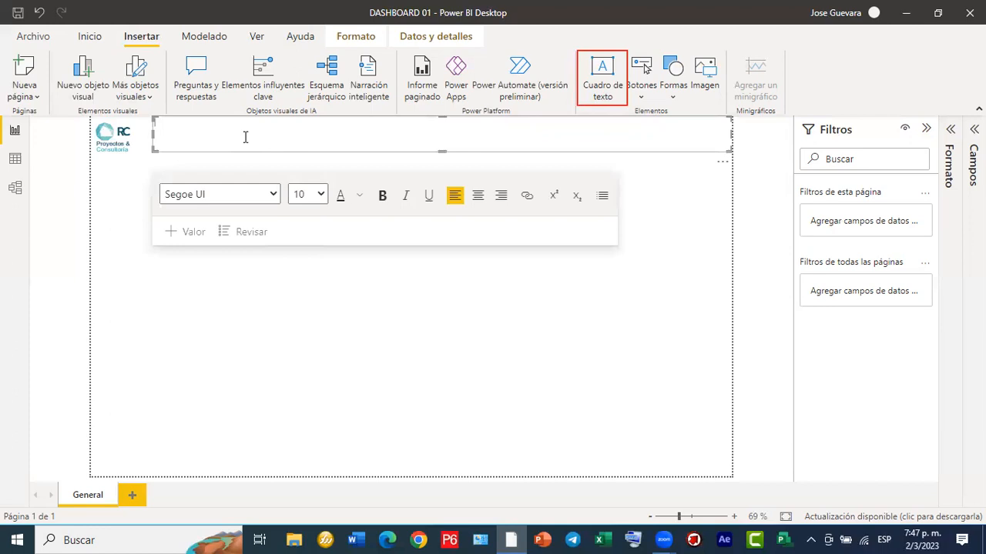
click(272, 196)
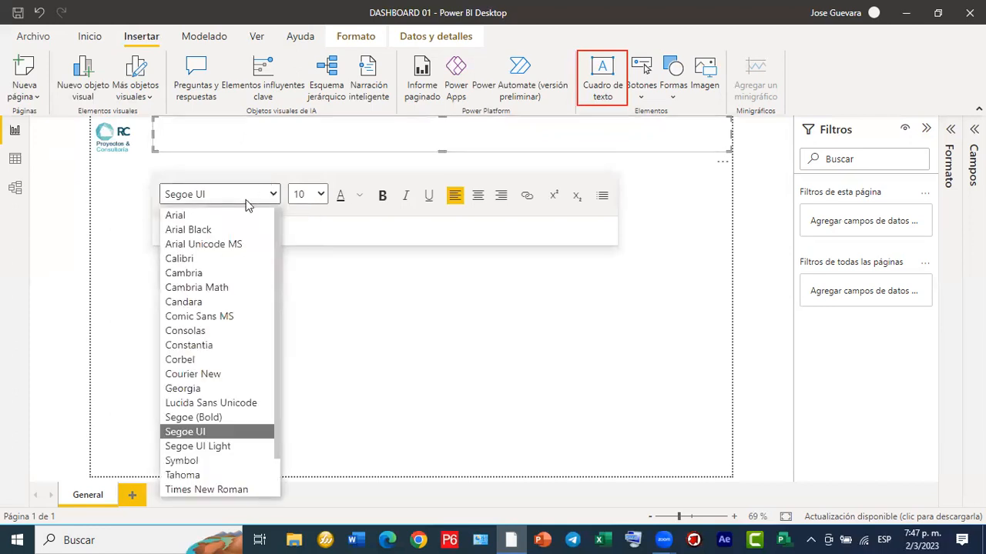
click(244, 211)
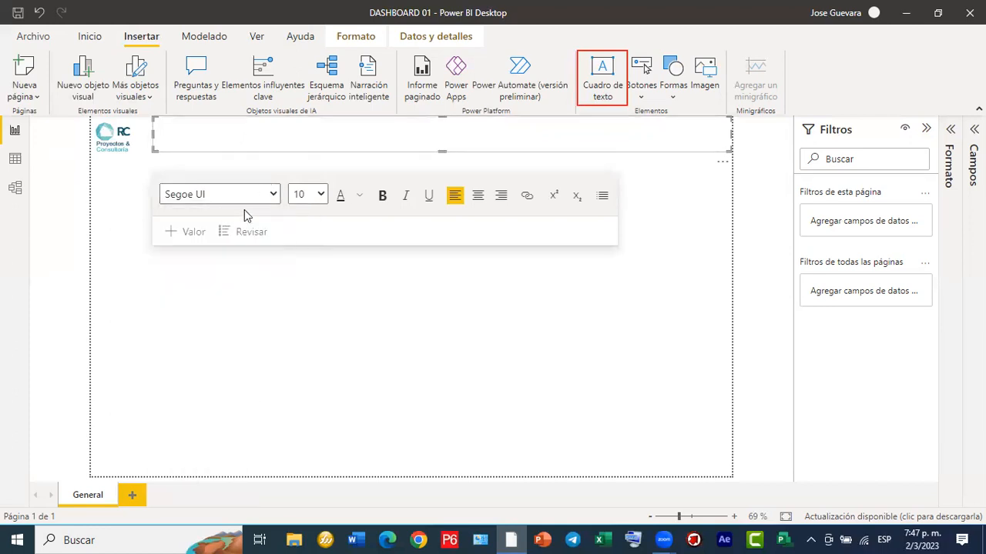
click(321, 195)
click(300, 359)
click(384, 202)
click(478, 202)
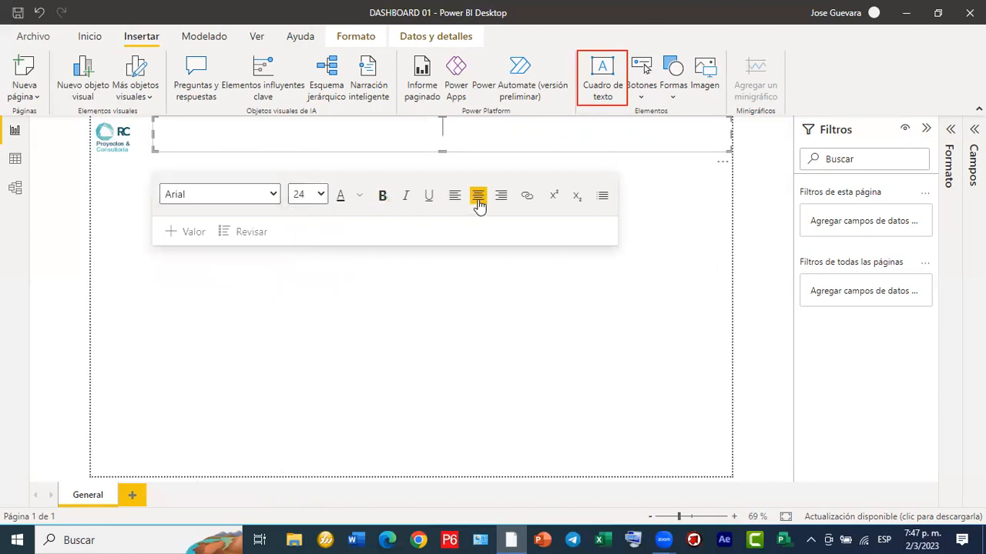
click(359, 196)
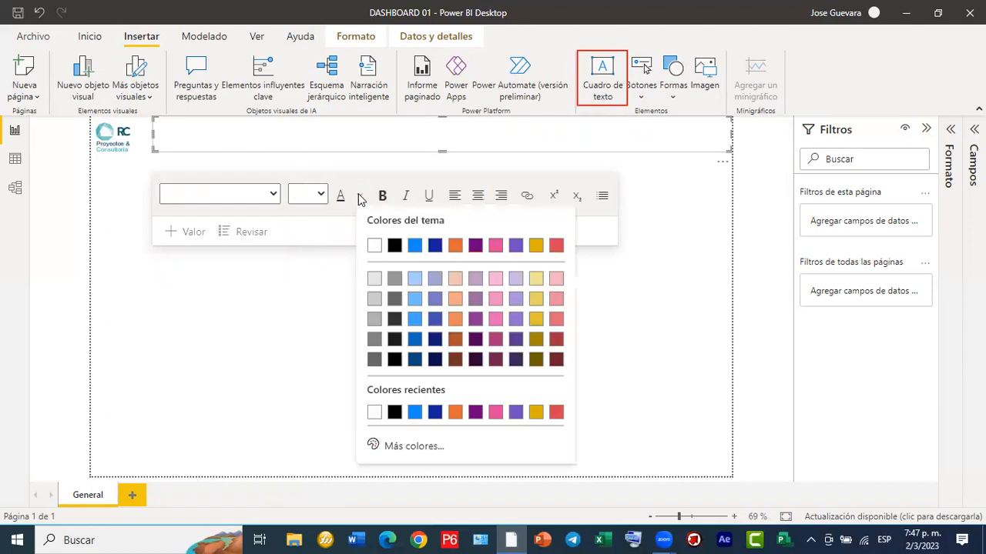
click(414, 360)
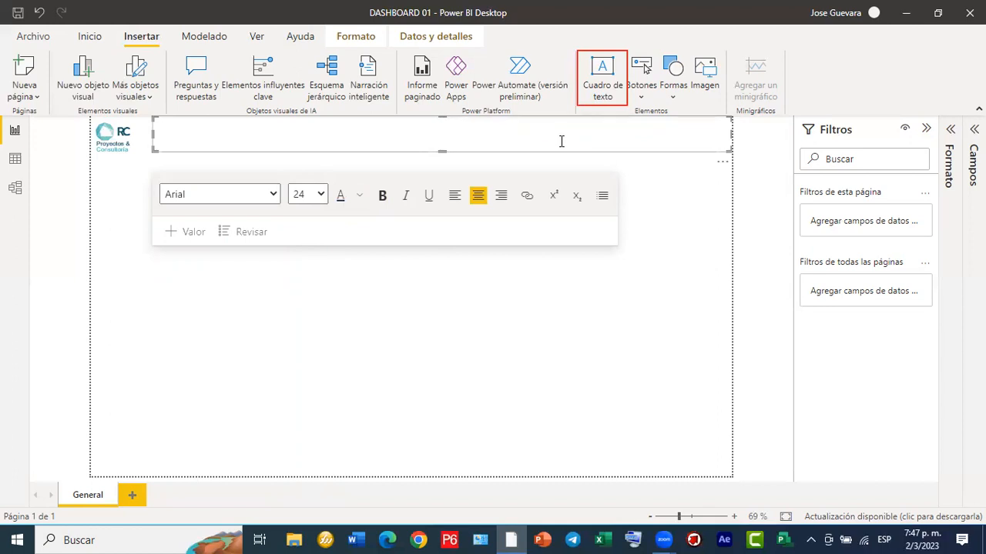
Enter "Dashboard del Portafolio de la Empresa" in the header text box and reduce the box's height to fit the line.
text(dAS)
key(BackSpace)
key(BackSpace)
key(BackSpace)
text(dAs)
key(Home)
key(Delete)
text(D)
key(Delete)
text(as)
key(BackSpace)
text(hboard del po)
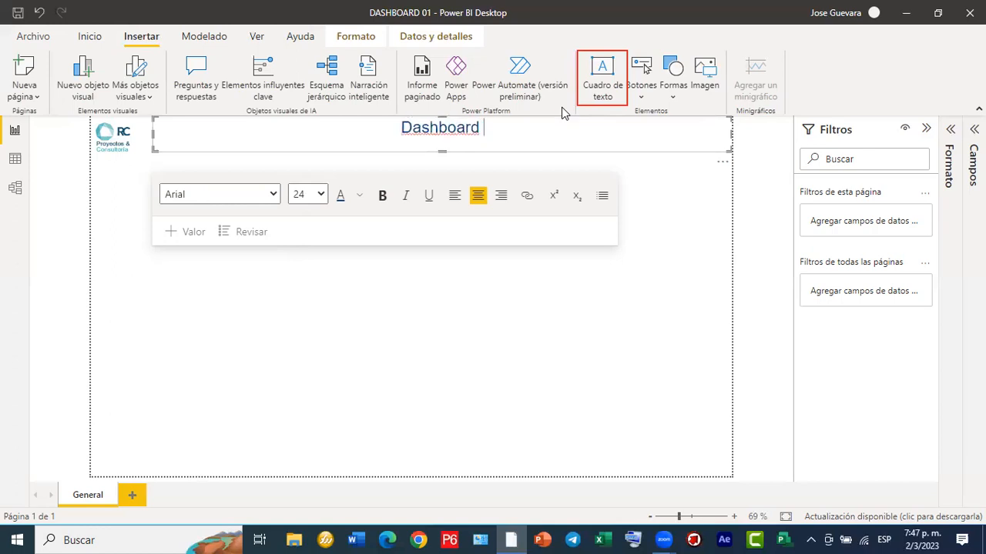
key(BackSpace)
key(BackSpace)
text(PO)
key(BackSpace)
text(ortya)
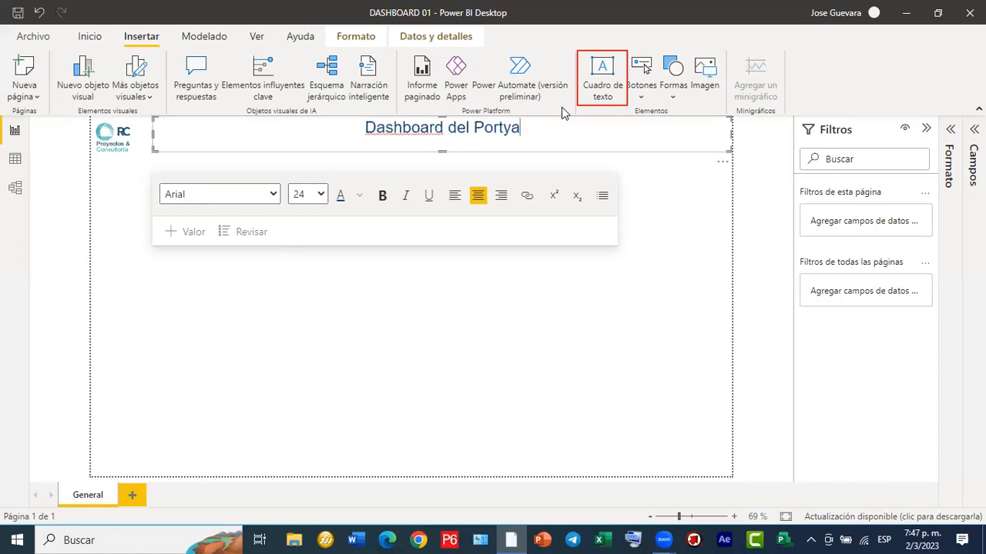
key(BackSpace)
key(BackSpace)
text(a)
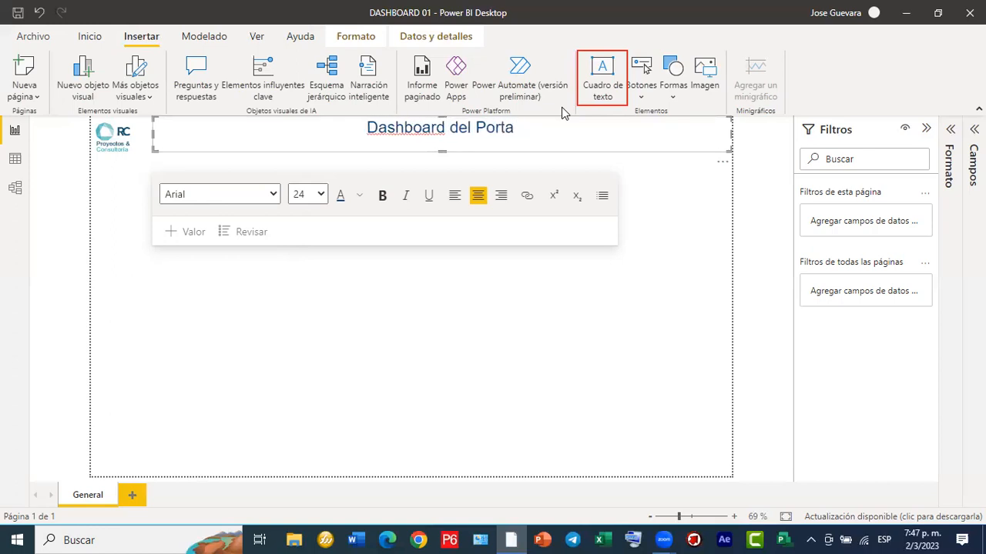
text(folio )
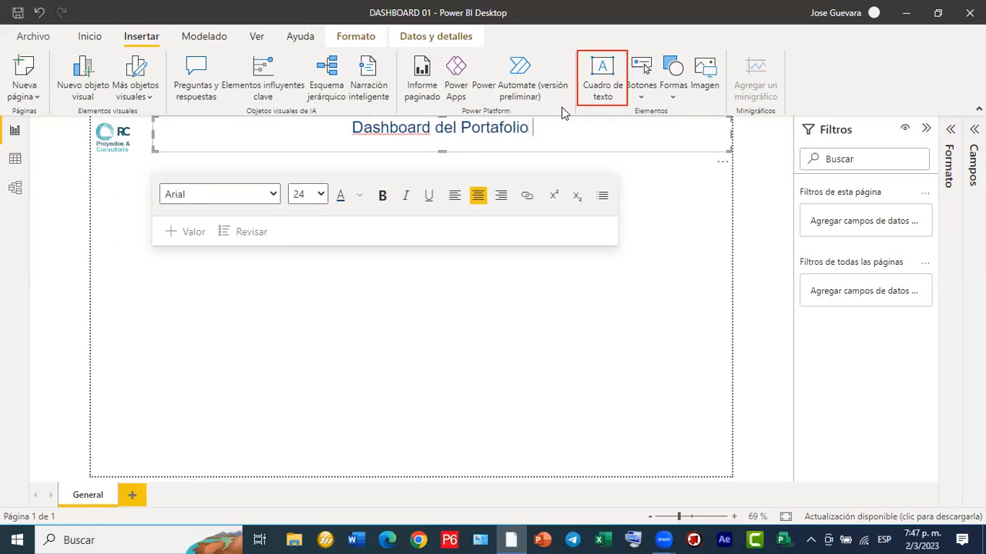
text(de la Empresa)
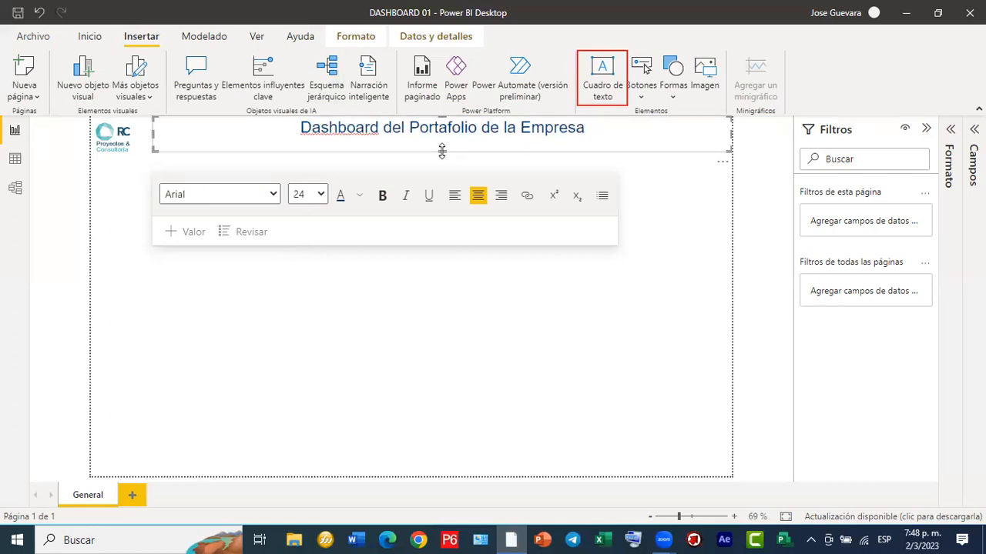
drag(442, 153, 442, 146)
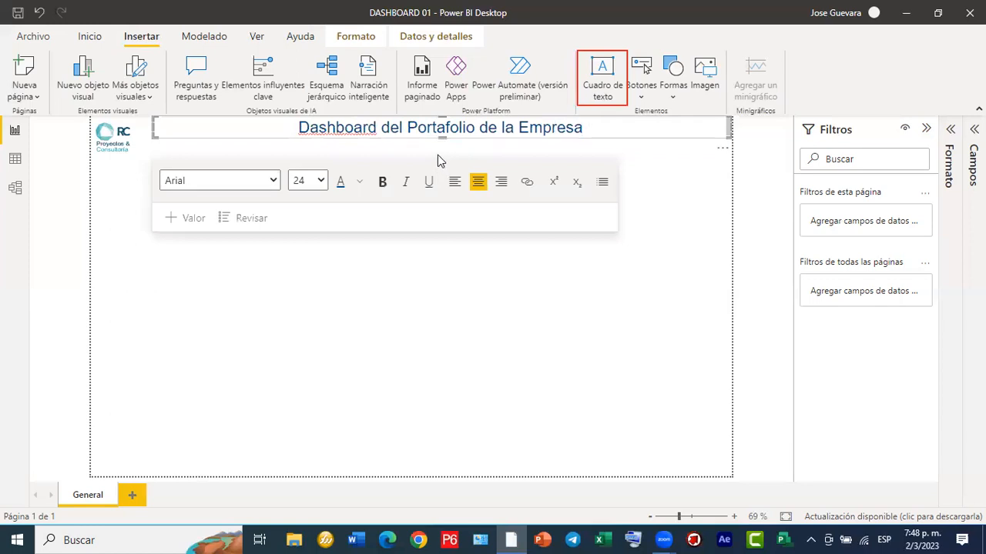
Turn on the shadow effect (Sombra) for the header text box.
click(116, 138)
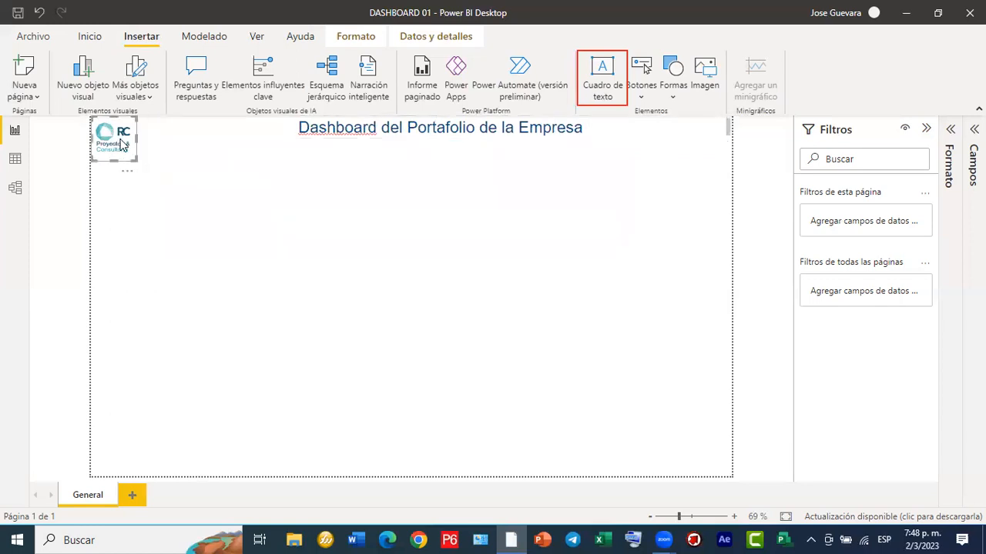
click(256, 144)
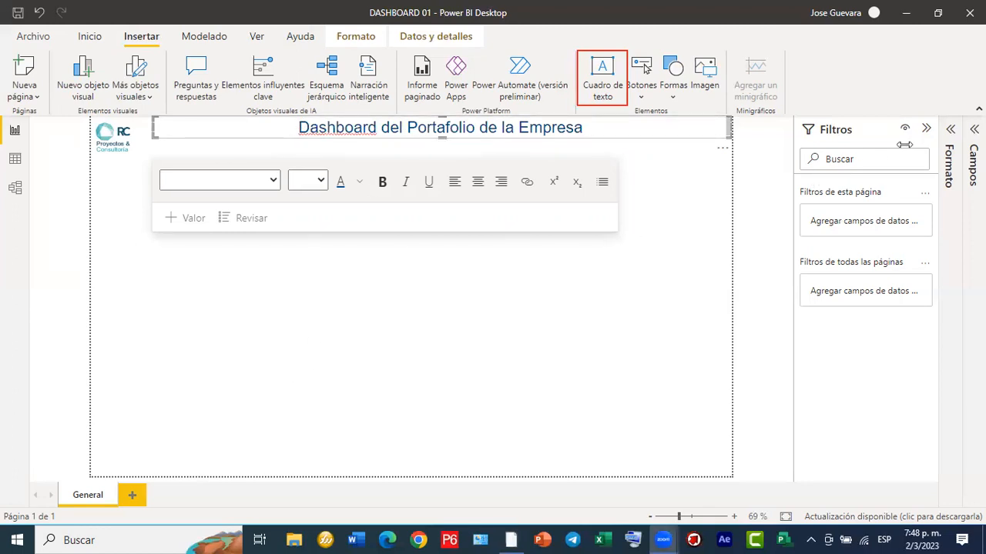
click(952, 132)
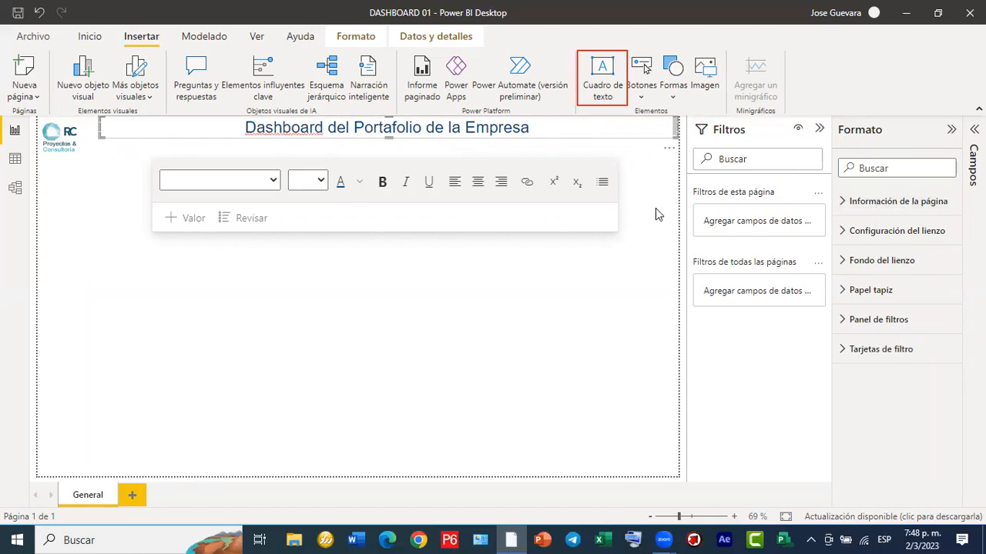
click(538, 140)
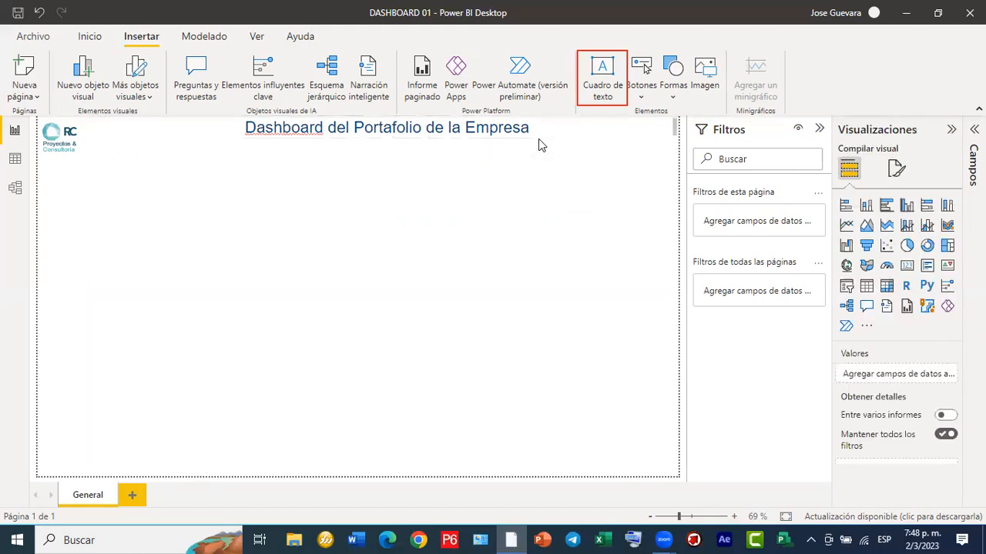
click(536, 144)
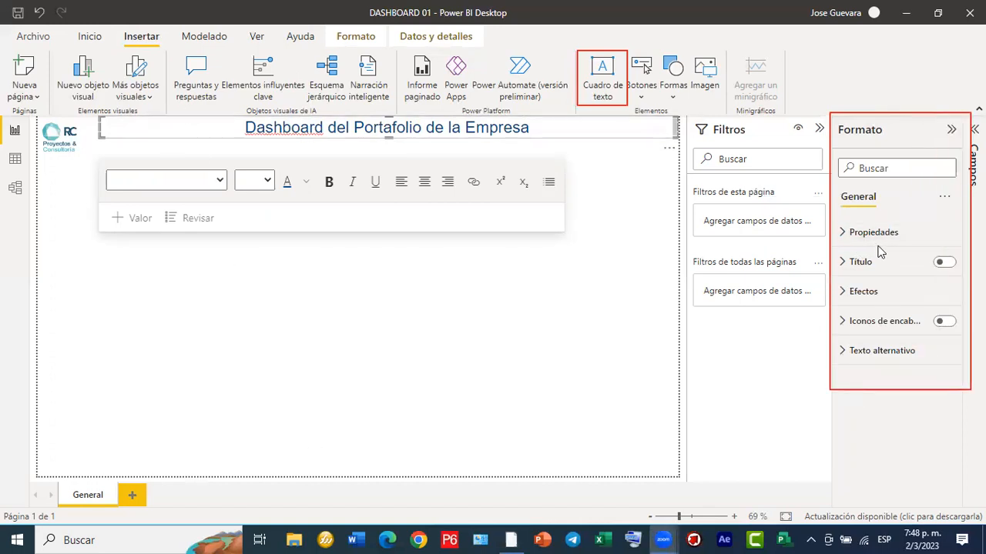
click(845, 297)
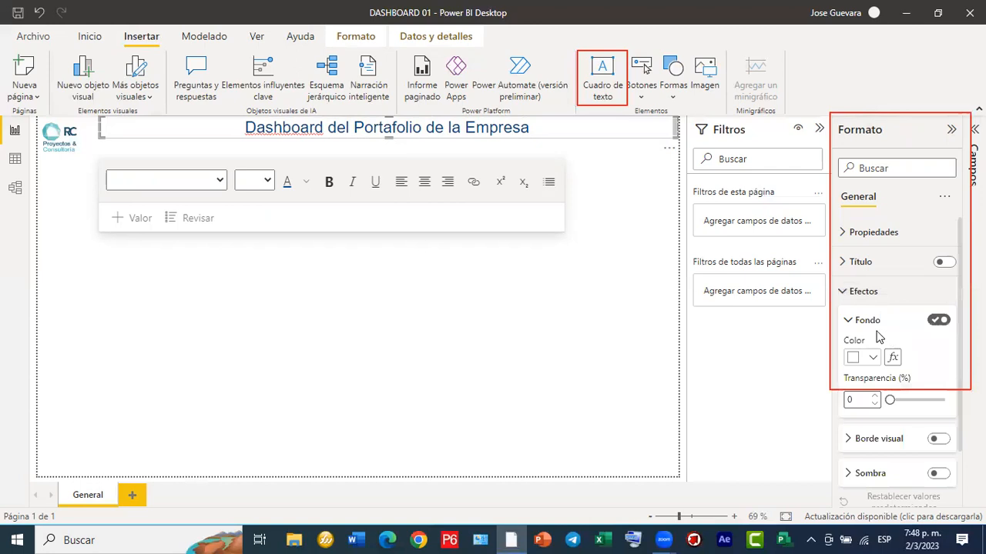
scroll(876, 334, down, 2)
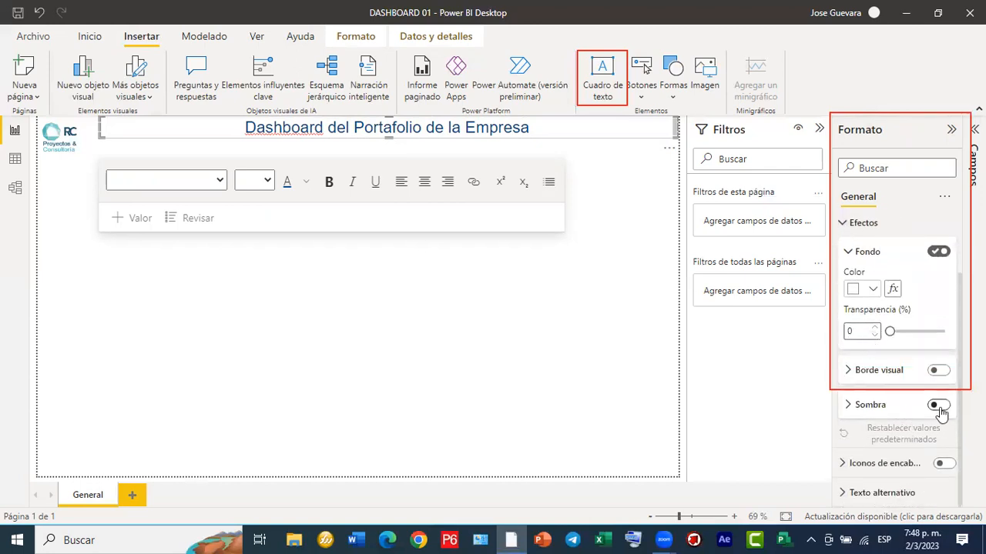
click(938, 405)
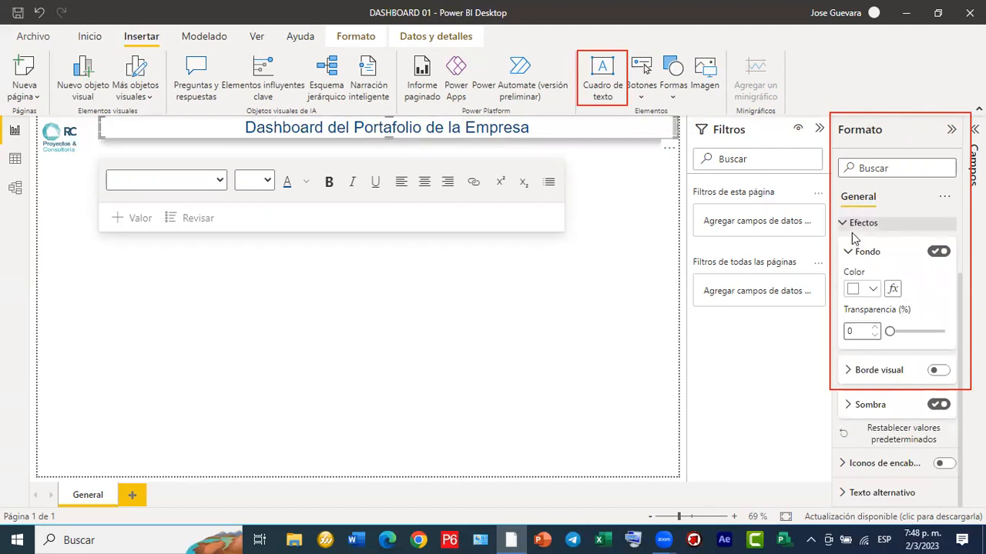
Set the header text box's background to the custom dark slate blue #3B5C73.
click(872, 291)
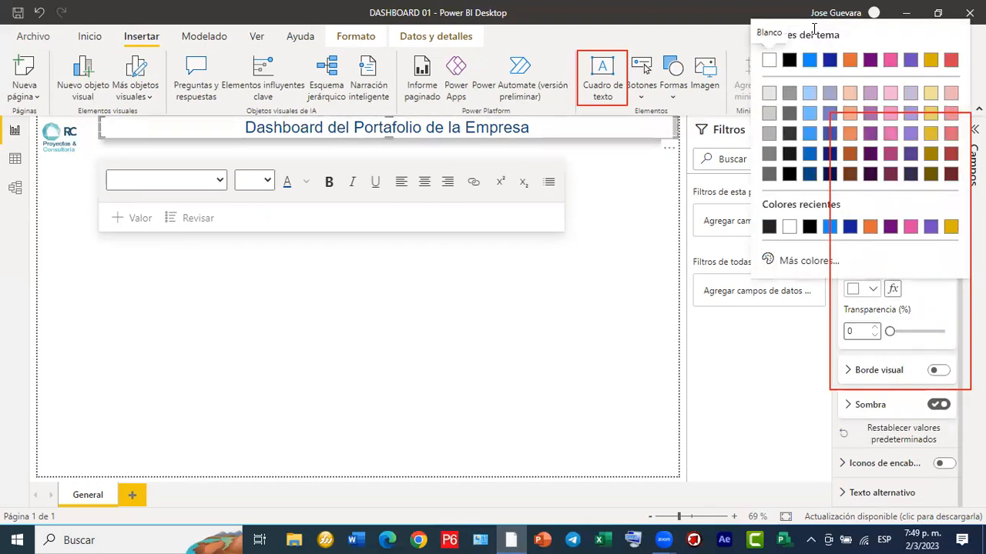
click(789, 263)
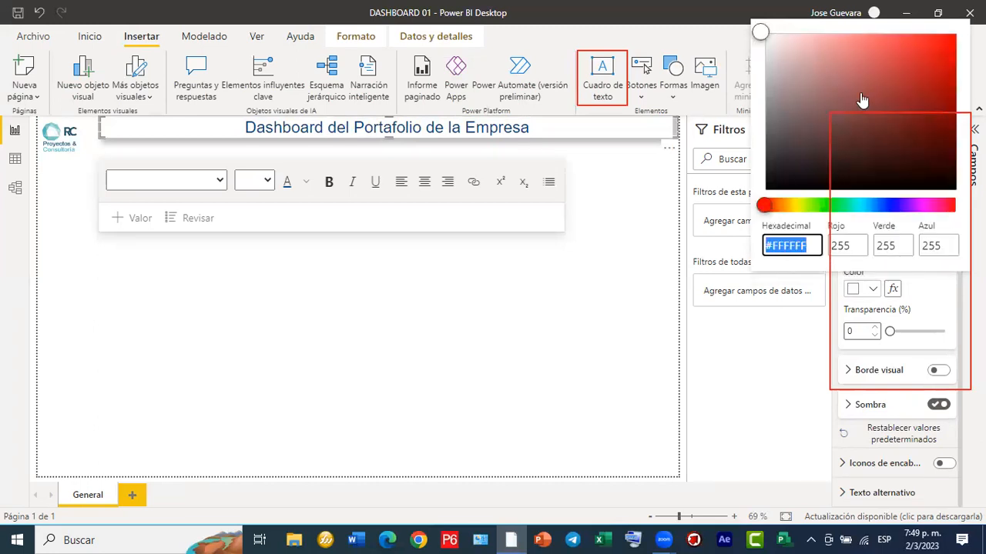
click(873, 206)
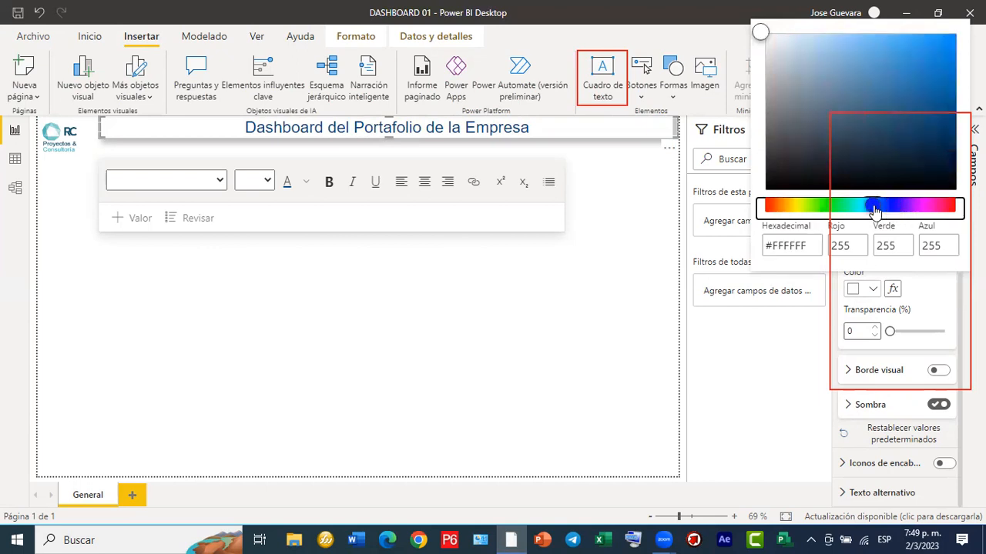
click(808, 40)
click(840, 40)
click(813, 60)
click(818, 92)
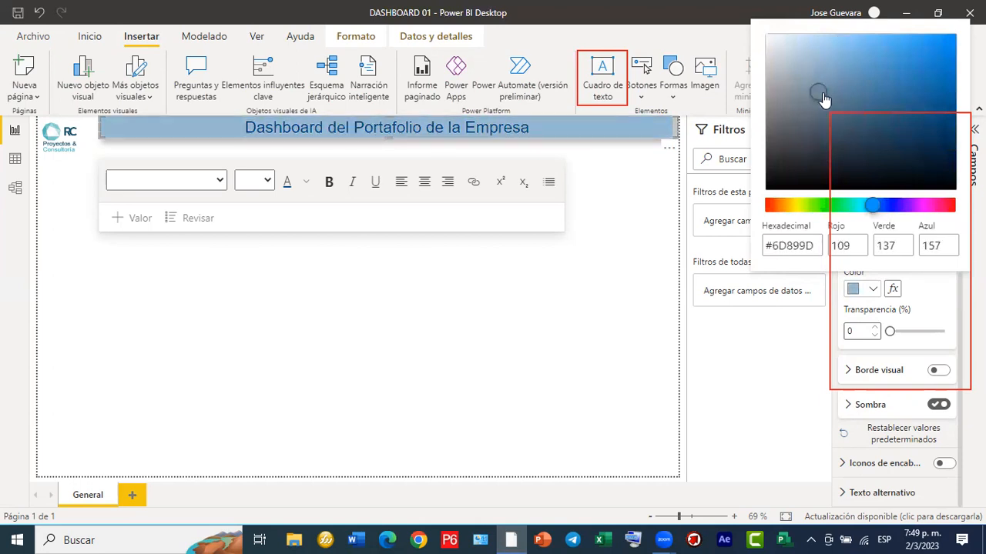
click(860, 126)
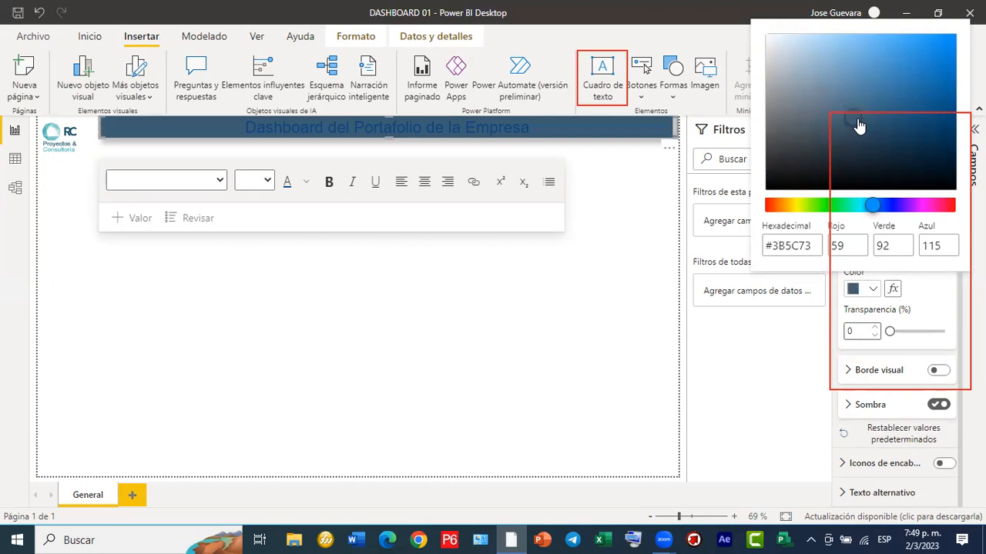
Change the whole header title's font colour to white and deselect the text box.
click(459, 129)
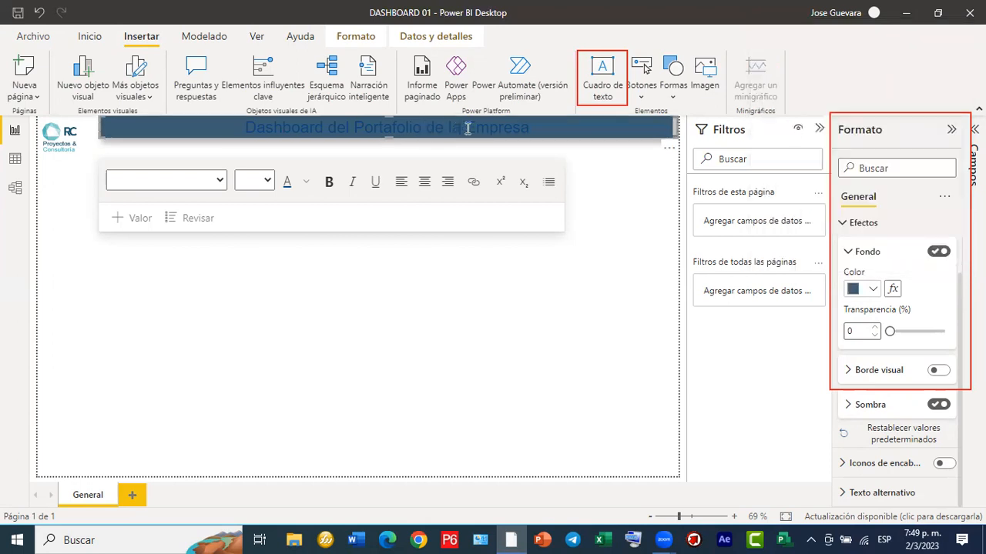
click(528, 127)
drag(532, 127, 243, 128)
click(305, 186)
click(321, 232)
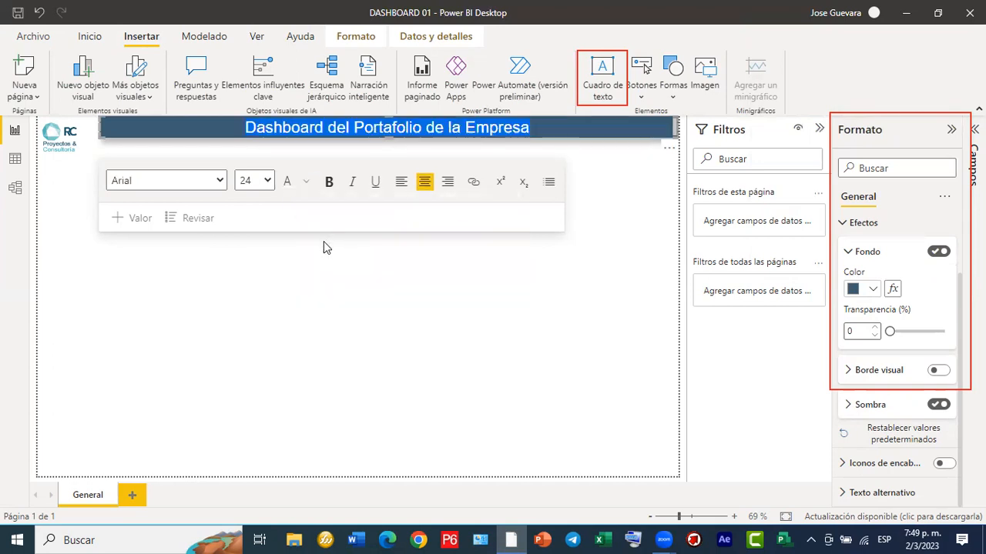
click(340, 247)
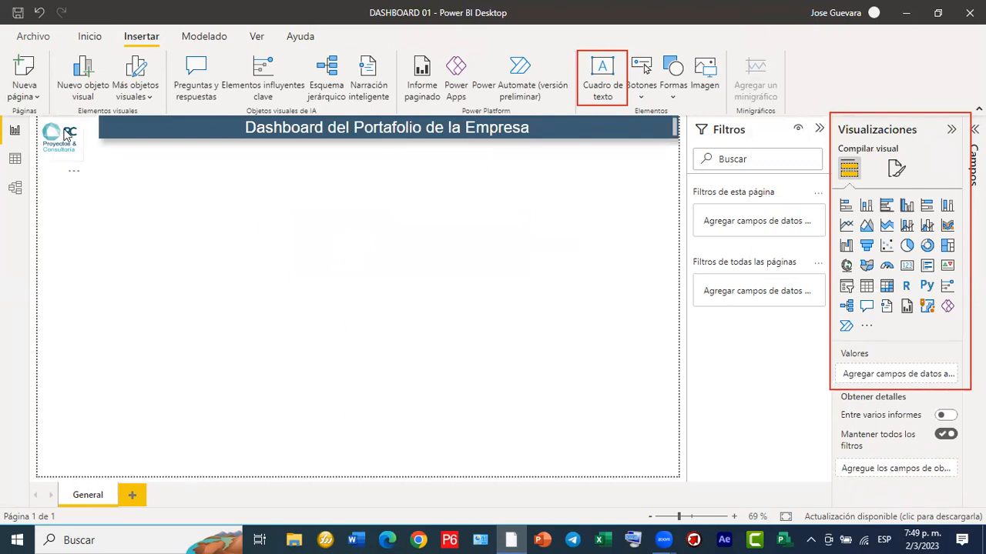
Shrink the corner logo so it sits closer to the header strip's height.
click(76, 157)
drag(76, 158, 71, 148)
click(62, 137)
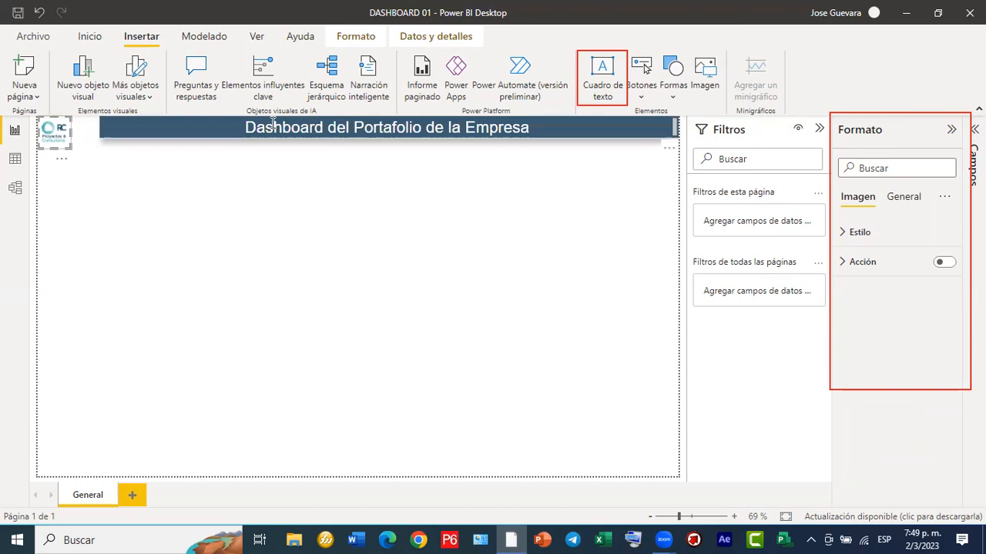
Widen the header text box leftward until it reaches the logo, and deselect it.
click(230, 137)
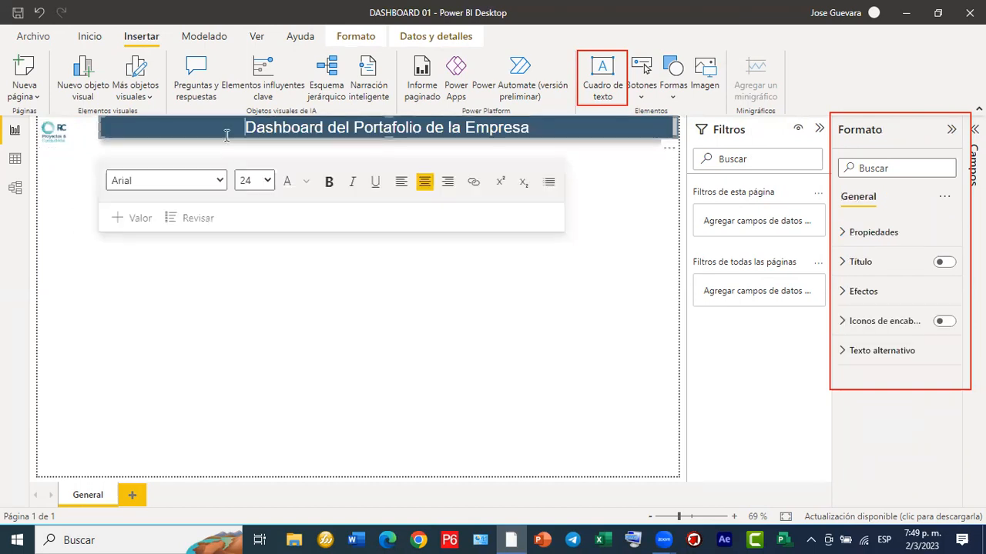
drag(100, 129, 79, 130)
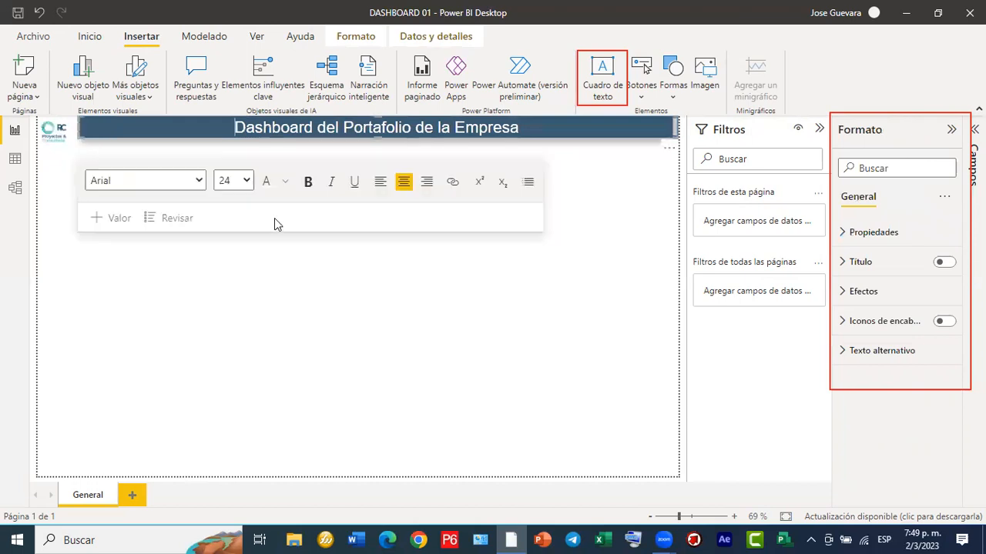
click(651, 251)
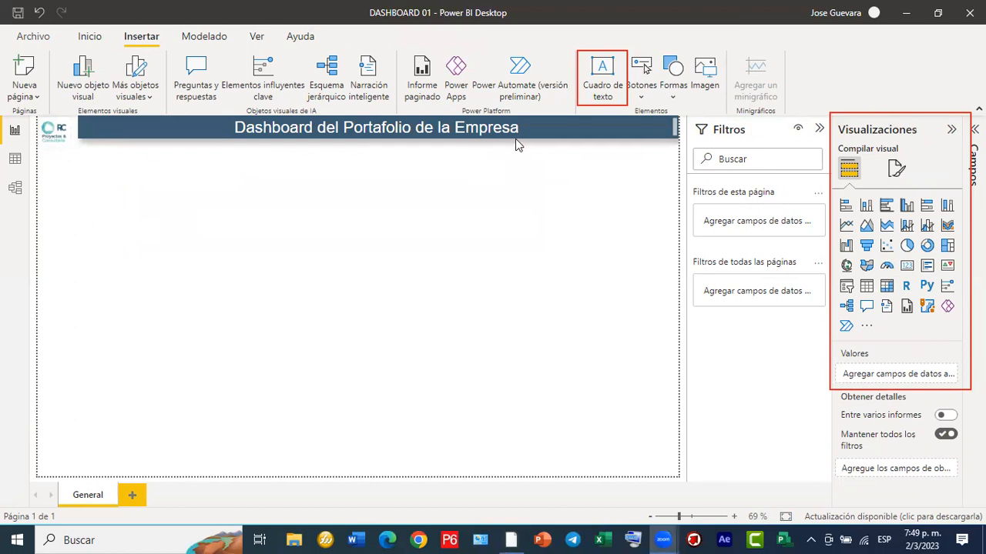
Set the header title's font size to 20 and reduce the header strip's height slightly.
drag(525, 128, 234, 128)
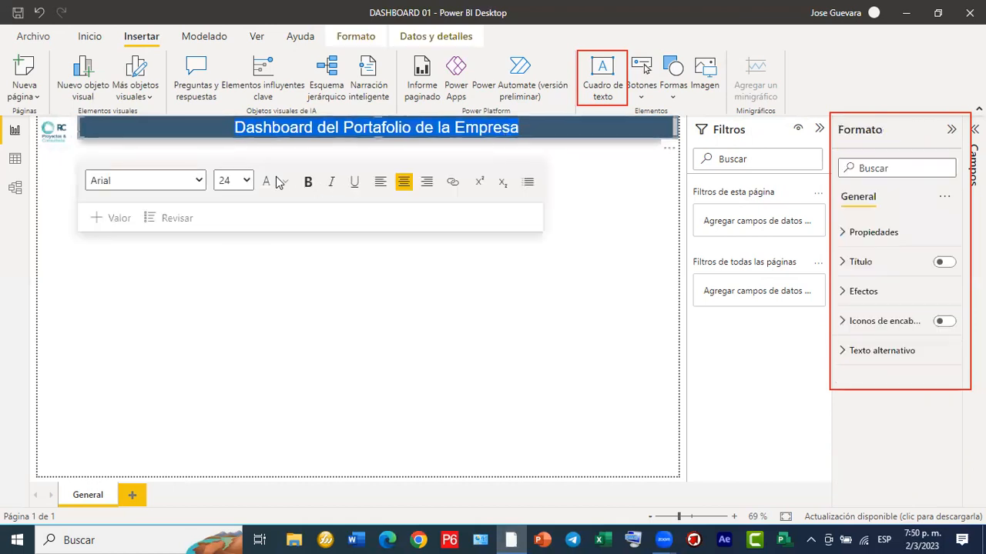
click(246, 181)
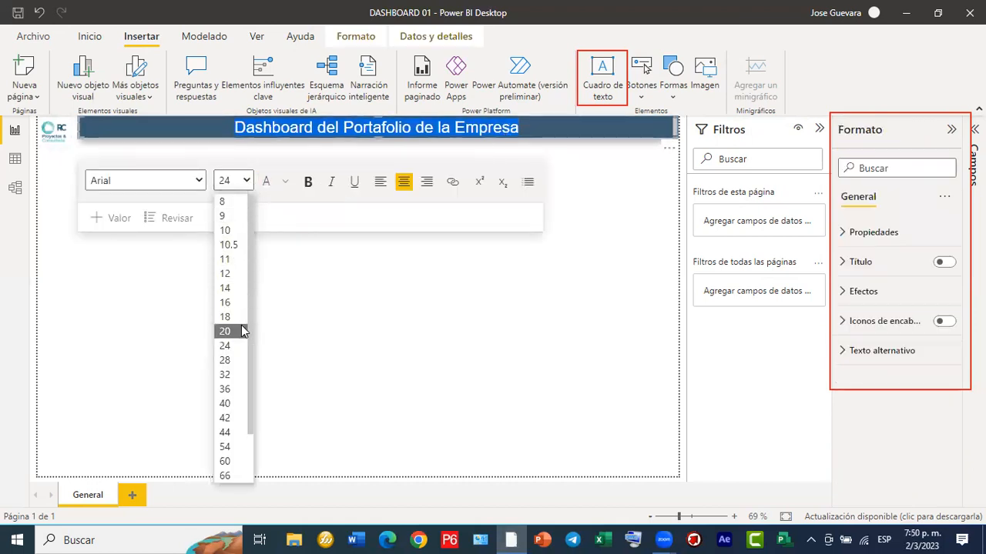
click(241, 329)
click(577, 129)
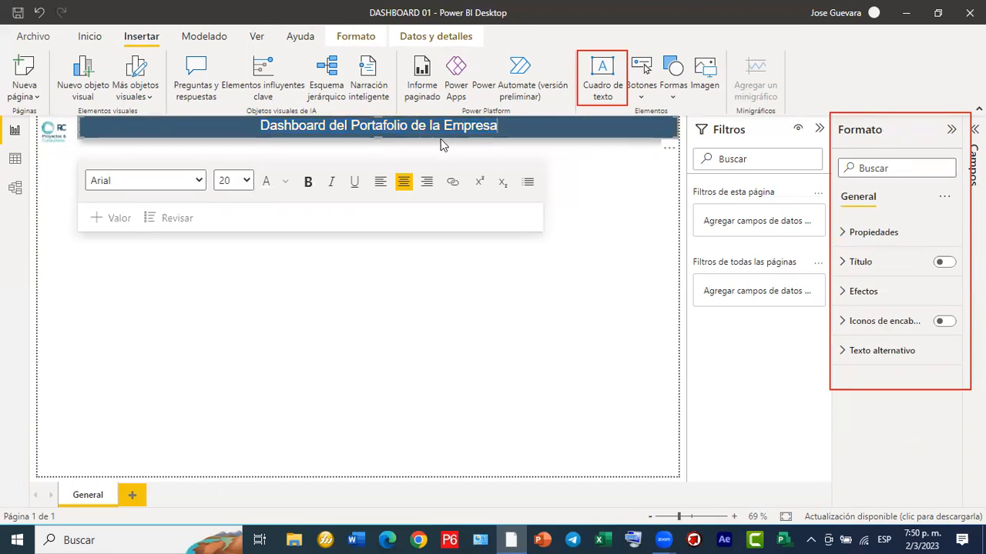
click(384, 138)
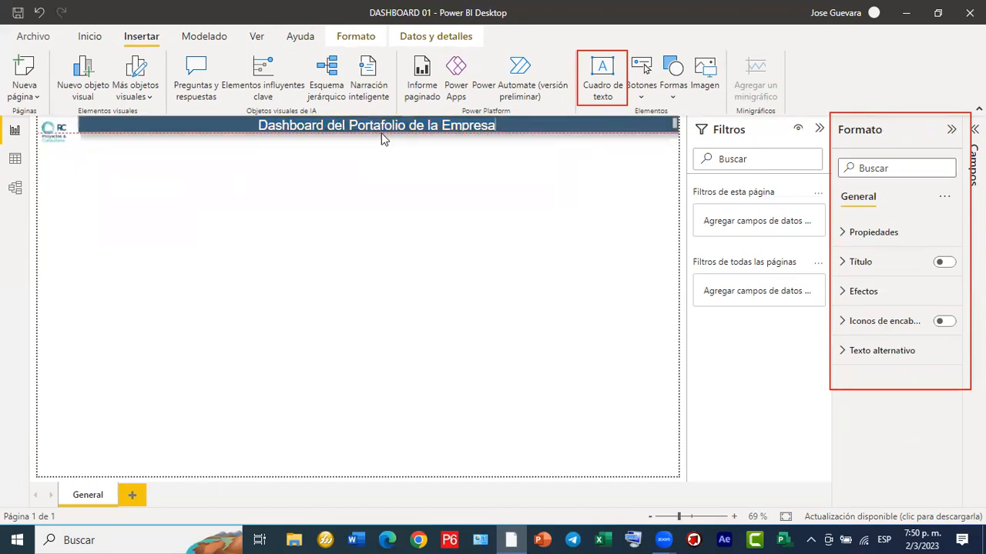
click(402, 178)
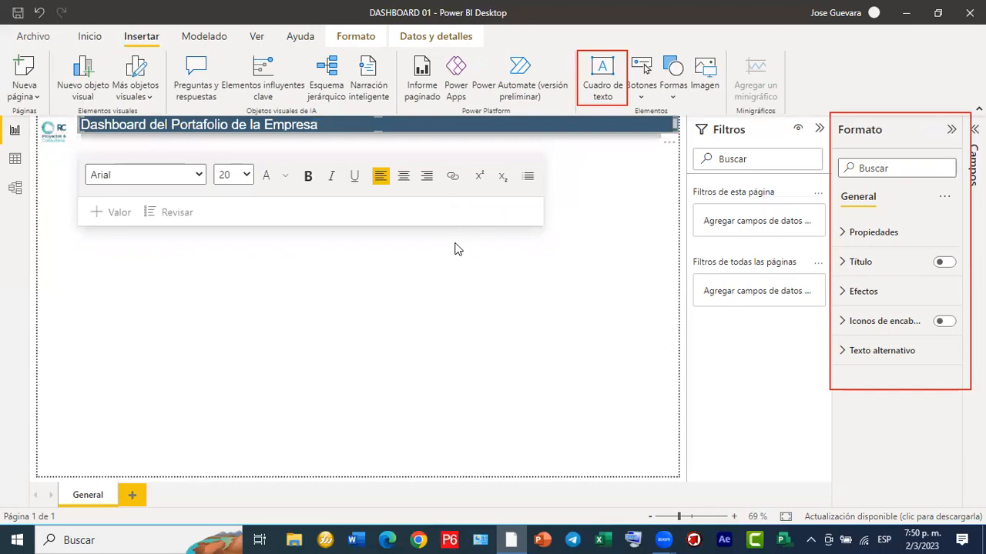
click(454, 248)
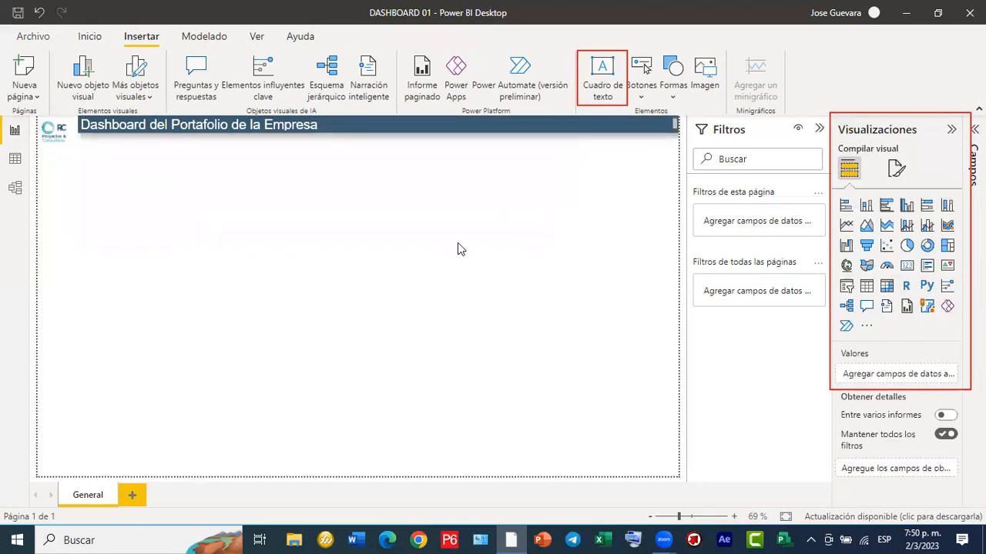
click(374, 125)
click(404, 175)
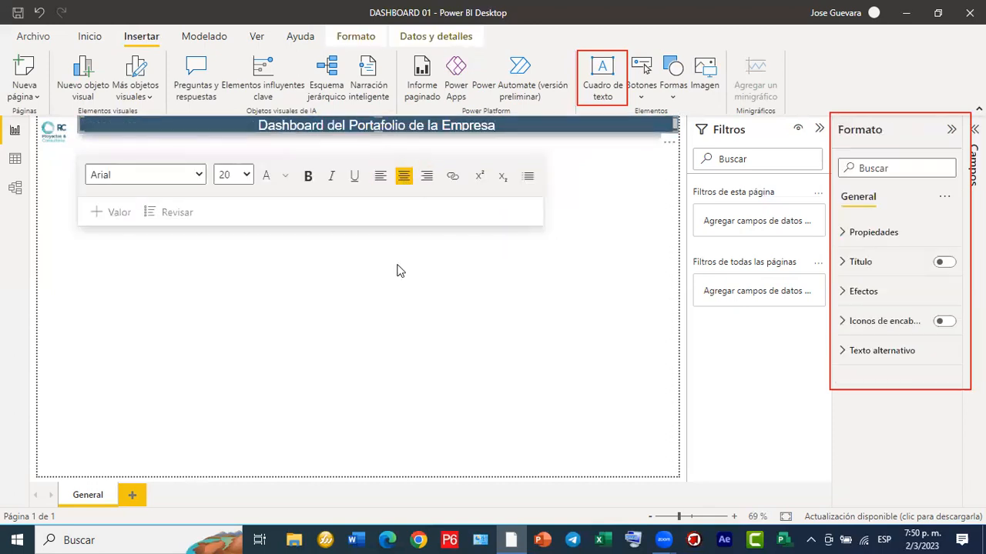
click(399, 269)
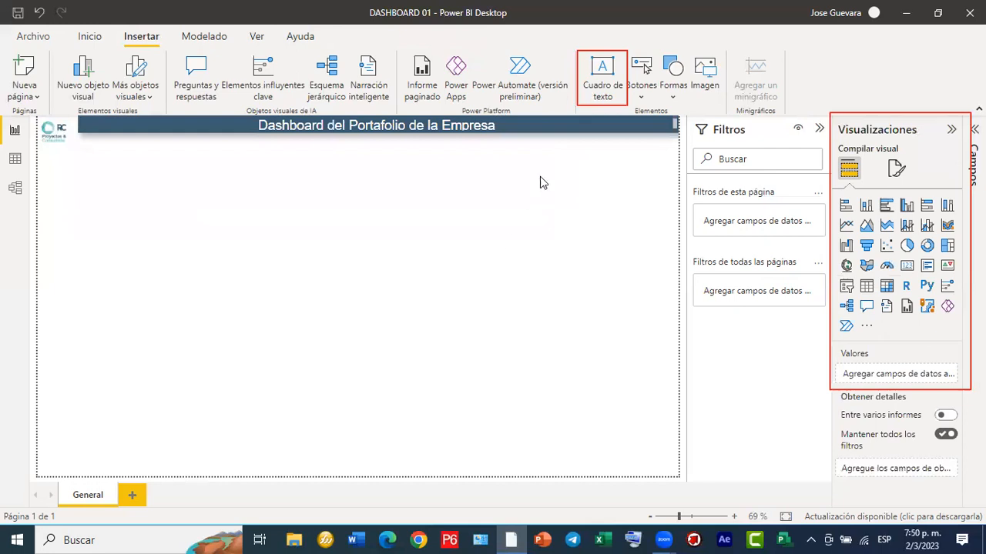
Increase the header text box's height slightly so the whole title fits, deselect it, and expand the list of data fields.
click(379, 131)
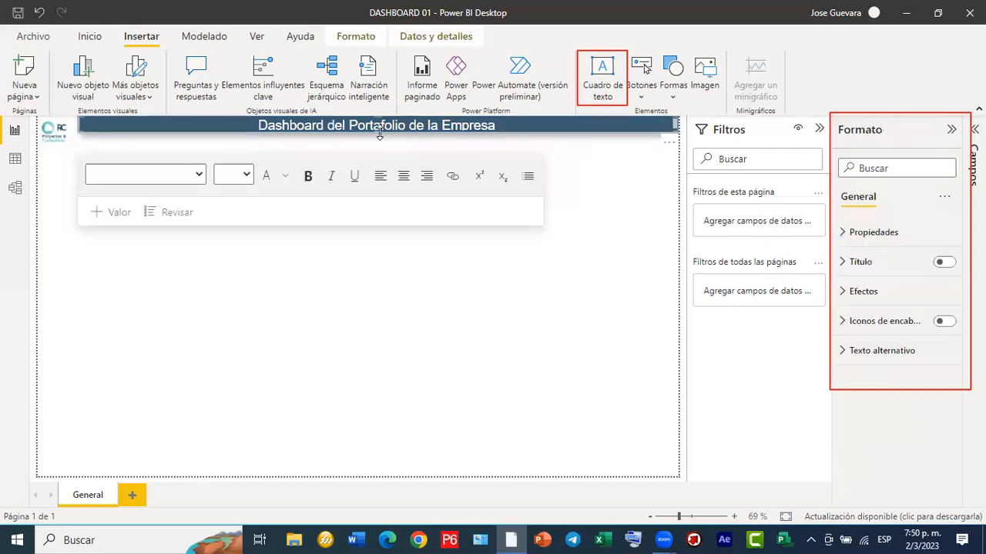
drag(378, 136, 382, 140)
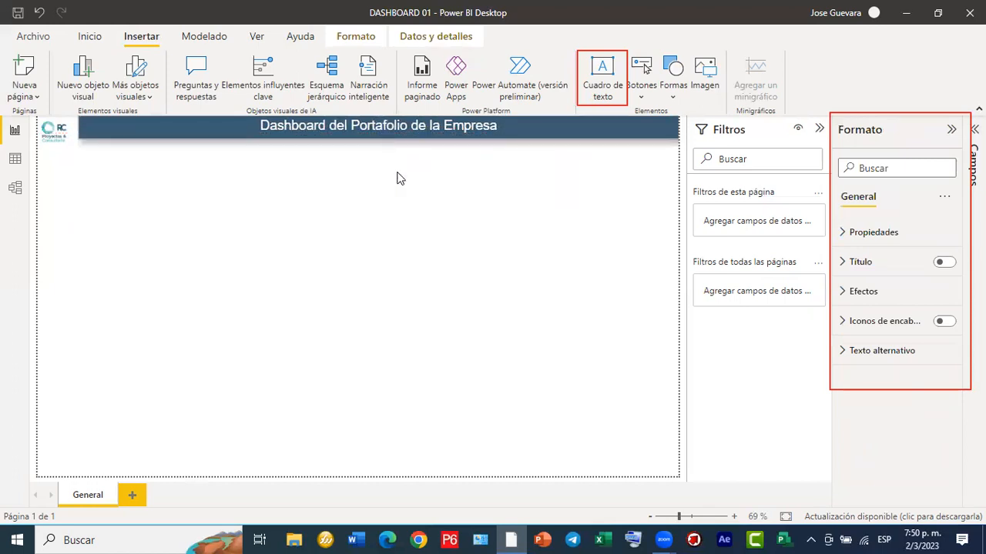
click(476, 296)
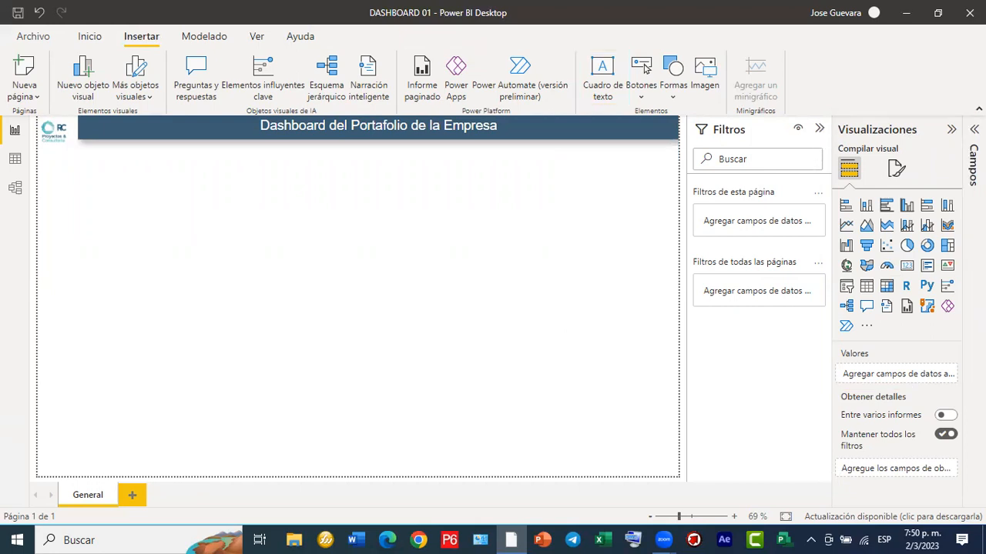
click(974, 130)
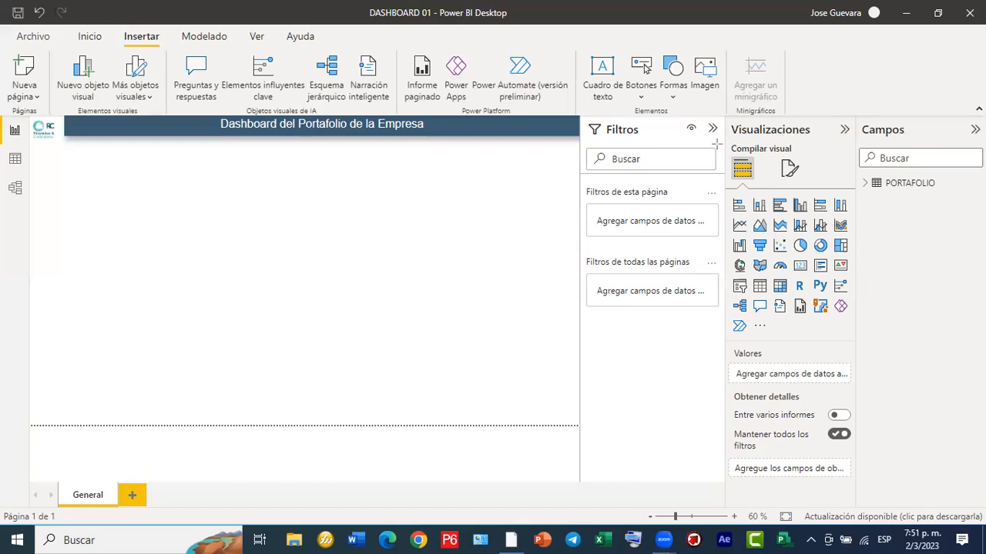
mouse_move(726, 118)
mouse_down()
mouse_move(809, 184)
mouse_move(847, 305)
mouse_move(855, 366)
mouse_up()
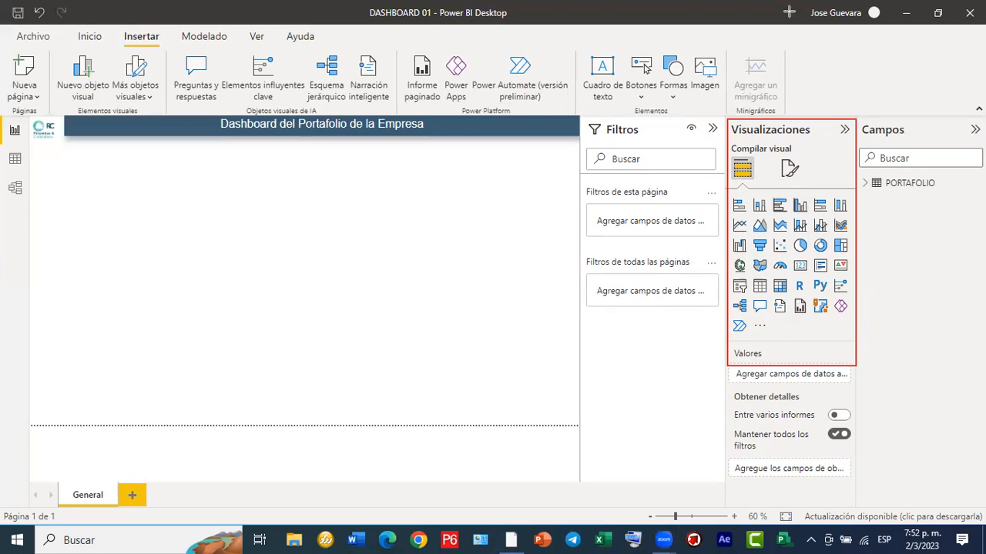
mouse_move(789, 3)
mouse_down()
mouse_move(869, 37)
mouse_move(898, 28)
mouse_up()
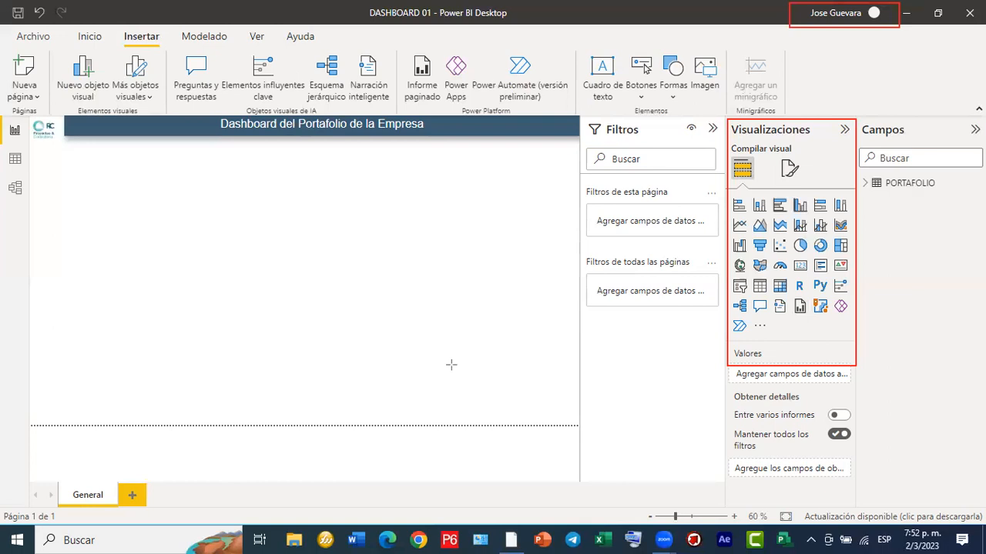
drag(666, 128, 831, 17)
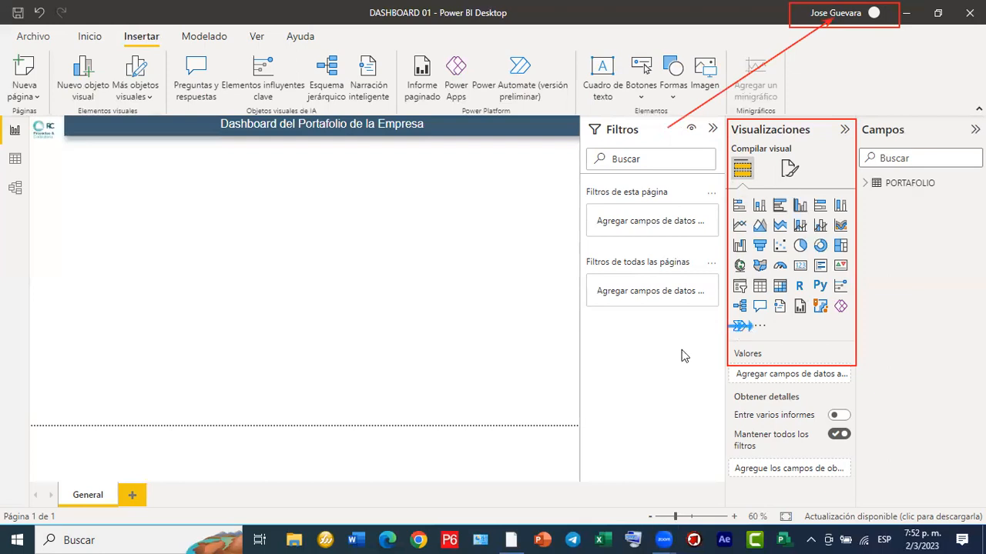
Open the gallery for getting more visuals and browse the available custom visuals and their publishers, sorted by popularity.
click(764, 328)
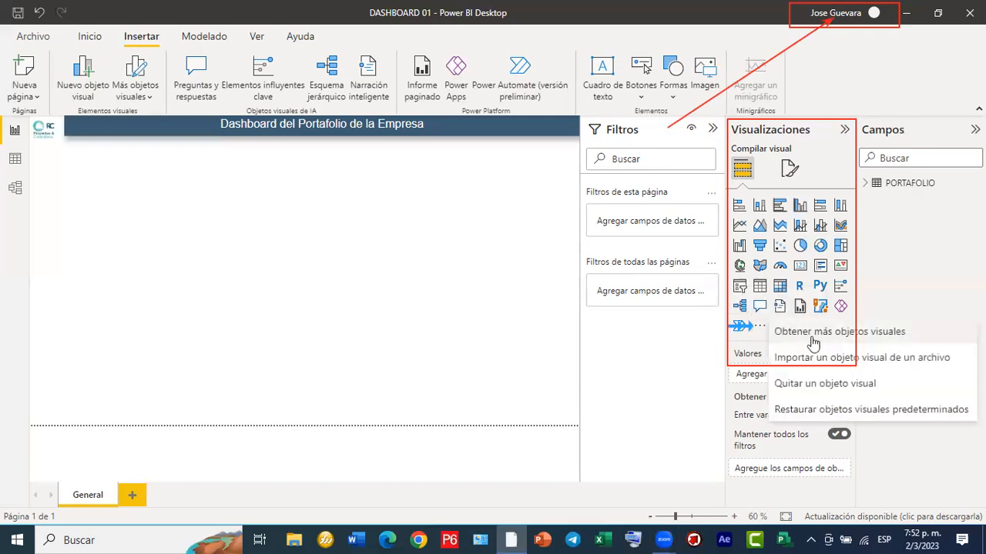
click(909, 337)
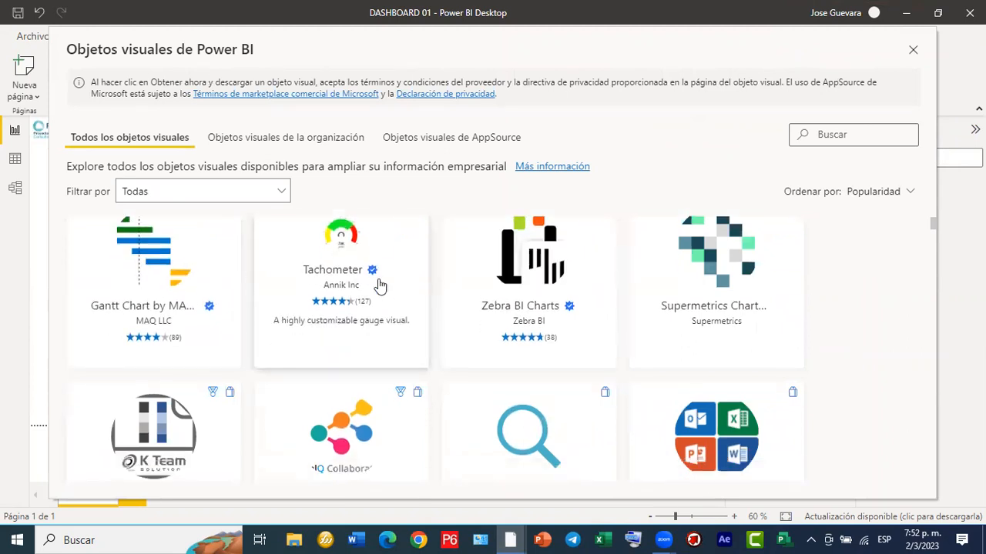
scroll(378, 286, down, 2)
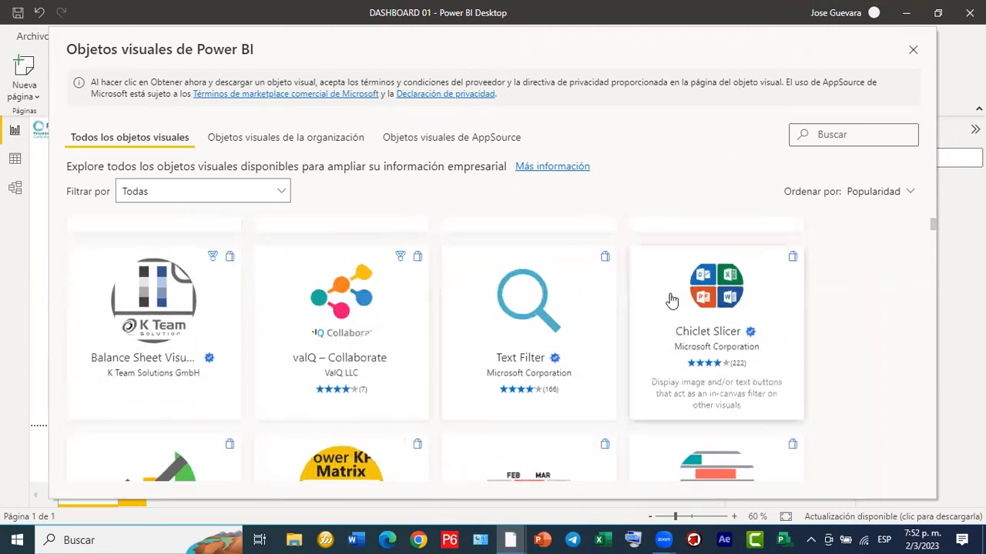
scroll(548, 308, down, 2)
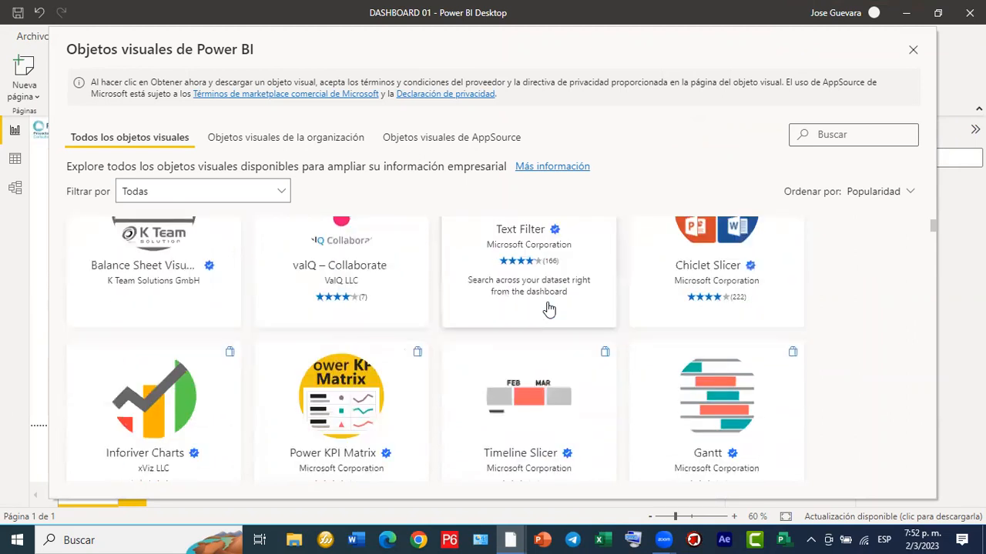
scroll(549, 308, down, 1)
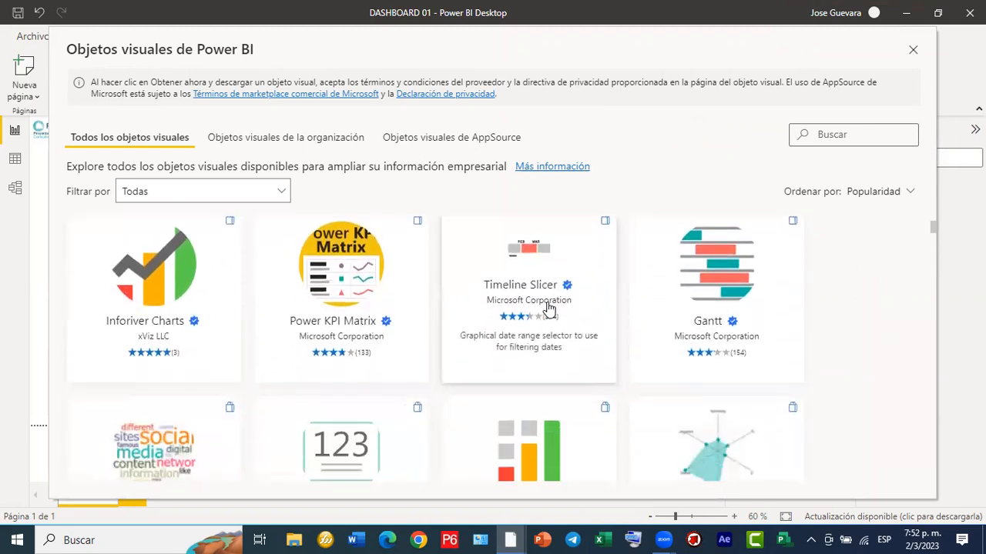
scroll(548, 308, down, 2)
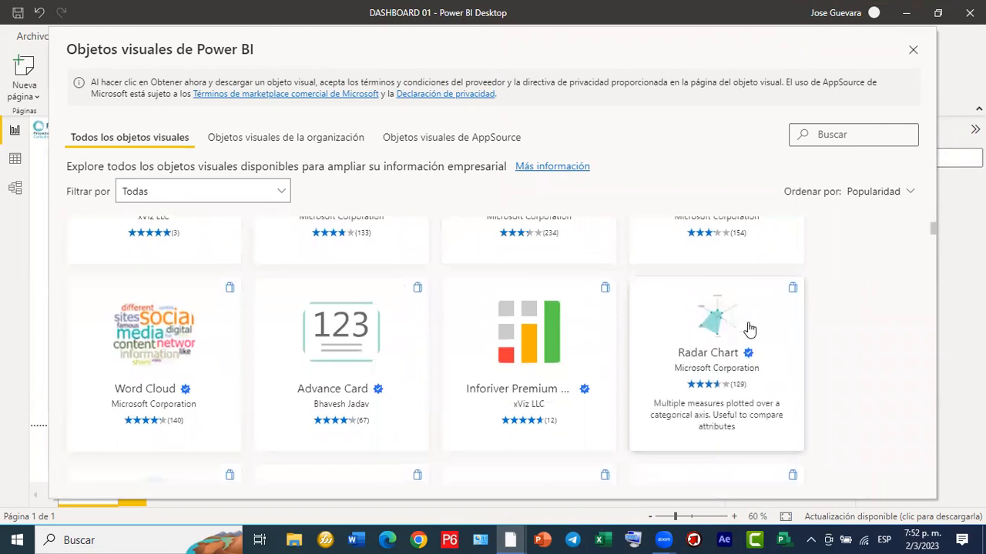
scroll(749, 329, down, 2)
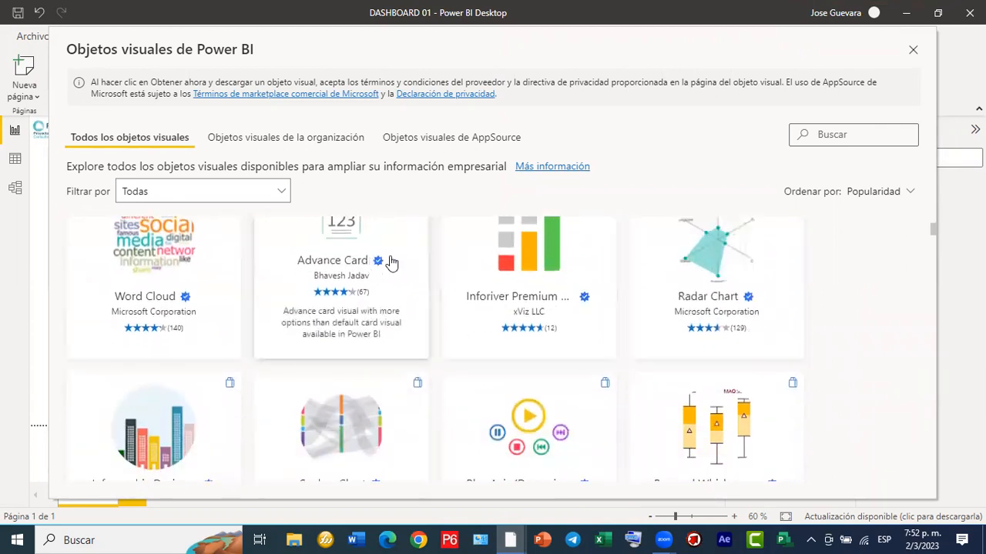
scroll(179, 254, down, 2)
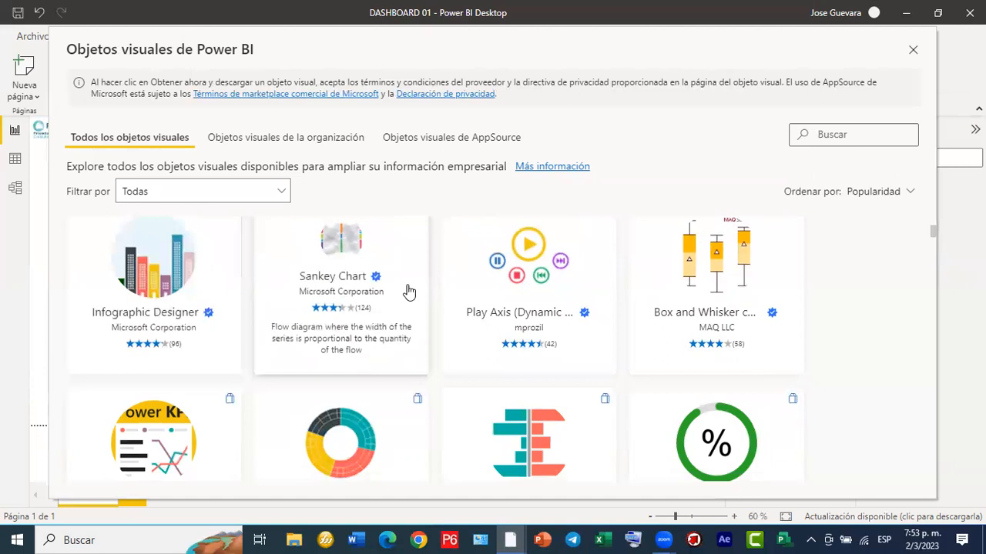
scroll(407, 289, down, 2)
scroll(407, 289, down, 2)
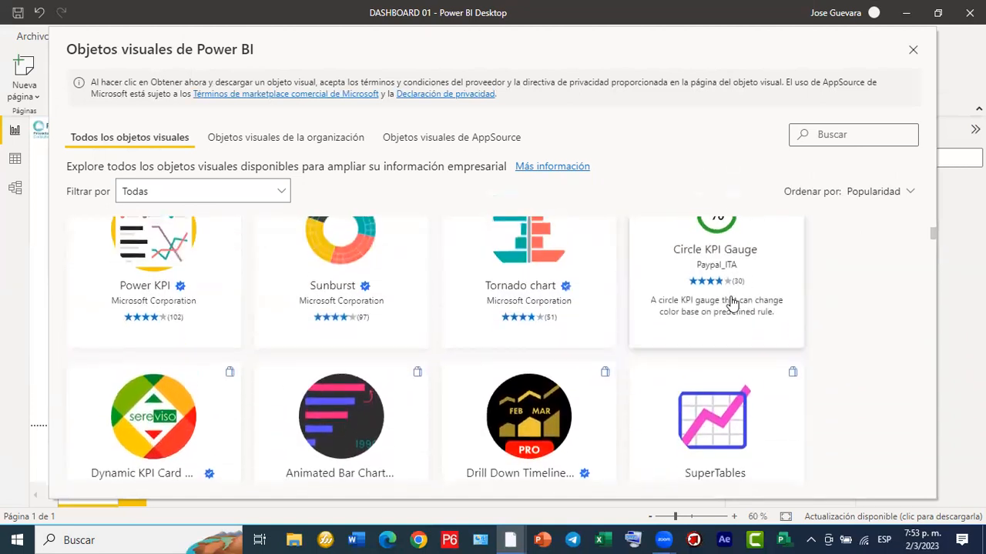
scroll(731, 300, down, 1)
scroll(731, 304, down, 1)
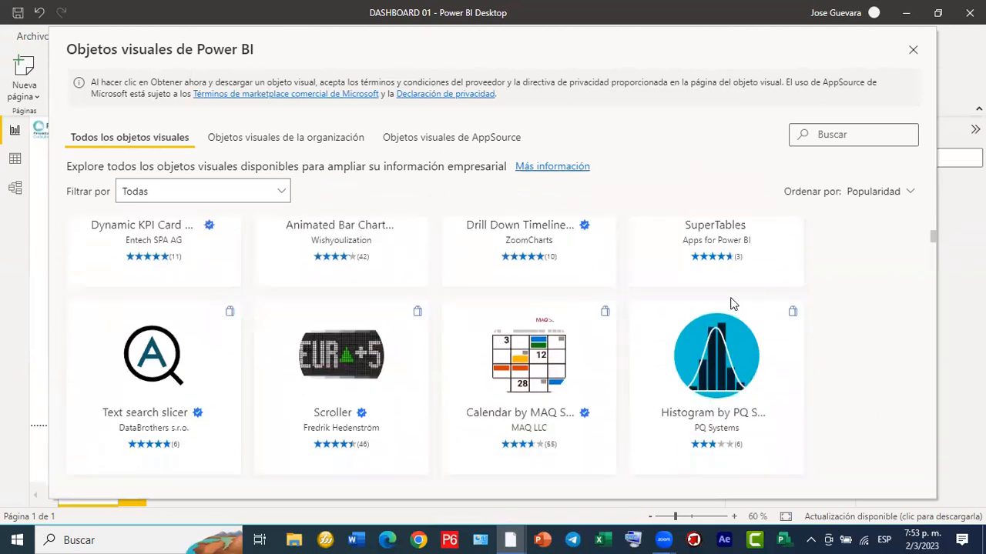
scroll(732, 305, down, 1)
scroll(732, 304, down, 1)
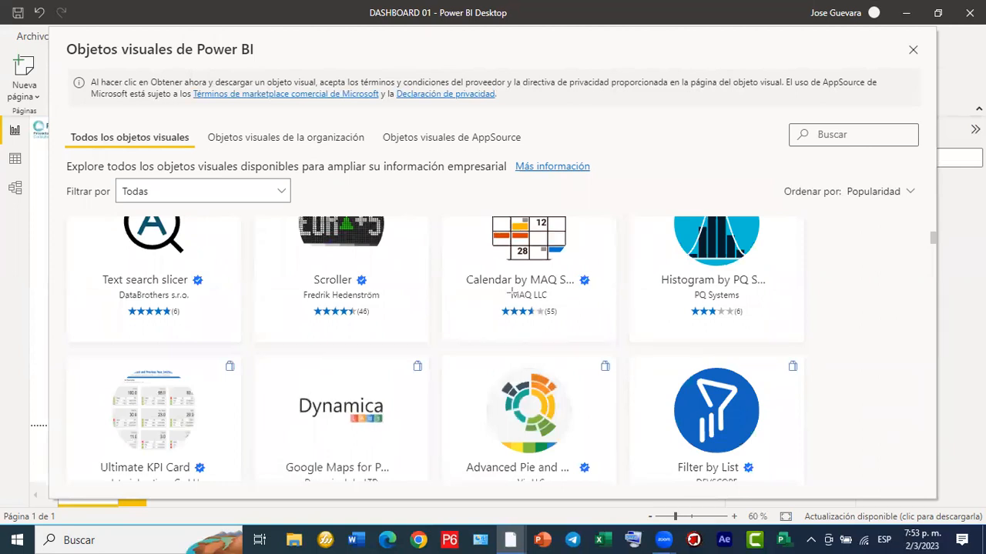
drag(509, 290, 560, 303)
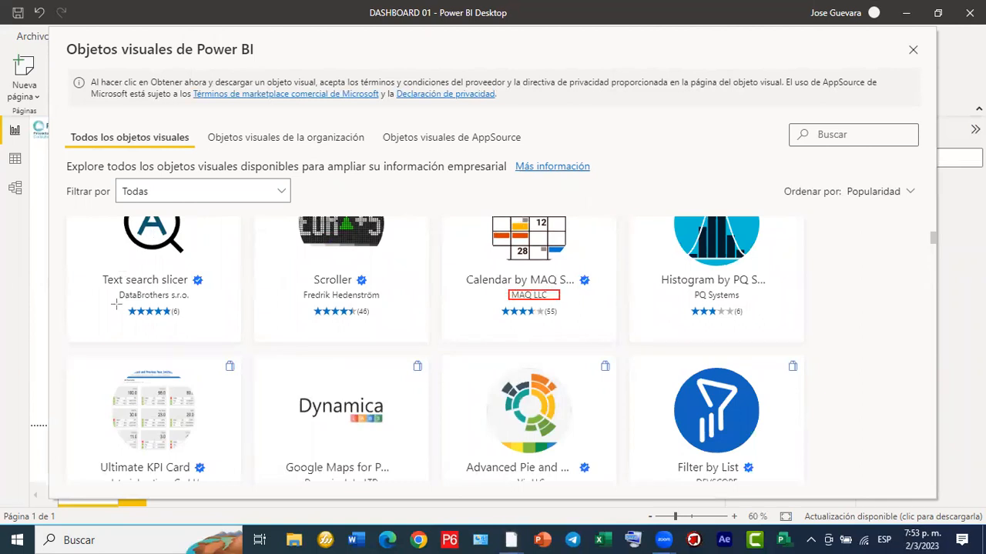
scroll(200, 281, up, 5)
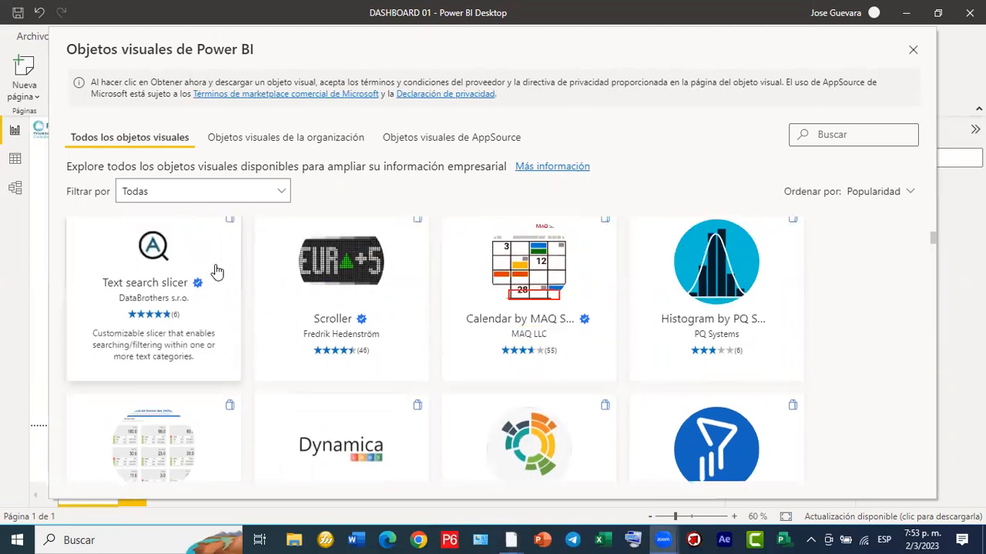
scroll(217, 271, up, 3)
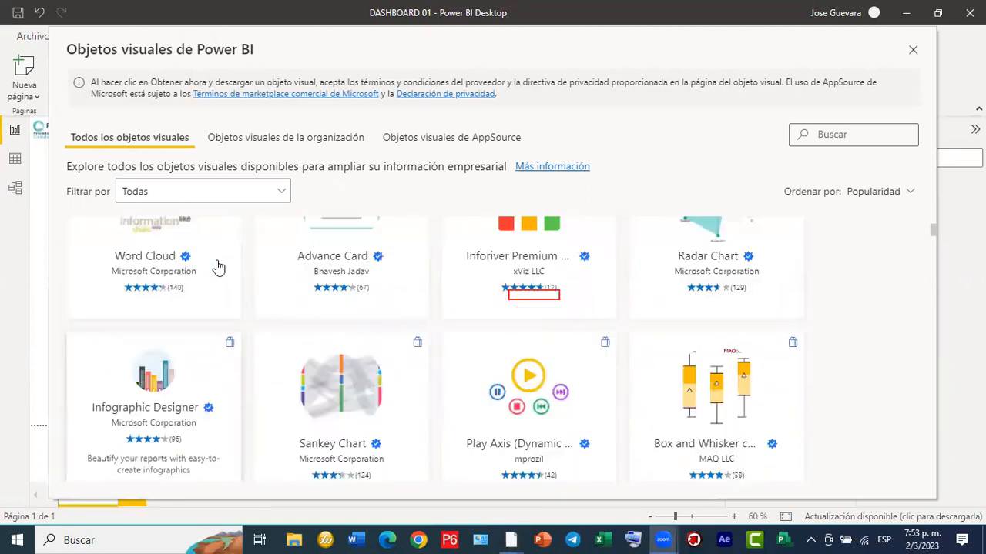
Filter the visuals gallery by Flow, Correlación and Infografía in turn, and set the filter back to Todas.
click(277, 193)
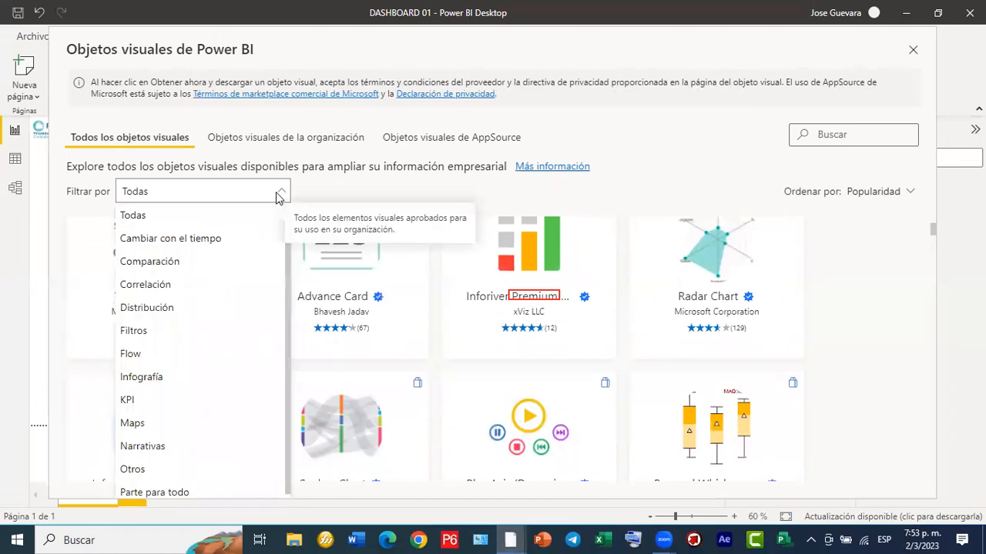
click(134, 355)
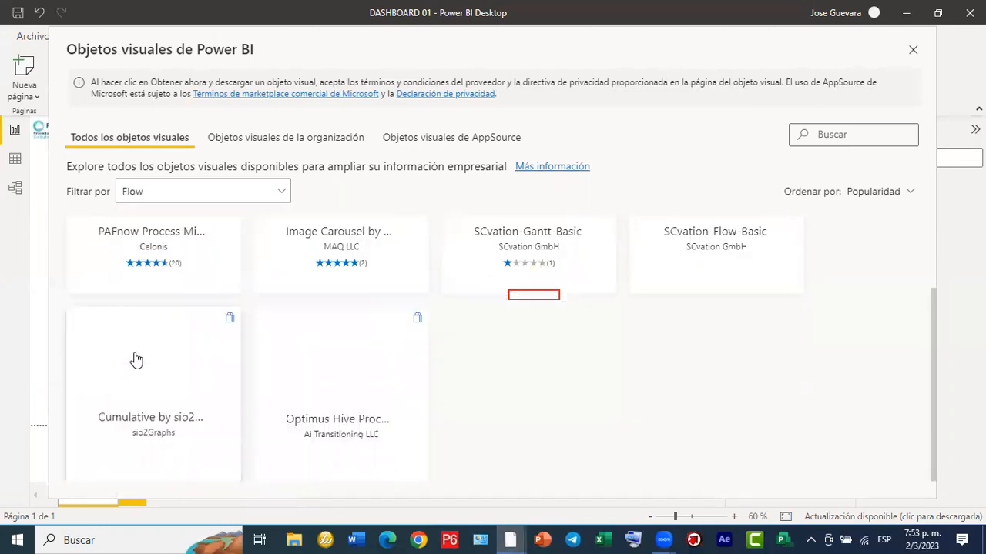
click(277, 193)
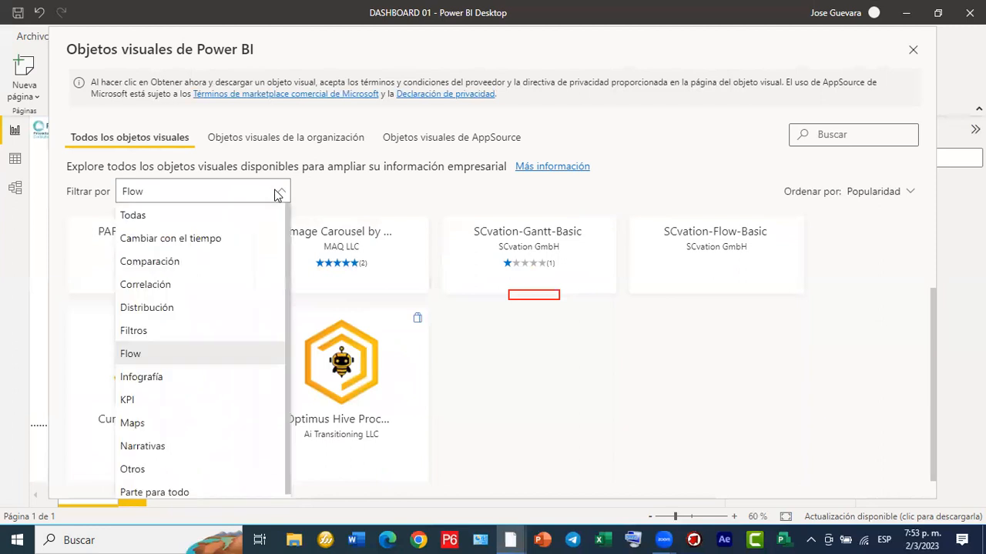
click(171, 286)
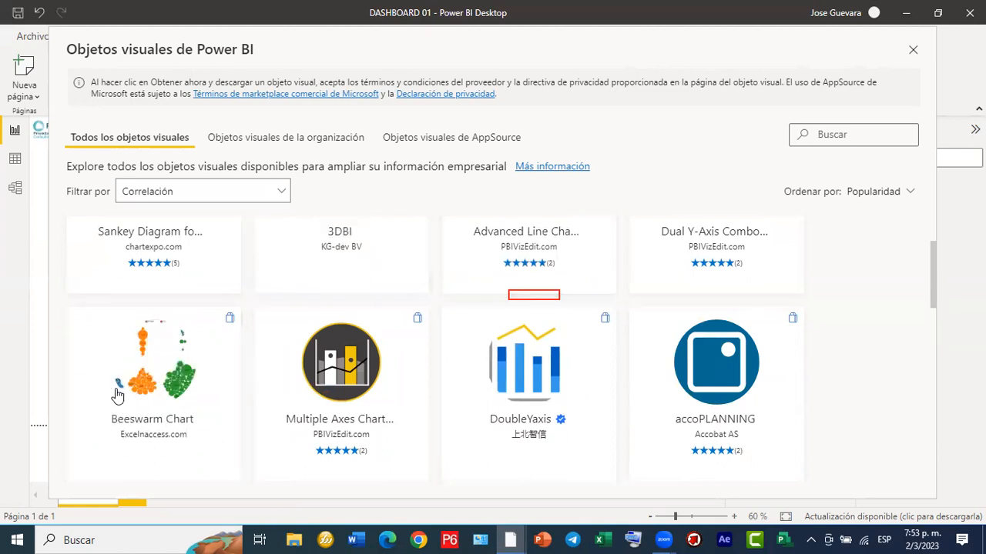
click(280, 193)
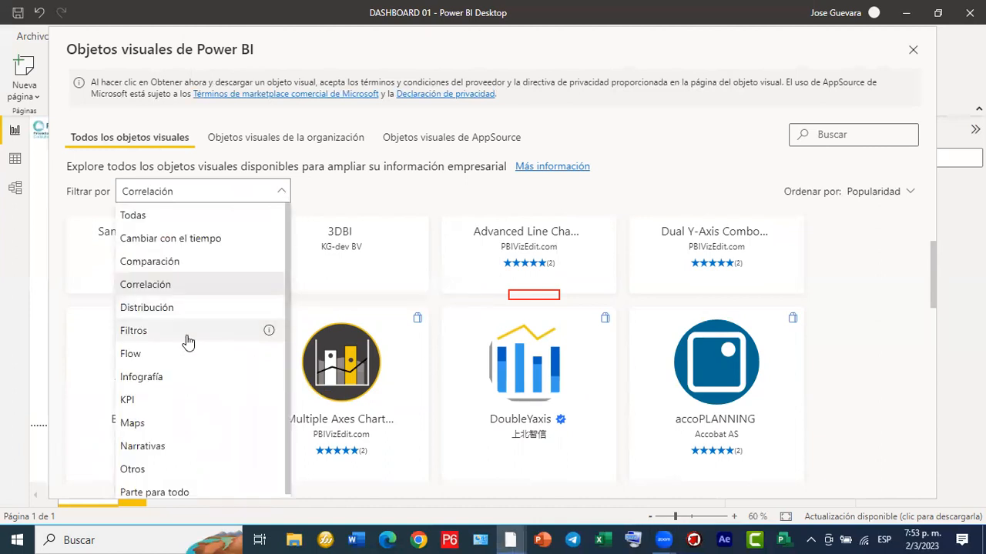
click(164, 376)
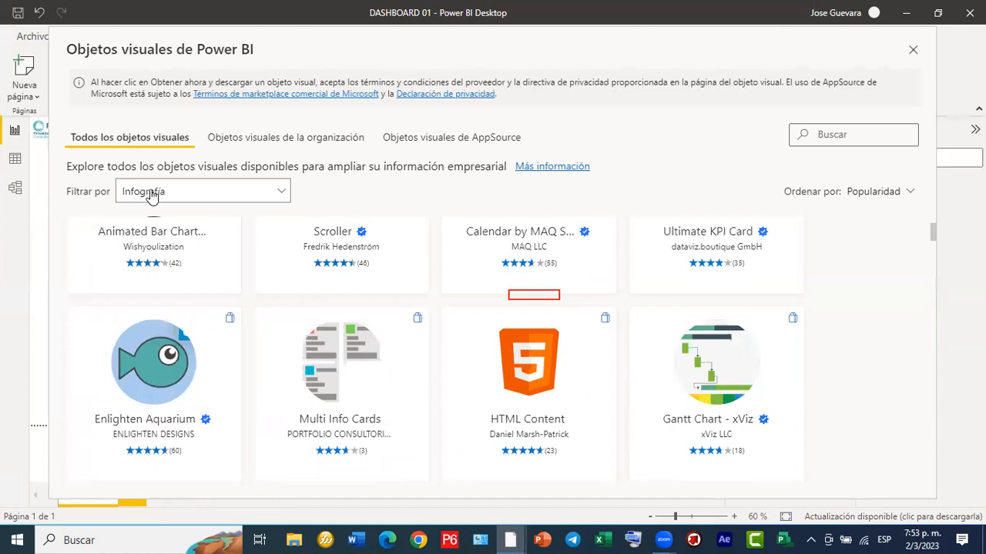
click(282, 193)
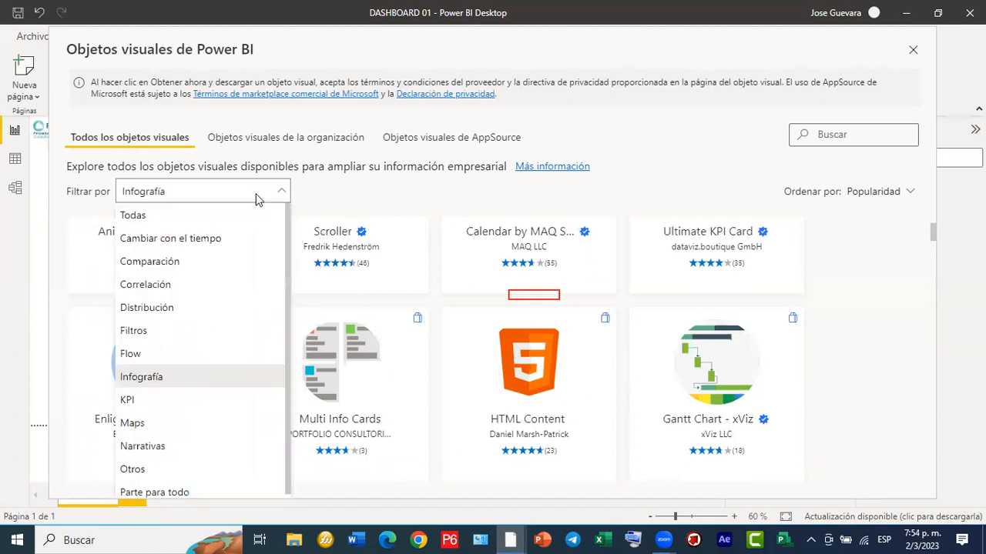
click(132, 215)
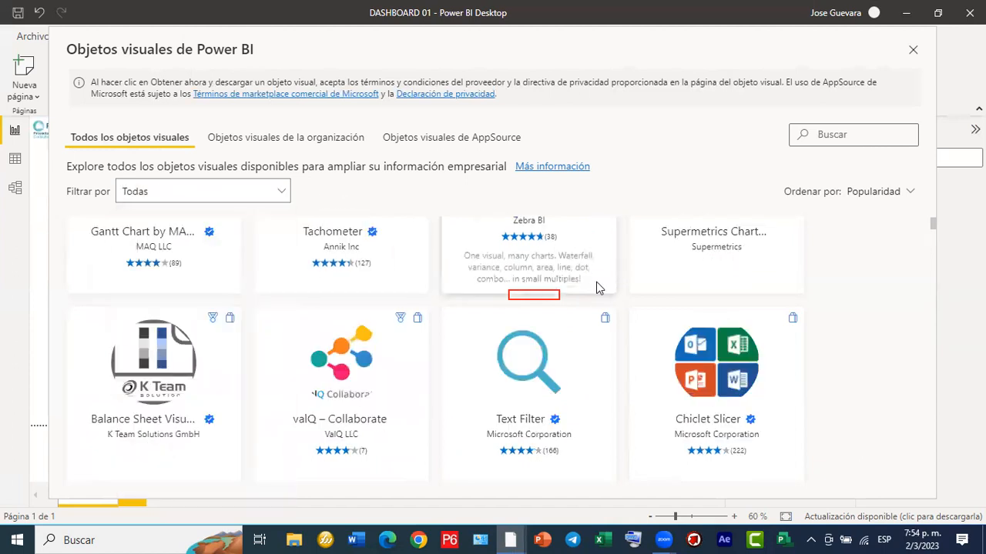
Browse the popularity-sorted custom visuals in the gallery, from the Gantt and slicer visuals to the KPI and chart visuals, and close it.
scroll(726, 297, down, 1)
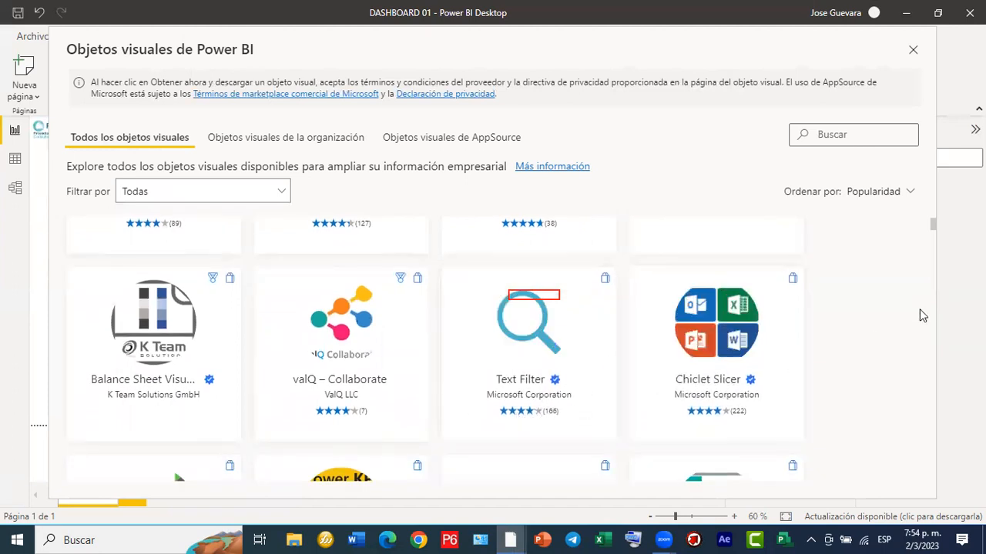
scroll(917, 324, down, 2)
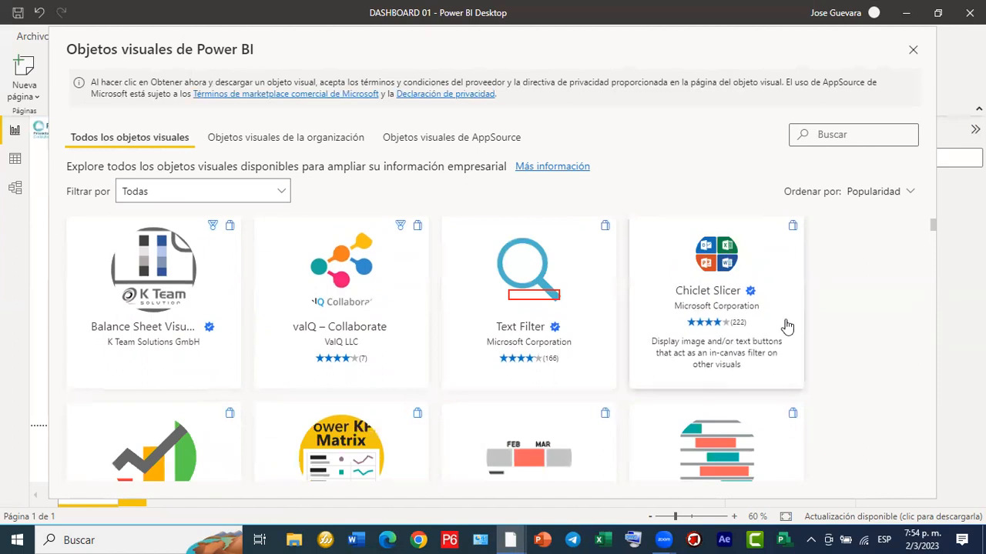
scroll(822, 328, down, 2)
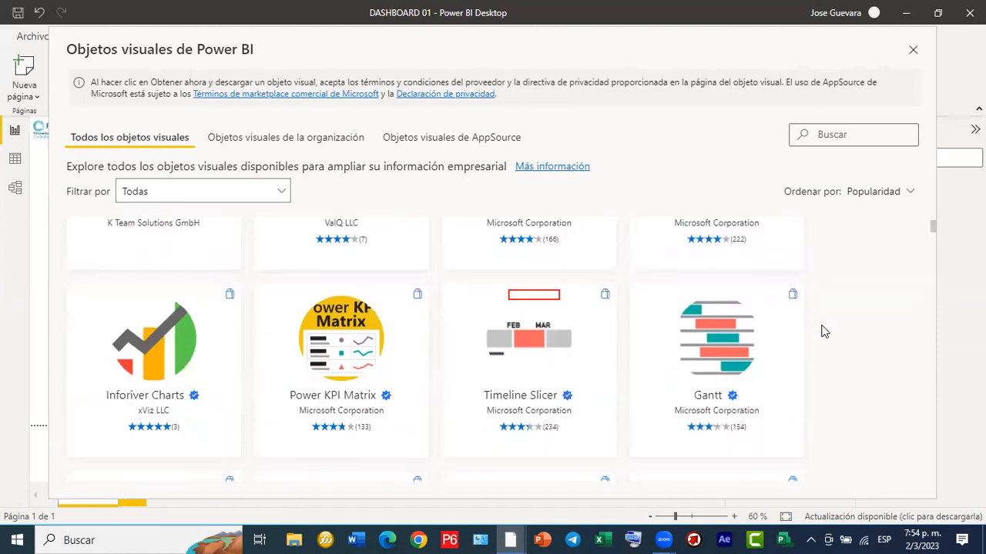
scroll(806, 353, down, 2)
scroll(805, 355, down, 1)
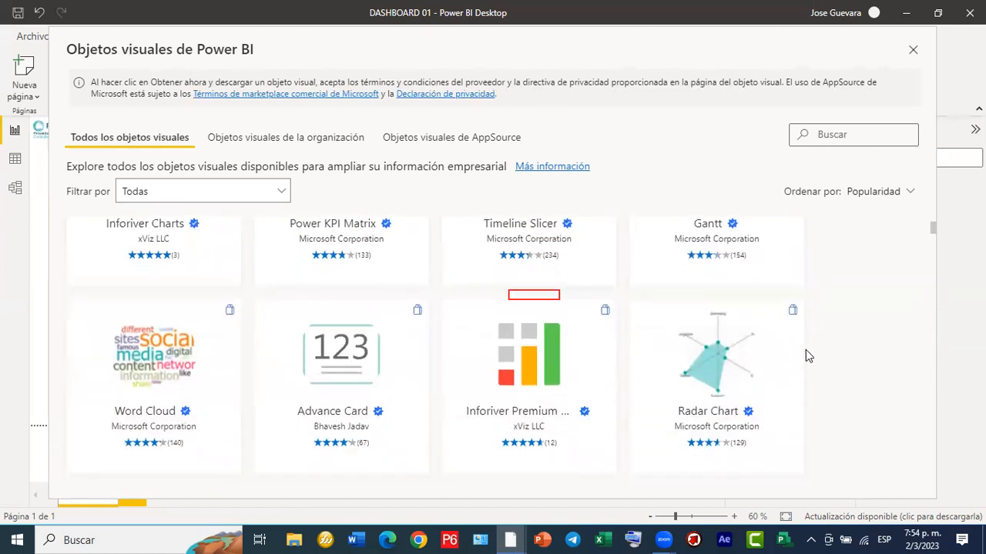
scroll(806, 356, down, 2)
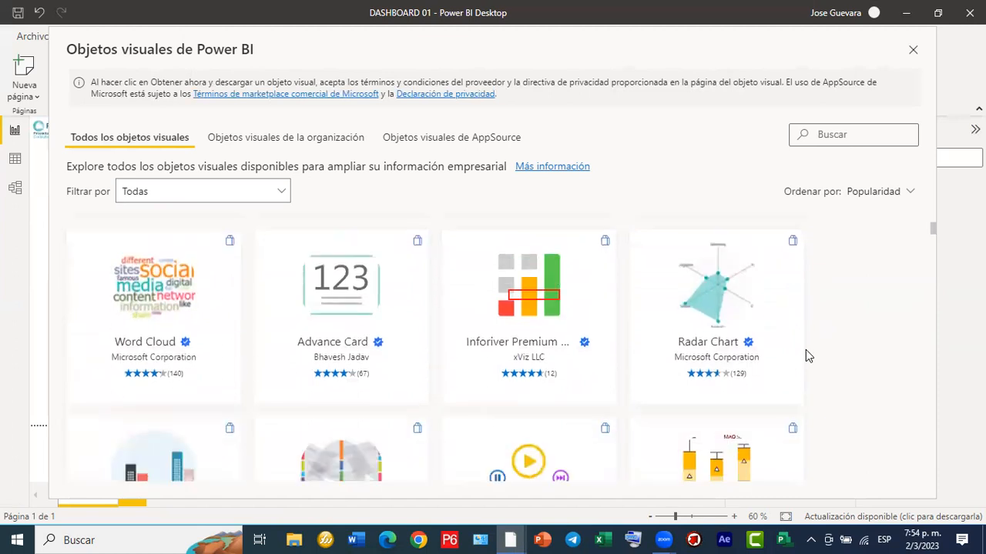
scroll(805, 356, down, 1)
scroll(807, 356, down, 2)
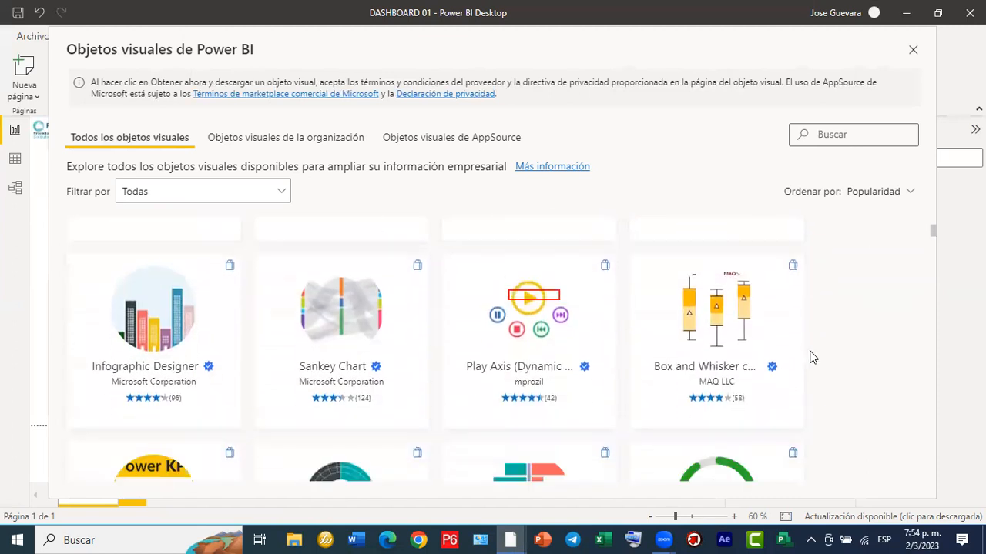
scroll(813, 357, down, 1)
scroll(815, 358, up, 3)
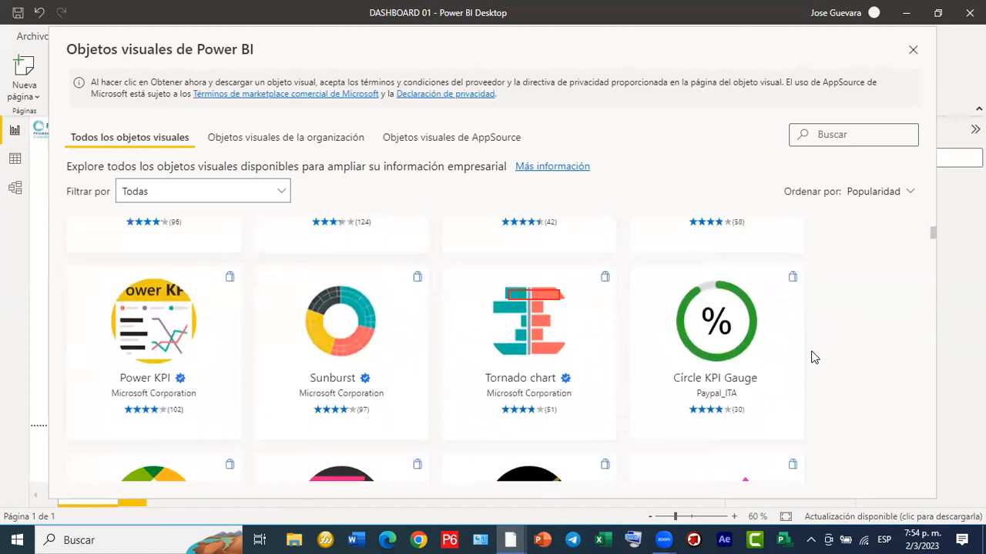
scroll(812, 357, down, 5)
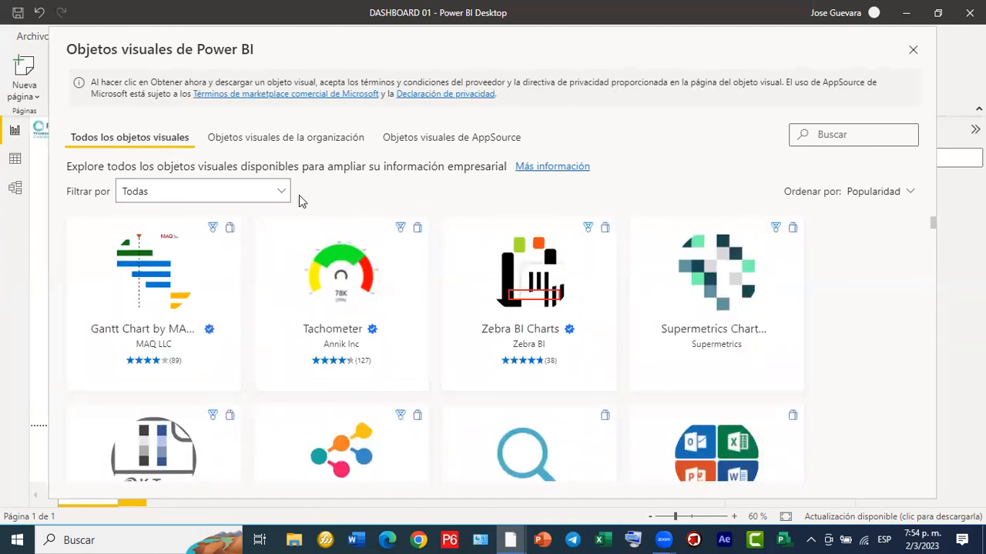
click(913, 52)
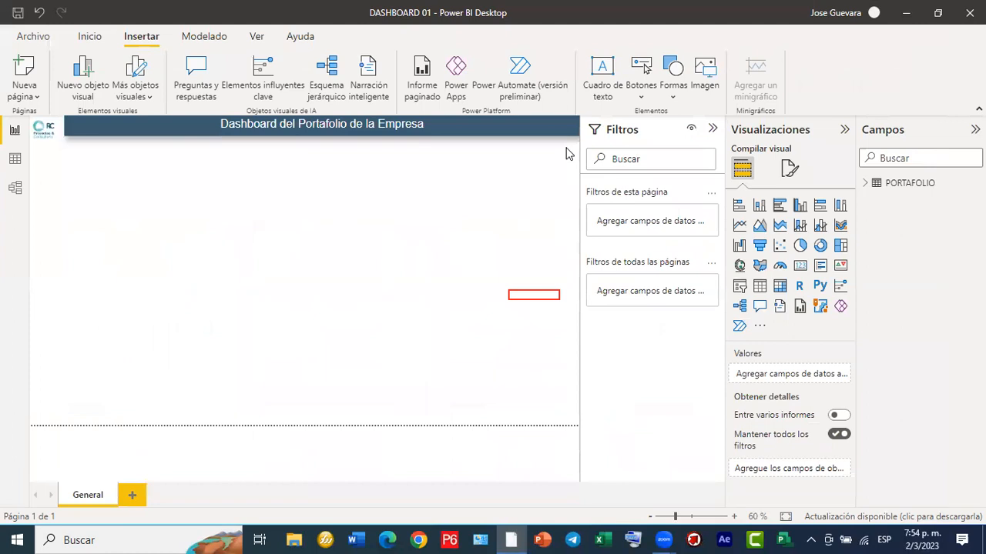
Collapse the Filtros pane to give the report canvas more width.
mouse_move(726, 187)
mouse_down()
mouse_move(818, 225)
mouse_move(857, 348)
mouse_up()
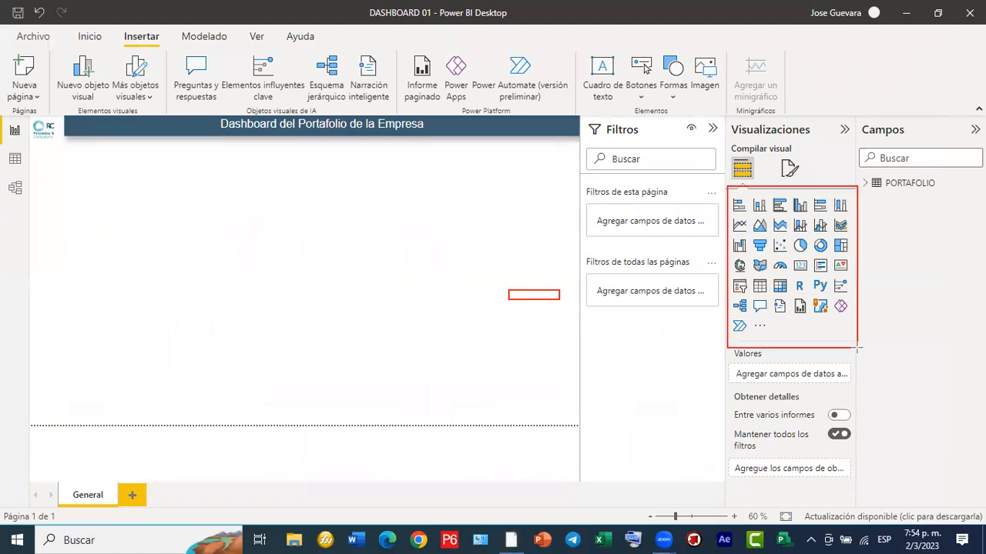
click(370, 110)
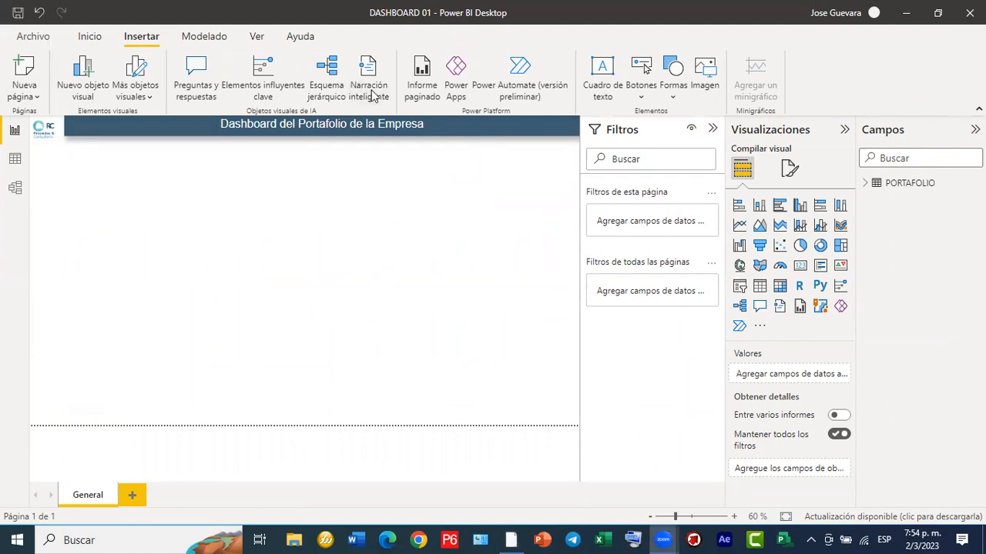
click(712, 129)
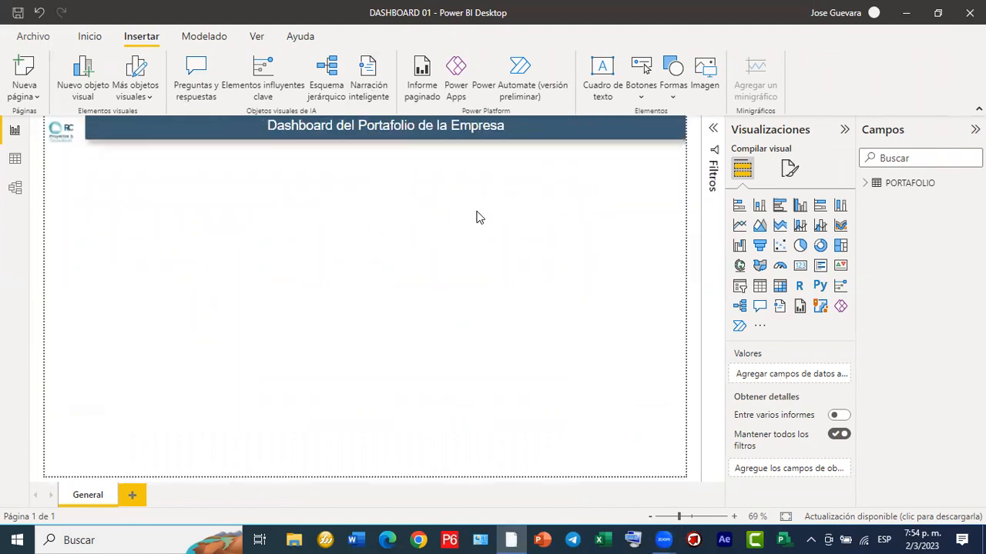
Expand the PORTAFOLIO table's fields and widen the Campos pane so that more of the field names can be read.
click(868, 185)
scroll(891, 267, down, 3)
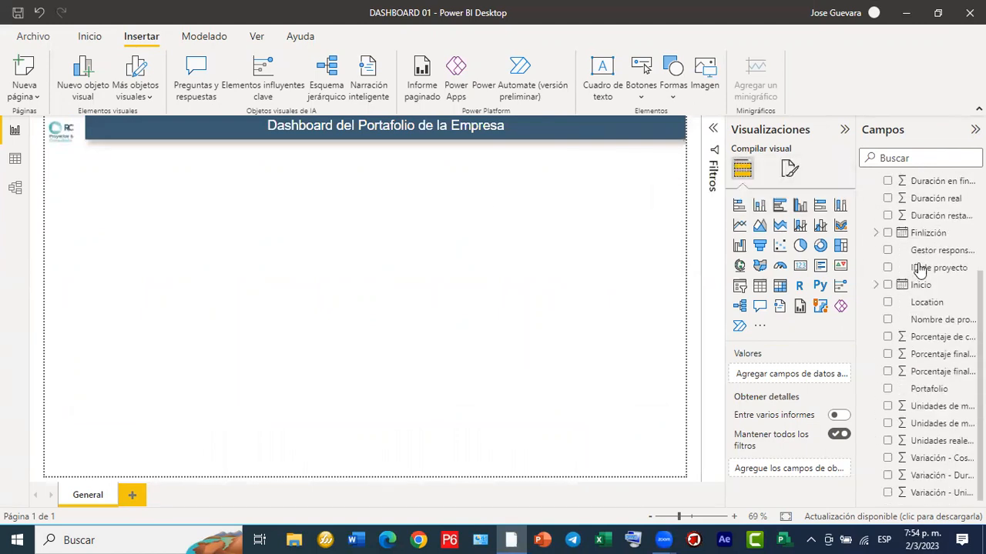
scroll(919, 266, up, 3)
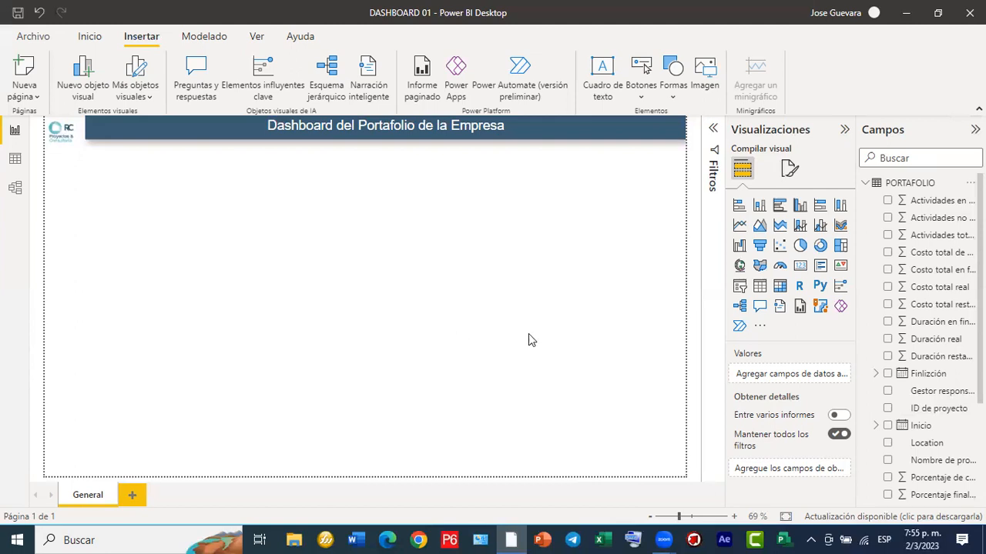
drag(857, 162, 824, 162)
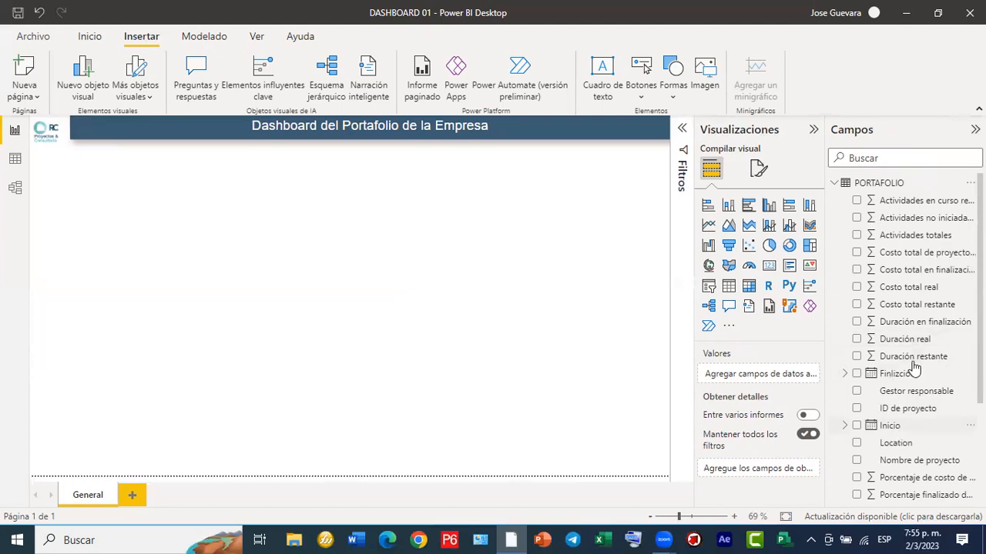
scroll(914, 308, down, 3)
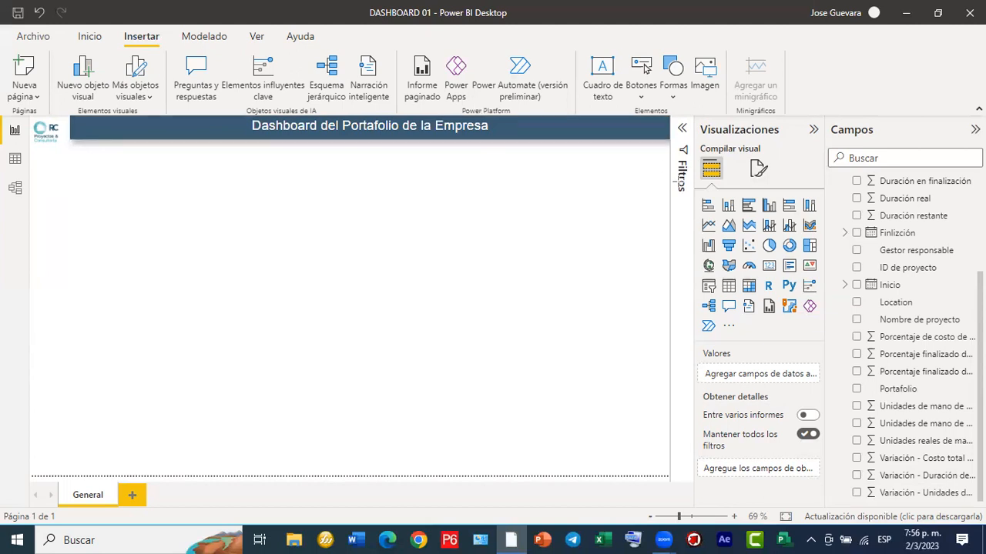
drag(694, 184, 839, 347)
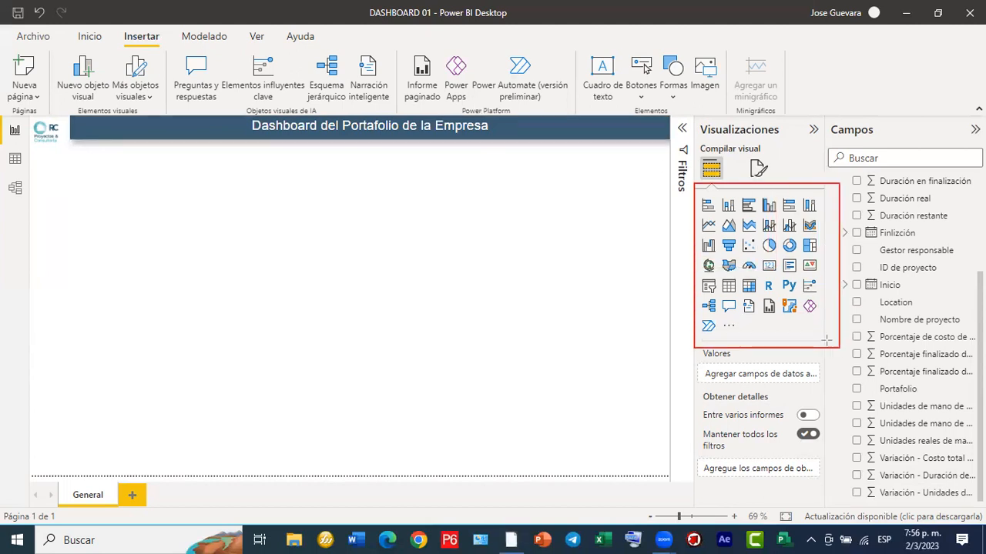
drag(691, 275, 721, 297)
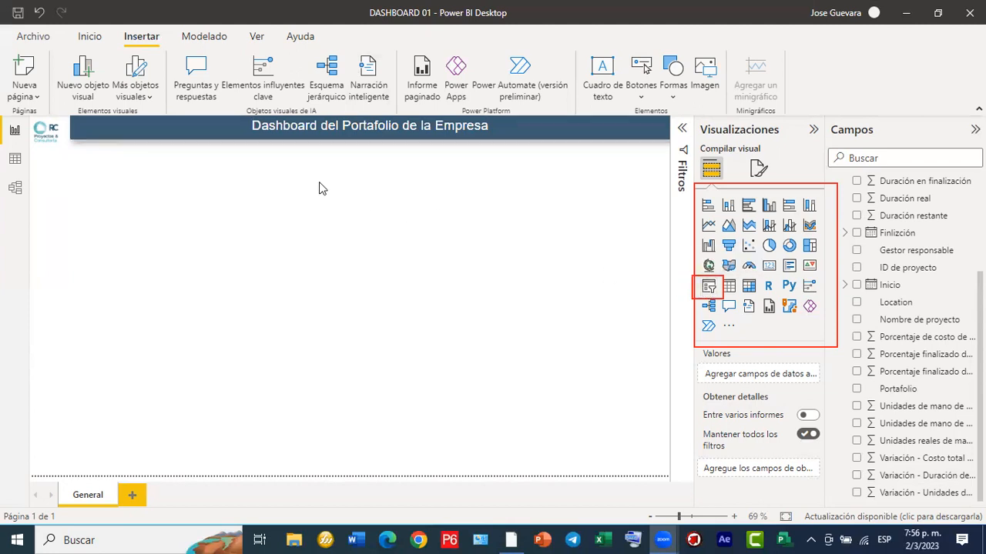
click(364, 144)
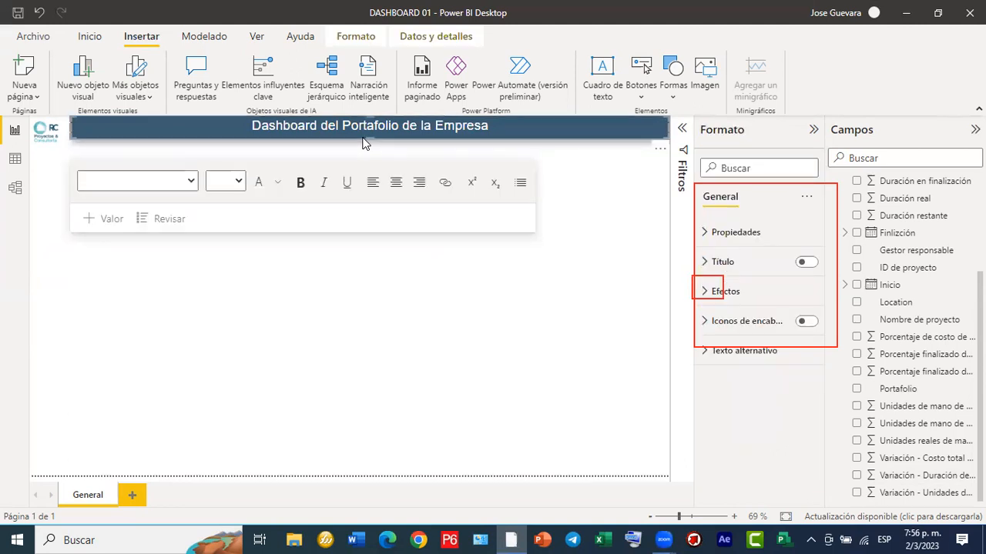
click(308, 265)
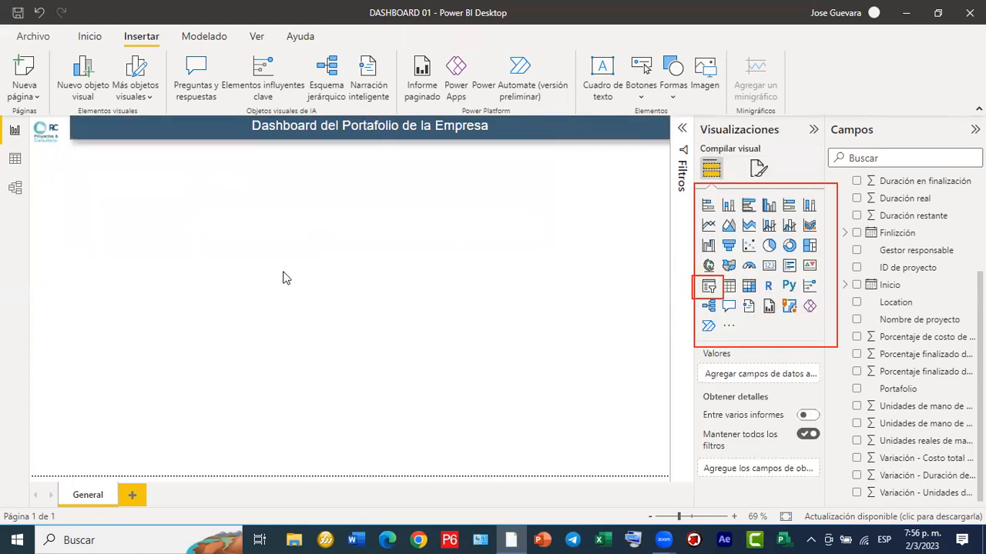
Insert an empty slicer on the General page and shape it into a tall, narrow box directly below the company logo.
click(709, 288)
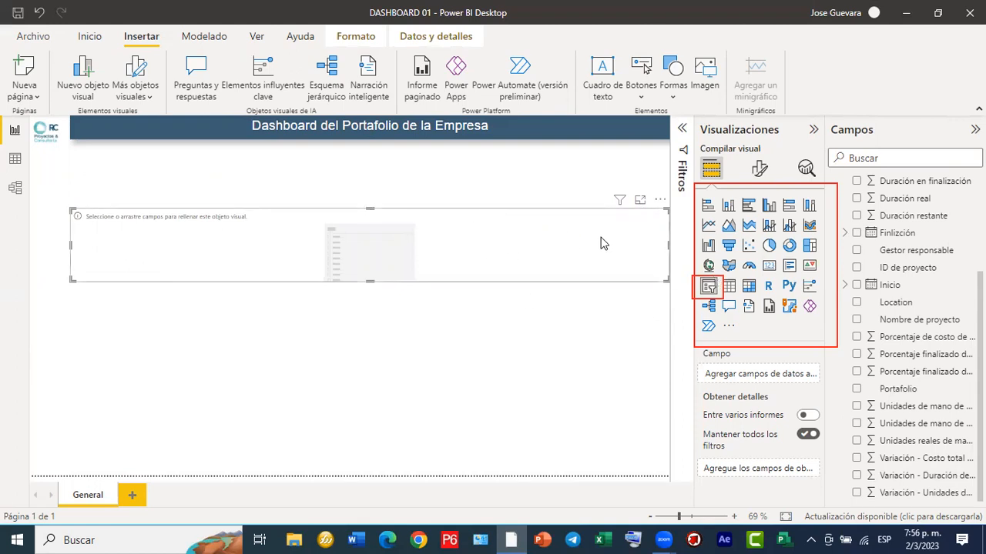
drag(666, 245, 140, 239)
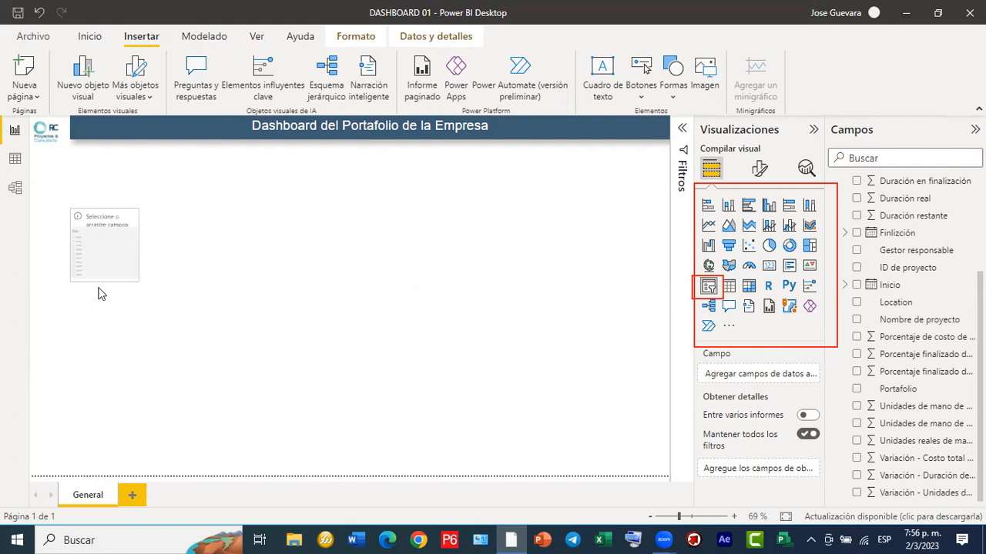
drag(106, 286, 91, 389)
drag(117, 223, 77, 166)
drag(102, 241, 131, 244)
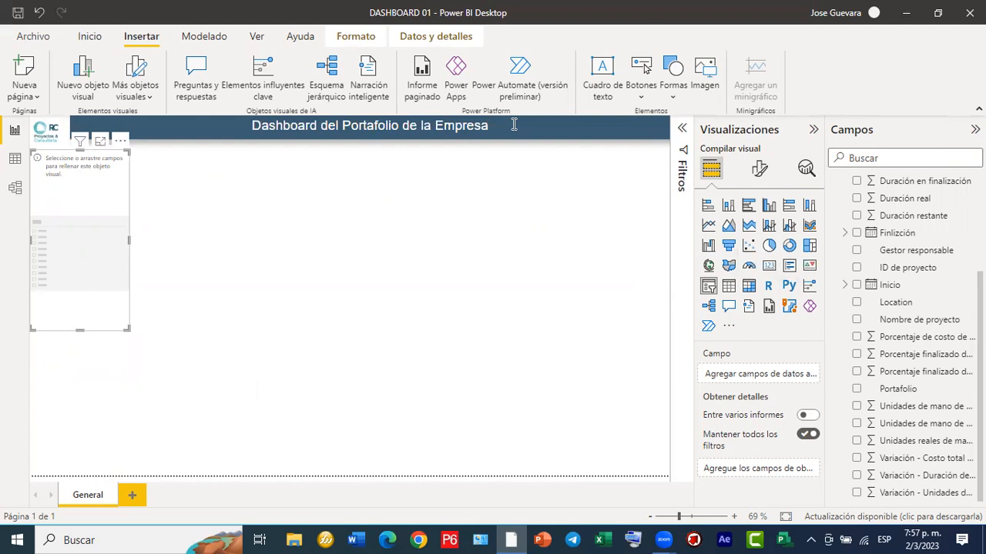
Assign the Portafolio field to the slicer and shorten its box to fit the list of options.
mouse_move(323, 158)
mouse_down()
mouse_move(103, 205)
mouse_move(341, 294)
mouse_move(693, 360)
mouse_up()
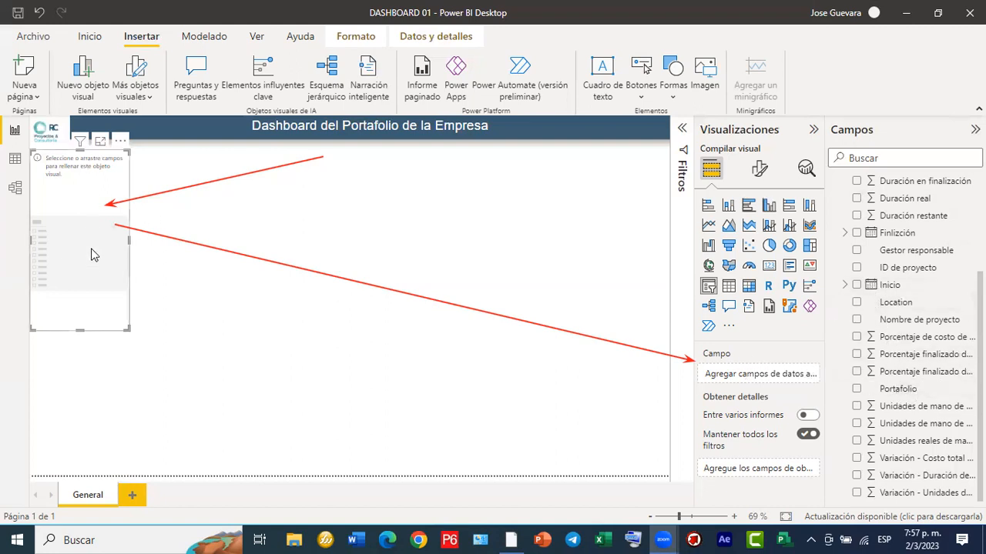
click(941, 391)
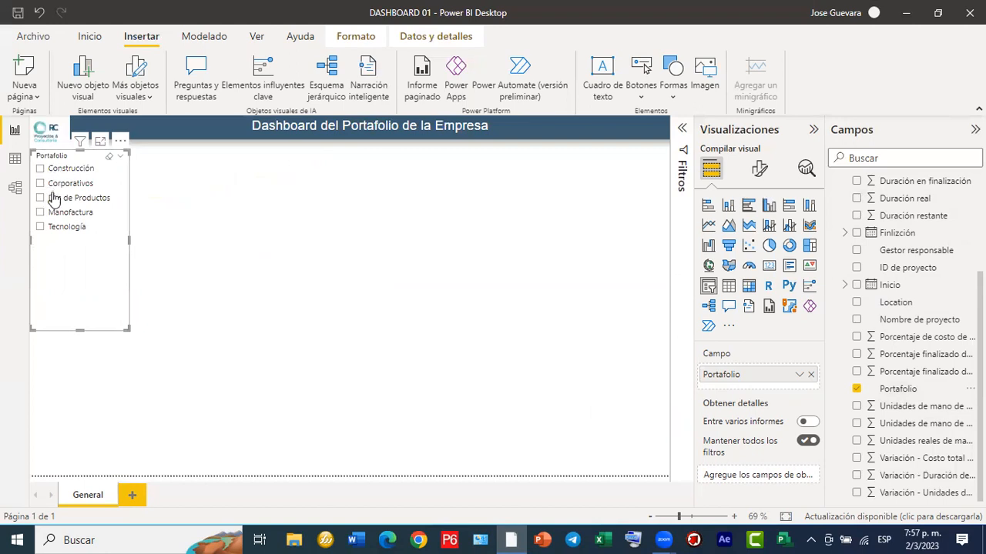
drag(77, 330, 78, 237)
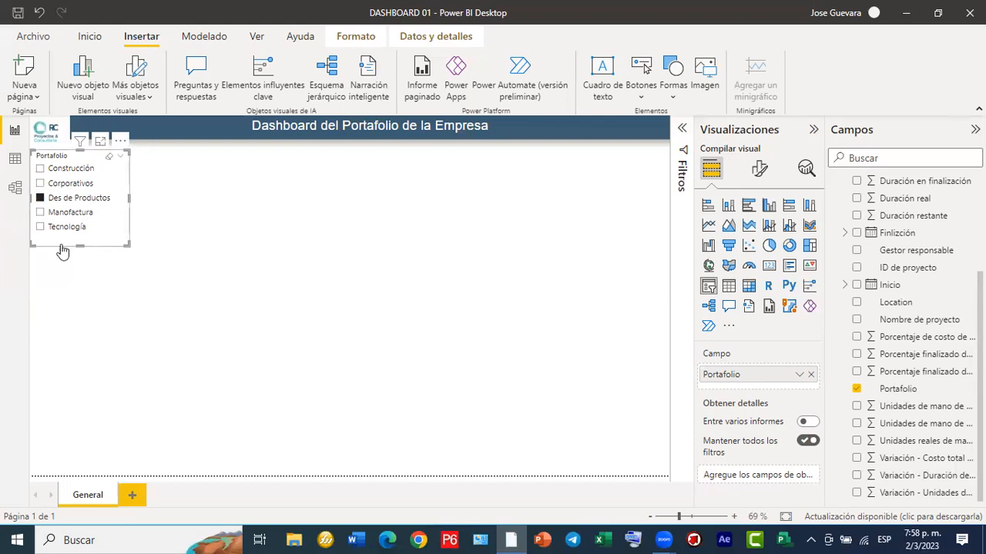
Try single and multiple selections in the Portafolio slicer, including Corporativos together with Tecnología, and clear the selection.
click(45, 230)
ctrl+click(41, 184)
ctrl+click(40, 225)
click(40, 185)
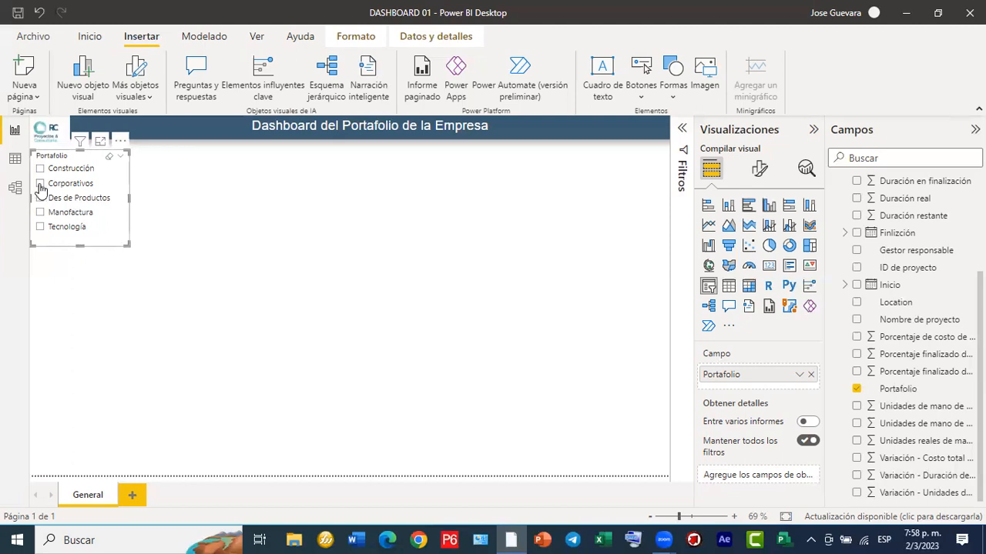
click(66, 228)
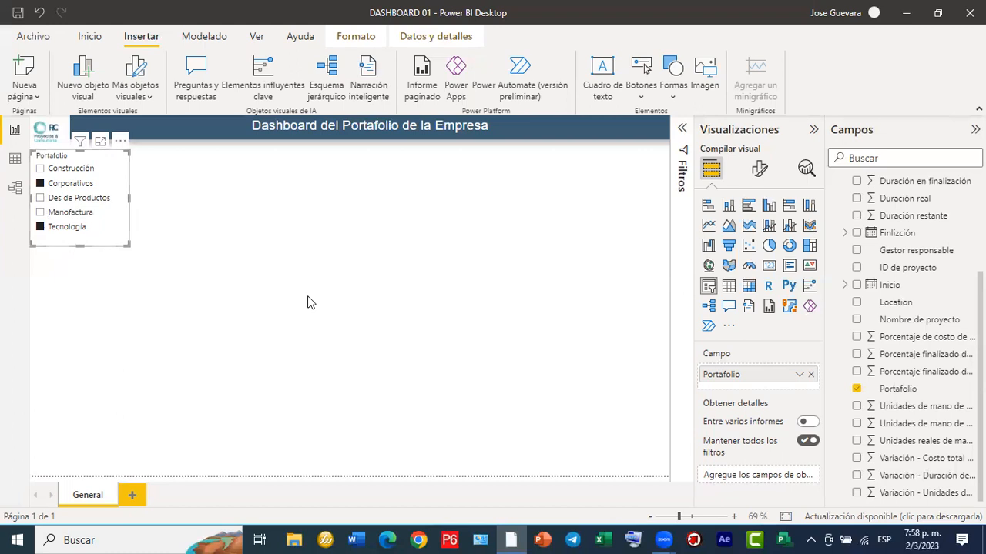
click(70, 229)
drag(226, 164, 658, 183)
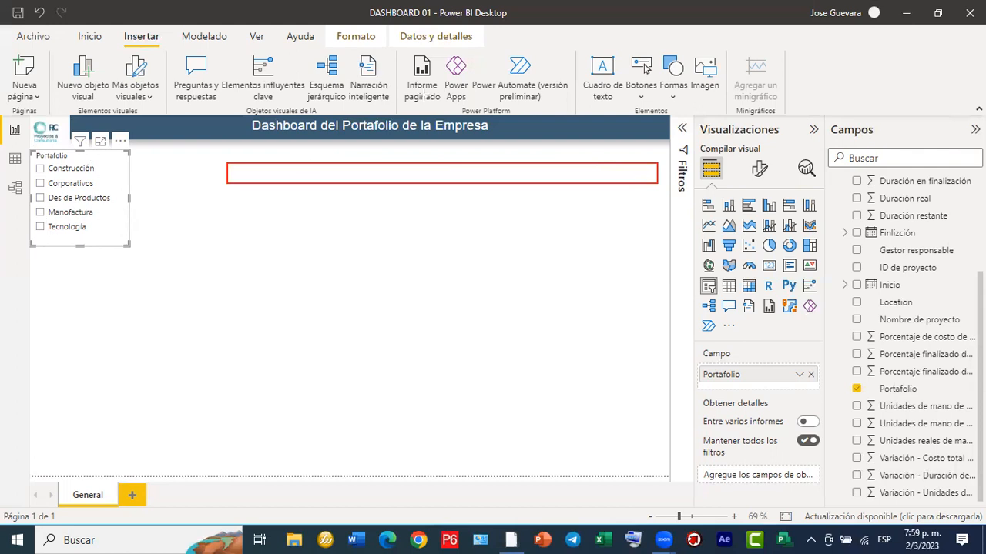
drag(142, 155, 143, 284)
mouse_move(237, 203)
mouse_down()
mouse_move(339, 211)
mouse_move(656, 202)
mouse_up()
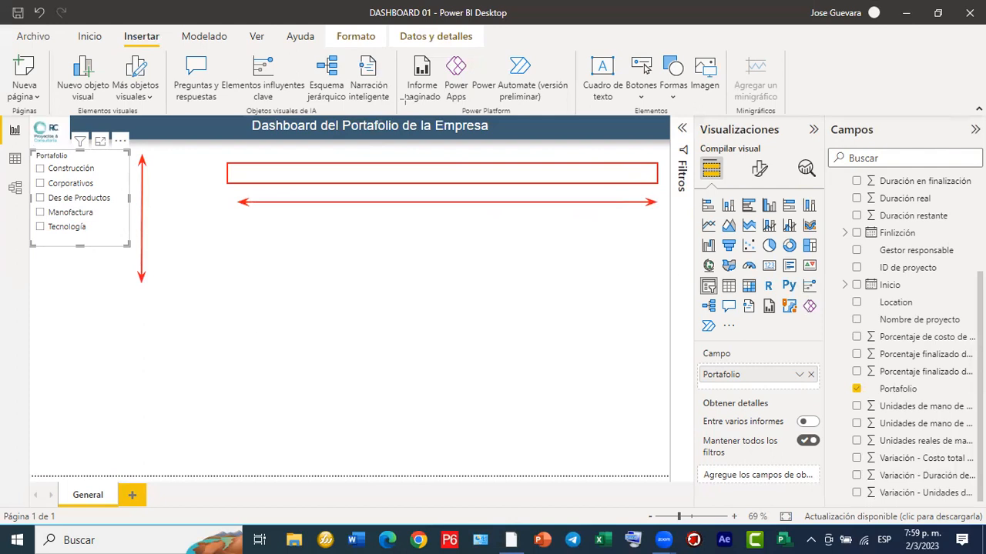
mouse_move(226, 163)
mouse_down()
mouse_move(288, 178)
mouse_move(358, 170)
mouse_move(379, 184)
mouse_move(461, 183)
mouse_up()
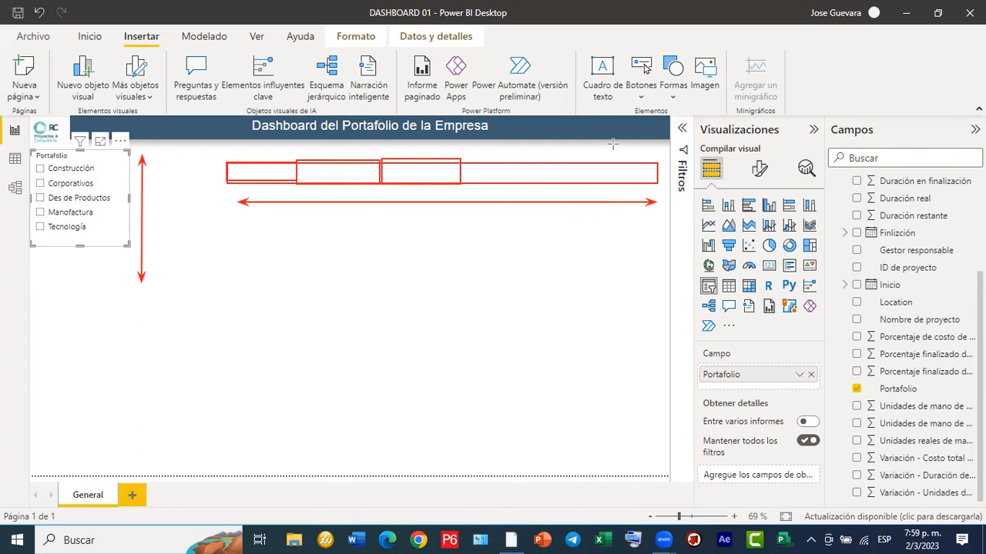
click(814, 101)
click(292, 124)
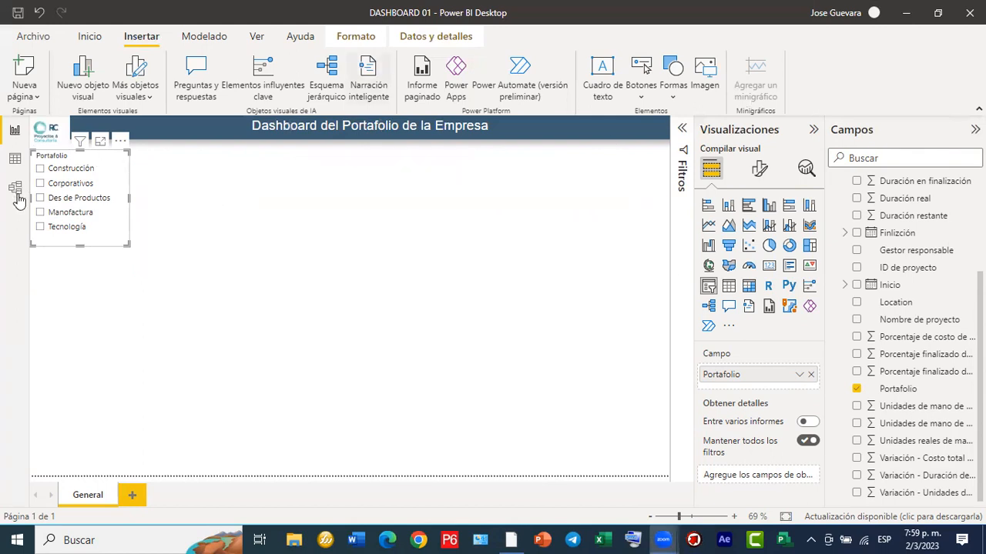
click(77, 202)
click(108, 205)
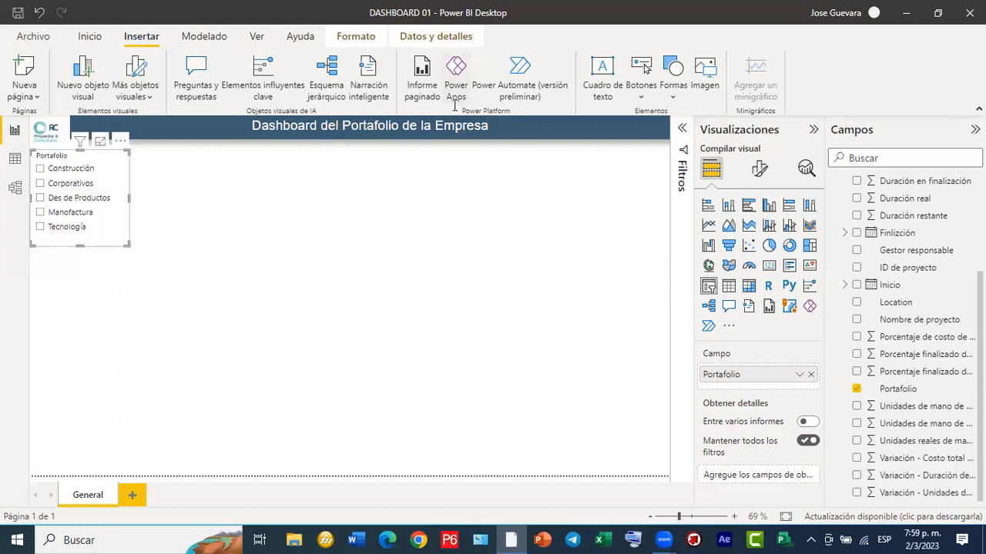
Open the Portafolio slicer's formatting options and compare the visual-specific settings with the general ones.
mouse_move(98, 199)
mouse_down()
mouse_move(514, 188)
mouse_move(751, 168)
mouse_up()
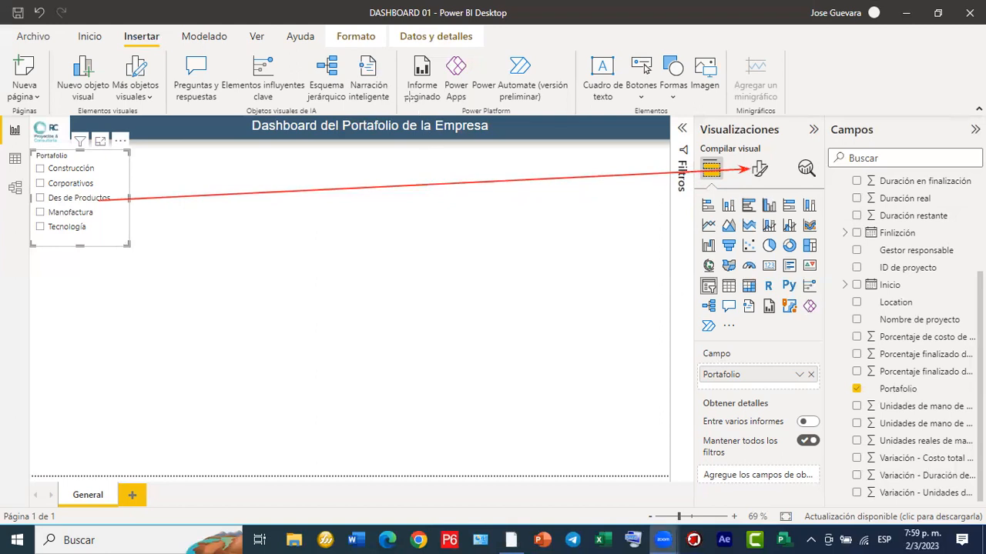
click(761, 169)
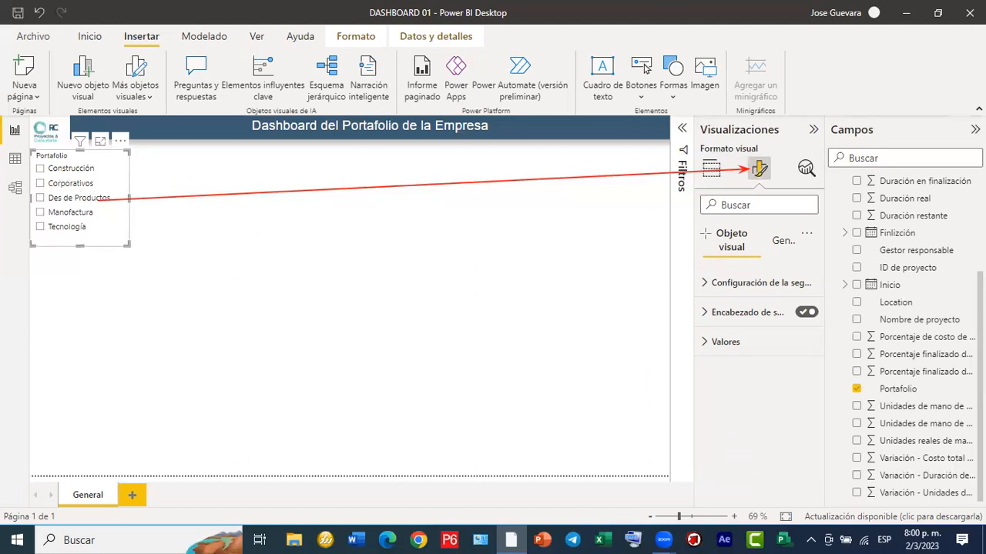
drag(702, 223, 759, 258)
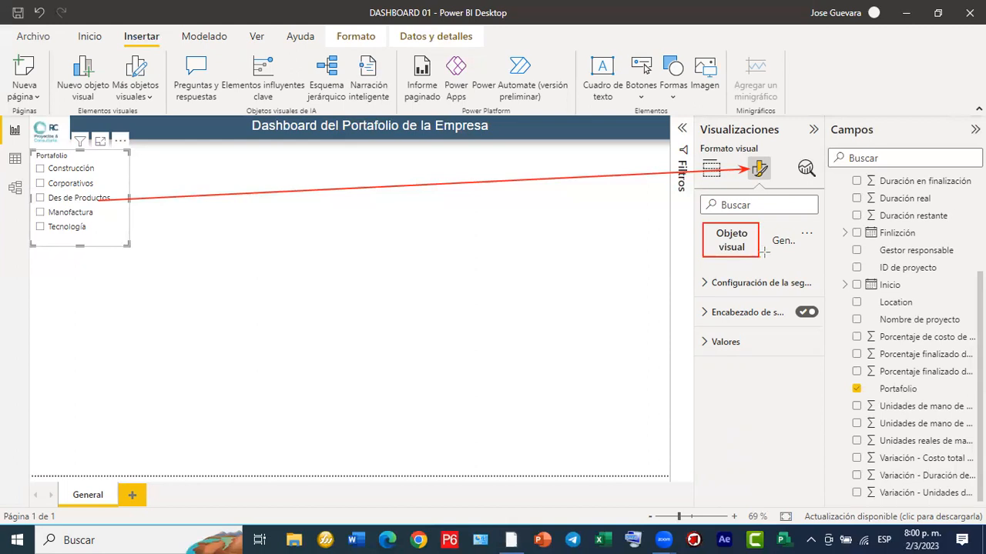
mouse_move(761, 222)
mouse_down()
mouse_move(793, 254)
mouse_move(814, 258)
mouse_up()
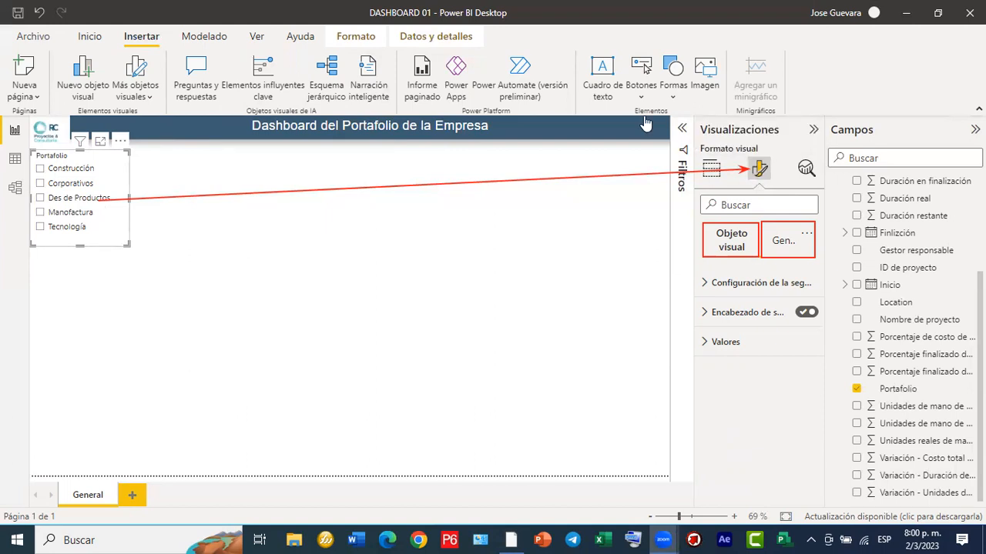
drag(757, 185, 731, 237)
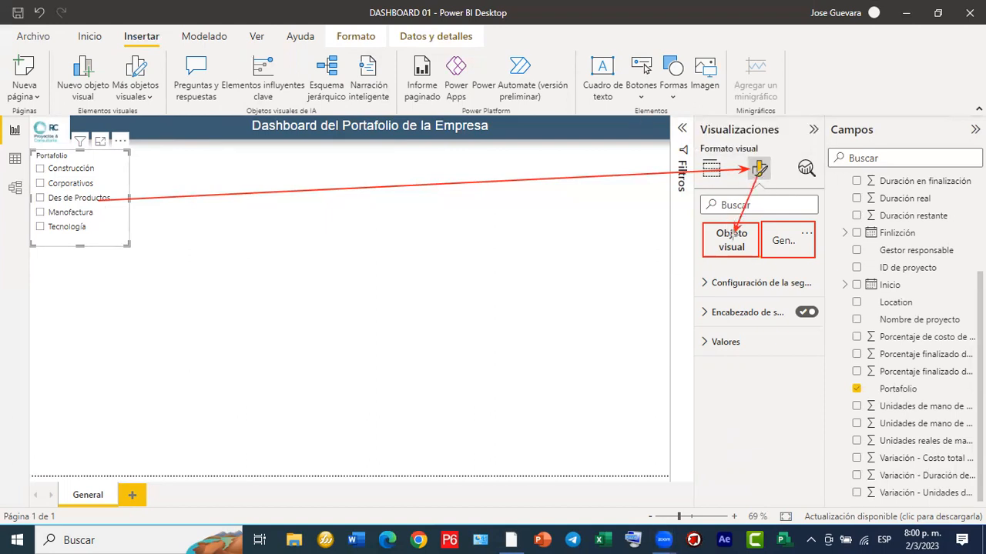
click(396, 101)
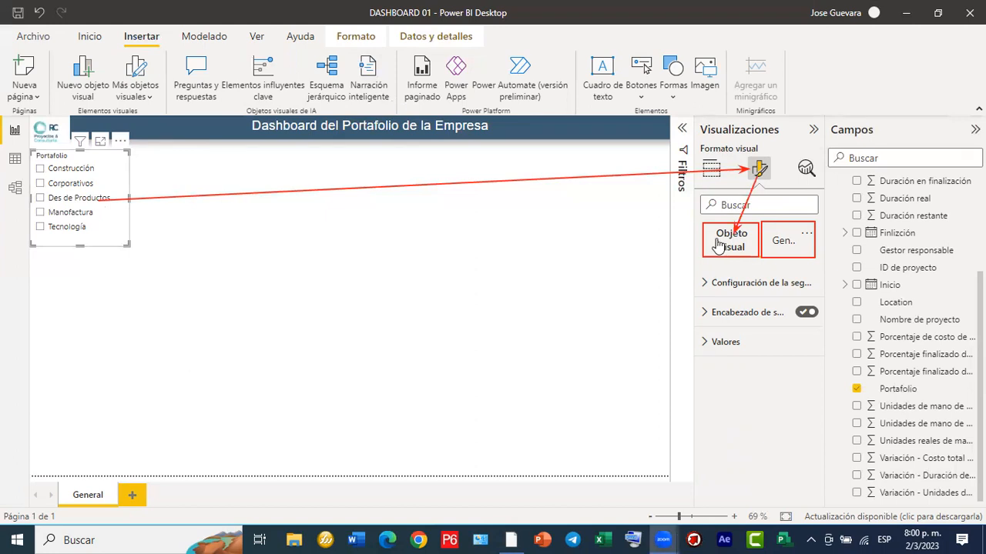
click(718, 242)
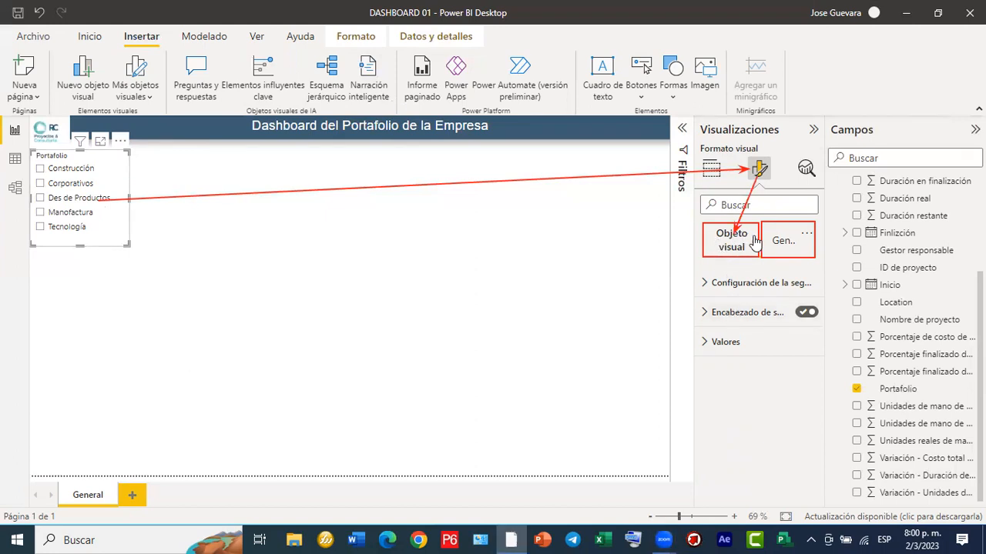
click(789, 253)
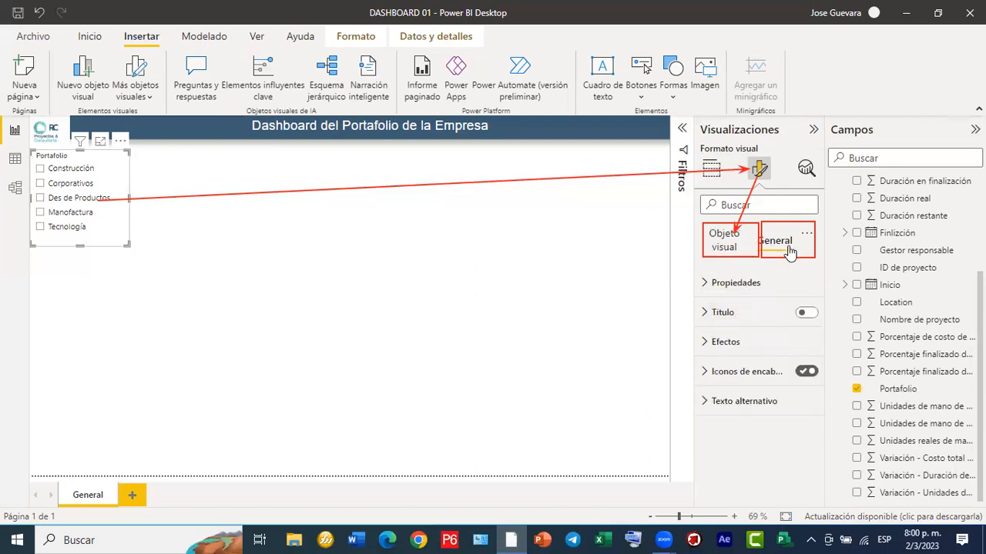
click(745, 256)
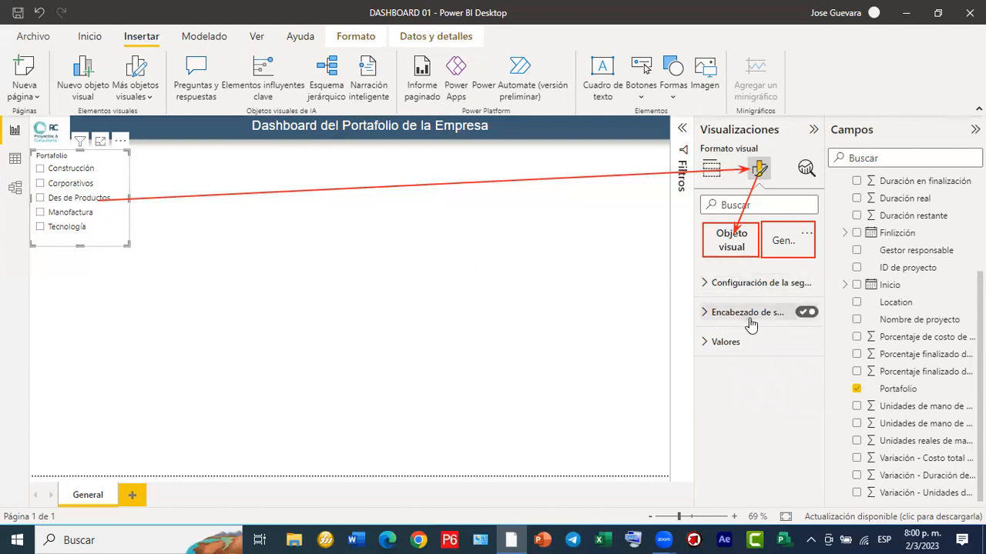
Turn off the Portafolio slicer's header and set its orientation to Horizontal.
click(805, 313)
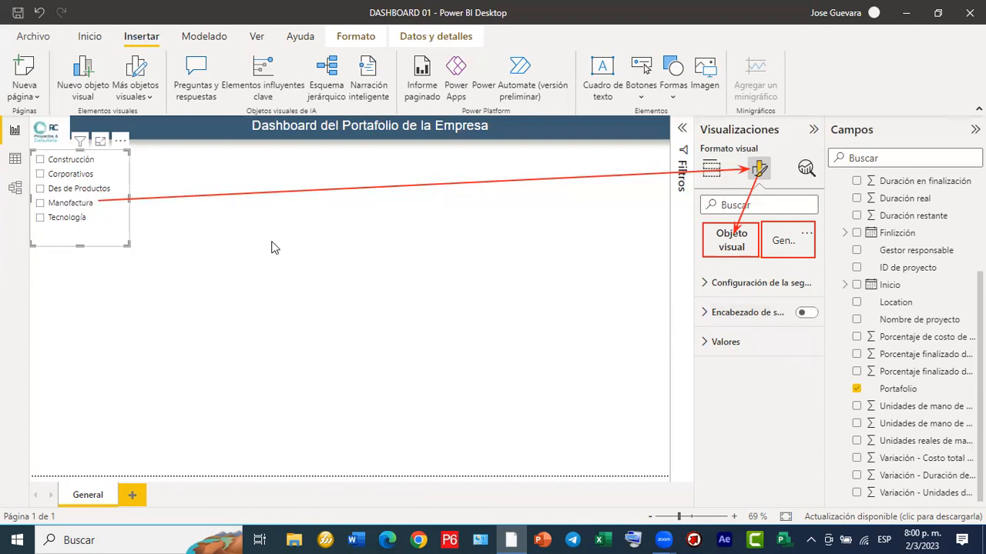
click(764, 285)
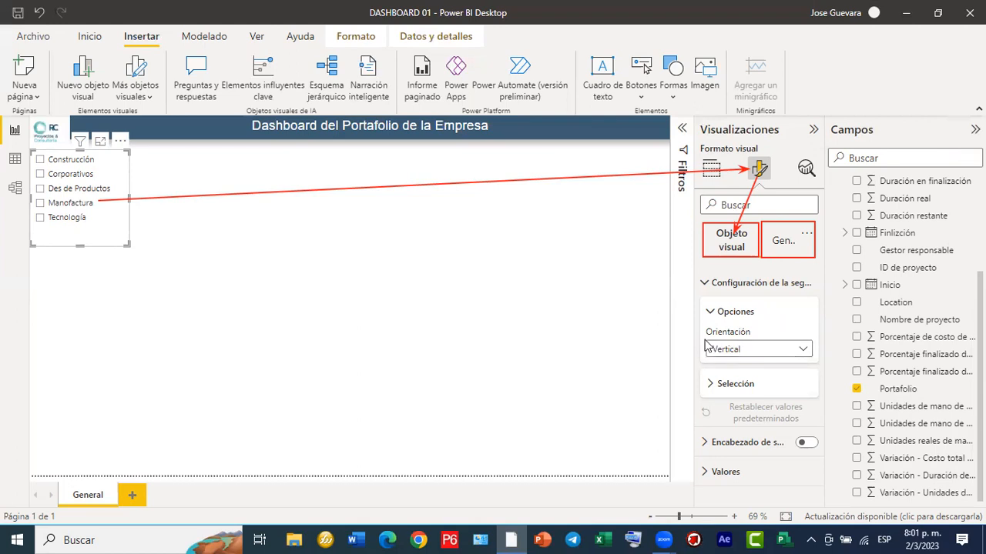
click(805, 351)
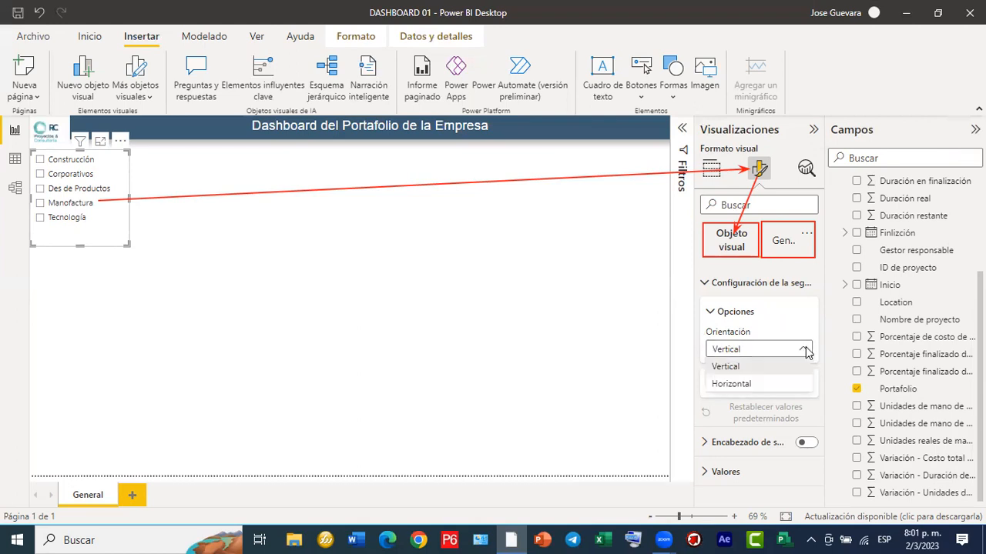
click(737, 384)
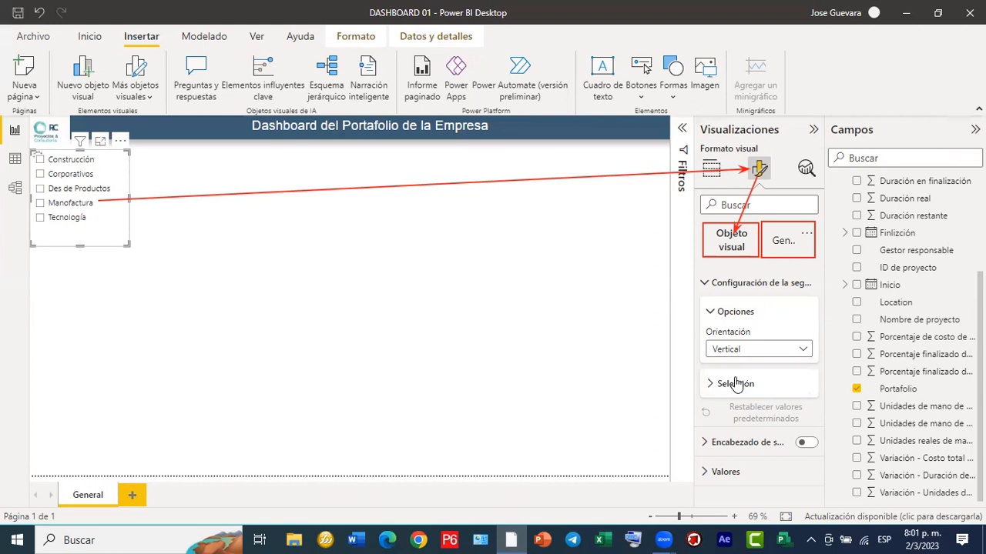
Stretch the slicer into a single-row strip across the full page width and move it up directly beneath the title banner.
drag(128, 197, 666, 225)
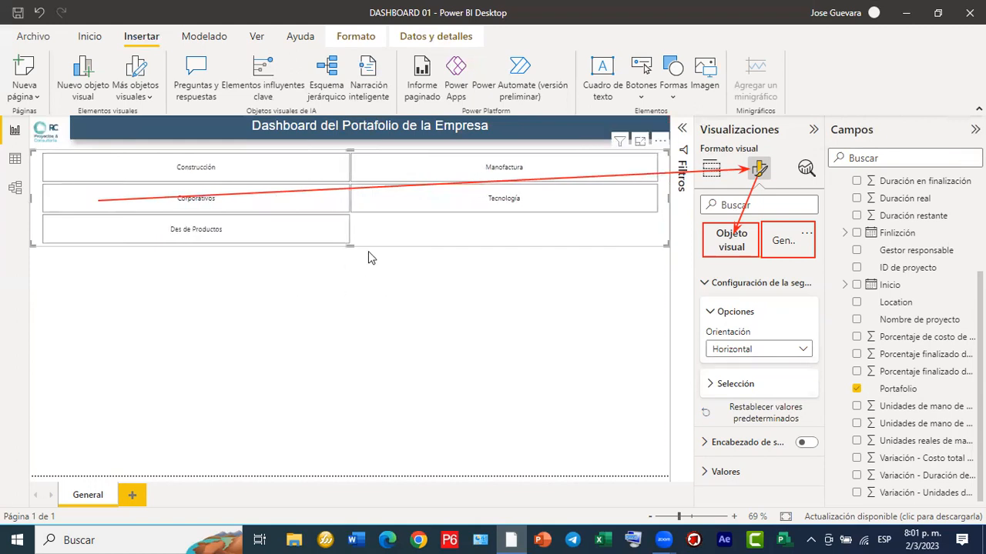
drag(347, 246, 350, 178)
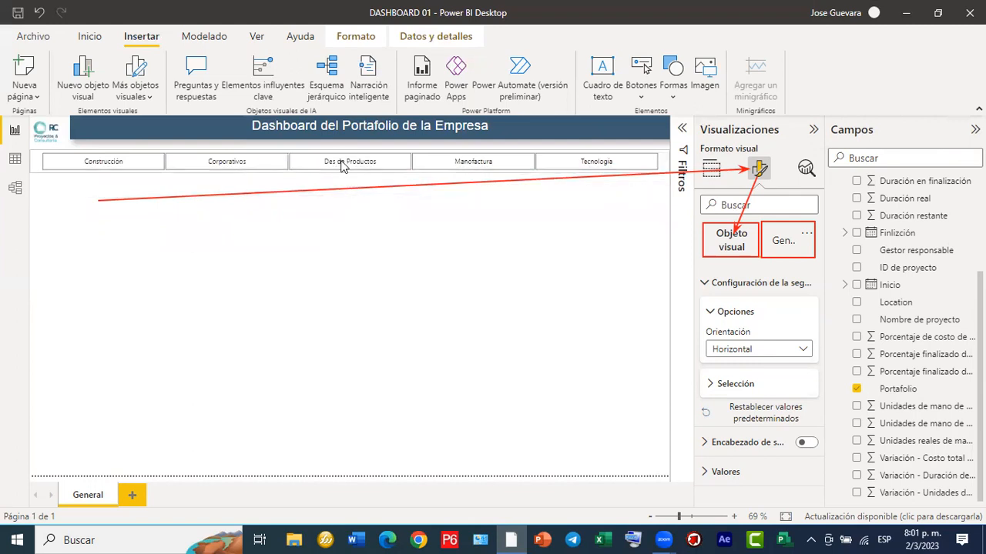
click(332, 149)
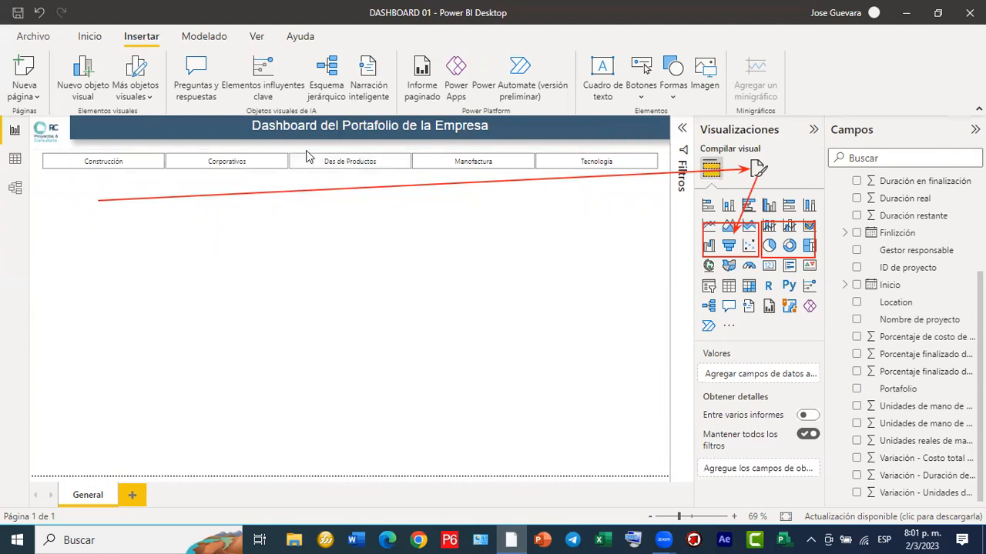
click(305, 156)
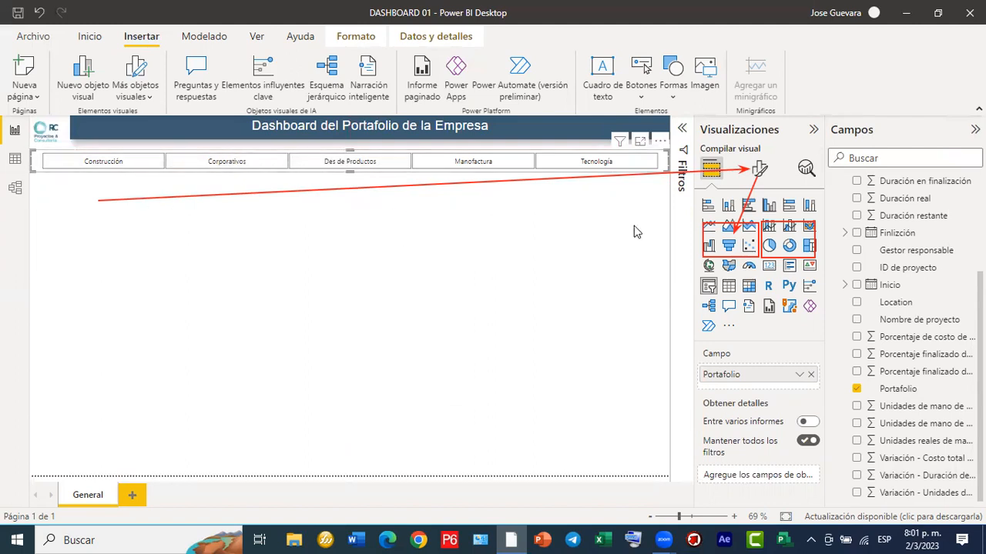
key(ctrl+c)
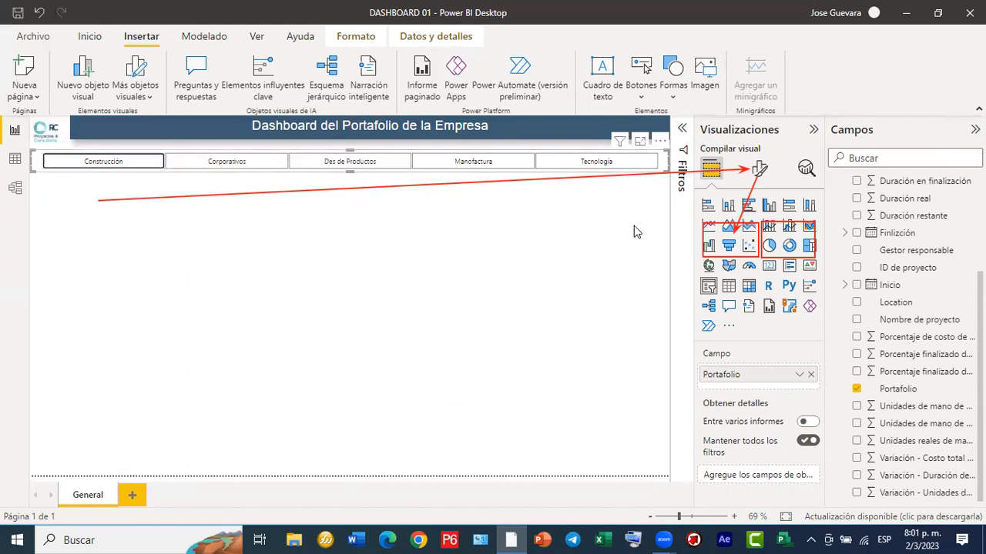
click(312, 149)
drag(312, 149, 313, 145)
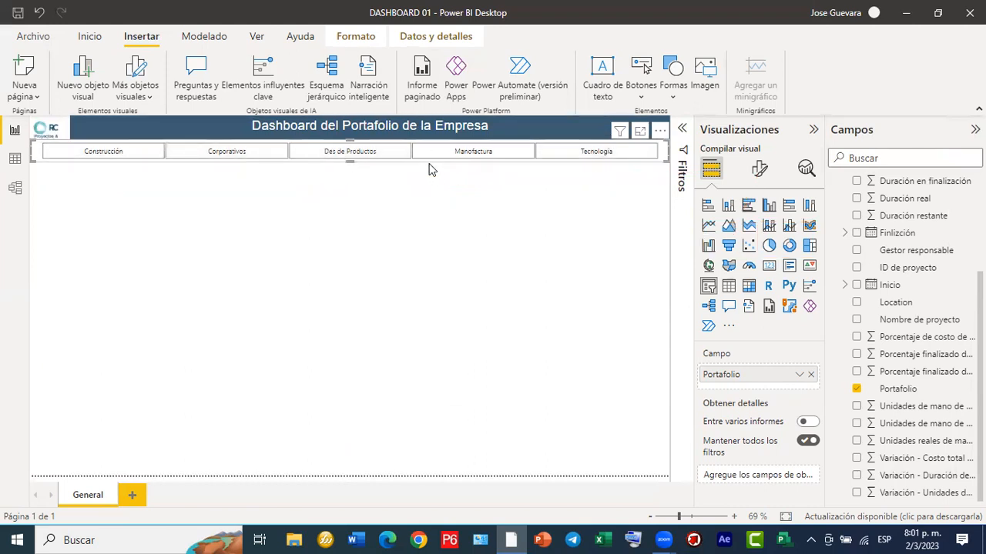
Format the slicer's values in Arial, size 12, bold.
click(761, 172)
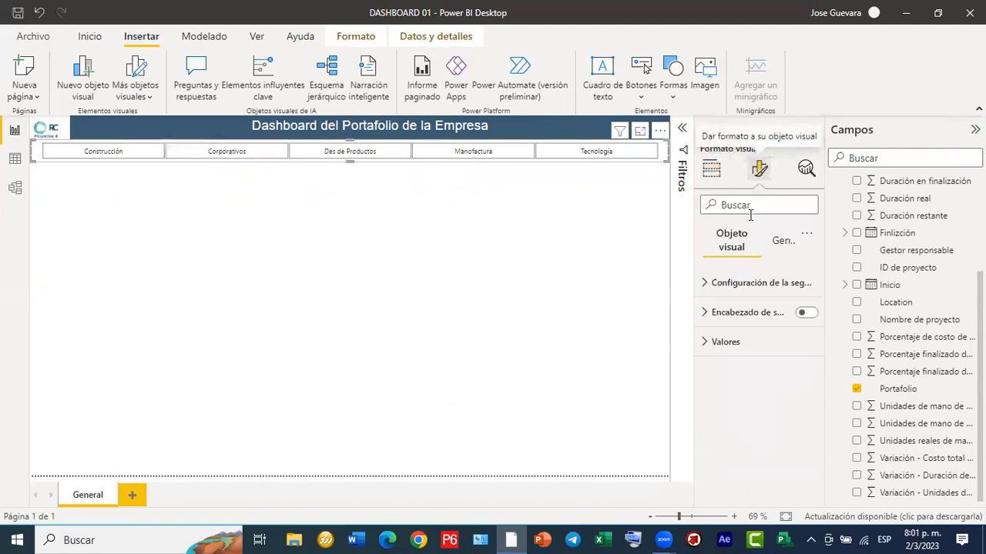
click(706, 344)
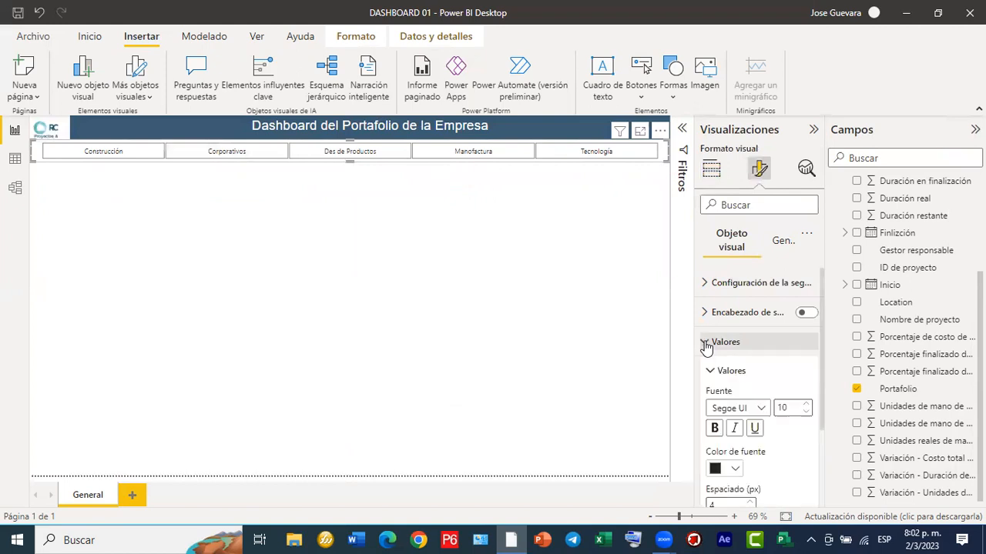
click(759, 409)
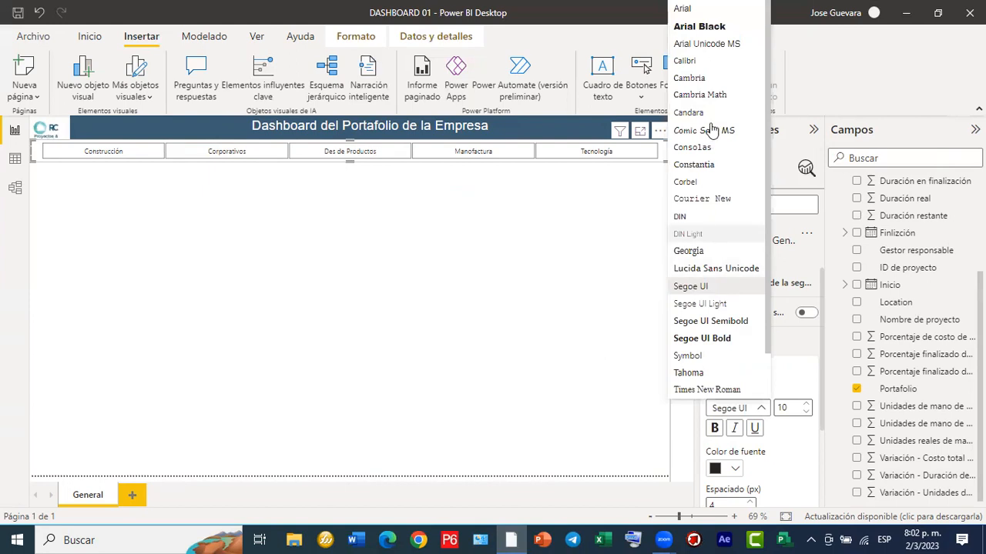
click(681, 8)
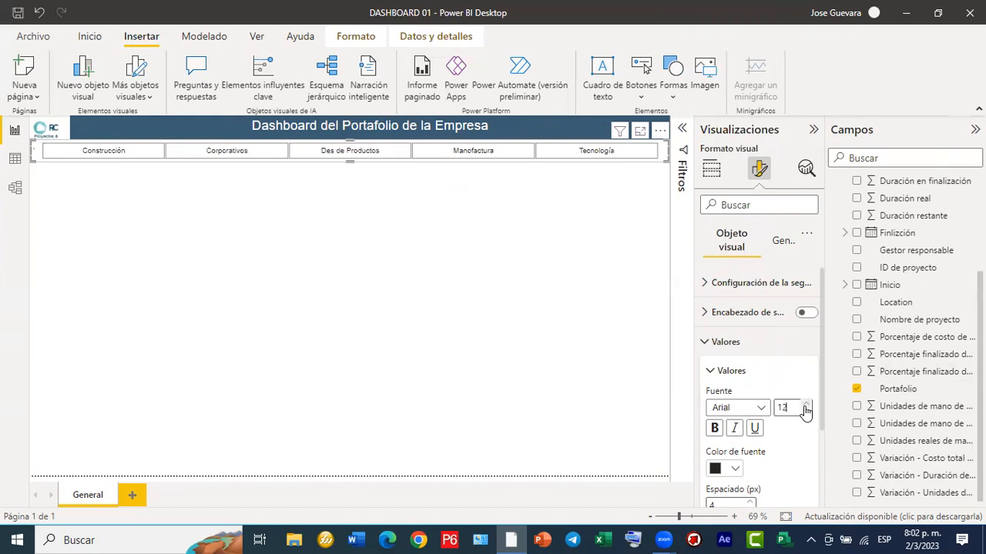
click(711, 428)
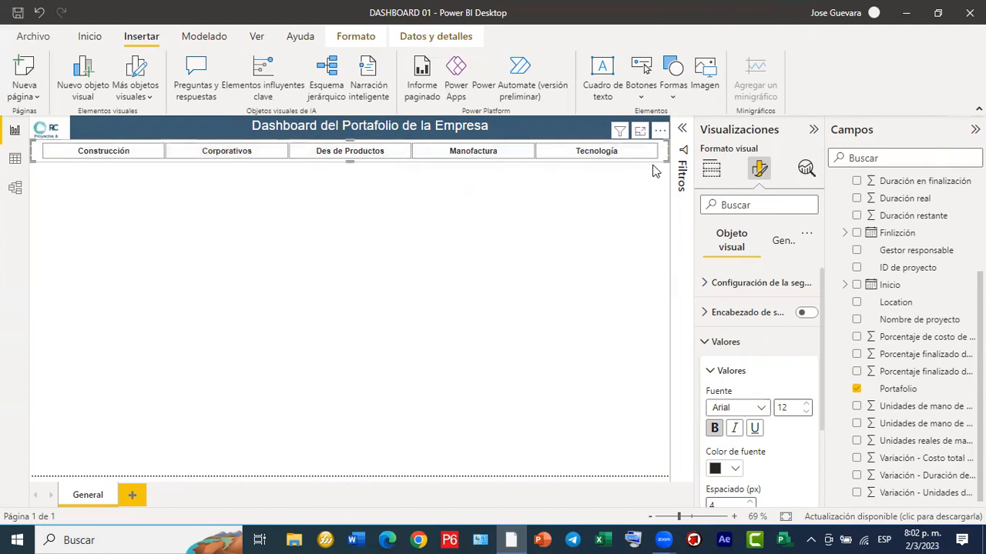
Give the slicer's values a light purple #C7B8E7 background and test it by selecting and clearing Des de Productos.
scroll(728, 363, down, 3)
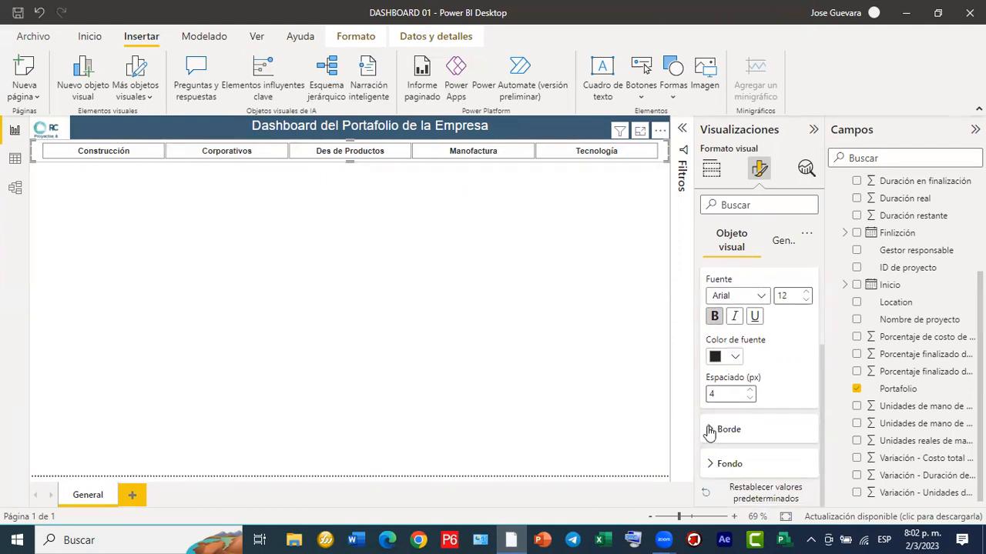
click(709, 433)
scroll(746, 339, down, 3)
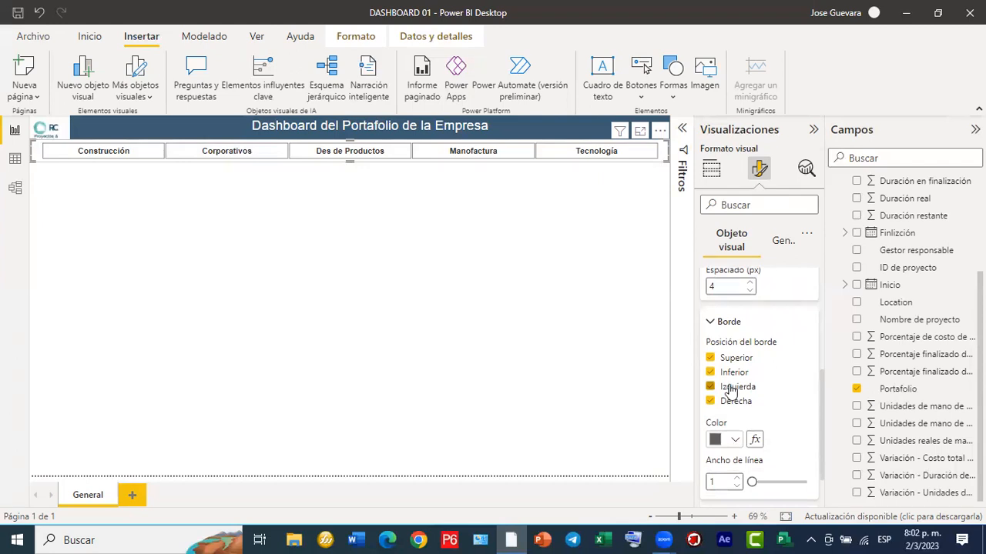
scroll(730, 391, down, 1)
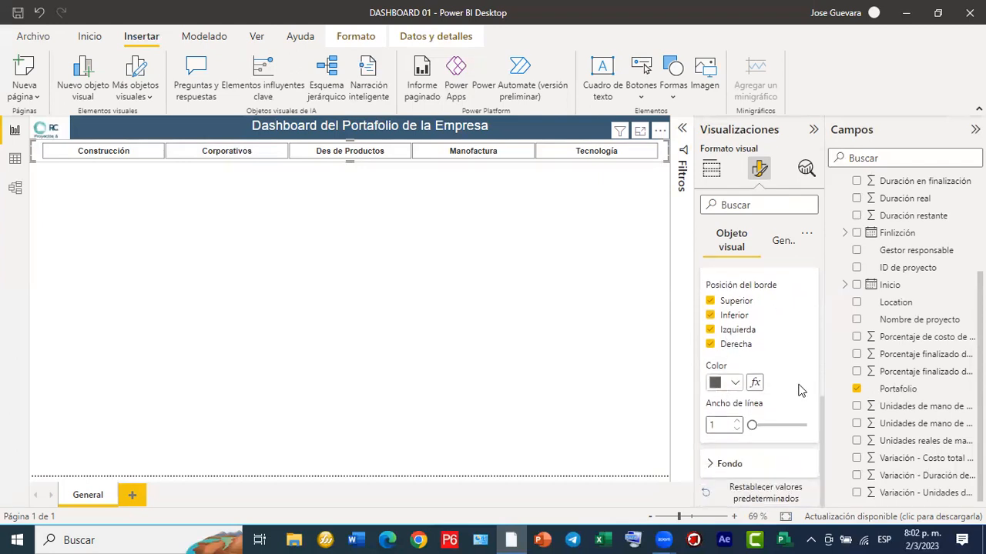
click(709, 464)
scroll(715, 454, down, 1)
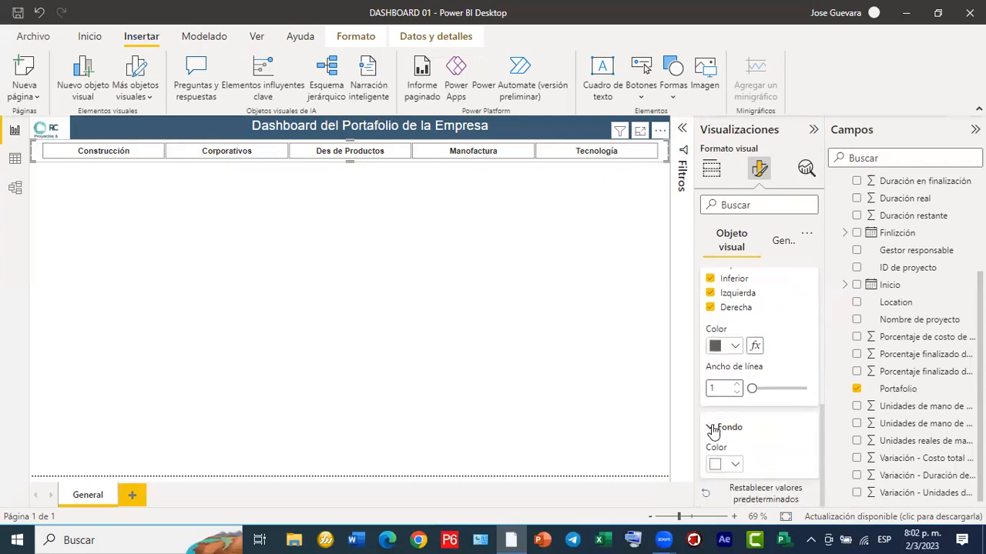
click(736, 465)
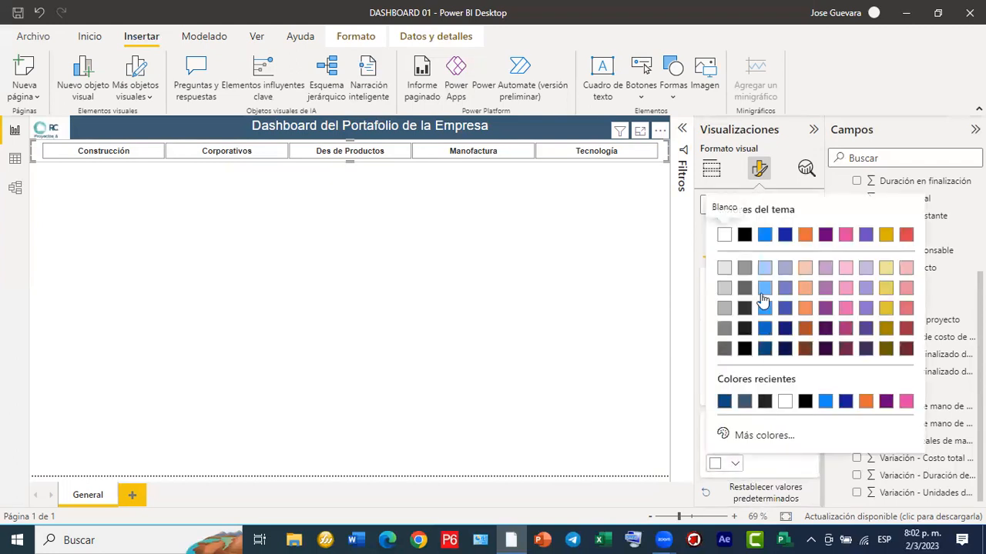
click(865, 269)
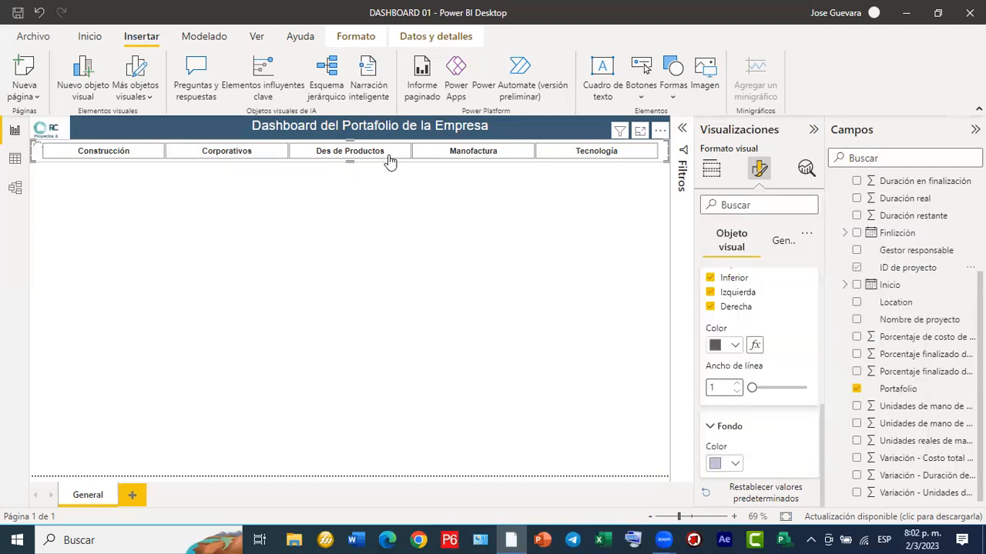
click(355, 154)
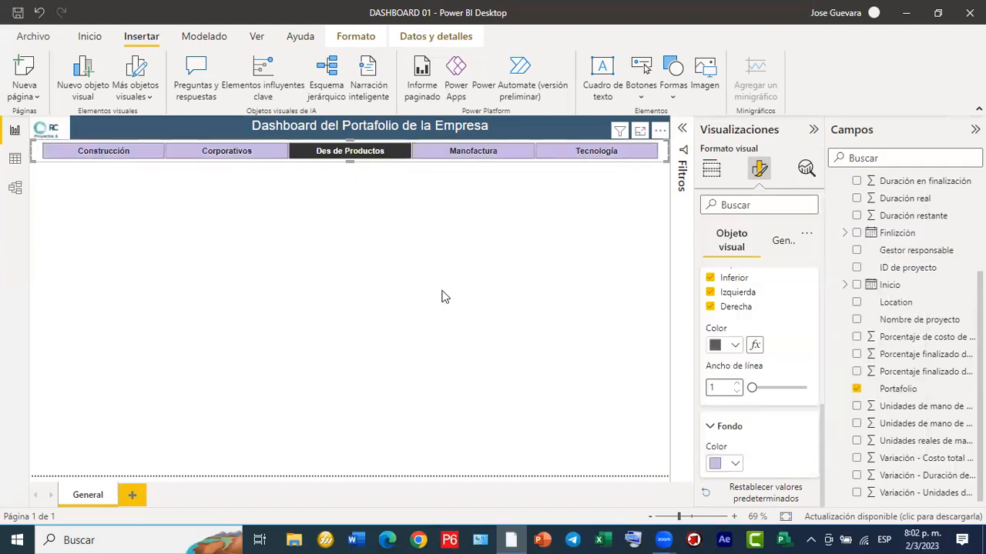
click(370, 151)
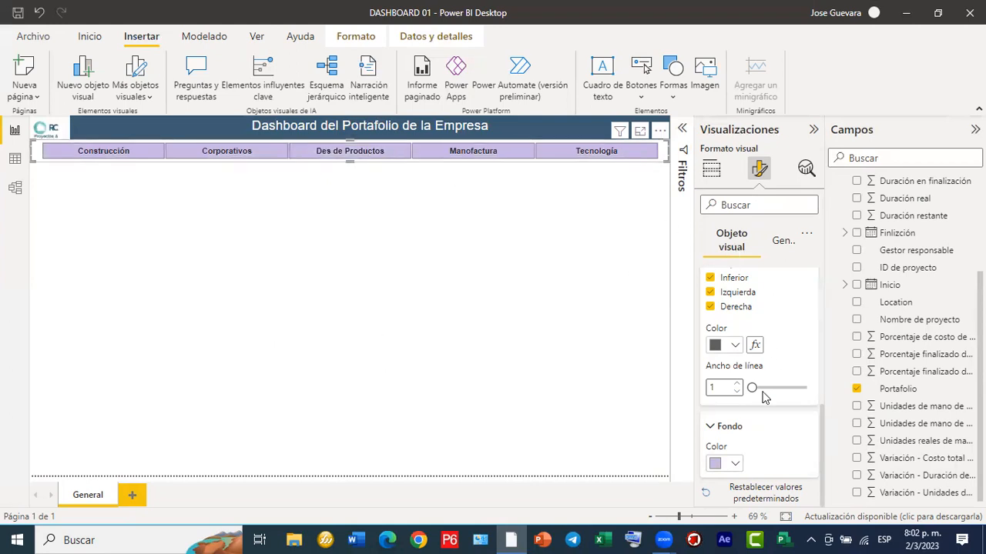
Change the background color of the slicer's values to a soft blue, #A8C1DB.
click(735, 465)
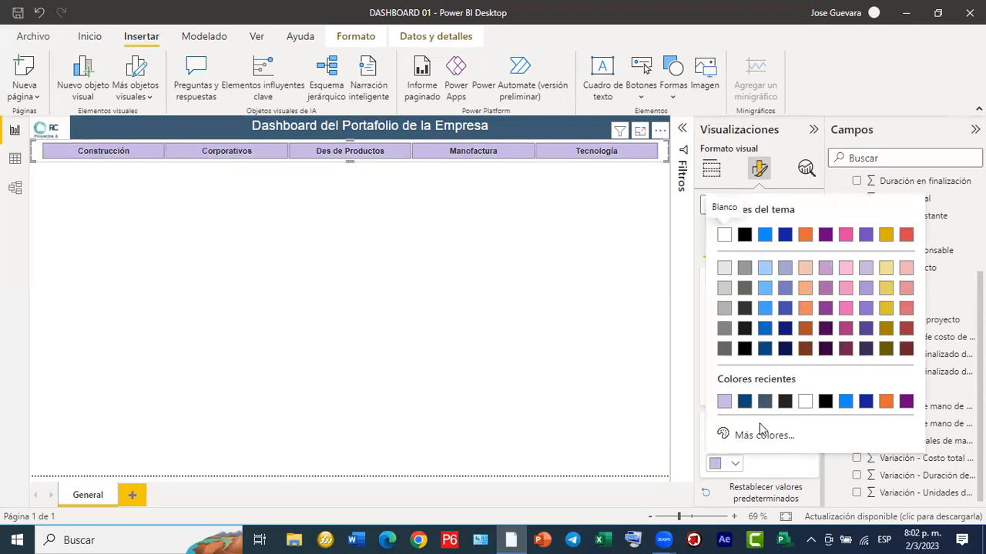
click(724, 433)
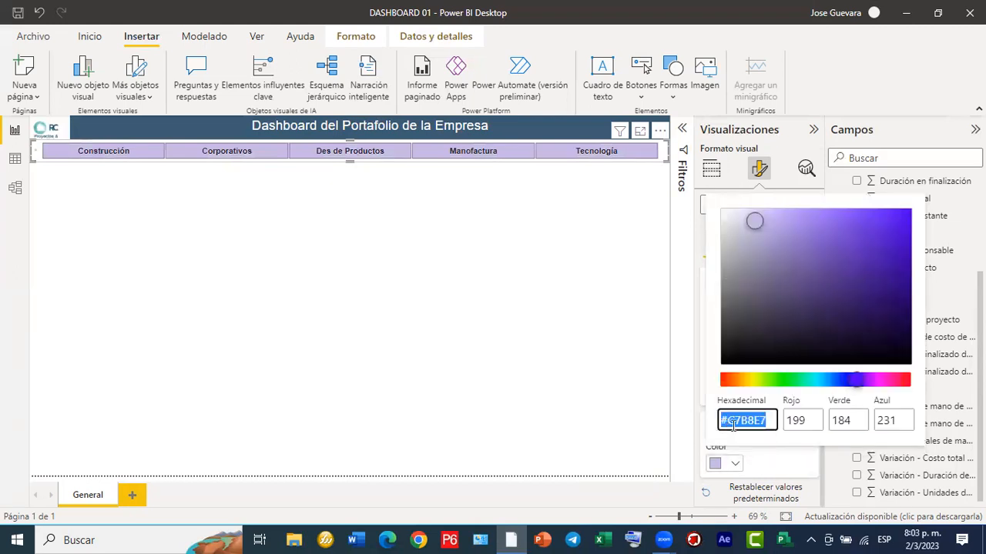
click(831, 381)
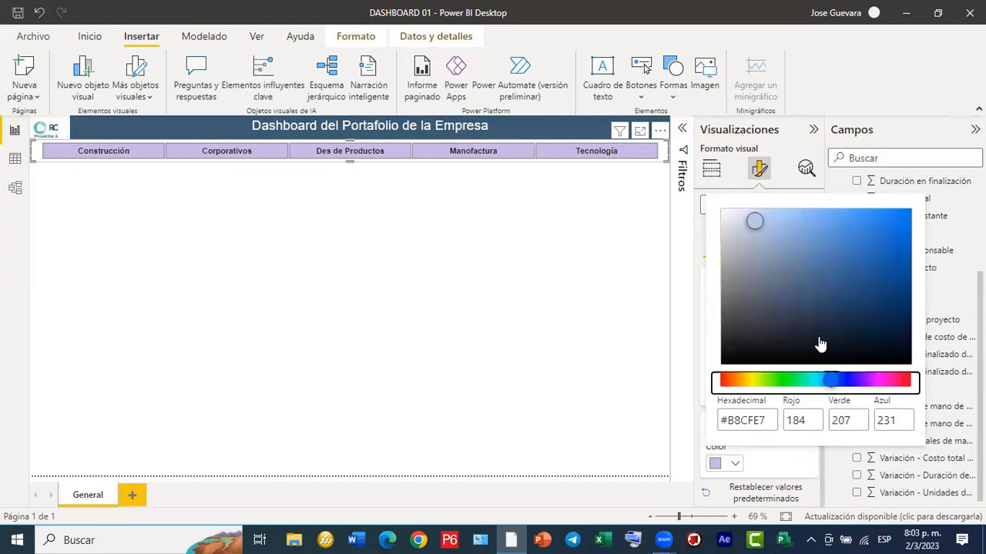
click(737, 214)
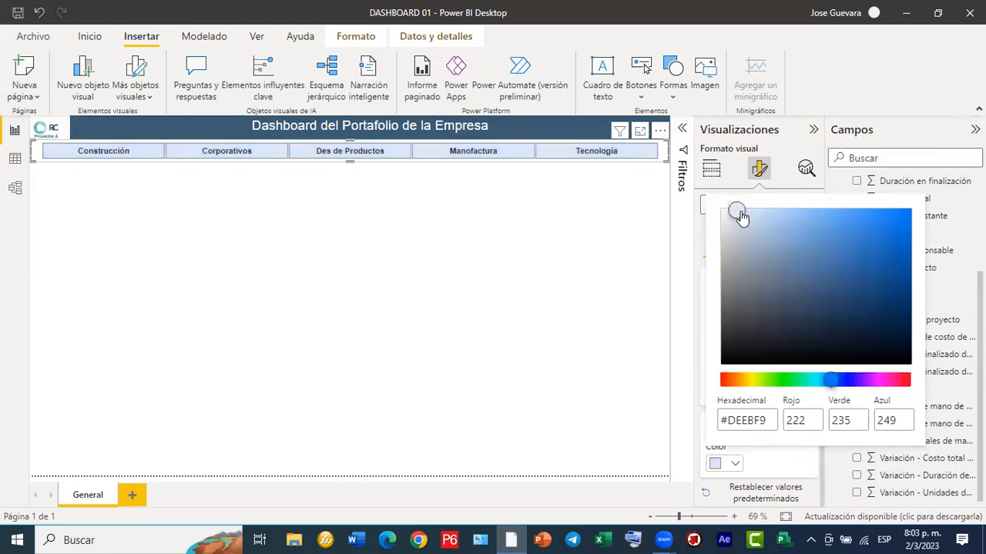
click(763, 220)
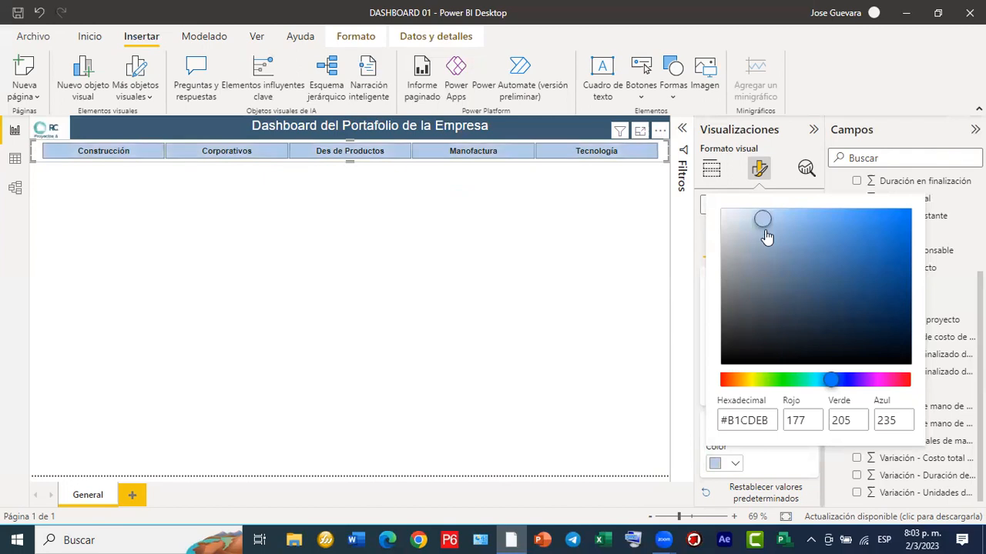
click(761, 228)
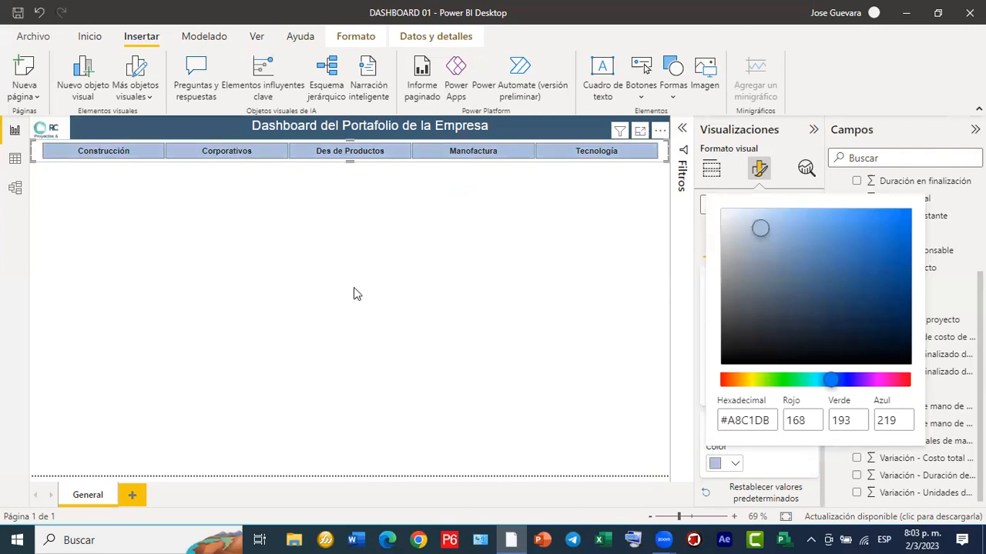
click(331, 273)
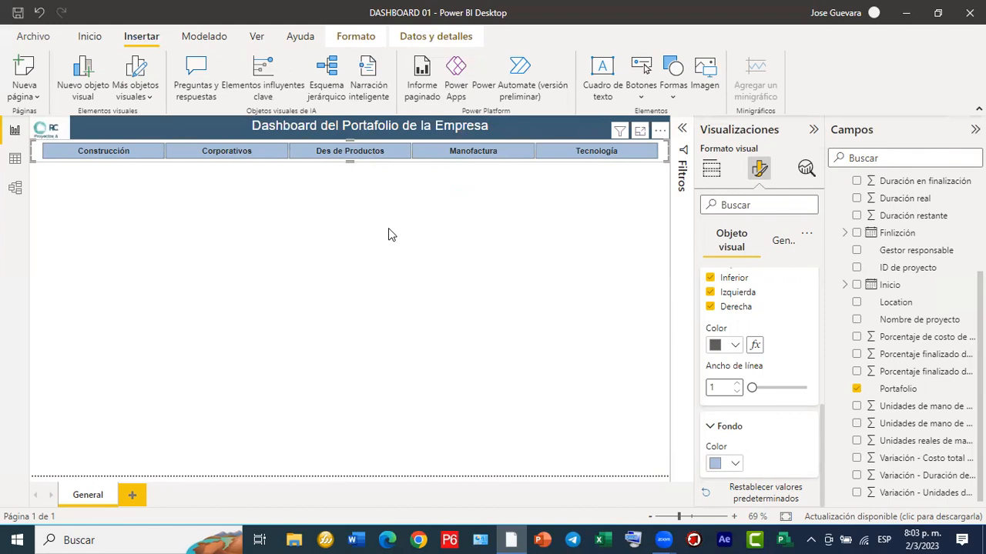
Turn on the visual border and the shadow in the Portafolio slicer's effects.
click(782, 243)
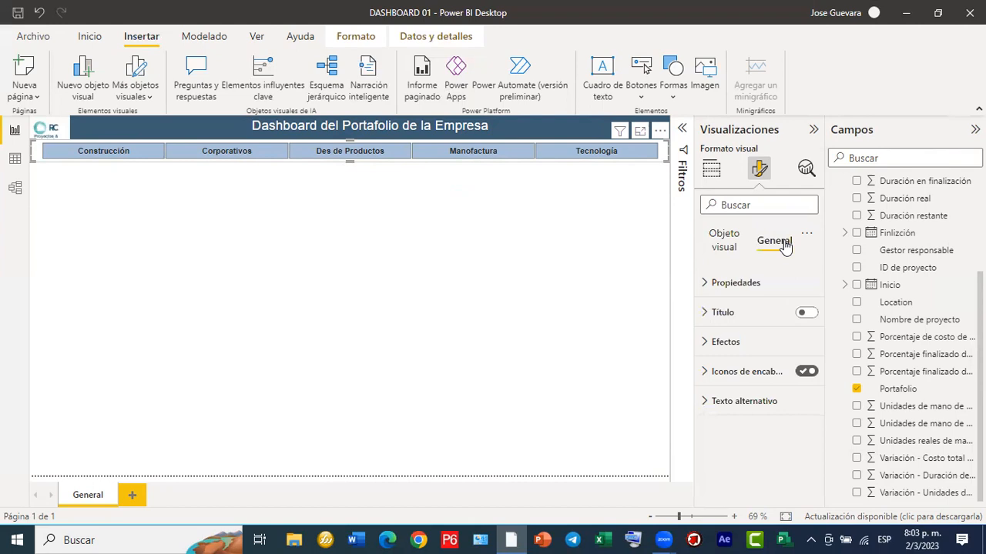
click(759, 292)
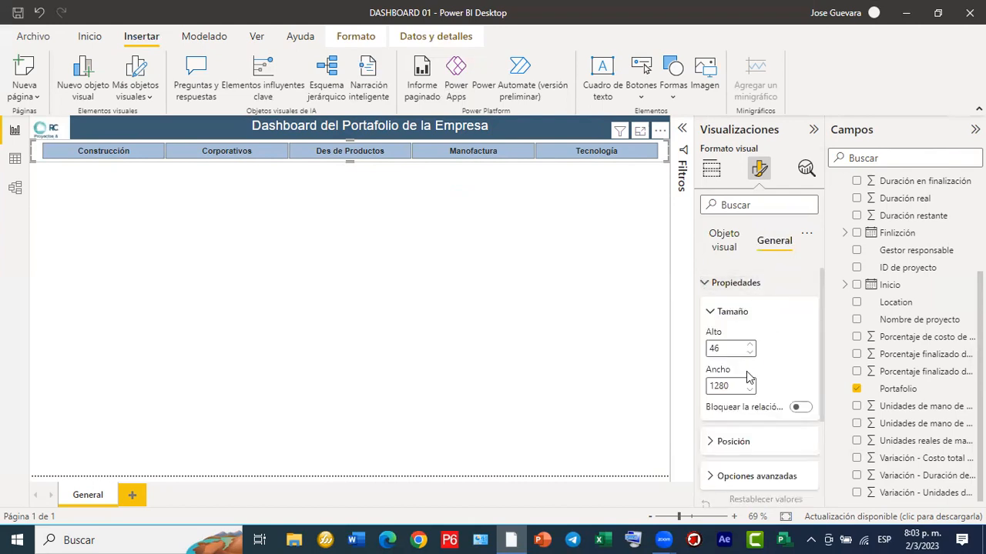
scroll(726, 393, down, 2)
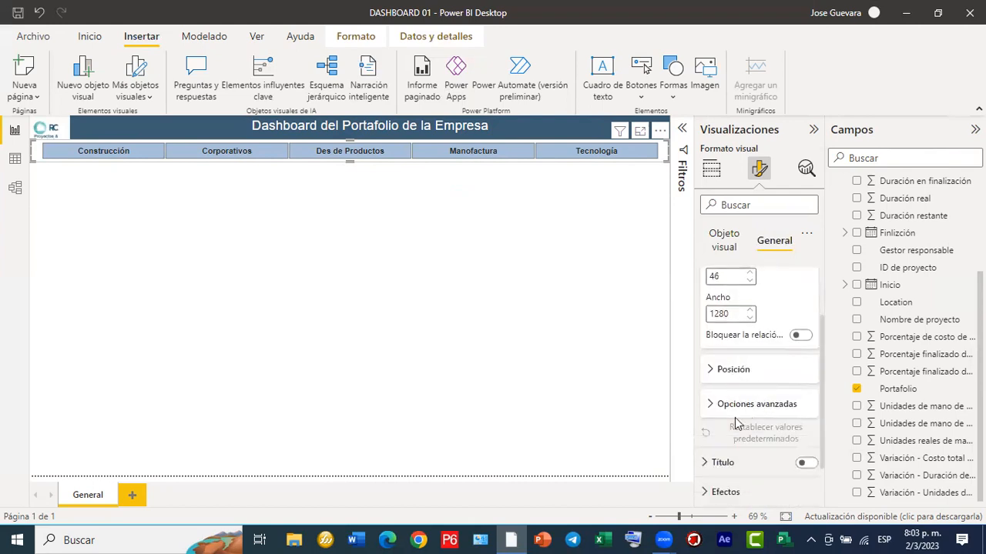
scroll(734, 420, down, 2)
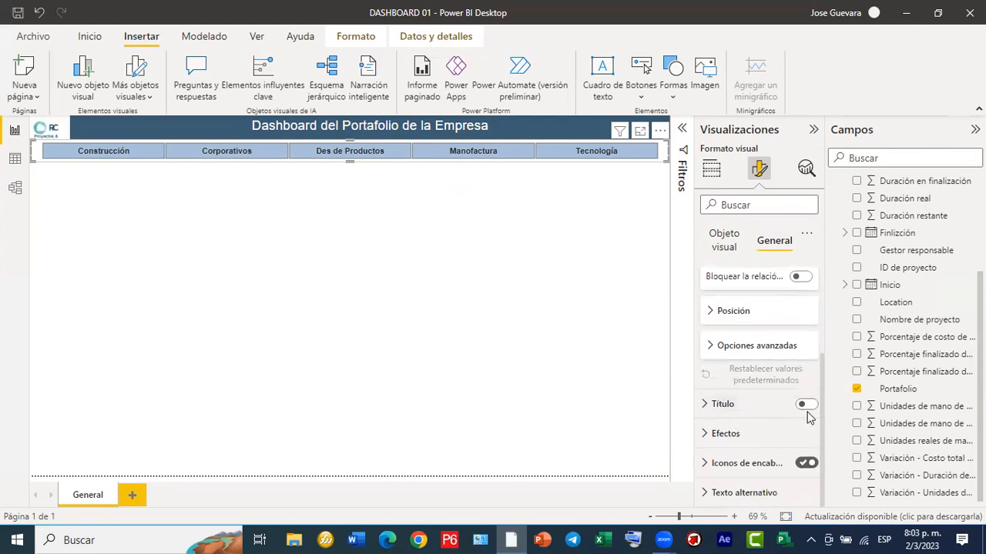
click(714, 436)
scroll(791, 451, down, 5)
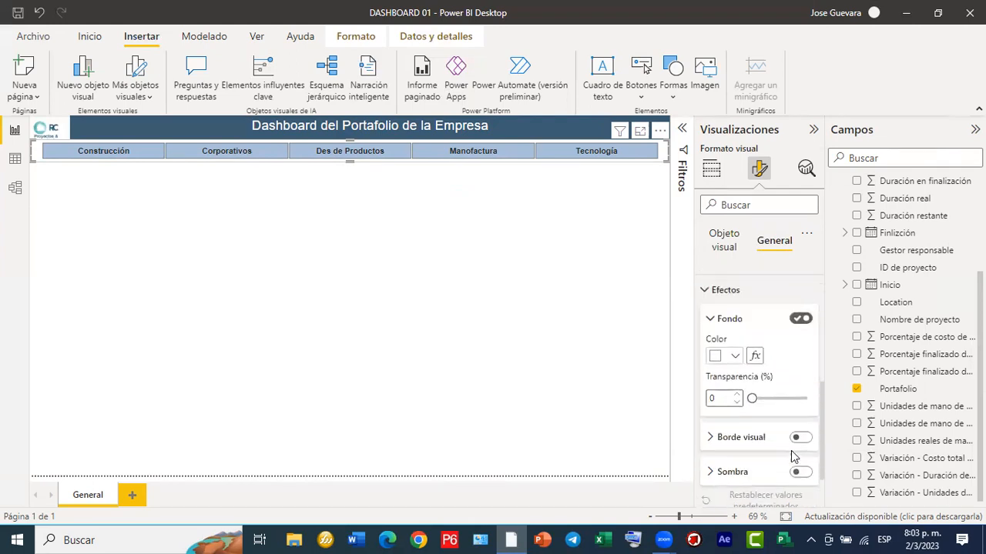
click(799, 438)
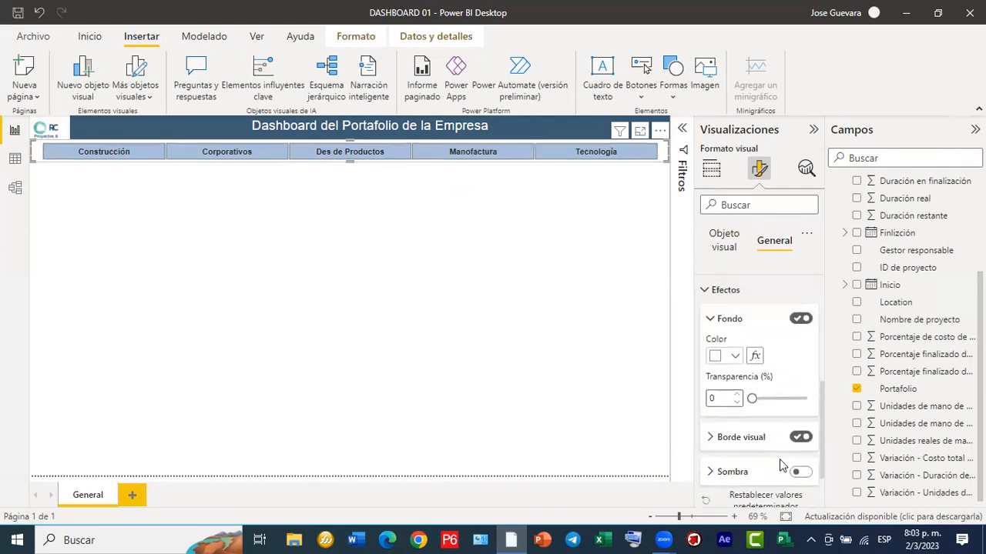
click(801, 472)
click(800, 472)
click(801, 474)
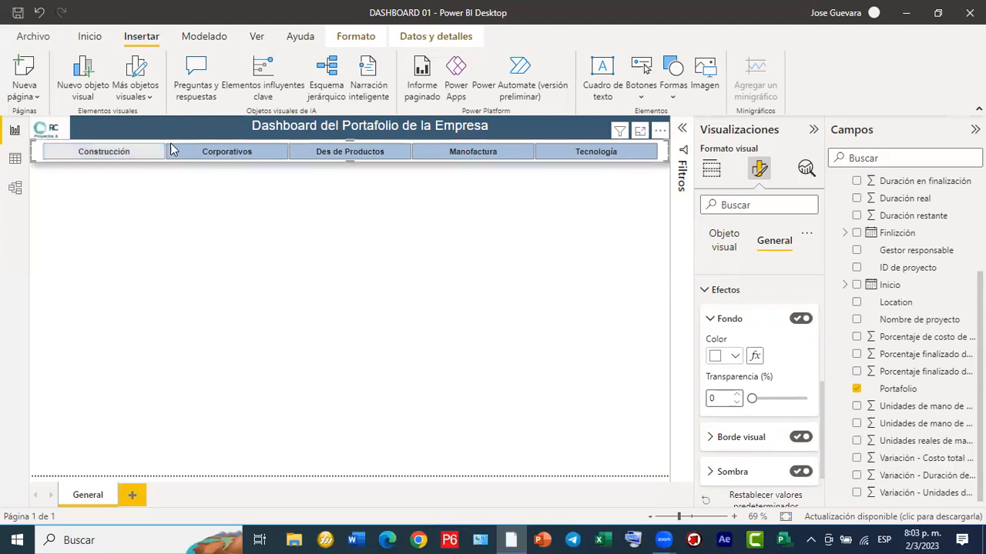
click(427, 252)
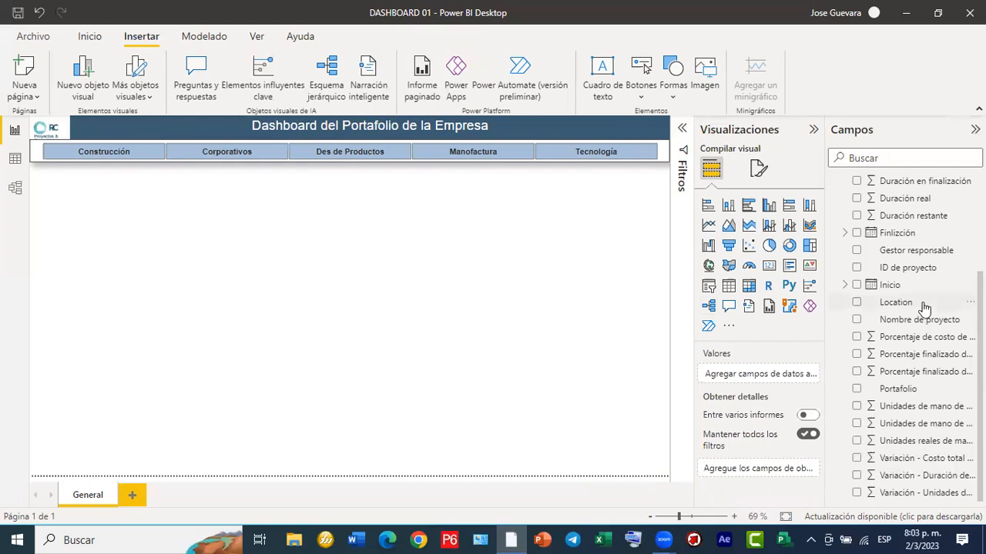
scroll(924, 308, up, 2)
scroll(924, 308, up, 3)
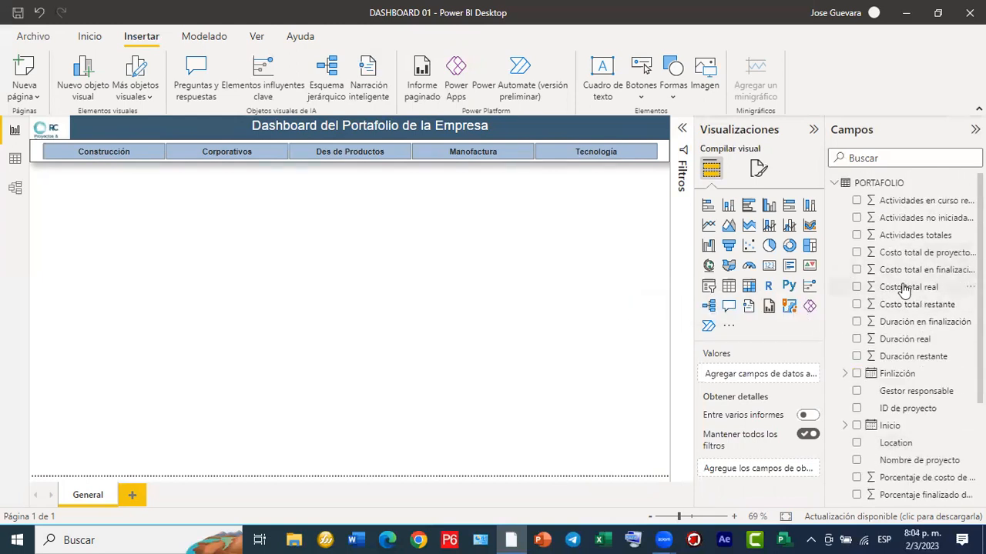
scroll(908, 297, down, 2)
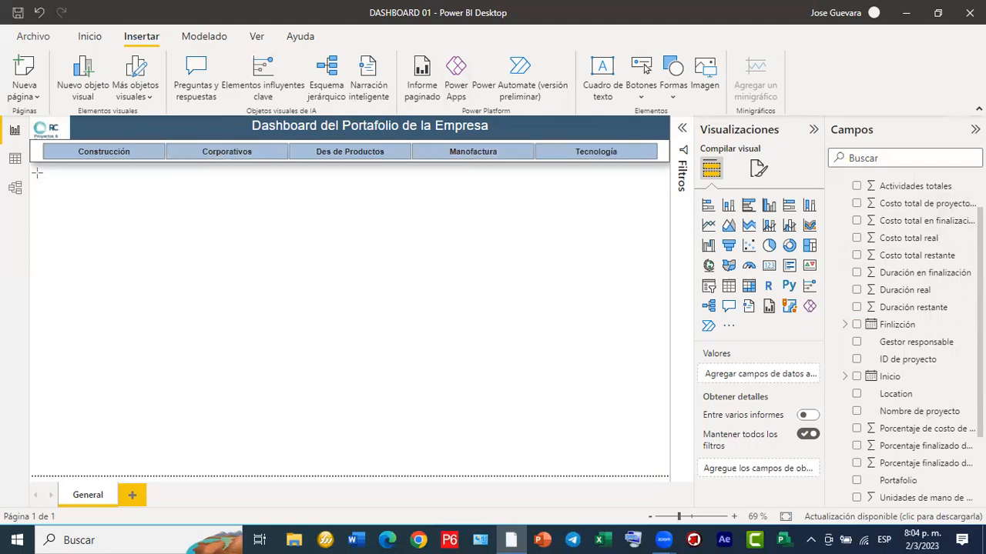
drag(28, 171, 166, 279)
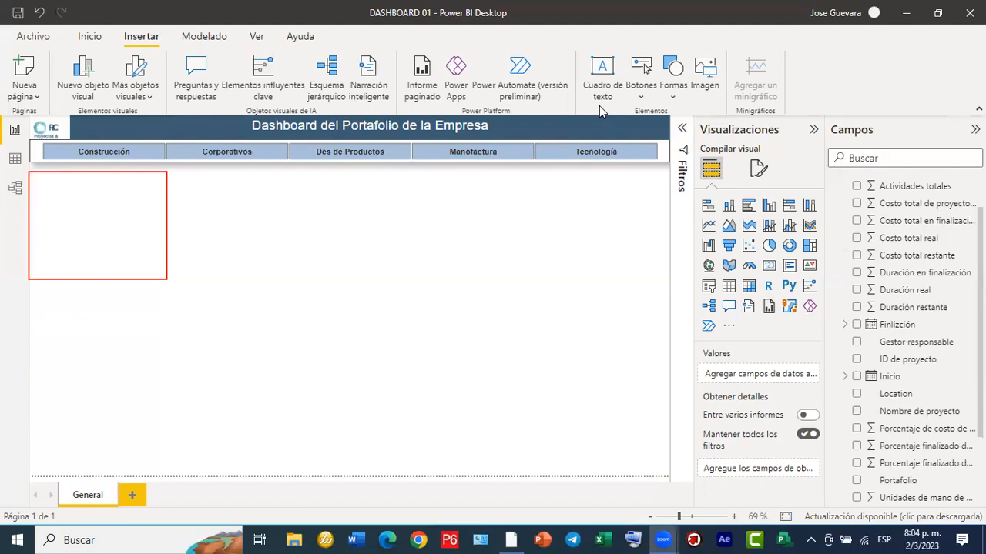
click(701, 112)
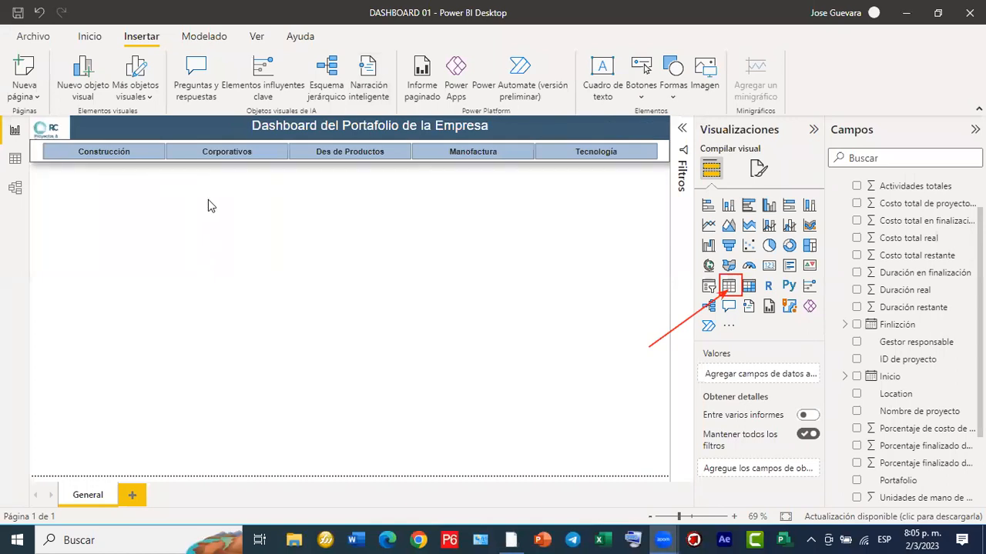
Insert an empty table visual and shape it into a narrow, tall block at the page's left edge, directly beneath the slicer.
click(729, 287)
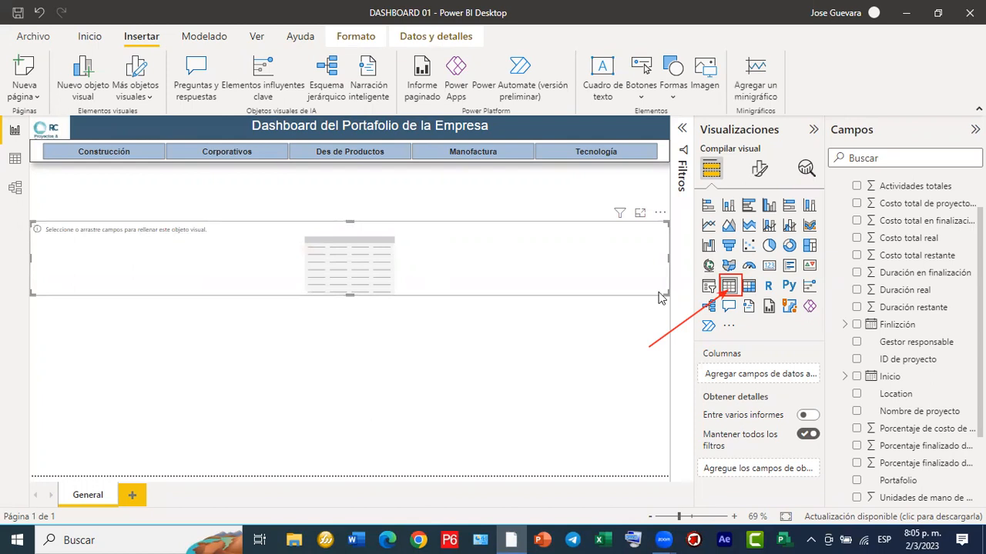
drag(667, 258, 165, 254)
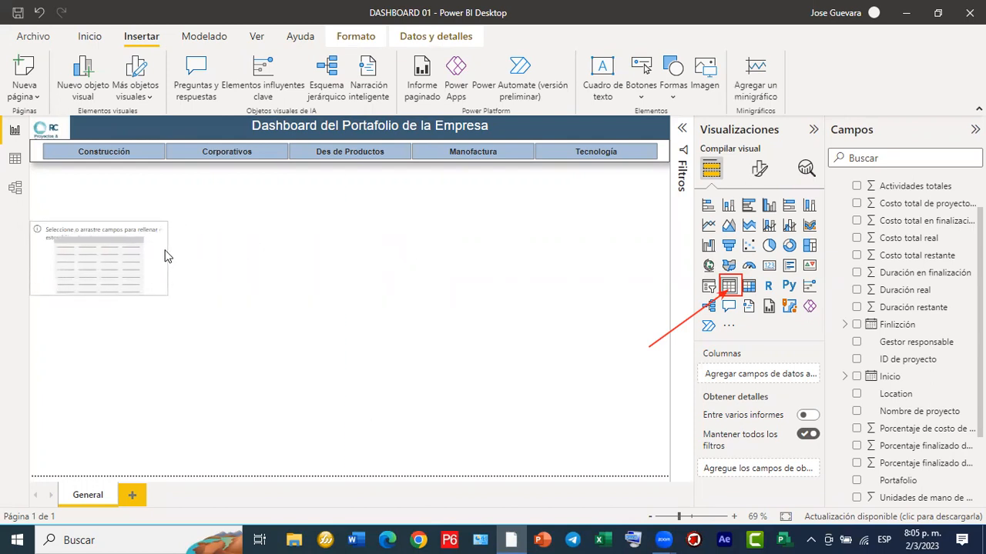
drag(118, 228, 120, 175)
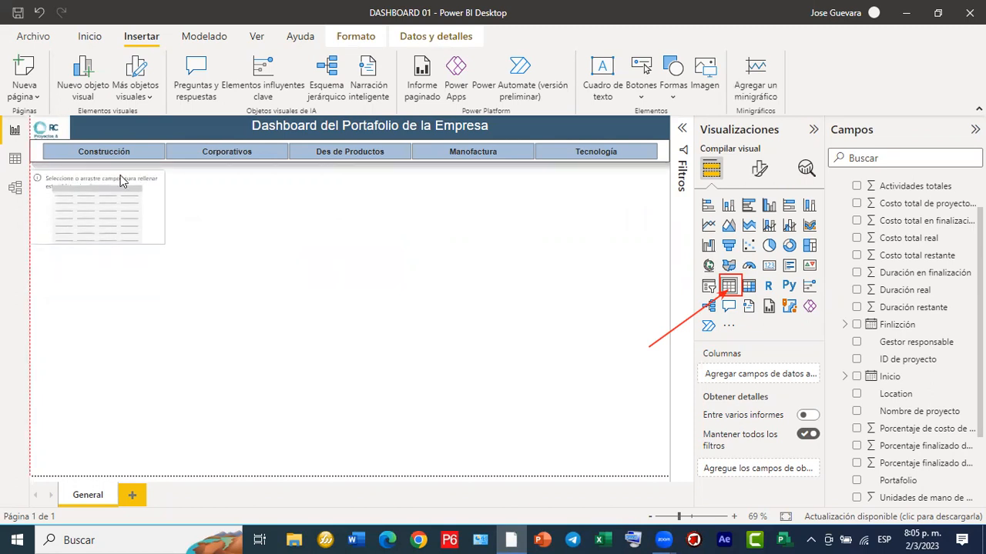
drag(100, 242, 105, 335)
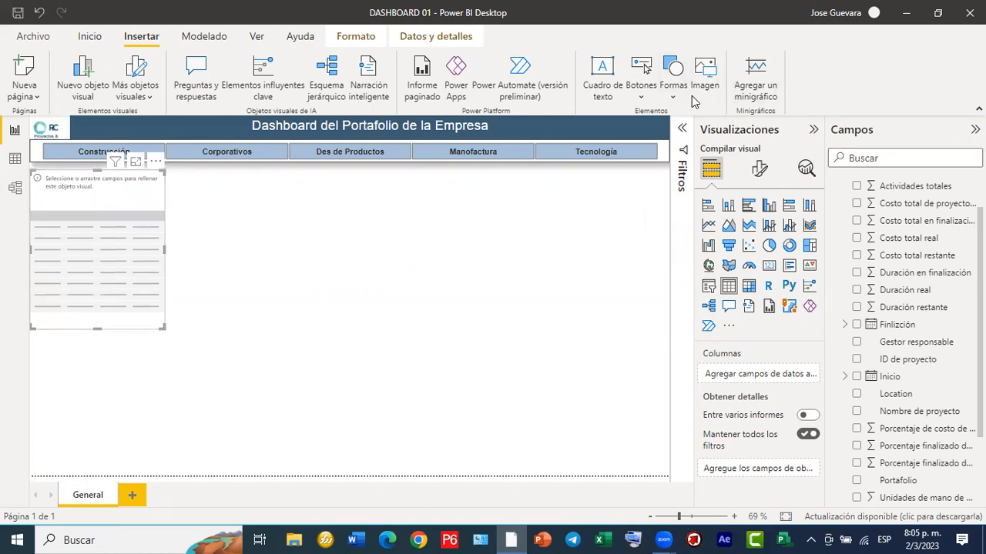
Add the ID de proyecto field as the table's first column and look through the listed project IDs.
mouse_move(151, 238)
mouse_down()
mouse_move(411, 255)
mouse_move(684, 337)
mouse_move(702, 362)
mouse_up()
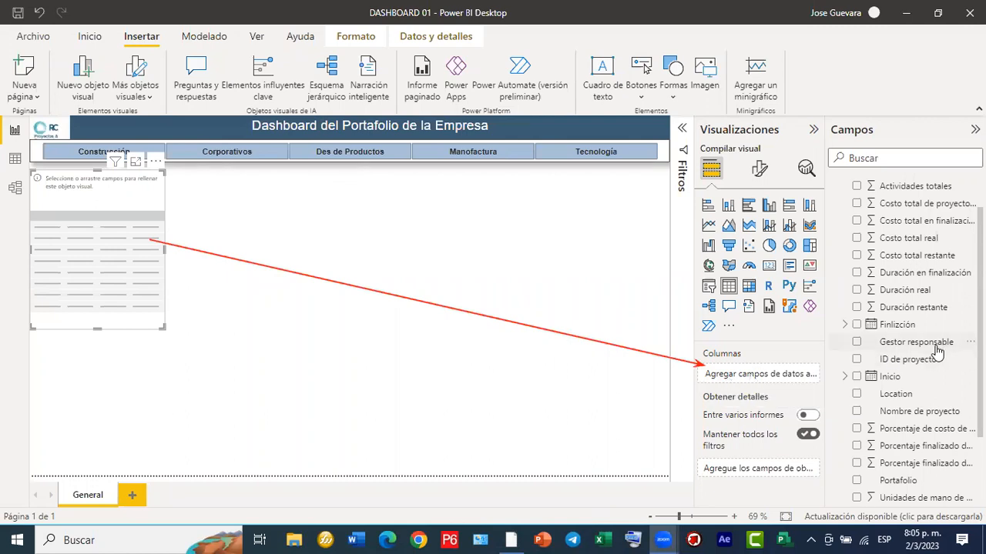
drag(888, 366, 739, 371)
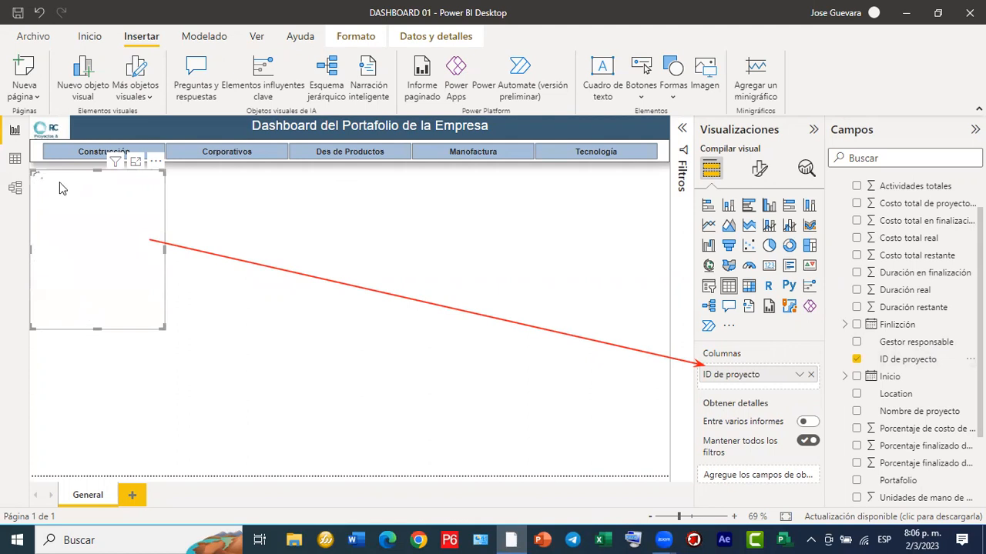
scroll(58, 248, down, 10)
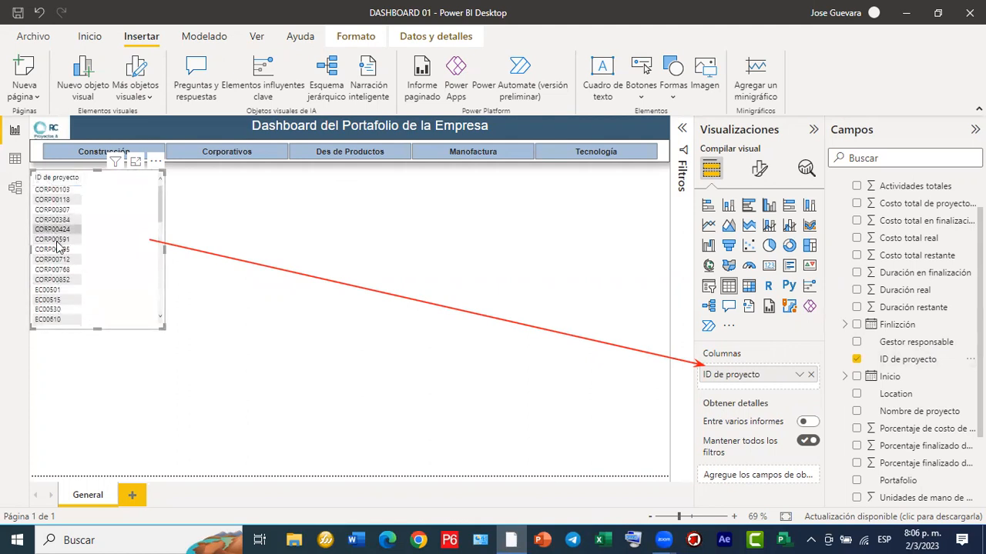
scroll(59, 254, up, 4)
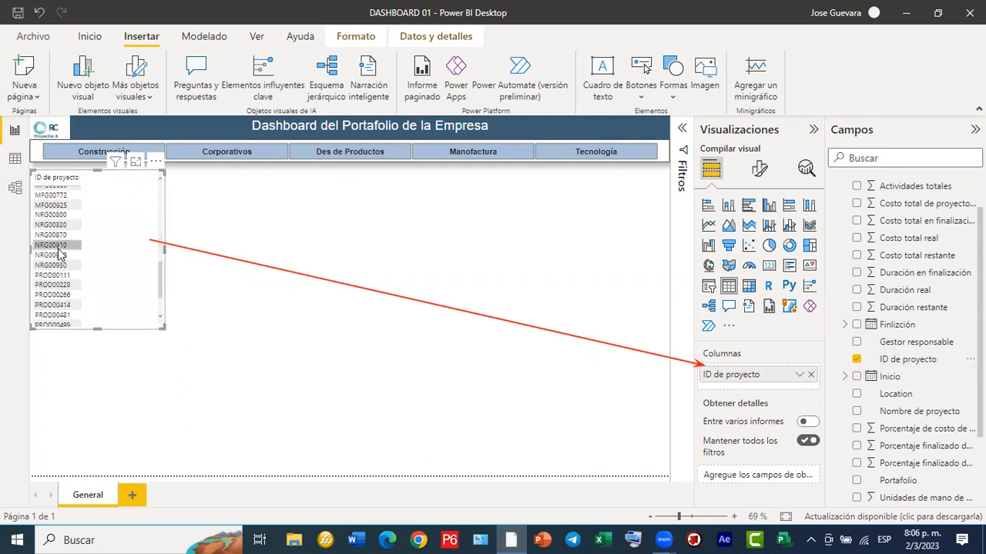
scroll(59, 255, up, 5)
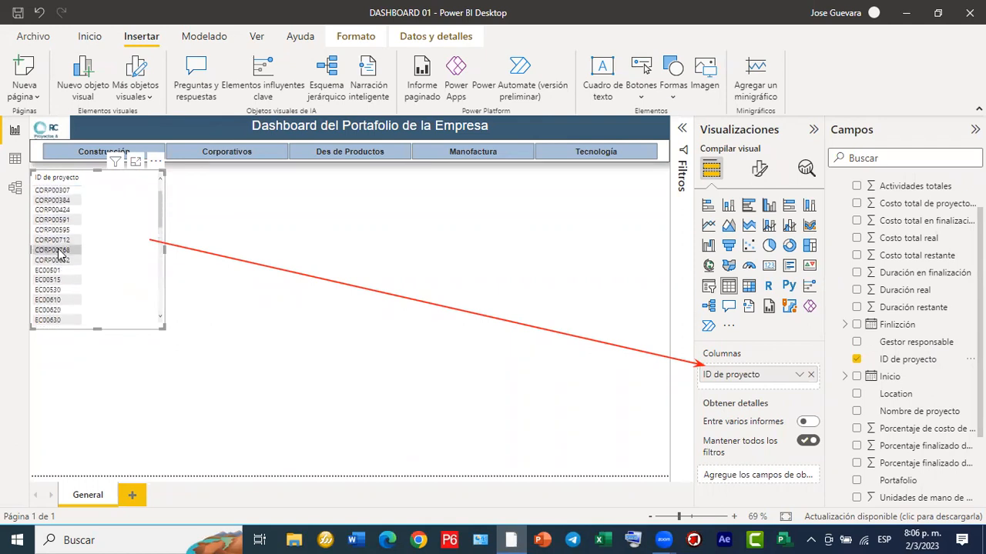
scroll(60, 254, up, 2)
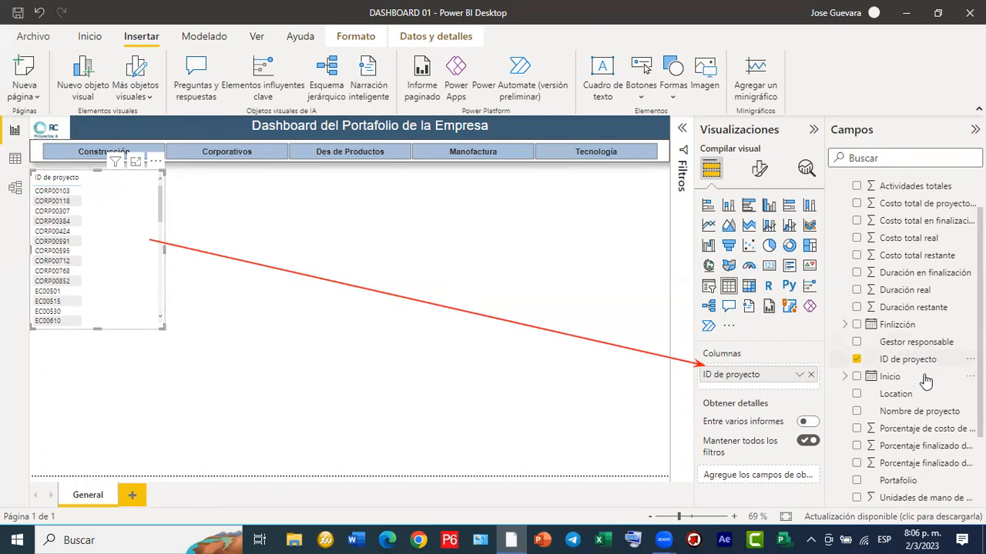
Add Nombre de proyecto as the table's second column and narrow the ID de proyecto column so its header wraps.
scroll(924, 377, down, 1)
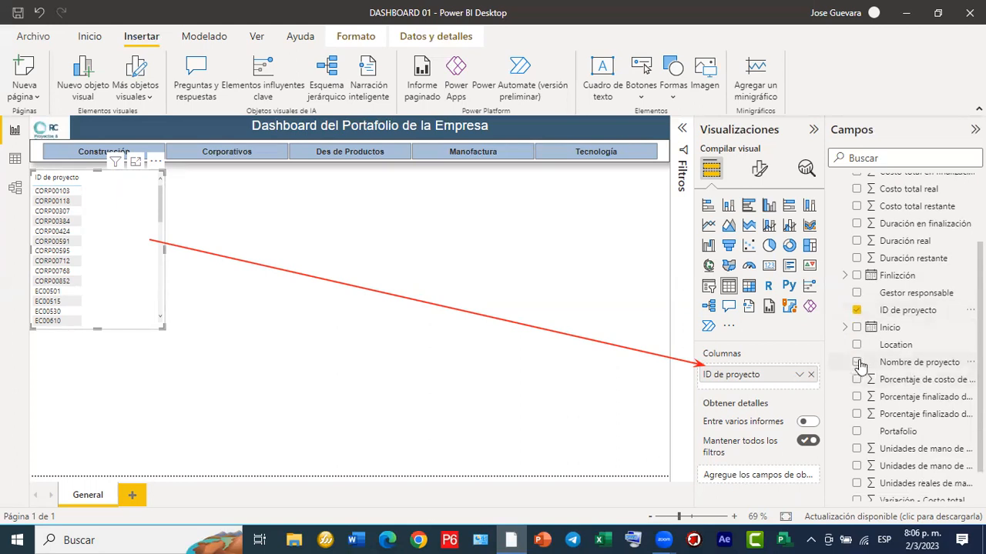
click(858, 363)
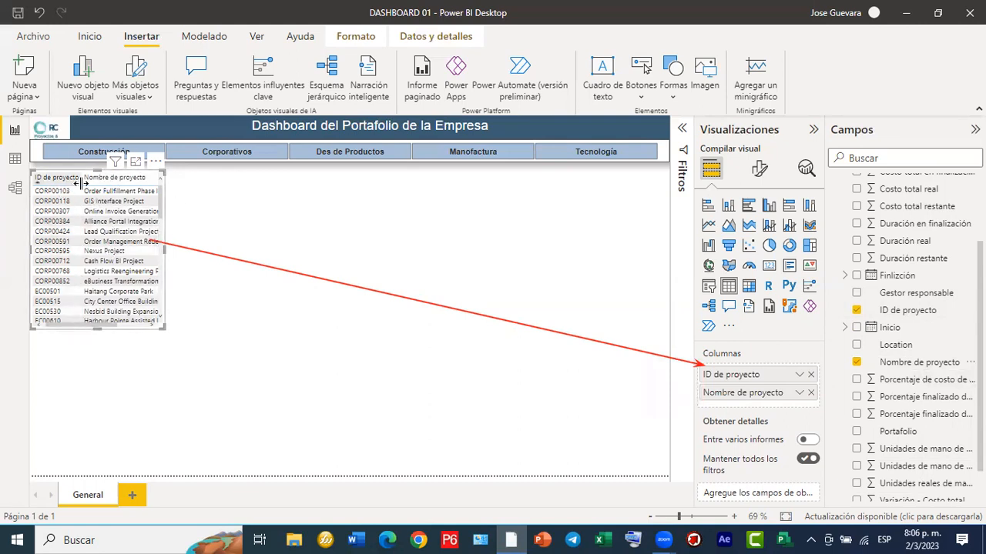
drag(79, 185, 72, 187)
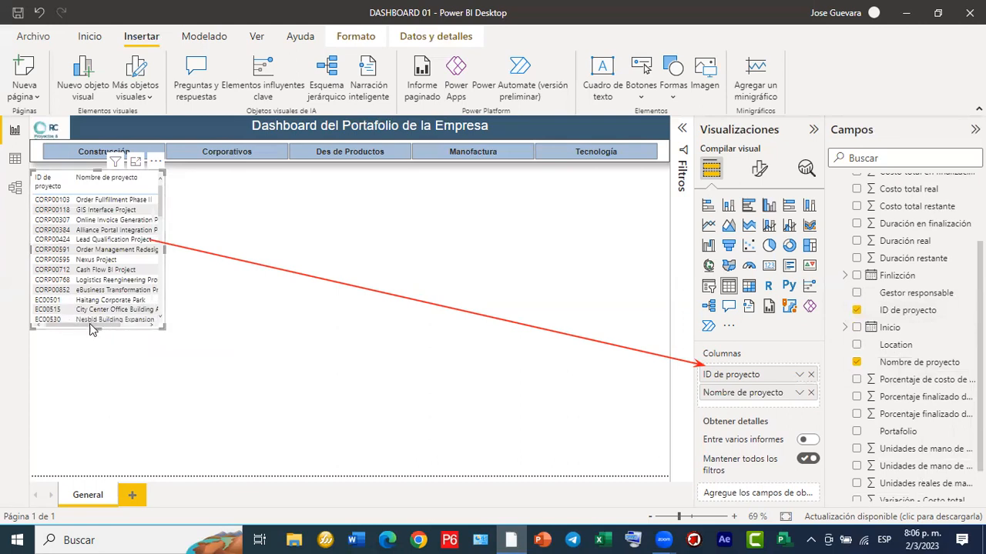
Widen the table visual until the project names fit without horizontal scrolling, and deselect it.
drag(94, 325, 73, 329)
mouse_move(194, 266)
mouse_down()
mouse_move(214, 265)
mouse_move(205, 264)
mouse_up()
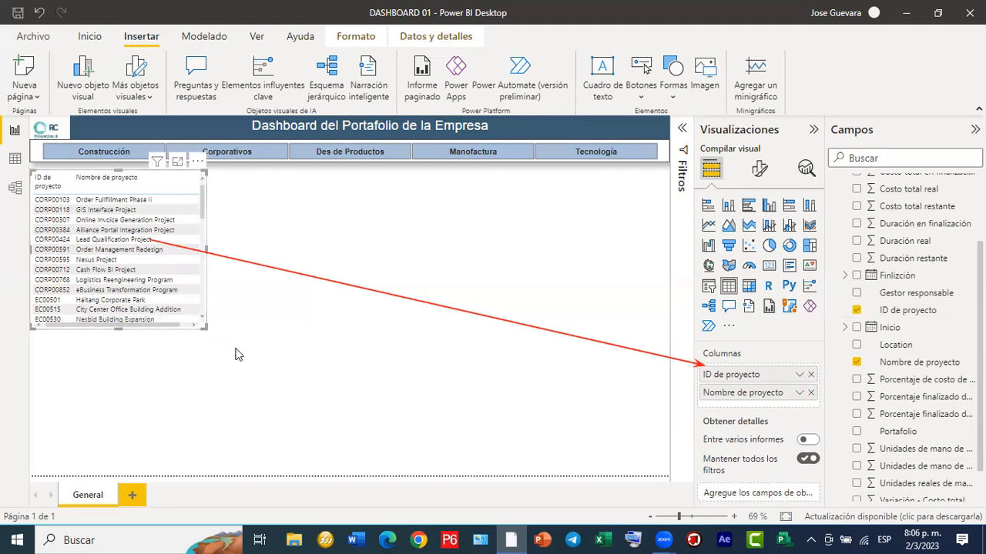
drag(211, 257, 221, 259)
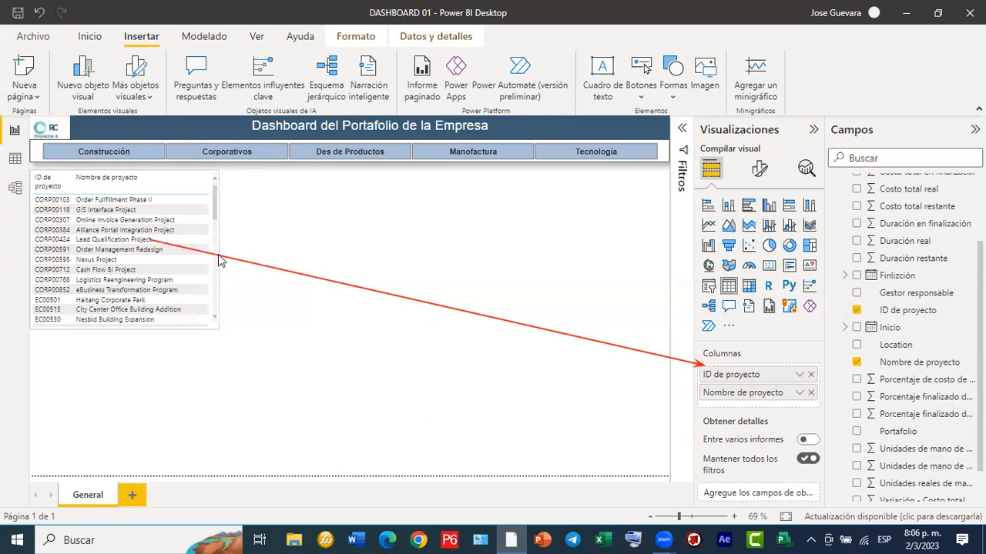
click(293, 331)
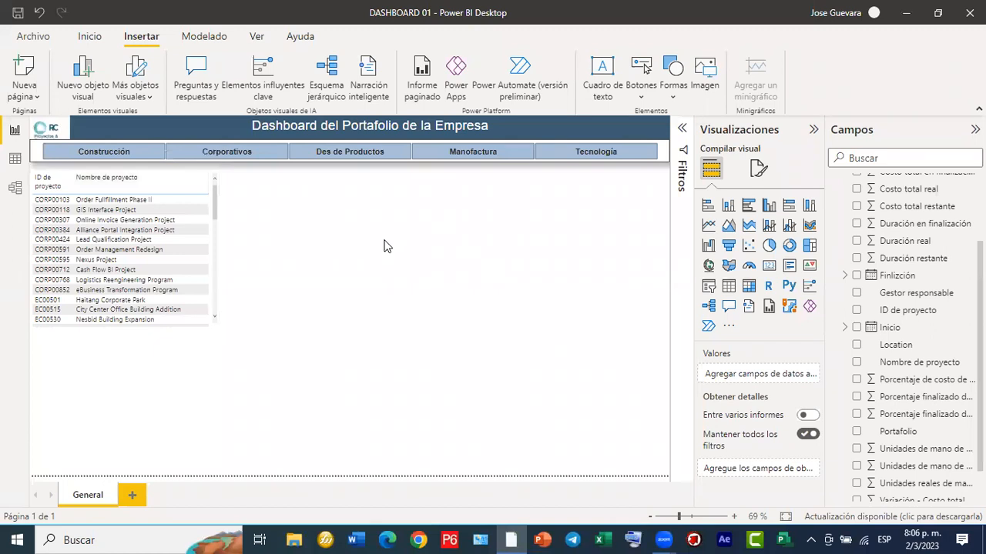
Look through the full list of project IDs and names in the report table.
scroll(161, 260, down, 10)
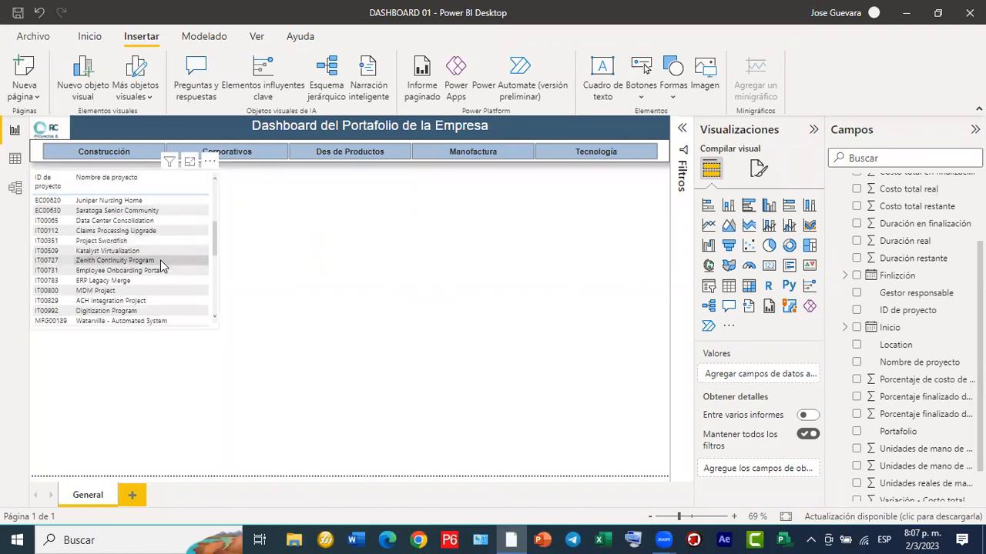
scroll(162, 261, down, 3)
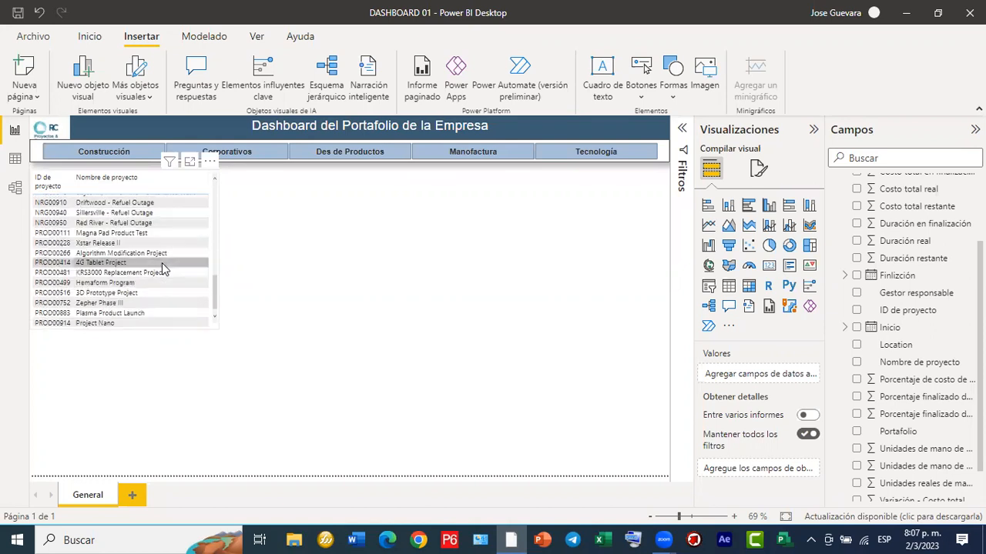
scroll(164, 262, up, 5)
scroll(164, 268, up, 5)
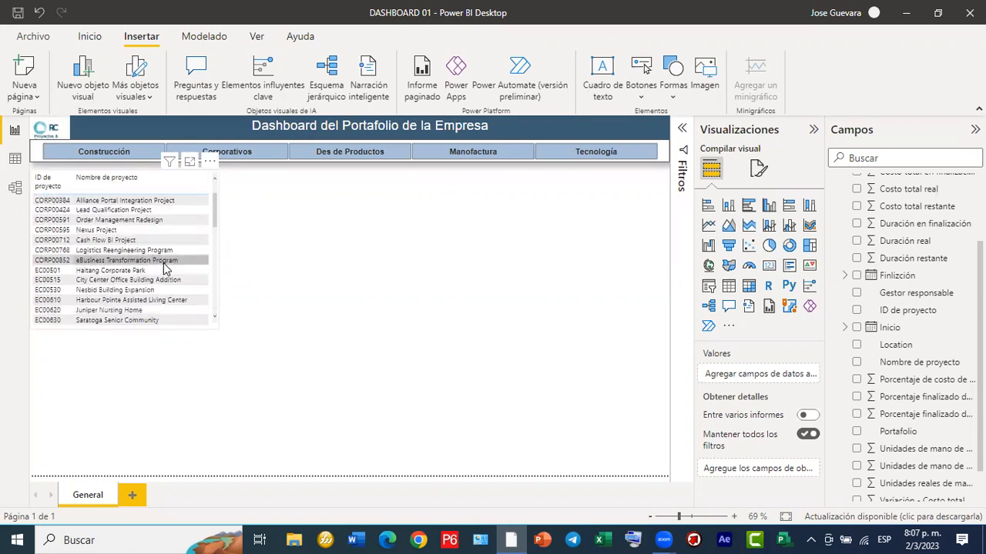
scroll(163, 263, up, 2)
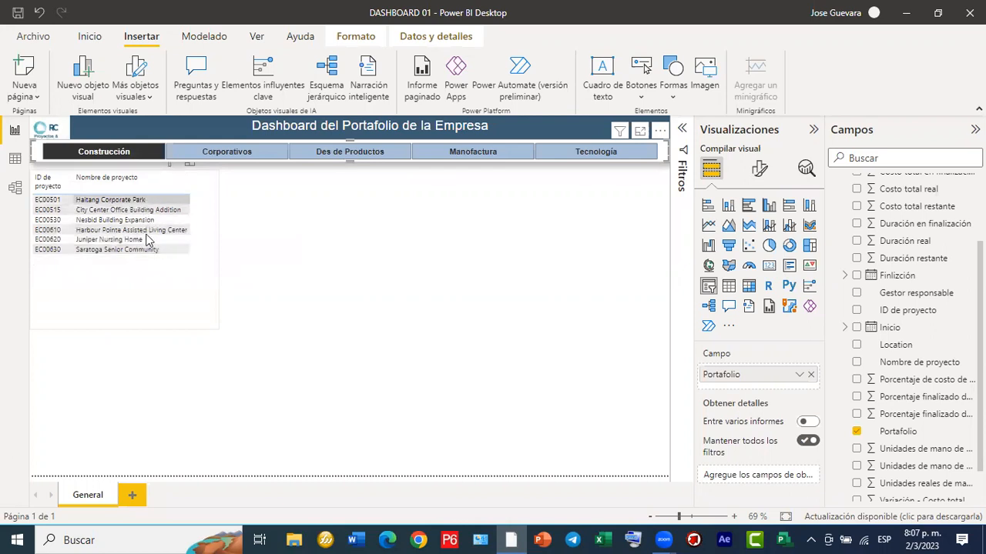
Filter the project table by Manufactura, Tecnología, Des de Productos and Corporativos in turn, clear the portfolio filter and review the full list.
click(465, 159)
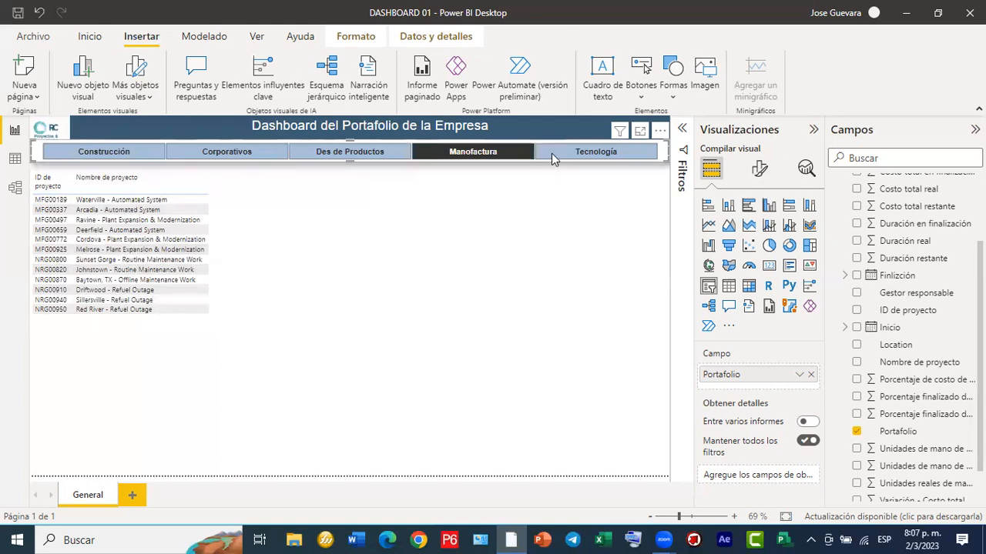
click(593, 151)
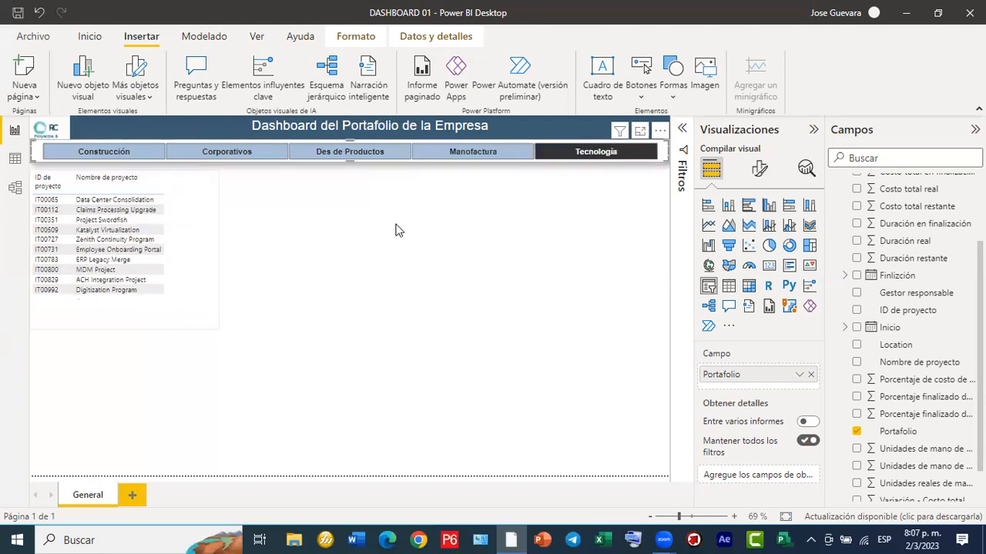
click(370, 154)
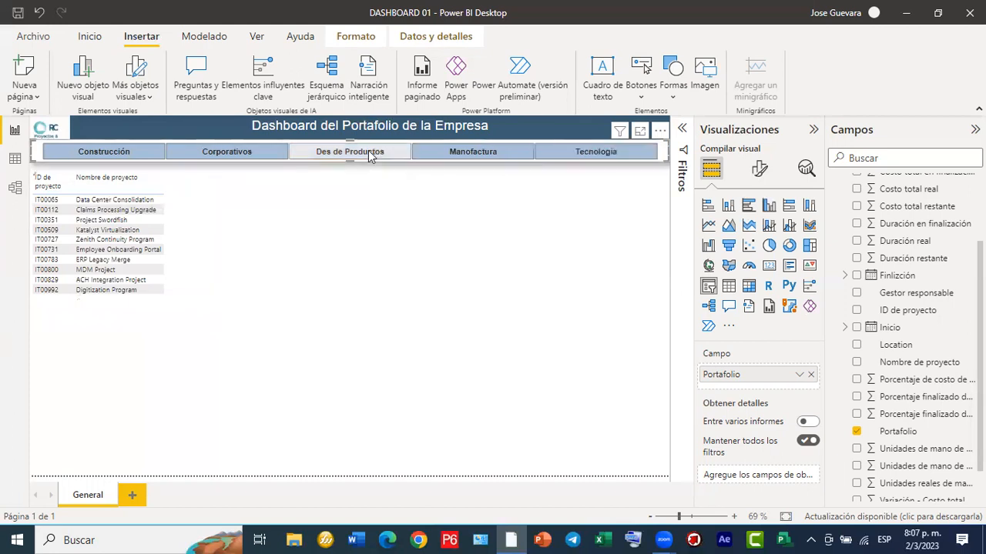
click(255, 153)
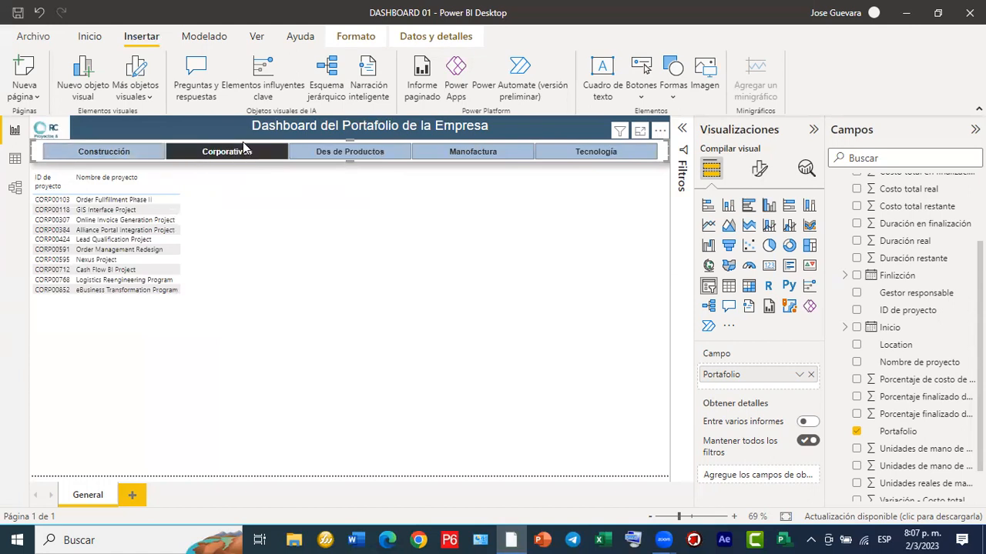
click(243, 154)
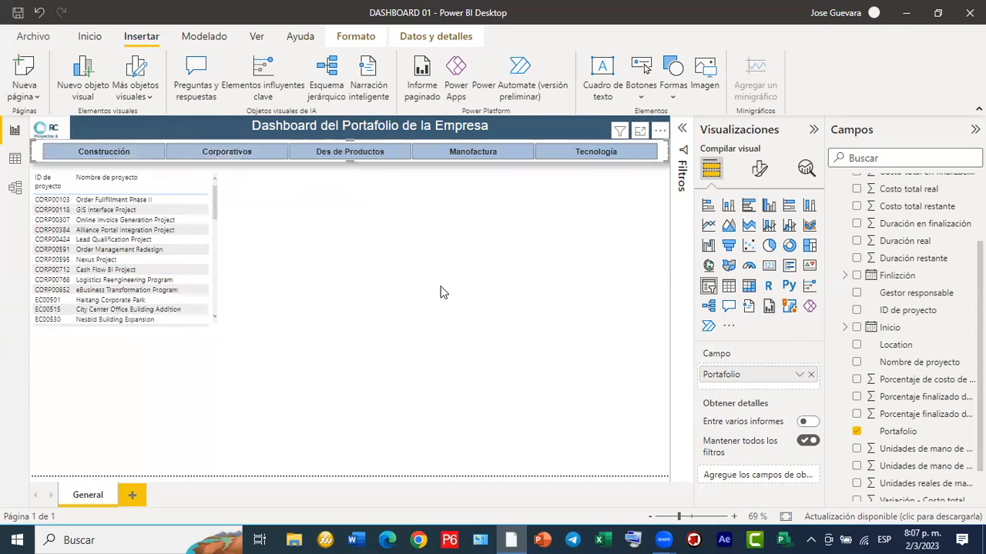
scroll(137, 270, down, 8)
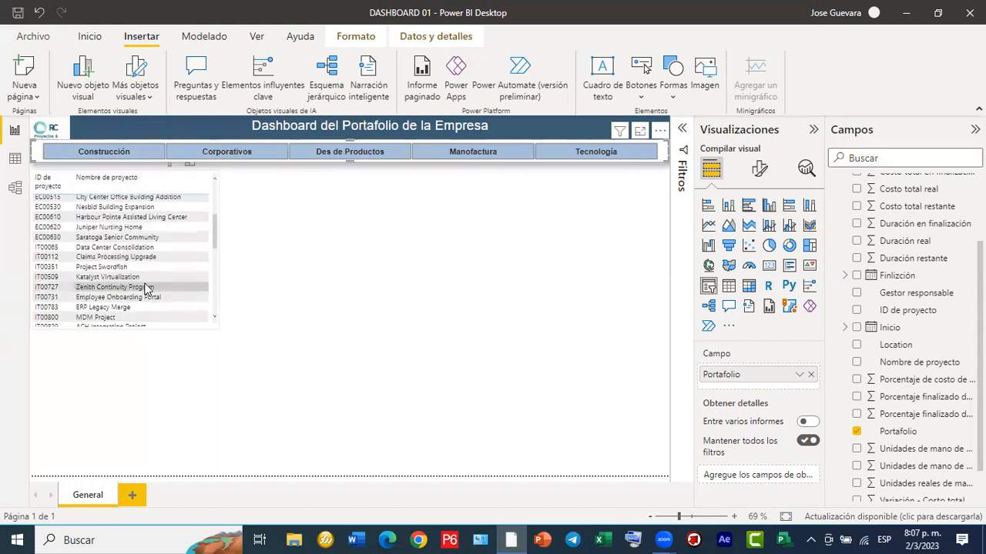
scroll(154, 290, down, 10)
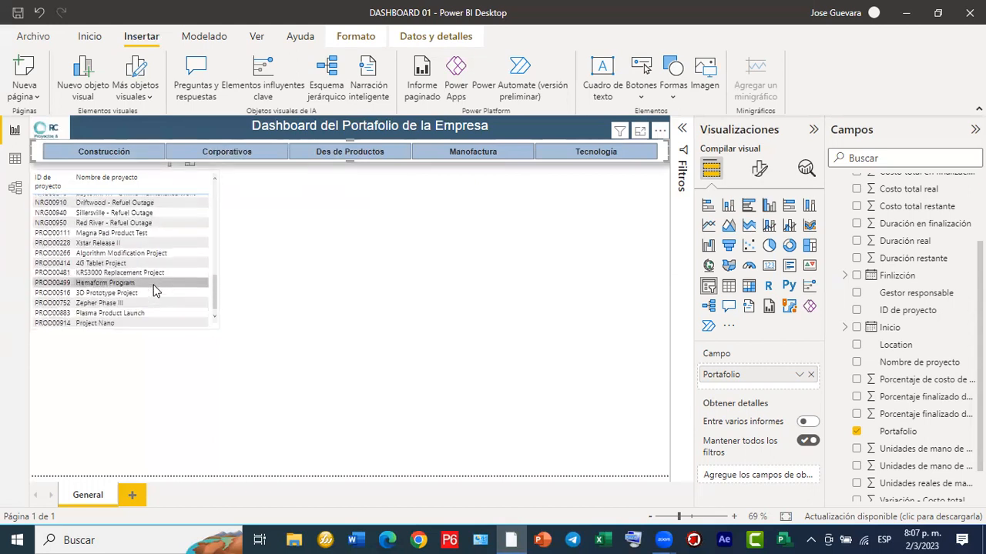
scroll(156, 291, up, 15)
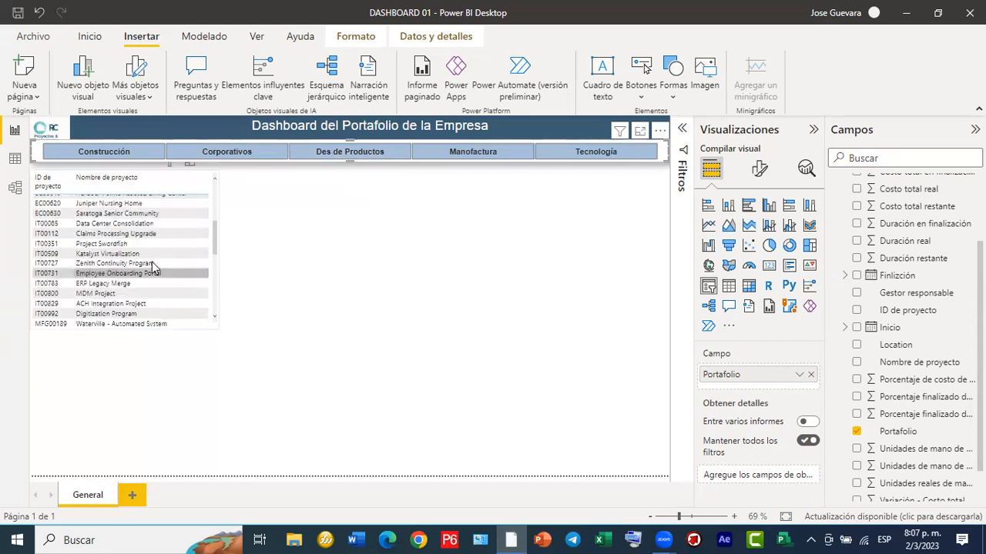
scroll(160, 252, up, 3)
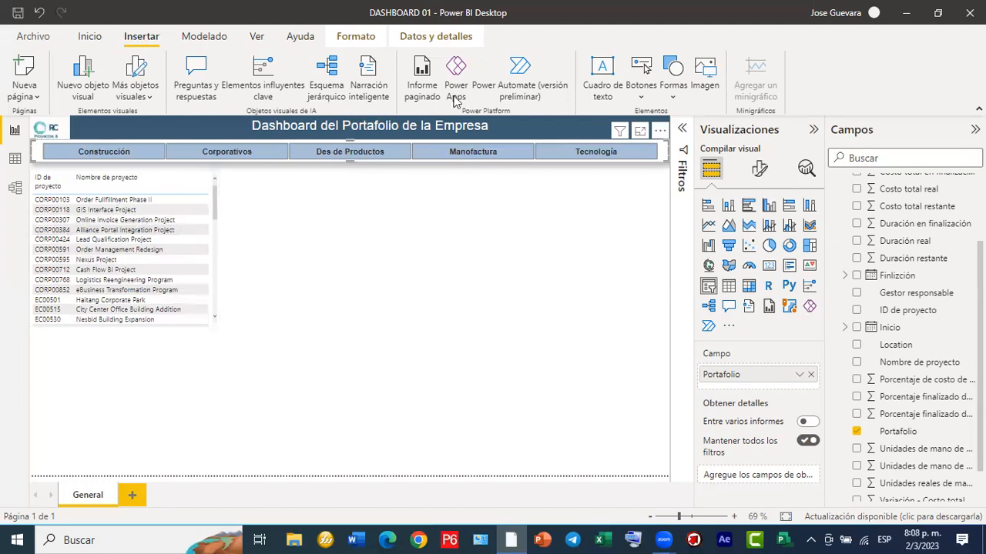
Apply the "Filas llamativas del encabezado en negrita" style preset to the project table and look over its rows.
mouse_move(139, 240)
mouse_down()
mouse_move(667, 210)
mouse_move(754, 171)
mouse_up()
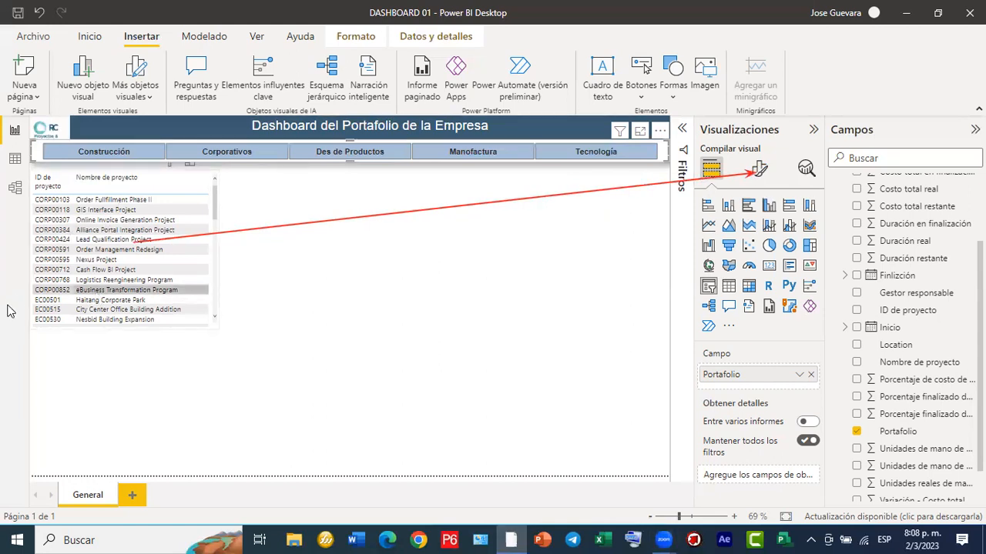
click(153, 293)
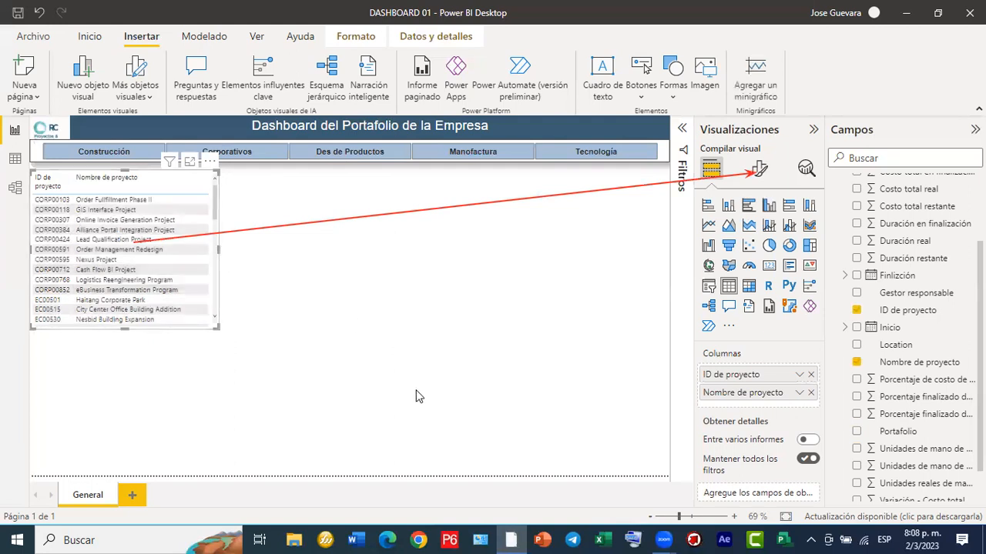
click(760, 171)
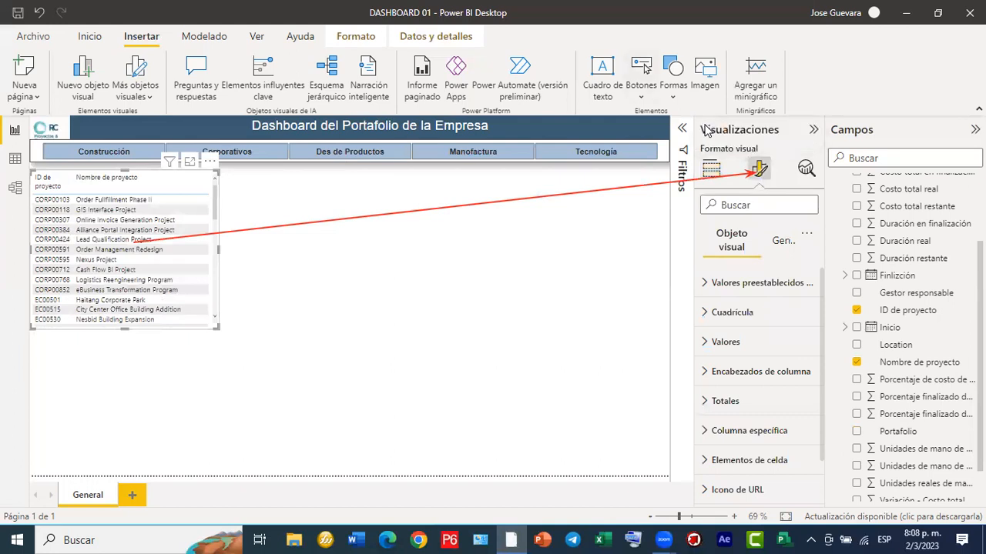
mouse_move(702, 226)
mouse_down()
mouse_move(757, 259)
mouse_move(815, 260)
mouse_up()
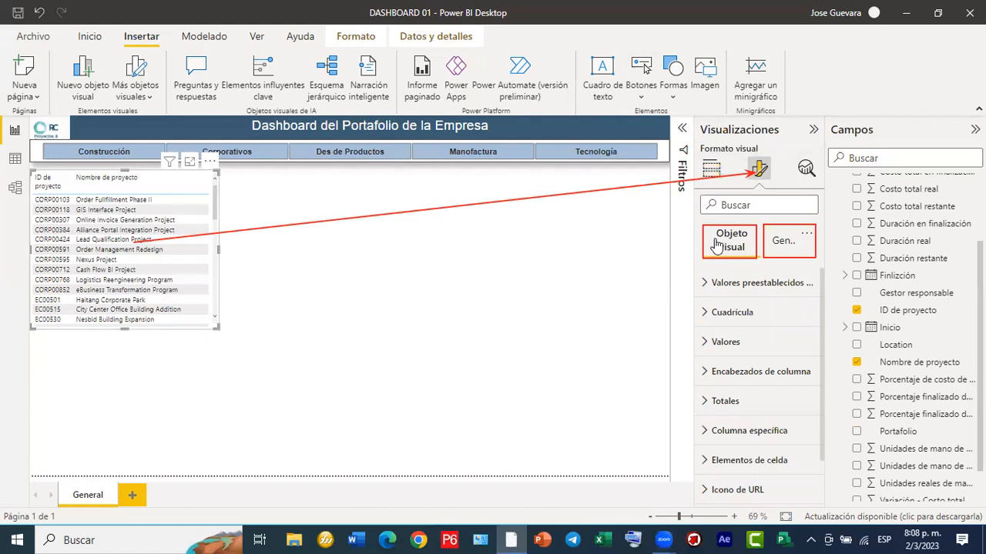
click(704, 283)
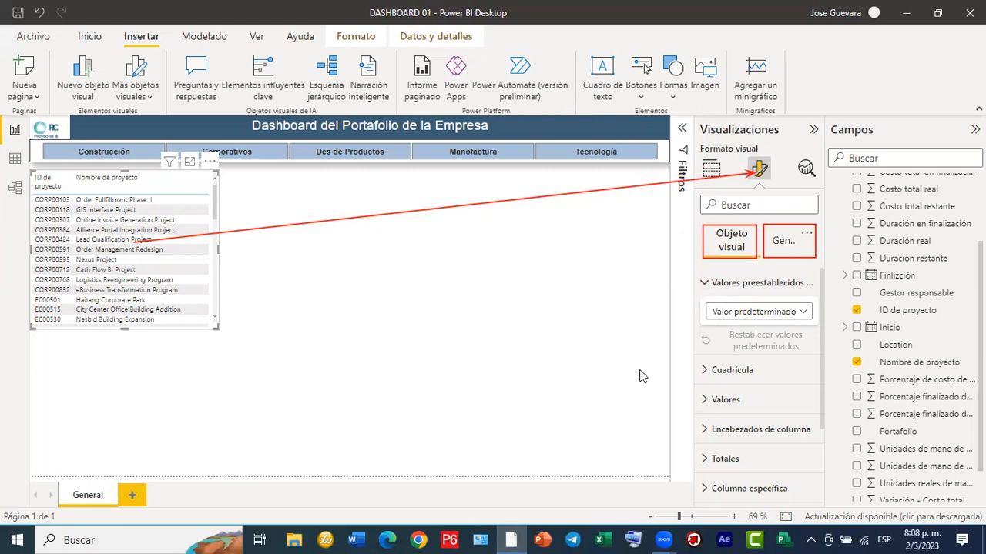
click(804, 312)
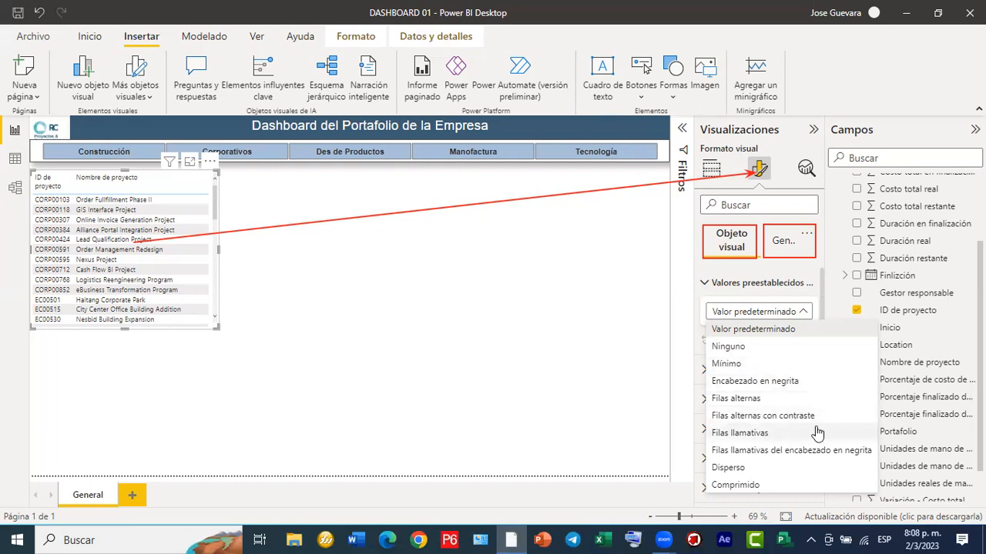
click(752, 455)
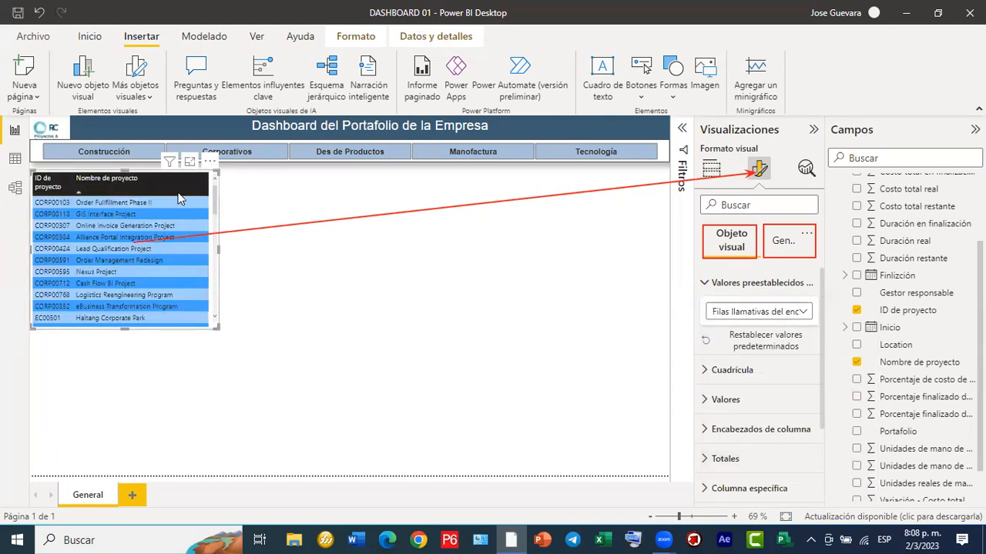
scroll(96, 235, down, 3)
scroll(95, 239, down, 3)
scroll(96, 239, up, 5)
scroll(96, 241, up, 5)
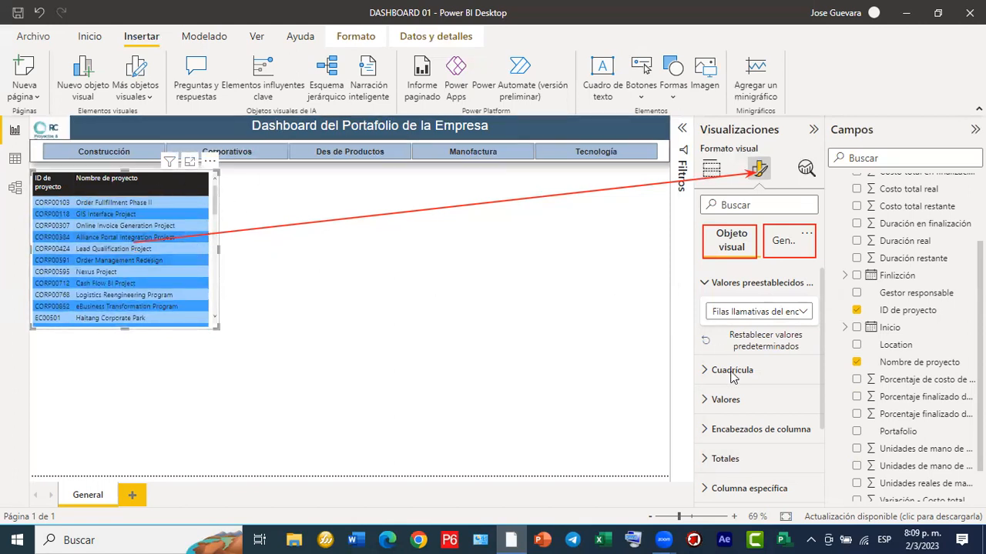
Examine the project table's specific-column formatting options and its general effects settings for background, border and shadow.
scroll(735, 370, down, 2)
scroll(746, 359, down, 1)
scroll(744, 354, down, 1)
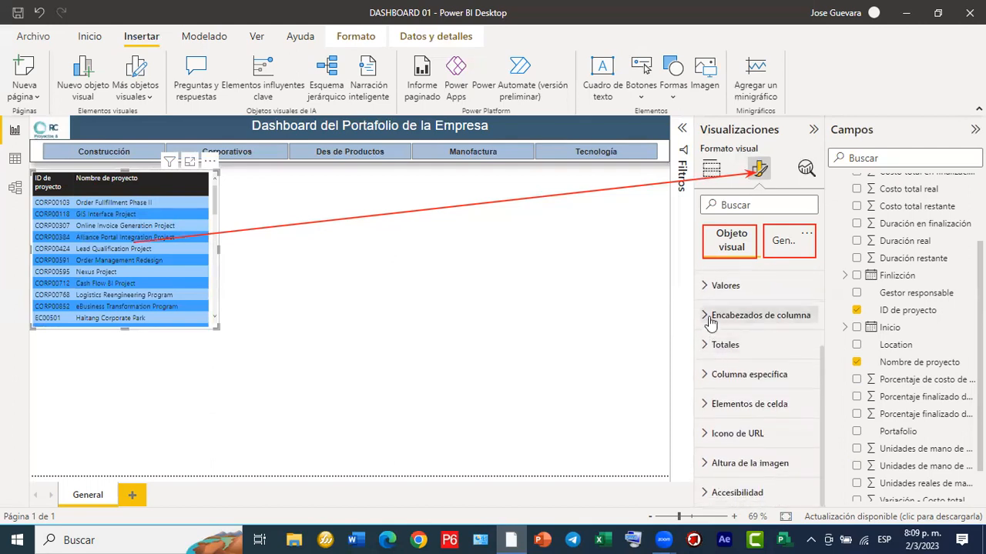
click(702, 380)
scroll(701, 382, down, 2)
scroll(701, 382, down, 3)
scroll(739, 369, up, 7)
click(787, 243)
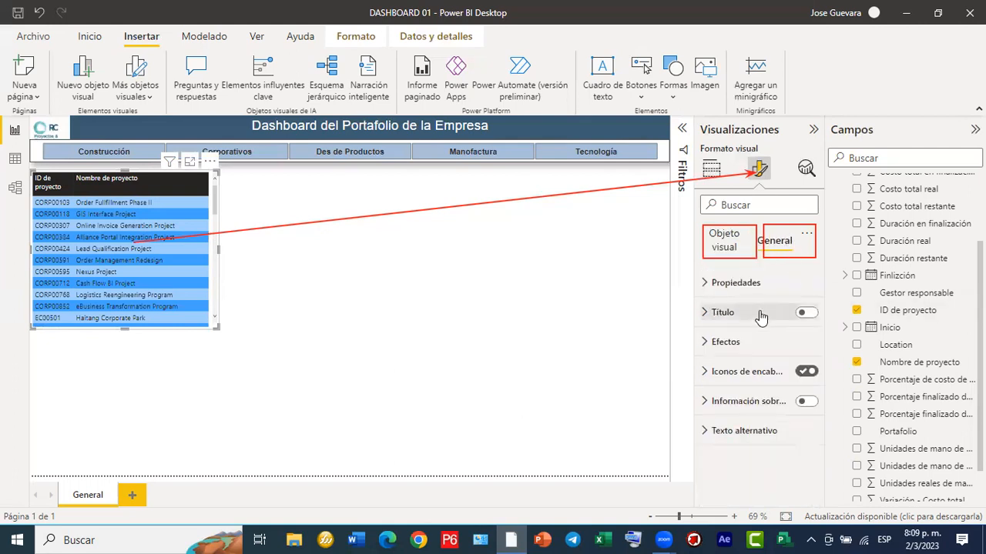
click(709, 345)
scroll(709, 377, down, 3)
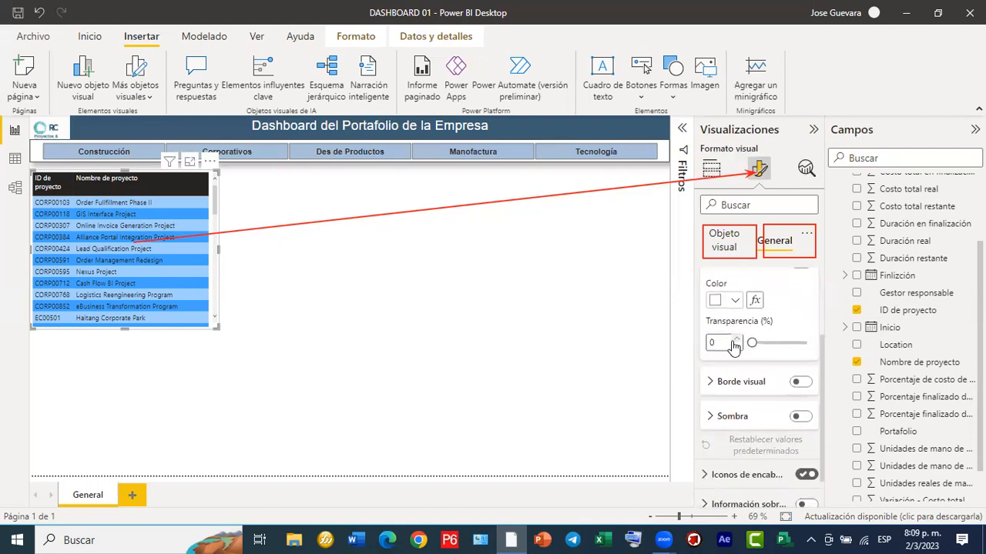
scroll(723, 377, down, 1)
scroll(722, 377, up, 4)
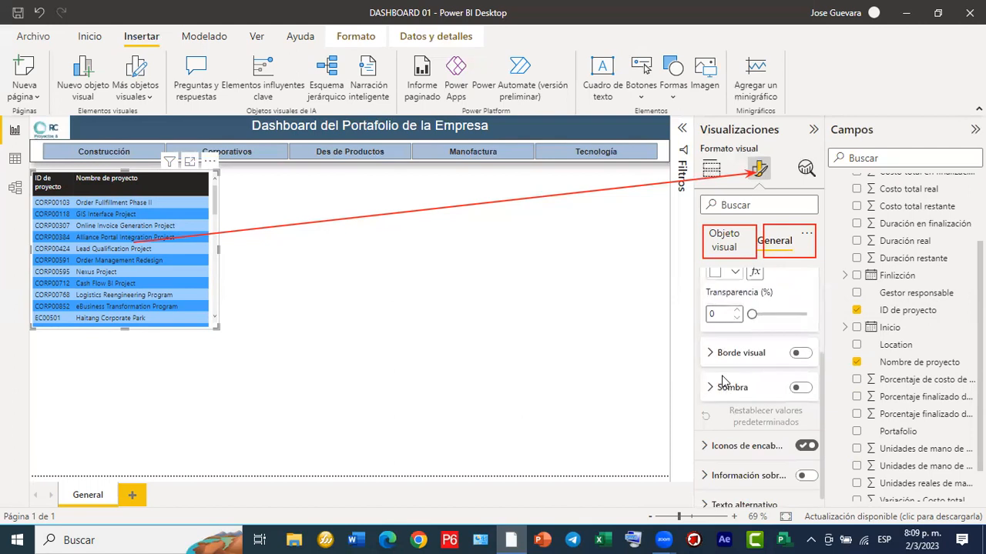
click(728, 243)
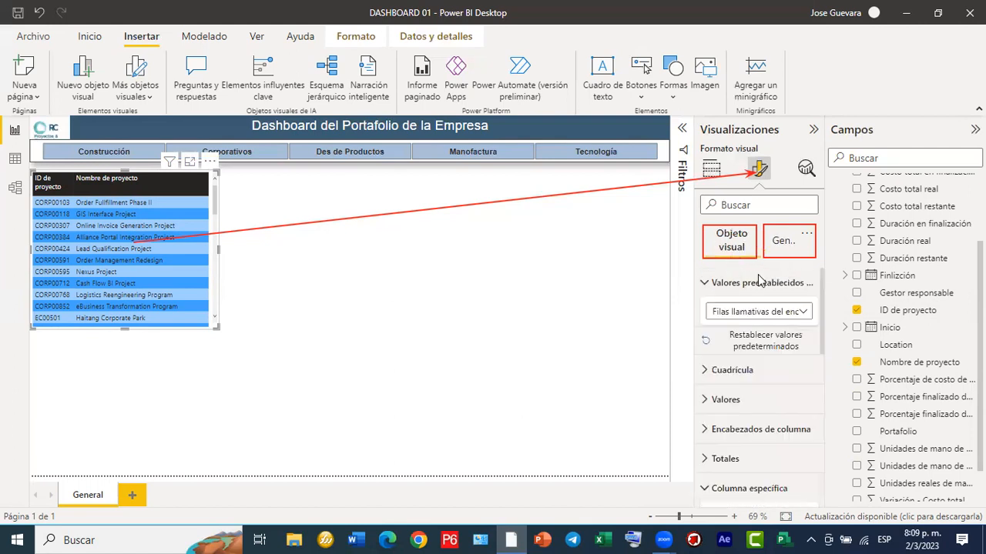
Examine the project table's gridline and border formatting options.
click(701, 371)
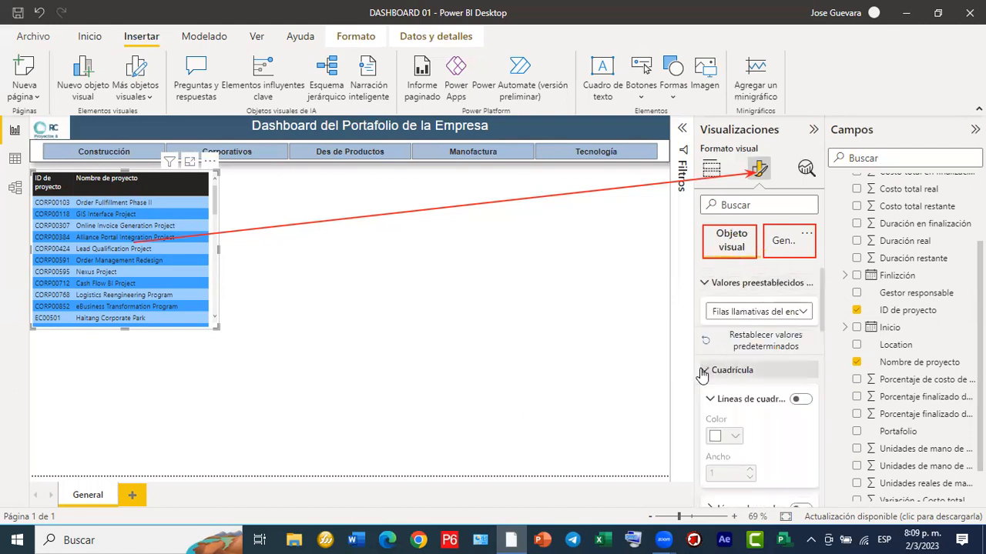
scroll(815, 345, down, 2)
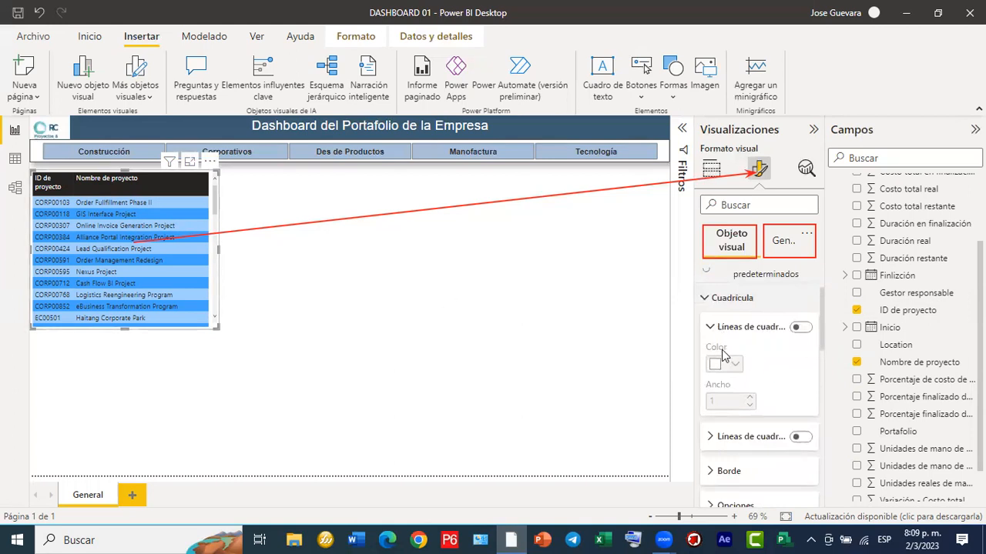
scroll(722, 356, down, 3)
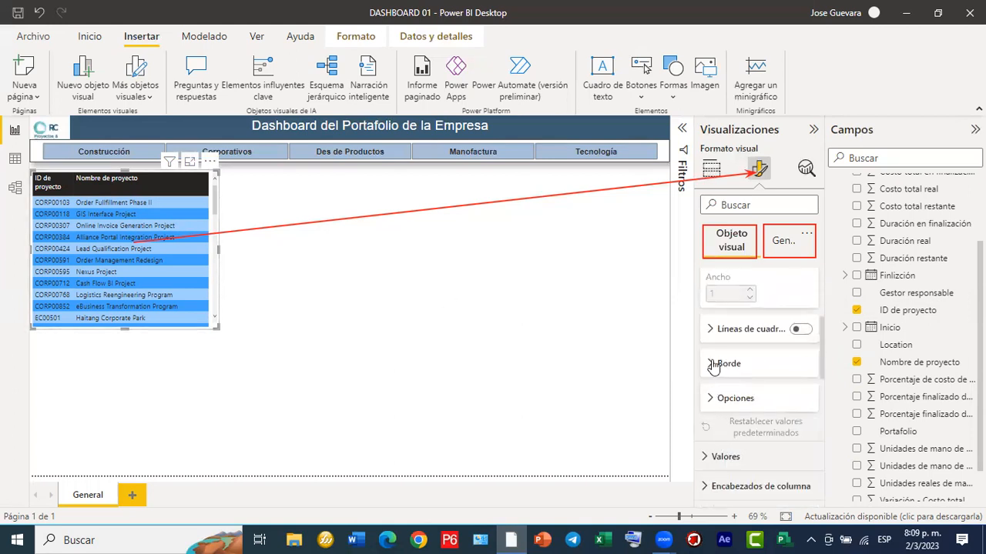
click(712, 365)
scroll(716, 389, down, 3)
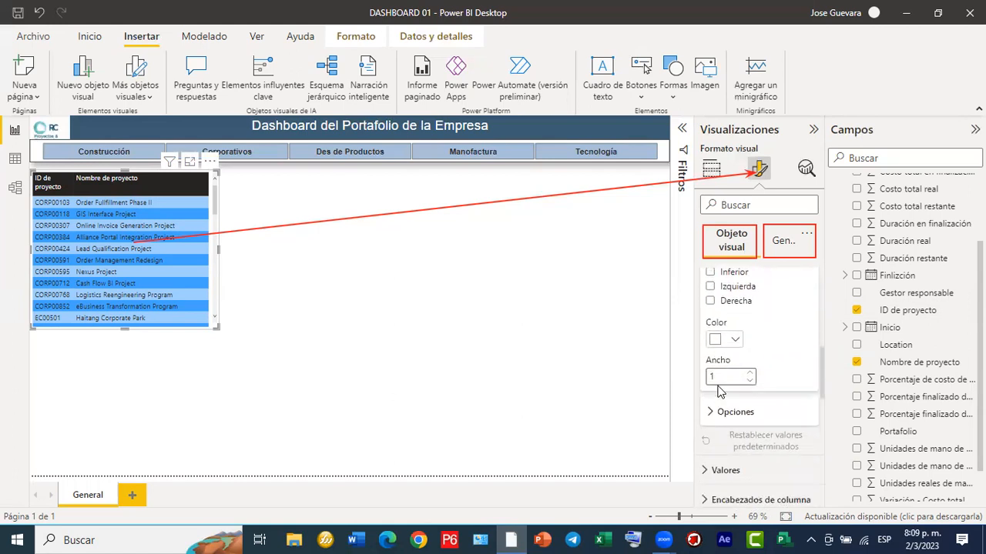
scroll(716, 392, down, 2)
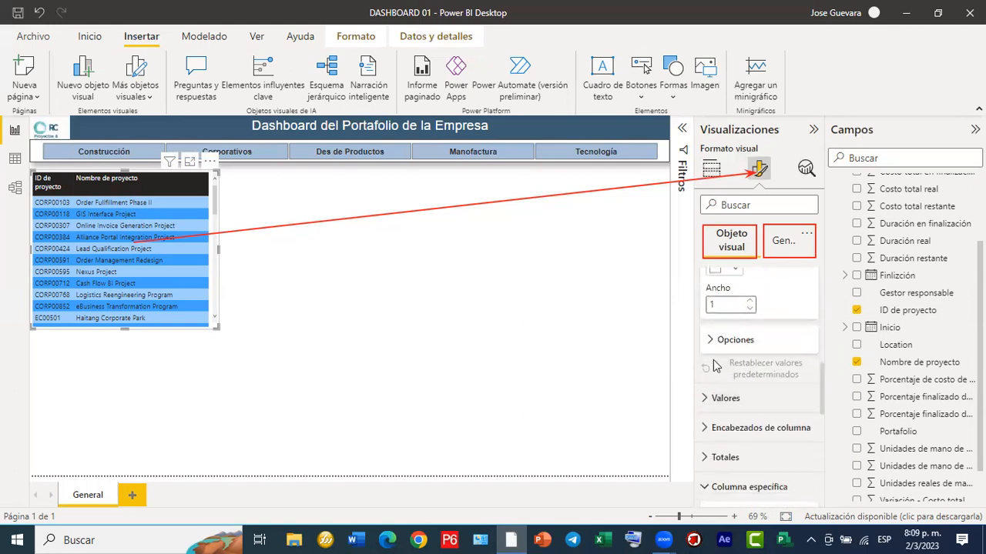
Set the font of the project table's values to Arial.
click(708, 399)
scroll(770, 339, down, 2)
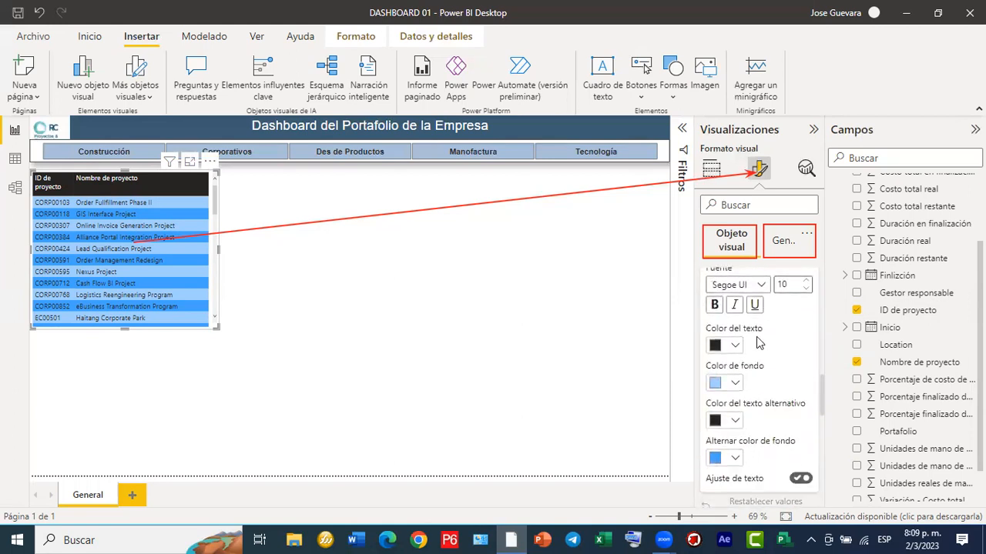
scroll(737, 336, up, 1)
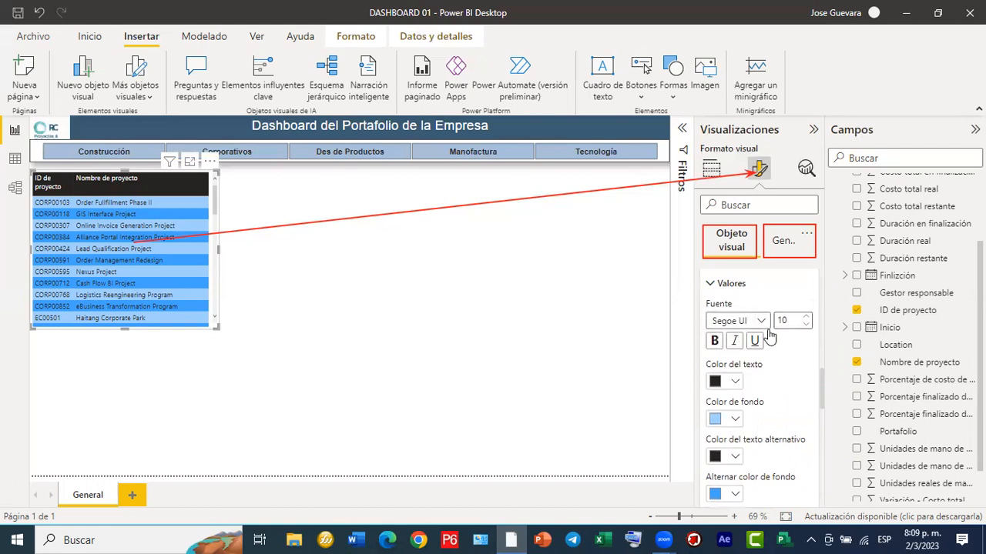
click(760, 321)
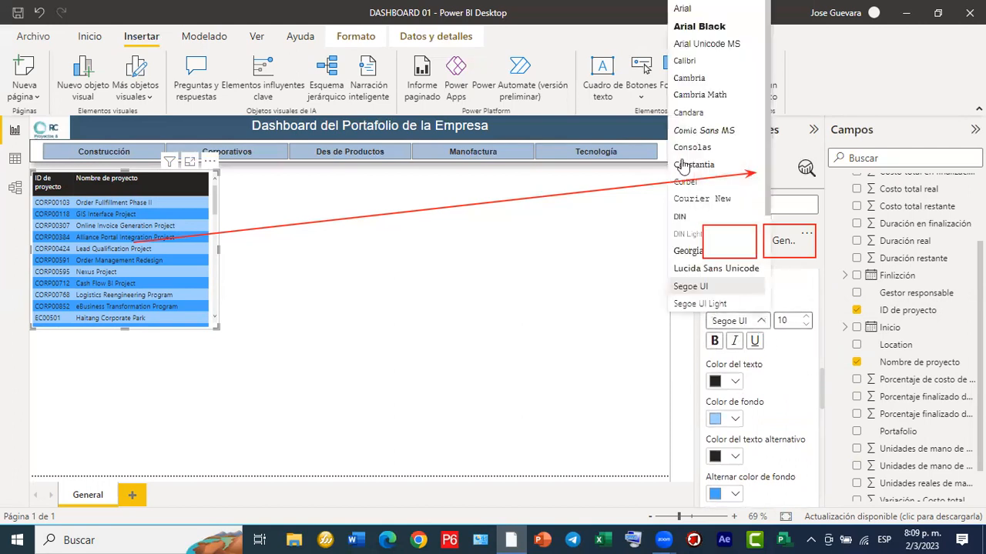
click(682, 8)
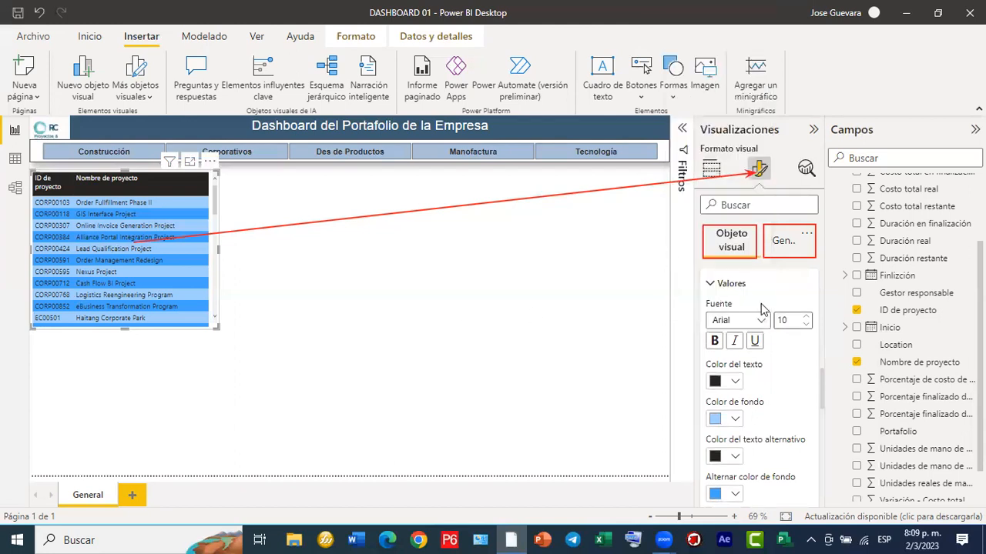
Widen the ID de proyecto column of the project table and set the values' alternate background color to dark blue.
click(735, 341)
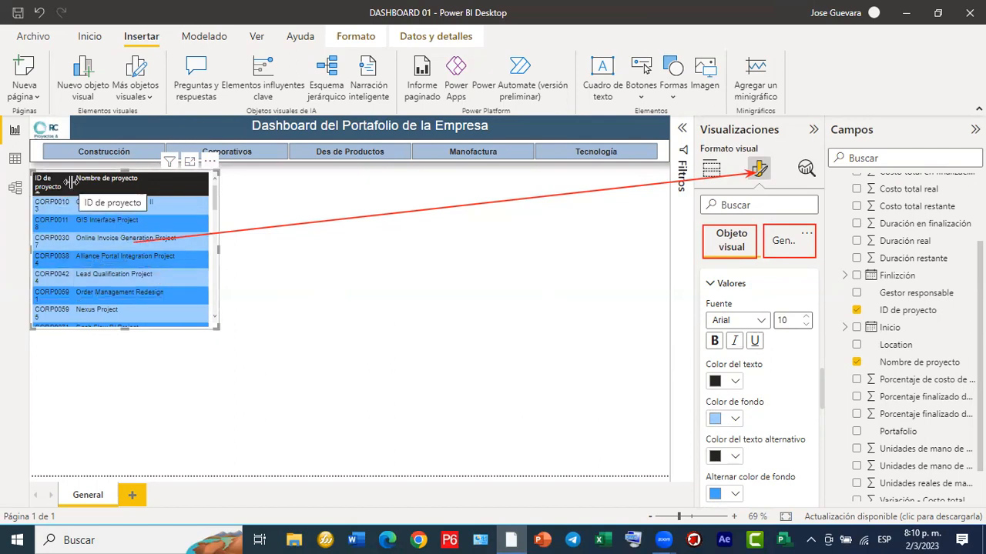
drag(73, 183, 78, 182)
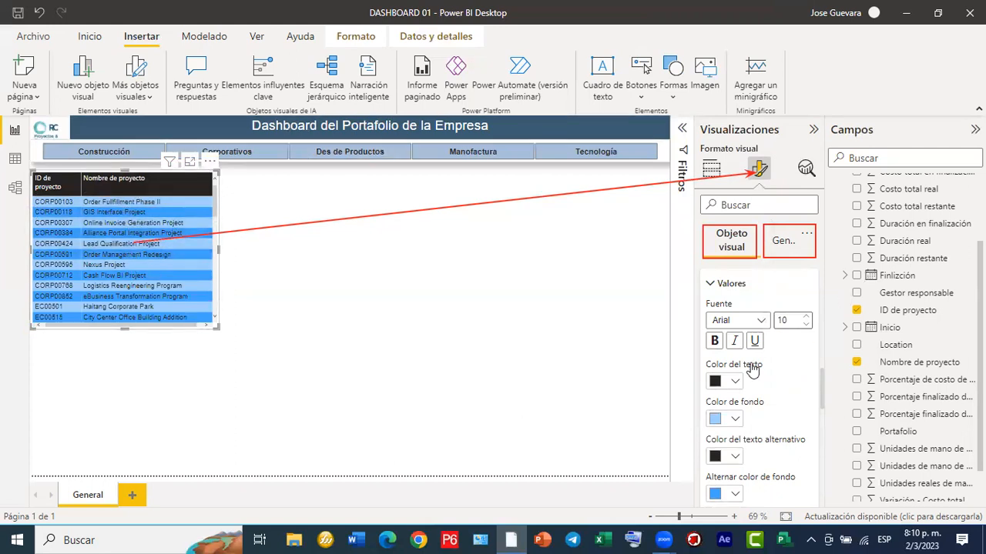
scroll(758, 395, down, 1)
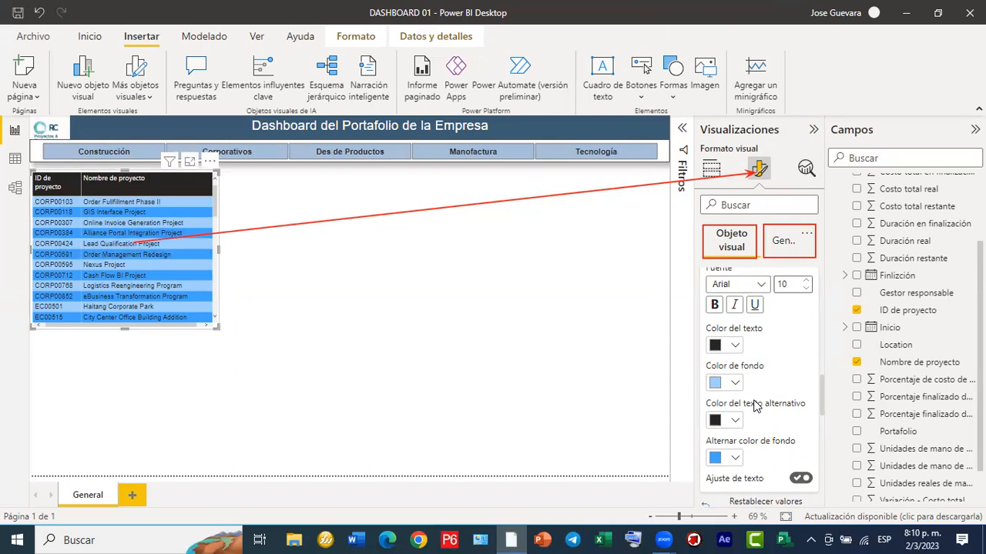
click(735, 459)
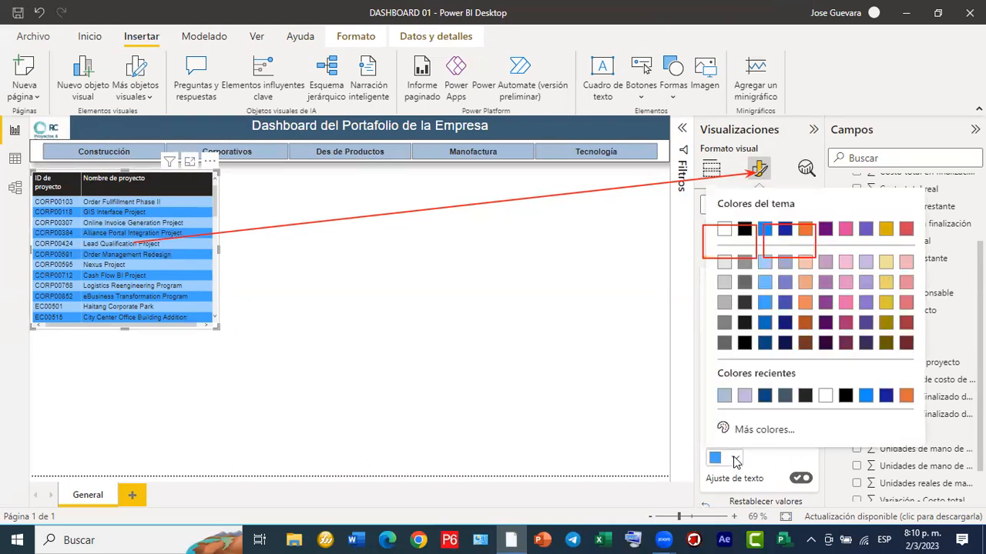
click(764, 397)
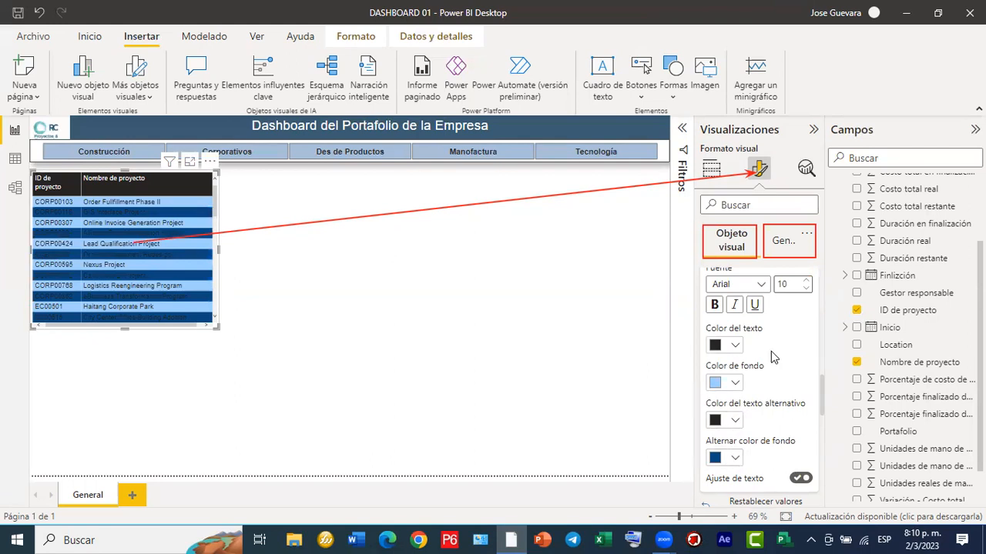
Set both the text color and the alternate text color of the project table's values to white.
click(735, 346)
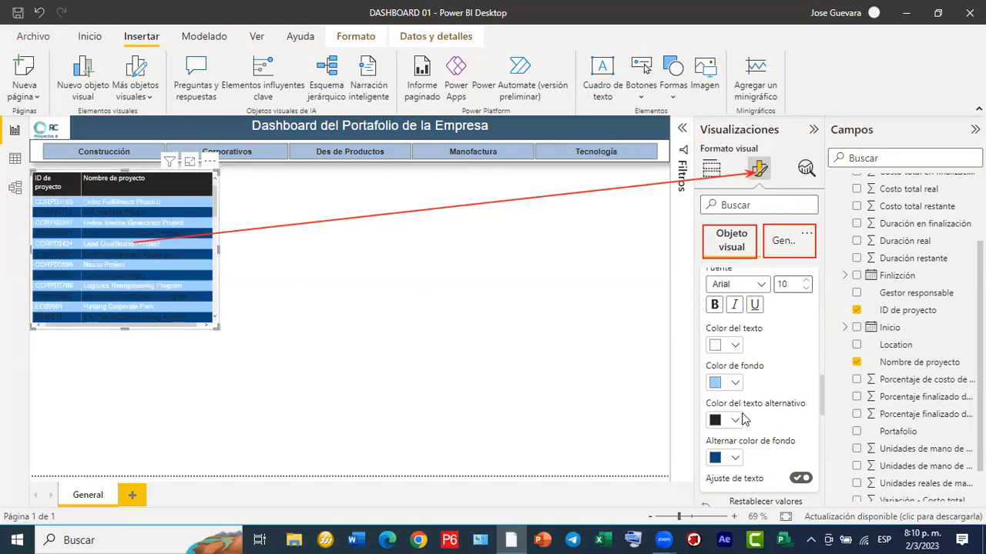
scroll(732, 394, down, 3)
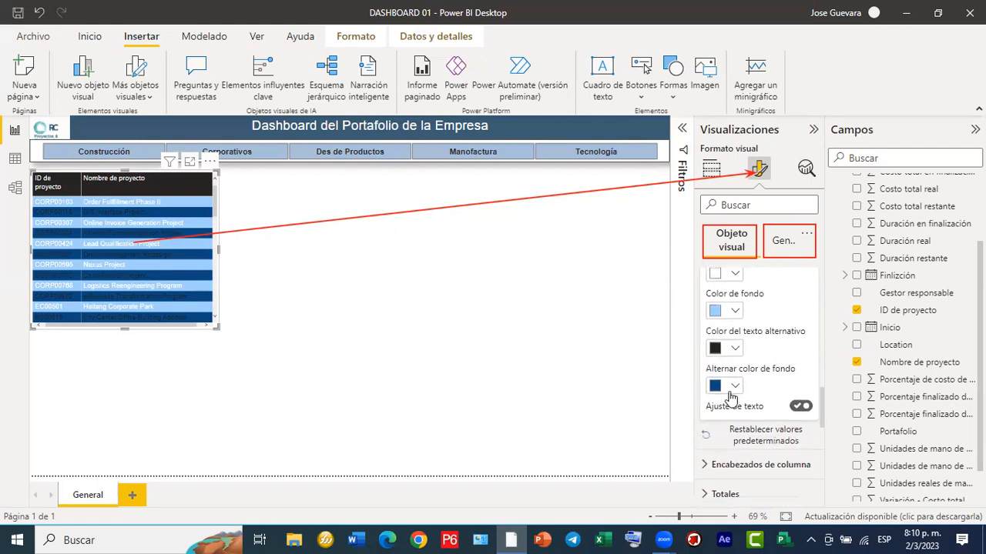
click(736, 352)
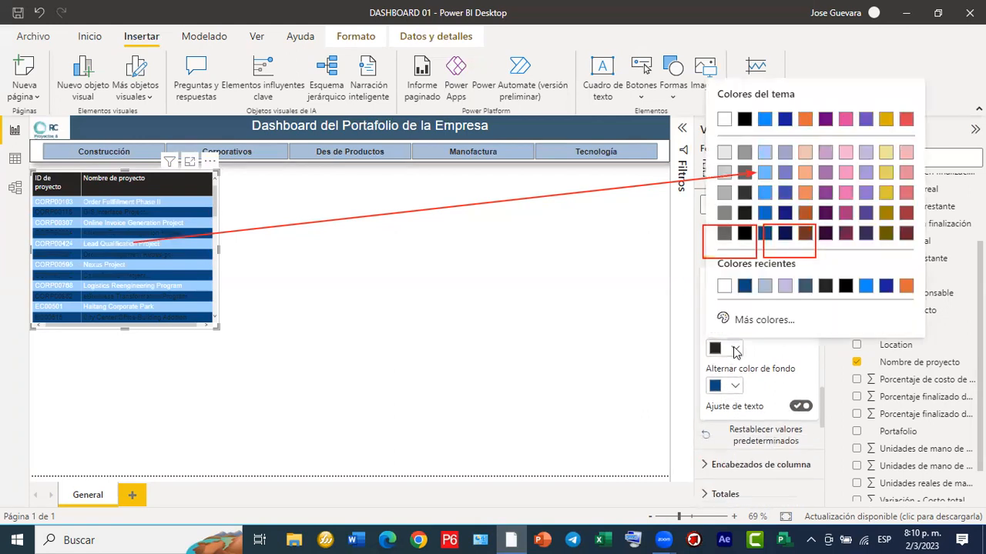
click(725, 119)
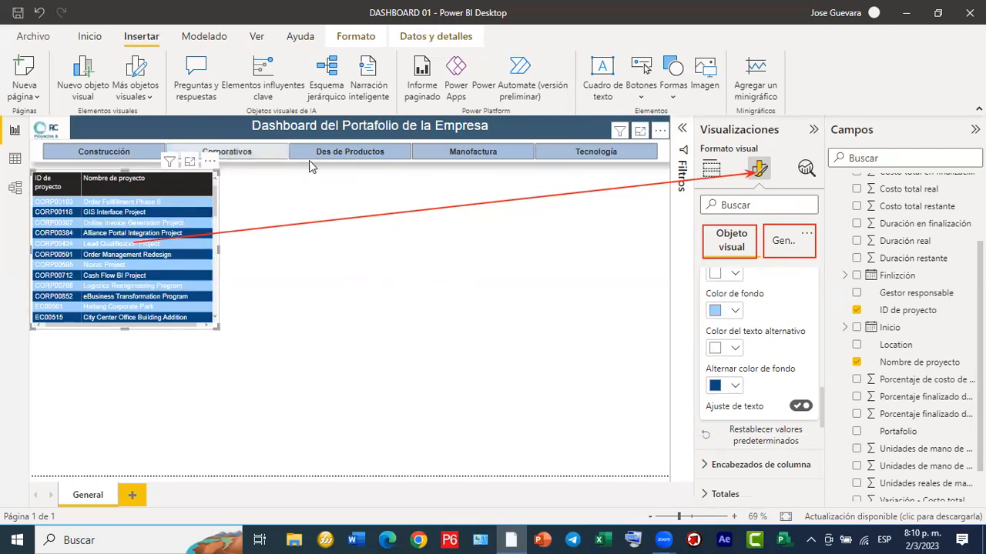
Try a light grayish-blue background color for the project table's values and review its rows.
click(737, 310)
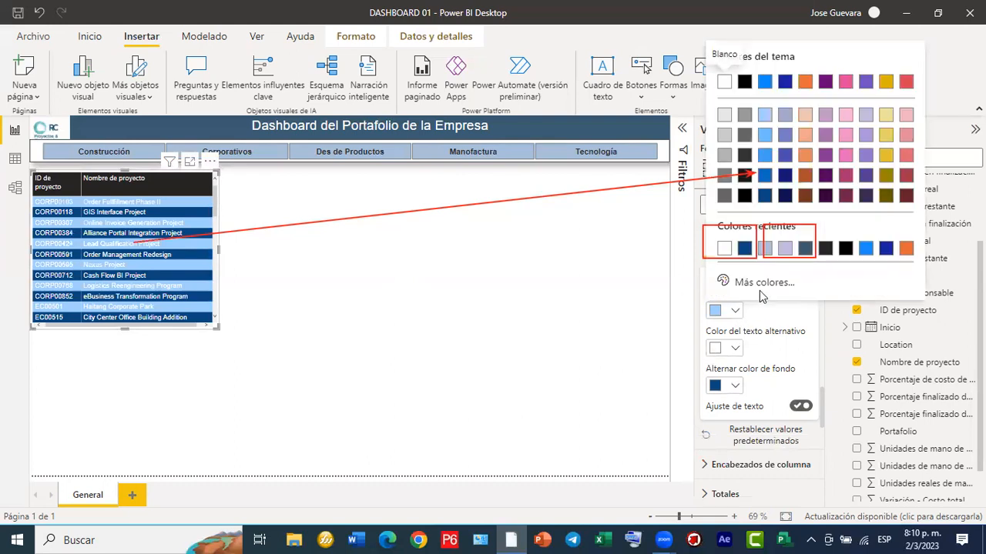
click(765, 248)
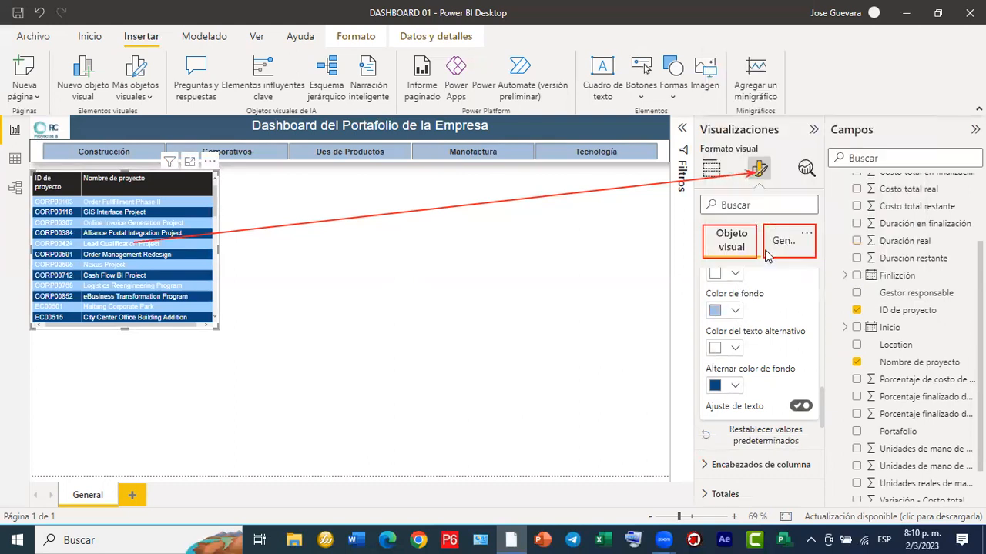
scroll(119, 253, down, 1)
scroll(119, 252, down, 4)
scroll(117, 255, up, 4)
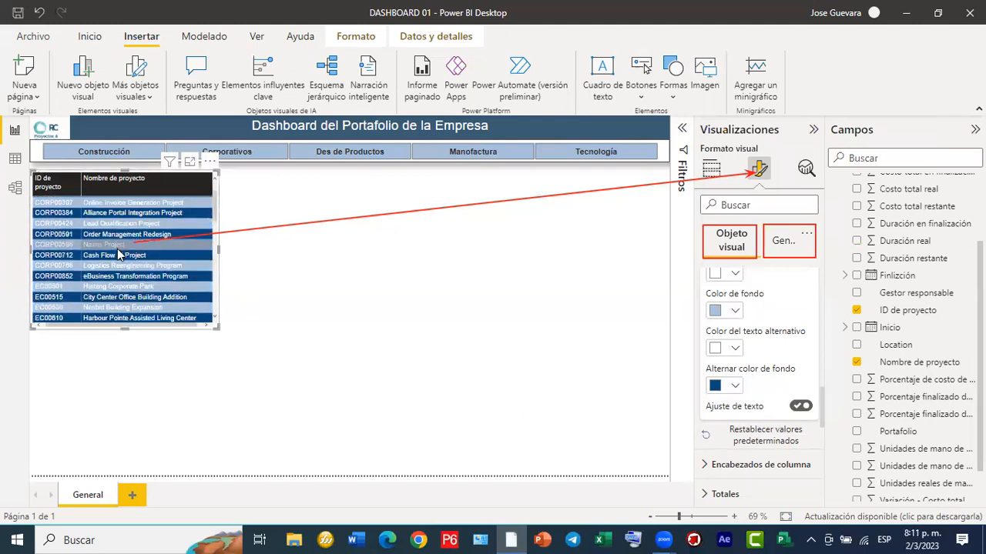
scroll(117, 248, up, 1)
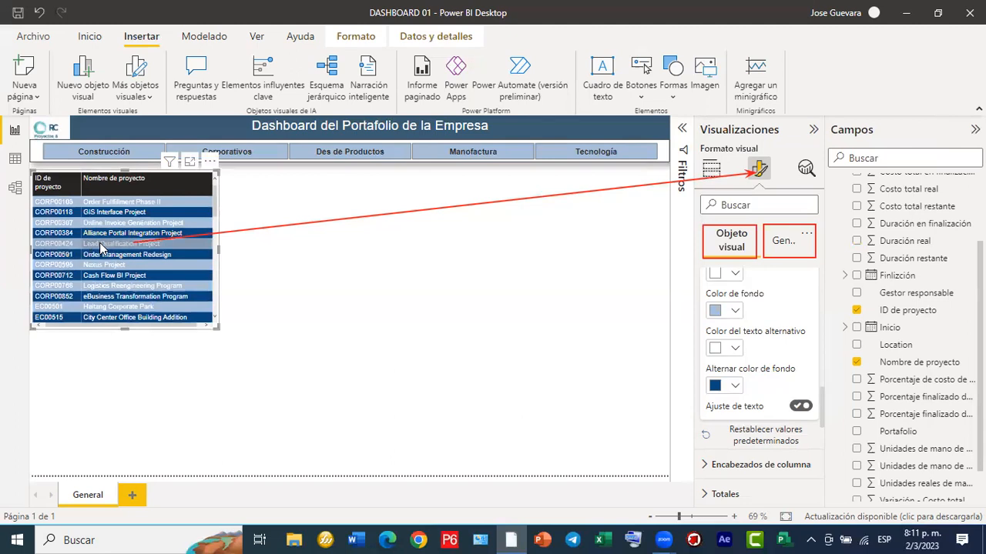
Try a dark slate blue alternate text color for the project table's values and return it to white.
click(735, 349)
click(805, 287)
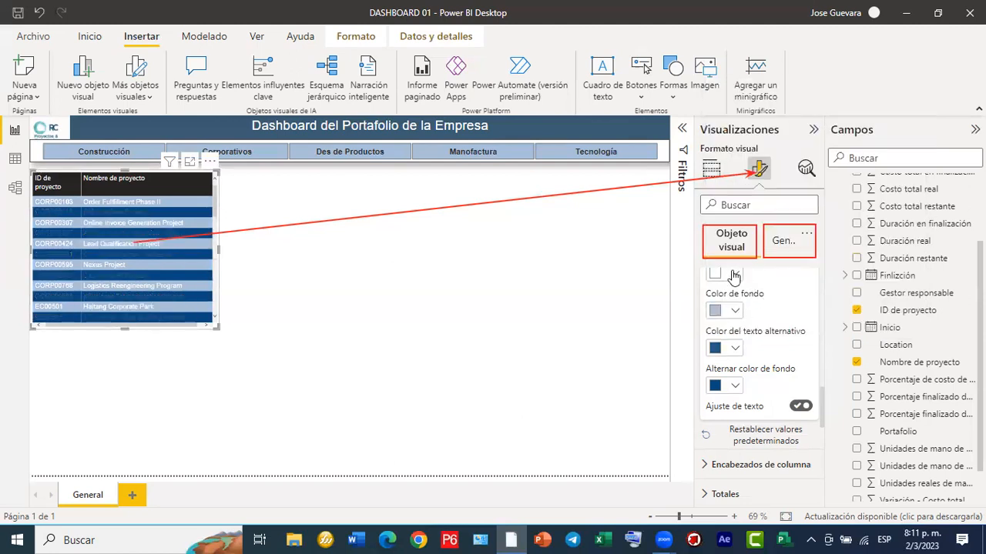
click(736, 348)
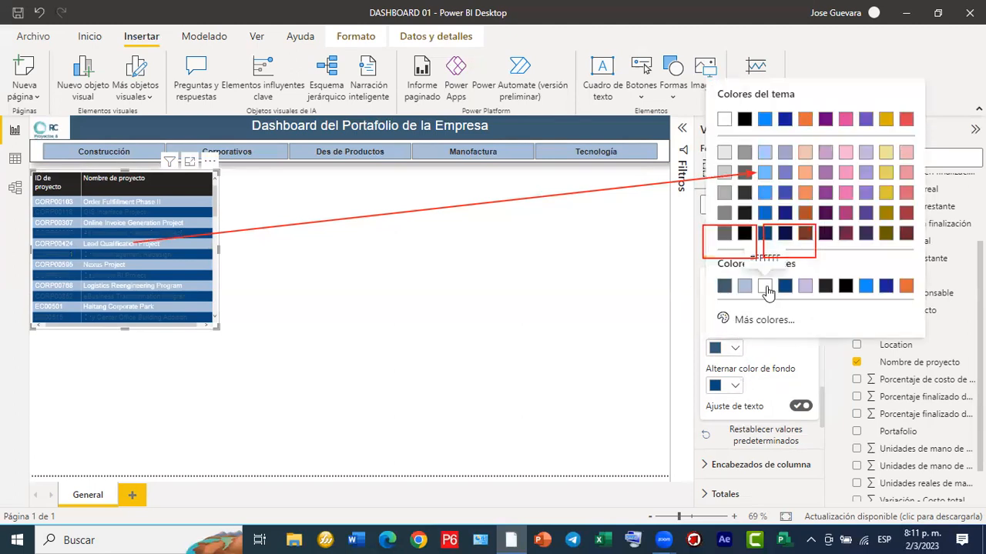
click(765, 287)
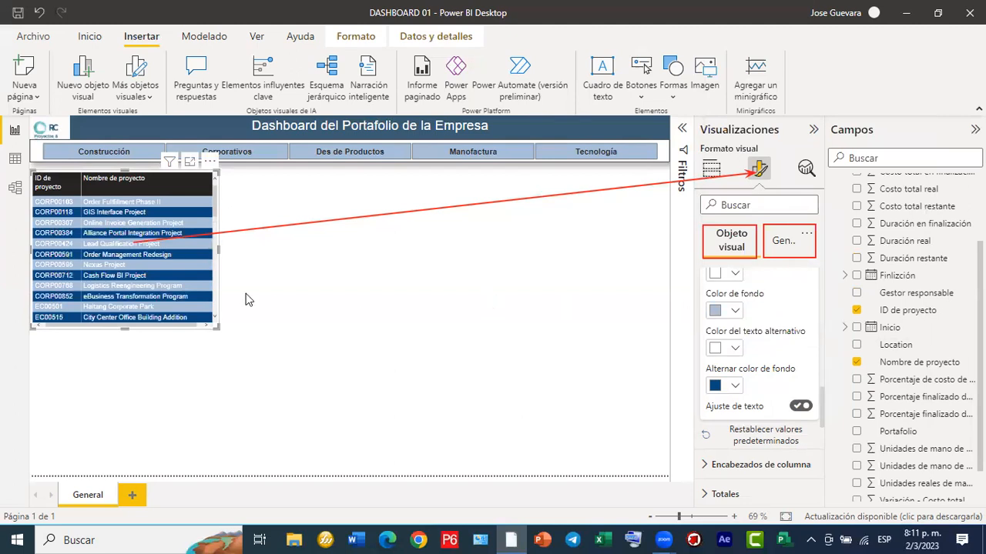
Set the background color of the project table's values to the custom color #6A85A1.
click(735, 311)
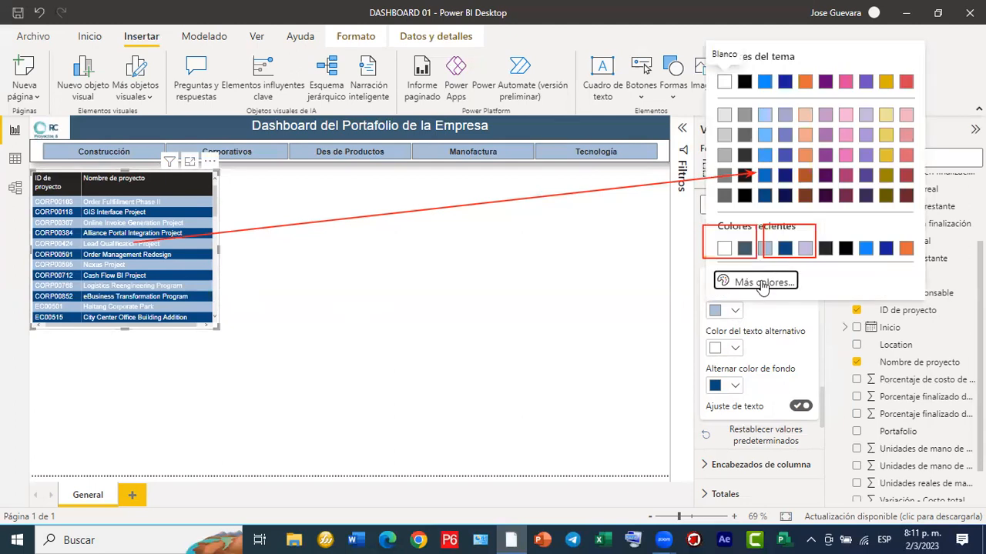
click(762, 282)
click(804, 148)
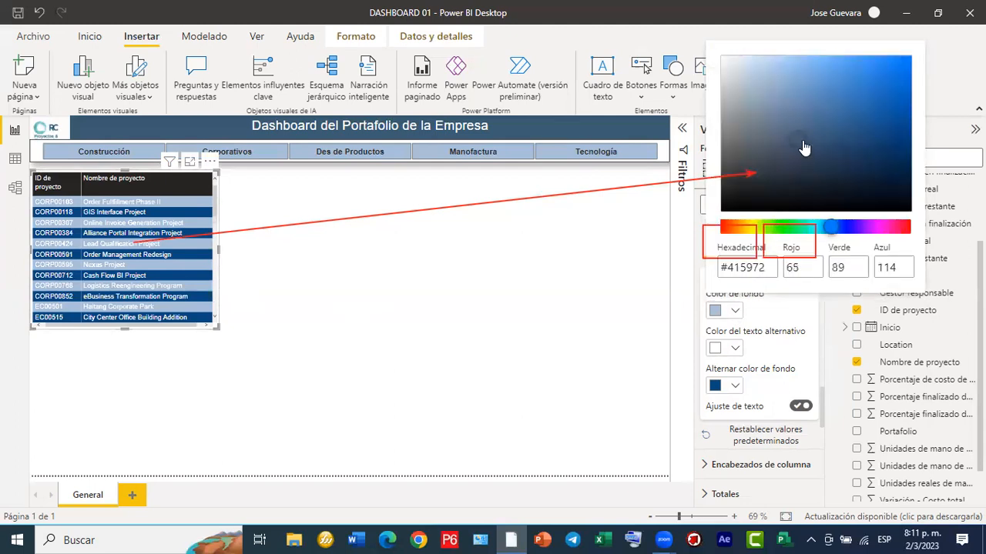
click(793, 142)
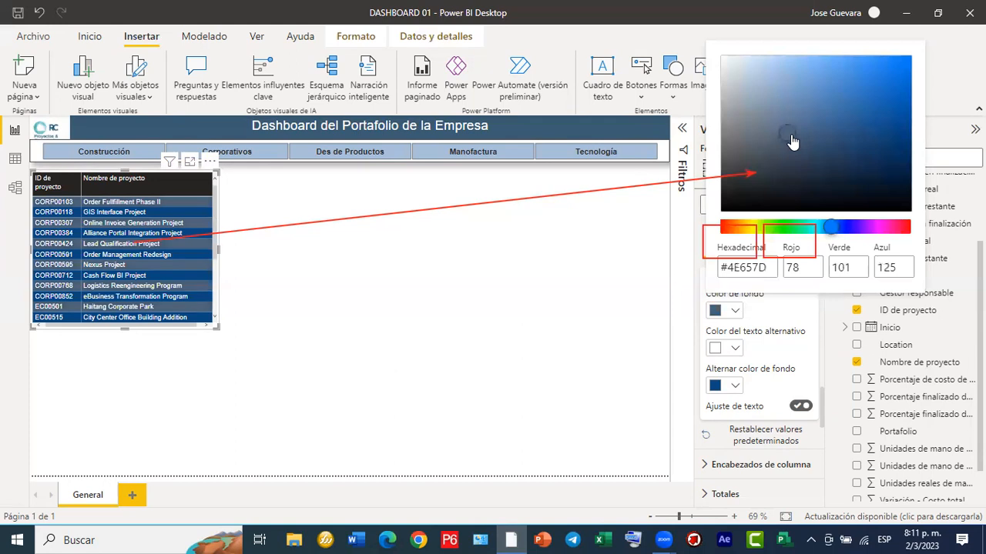
click(781, 114)
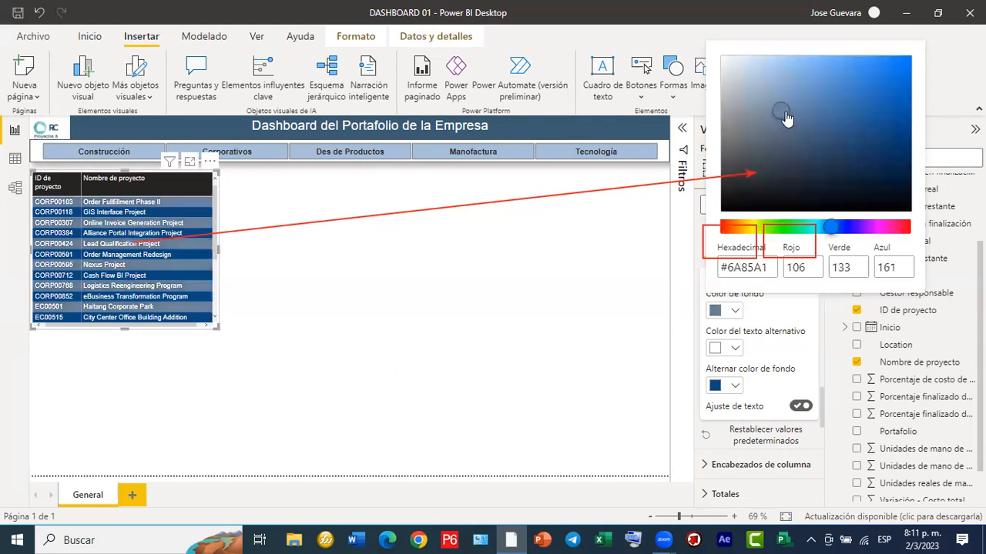
click(426, 353)
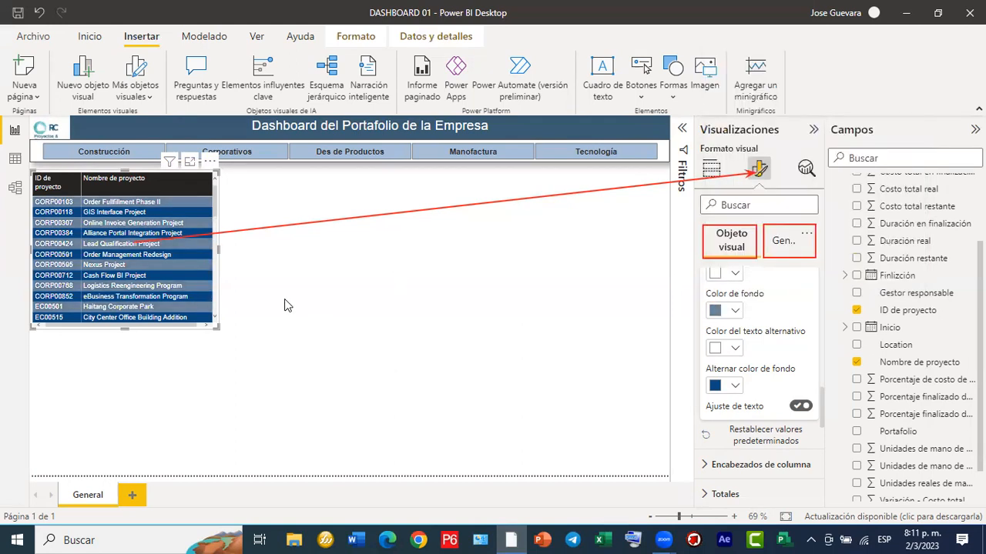
Look through the project table's rows and widen the table slightly so the longer project names fit.
scroll(114, 308, down, 10)
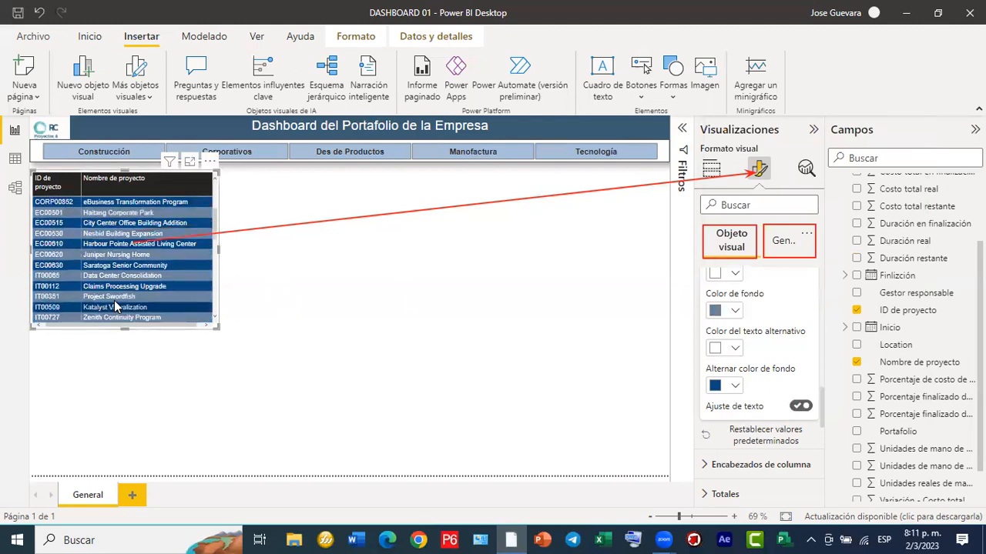
scroll(114, 308, down, 3)
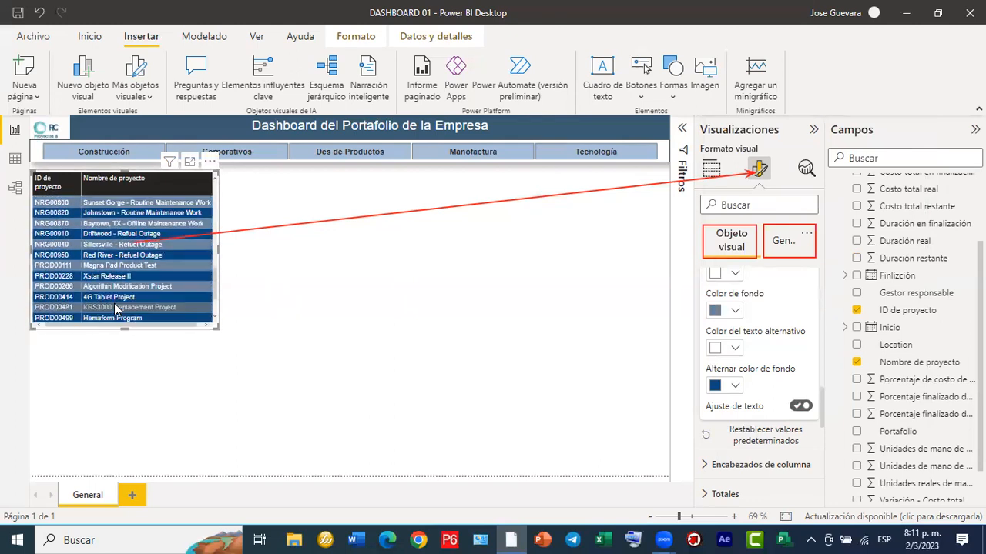
scroll(114, 308, up, 8)
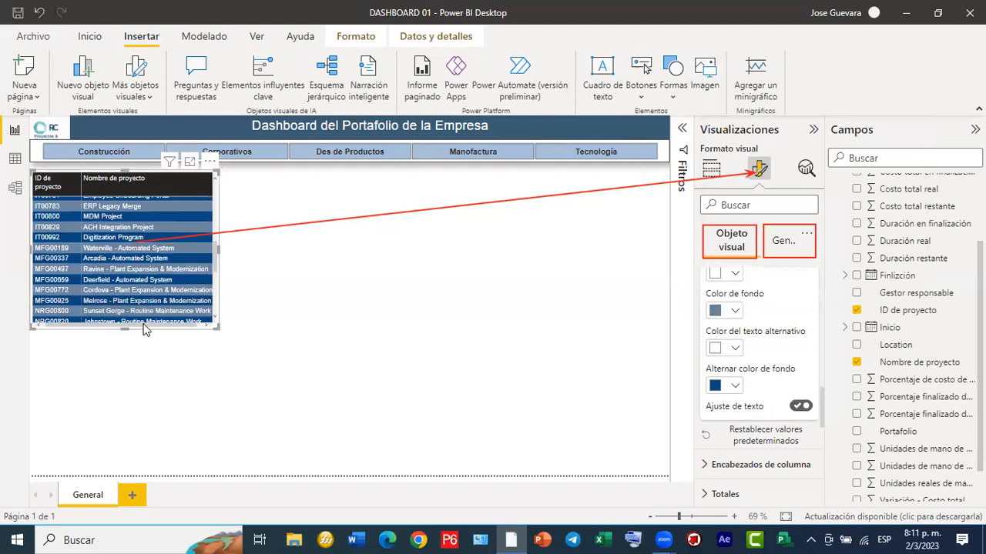
drag(218, 252, 224, 262)
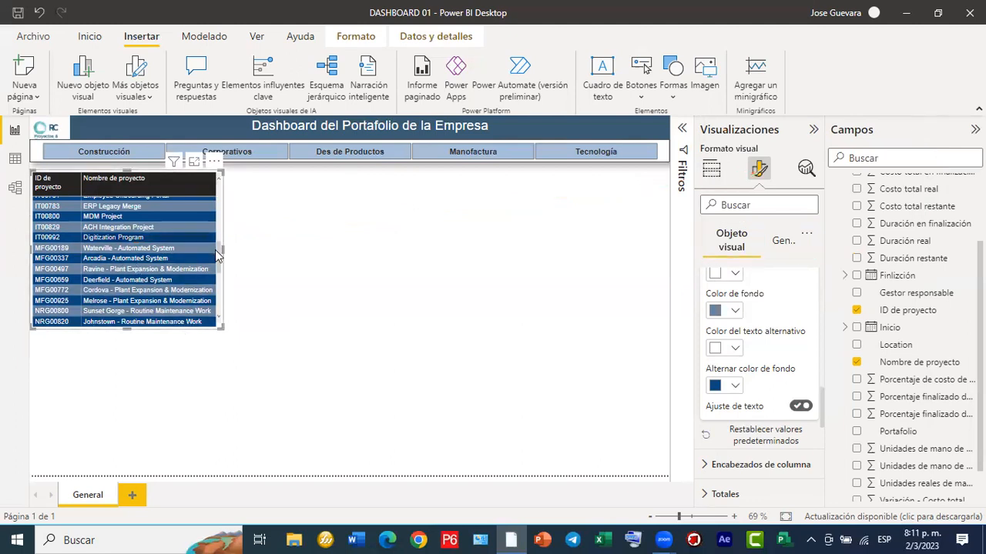
drag(218, 254, 214, 187)
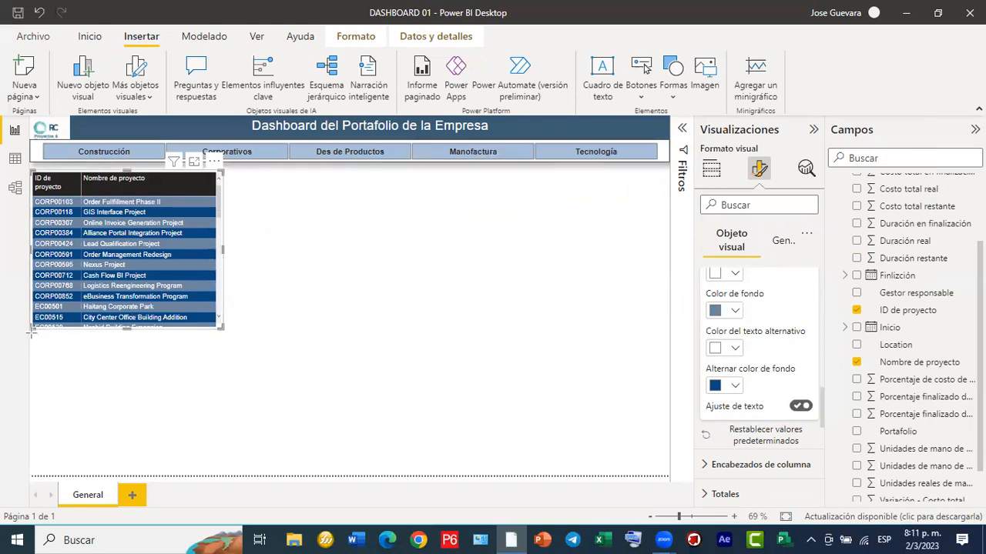
drag(27, 331, 224, 479)
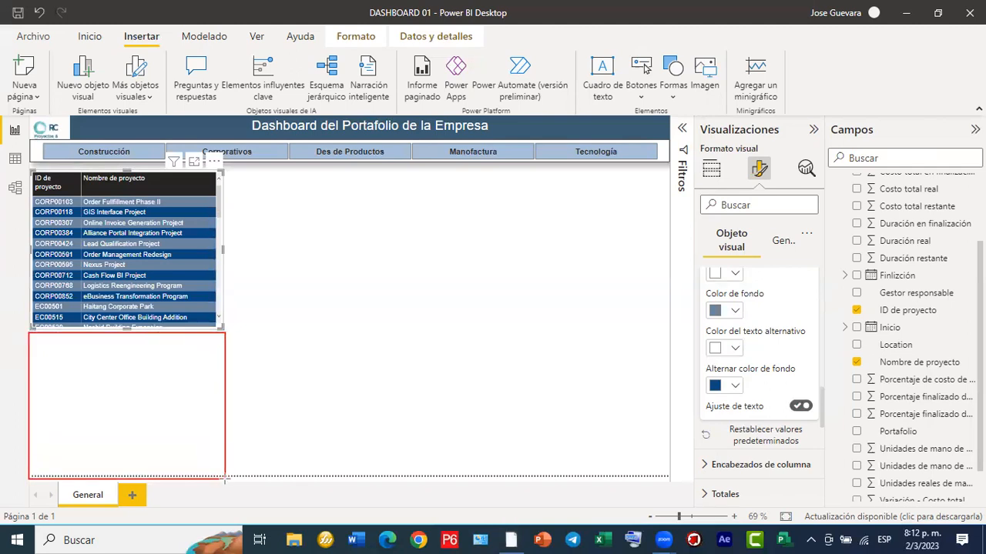
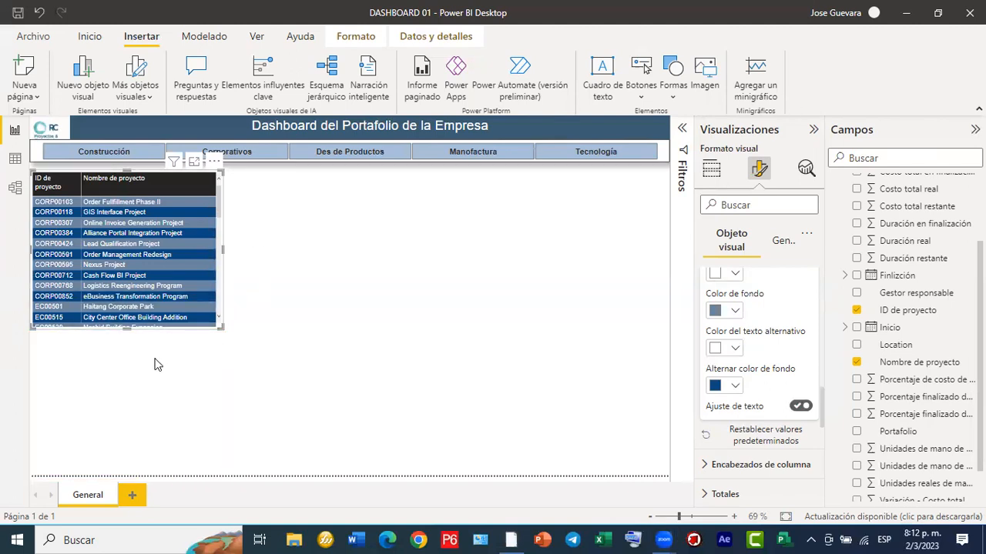
click(321, 244)
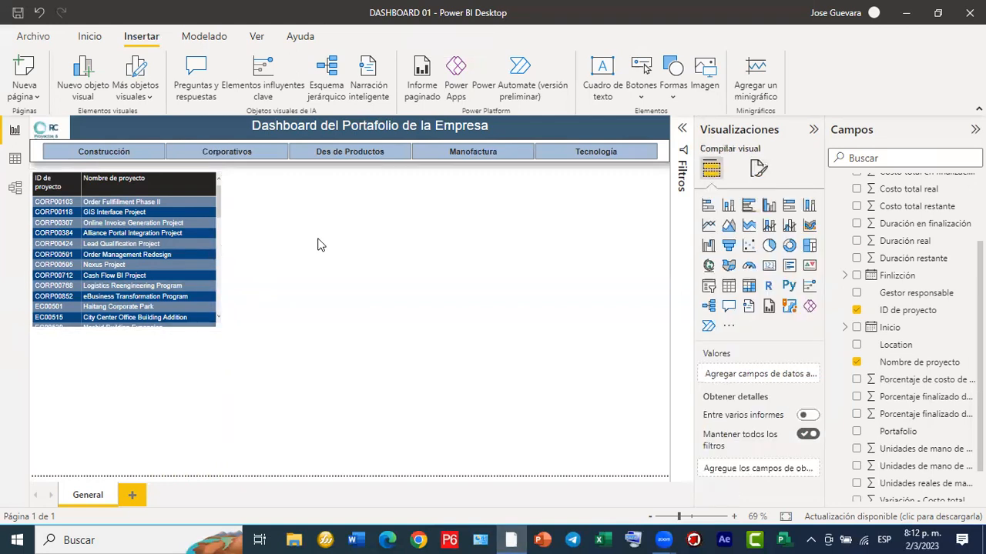
Sort the project table by Nombre de proyecto and move it up close beneath the portfolio slicer buttons.
click(174, 174)
click(169, 171)
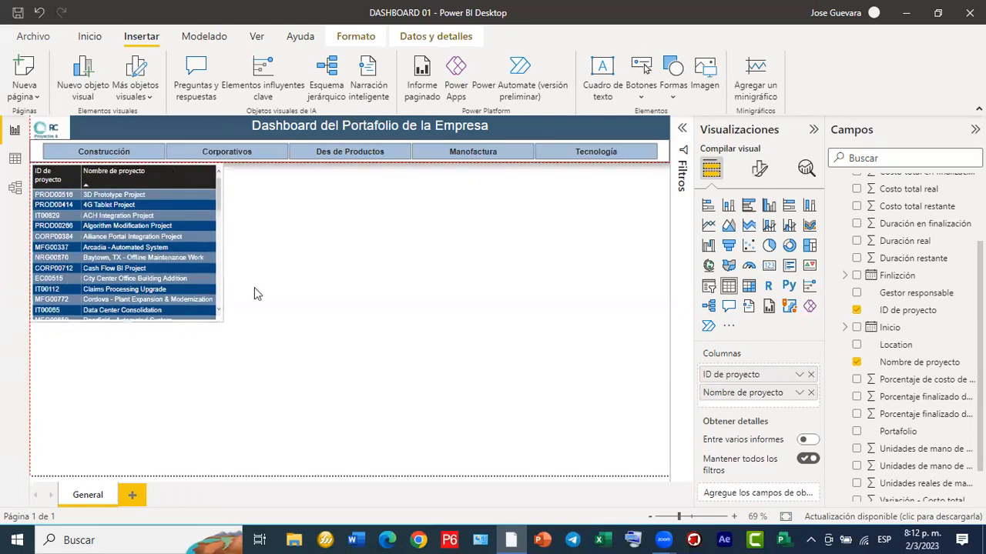
click(416, 332)
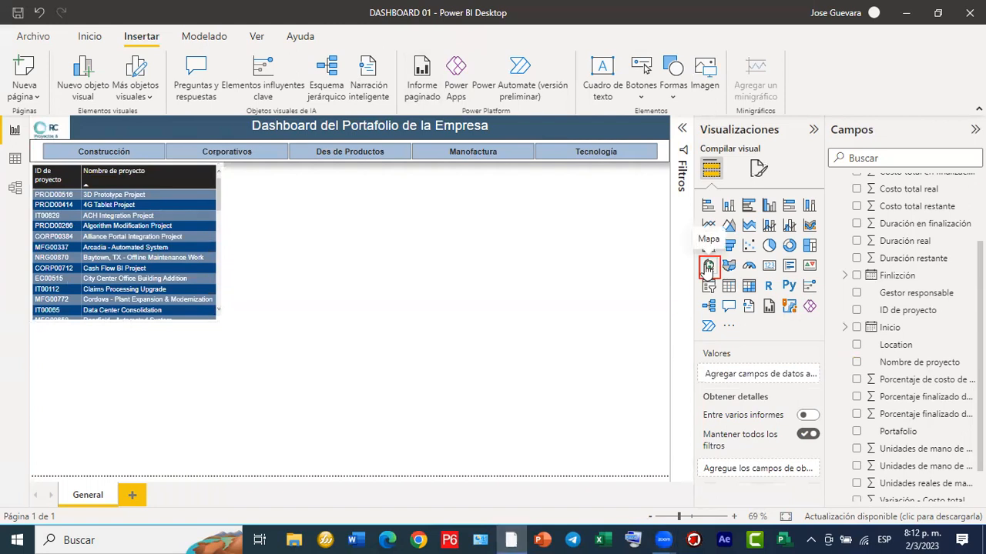
Insert a blank Mapa visual beneath the project table and shorten the table slightly from its lower edge.
click(708, 268)
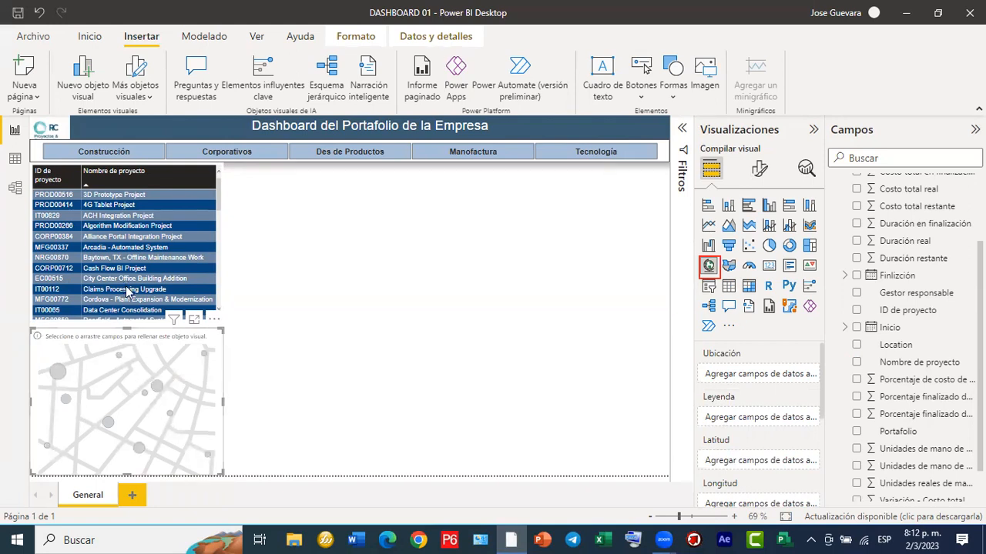
click(220, 248)
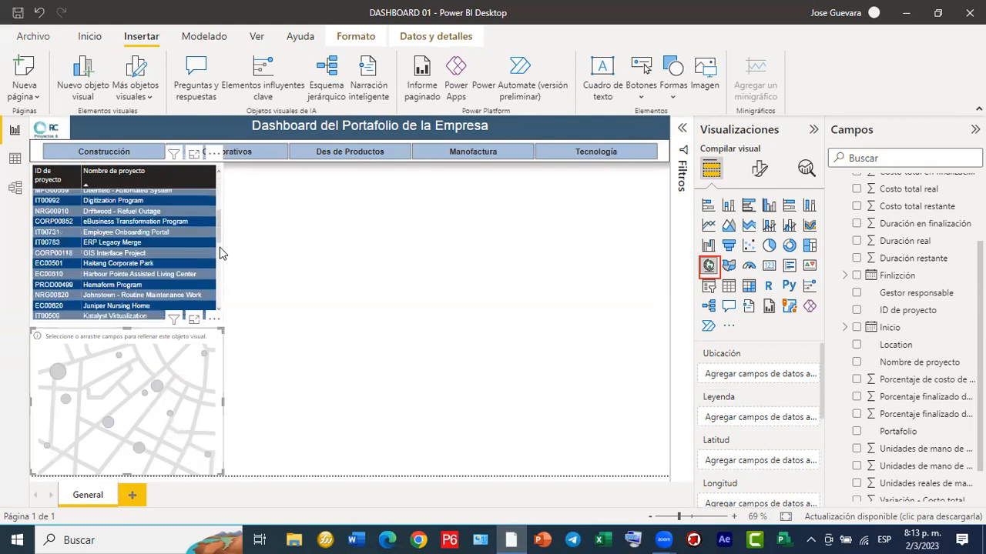
drag(127, 318, 127, 308)
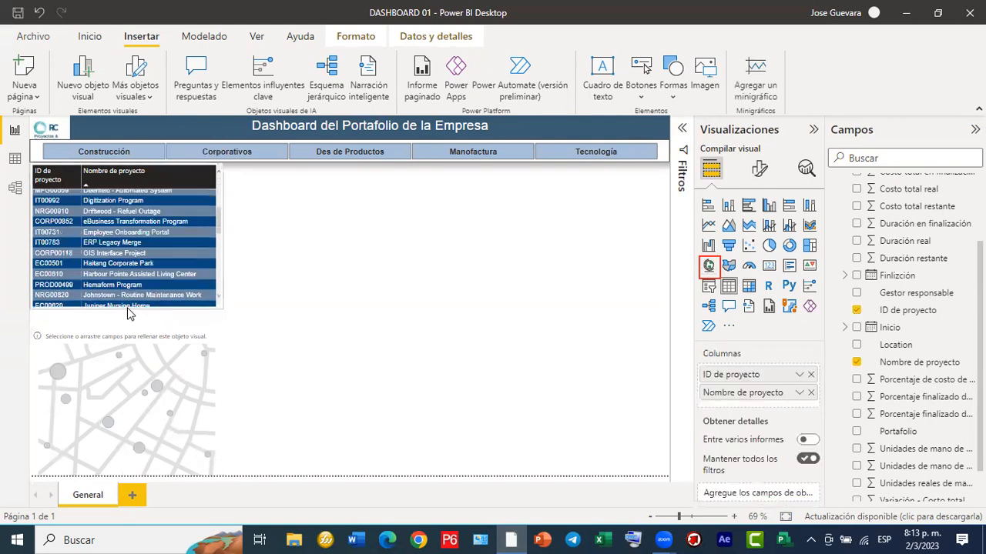
click(124, 341)
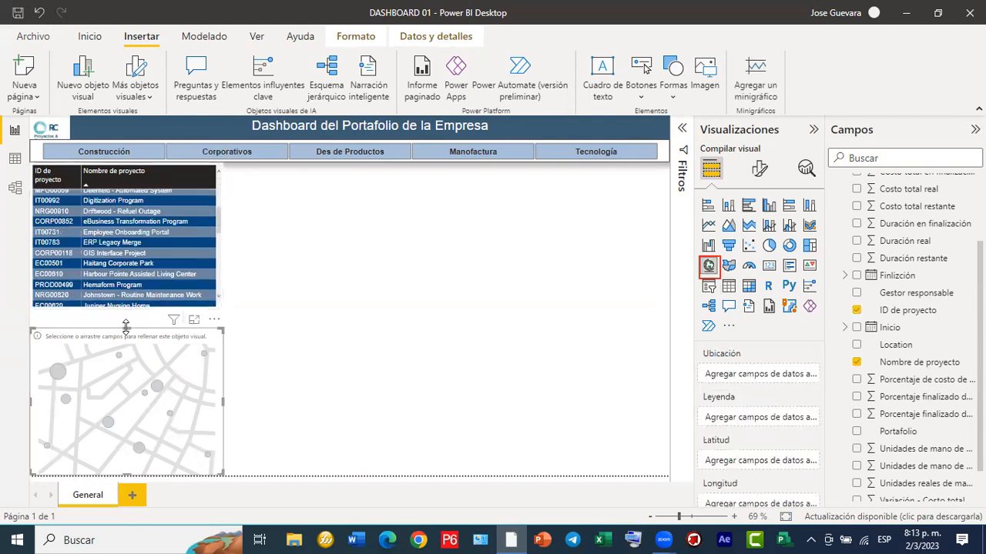
Extend the map visual upward to meet the project table and assign the Location field as its Ubicación.
drag(127, 322, 128, 317)
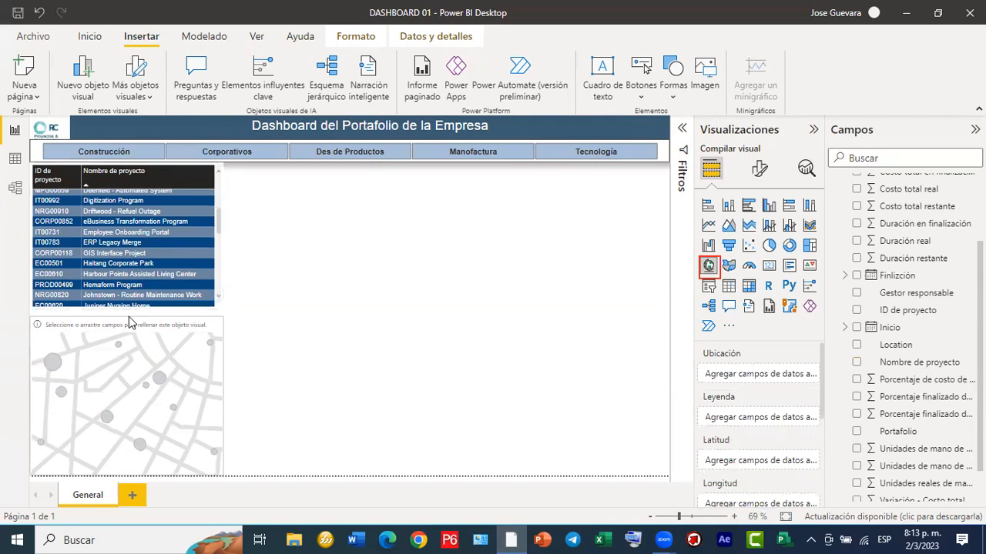
click(502, 353)
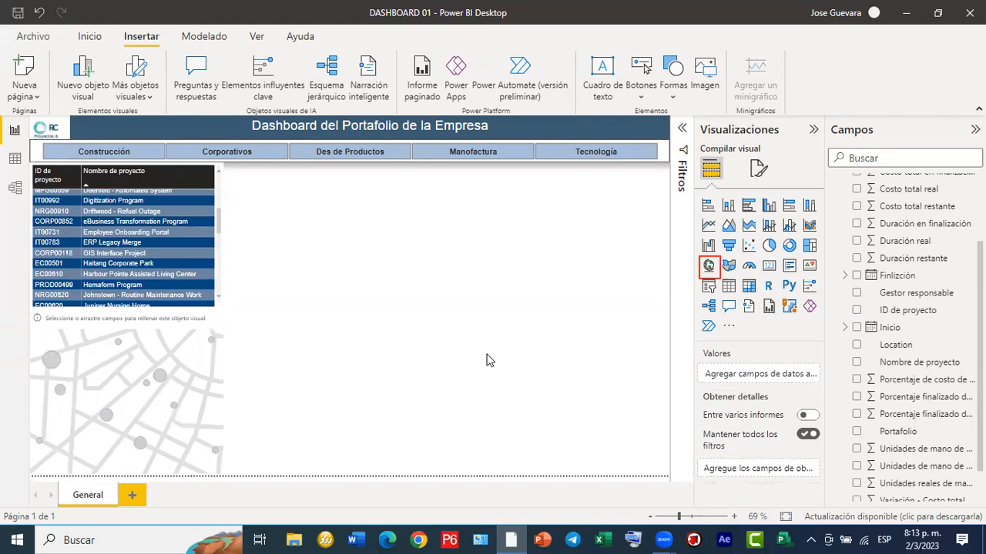
click(163, 412)
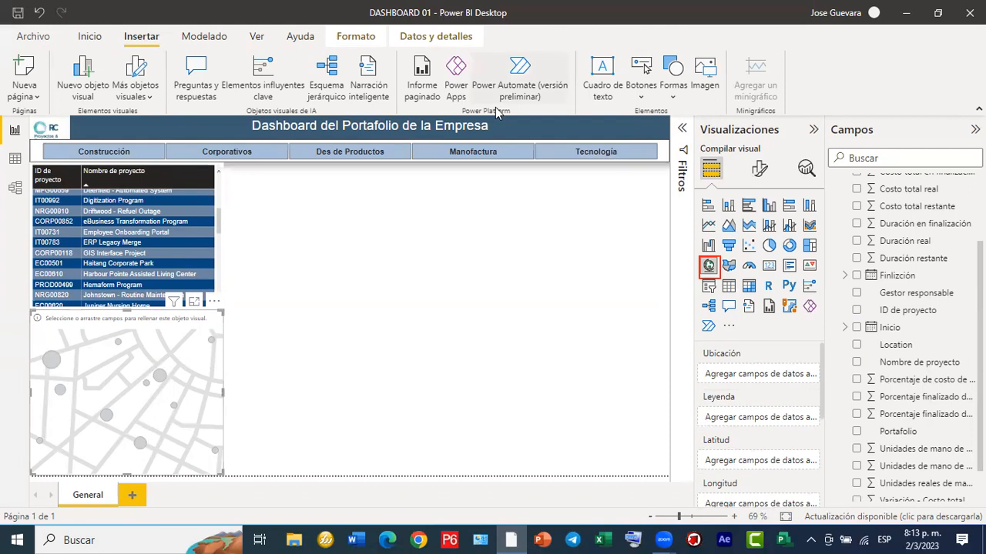
mouse_move(144, 387)
mouse_down()
mouse_move(666, 237)
mouse_move(753, 171)
mouse_up()
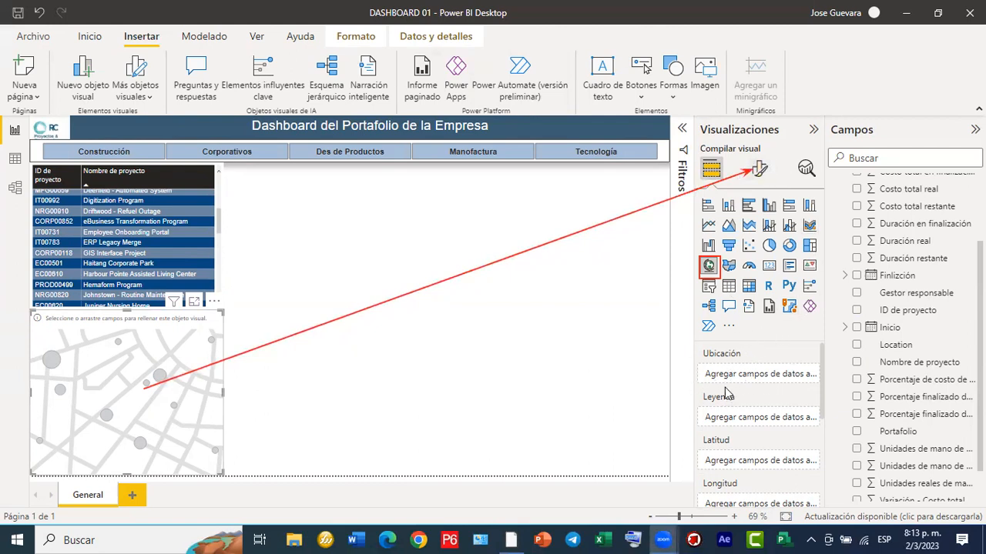
mouse_move(823, 363)
mouse_down()
mouse_move(828, 374)
mouse_move(824, 365)
mouse_up()
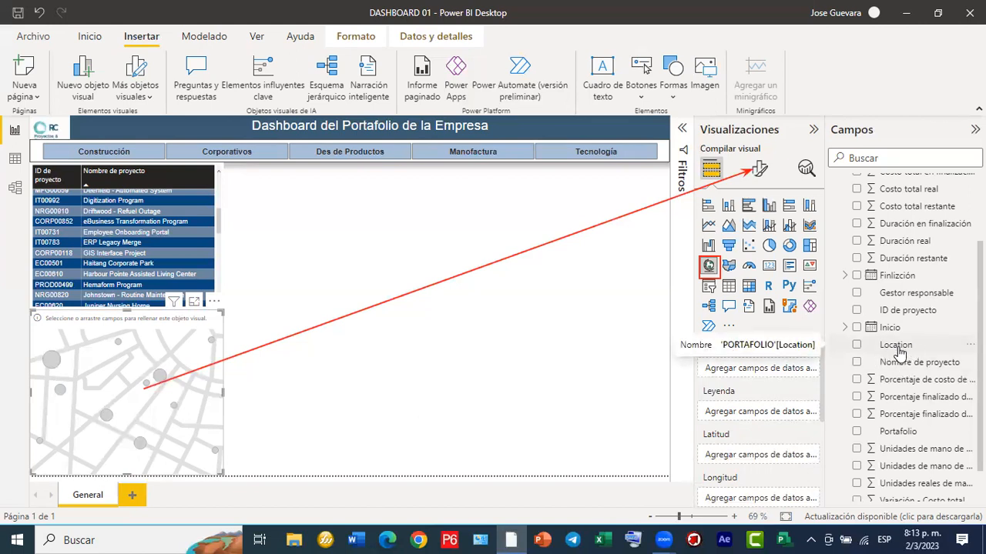
drag(897, 350, 760, 375)
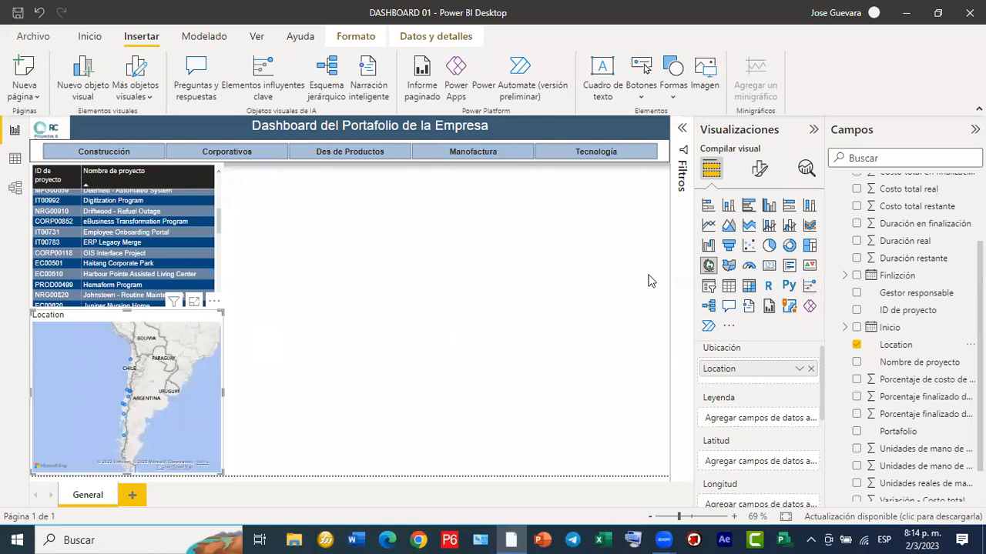
Assign the Nombre de proyecto field as the map's bubble size (Tamaño de burbuja).
scroll(751, 427, down, 2)
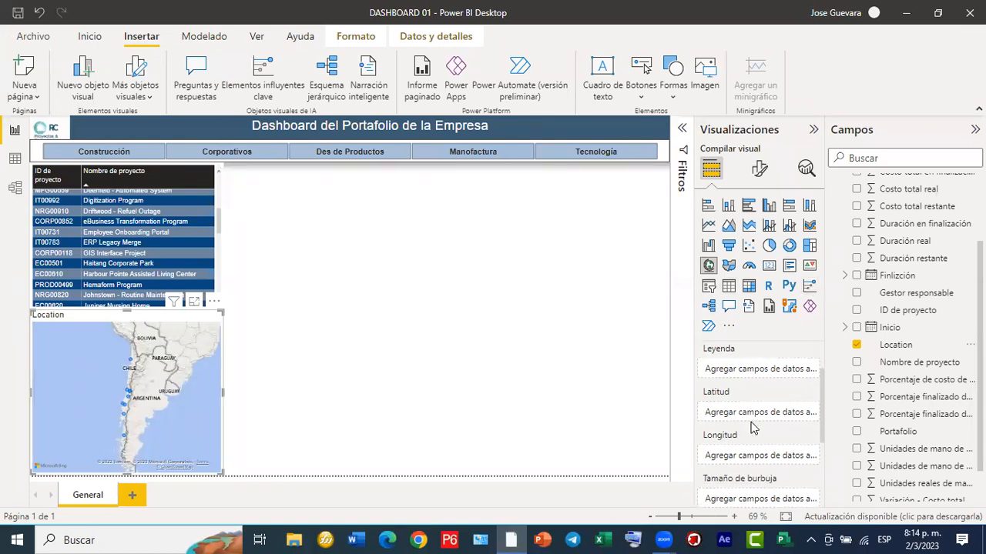
scroll(753, 428, down, 1)
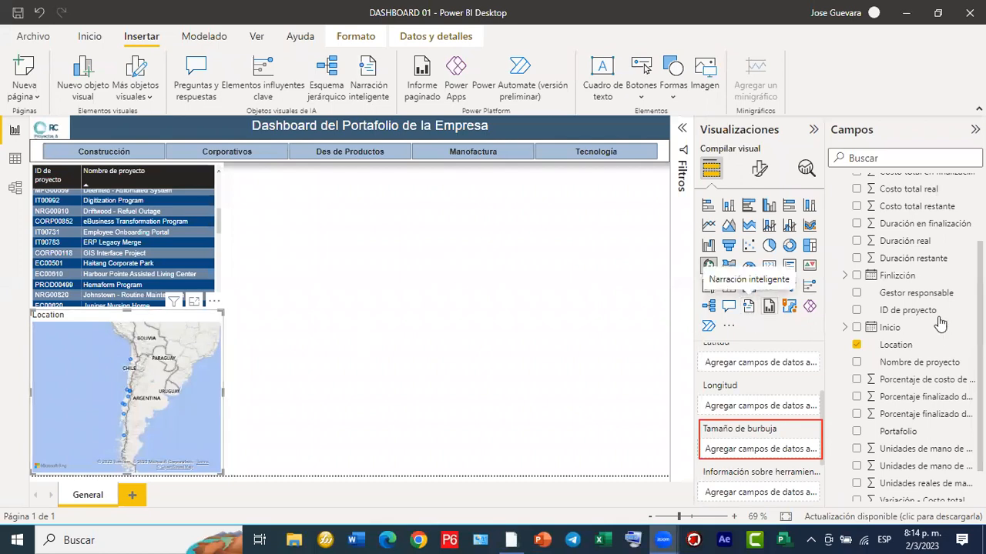
drag(919, 368, 778, 453)
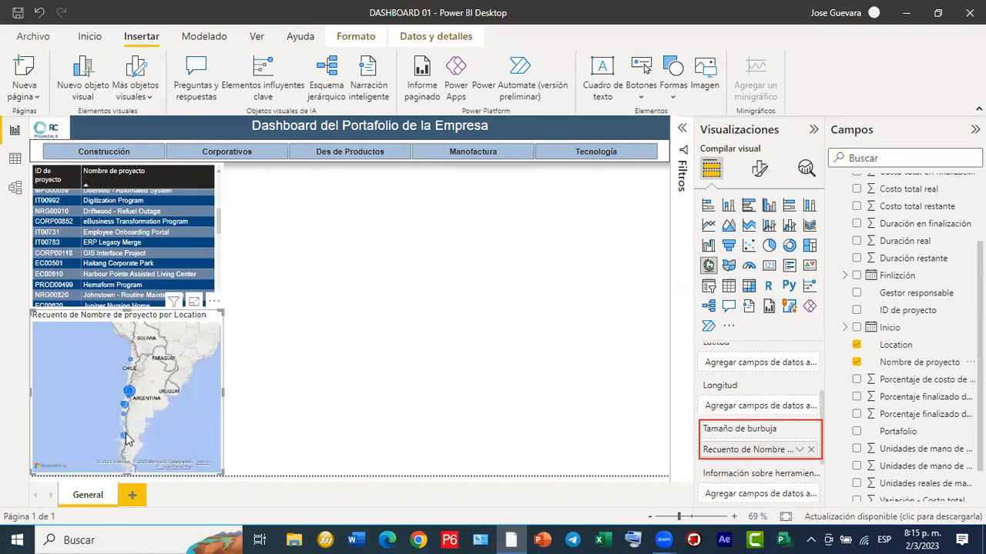
click(411, 305)
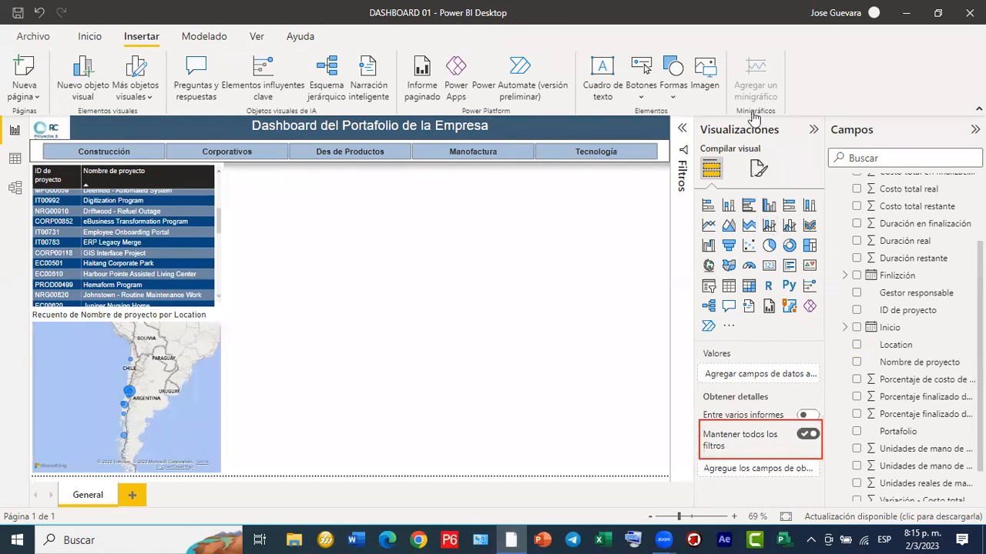
Inspect the location and project count details of several bubbles on the map.
click(130, 393)
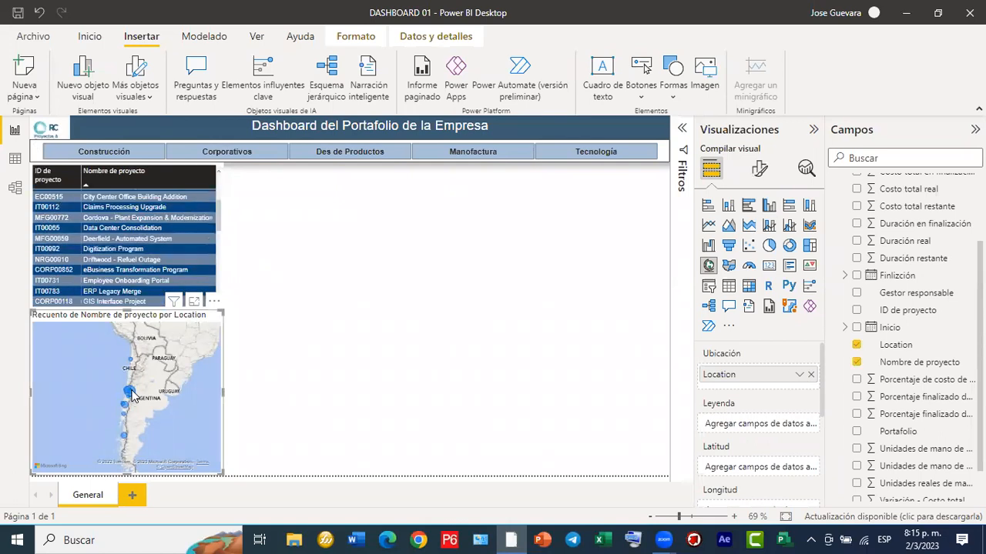
mouse_move(128, 392)
mouse_move(131, 362)
mouse_move(125, 439)
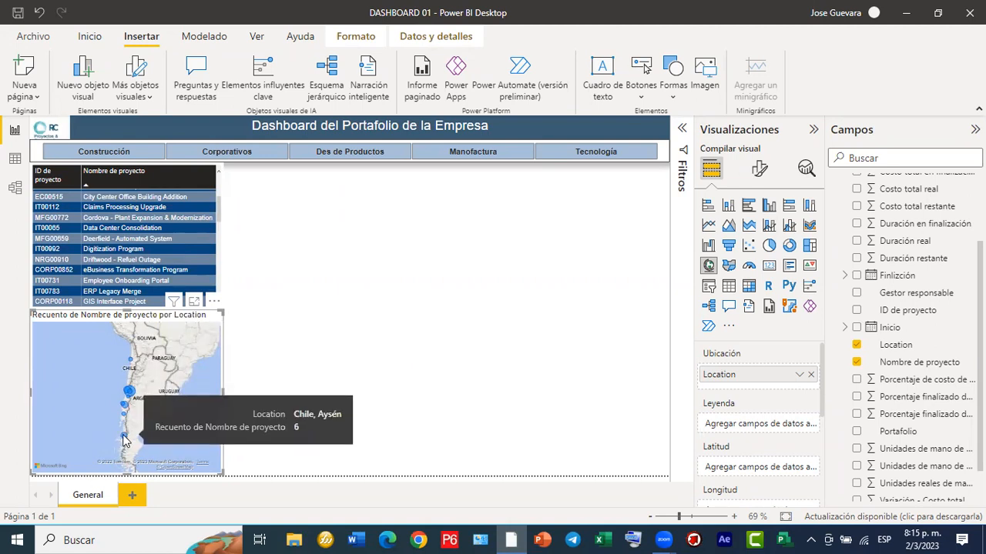
mouse_move(125, 417)
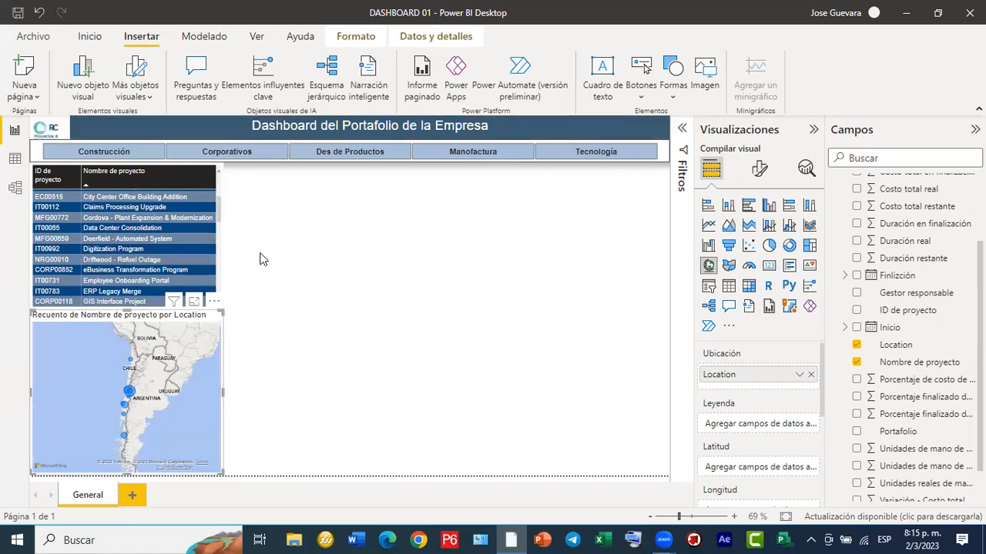
Check how the table and map respond to portfolio filters such as Construcción and Manufactura, and clear the filter.
click(602, 158)
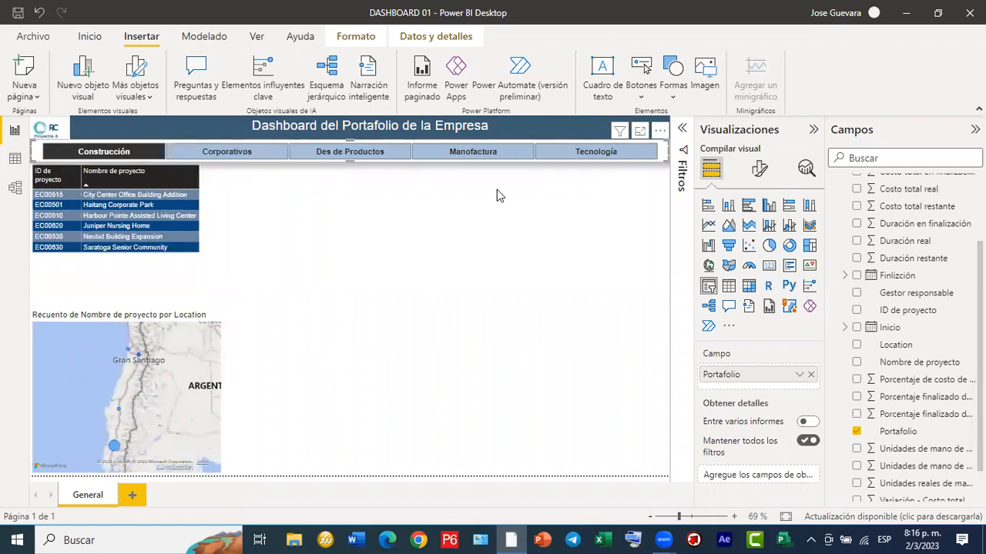
click(469, 154)
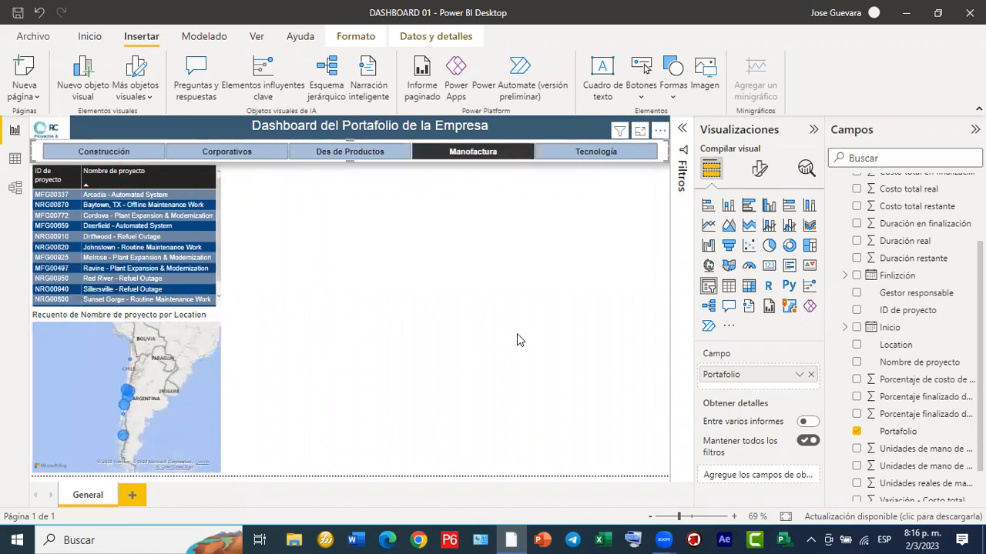
click(497, 155)
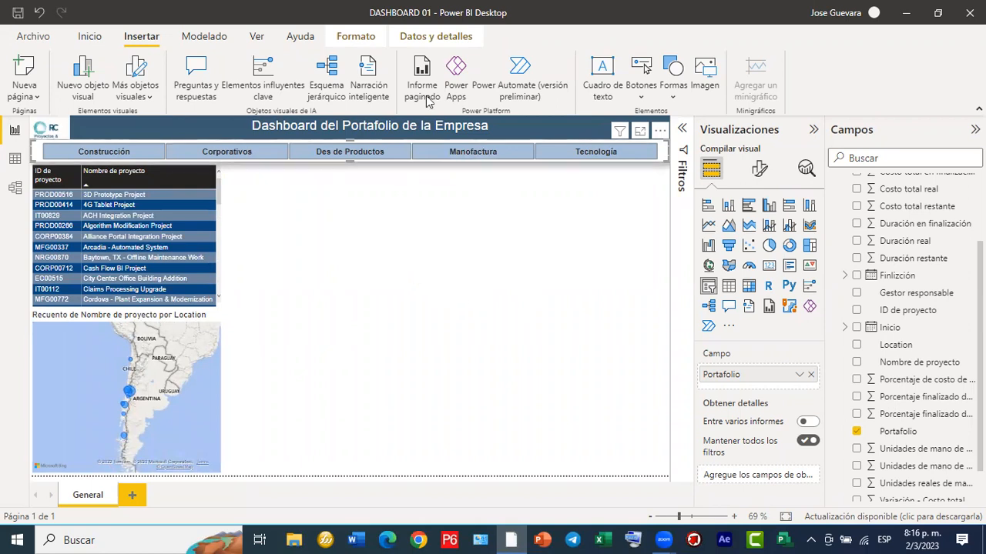
Turn off the title (Título) of the map visual.
drag(33, 308, 221, 323)
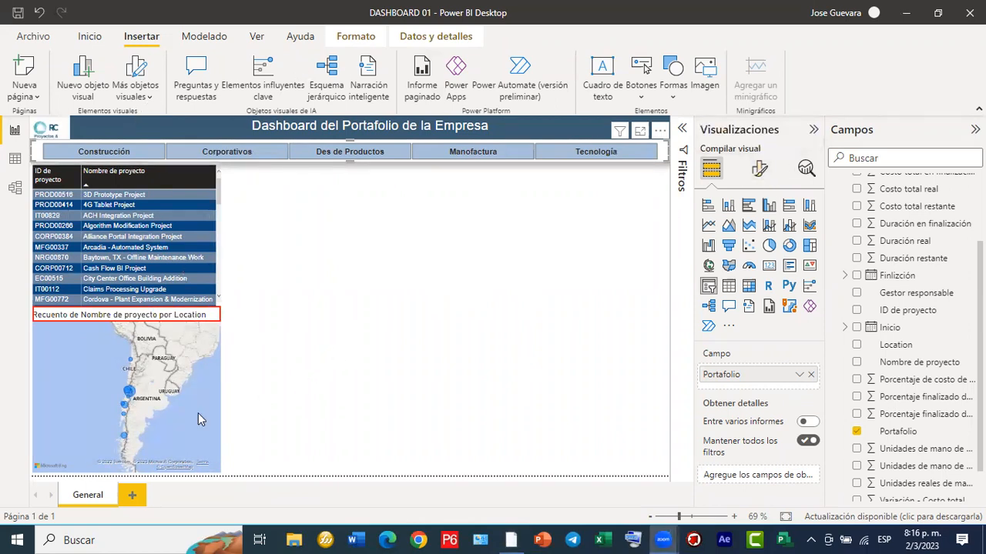
click(212, 370)
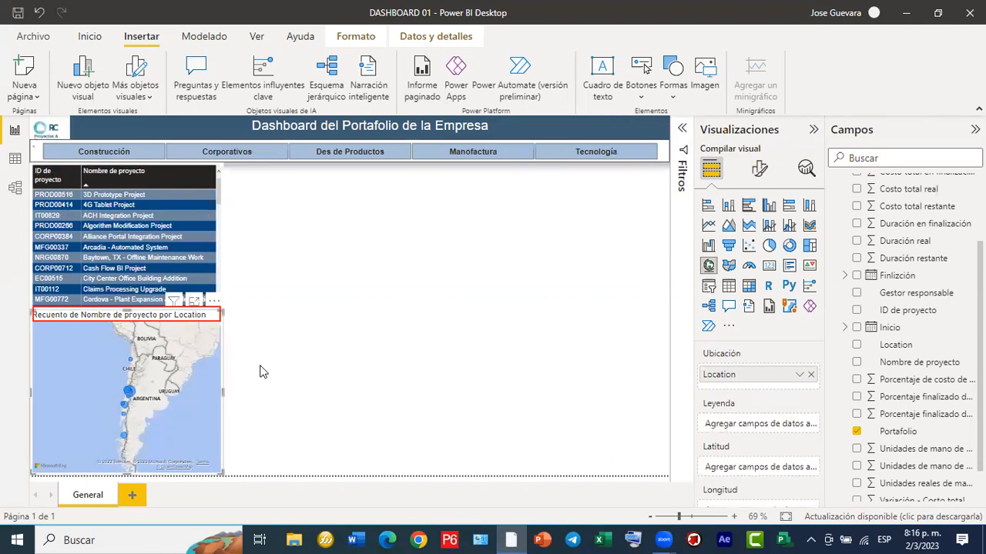
click(760, 176)
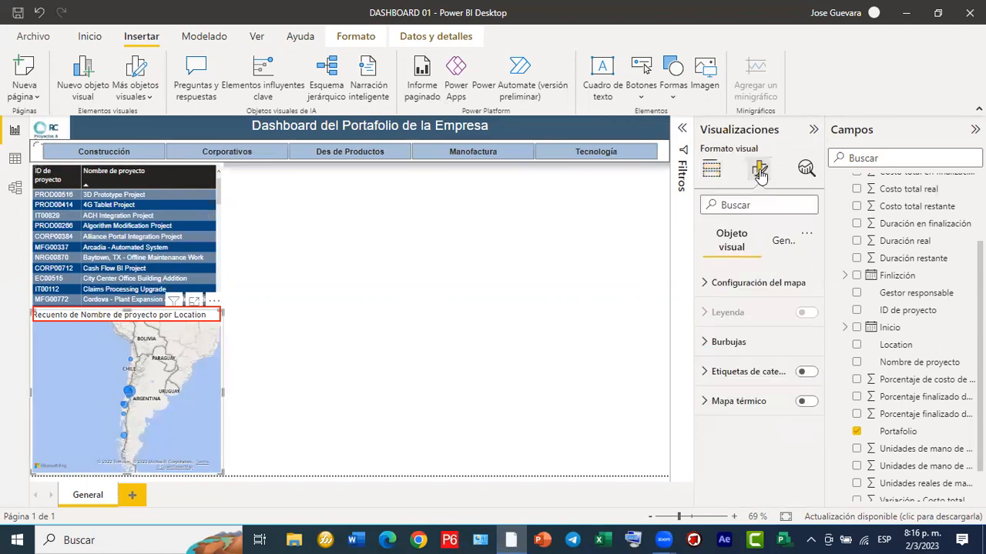
click(776, 243)
click(805, 312)
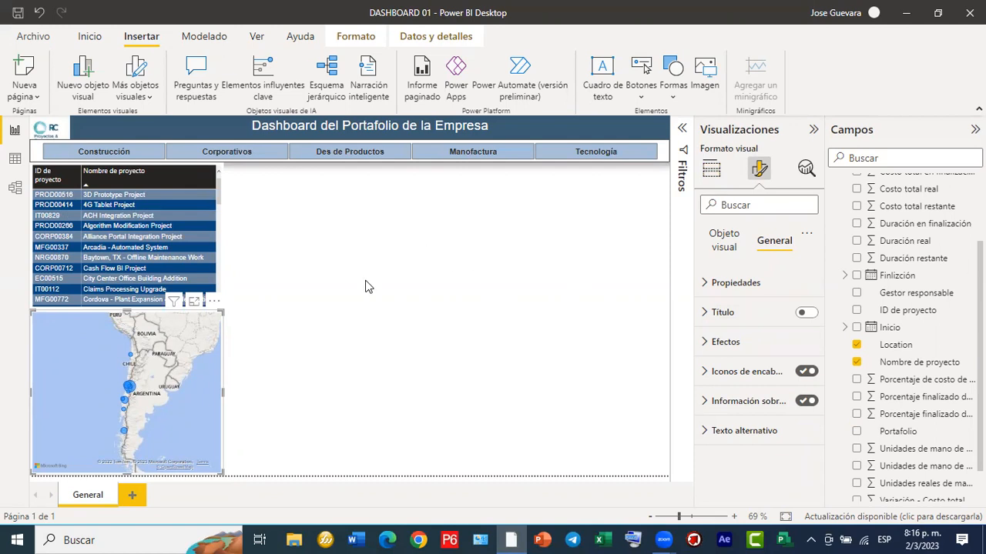
click(245, 195)
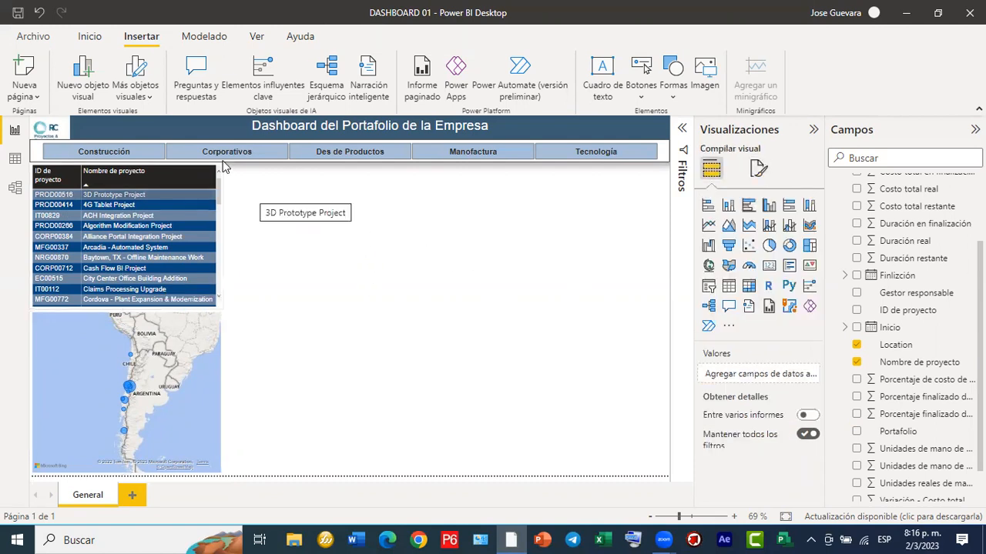
click(595, 152)
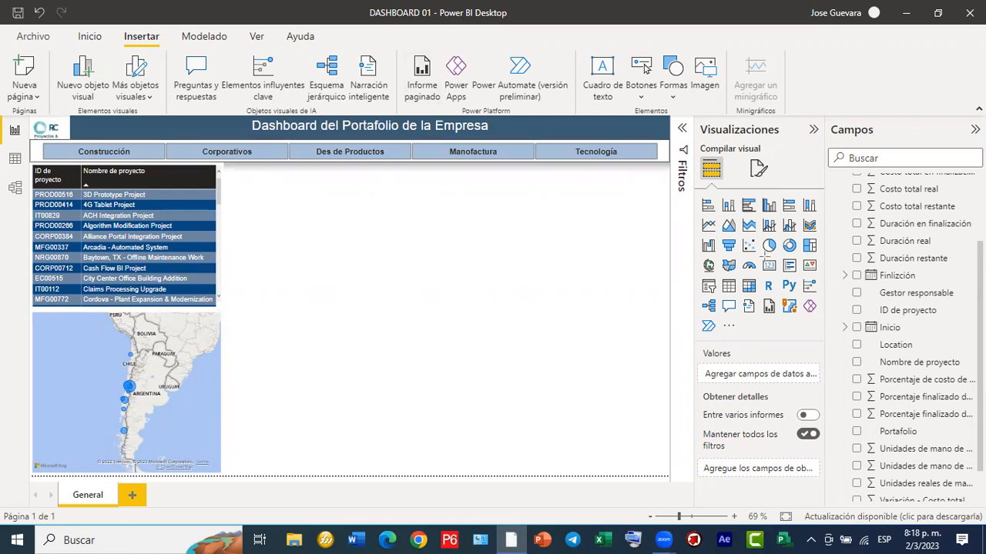
Insert a blank Tarjeta (card) visual, shrink it, and place it beside the top of the project table beneath the slicer.
drag(763, 264, 781, 275)
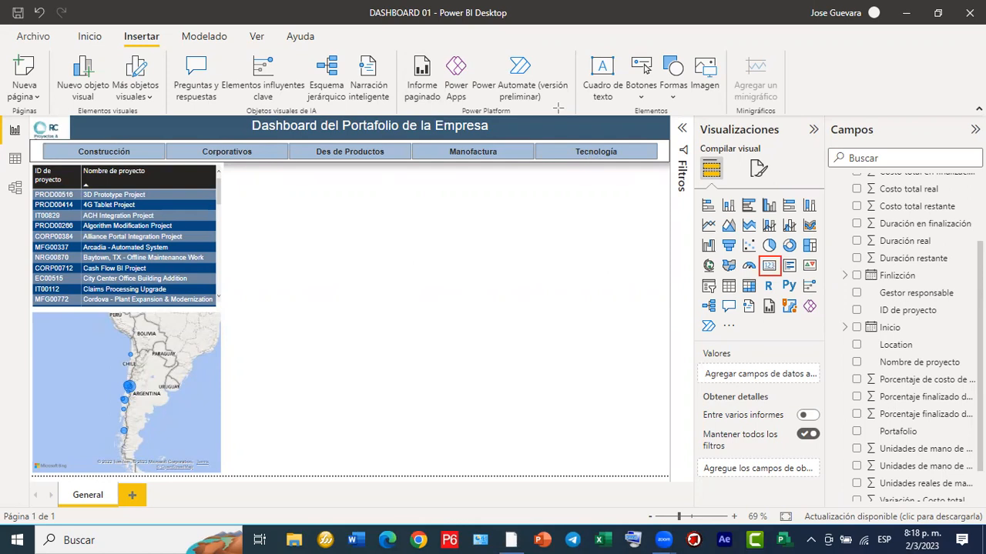
drag(727, 386, 760, 271)
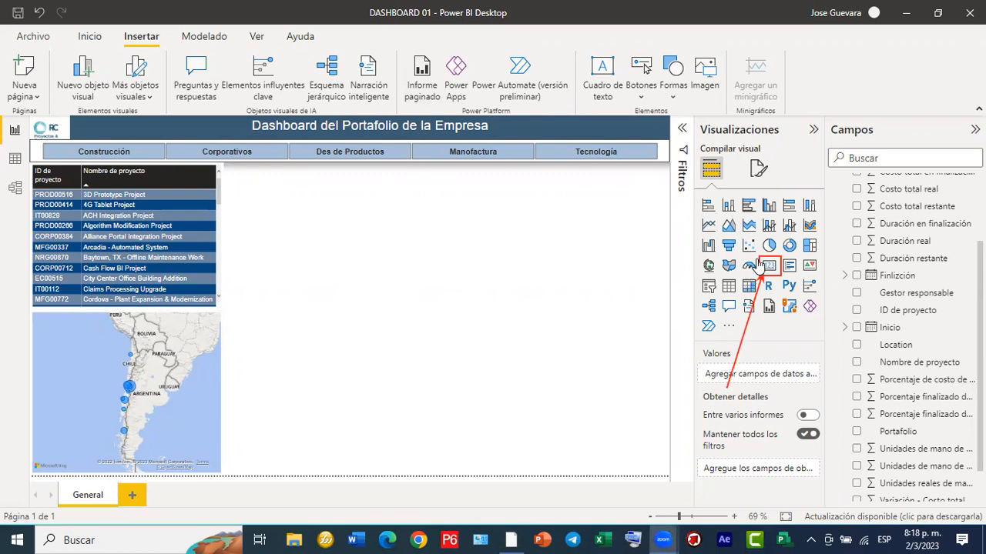
click(780, 311)
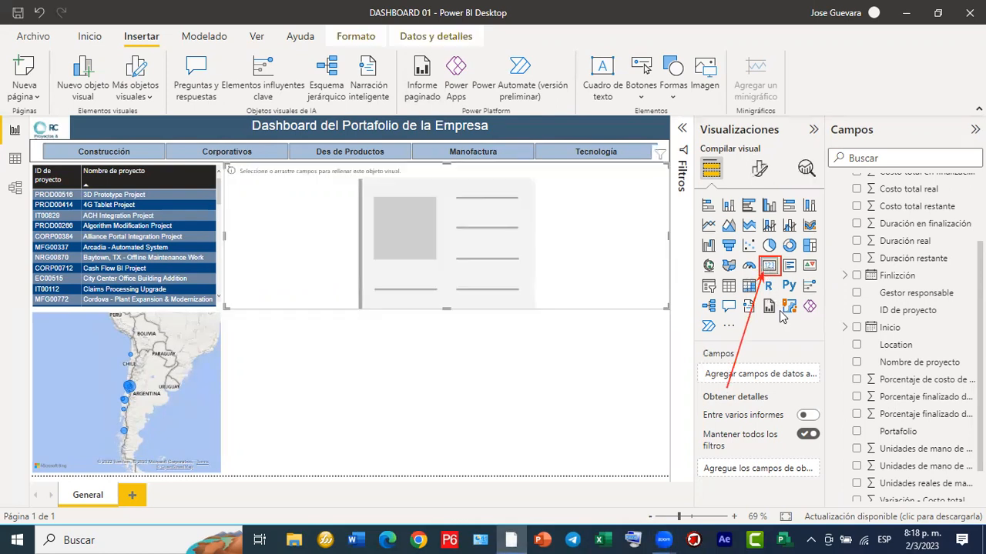
drag(667, 308, 515, 249)
drag(420, 233, 323, 198)
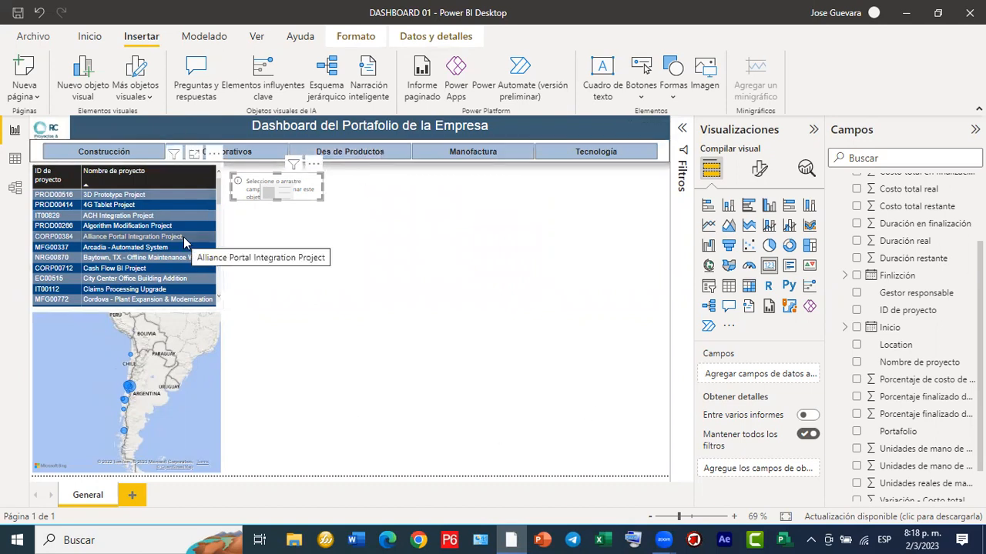
click(418, 278)
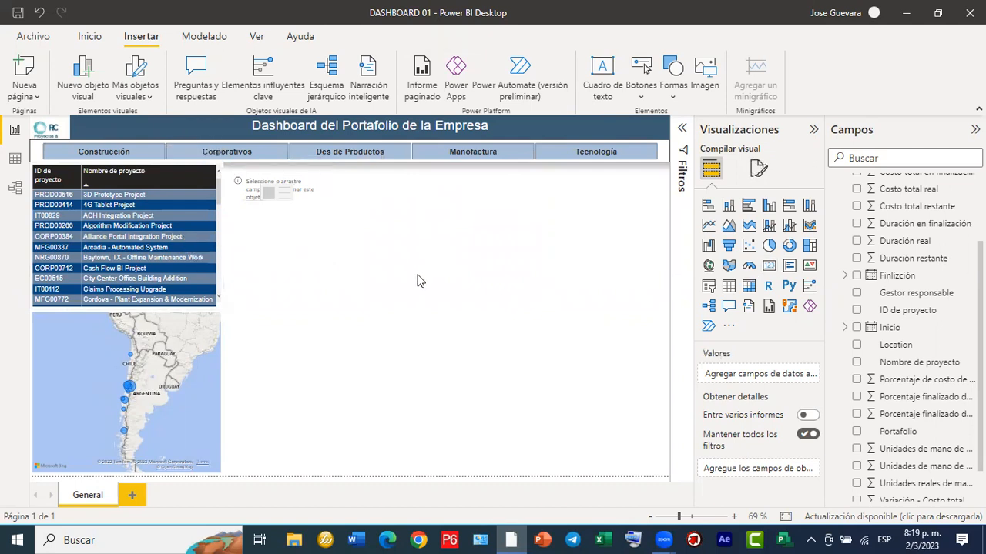
Add the Costo total de proyecto base field to the card and widen the card so its full figure fits.
click(322, 198)
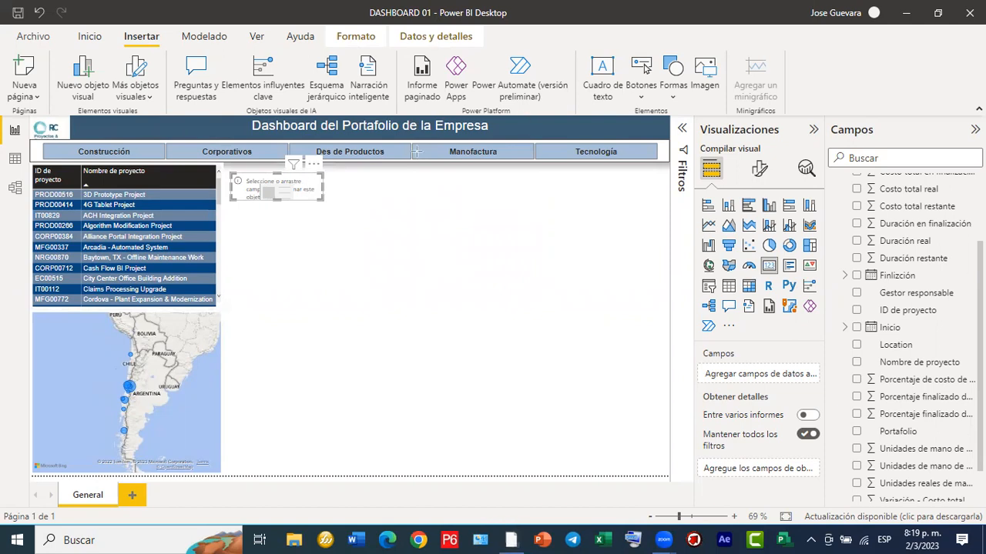
mouse_move(323, 196)
mouse_down()
mouse_move(649, 301)
mouse_move(689, 368)
mouse_move(717, 374)
mouse_up()
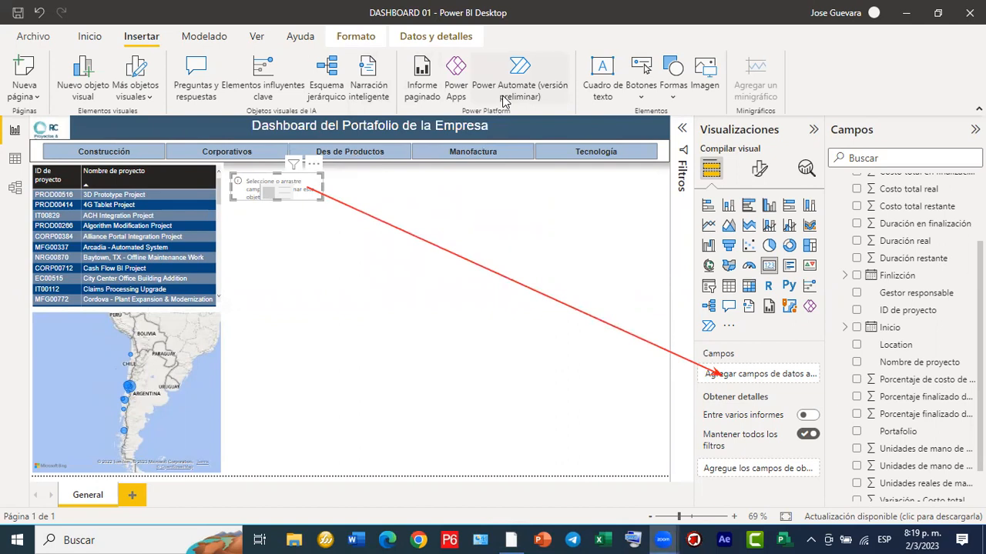
mouse_move(263, 213)
mouse_down()
mouse_move(245, 219)
mouse_move(269, 222)
mouse_move(302, 205)
mouse_move(321, 225)
mouse_move(326, 202)
mouse_move(331, 220)
mouse_move(604, 249)
mouse_move(838, 237)
mouse_move(861, 208)
mouse_up()
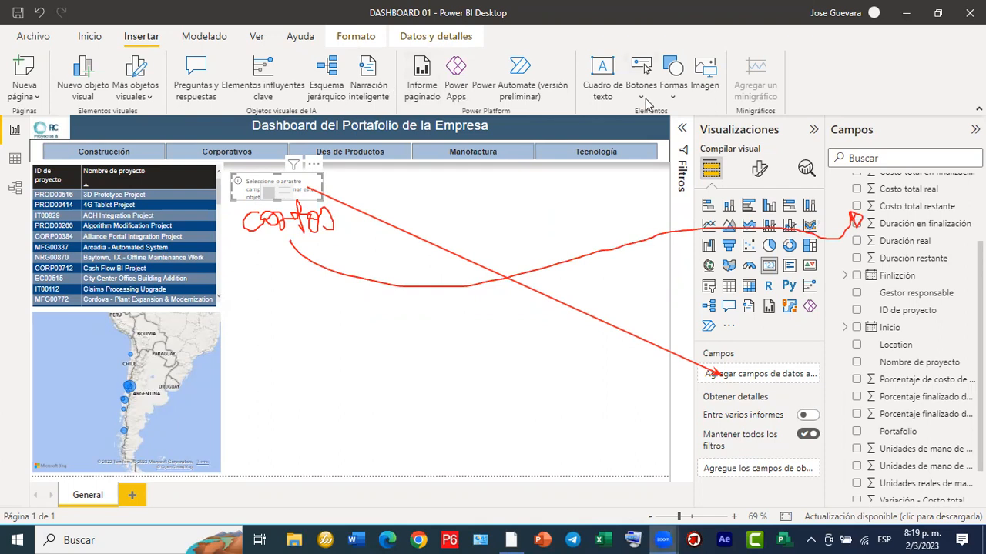
click(646, 101)
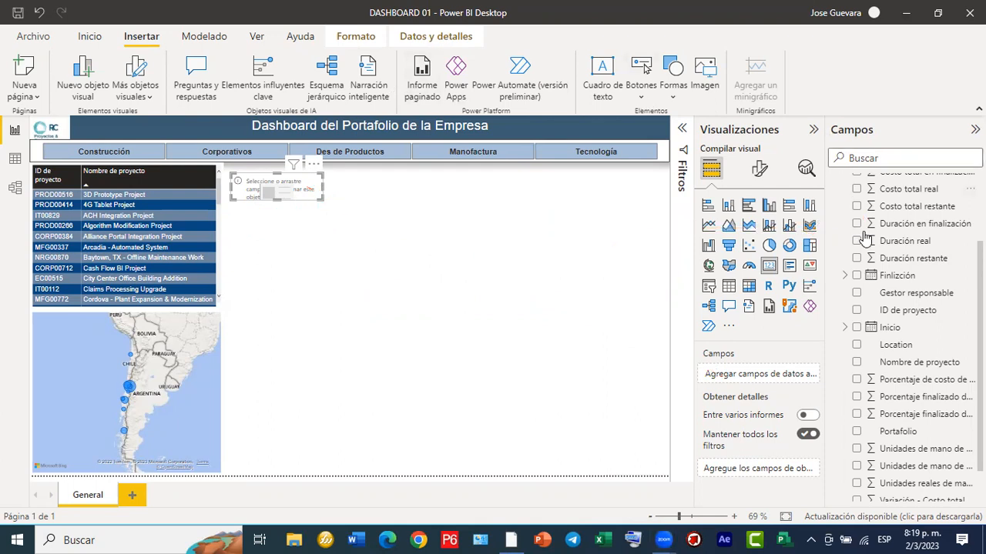
scroll(884, 243, up, 2)
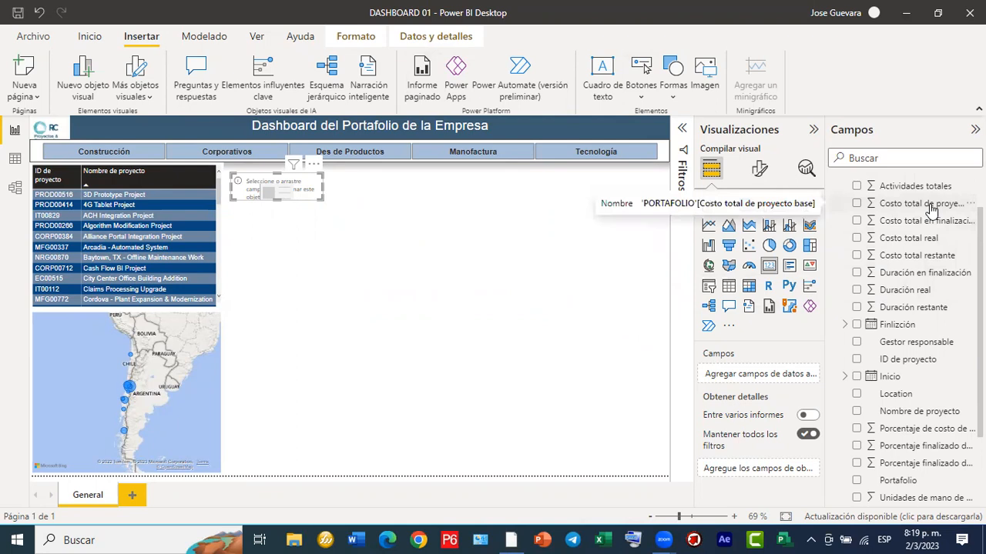
click(857, 203)
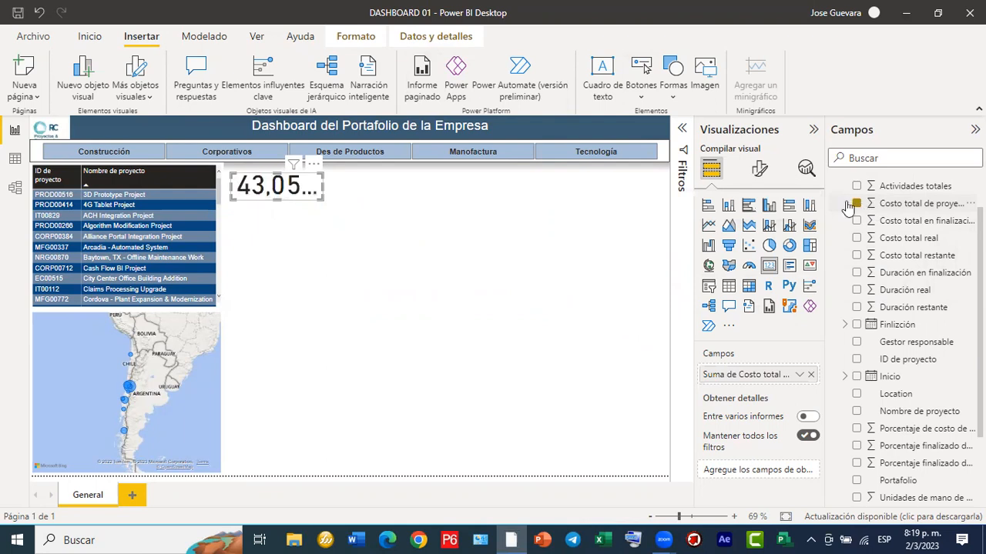
drag(346, 186, 376, 188)
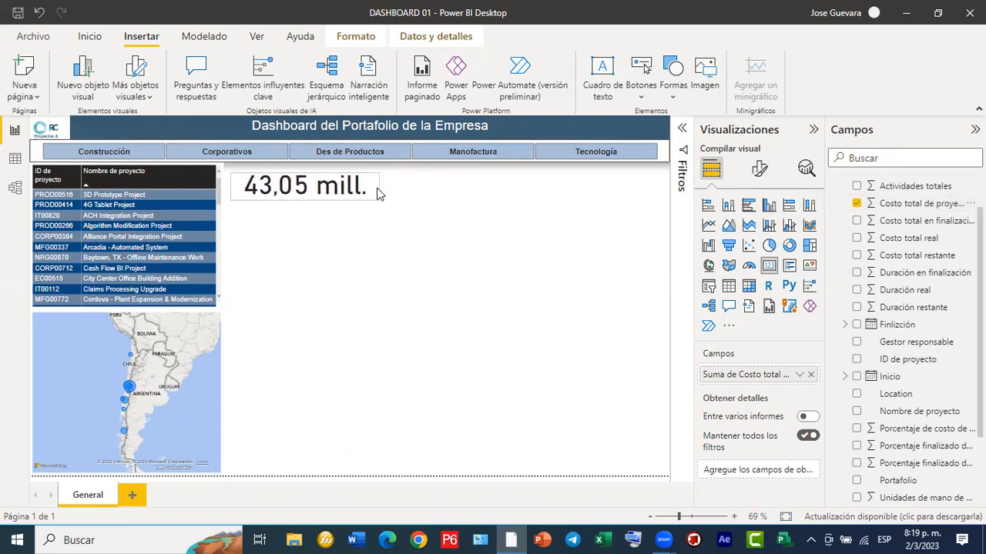
drag(377, 188, 377, 188)
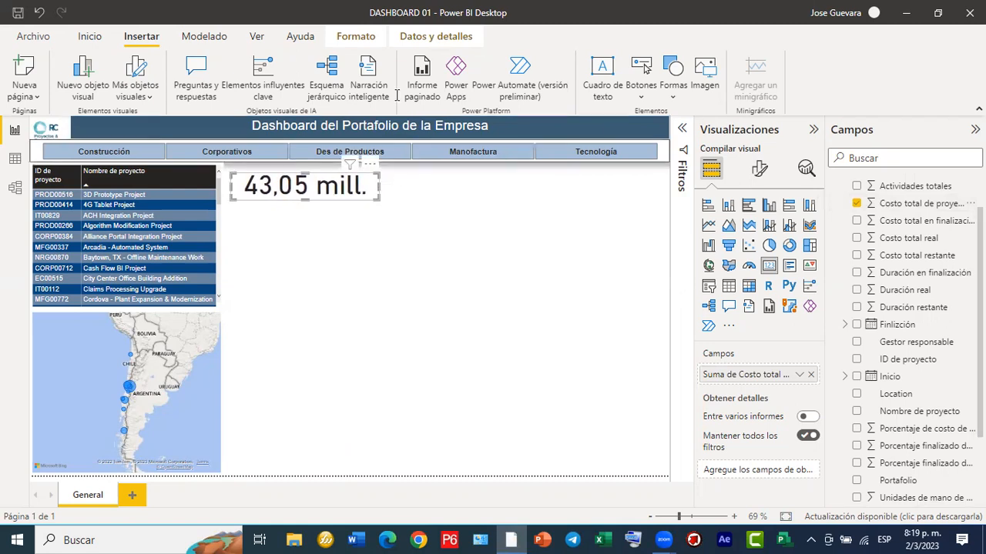
Set the cost card's value font size to 24 and make the card taller so its category label fits.
mouse_move(360, 187)
mouse_down()
mouse_move(633, 189)
mouse_move(758, 167)
mouse_up()
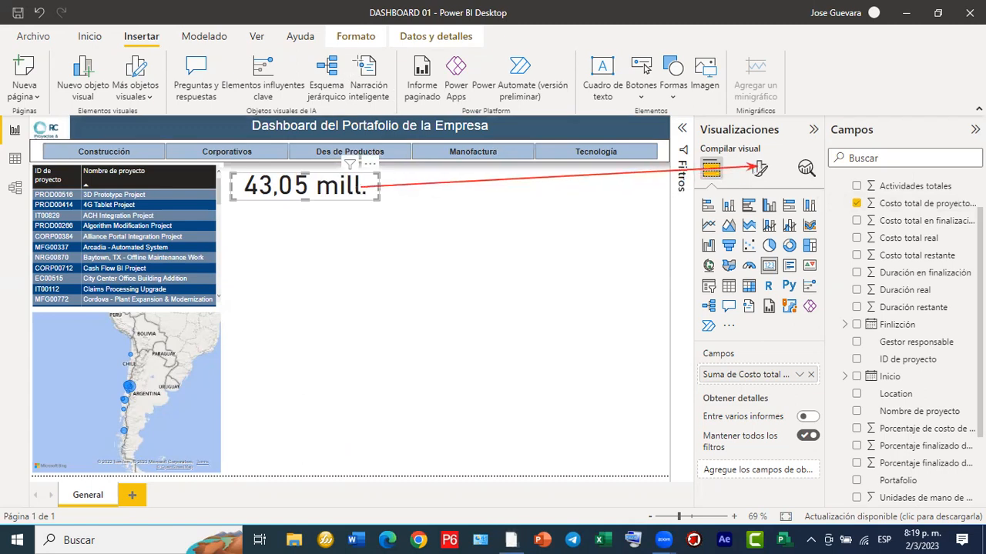
click(759, 169)
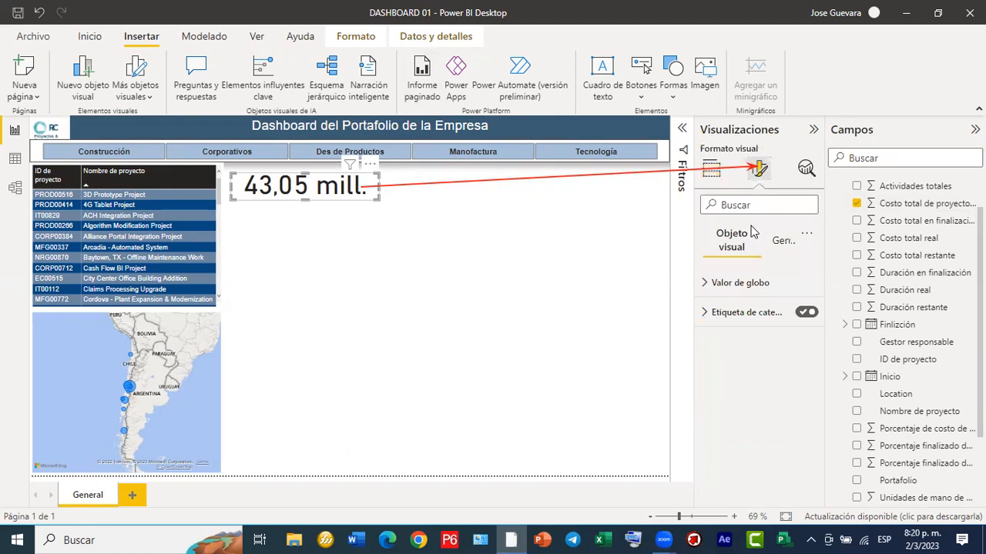
click(737, 283)
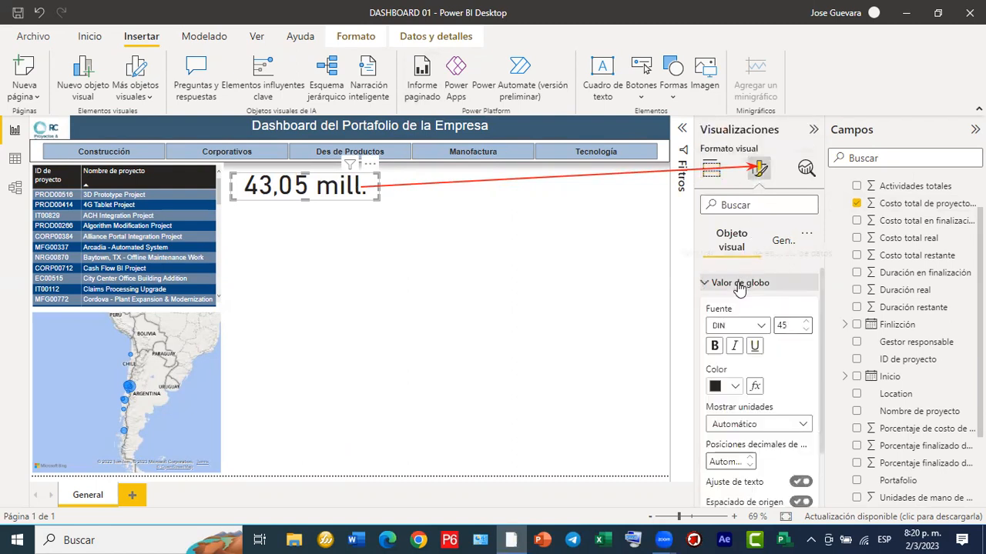
double_click(785, 328)
text(24)
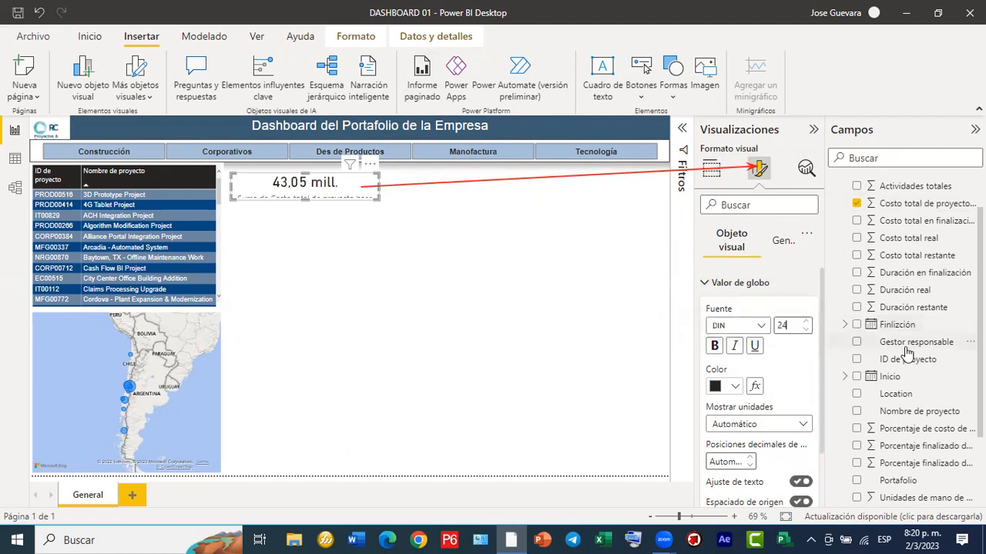
drag(303, 199, 304, 205)
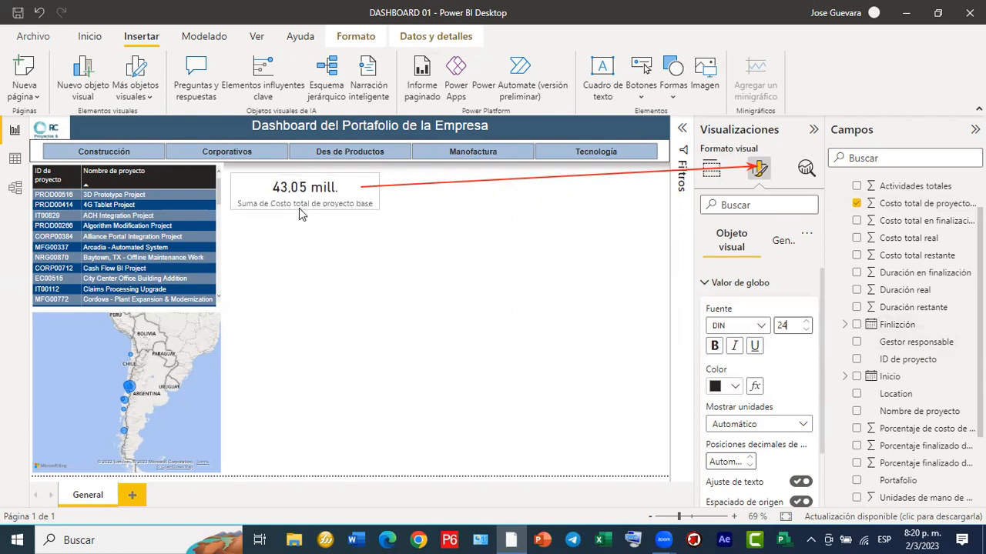
click(297, 208)
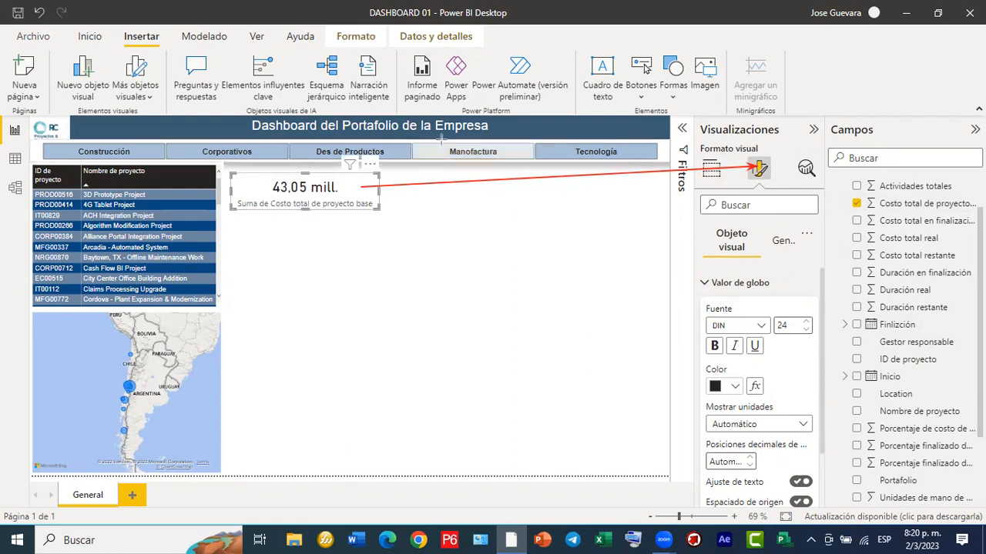
Rename the card's field to Costo total de proyecto base, and move the card up slightly beneath the slicer.
mouse_move(327, 189)
mouse_down()
mouse_move(645, 401)
mouse_move(680, 371)
mouse_move(673, 188)
mouse_move(703, 175)
mouse_up()
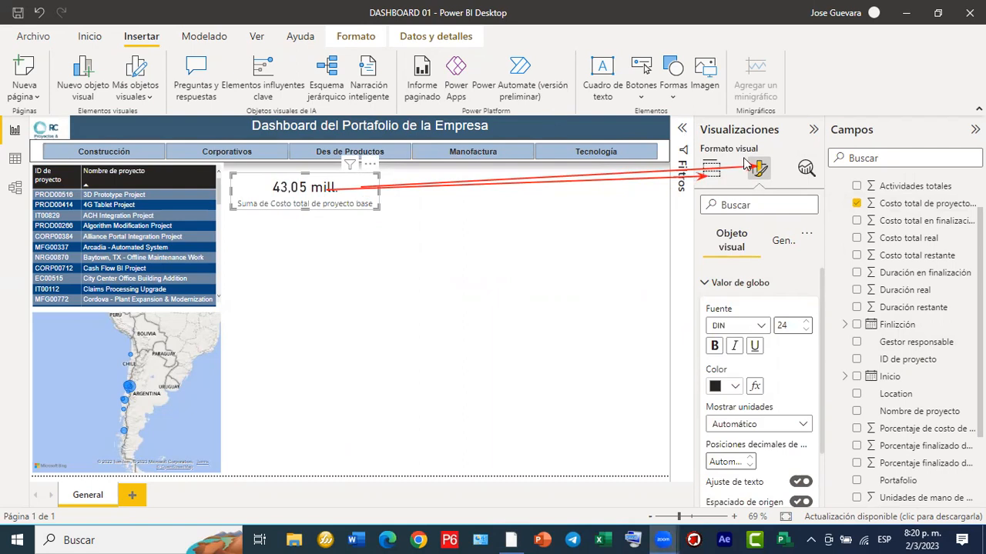
click(713, 171)
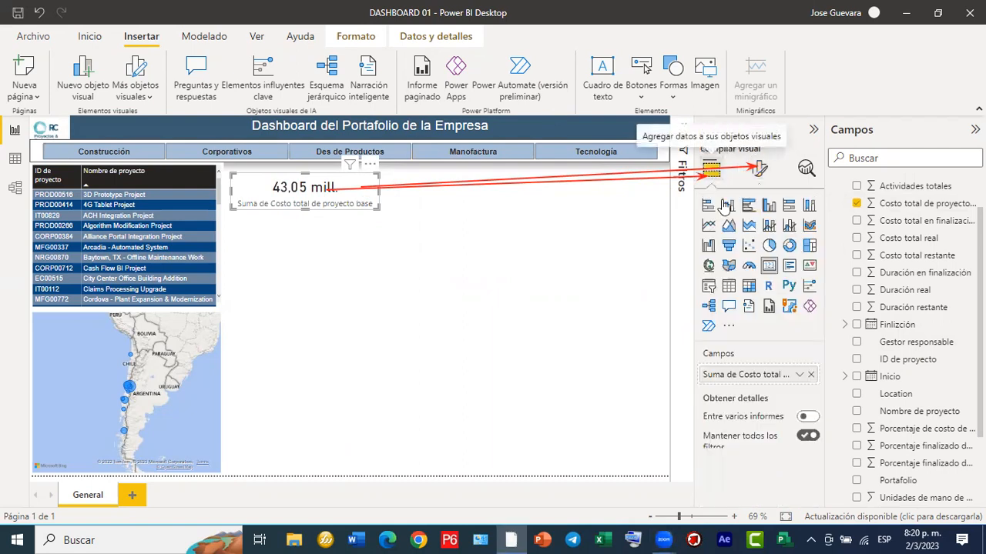
double_click(764, 377)
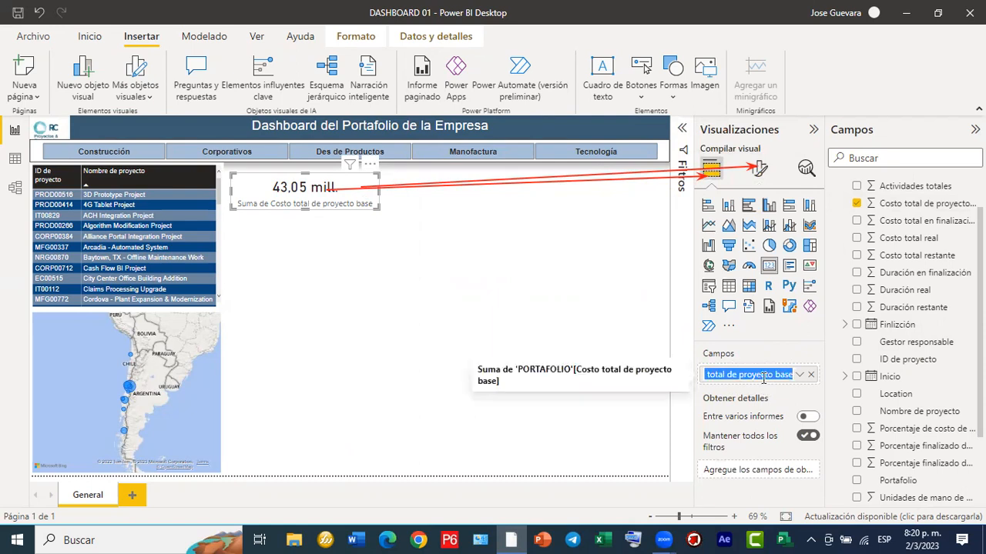
click(773, 374)
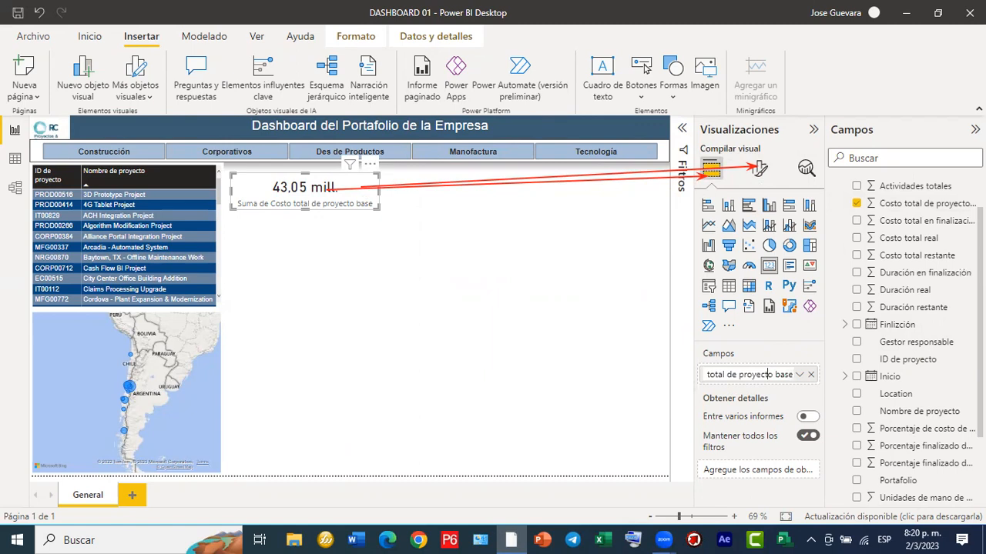
key(Home)
key(Delete)
key(Delete)
key(Delete)
key(Delete)
key(Delete)
key(Delete)
key(Delete)
key(Delete)
key(Right)
key(Right)
key(Right)
key(Right)
key(Right)
key(Right)
key(Right)
key(Right)
key(Right)
key(Right)
key(Right)
key(Right)
key(Right)
key(Right)
key(Right)
key(Right)
key(Right)
key(Right)
key(Right)
key(Right)
key(Return)
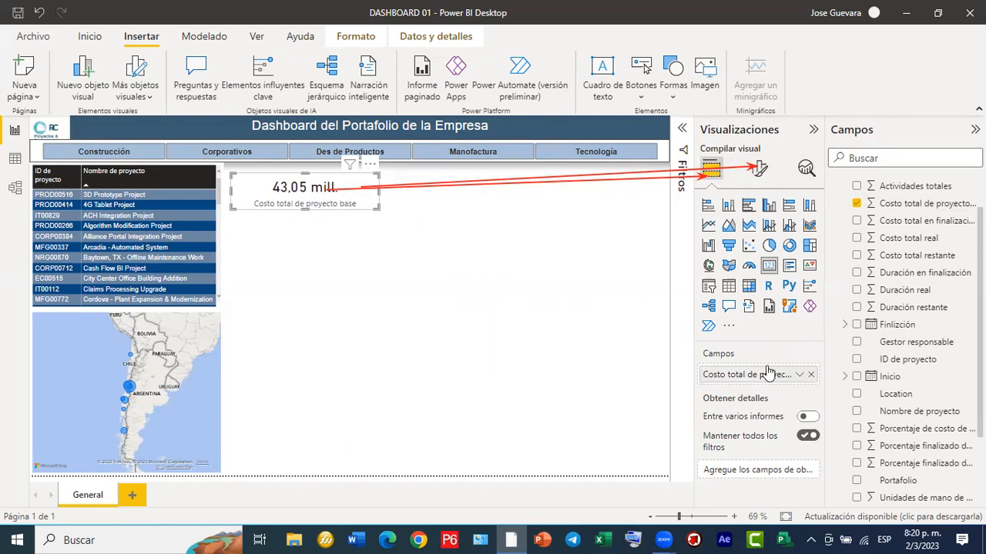
drag(261, 182, 261, 177)
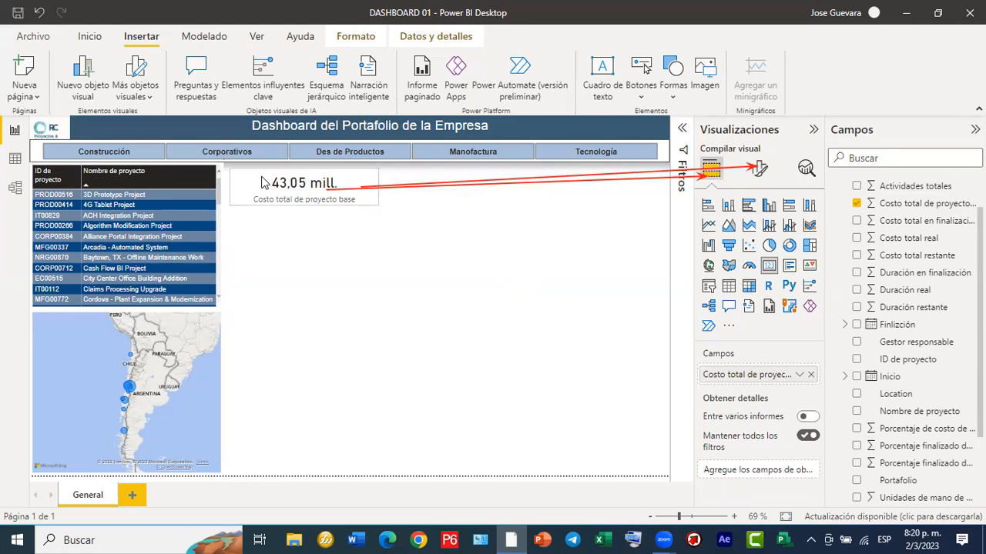
Set the display units (Mostrar unidades) of the cost card's value to Miles.
drag(262, 182, 264, 183)
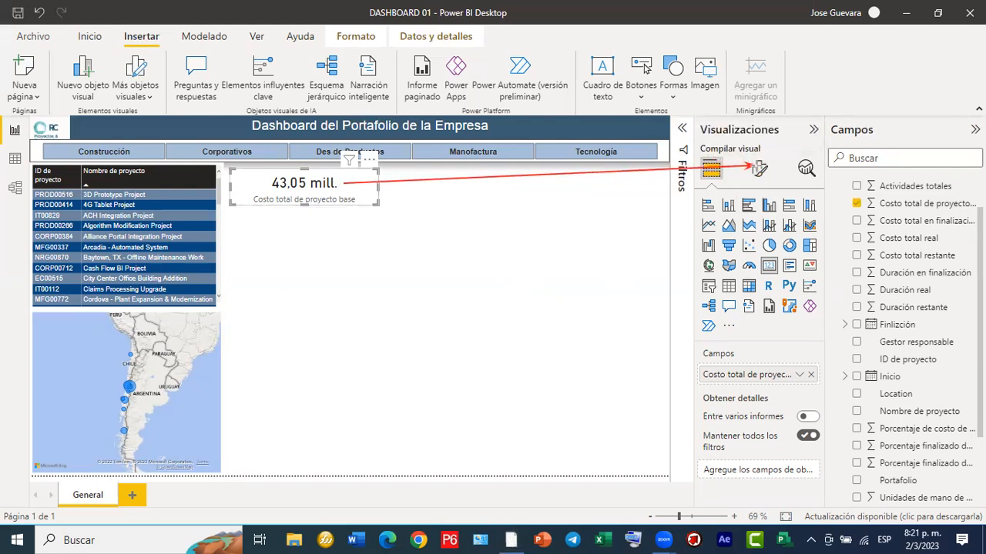
click(760, 169)
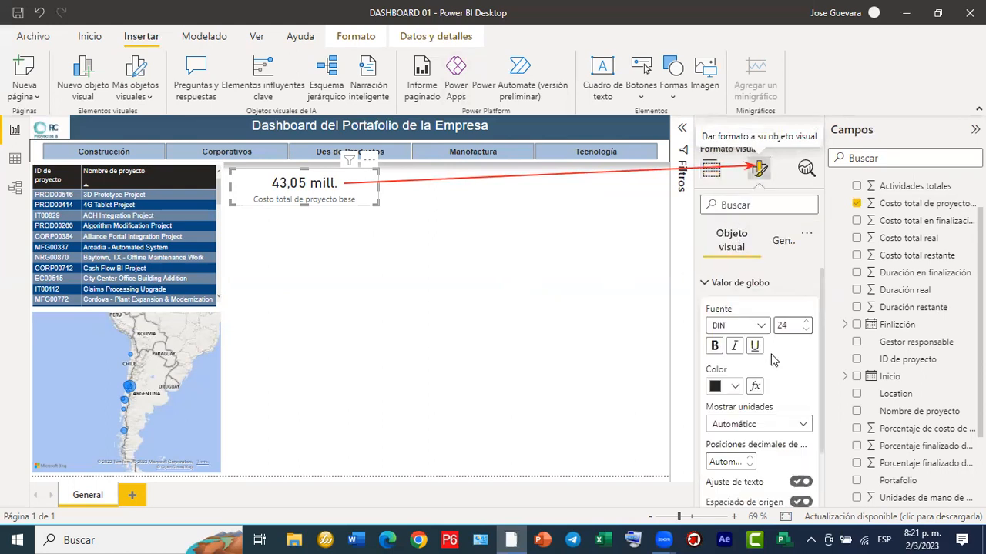
scroll(769, 361, down, 1)
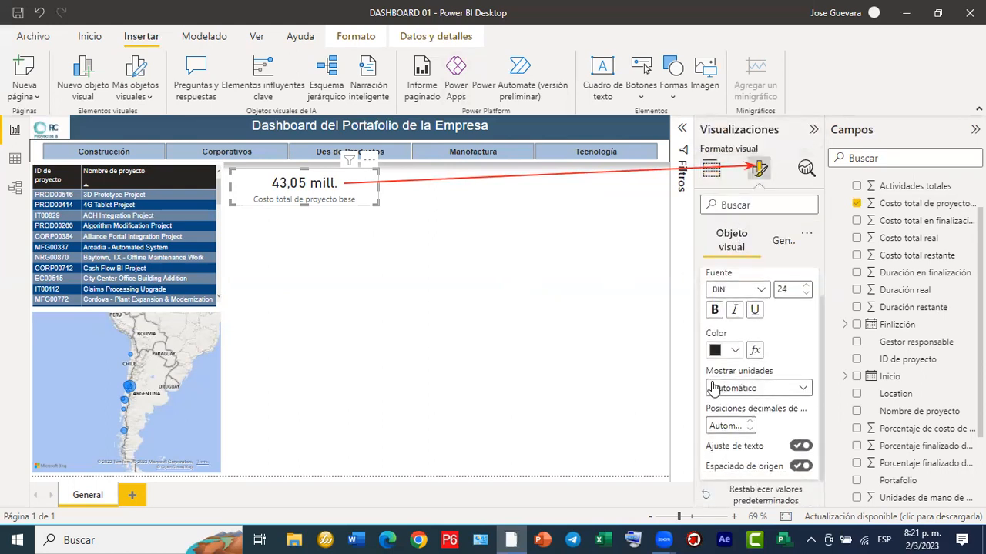
click(803, 388)
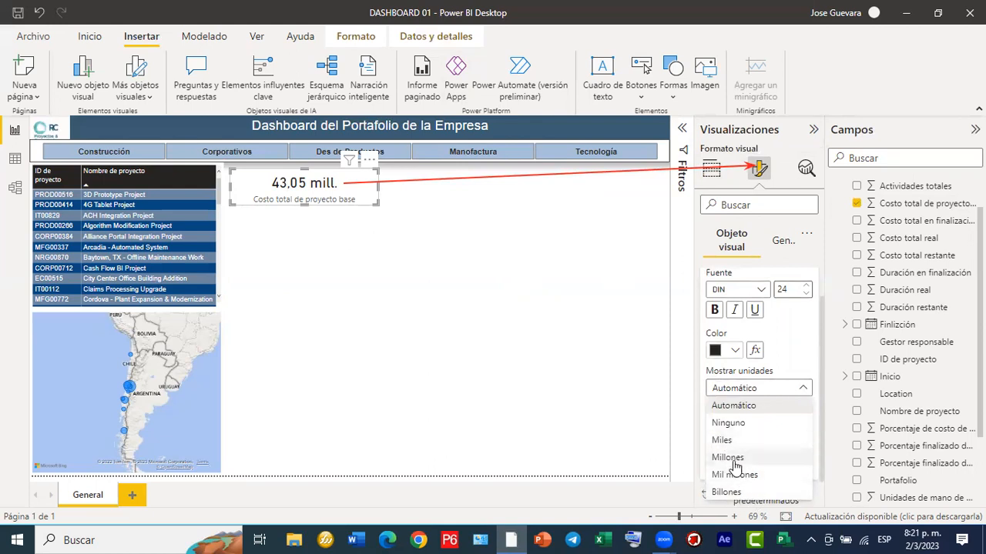
key(Escape)
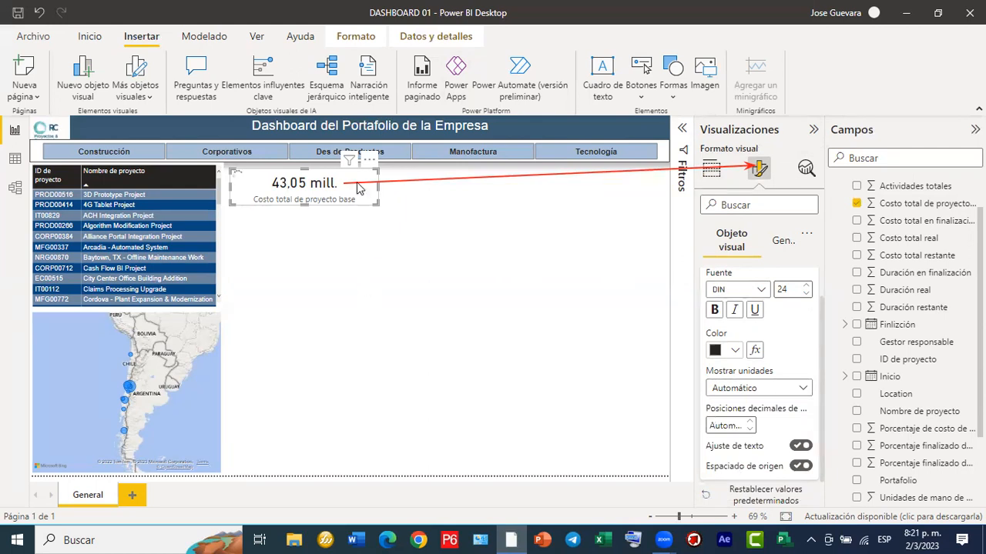
click(742, 391)
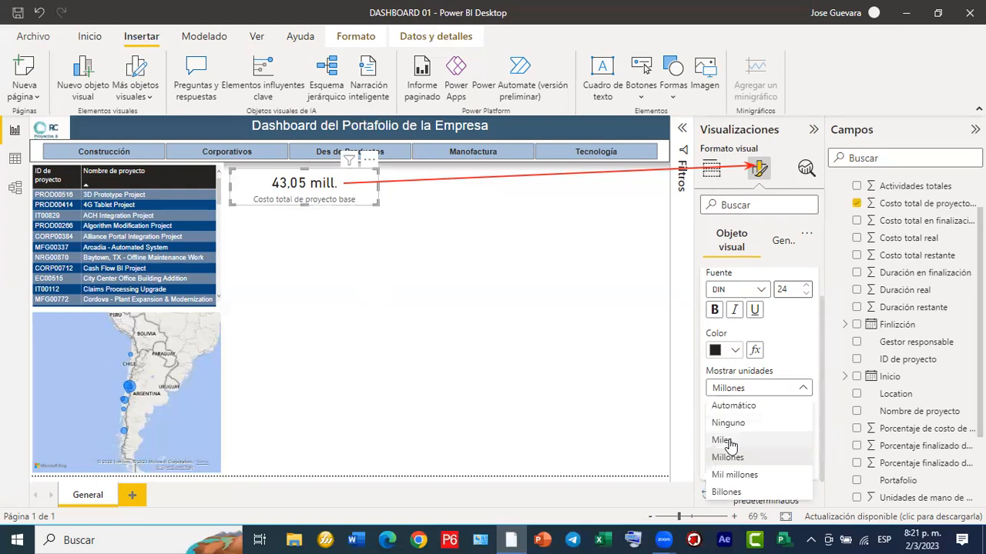
key(Escape)
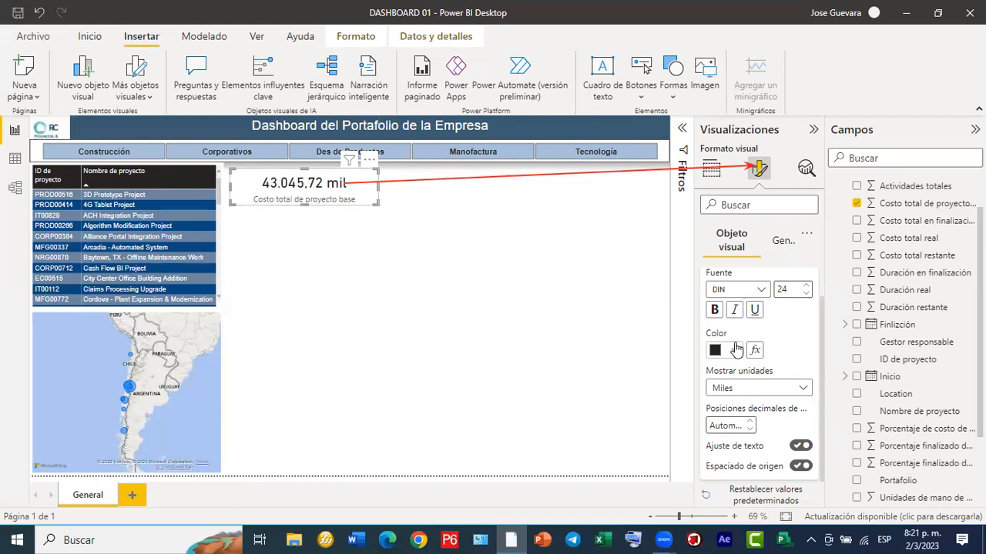
scroll(735, 349, down, 1)
scroll(735, 348, up, 2)
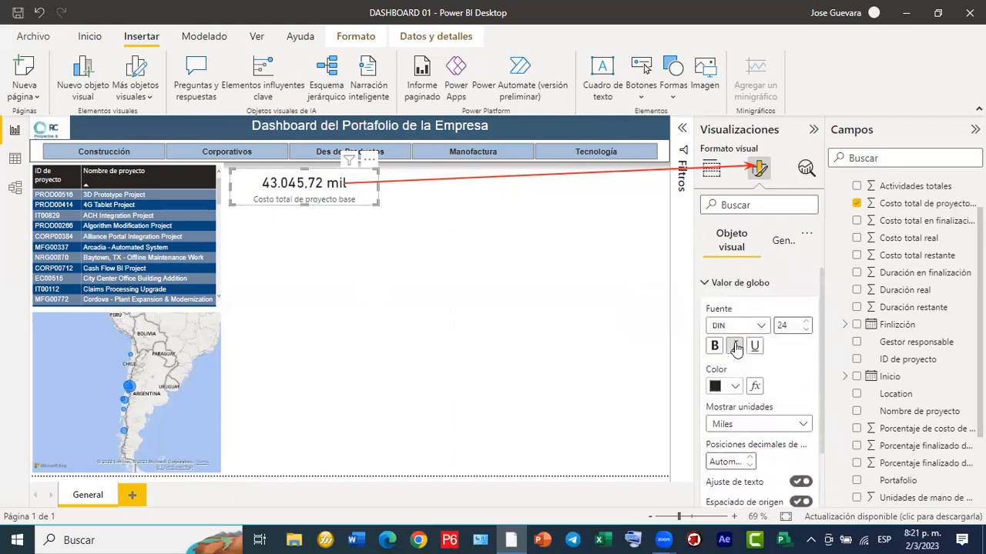
click(706, 287)
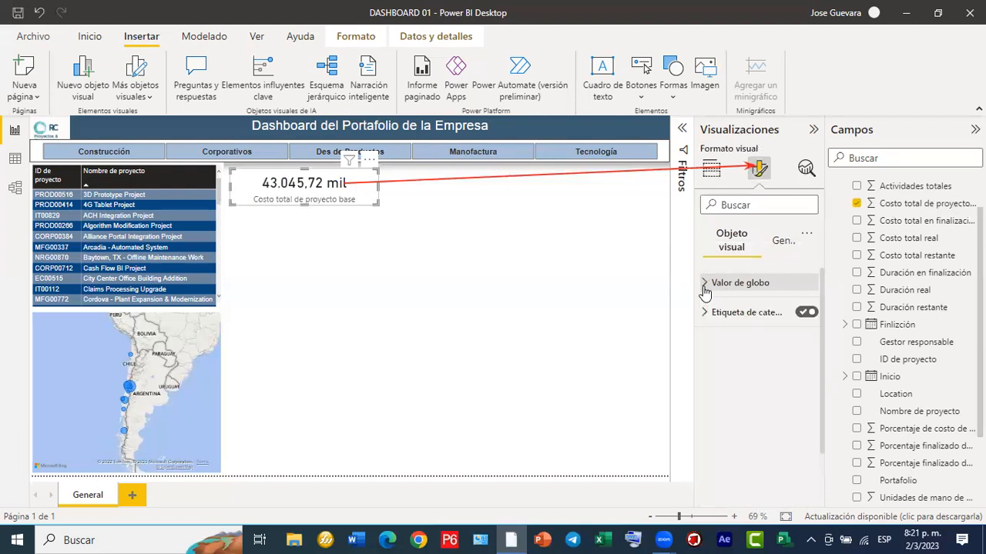
Give the cost card a light blue-violet background (Fondo) and narrow it to fit its label.
click(783, 243)
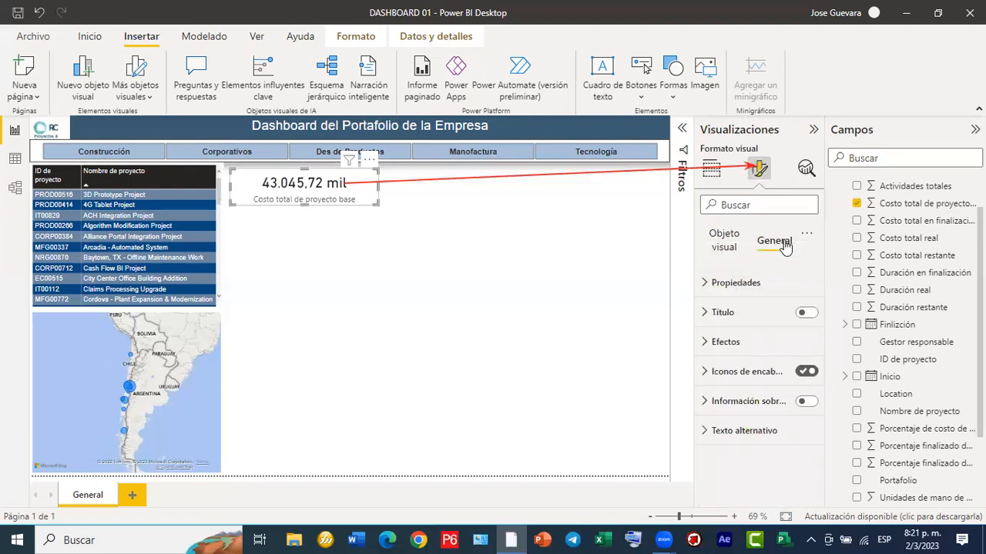
click(731, 343)
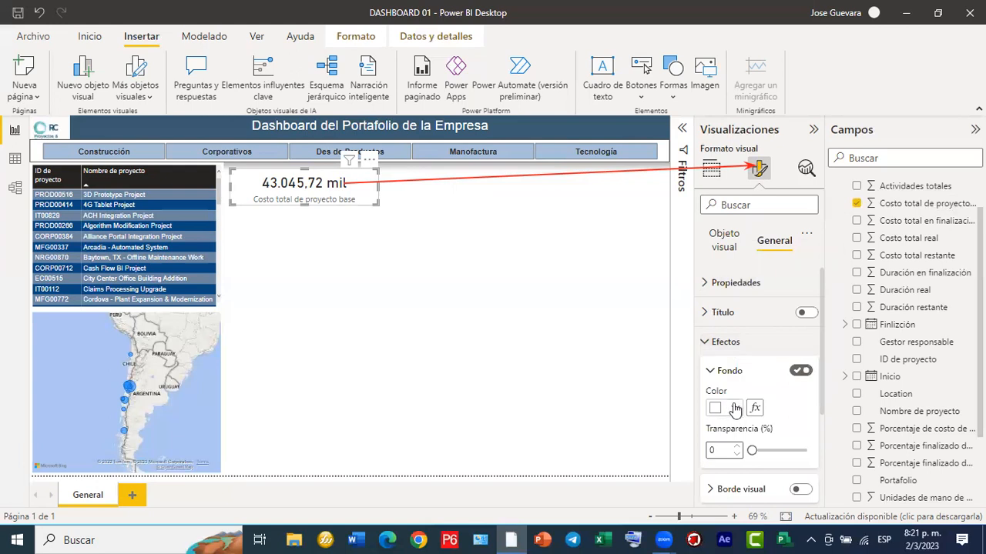
click(734, 408)
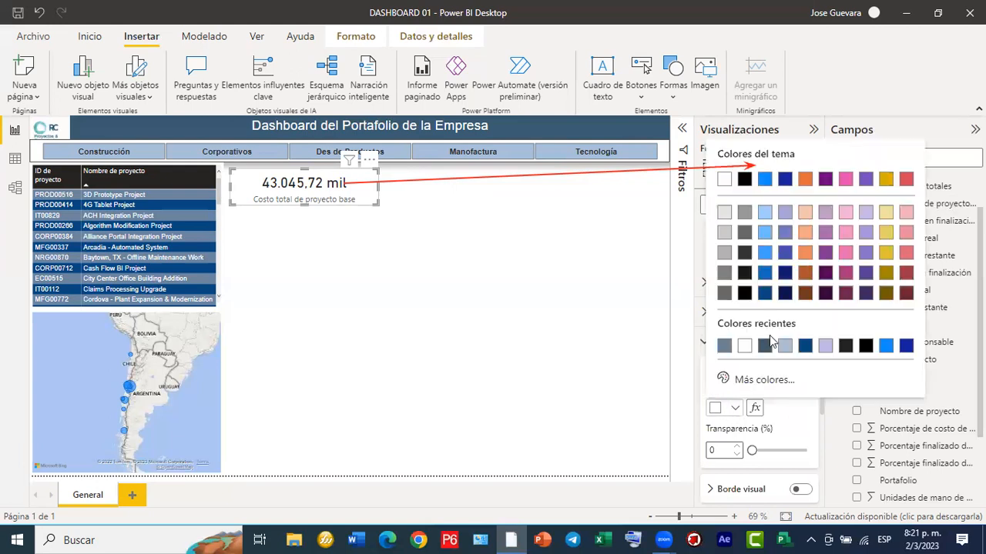
click(783, 218)
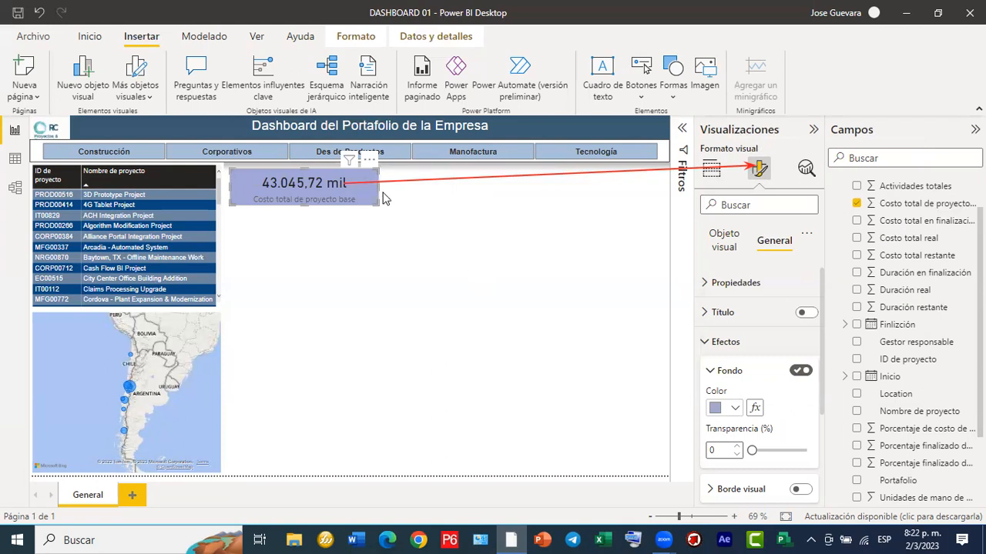
drag(380, 187, 343, 185)
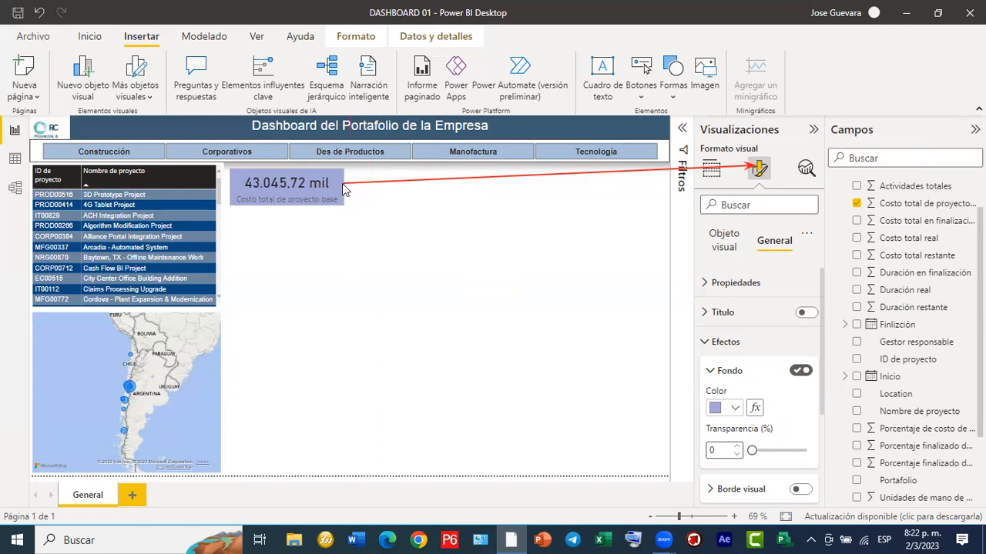
click(442, 289)
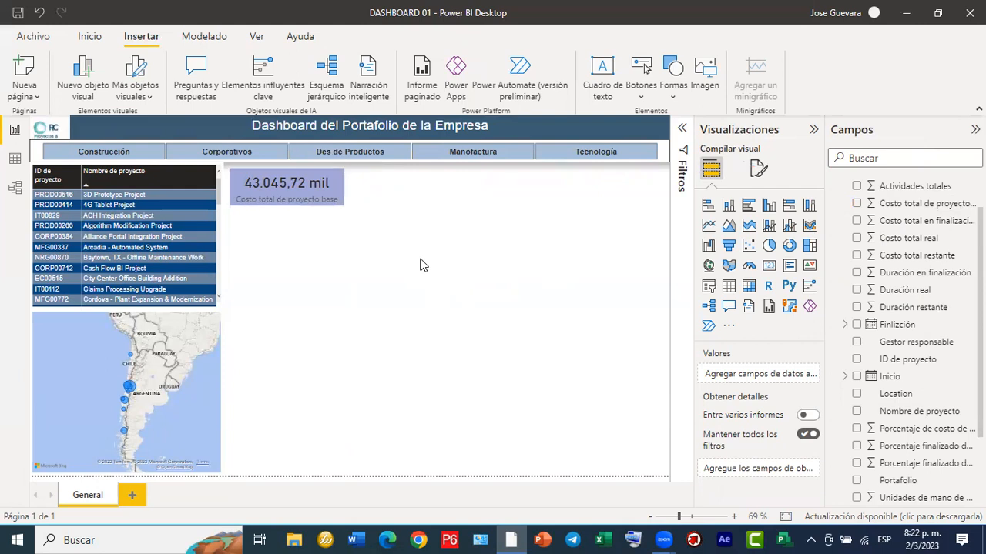
Duplicate the formatted cost card and place the copy beside the original, aligned with its top edge.
click(344, 204)
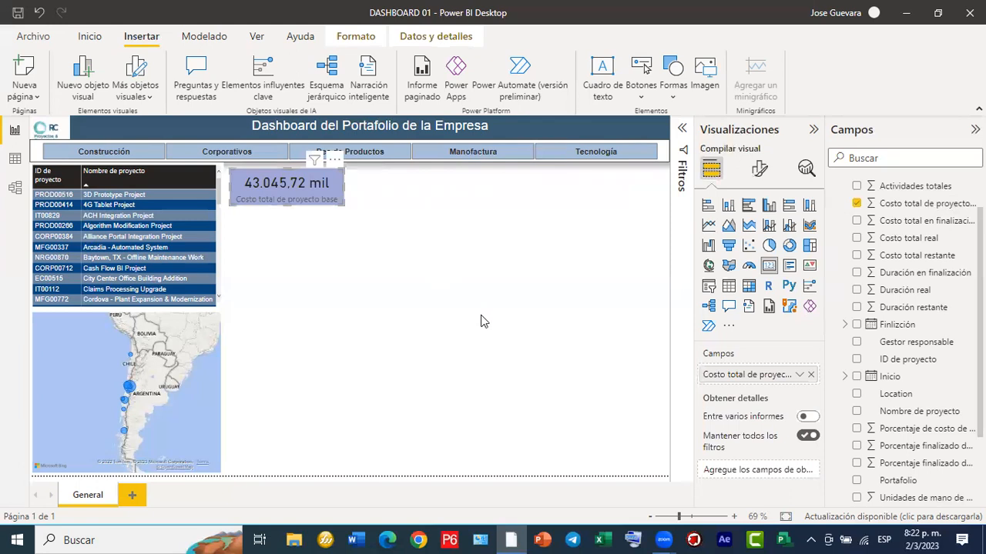
key(ctrl+v)
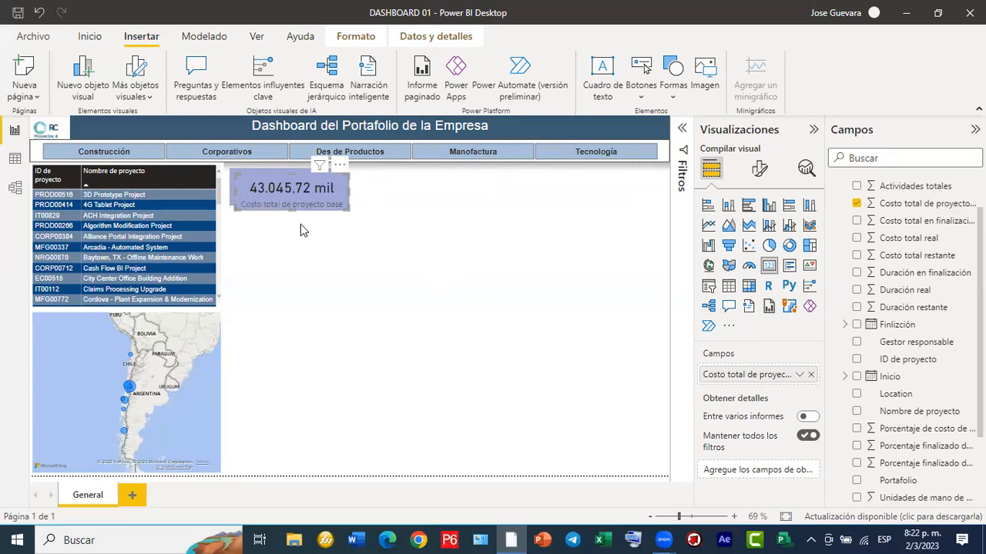
drag(237, 188, 362, 195)
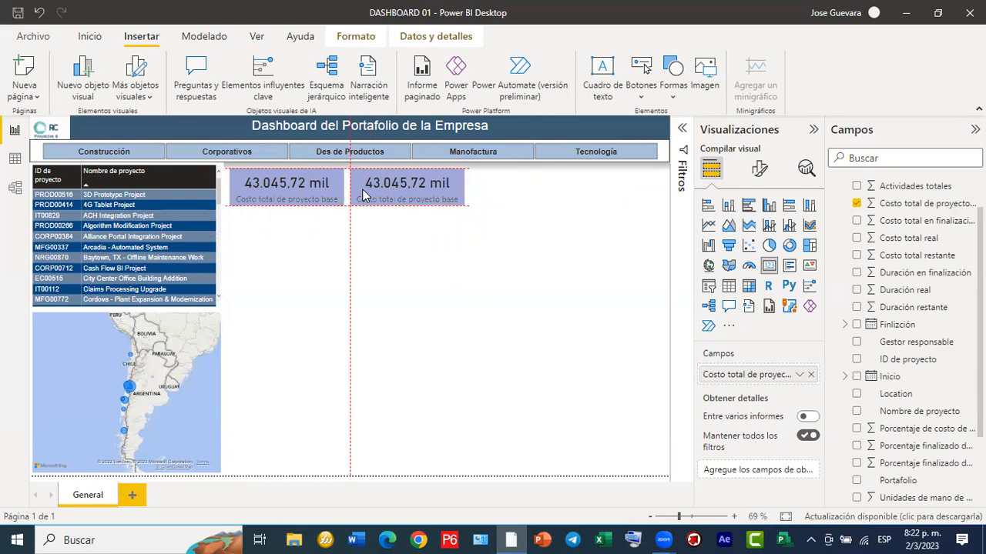
drag(363, 190, 356, 204)
Nudge both cost cards closer to the project table, keeping a small gap between the two.
click(316, 203)
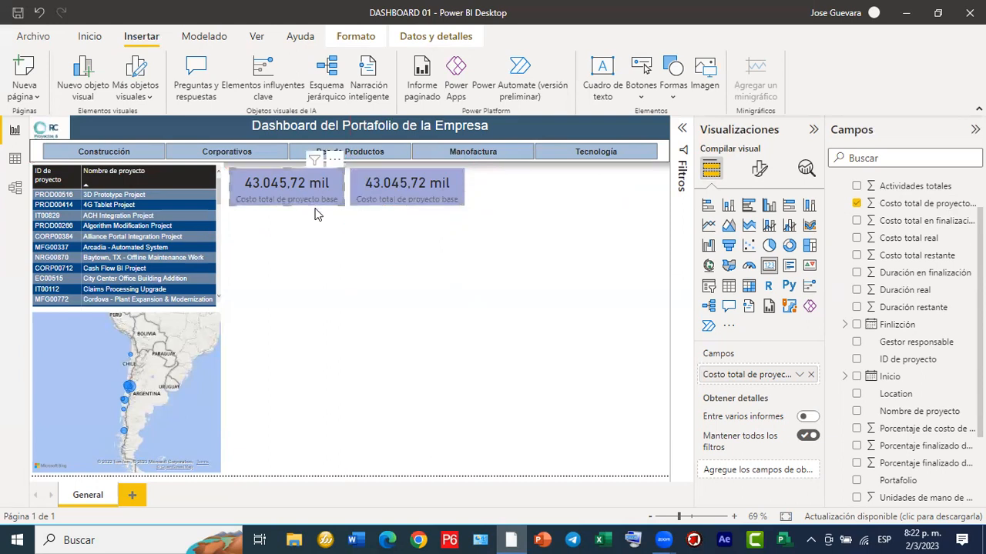
key(Left)
key(Left)
key(Left)
key(Left)
key(Left)
key(Left)
key(Left)
key(Left)
key(Left)
key(Left)
key(Left)
key(Left)
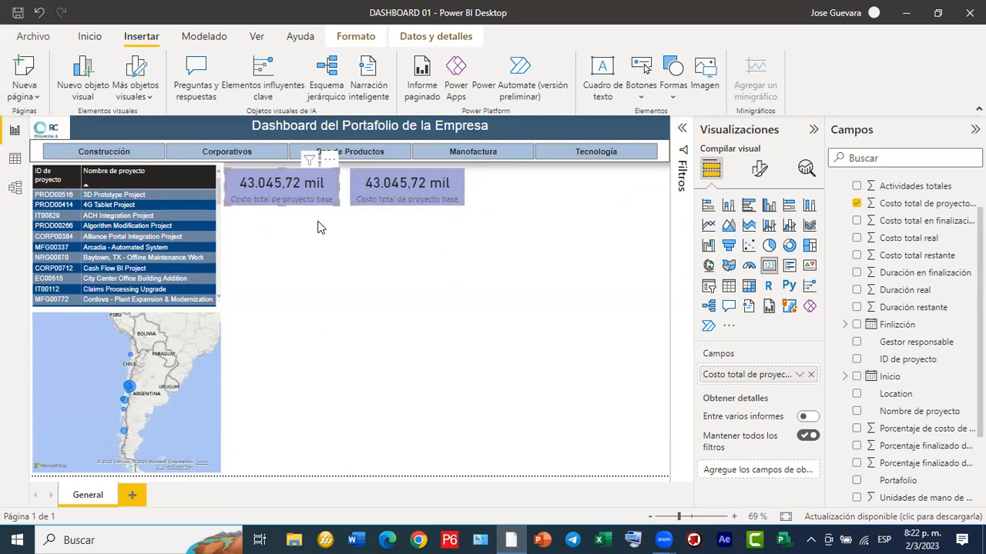
click(353, 202)
key(Left)
key(Left)
key(Left)
key(Left)
key(Left)
key(Left)
key(Left)
key(Left)
key(Left)
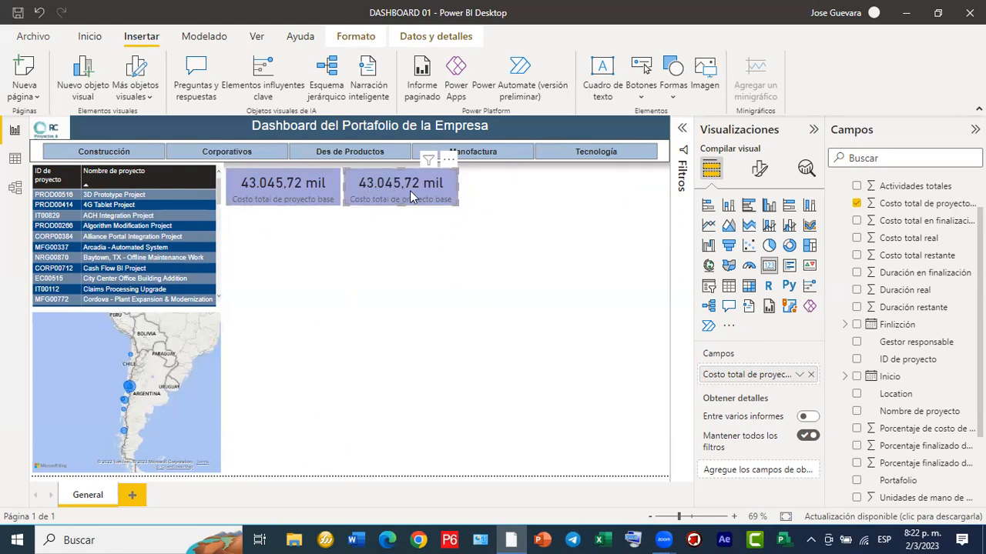
Replace the field of the duplicated card with Costo total en finalización.
click(810, 375)
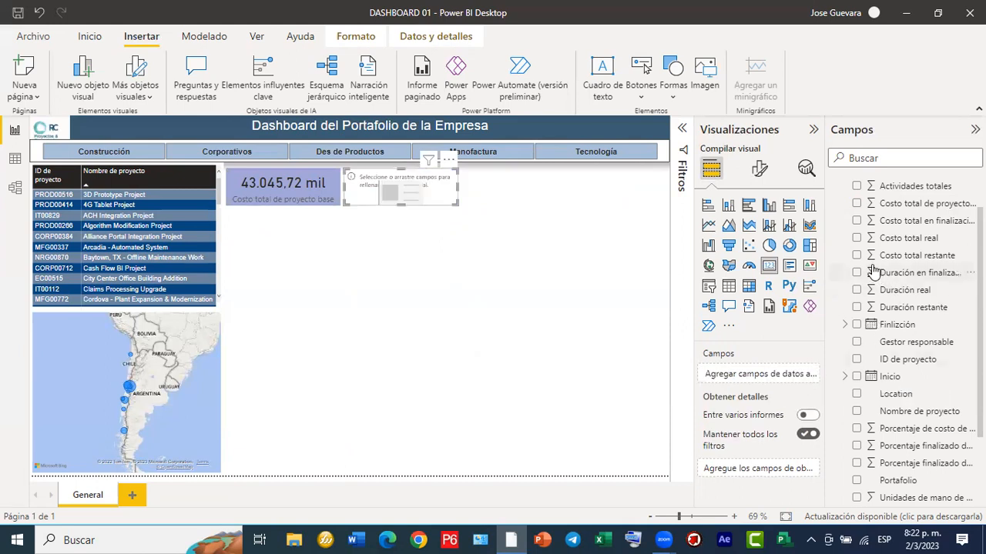
click(856, 221)
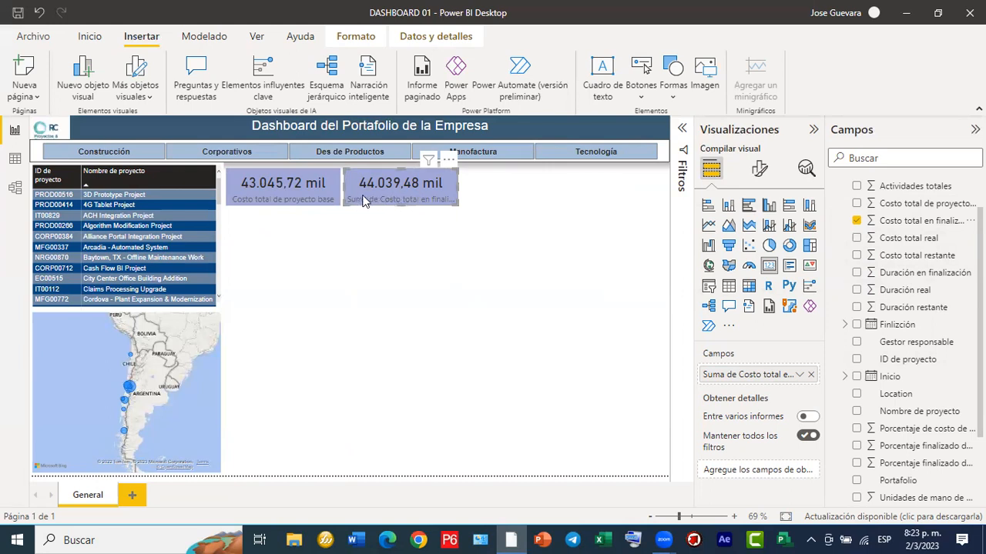
Rename the second card's field label to Costo total en finalización by removing the Suma de prefix.
double_click(738, 374)
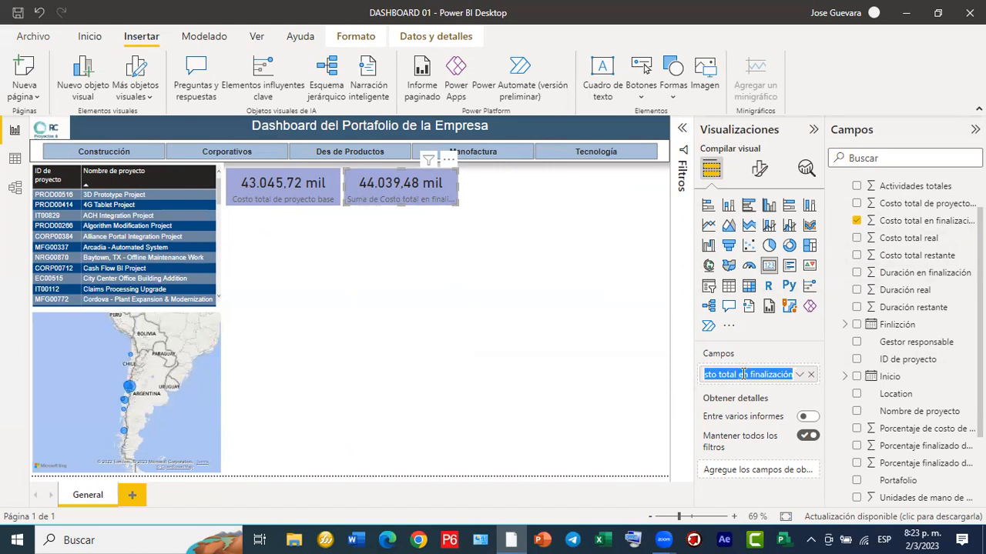
click(740, 374)
key(Home)
key(Delete)
key(Delete)
key(Delete)
key(Delete)
key(Delete)
key(Delete)
key(Delete)
key(Return)
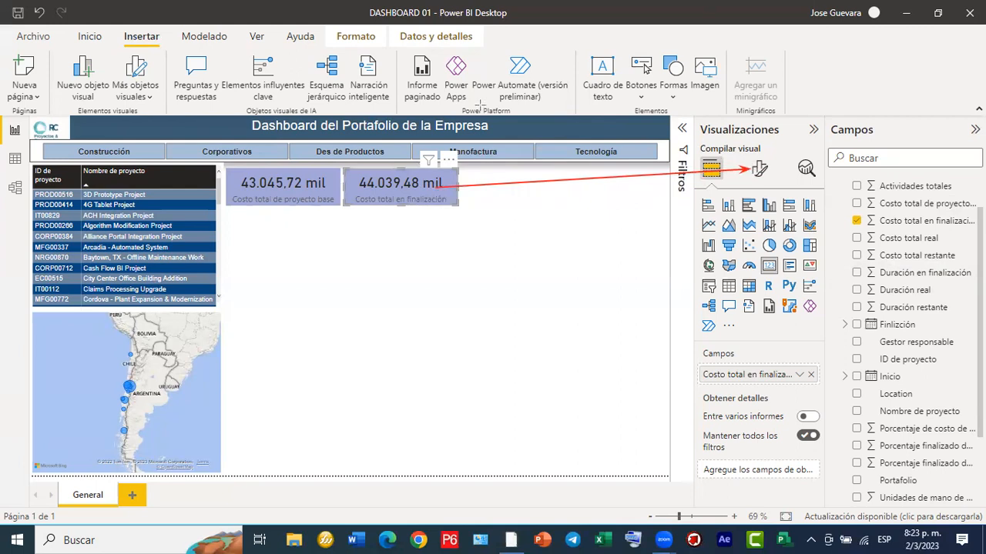
Change the background (Fondo) of the Costo total en finalización card to a light purple theme colour.
click(759, 168)
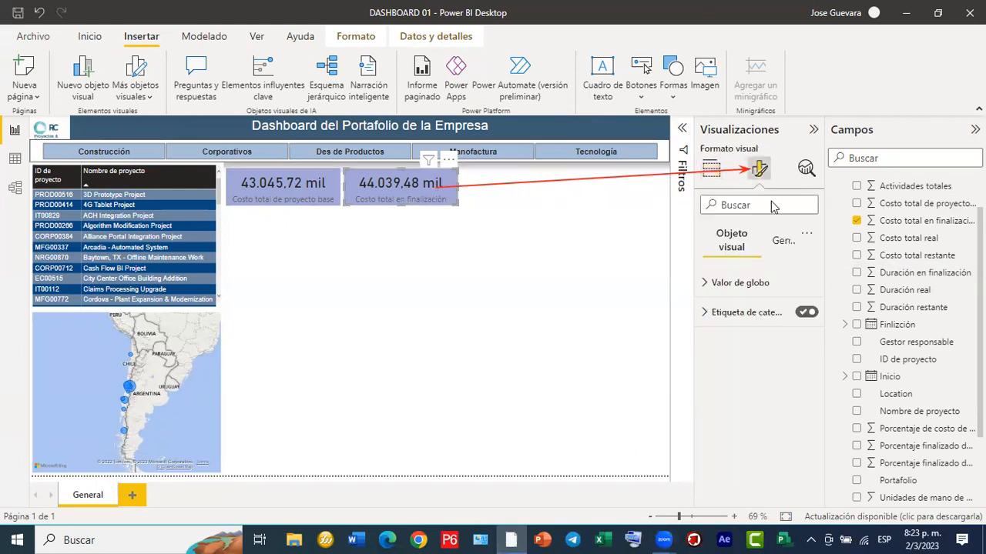
click(782, 243)
click(725, 346)
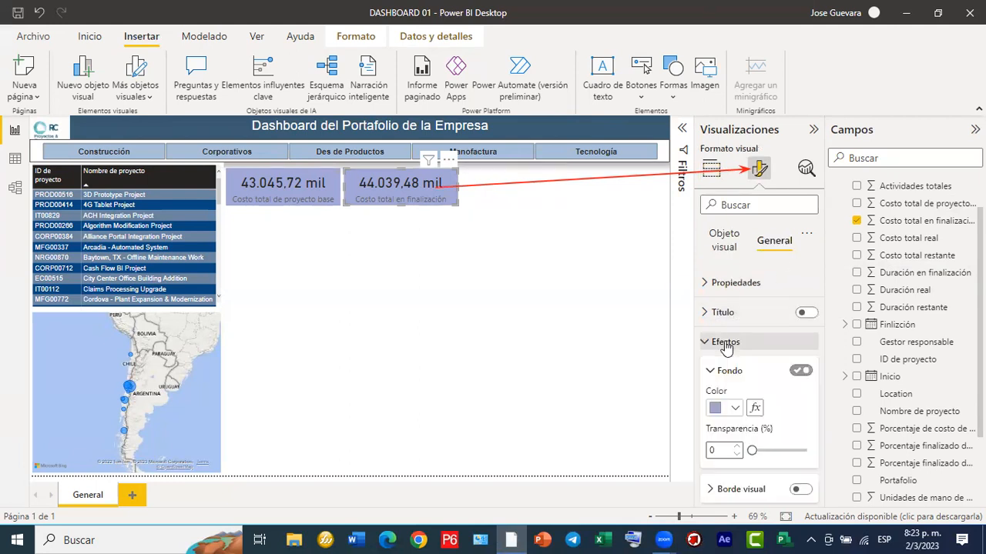
click(735, 409)
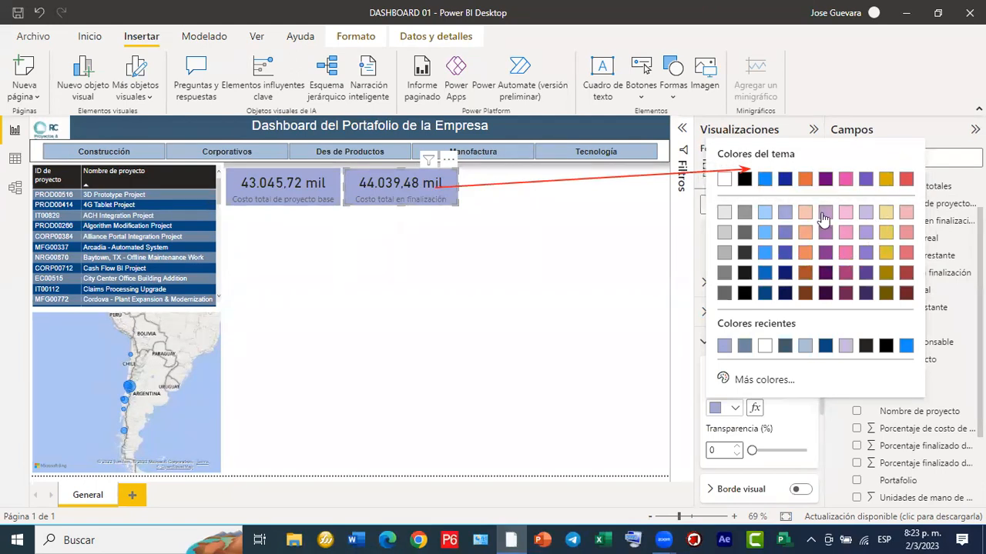
click(586, 304)
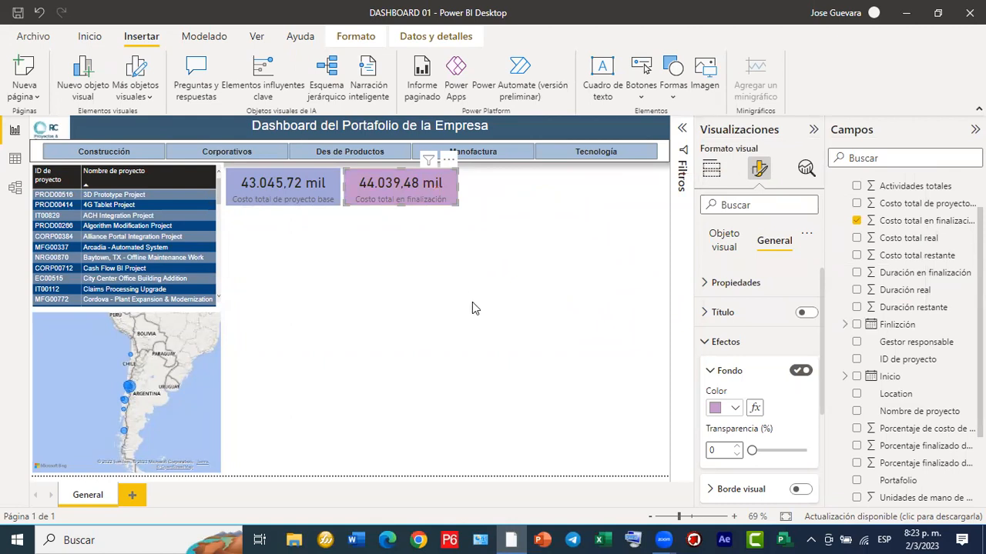
Duplicate the light purple card and place the copy as the third card in the row.
key(ctrl+c)
key(ctrl+v)
drag(452, 199, 567, 189)
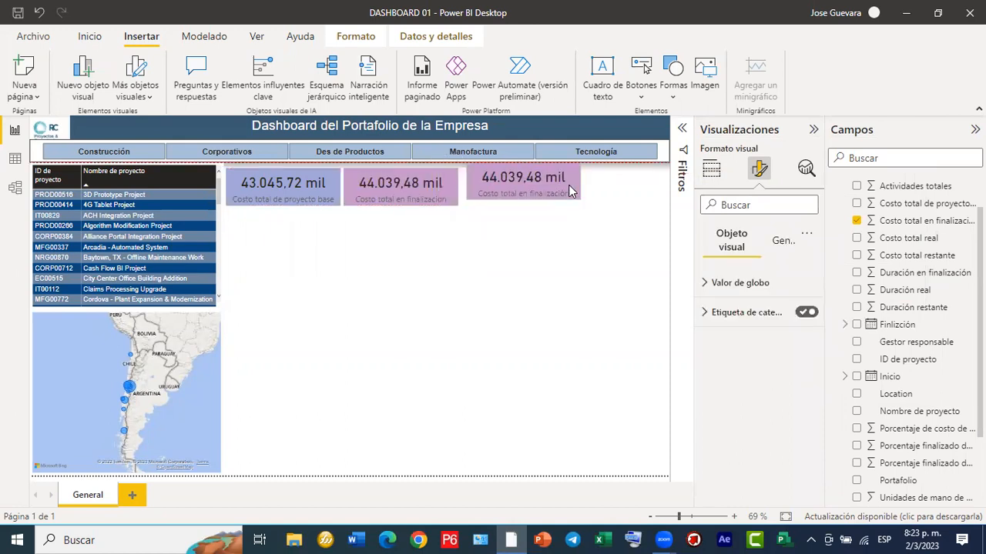
Narrow both light purple cards to fit their labels and keep only small gaps between the cards.
click(399, 203)
key(Left)
key(Left)
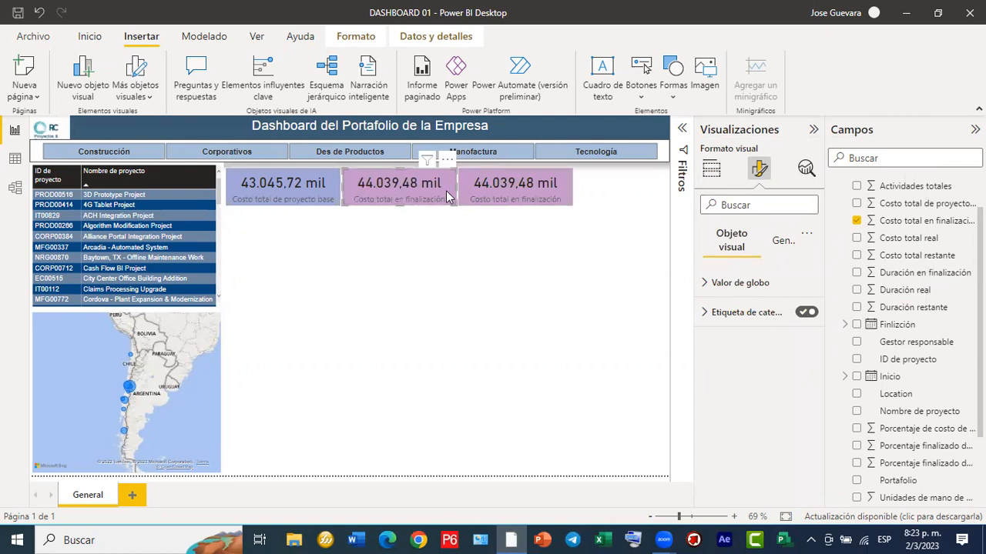
mouse_move(454, 185)
mouse_down()
mouse_move(445, 192)
mouse_move(465, 194)
mouse_move(456, 189)
mouse_up()
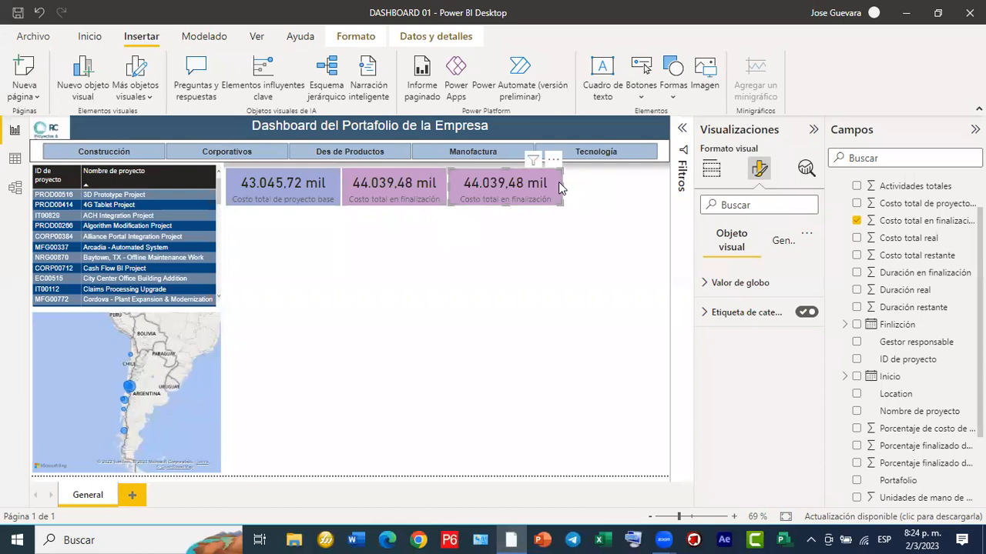
drag(558, 182, 549, 187)
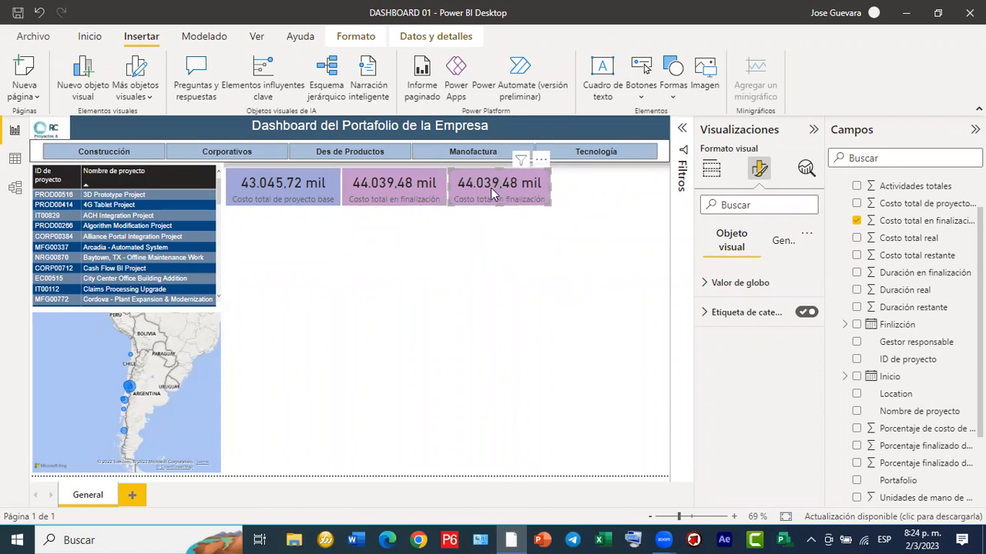
Replace the field of the third card with Costo total real.
click(711, 170)
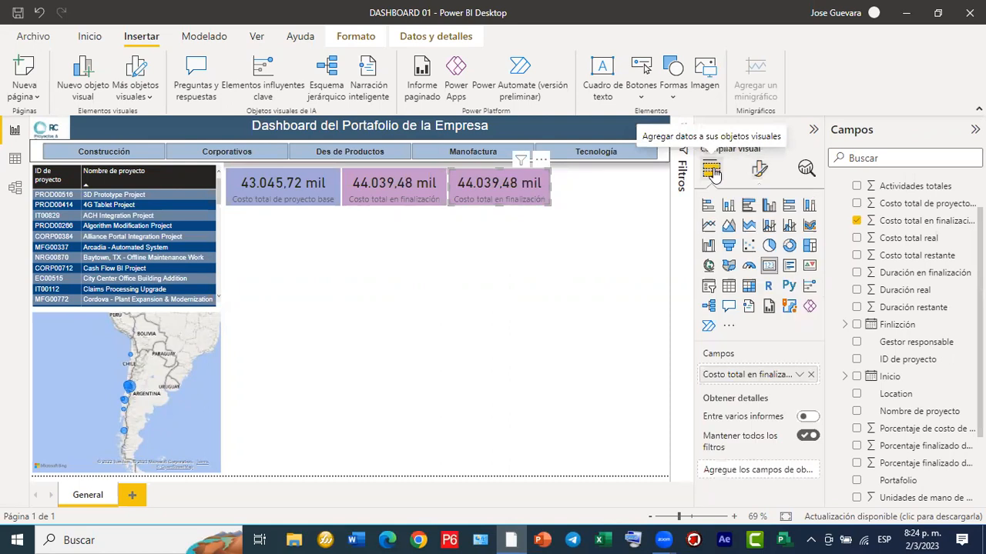
click(809, 375)
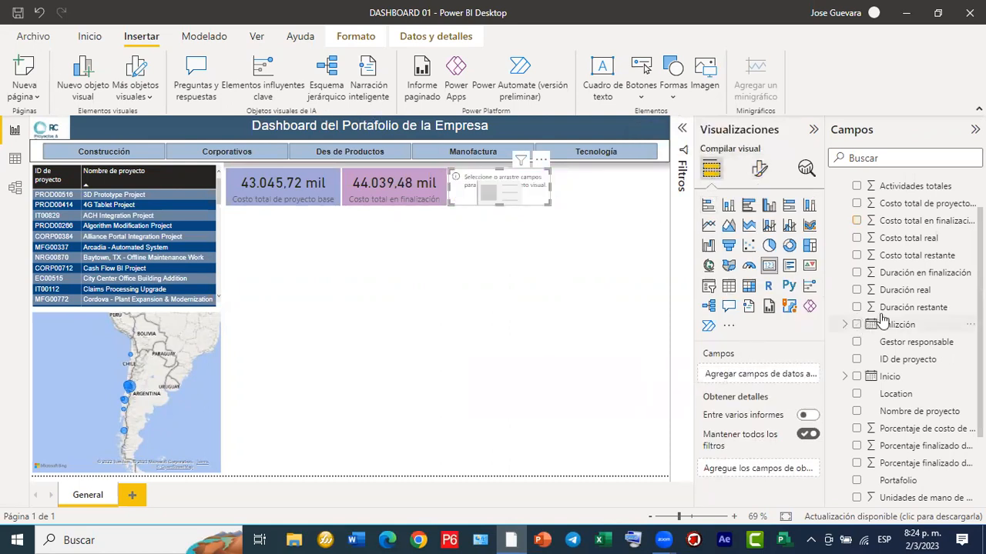
click(856, 238)
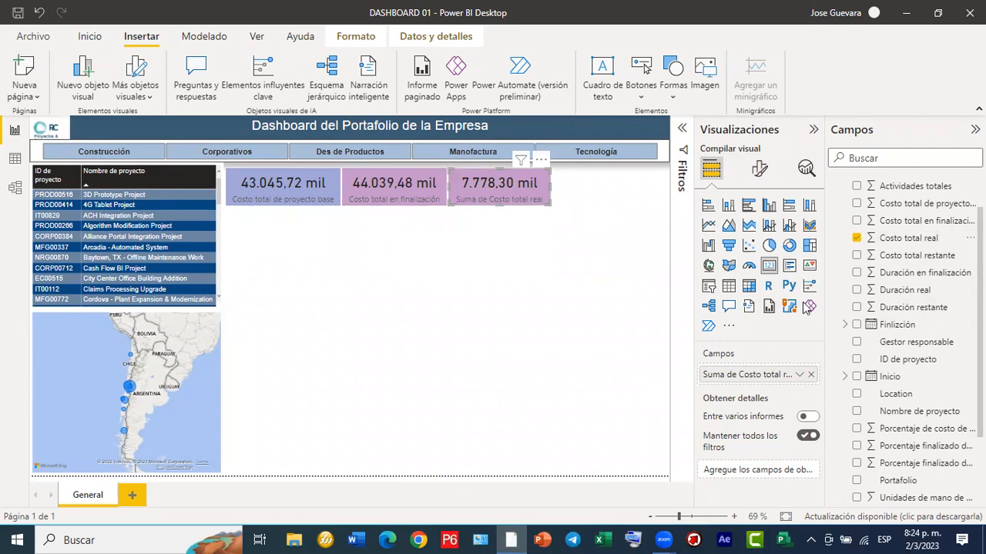
Try to remove the Suma de prefix from the third card's label, and delete the stray Q&A visual.
double_click(734, 374)
click(736, 374)
drag(717, 374, 687, 378)
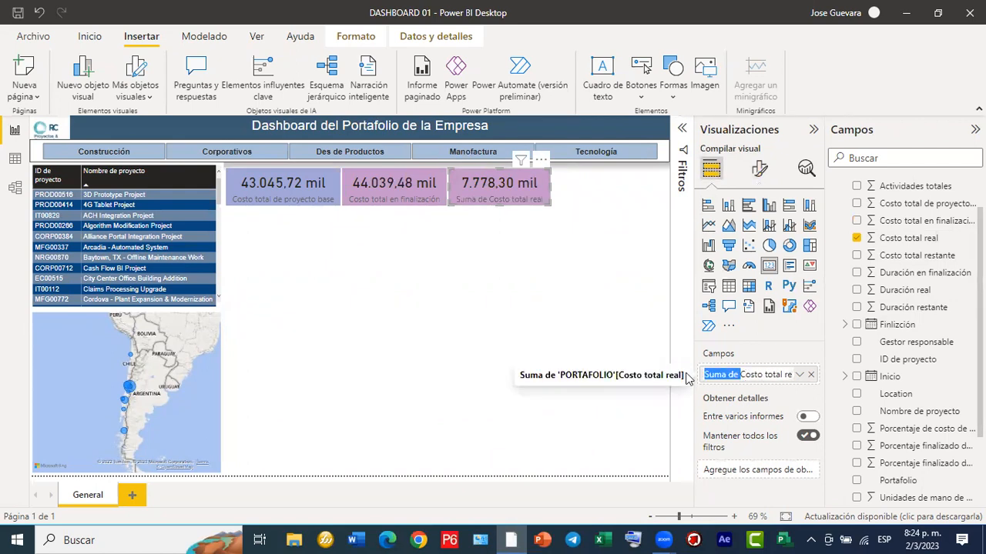
key(BackSpace)
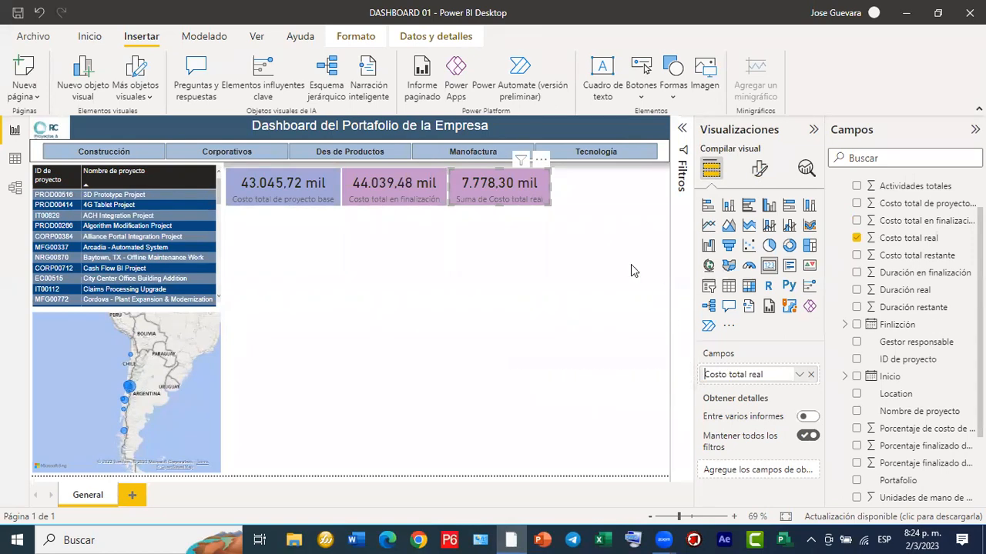
click(644, 306)
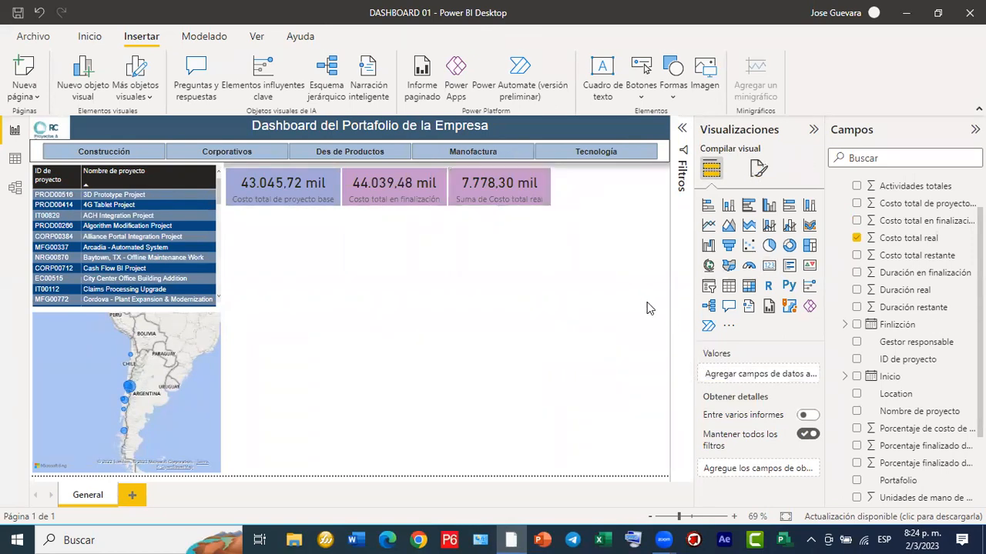
click(647, 308)
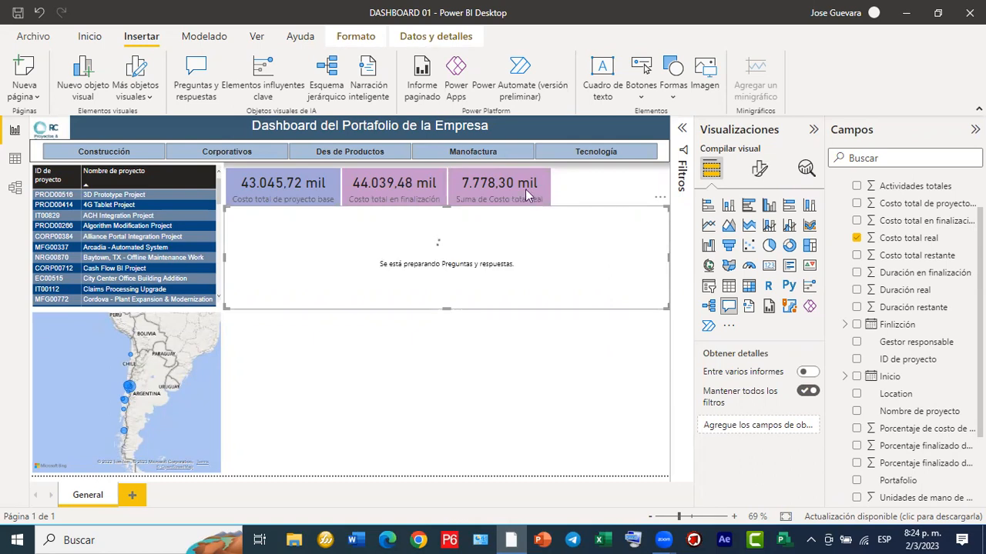
key(Delete)
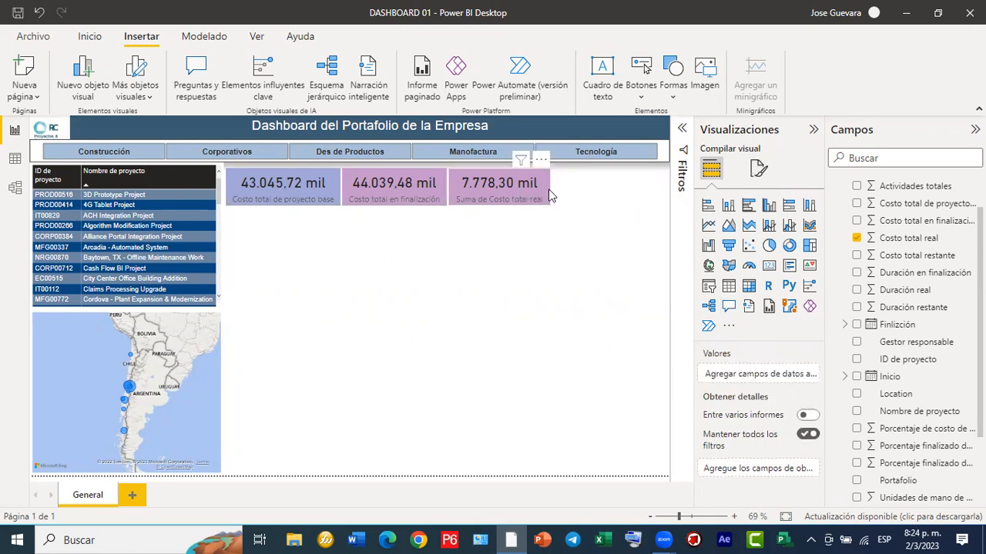
Rename the third card's field label to Costo total real.
double_click(739, 377)
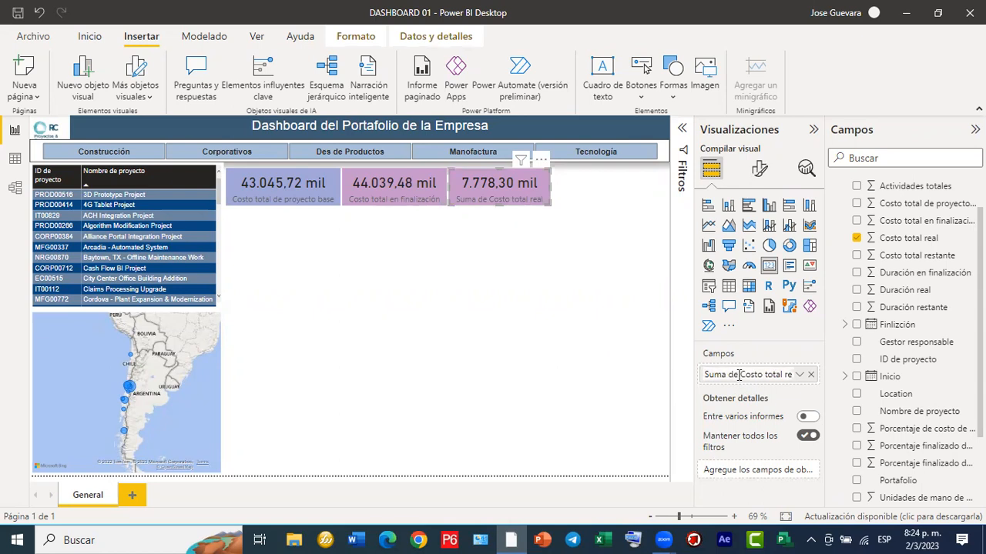
triple_click(740, 375)
click(734, 378)
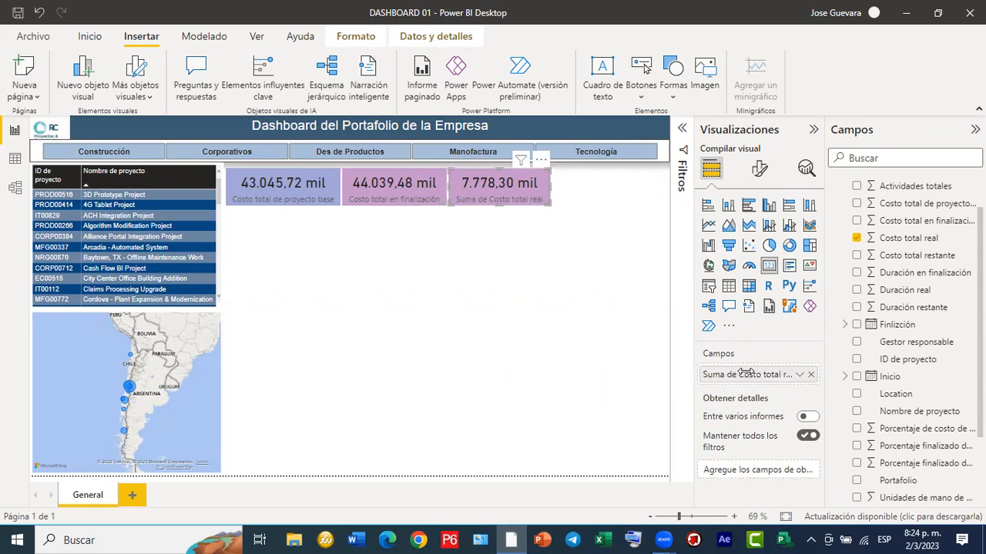
double_click(743, 374)
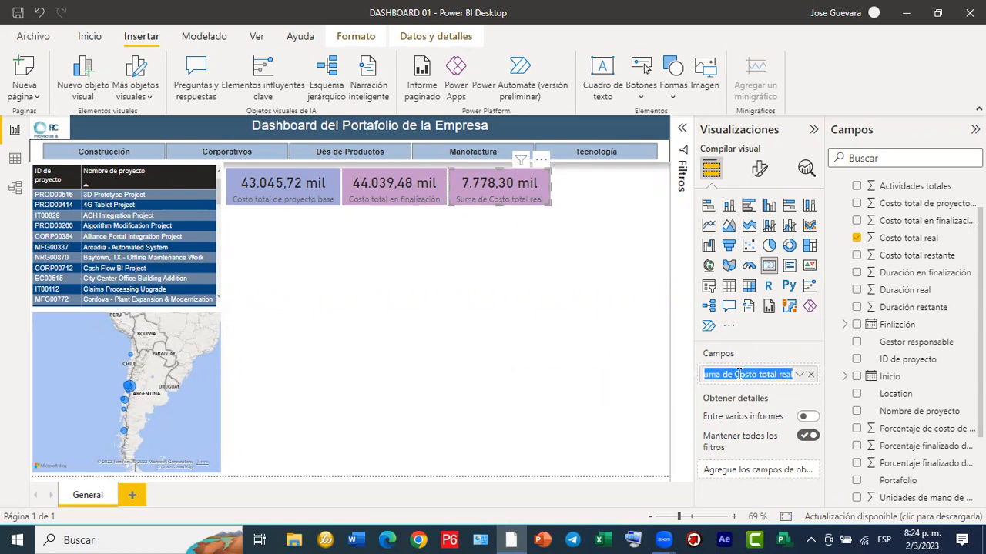
click(732, 374)
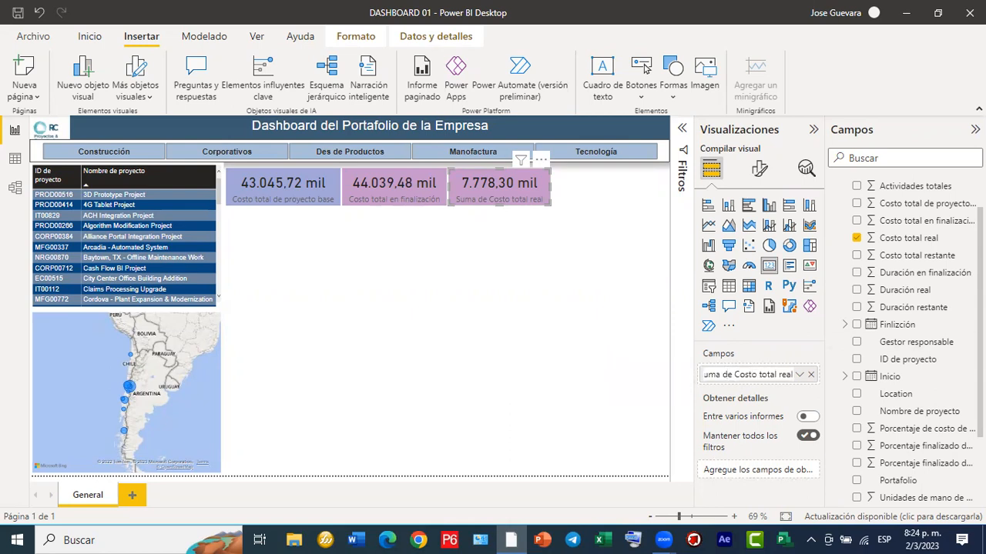
key(BackSpace)
key(BackSpace)
key(BackSpace)
key(BackSpace)
key(BackSpace)
key(BackSpace)
key(BackSpace)
key(BackSpace)
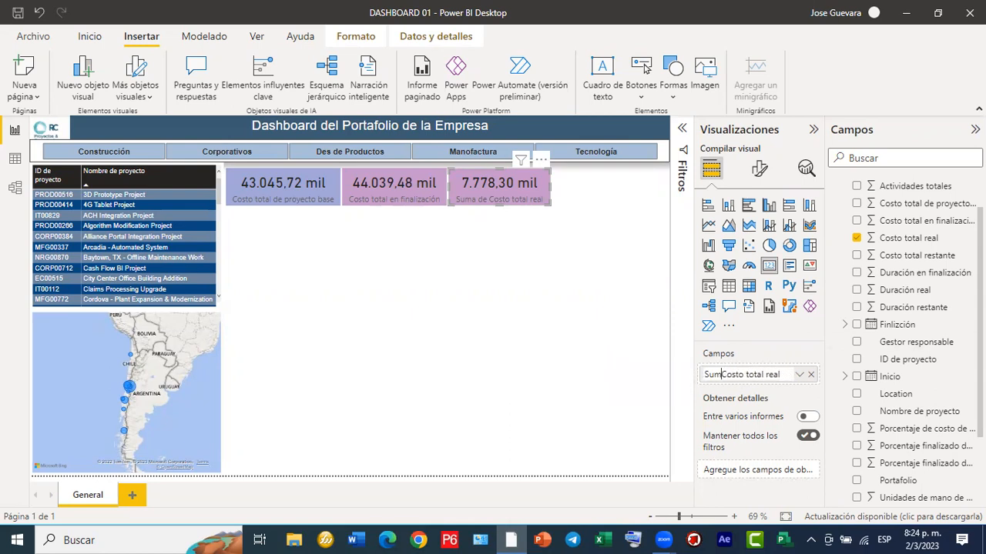
key(Return)
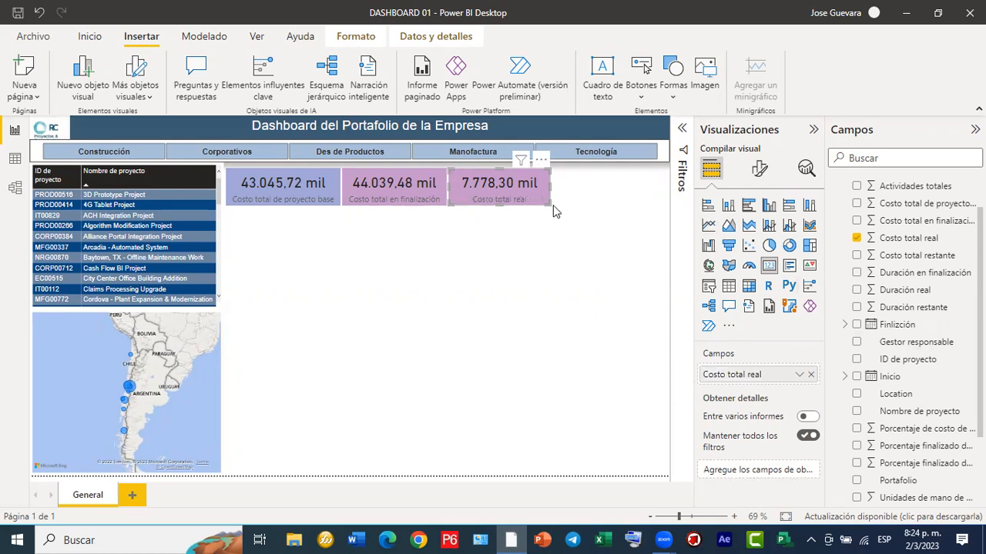
Narrow the Costo total real card so it fits its value and label.
click(551, 185)
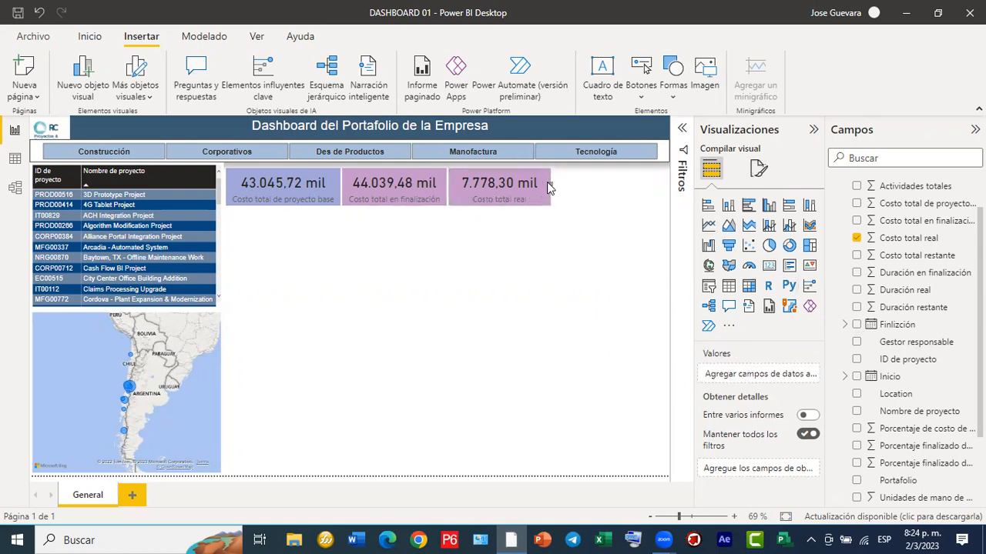
click(548, 190)
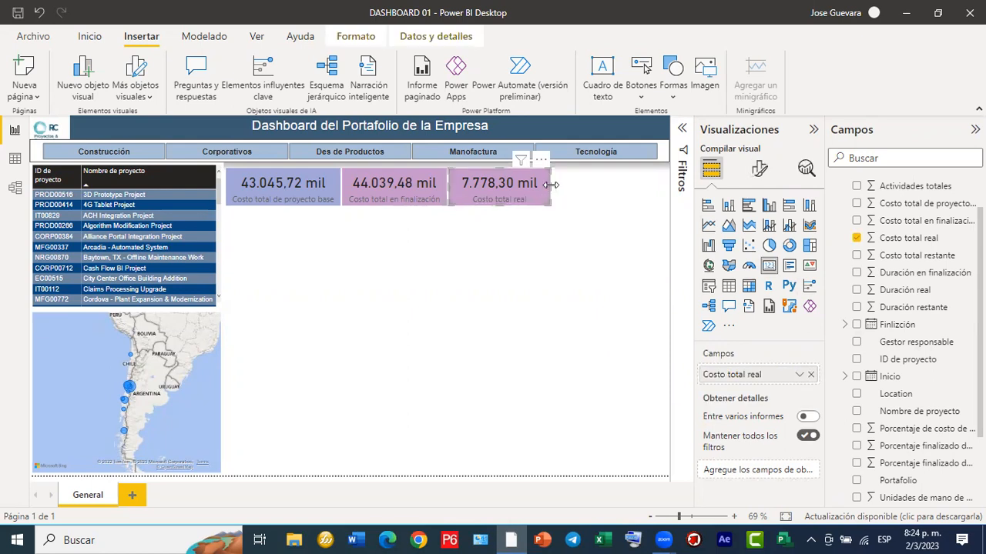
mouse_move(544, 191)
mouse_down()
mouse_move(536, 187)
mouse_move(537, 198)
mouse_up()
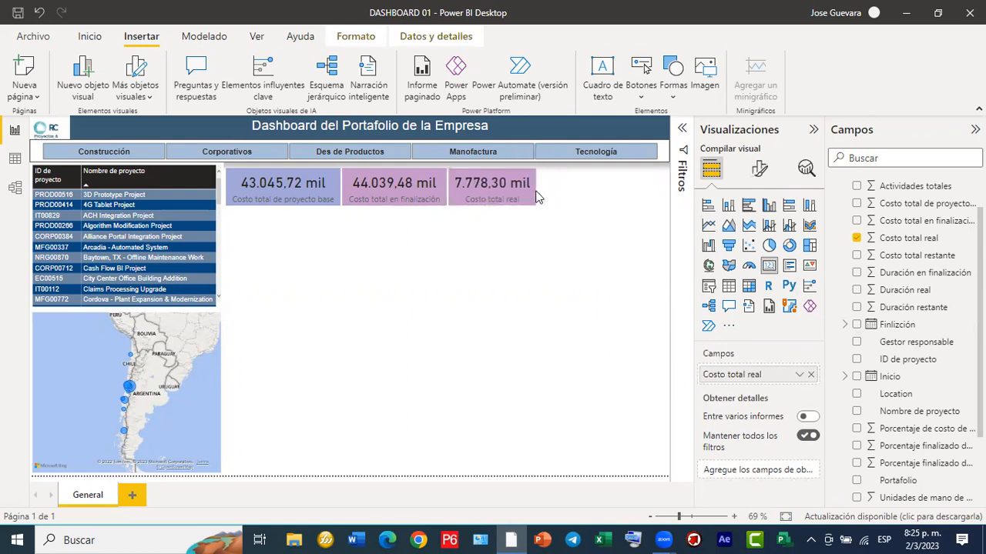
Change the background (Fondo) of the Costo total real card to a light red theme colour.
click(761, 173)
click(774, 240)
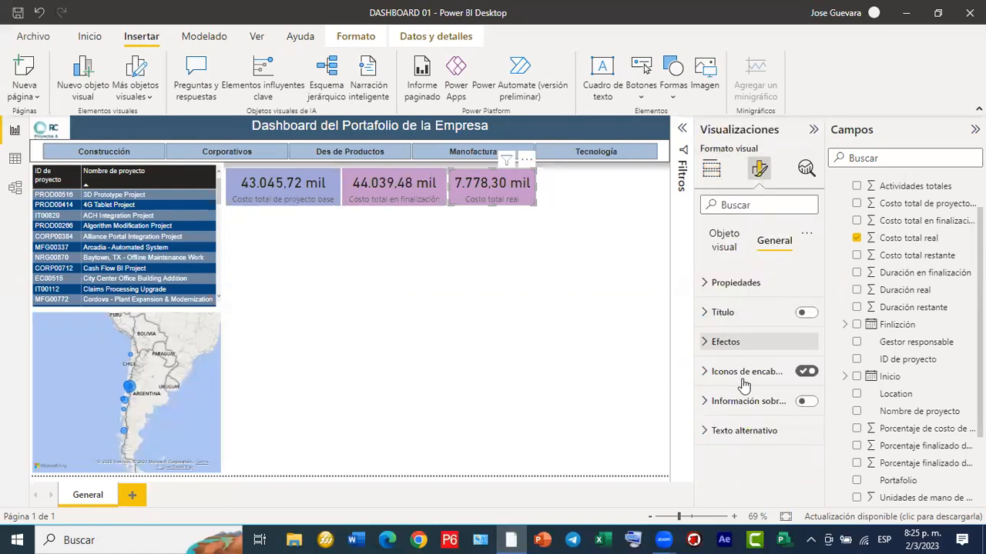
click(733, 410)
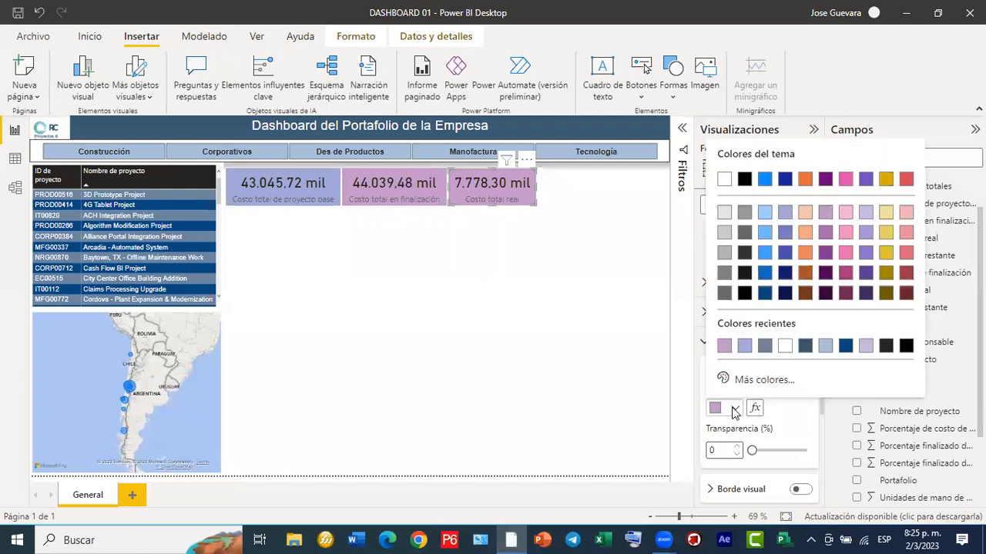
click(904, 250)
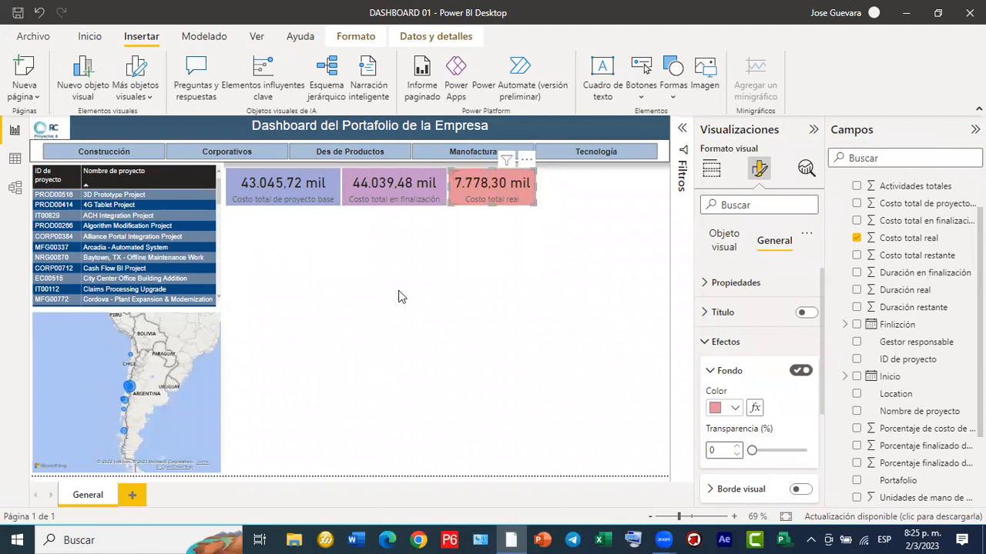
click(363, 316)
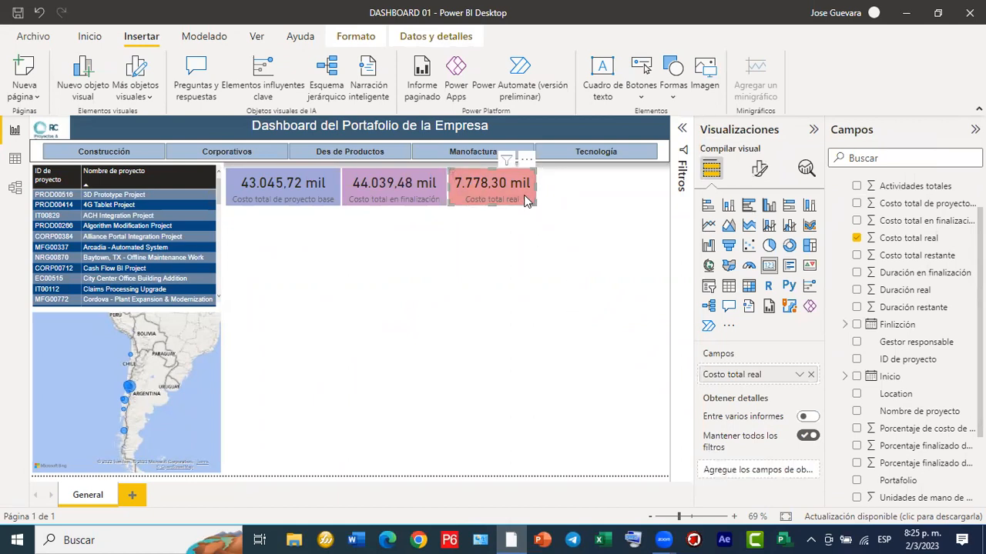
Duplicate the Costo total real card beside the original and replace the copy's field with Costo total restante.
key(ctrl+v)
drag(544, 204, 607, 204)
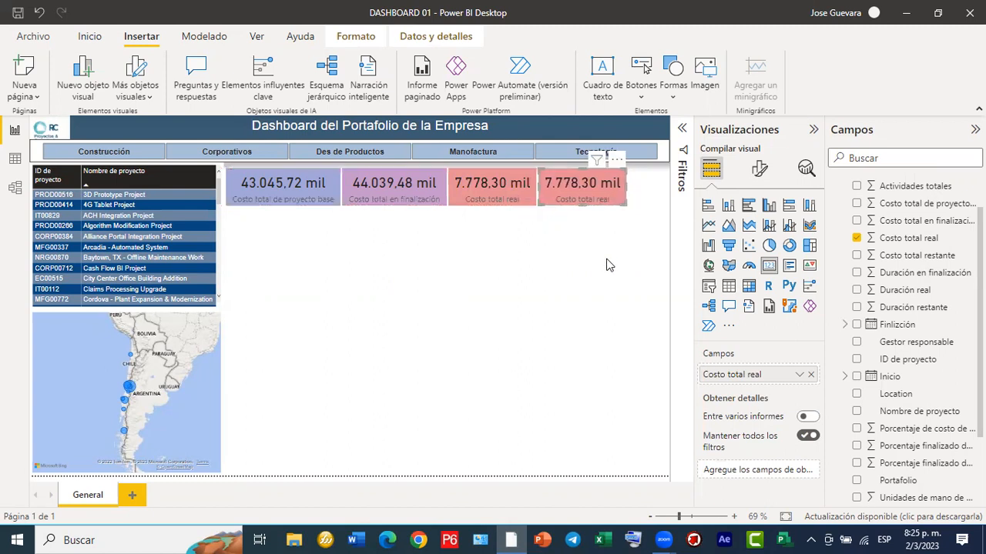
click(810, 377)
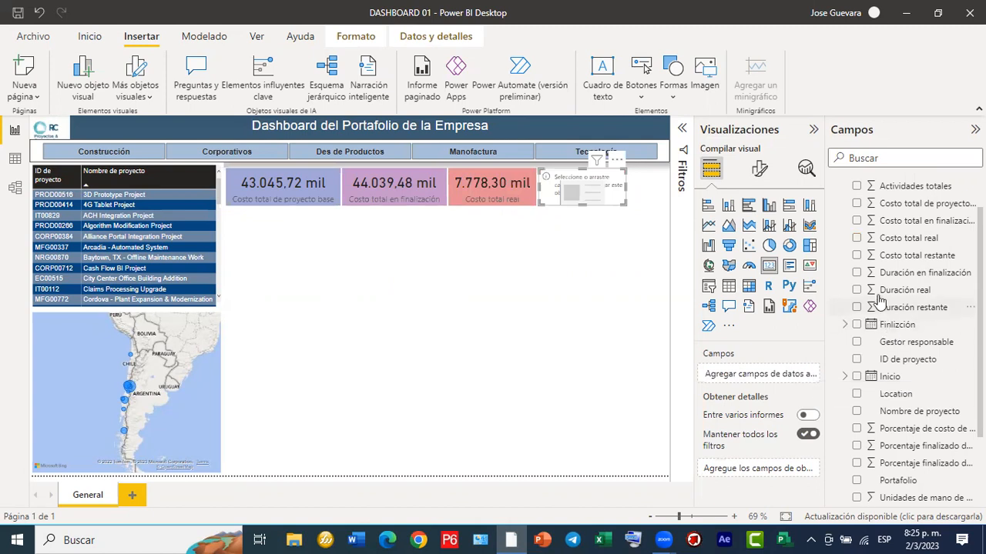
click(856, 256)
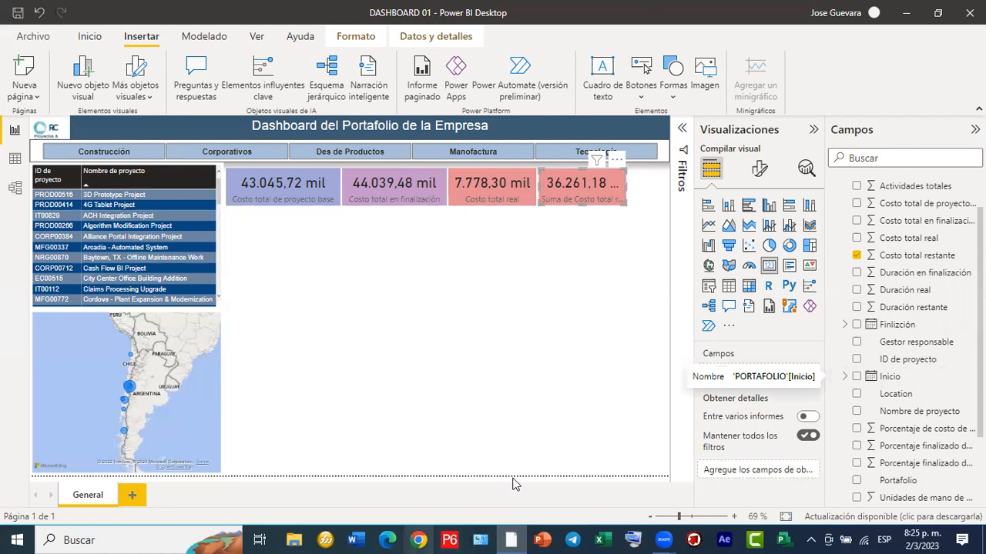
Rename the fourth card's field label to Costo total restante and widen the card so its full value fits.
double_click(739, 374)
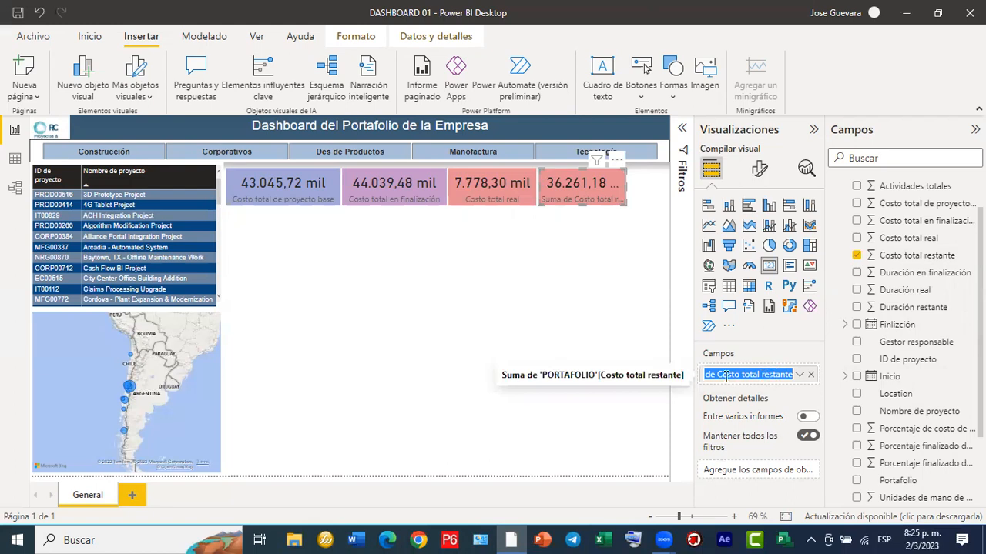
click(742, 375)
key(BackSpace)
key(BackSpace)
key(BackSpace)
key(Return)
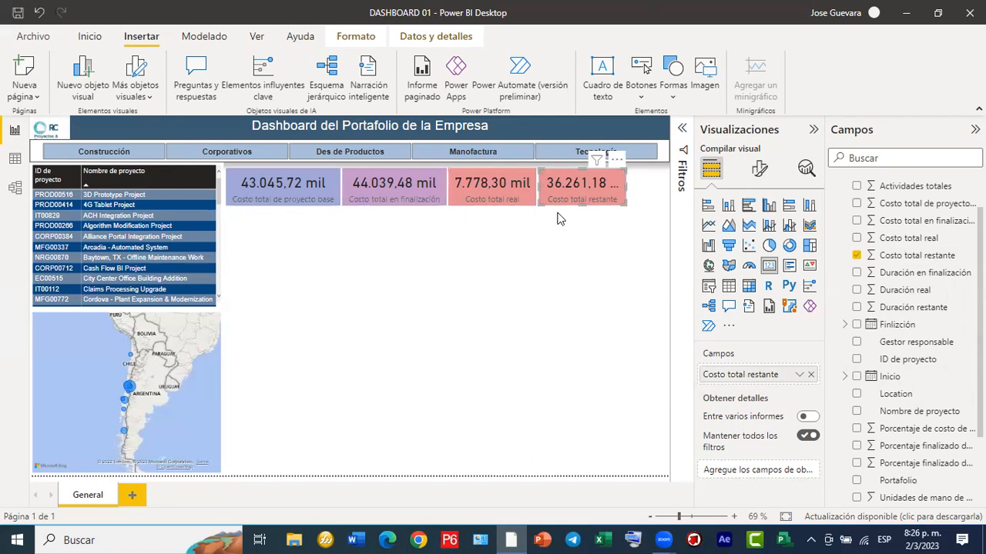
drag(626, 189, 657, 186)
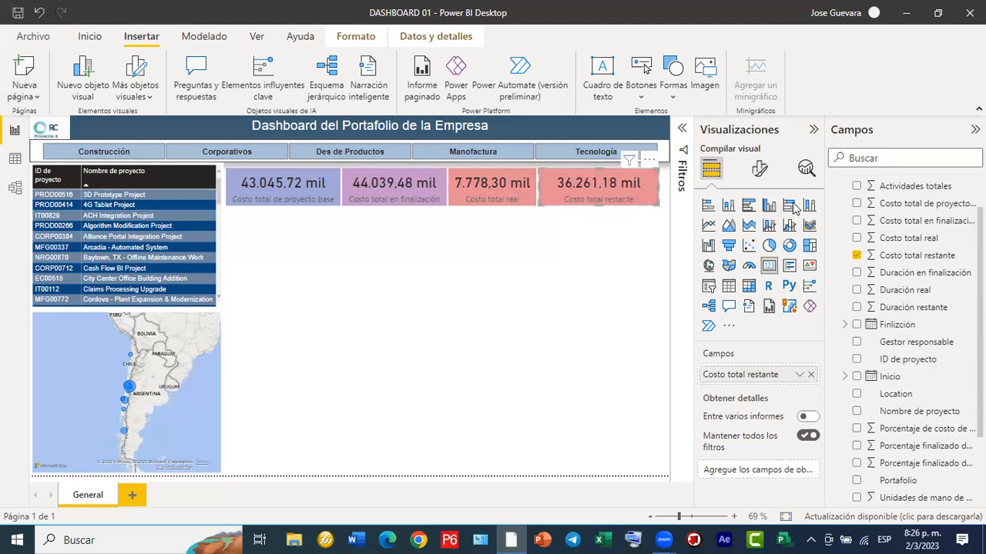
Change the background (Fondo) of the Costo total restante card to a light blue-violet theme colour.
click(760, 171)
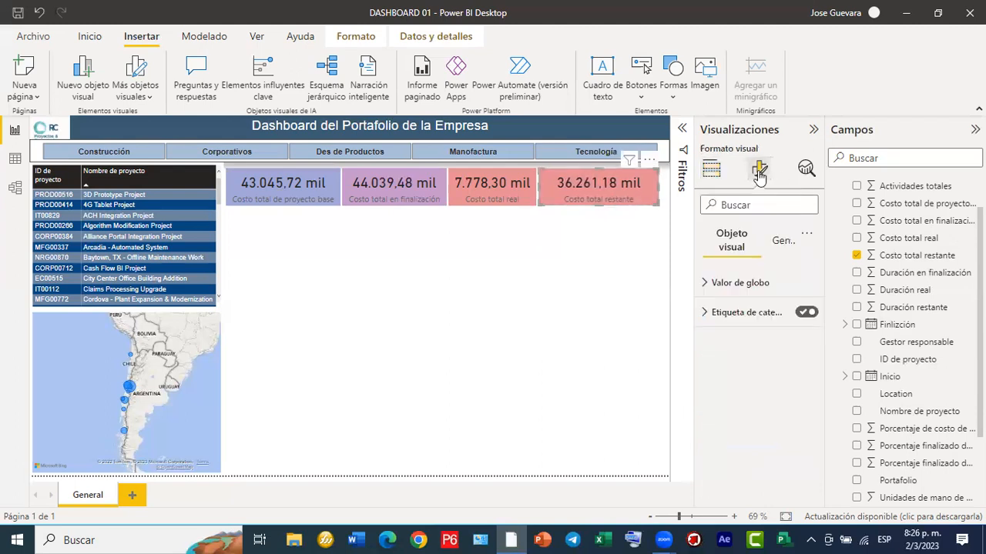
click(776, 241)
click(762, 341)
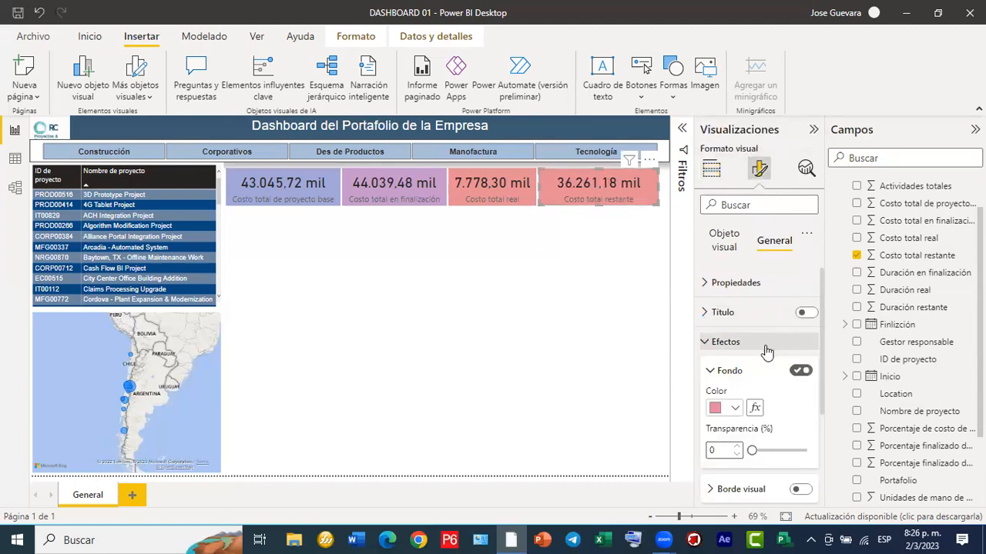
click(735, 409)
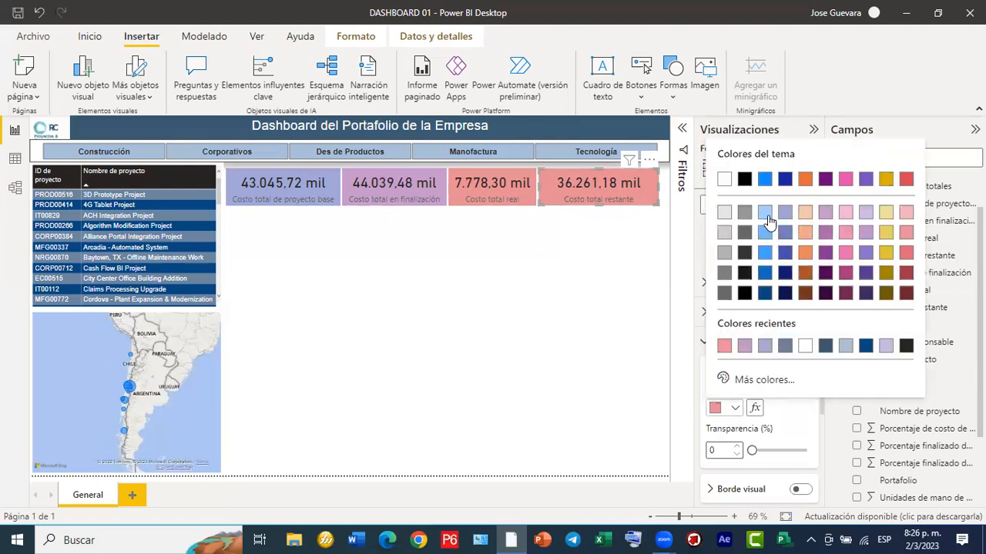
click(764, 281)
click(734, 408)
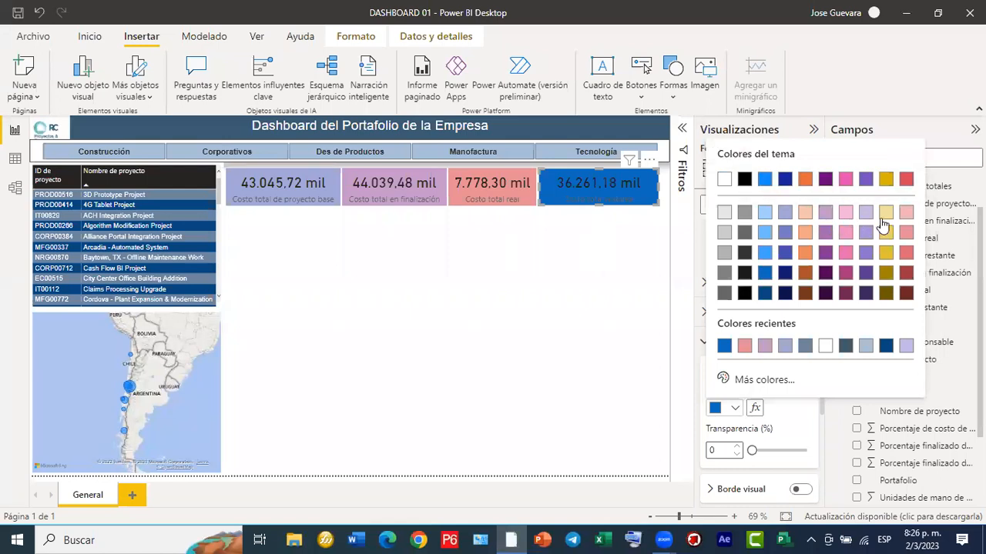
click(785, 215)
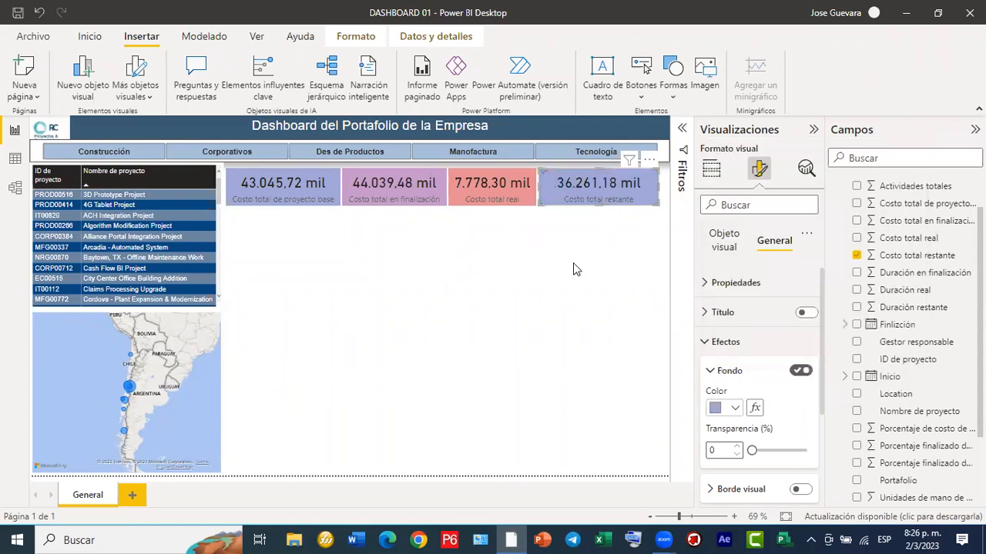
click(552, 219)
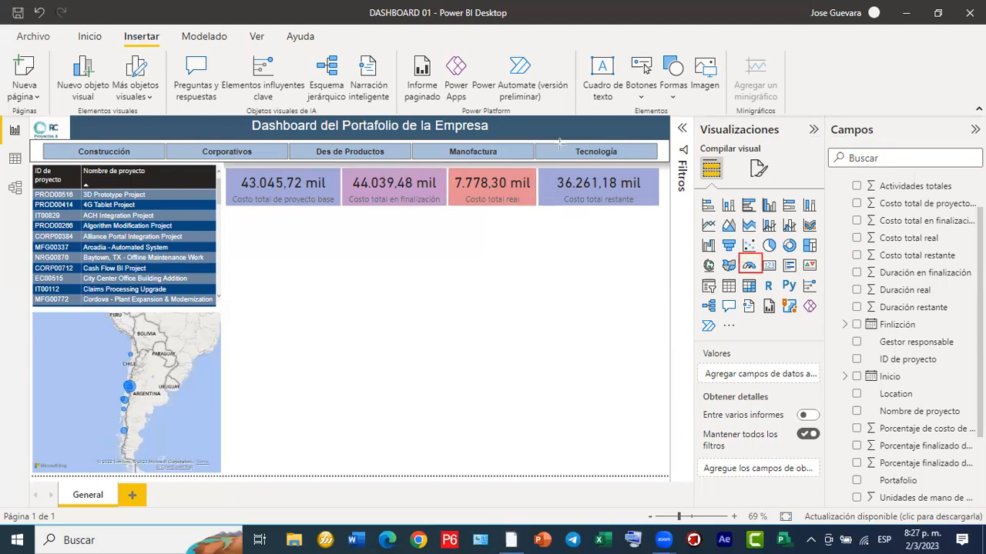
Insert a gauge below the first card with Costo total real as its value and Costo total en finalización as its maximum.
drag(609, 221, 741, 262)
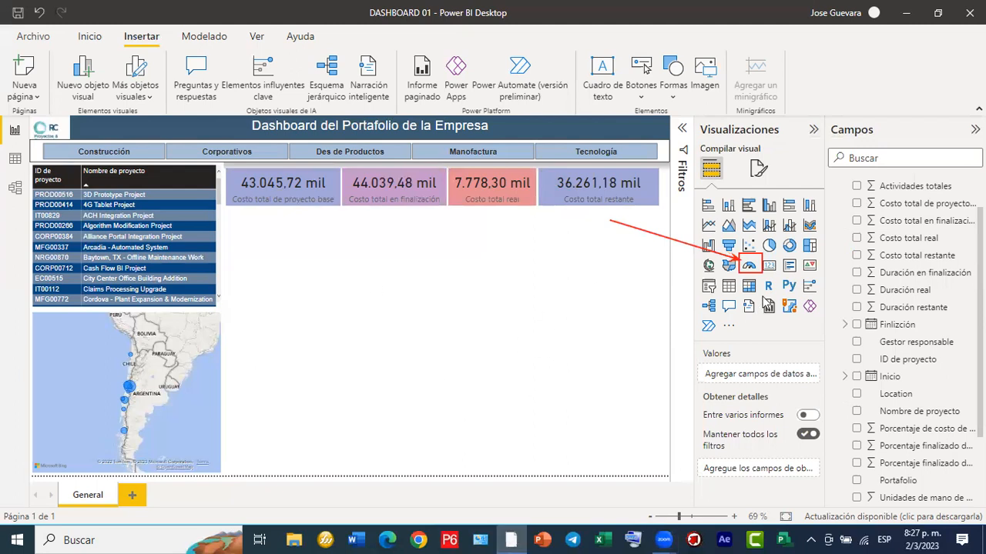
click(748, 271)
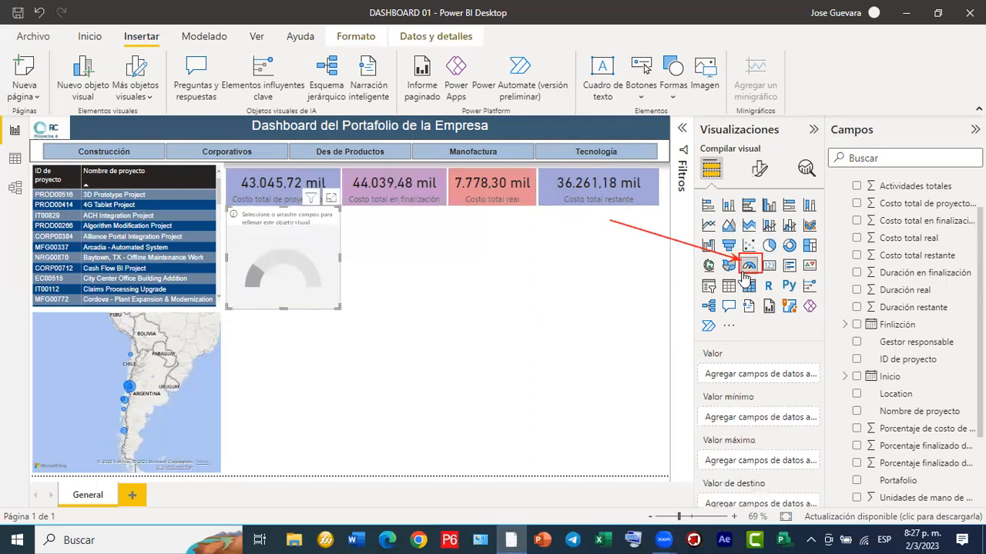
drag(310, 235, 311, 234)
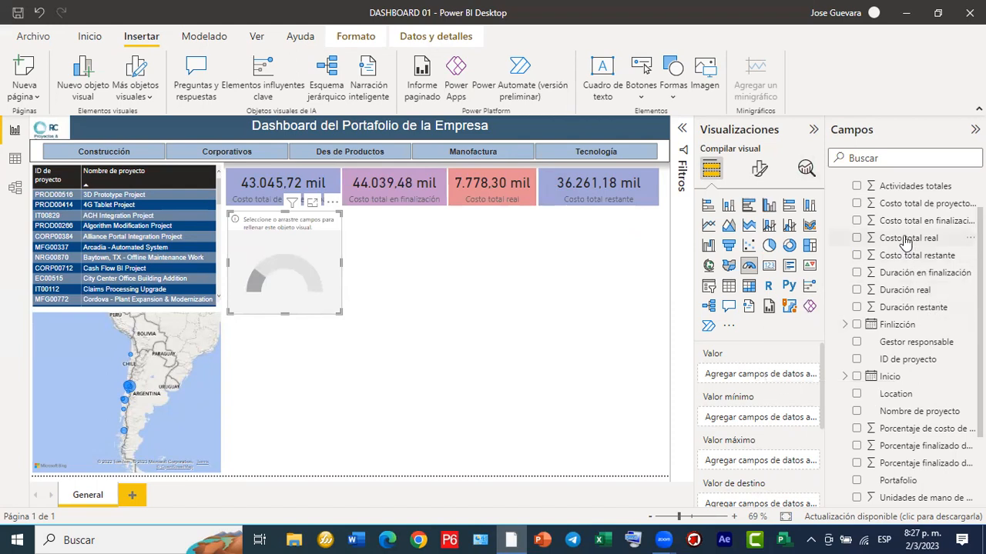
drag(913, 244, 775, 379)
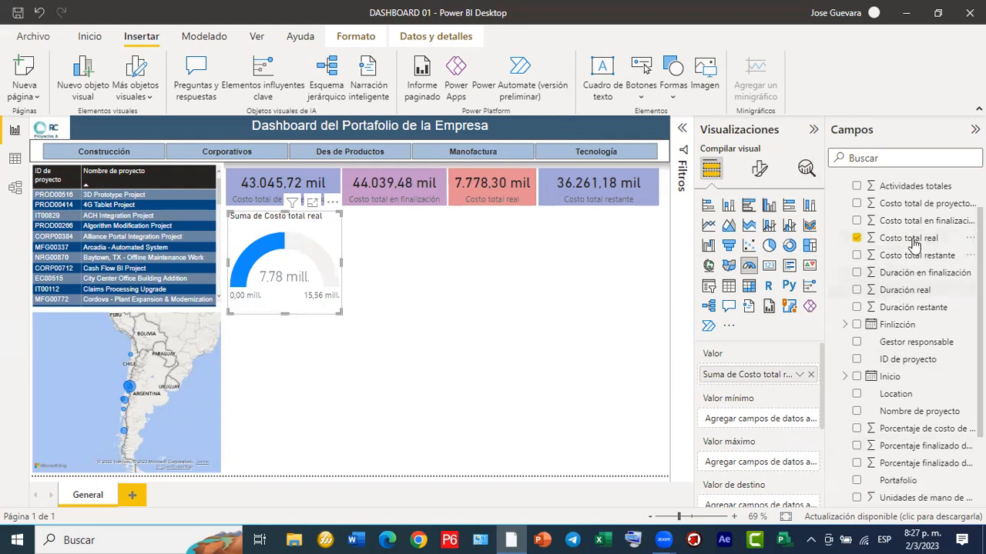
drag(897, 221, 763, 463)
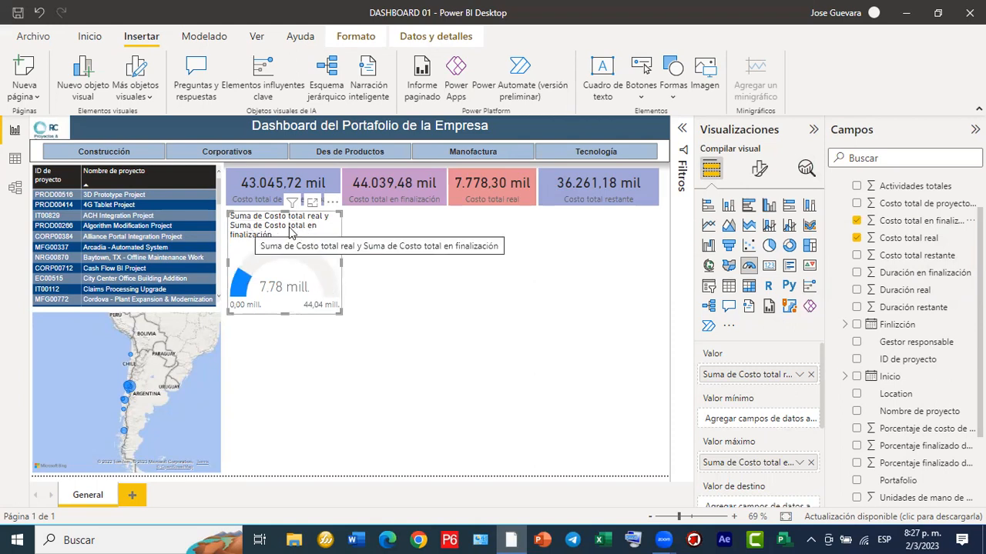
Turn off the gauge's title and reduce the gauge's height to fit the dial.
click(759, 169)
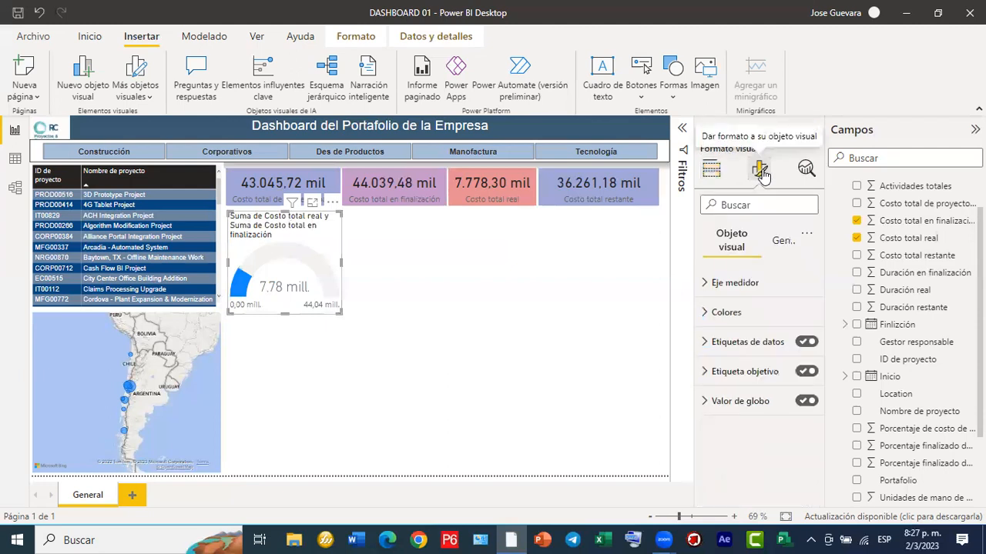
click(781, 245)
click(804, 313)
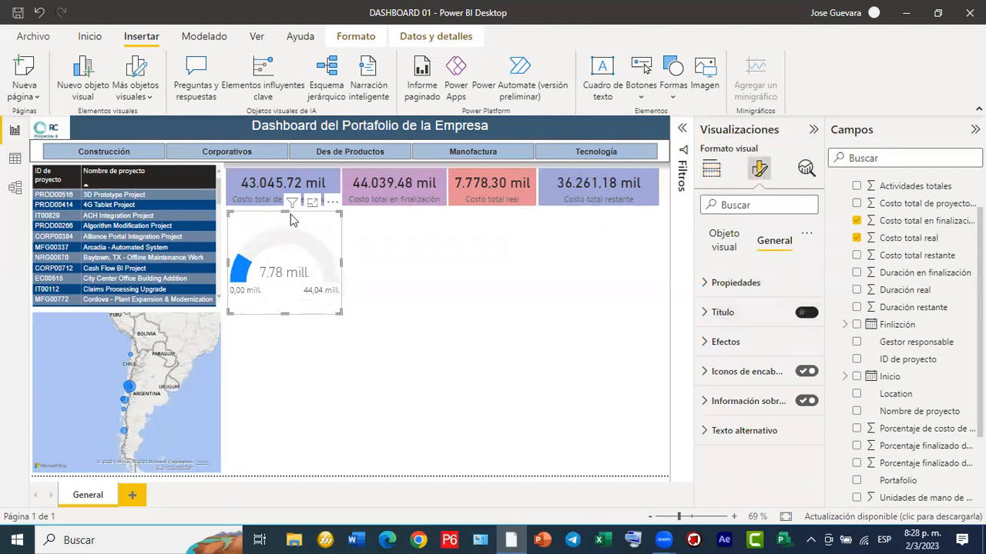
drag(283, 310, 284, 276)
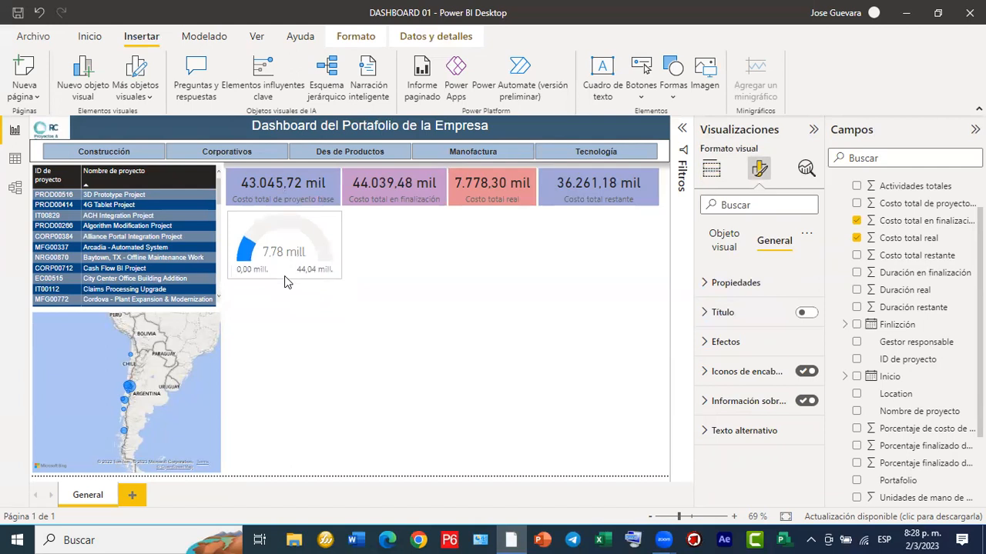
click(373, 326)
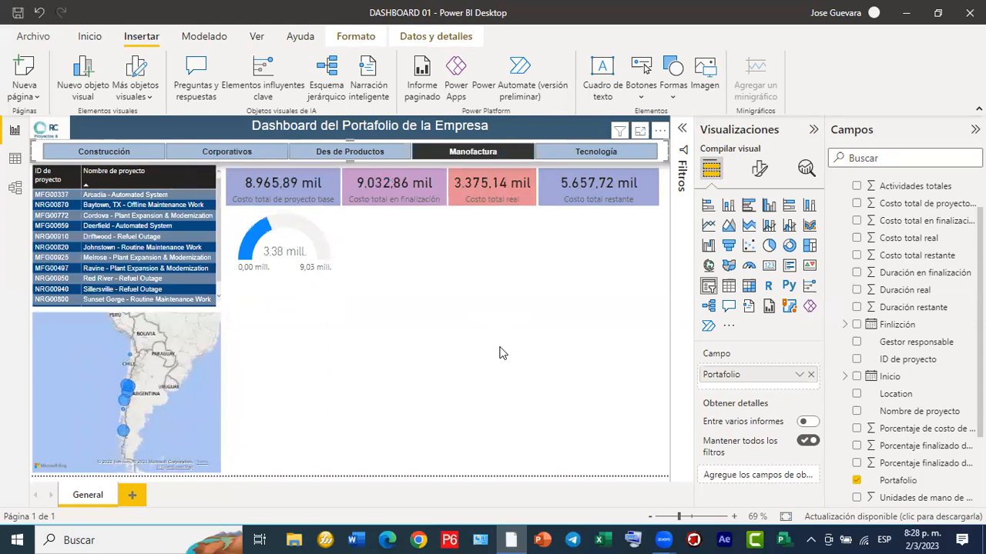
Check how the cards and gauge respond to the Tecnología, Construcción, Des de Productos and Manufactura portfolio filters.
click(576, 154)
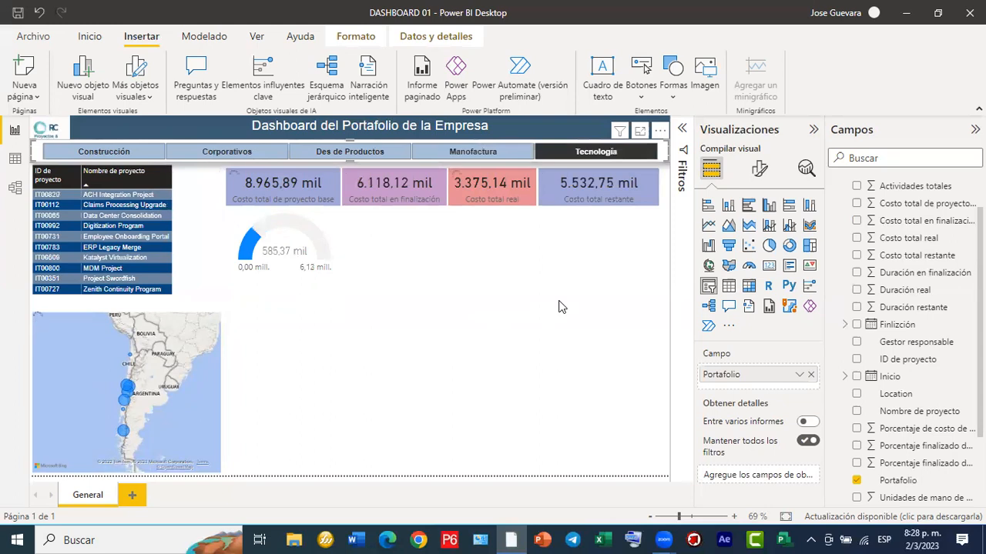
click(125, 152)
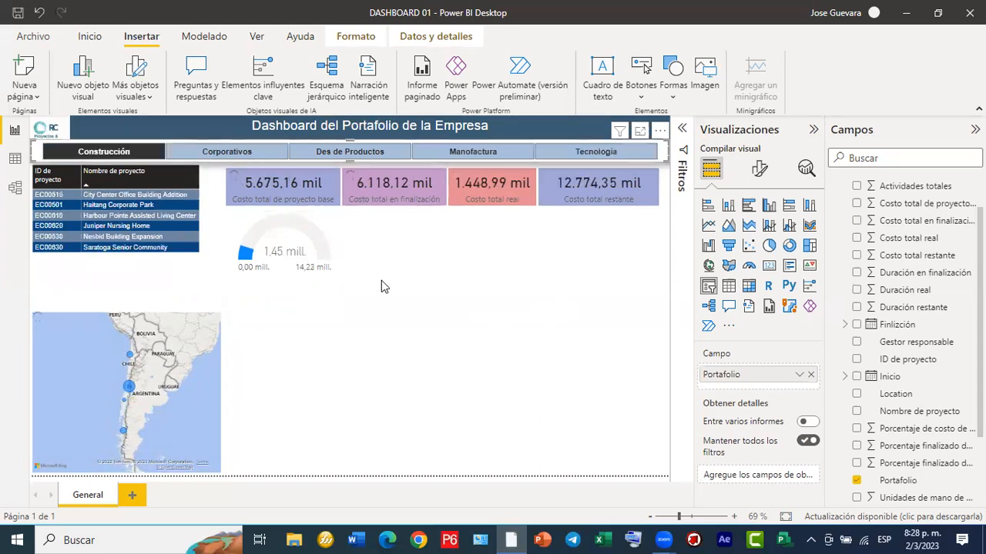
click(350, 154)
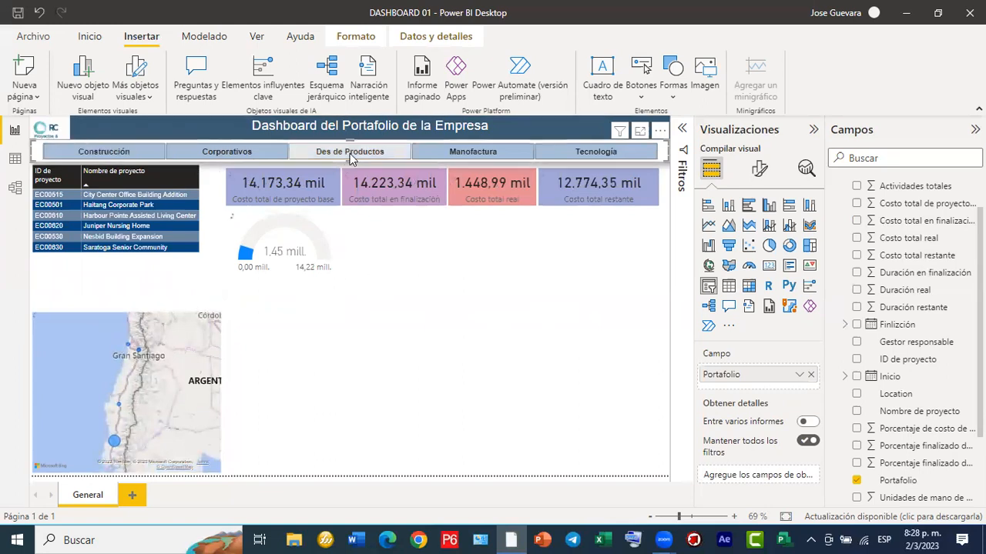
click(455, 156)
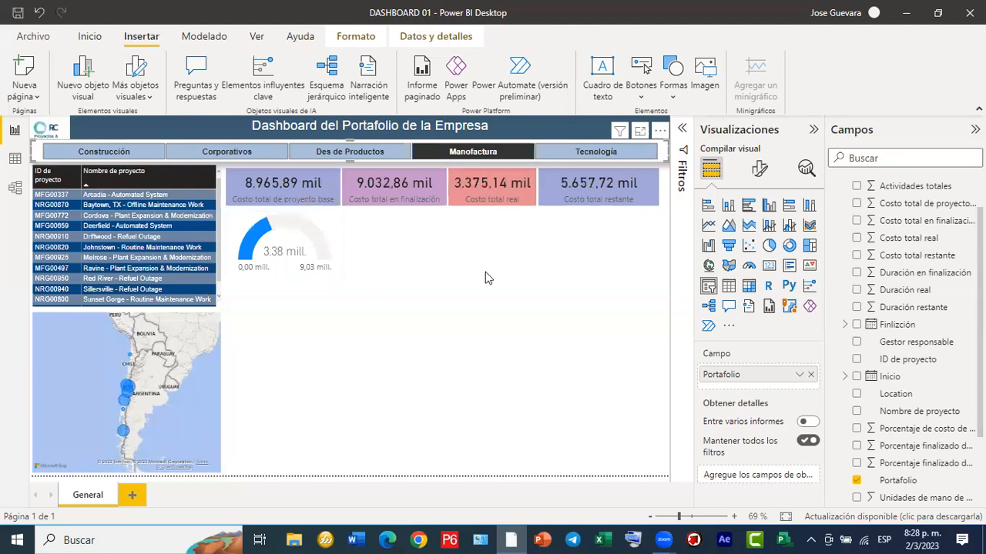
click(485, 155)
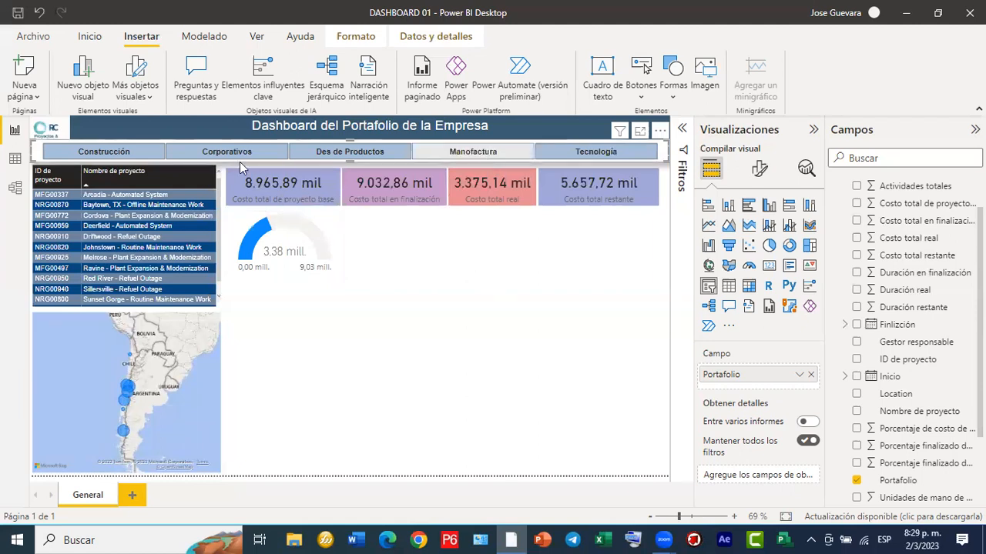
Check the cards and gauge for the Arcadia - Automated System and Cash Flow BI Project rows, clearing the row and portfolio filters.
click(118, 199)
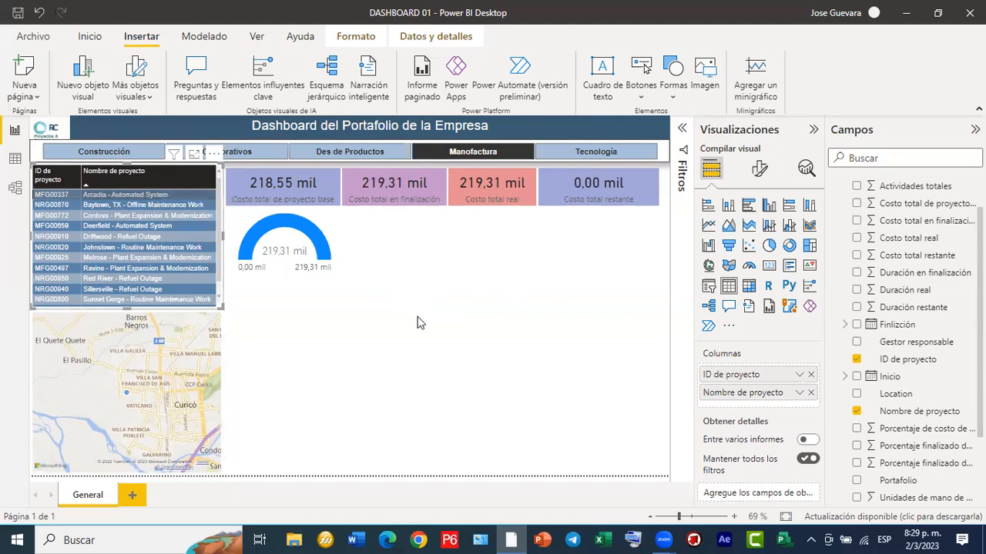
click(429, 335)
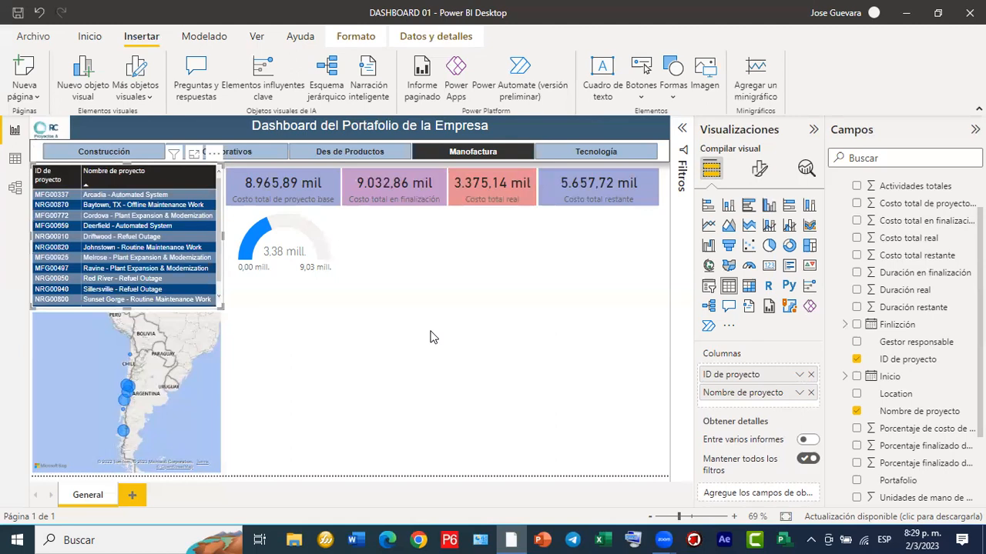
click(474, 156)
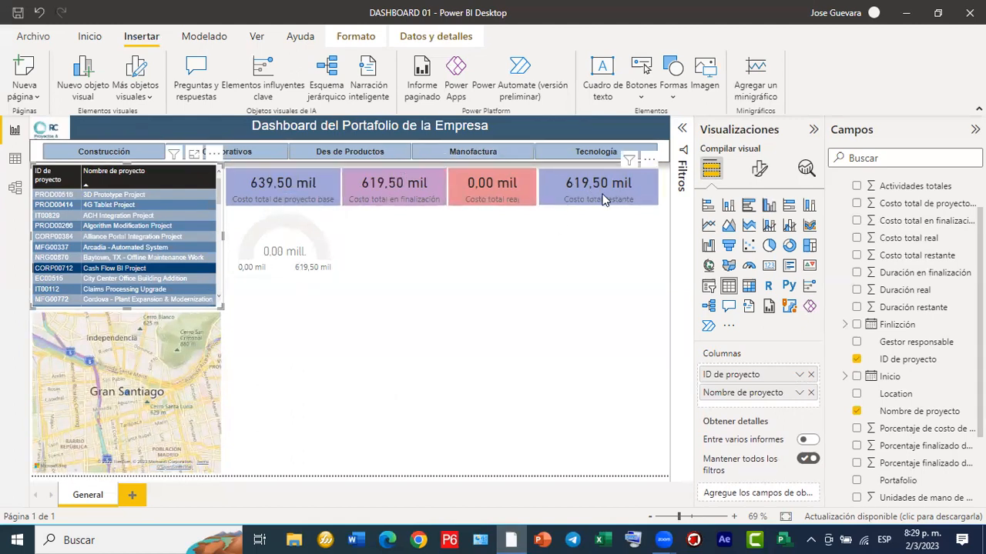
click(146, 270)
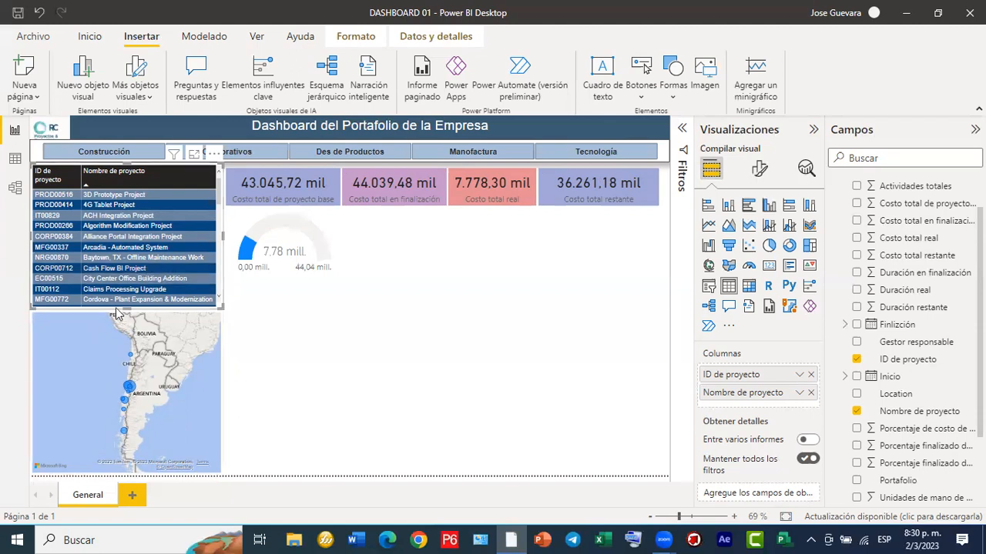
Insert a clustered column chart beside the gauge, matching the gauge's height and extending to the outer edge of the last card.
click(522, 322)
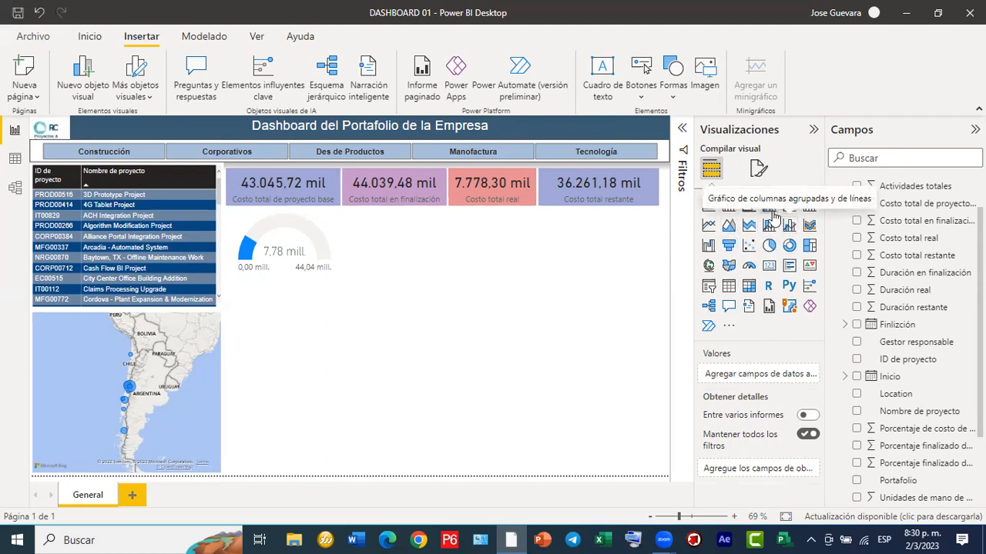
click(770, 206)
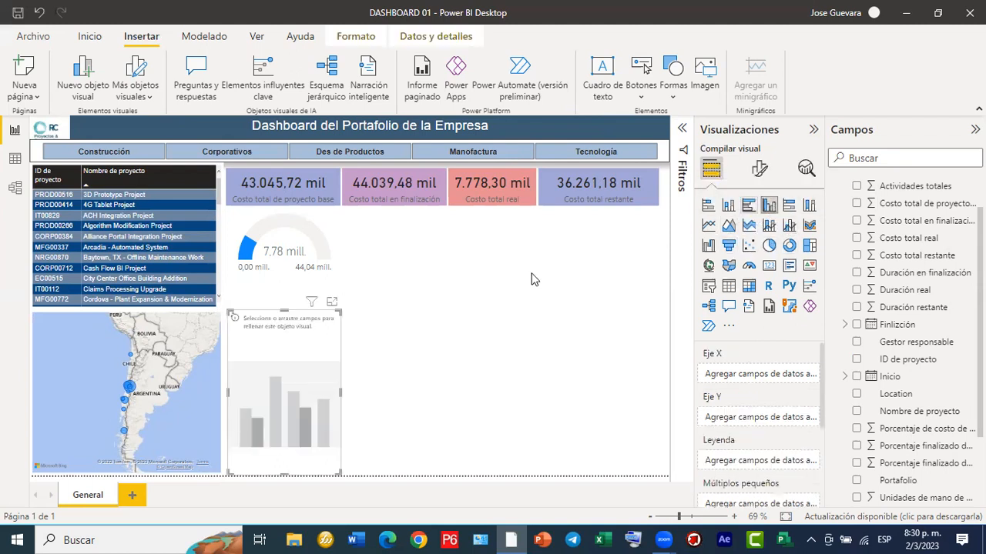
drag(289, 348, 408, 249)
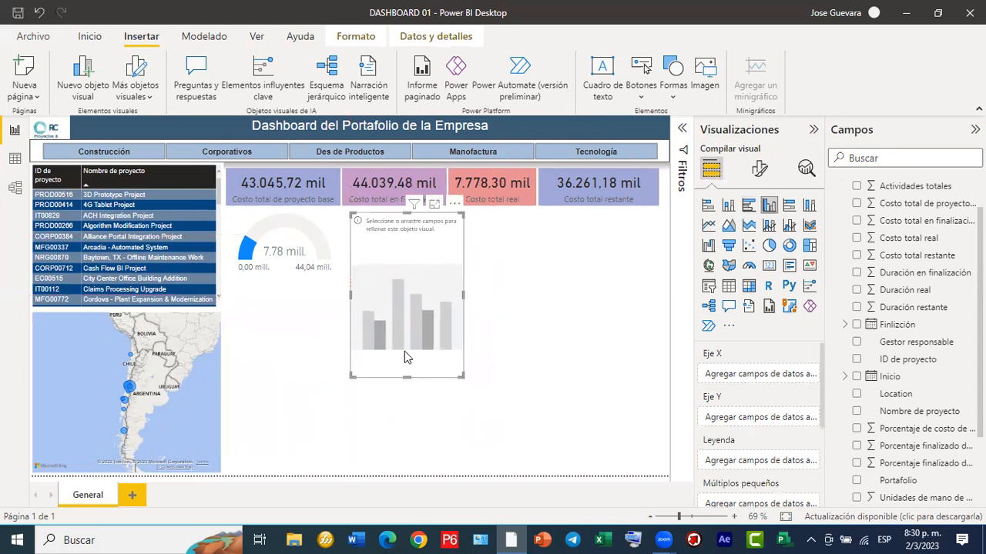
drag(406, 373, 411, 279)
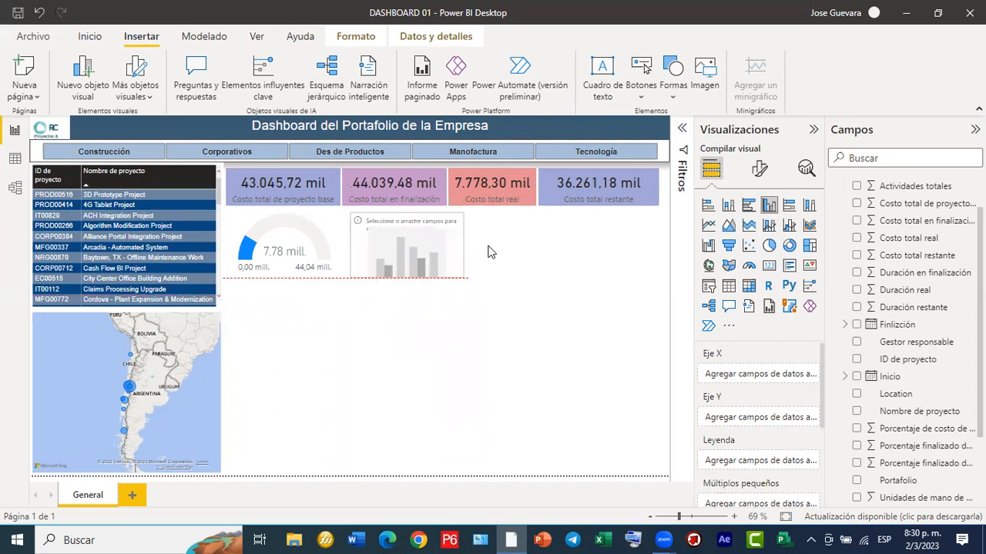
drag(462, 245, 618, 275)
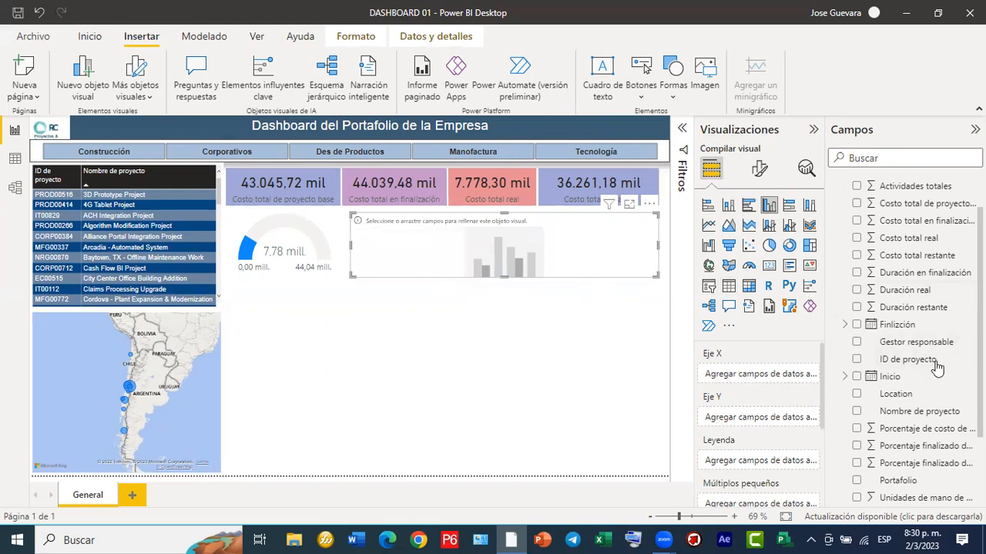
Set the column chart's X axis to Location and its Y axis to Costo total en finalización.
drag(897, 396, 769, 373)
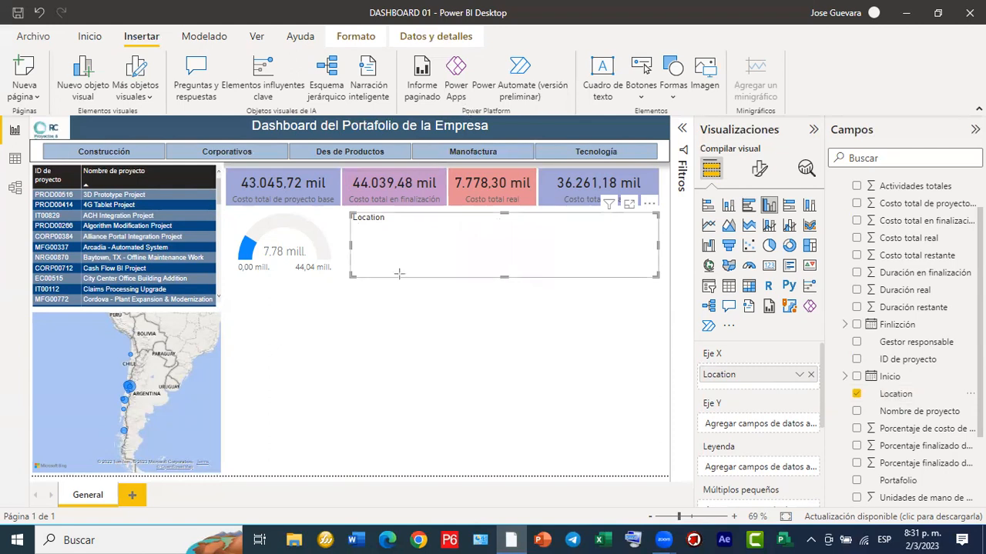
drag(364, 286, 652, 284)
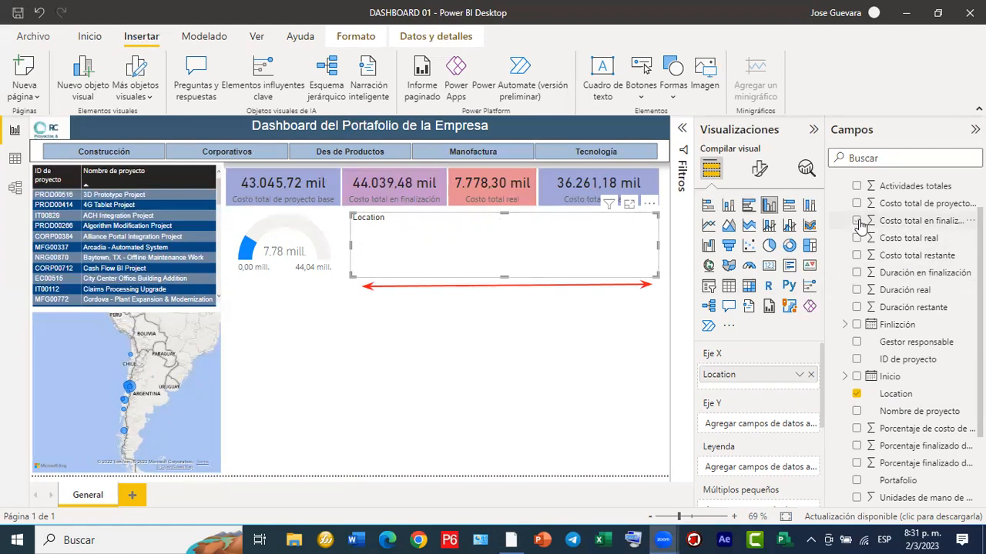
drag(871, 224, 760, 424)
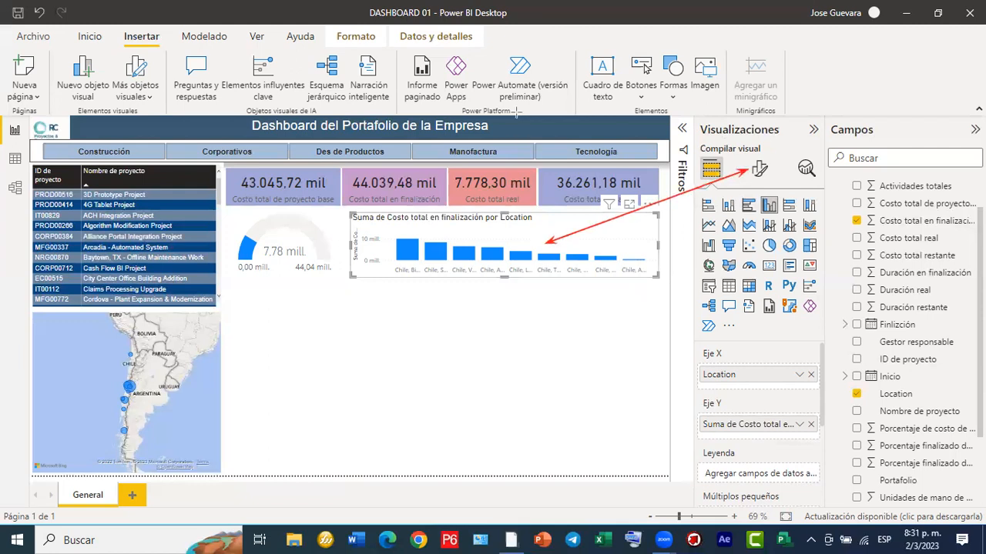
Turn off the column chart's title and extend the chart's upper edge to meet the bottom of the cost cards.
click(759, 170)
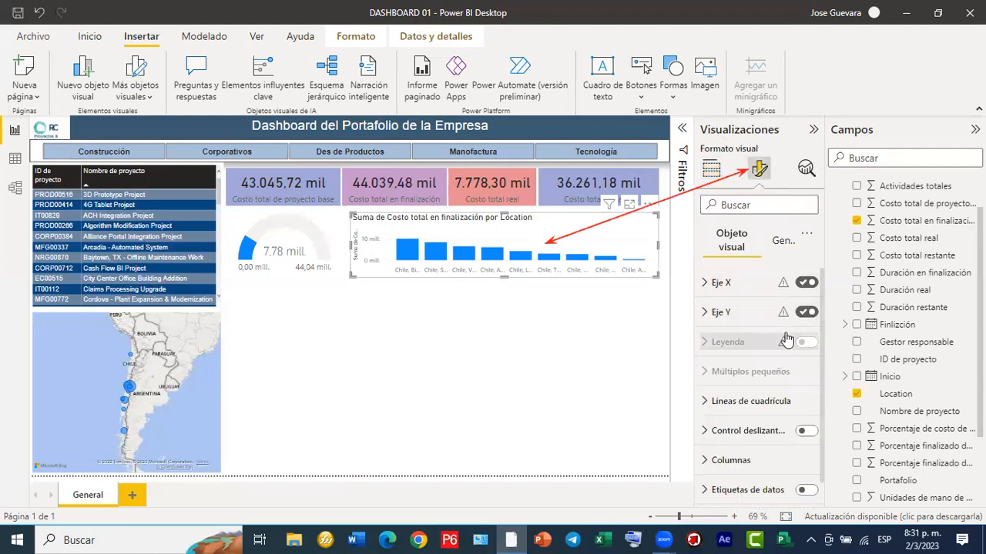
click(785, 242)
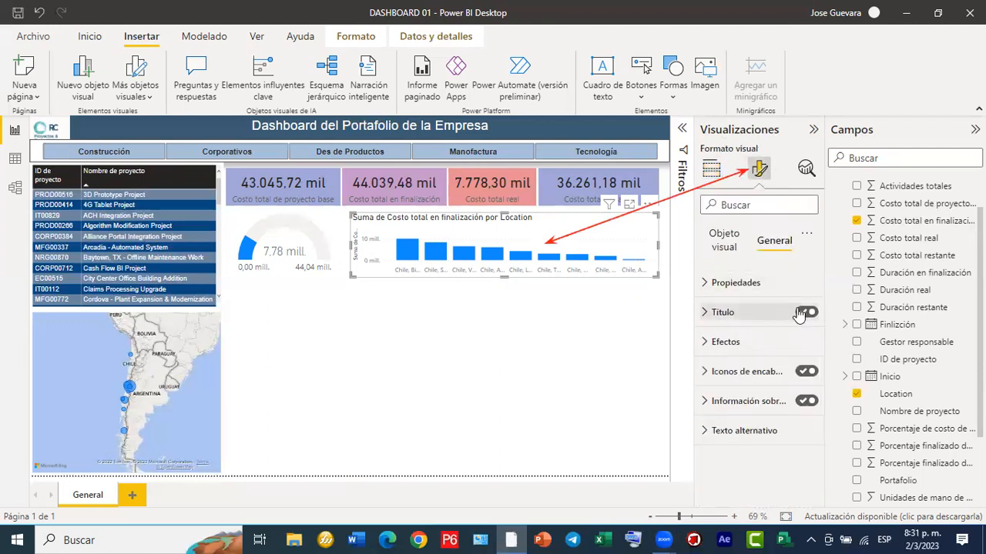
click(803, 313)
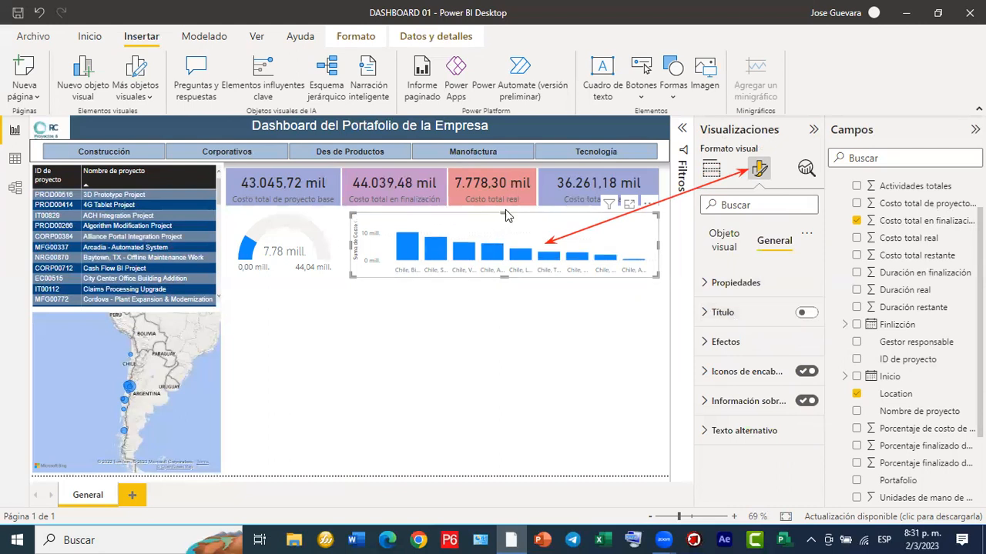
drag(505, 209, 505, 205)
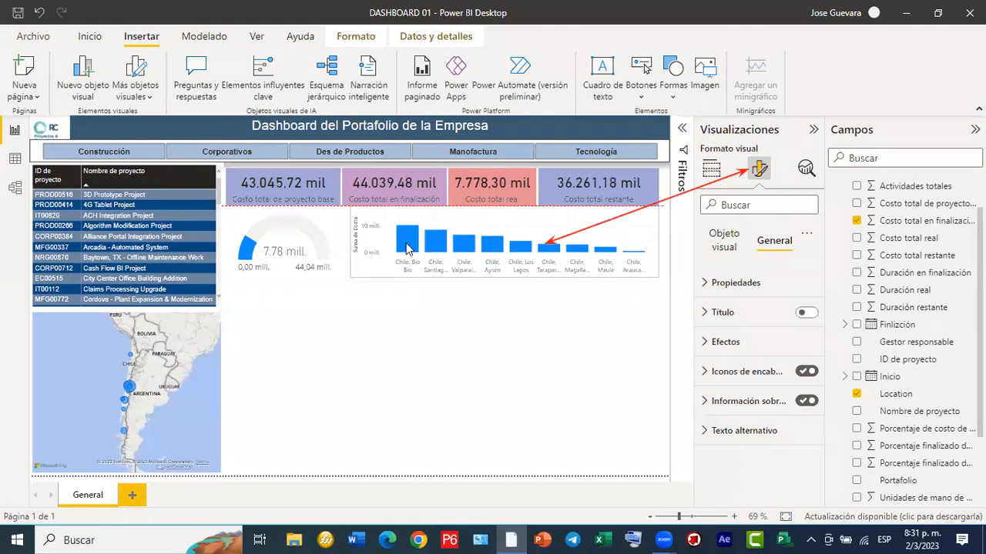
Check the cost values of individual location columns and sort the column chart's axis by Location.
mouse_move(460, 246)
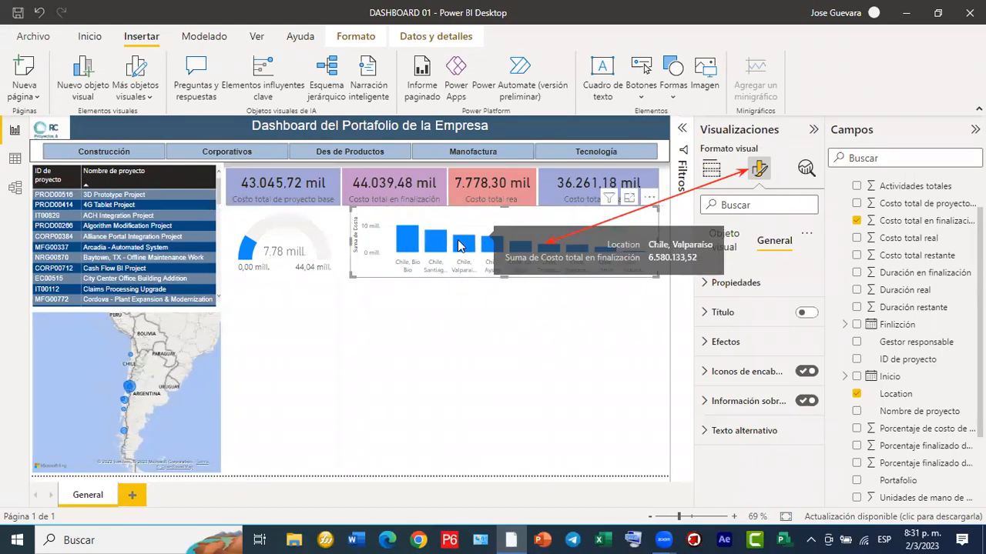
mouse_move(493, 244)
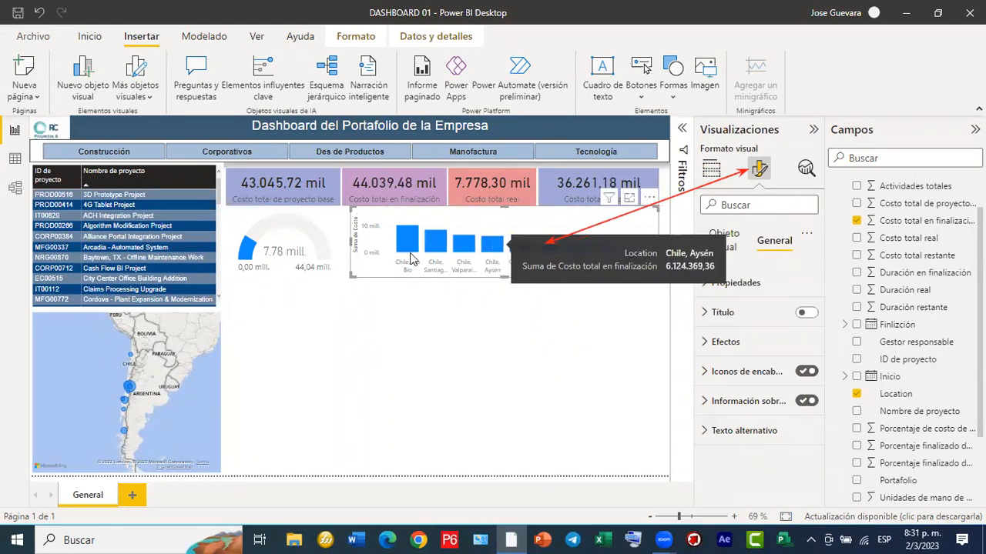
mouse_move(408, 246)
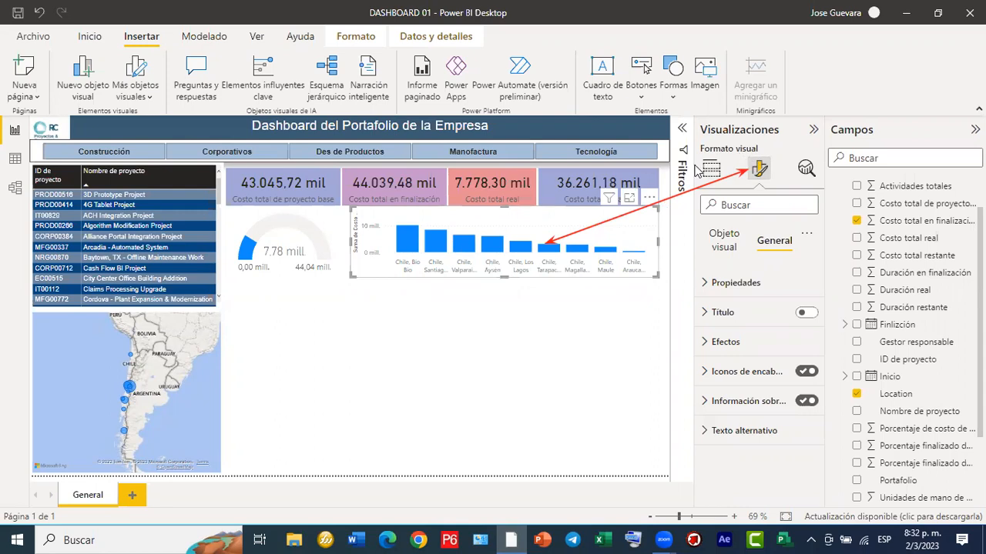
click(649, 199)
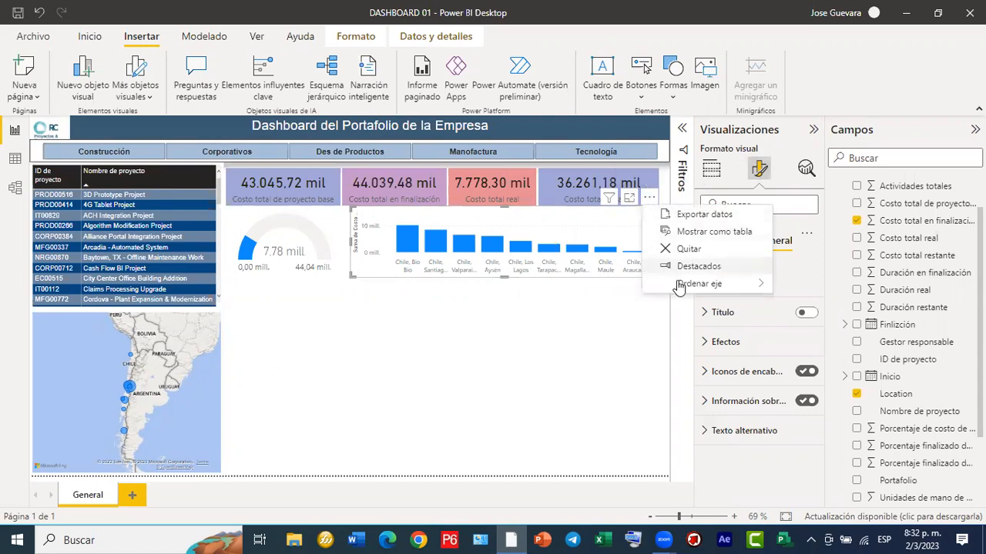
mouse_move(679, 286)
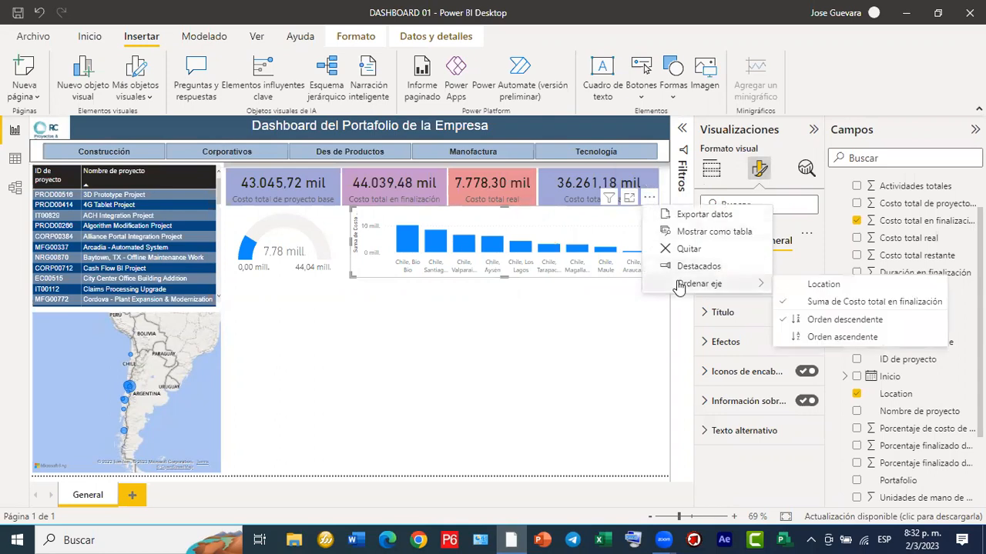
click(815, 285)
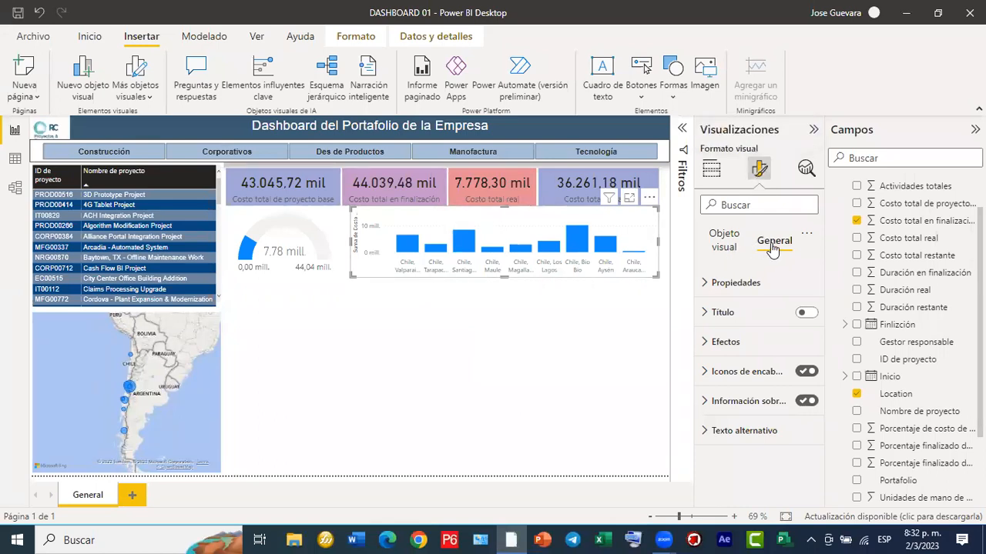
Set the column chart's background effect to the dark blue theme colour.
click(708, 285)
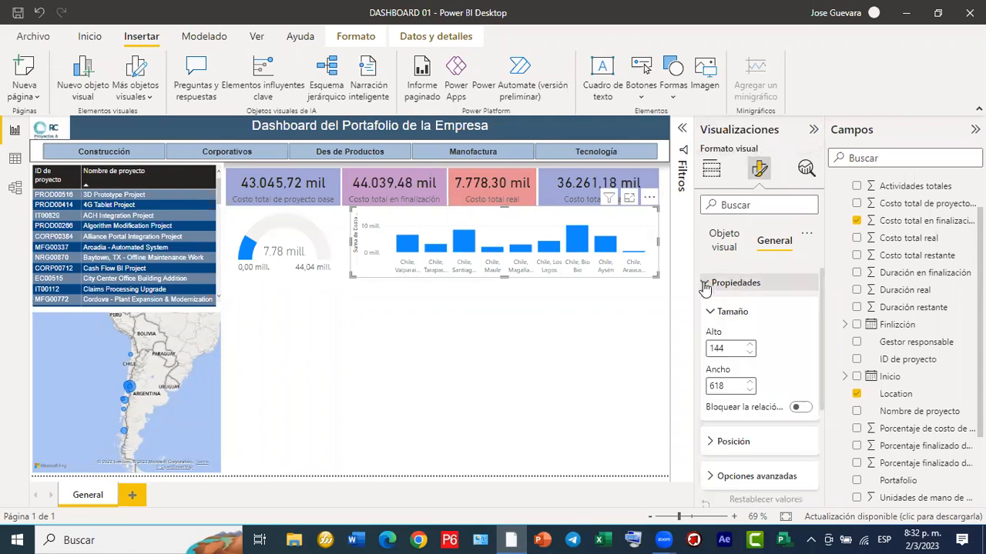
scroll(720, 339, down, 3)
scroll(722, 361, down, 1)
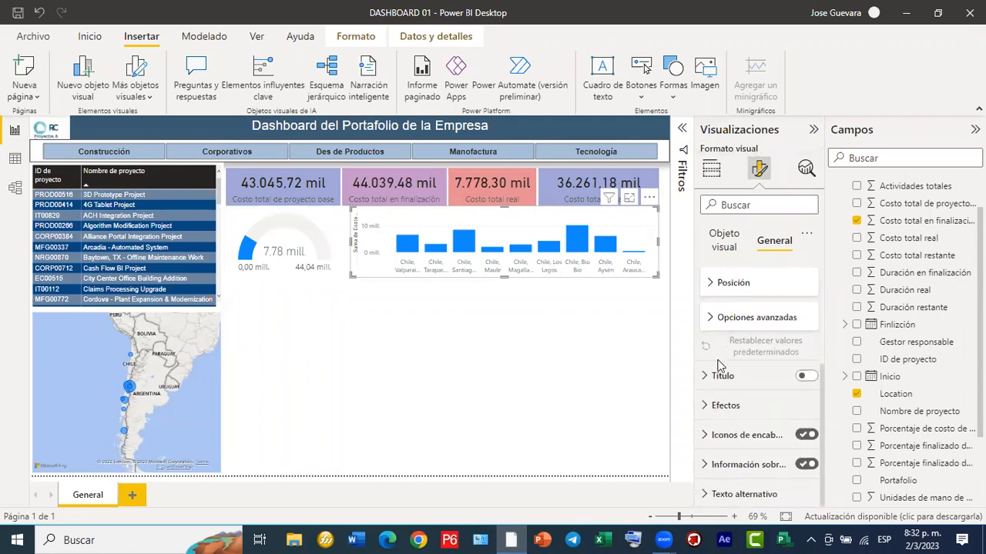
click(703, 403)
scroll(703, 404, down, 3)
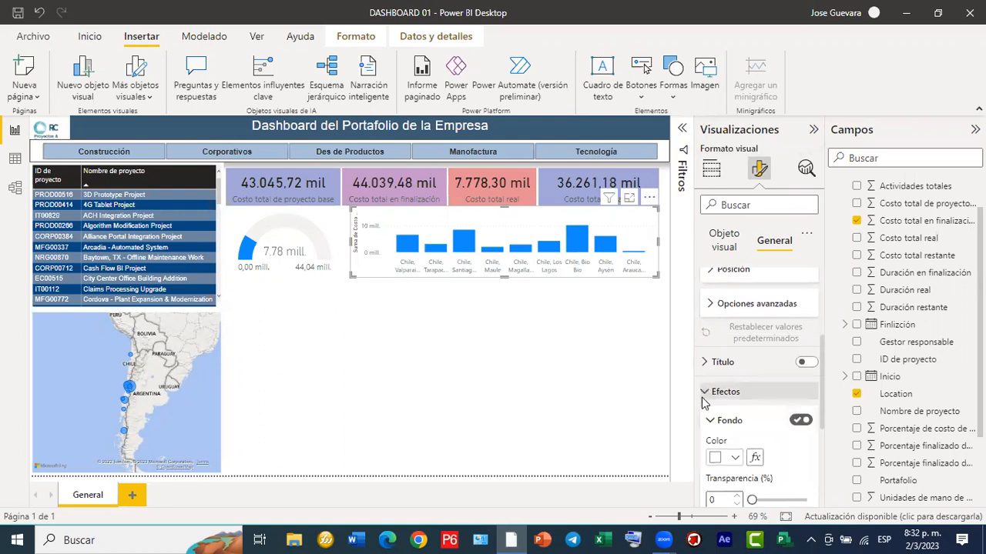
click(735, 362)
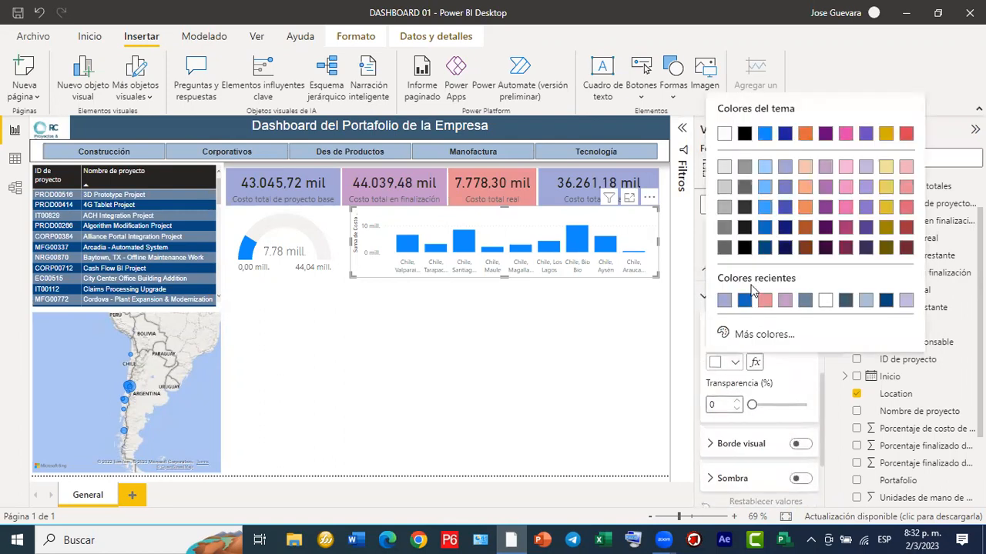
click(763, 248)
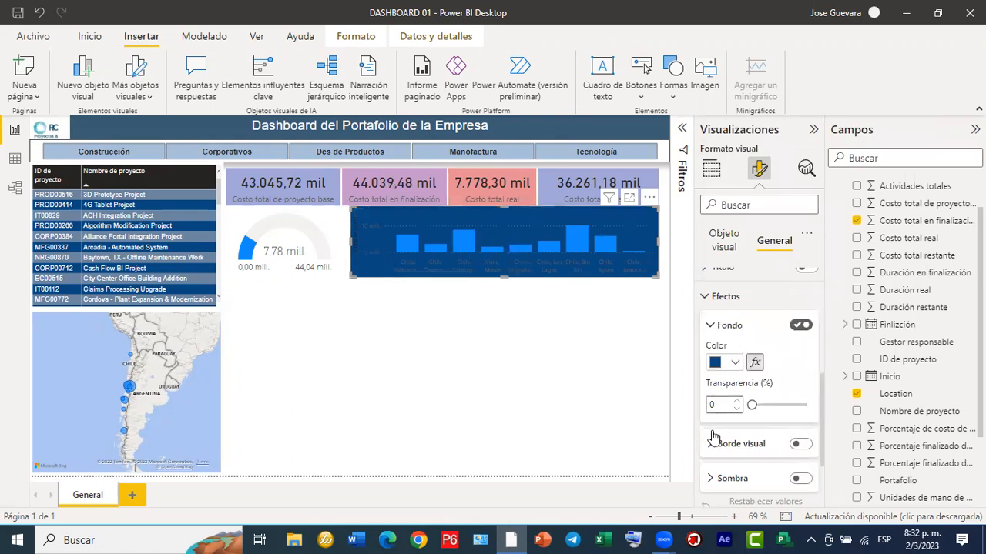
Set the default colour of the chart's columns to the near-white custom colour #FEFFFF.
scroll(713, 437, down, 3)
scroll(711, 377, up, 3)
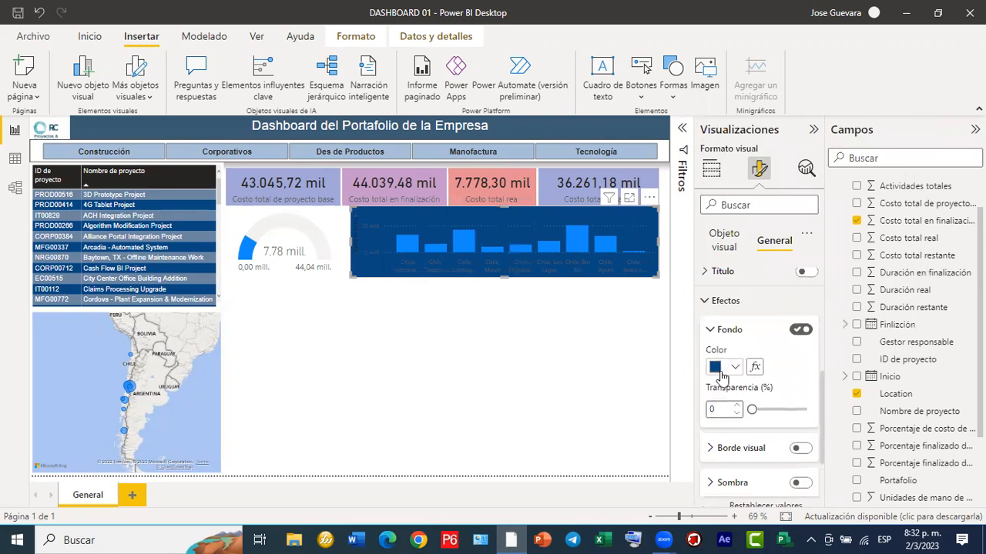
scroll(719, 376, up, 3)
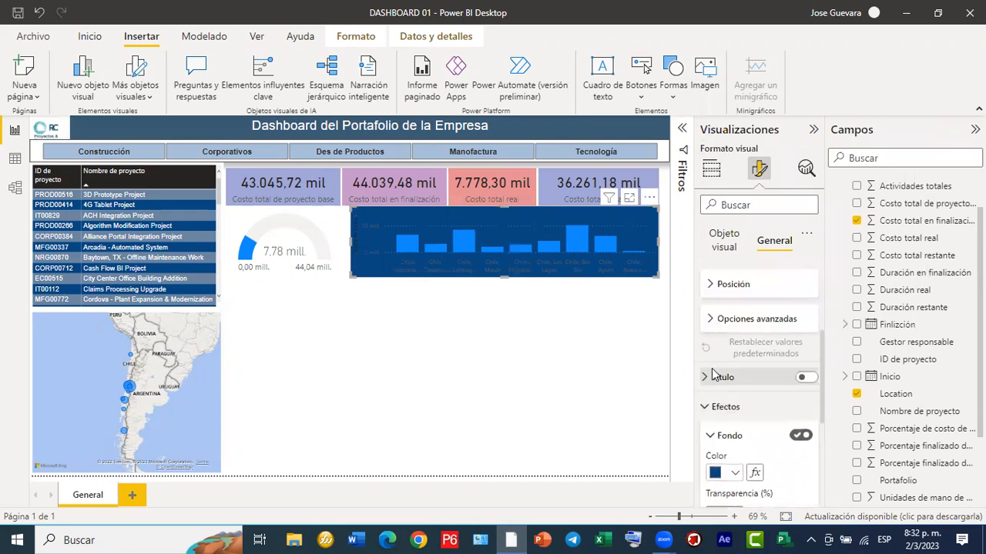
click(709, 320)
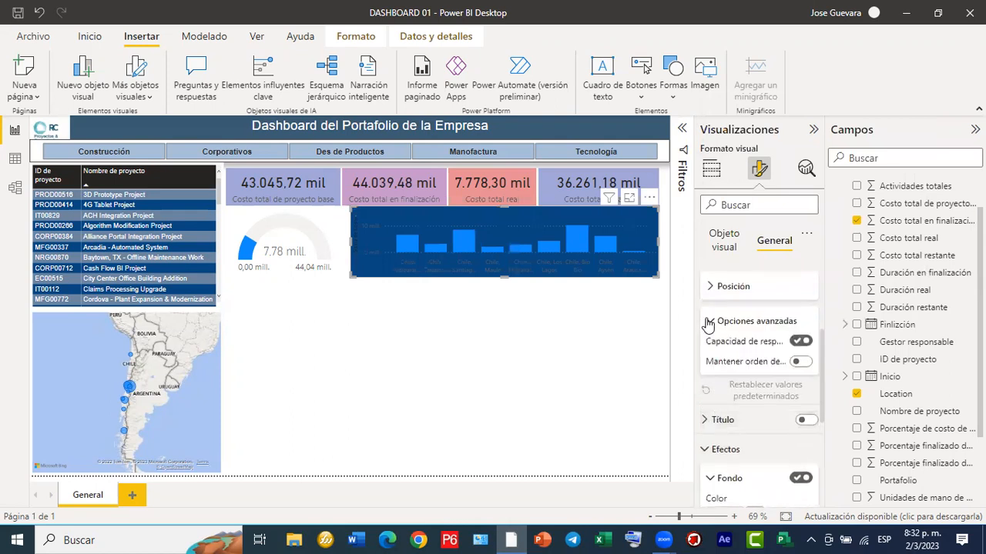
click(737, 257)
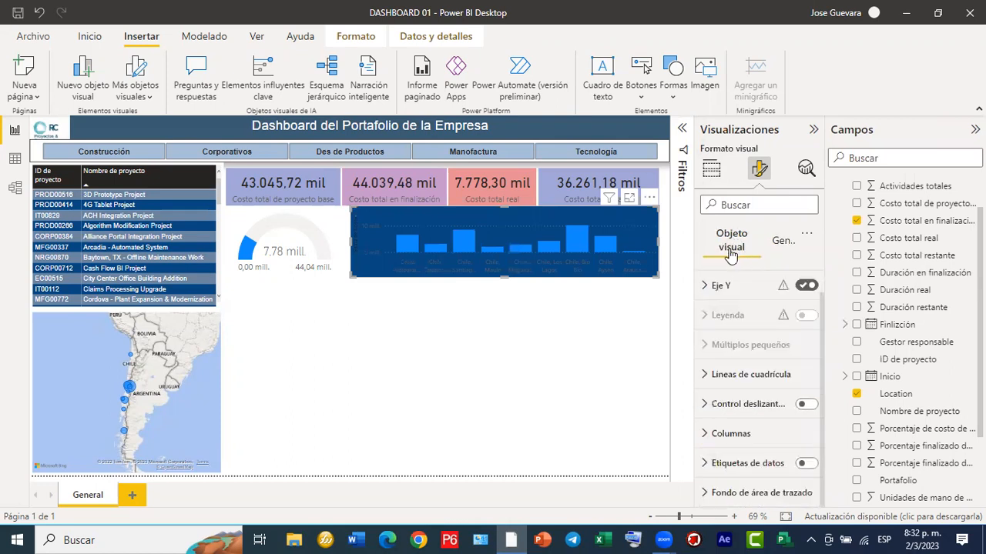
click(703, 432)
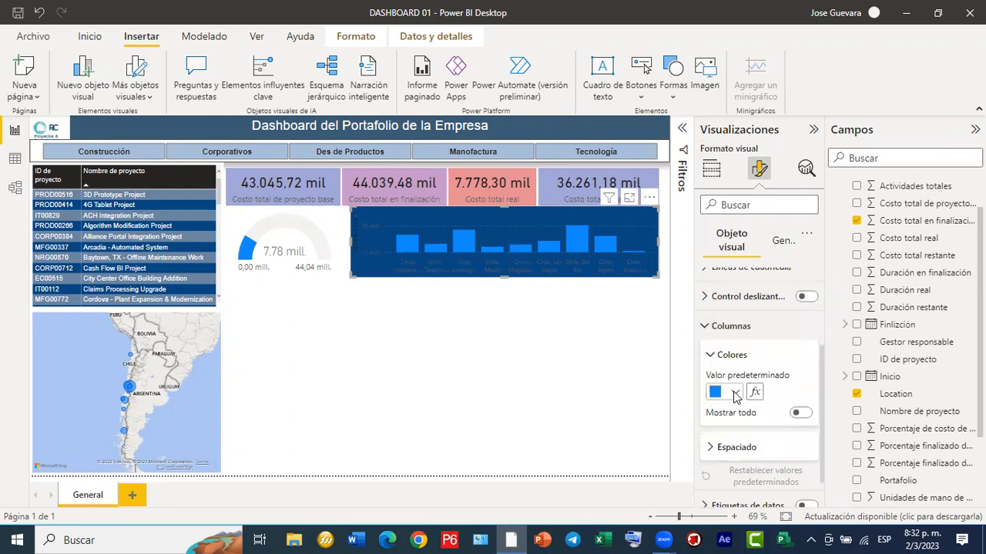
click(734, 394)
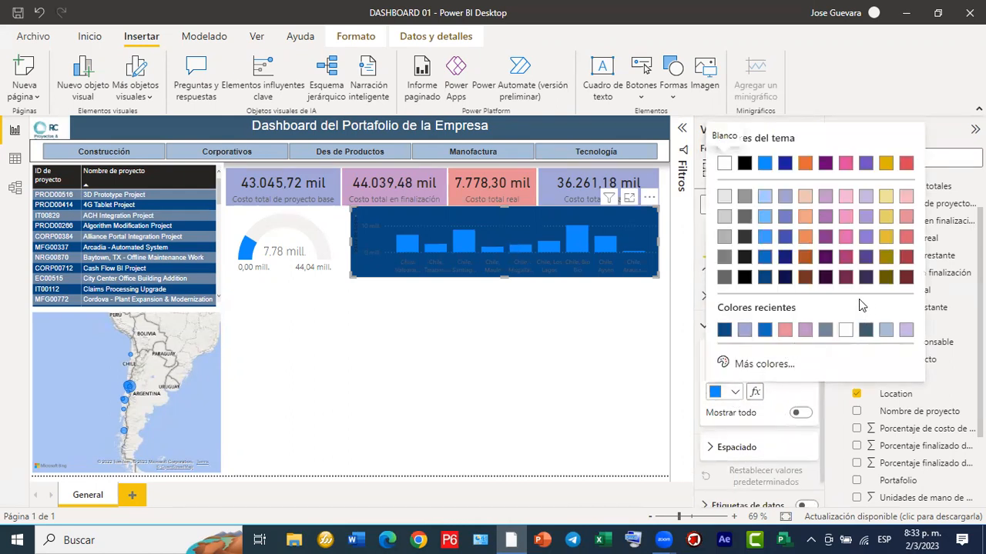
click(724, 365)
click(753, 148)
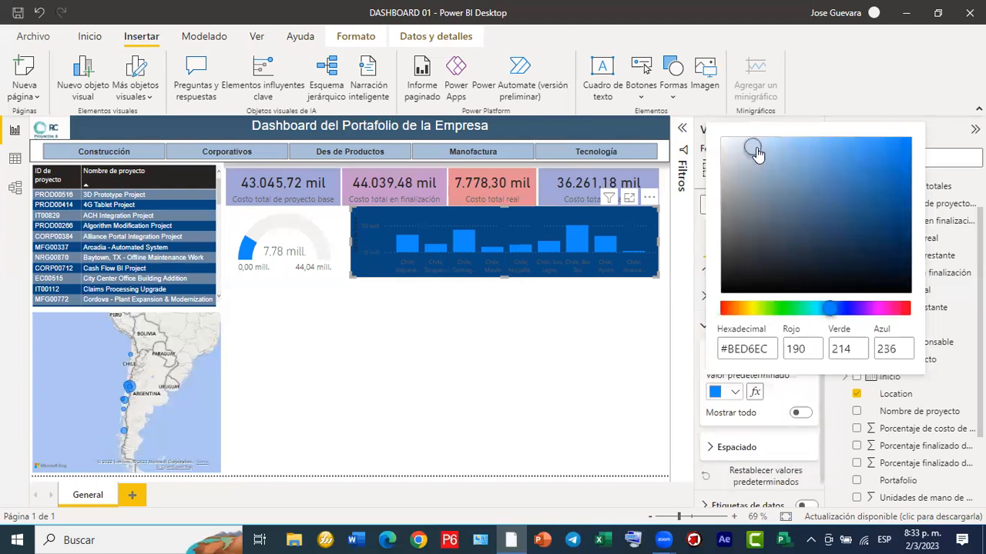
click(718, 137)
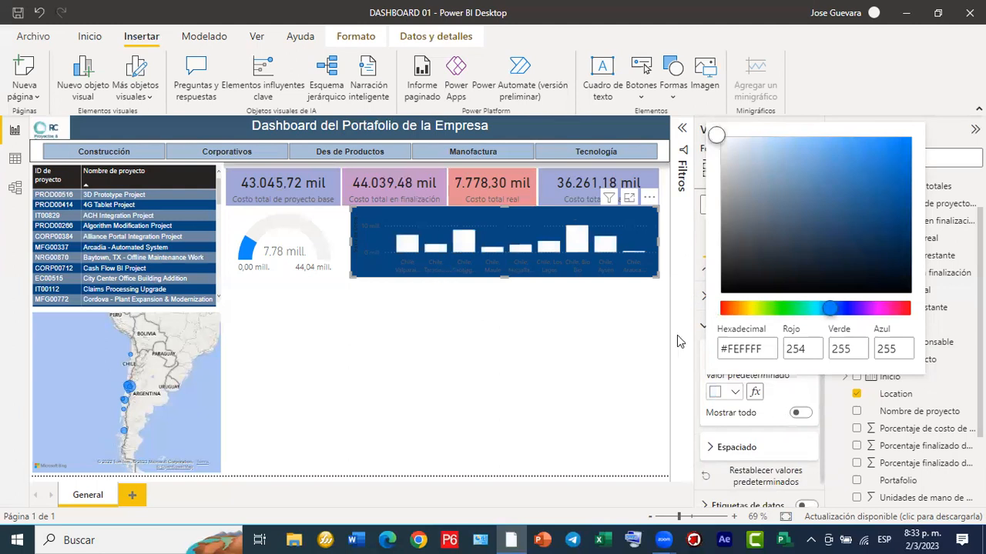
click(712, 214)
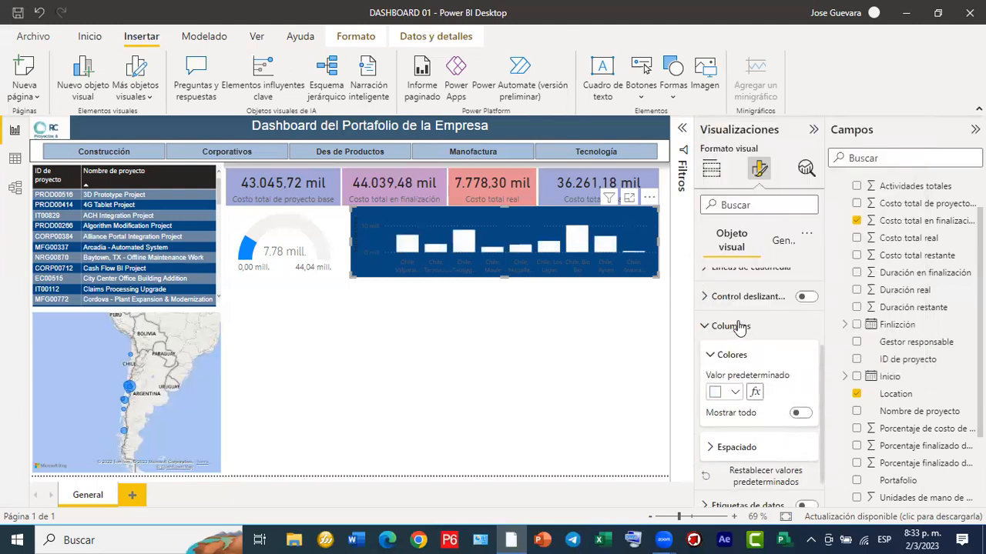
Set the colour of the column chart's X axis value labels to white, keeping the Segoe UI font.
scroll(737, 329, down, 1)
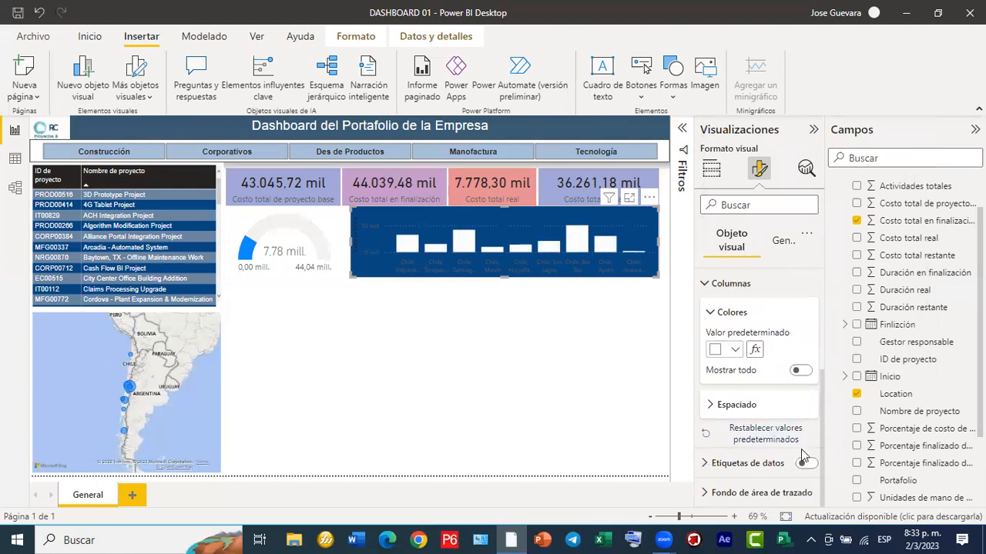
scroll(716, 362, up, 3)
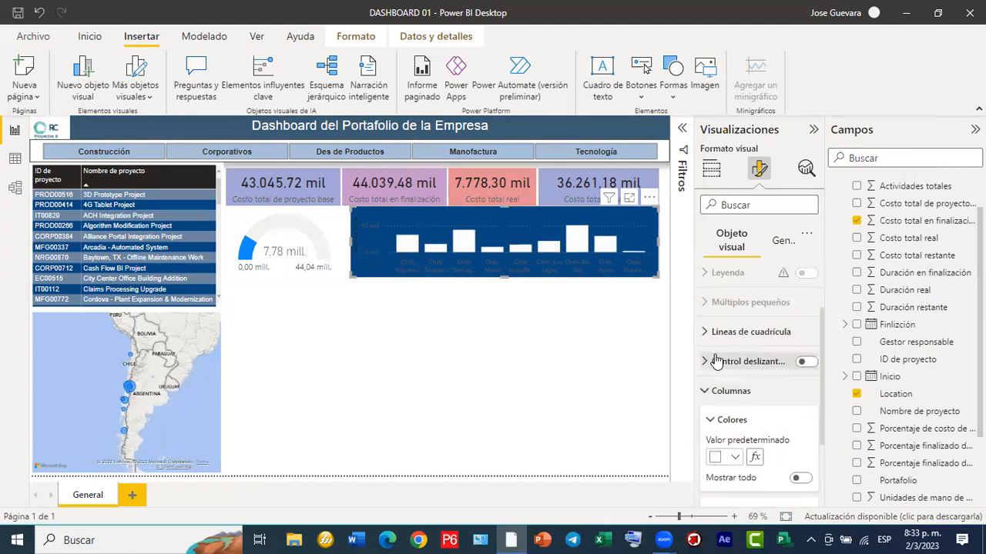
scroll(716, 358, up, 2)
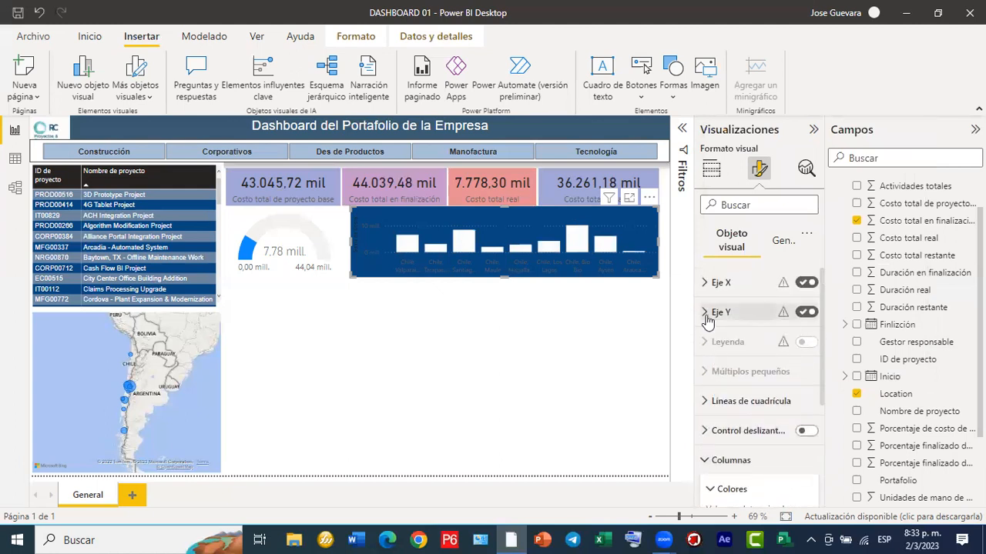
click(705, 285)
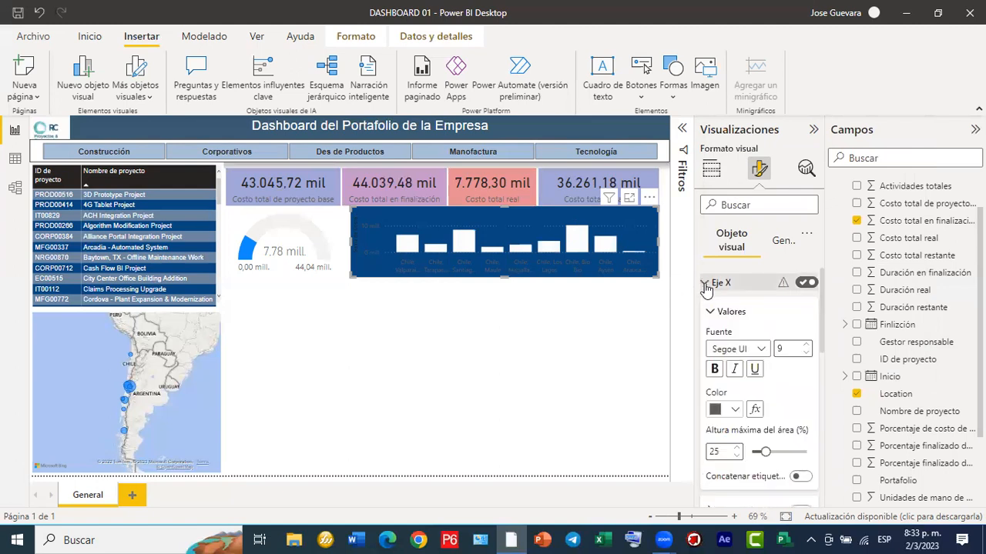
click(734, 412)
click(722, 348)
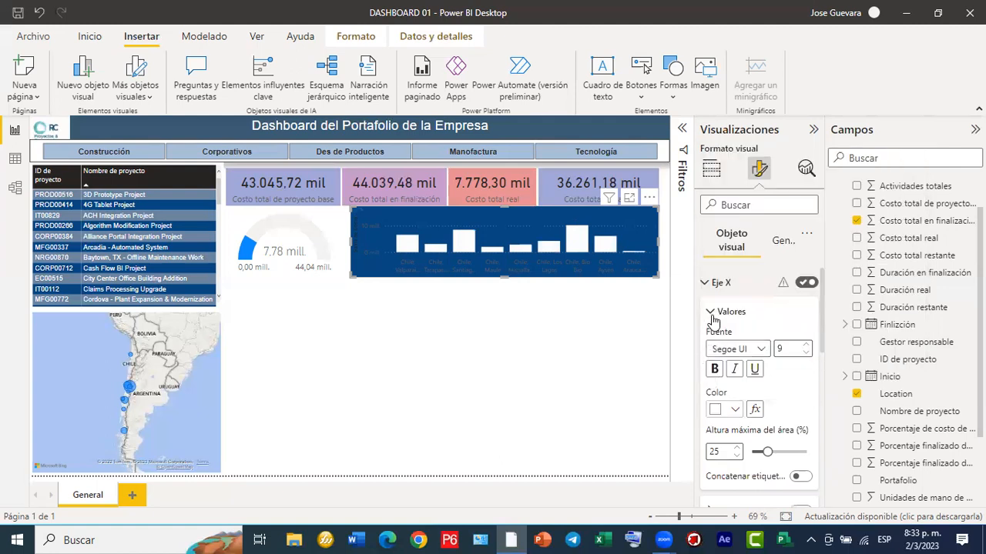
scroll(715, 318, down, 1)
click(728, 313)
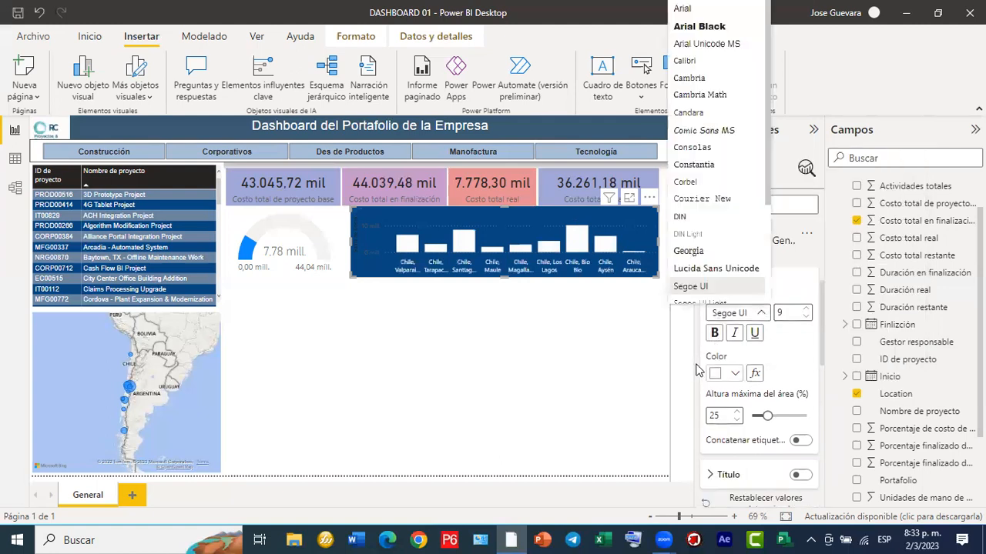
click(688, 345)
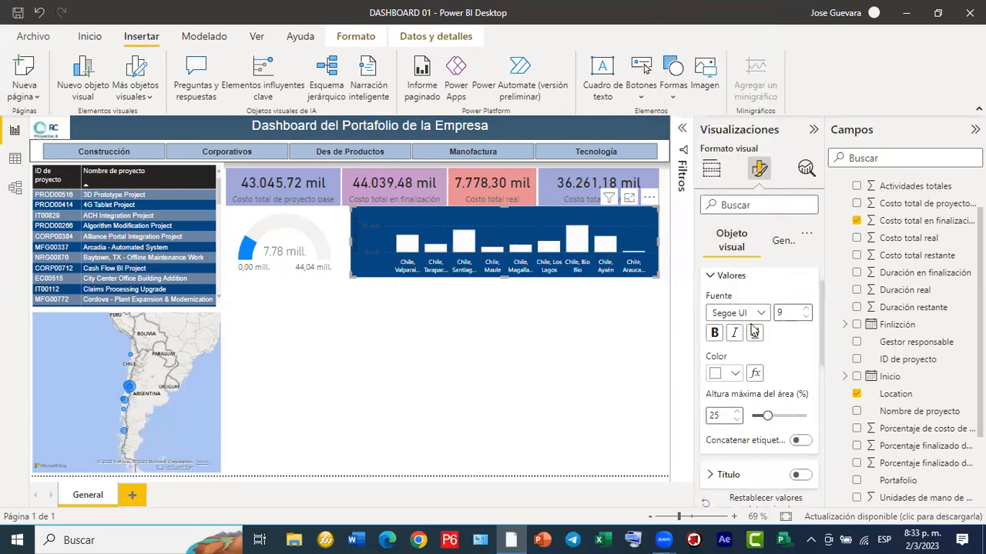
click(711, 276)
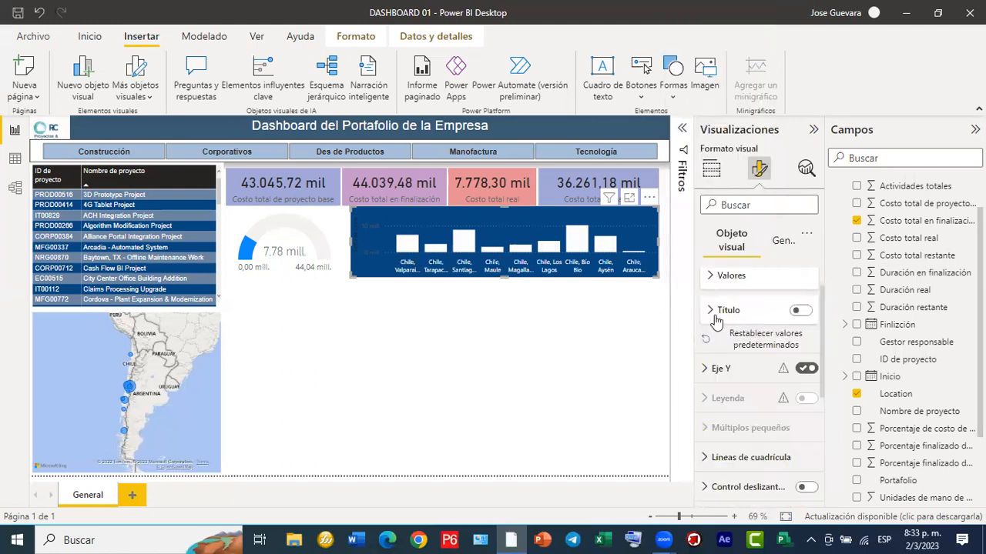
click(707, 372)
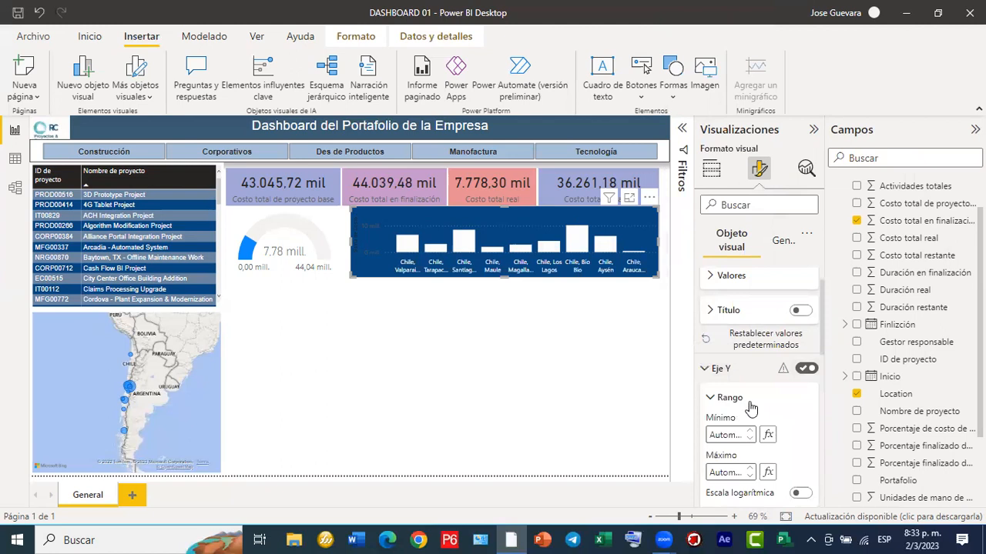
click(719, 371)
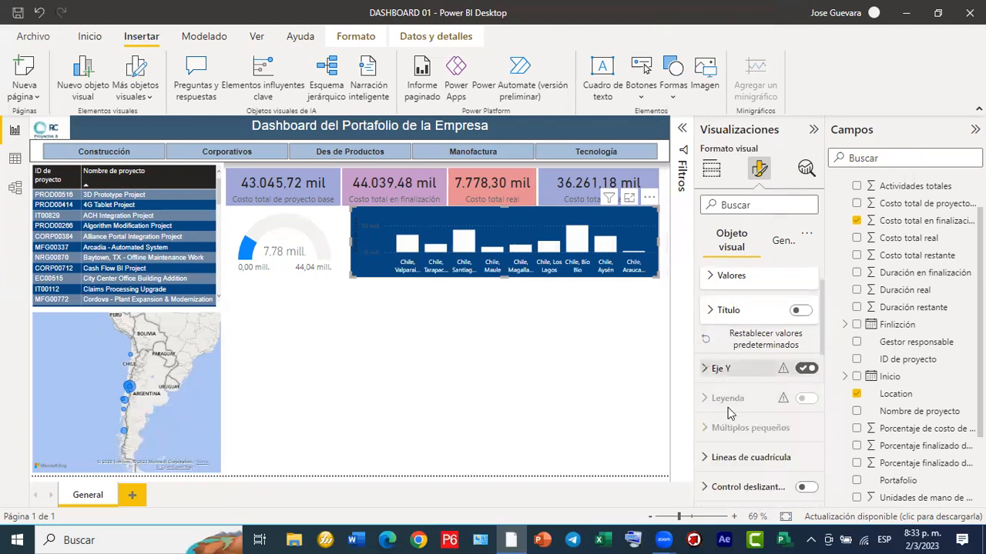
scroll(728, 413, down, 1)
scroll(729, 414, down, 1)
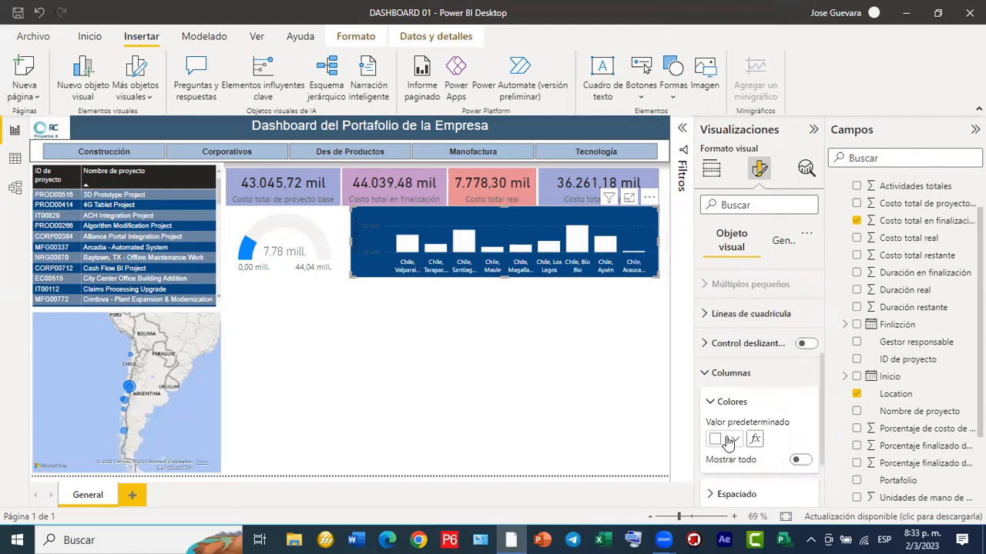
Reapply the recently used near-white colour as the default colour of the column chart's columns.
scroll(737, 444, down, 1)
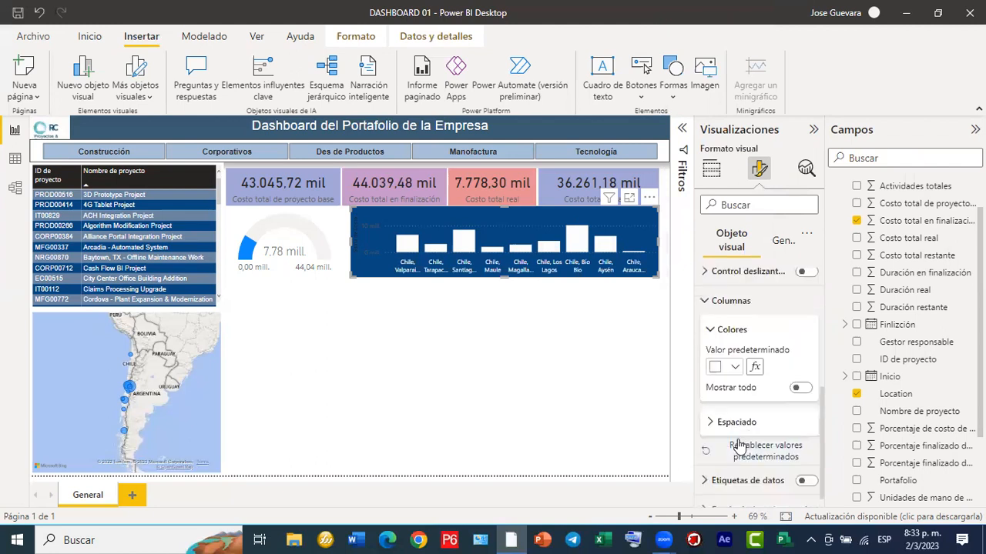
scroll(732, 354, down, 1)
click(732, 348)
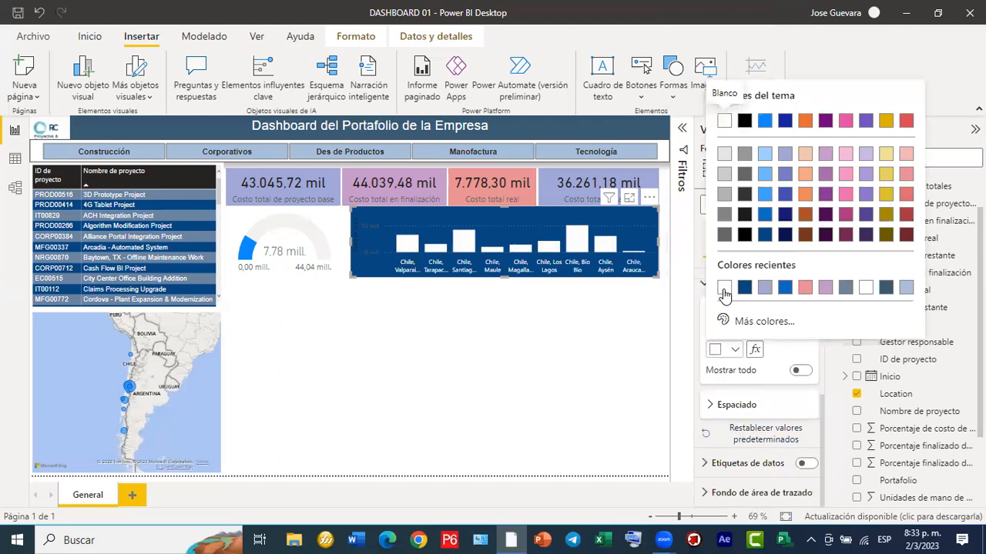
click(723, 291)
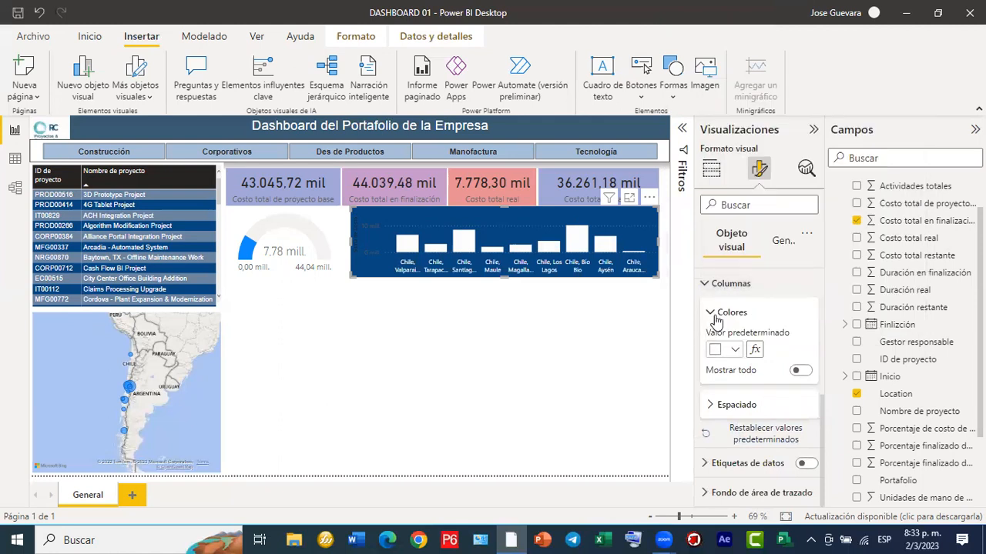
click(709, 314)
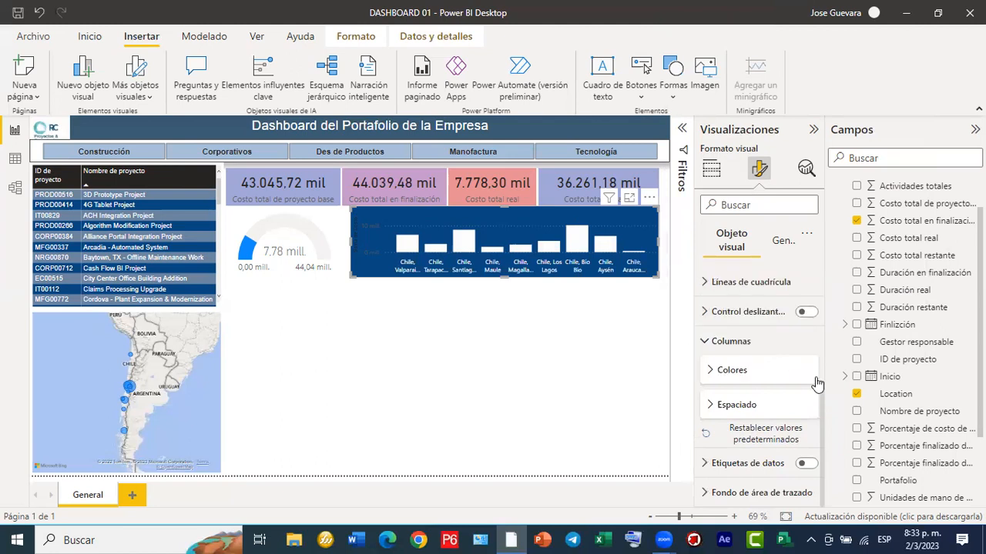
Set the colour of the column chart's Y axis value labels to the recently used near-white.
scroll(740, 354, up, 1)
scroll(731, 351, up, 3)
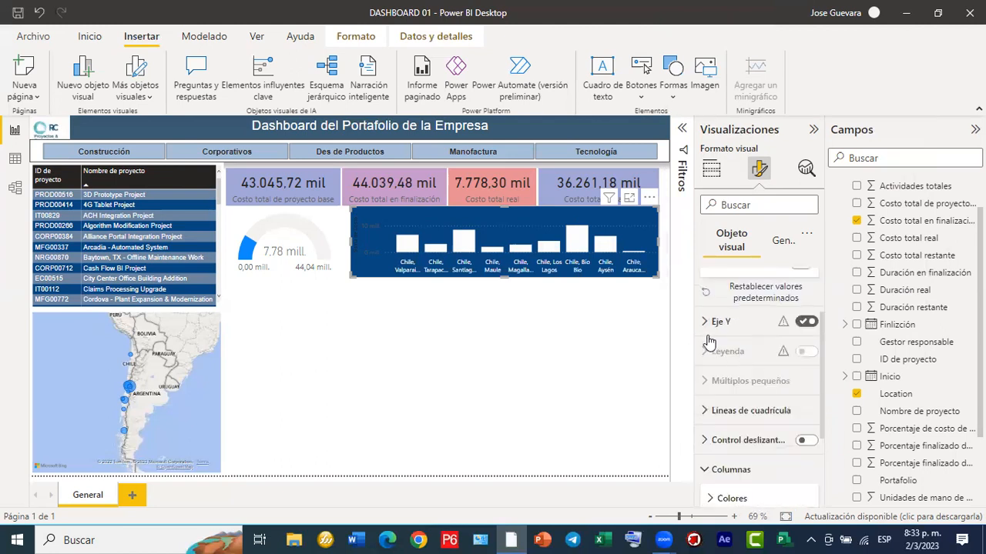
click(706, 339)
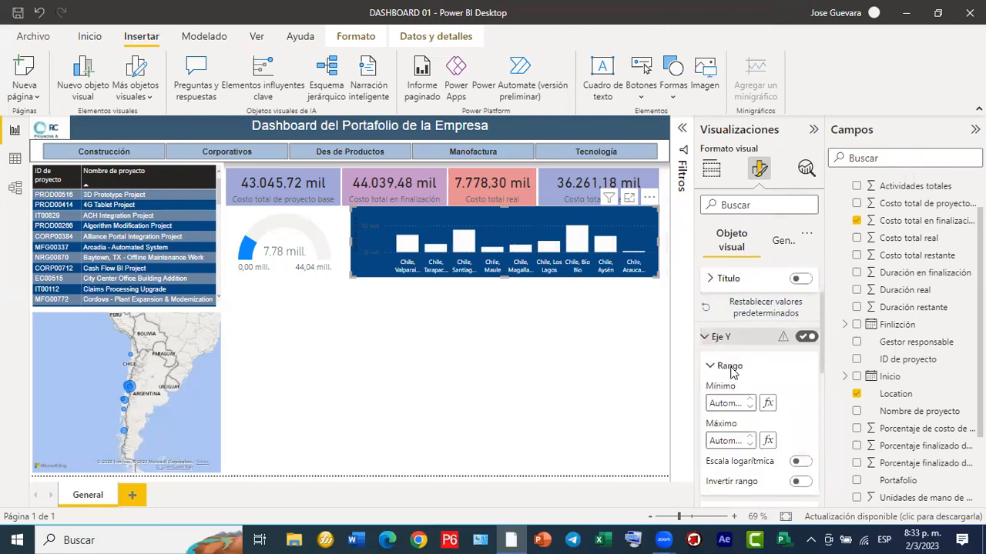
scroll(732, 370, down, 2)
scroll(733, 372, up, 1)
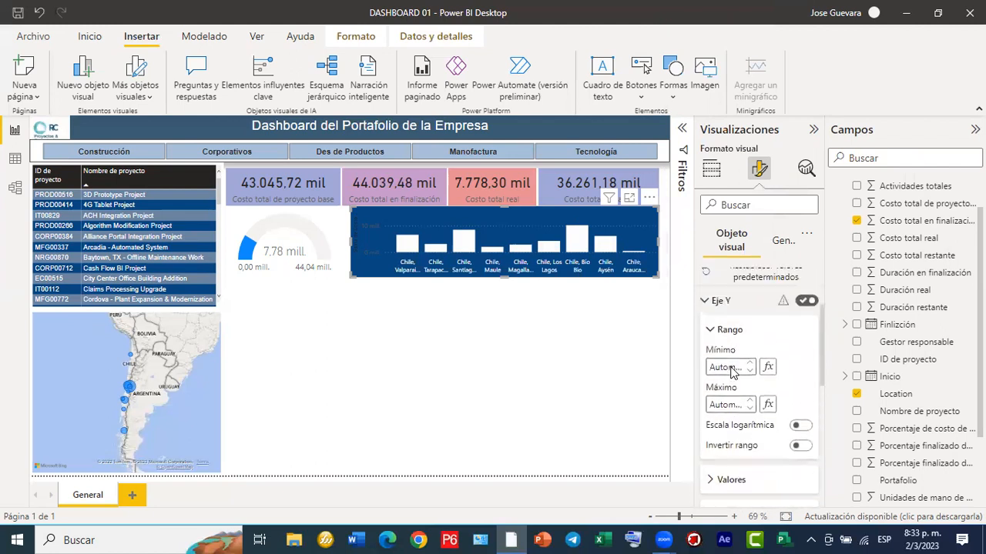
scroll(758, 350, up, 1)
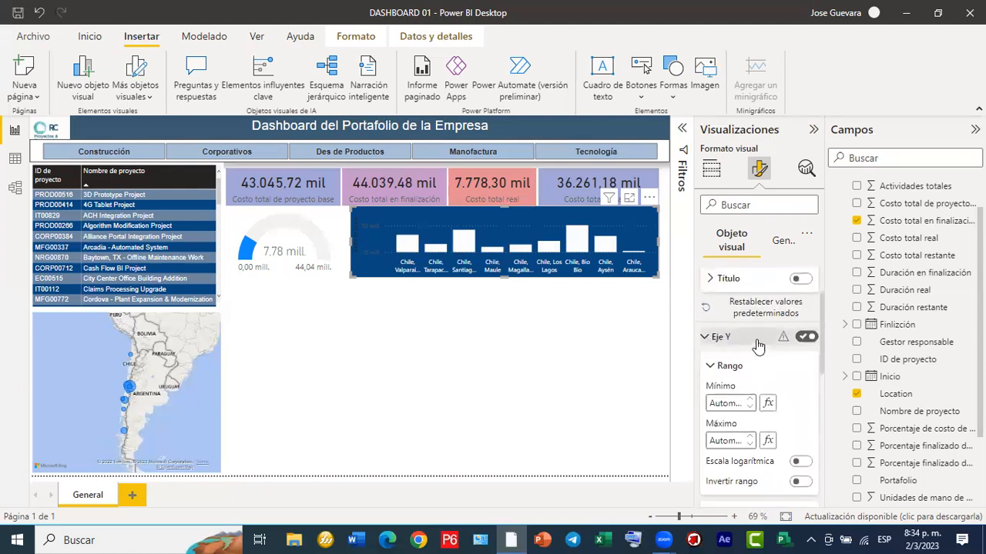
click(722, 338)
click(722, 339)
scroll(727, 382, down, 2)
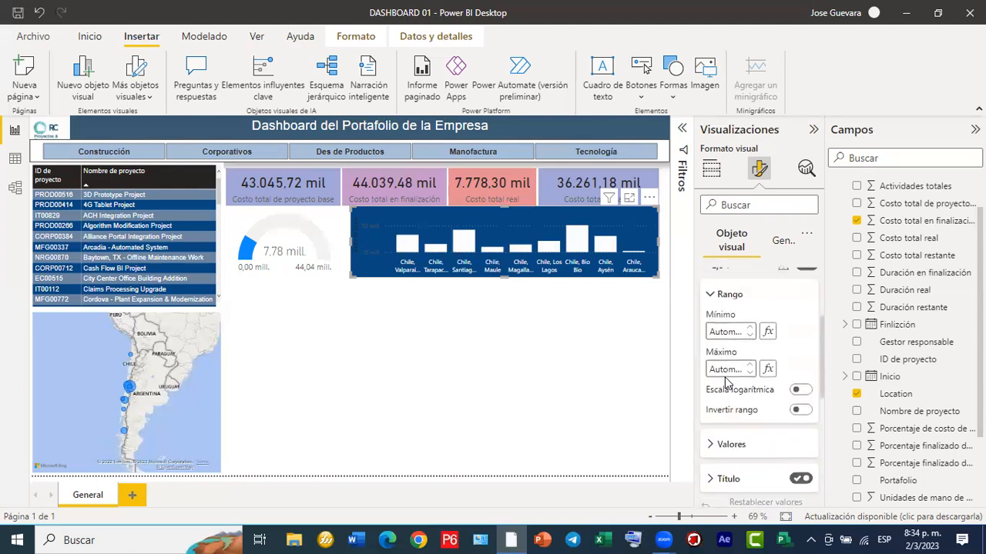
scroll(725, 383, down, 1)
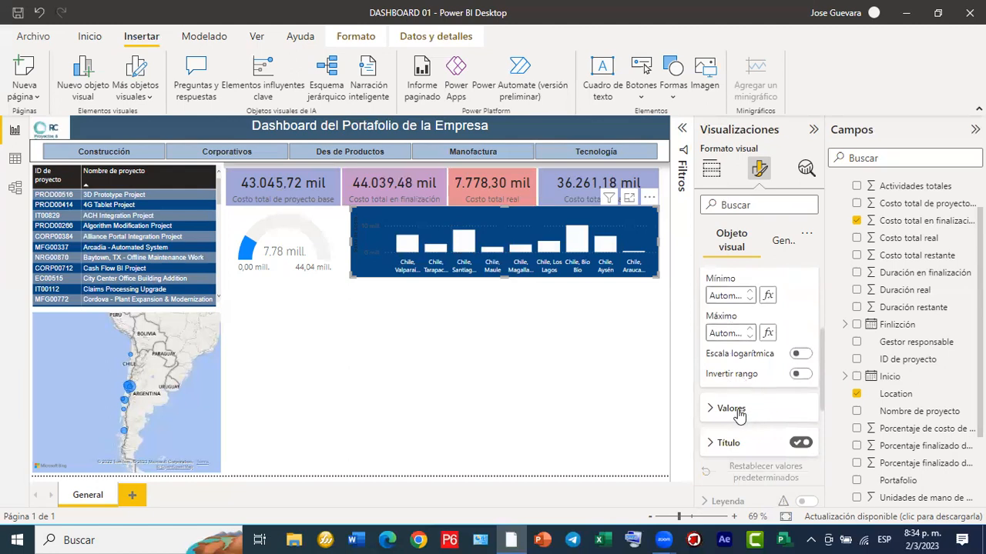
click(731, 409)
scroll(738, 416, down, 2)
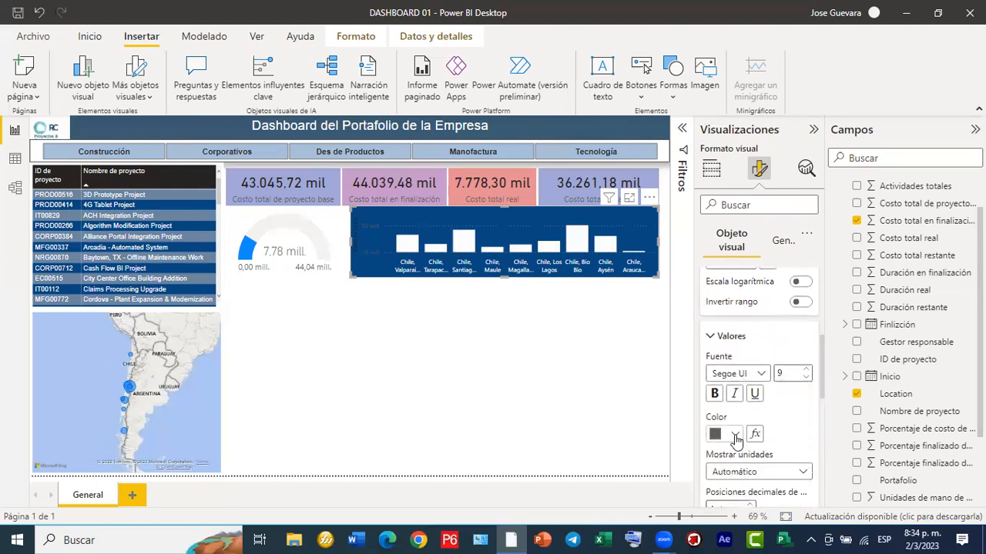
click(735, 436)
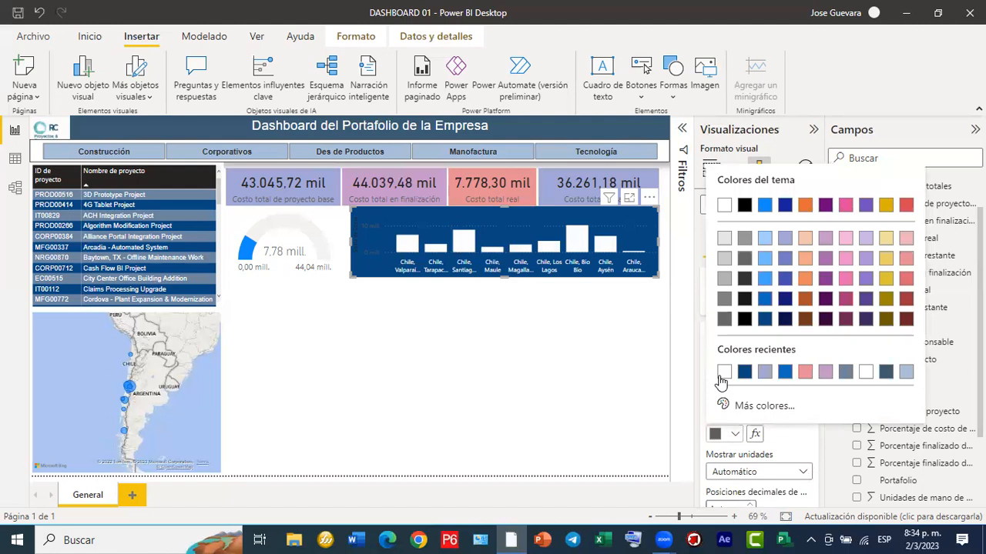
click(723, 372)
click(715, 394)
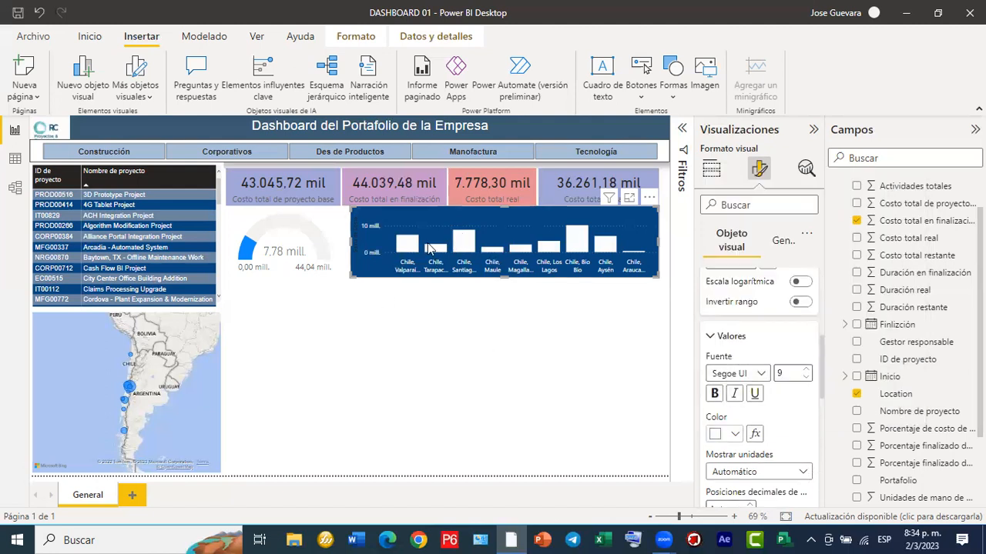
click(783, 240)
click(797, 385)
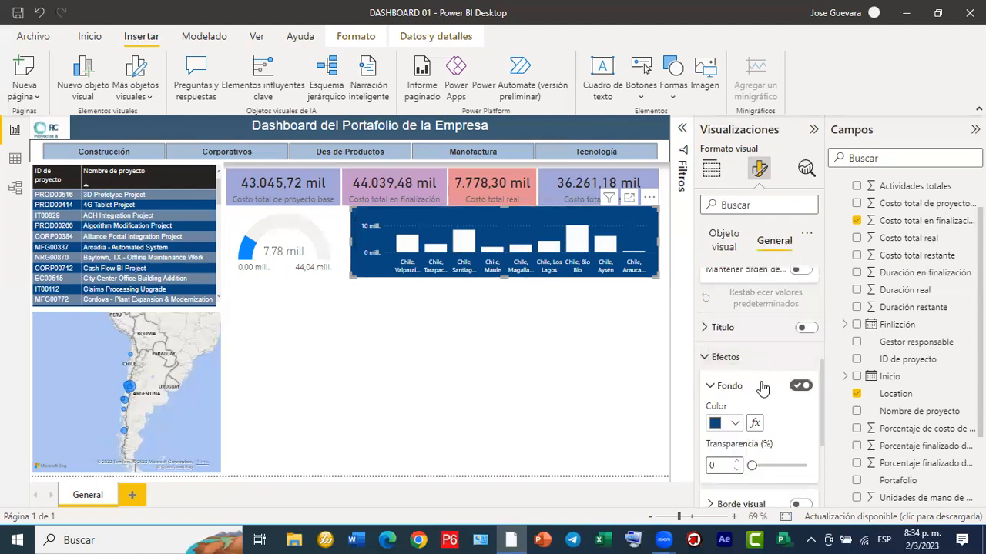
scroll(772, 395, down, 1)
scroll(773, 407, down, 1)
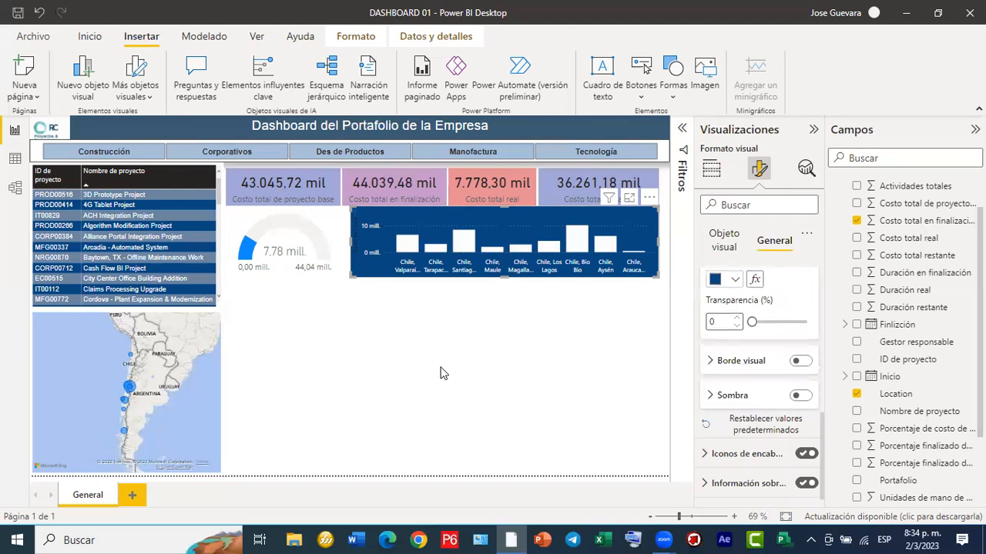
click(449, 345)
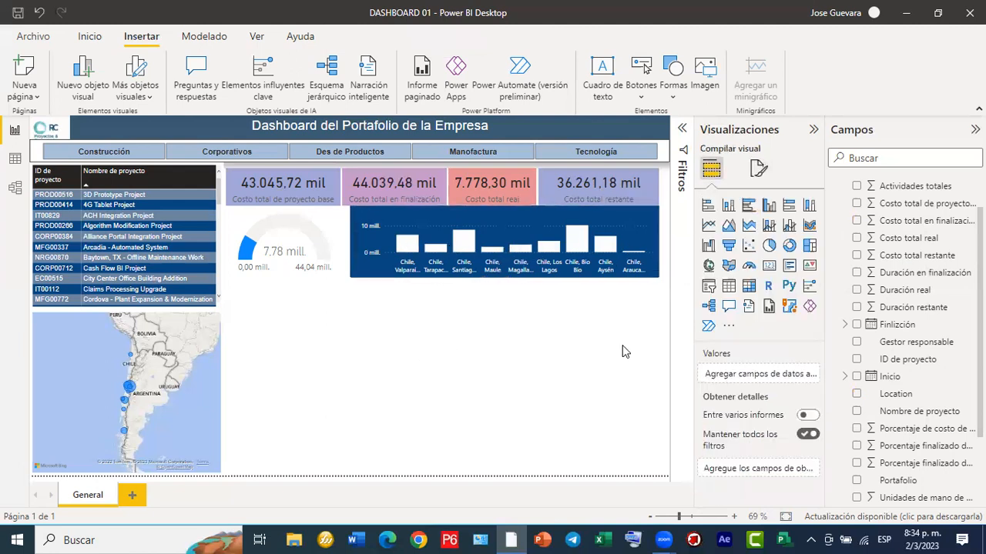
Widen the column chart and the Costo total restante card so both reach the page's right edge.
click(595, 279)
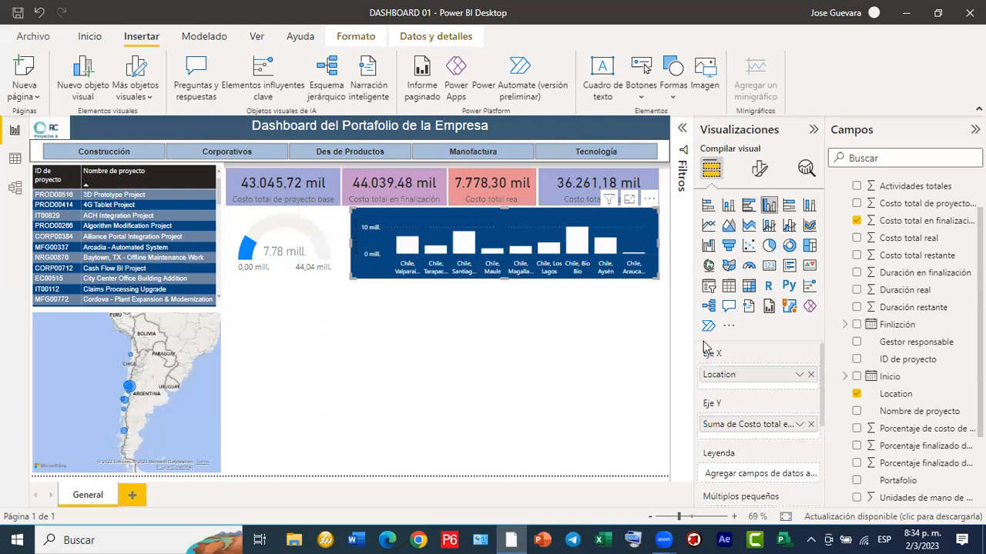
drag(655, 242, 668, 242)
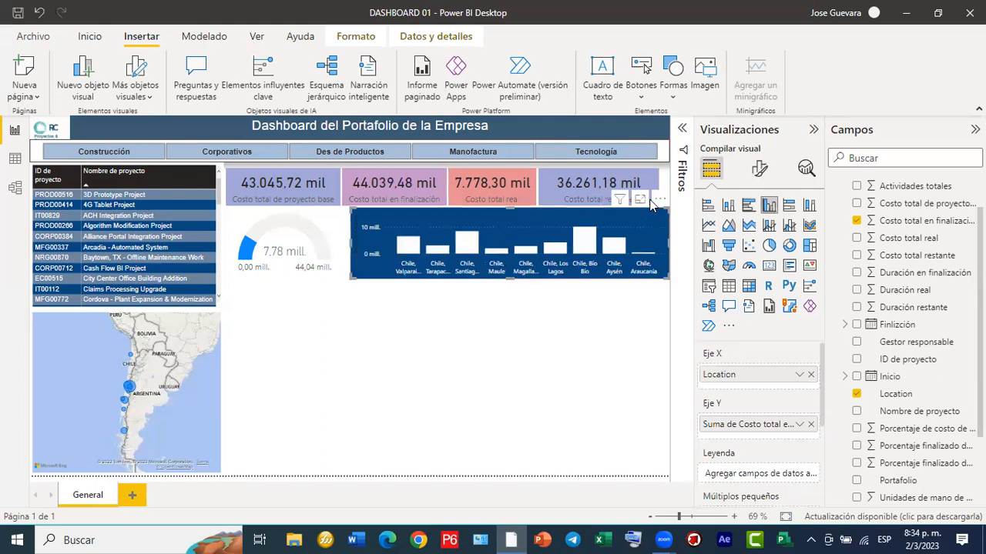
click(660, 187)
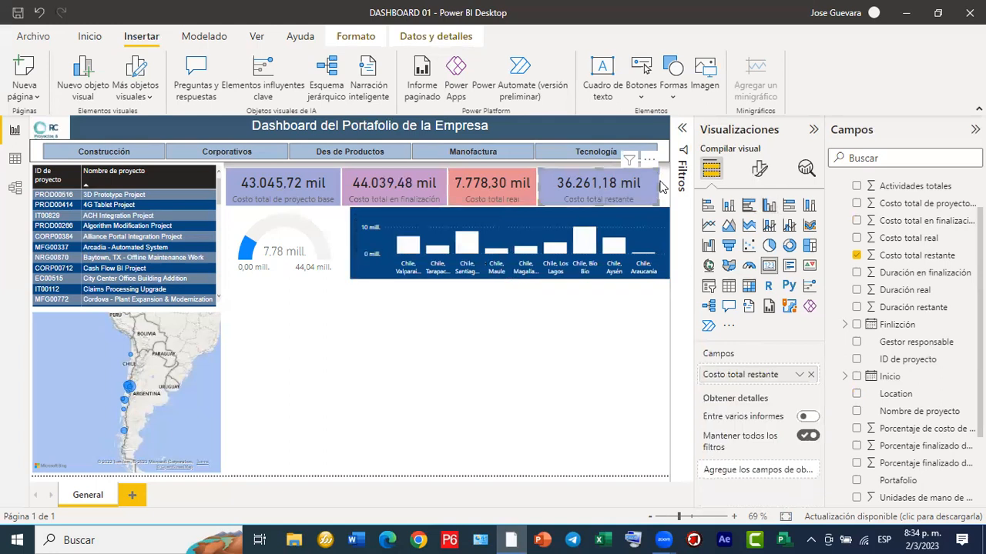
drag(660, 187, 670, 191)
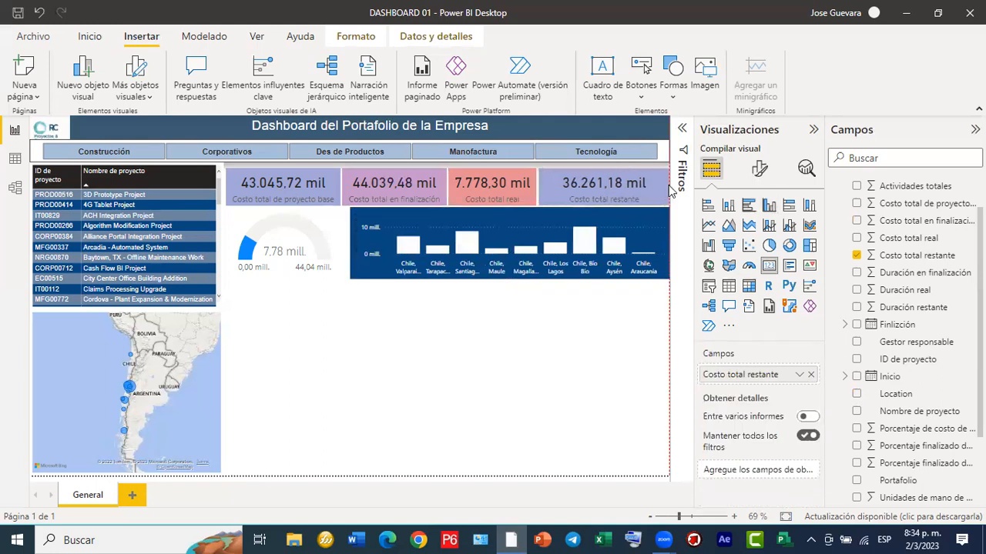
click(491, 362)
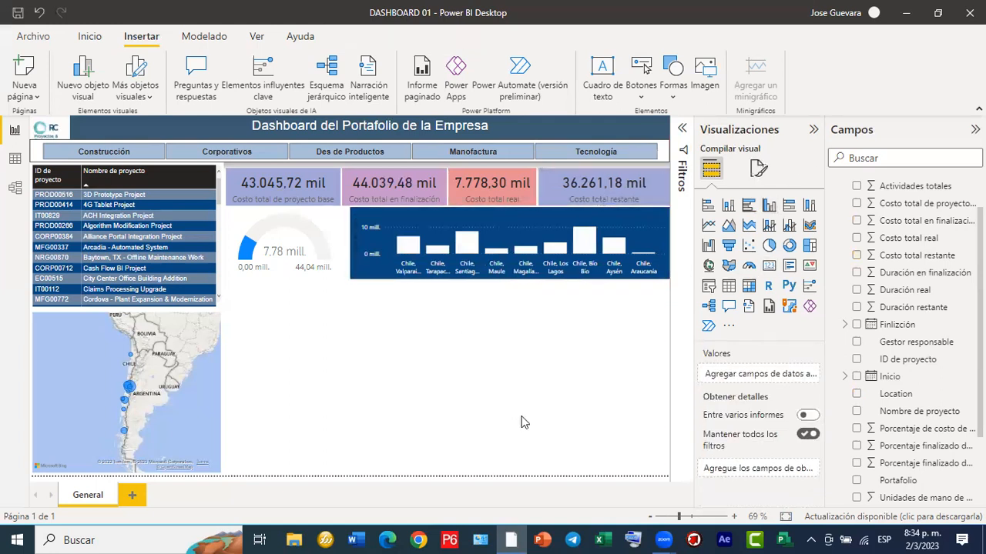
Turn on the visual border effect for the cost gauge.
click(321, 222)
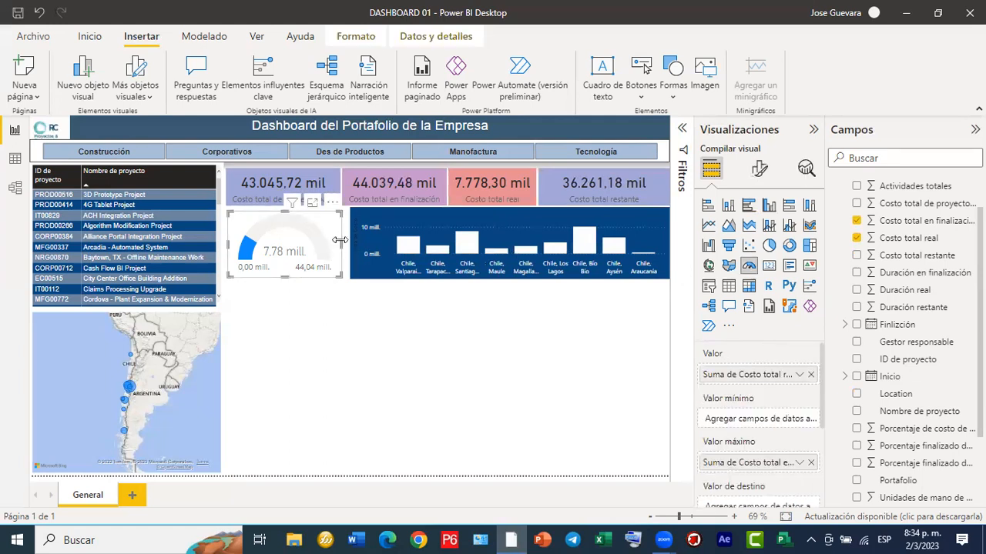
drag(344, 243, 344, 244)
click(759, 169)
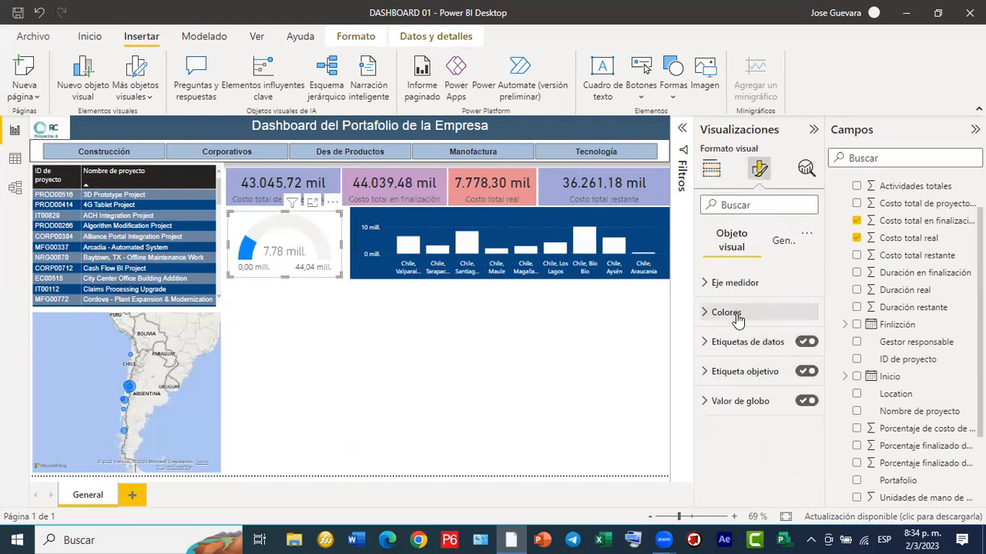
click(778, 242)
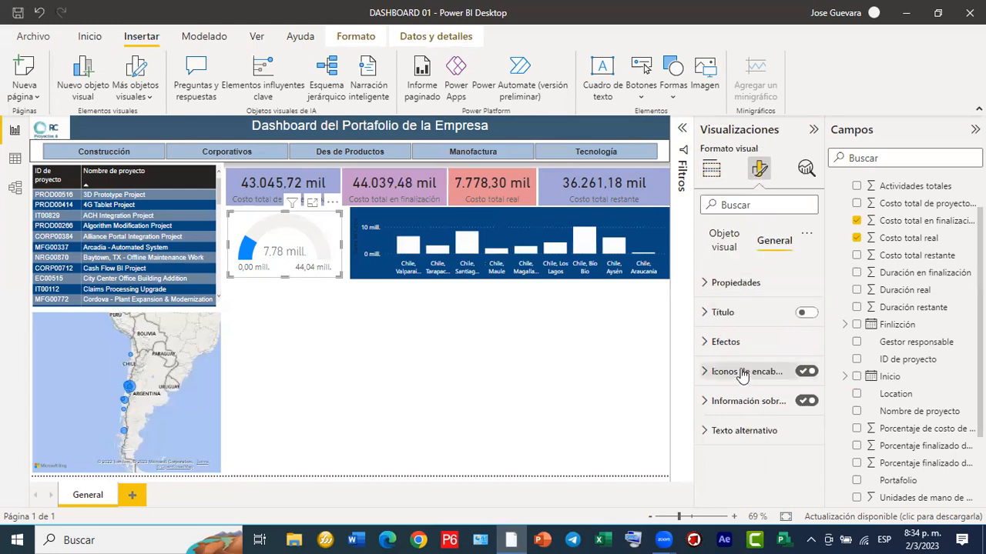
click(702, 345)
scroll(704, 389, down, 2)
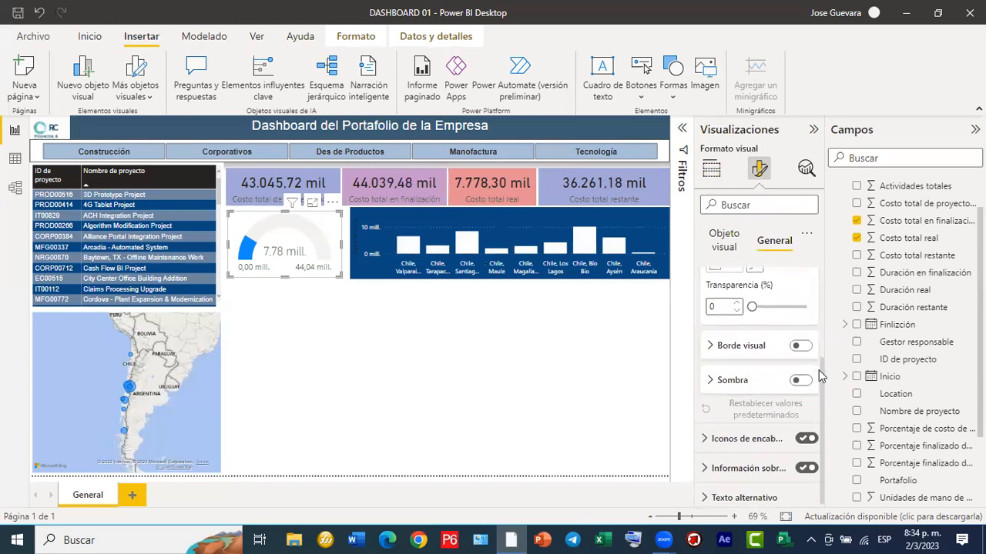
click(801, 346)
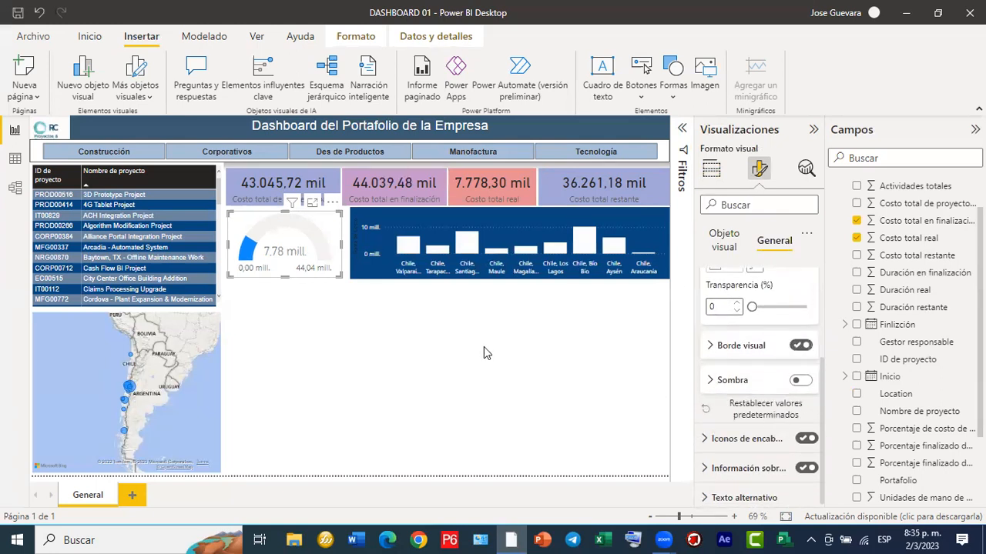
click(350, 286)
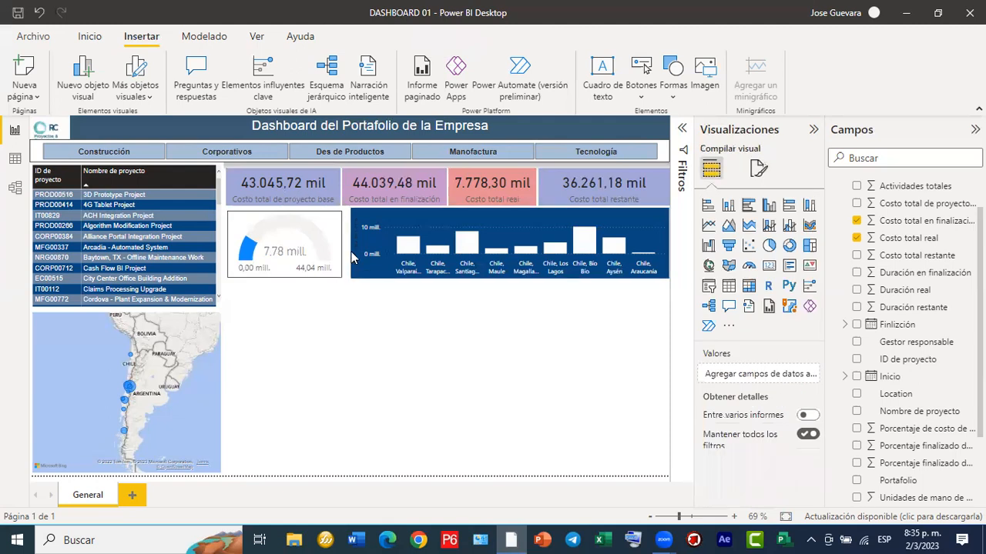
click(352, 257)
drag(352, 257, 348, 246)
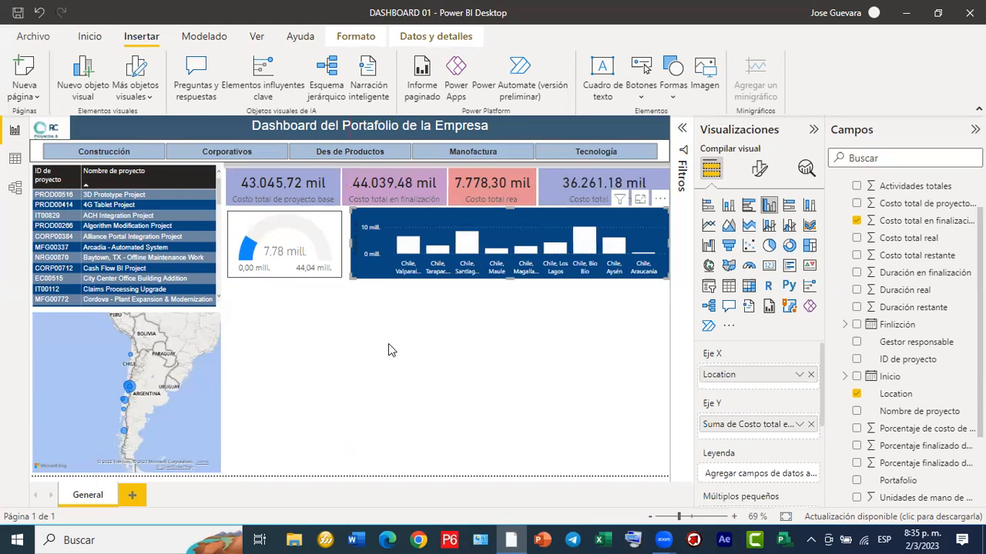
click(417, 375)
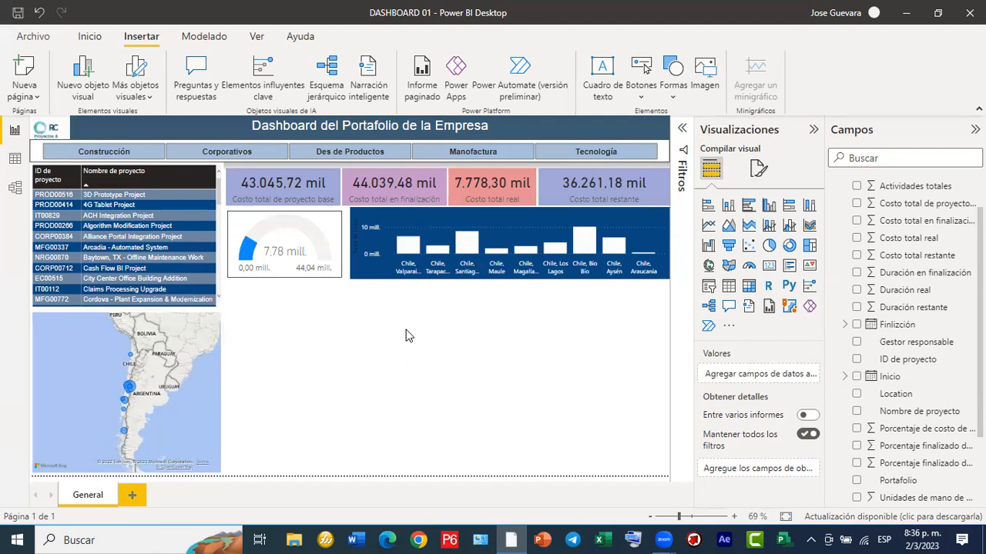
Enlarge and reposition the cost gauge to fill the space below the cost cards, up against the column chart.
click(336, 282)
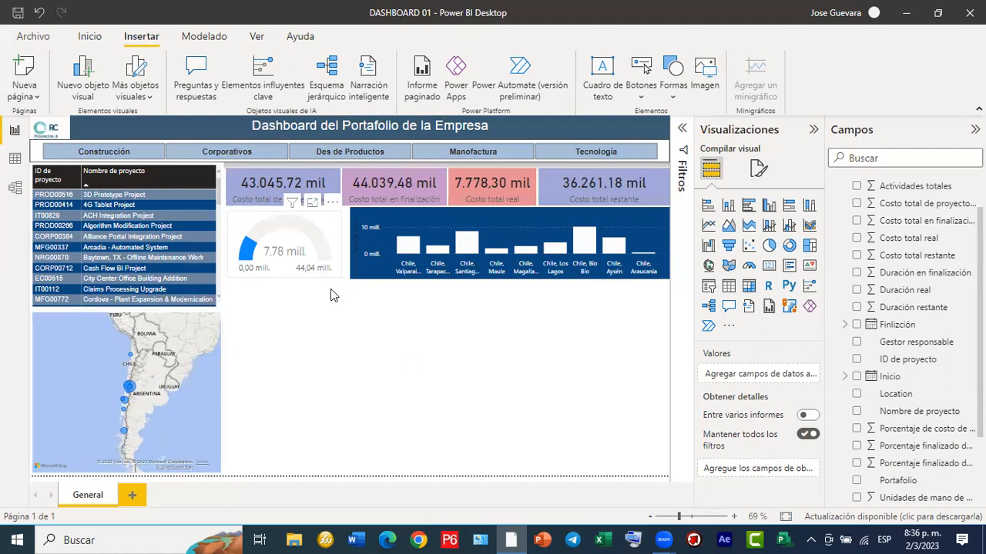
drag(337, 283, 344, 281)
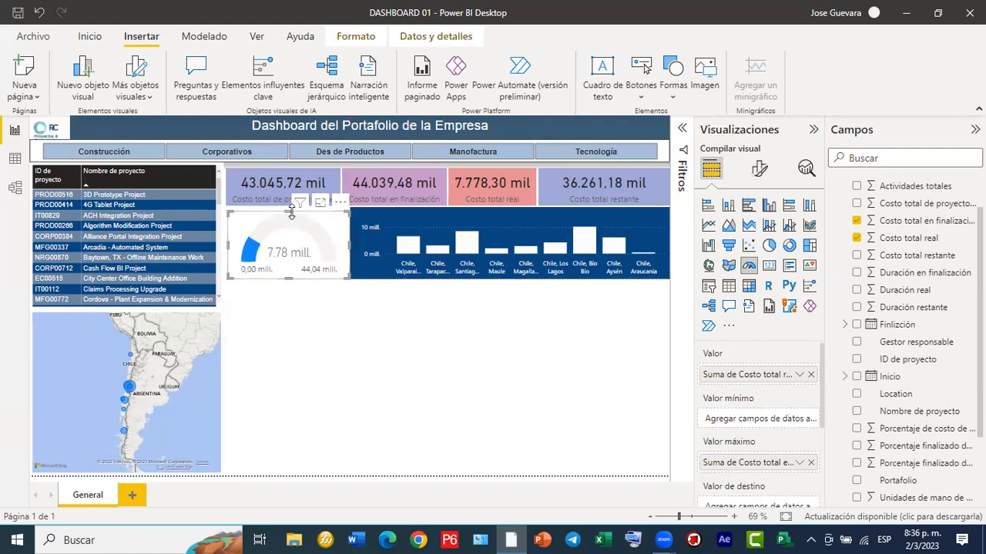
drag(291, 211, 293, 216)
click(346, 322)
click(319, 277)
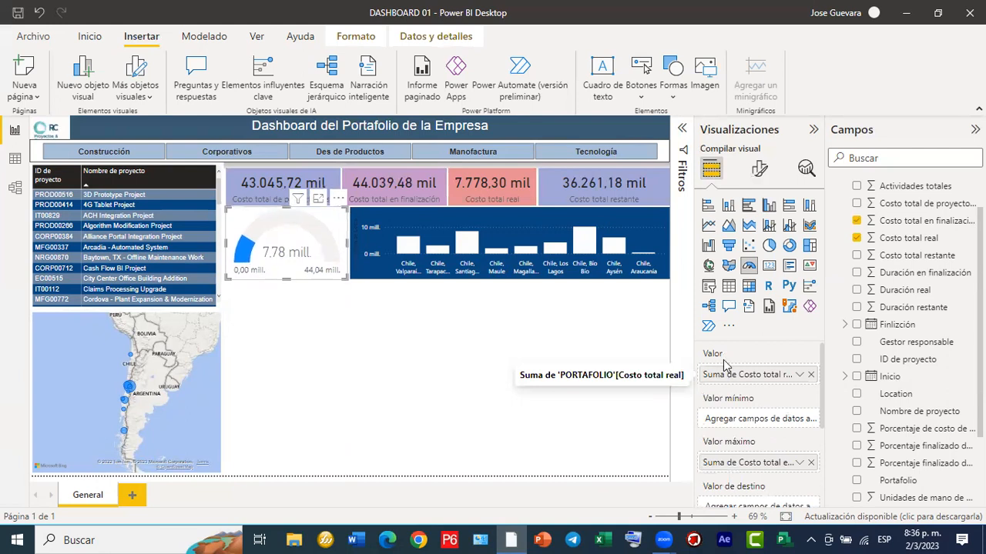
click(398, 329)
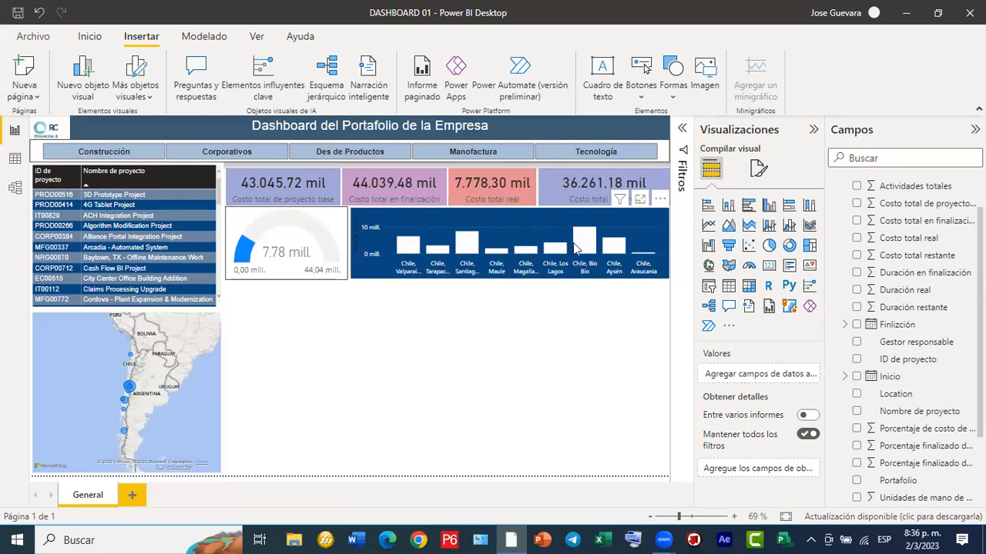
Insert a treemap on the page and place it below the cost gauge.
mouse_move(579, 247)
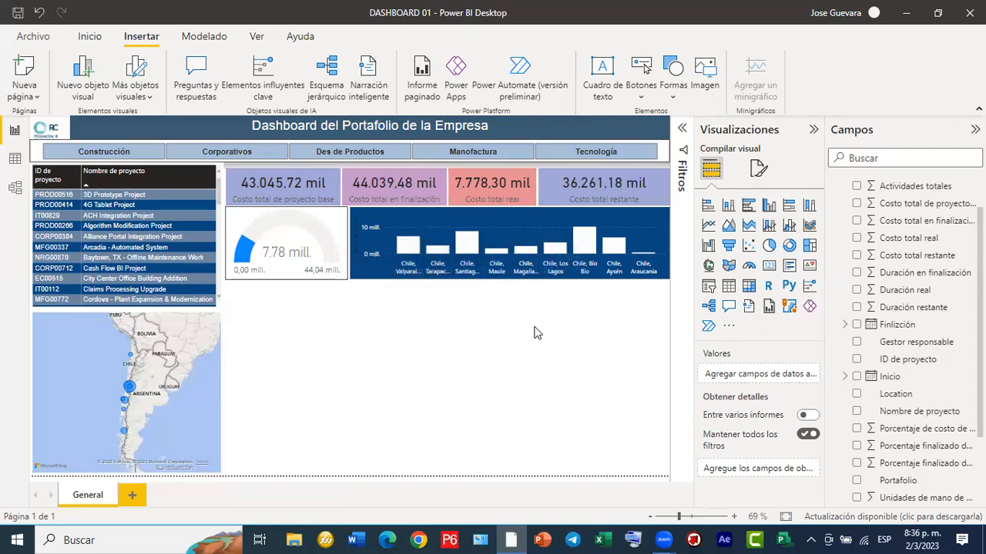
scroll(909, 333, down, 1)
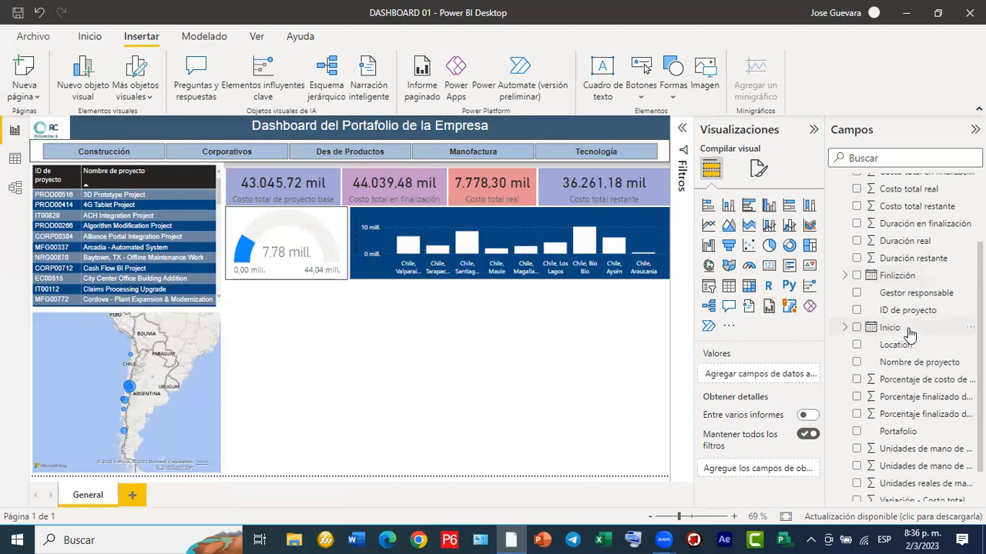
scroll(909, 333, down, 1)
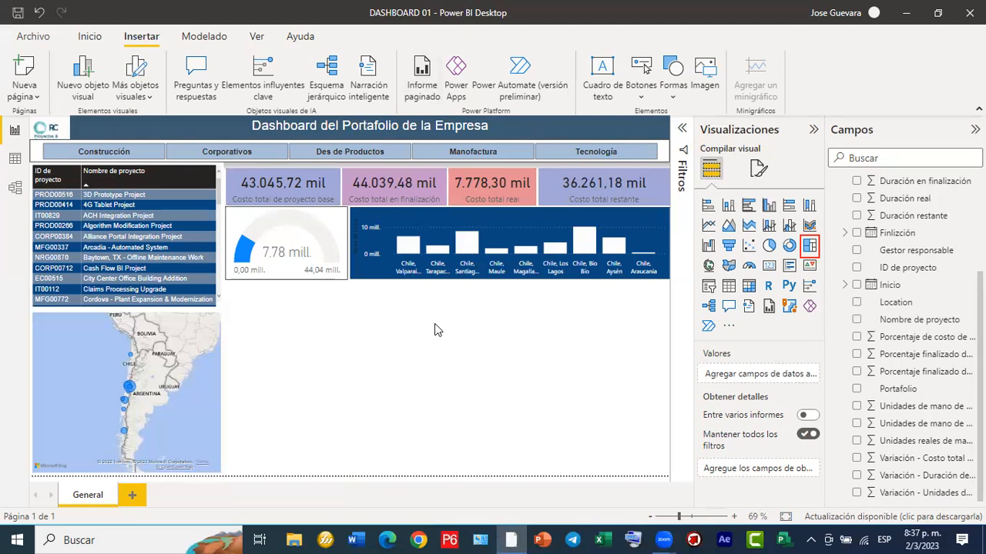
click(809, 246)
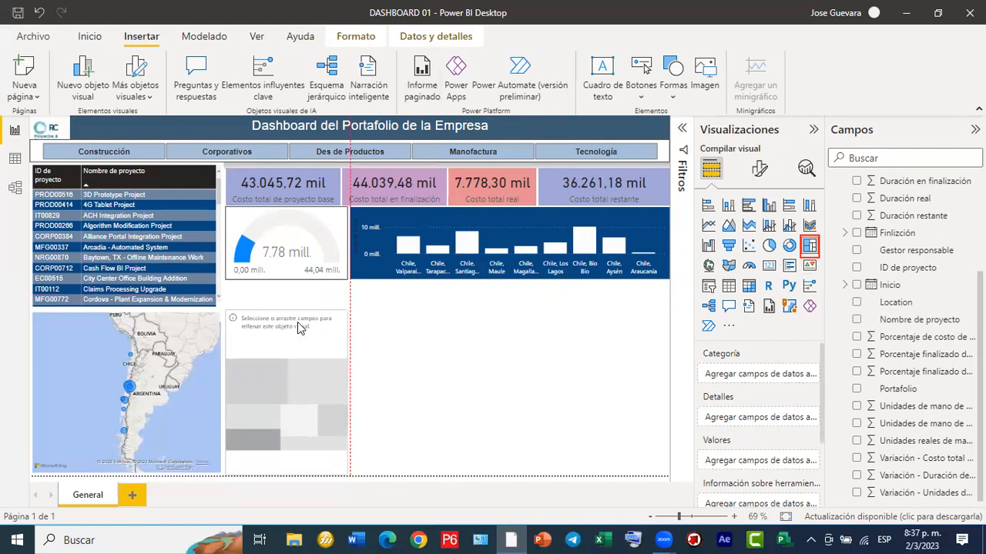
drag(299, 333, 314, 310)
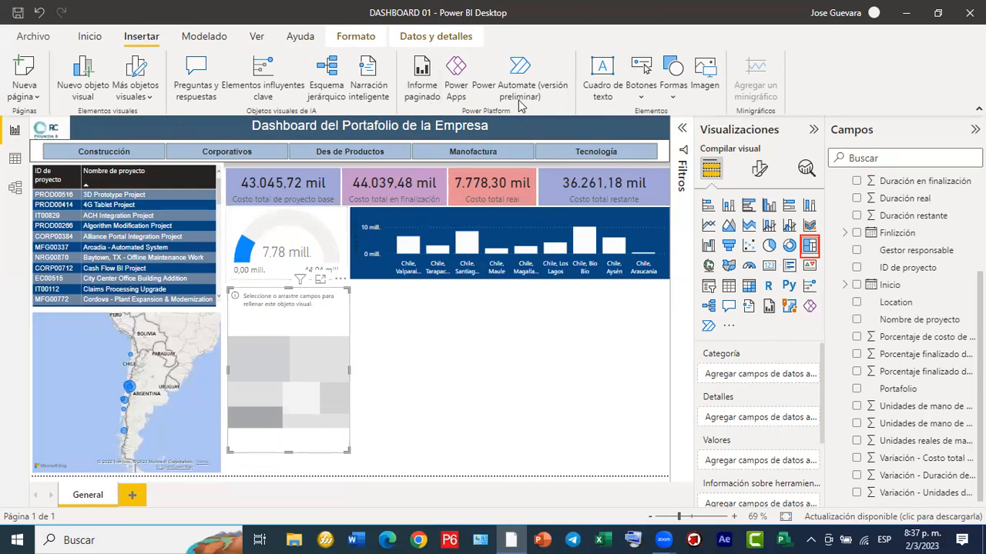
mouse_move(326, 357)
mouse_down()
mouse_move(586, 363)
mouse_move(690, 383)
mouse_up()
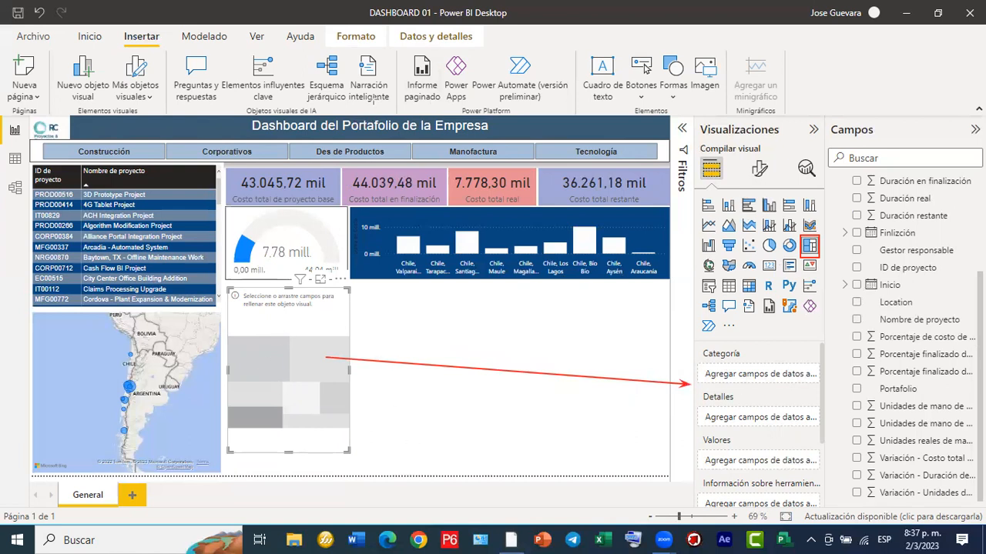
Assign Portafolio as the treemap's category and Costo total en finalización as its values.
drag(913, 393, 776, 375)
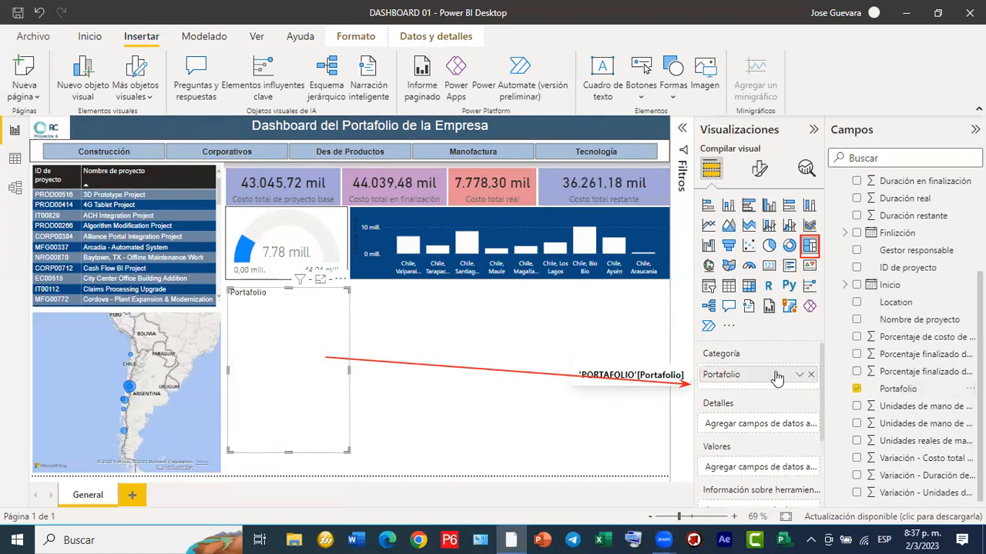
scroll(776, 436, down, 1)
scroll(776, 436, up, 1)
scroll(776, 436, down, 1)
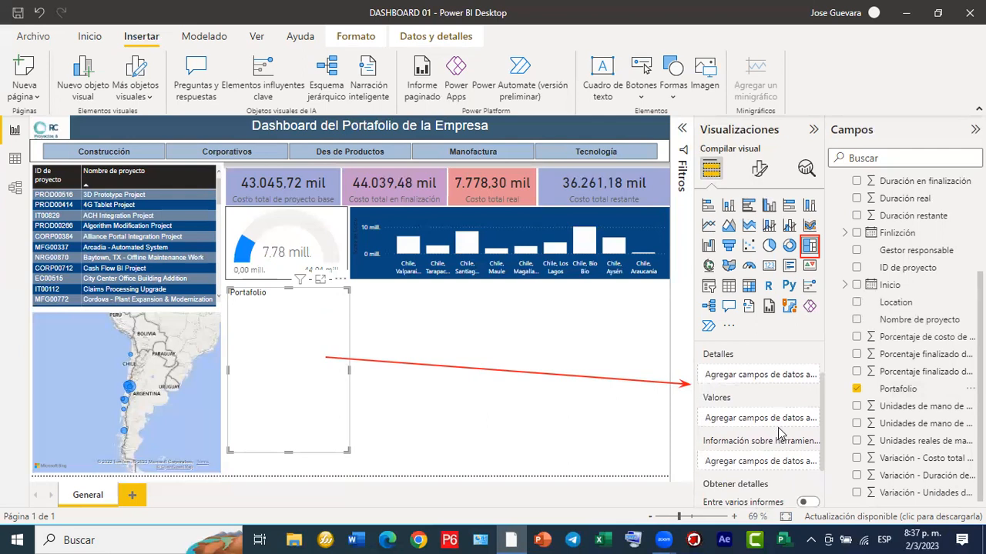
scroll(875, 341, up, 4)
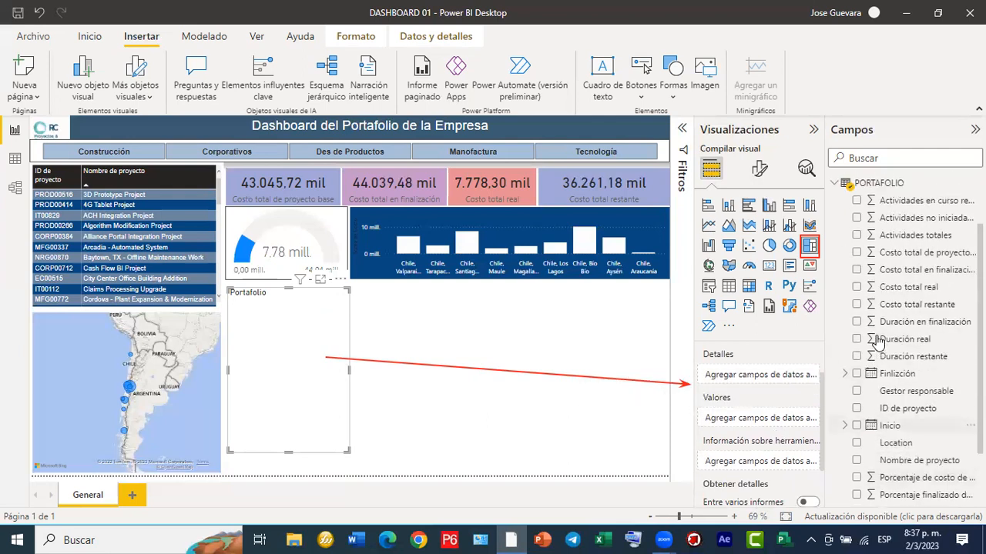
drag(924, 274, 782, 423)
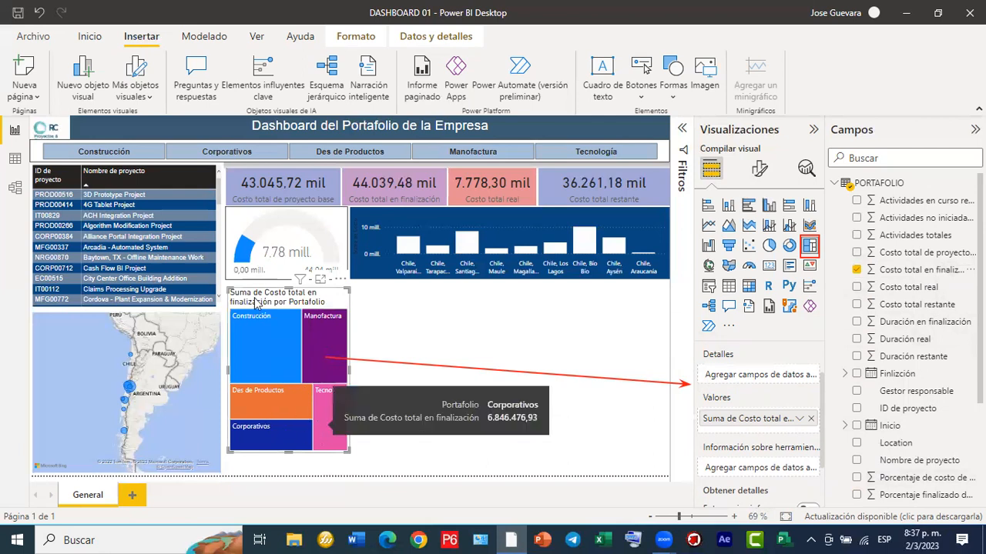
Turn off the treemap's title.
click(760, 171)
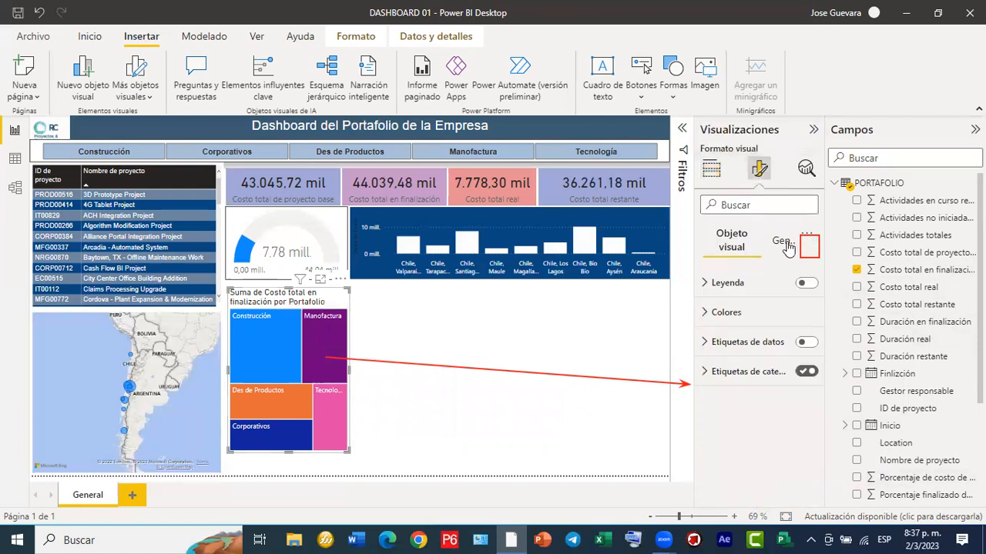
click(773, 241)
click(803, 312)
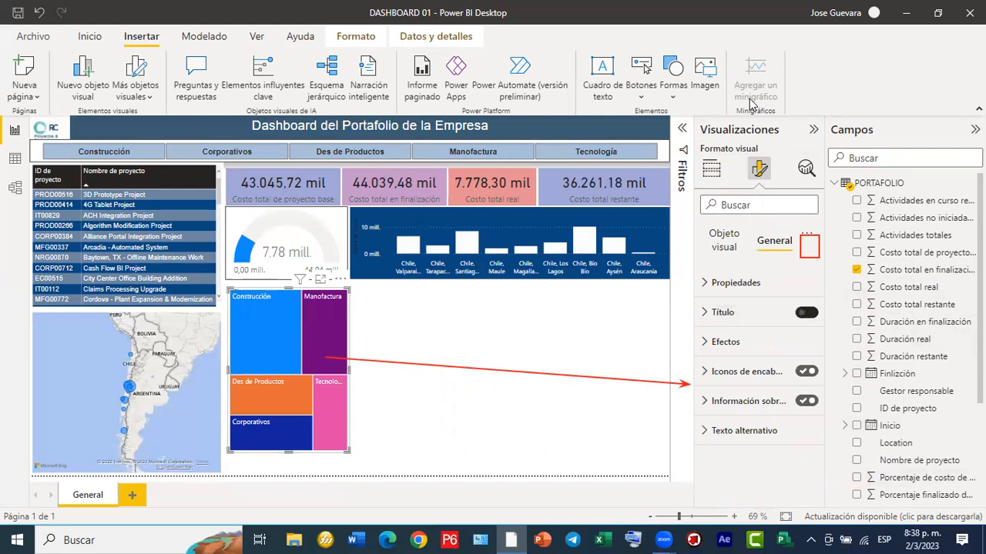
click(476, 376)
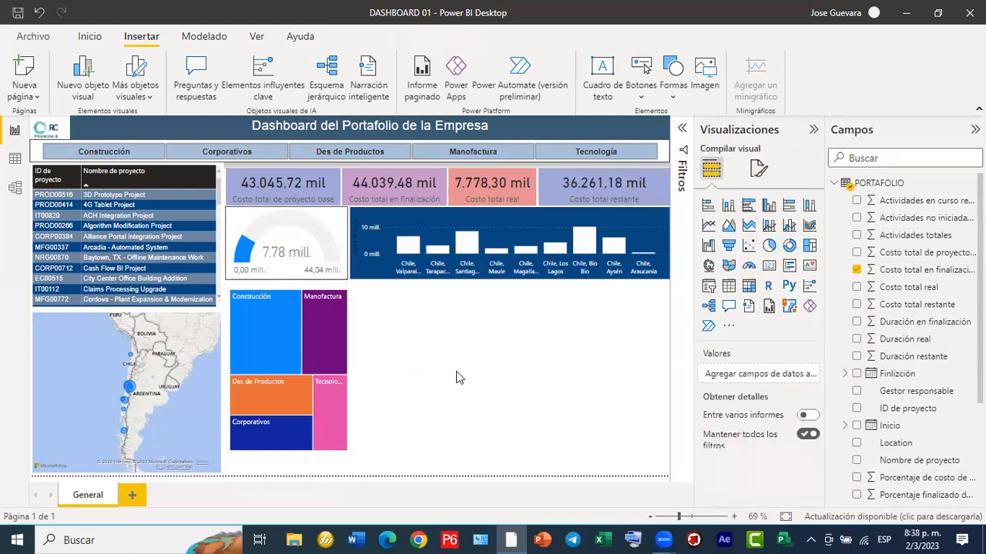
Move the treemap directly under the cost gauge and stretch it down to the page's lower edge.
click(344, 341)
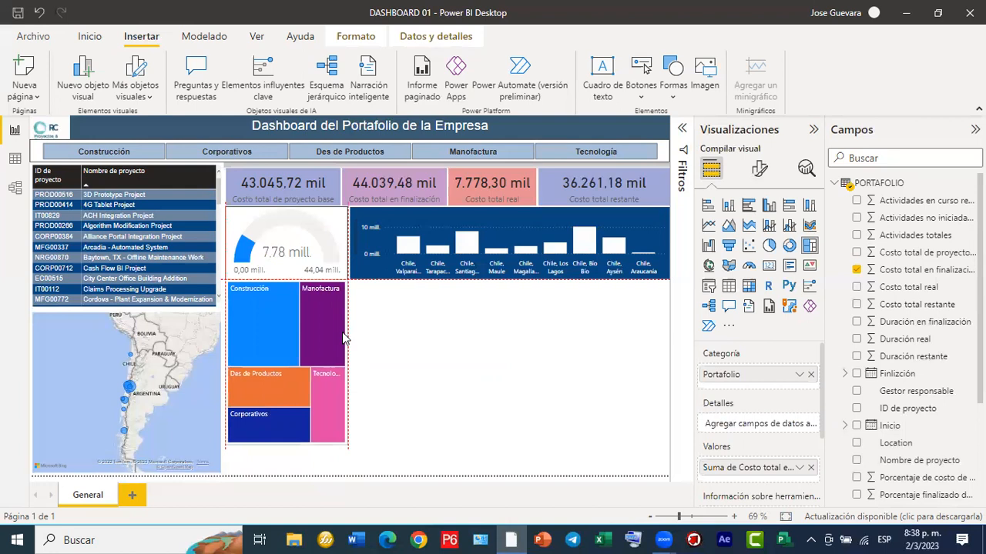
drag(341, 332, 352, 344)
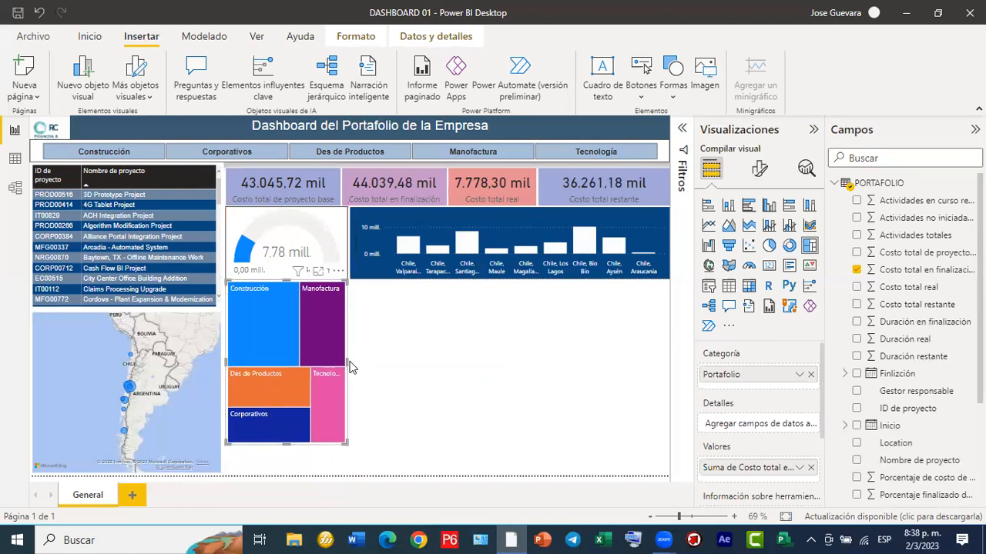
drag(287, 444, 292, 473)
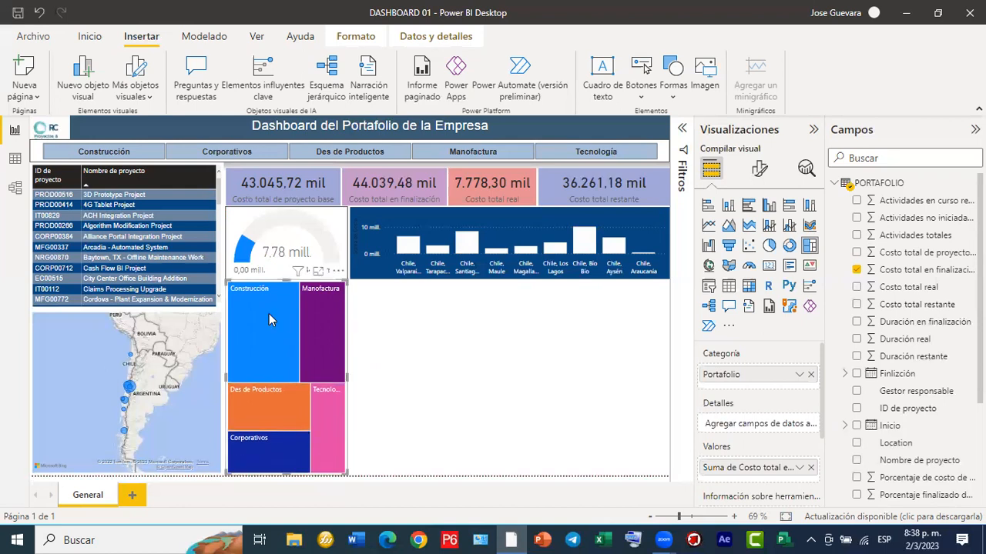
Examine the total cost at completion of each portfolio in the treemap.
mouse_move(282, 318)
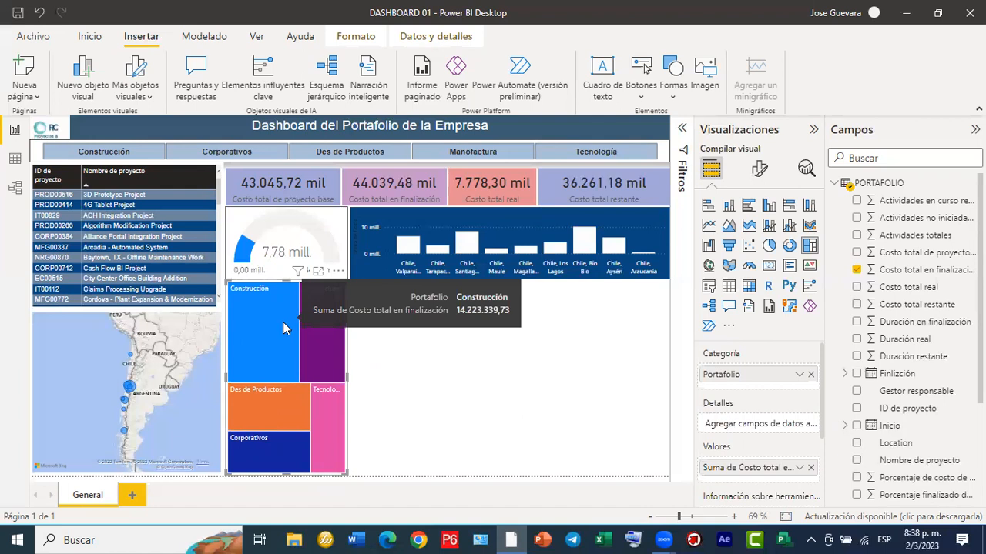
mouse_move(320, 416)
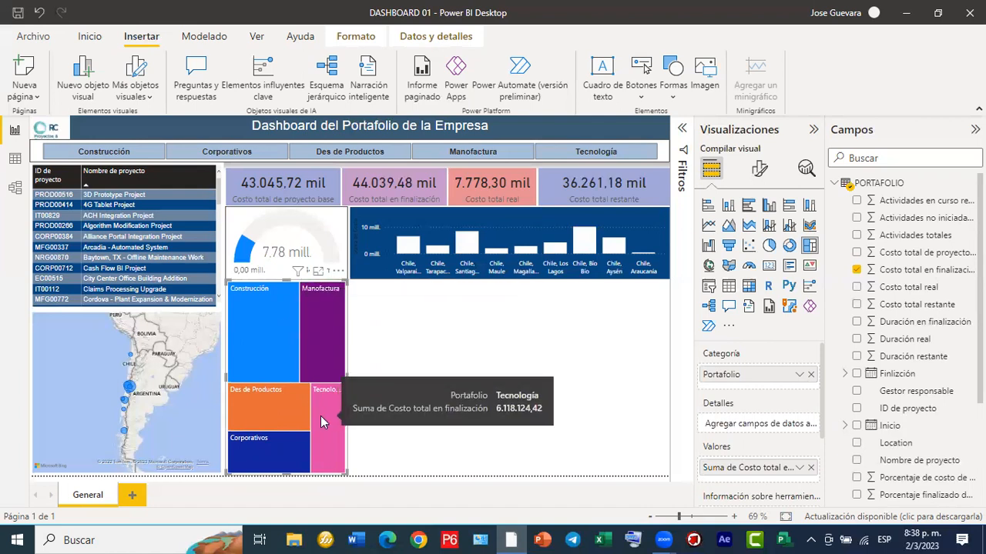
mouse_move(251, 447)
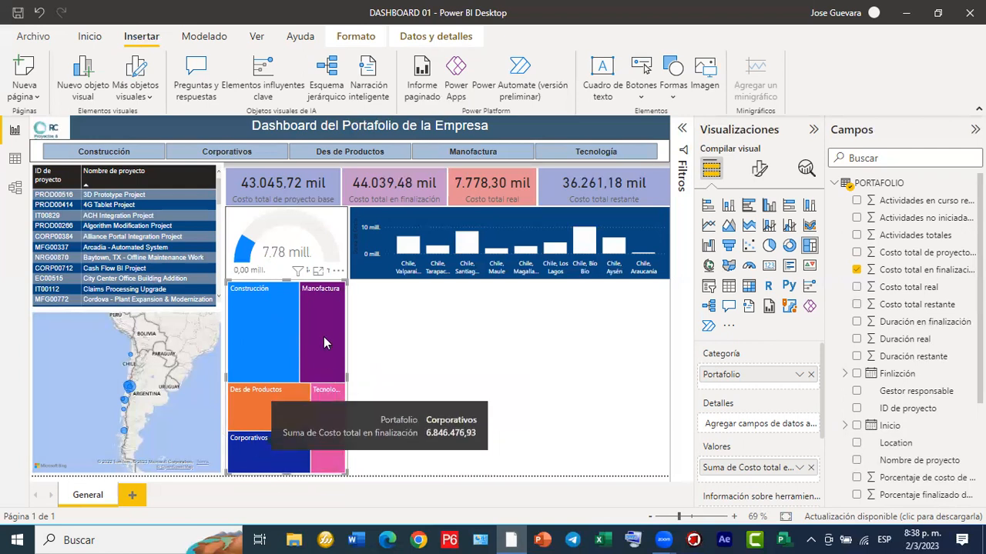
mouse_move(319, 330)
mouse_move(277, 404)
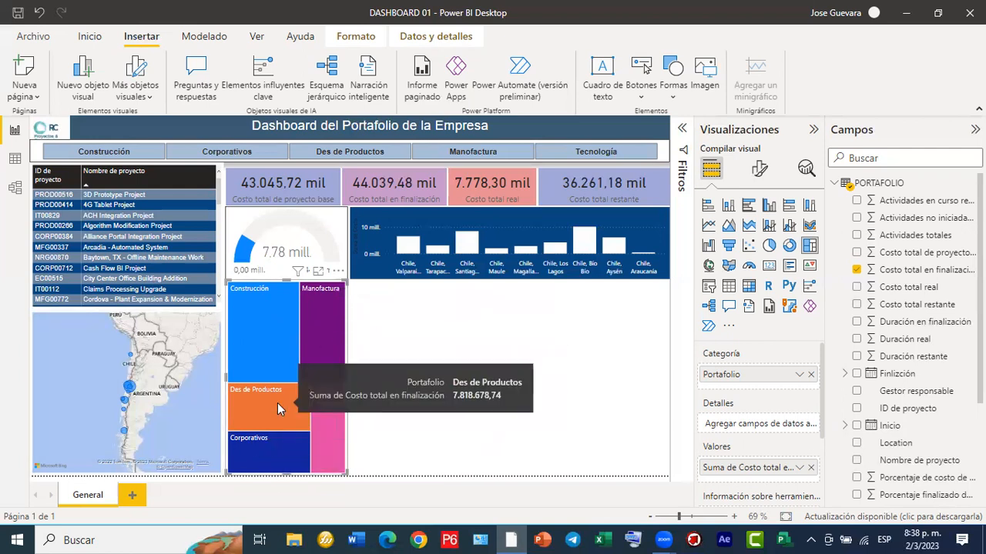
click(484, 428)
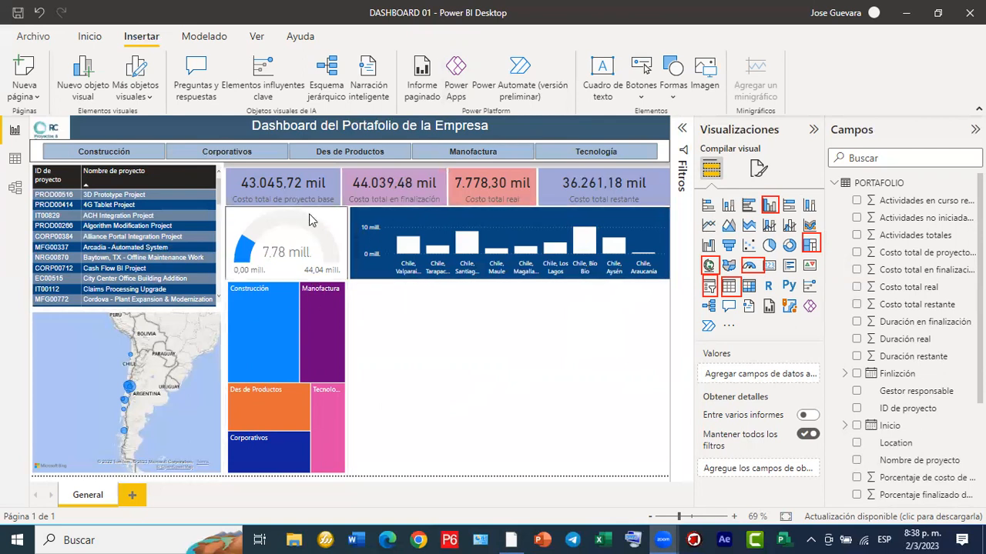
Check how the visuals respond to the Des de Productos portfolio filter, and clear the filter.
click(333, 146)
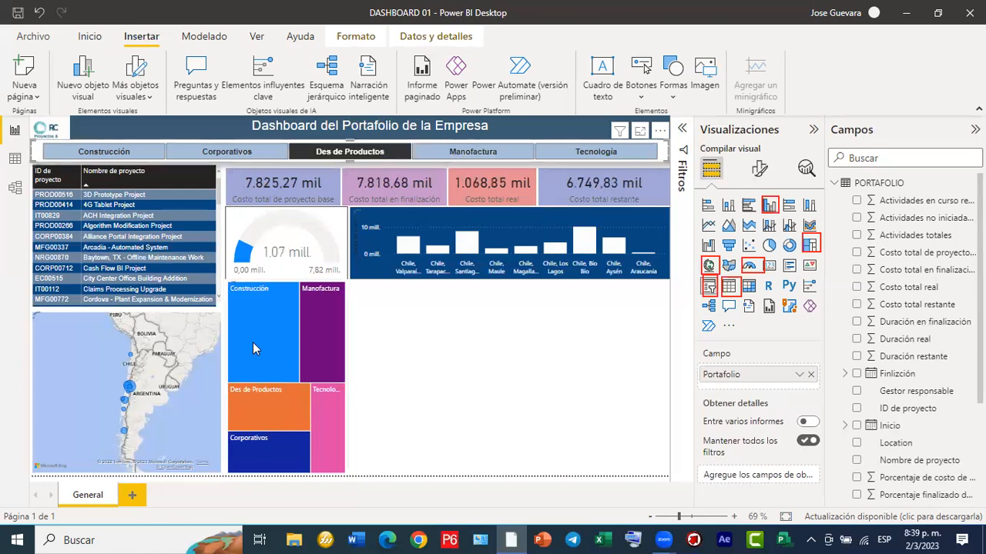
mouse_move(252, 342)
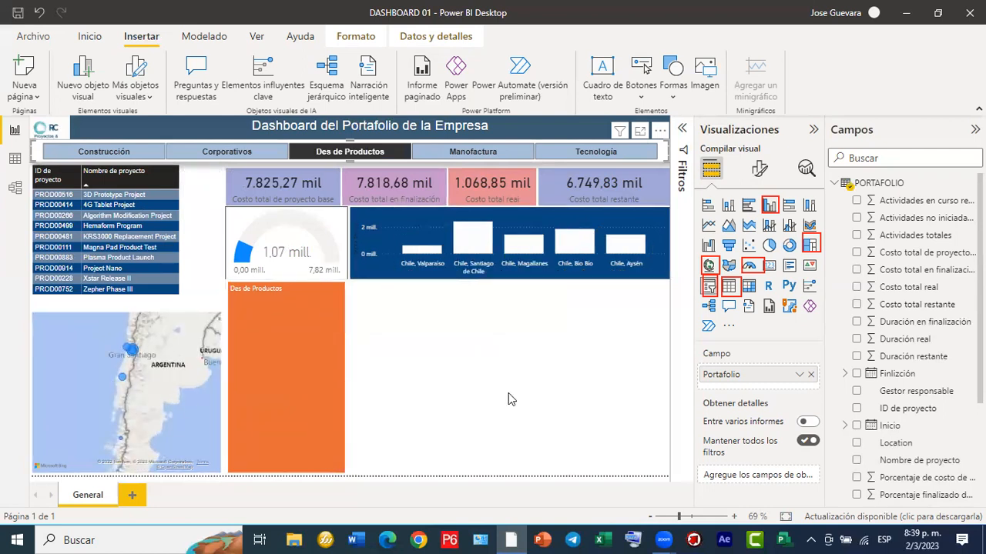
click(391, 156)
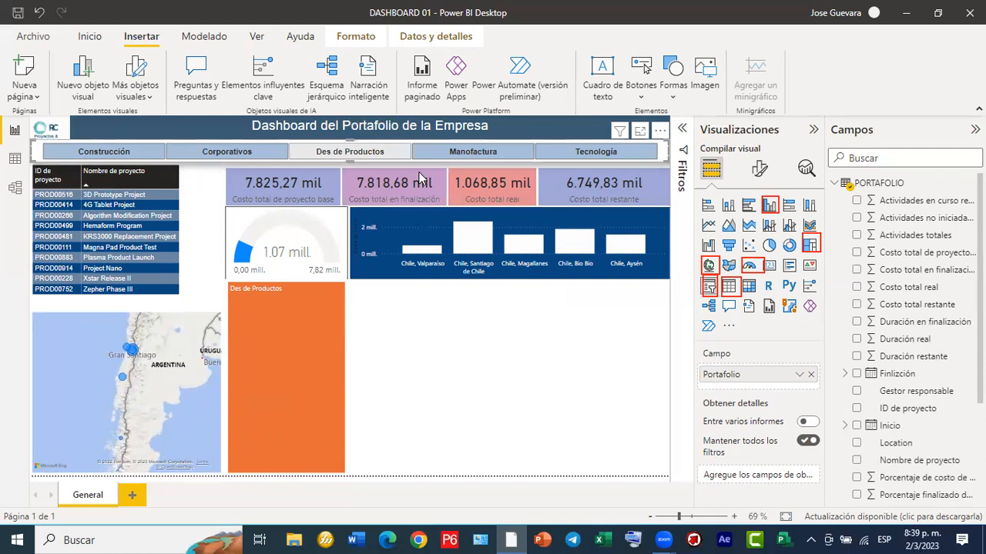
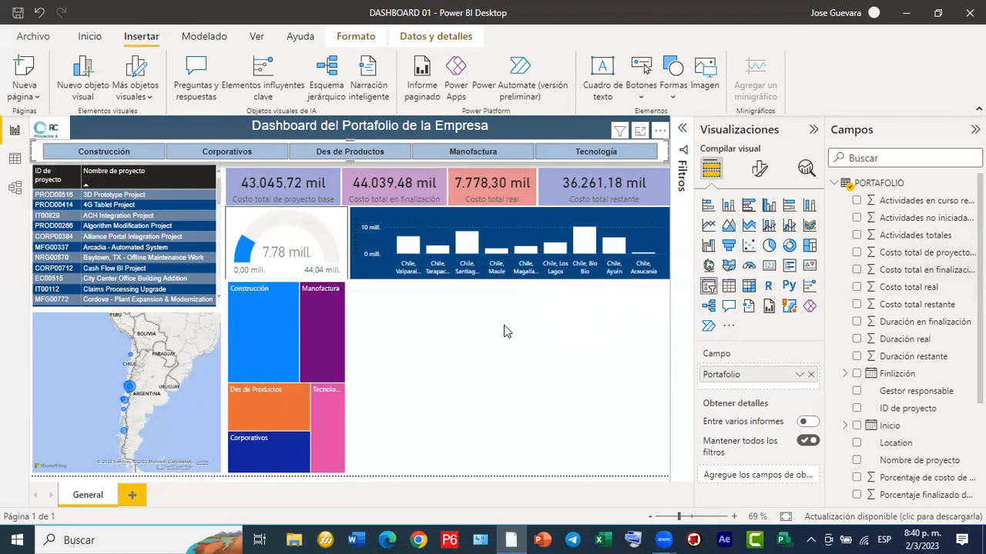
Insert a donut chart, shrink it, and place it beside the treemap directly below the column chart.
click(787, 246)
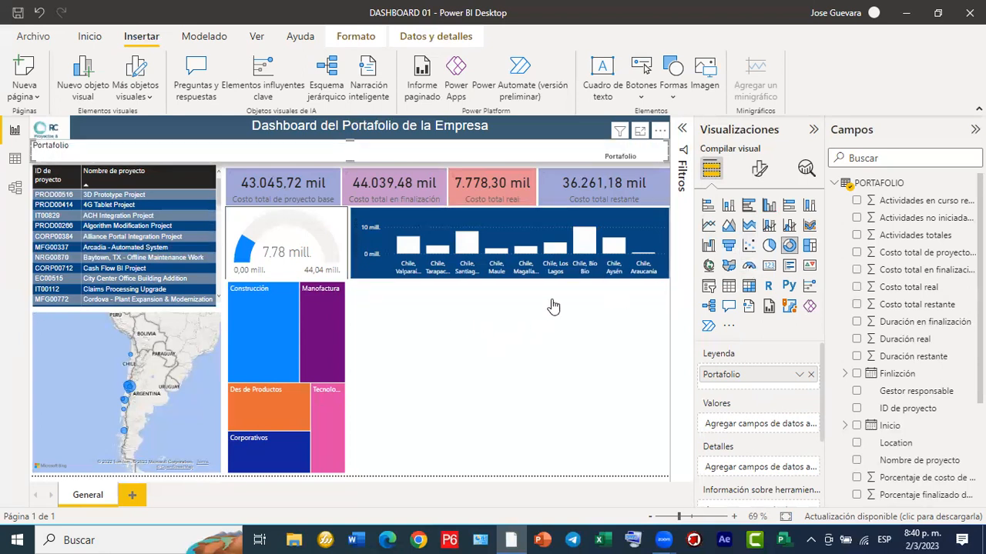
click(445, 346)
click(788, 248)
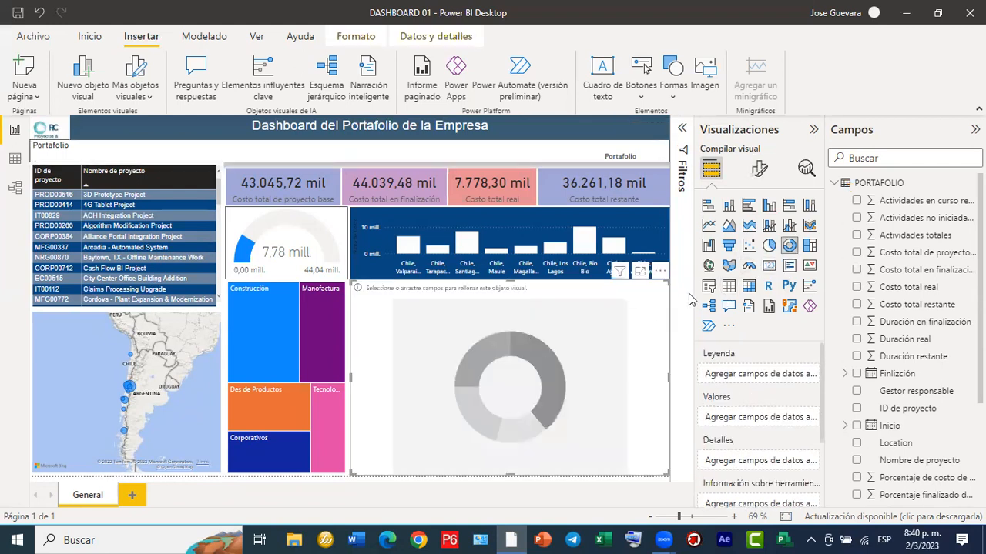
drag(658, 282, 447, 376)
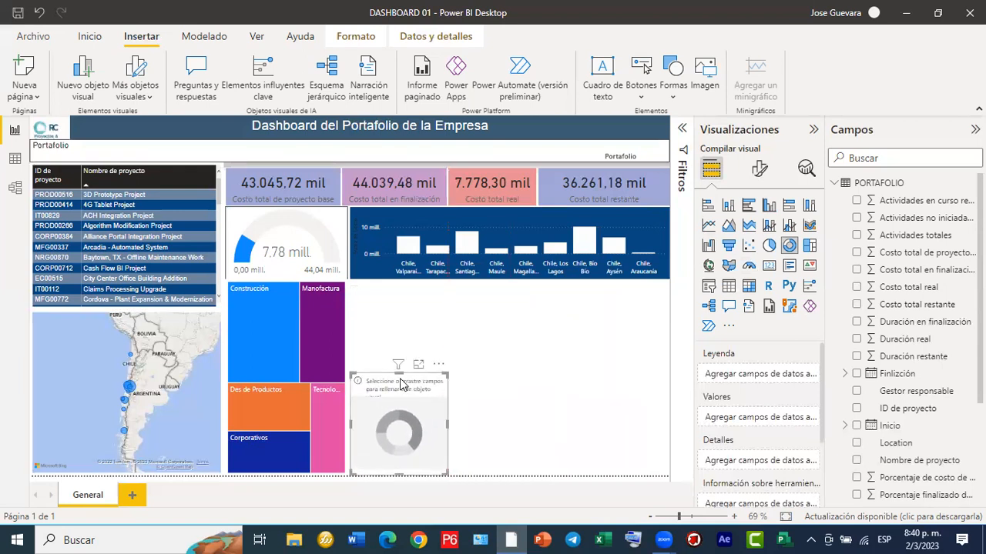
drag(385, 387, 386, 294)
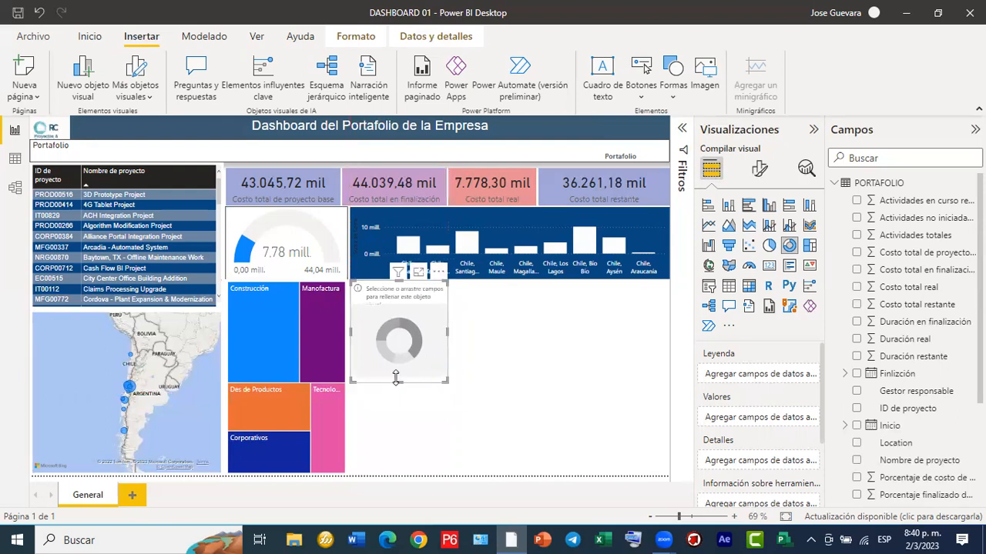
drag(396, 379, 389, 381)
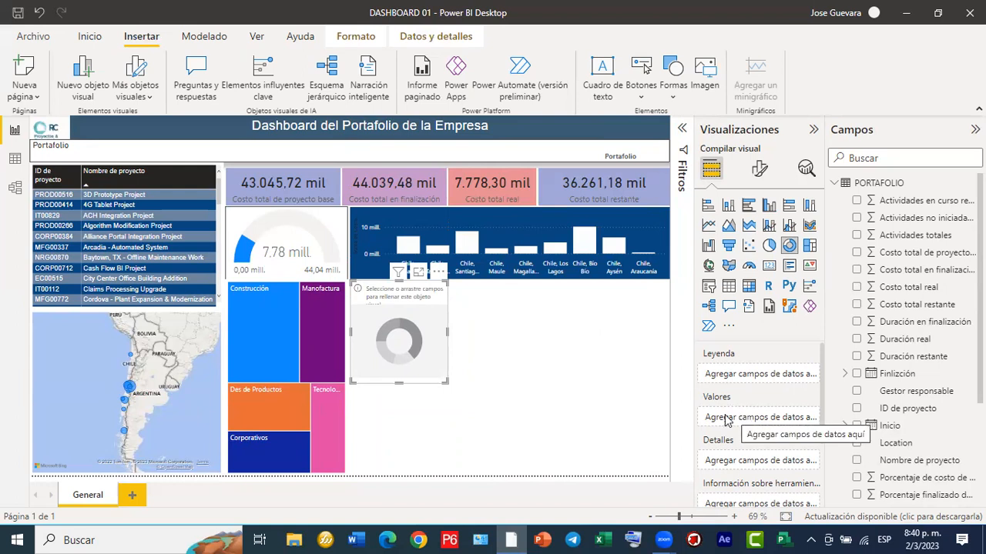
Add the Actividades no iniciadas reales and Actividades en curso fields as the donut chart's values.
click(857, 219)
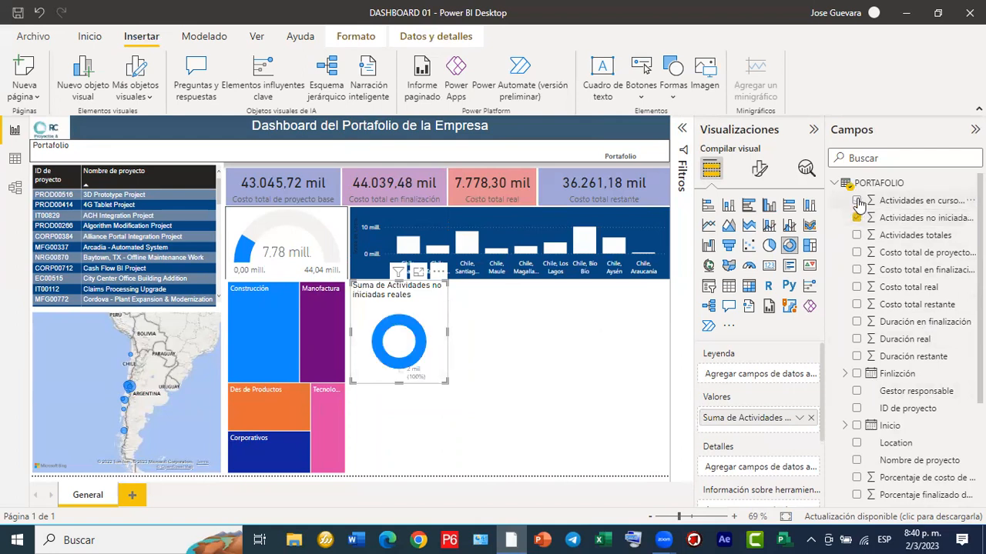
click(857, 201)
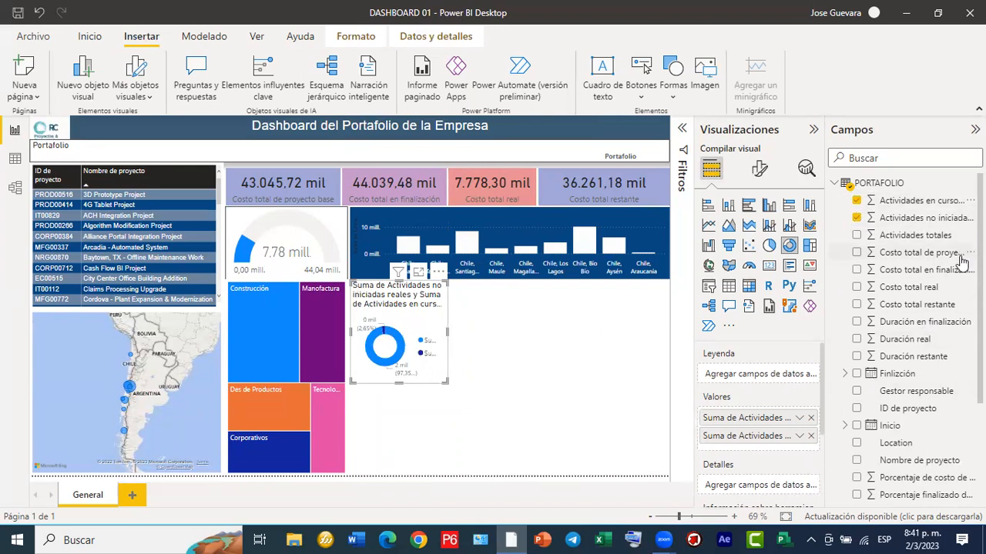
scroll(904, 338, down, 1)
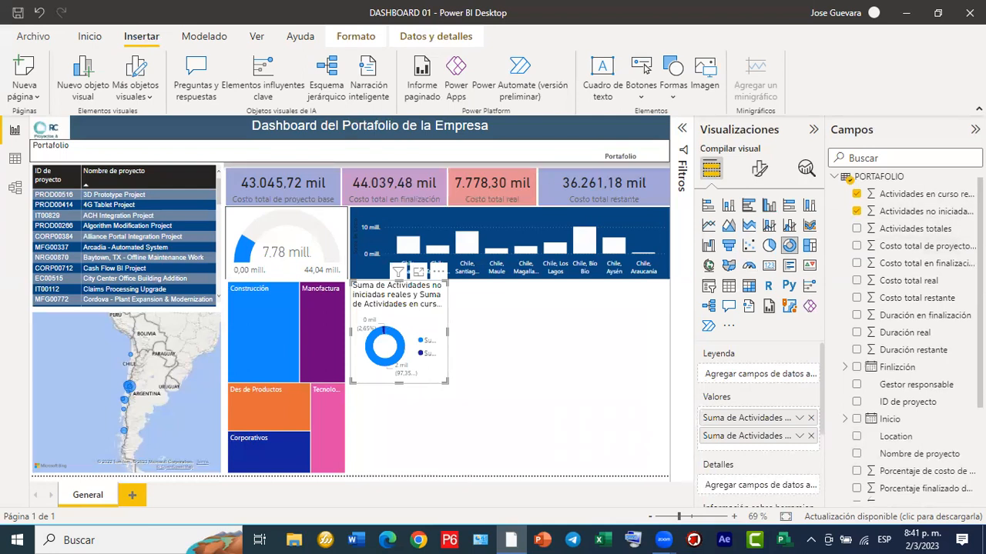
scroll(905, 339, down, 2)
mouse_move(980, 303)
mouse_down()
mouse_move(980, 360)
mouse_move(980, 288)
mouse_up()
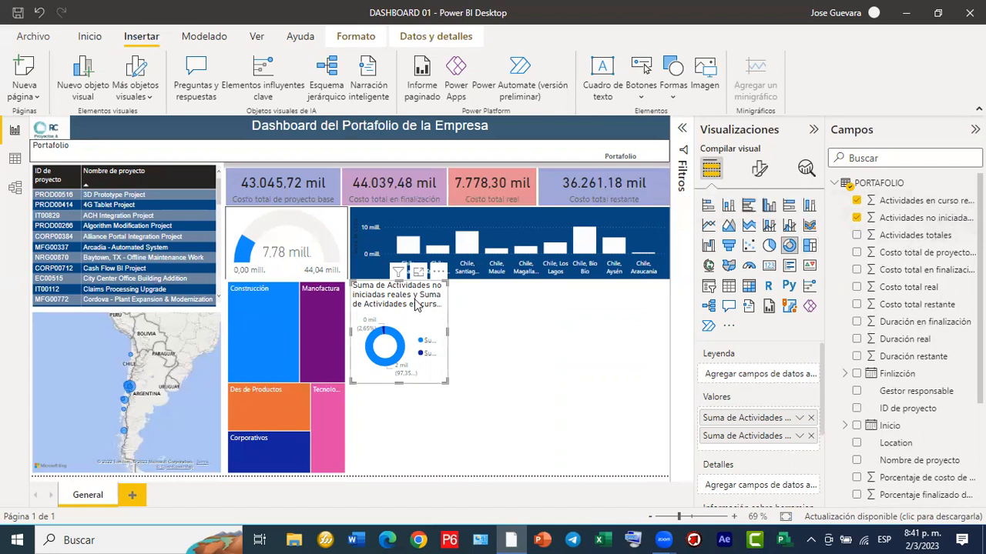
Turn off the donut chart's title and widen the chart beneath the column chart.
click(755, 172)
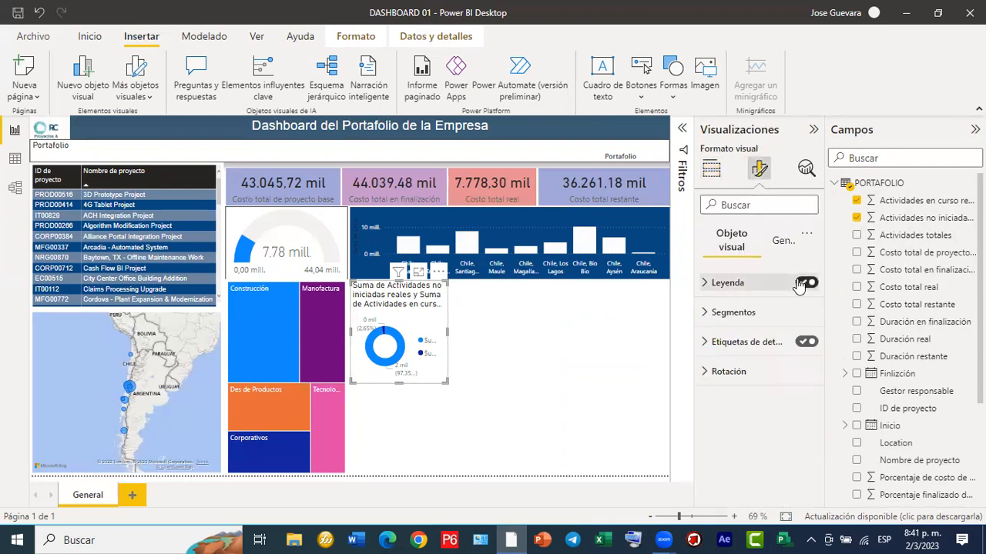
click(774, 243)
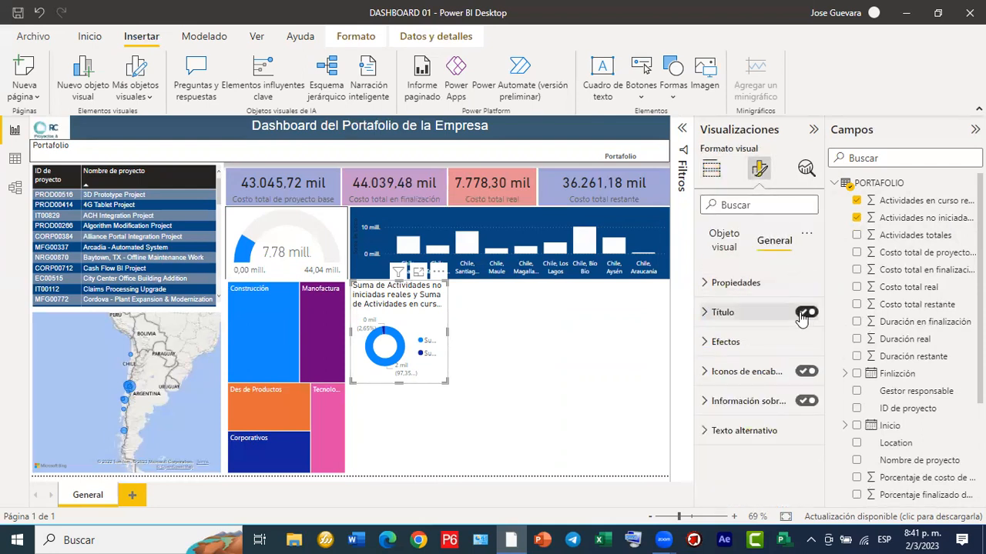
click(803, 314)
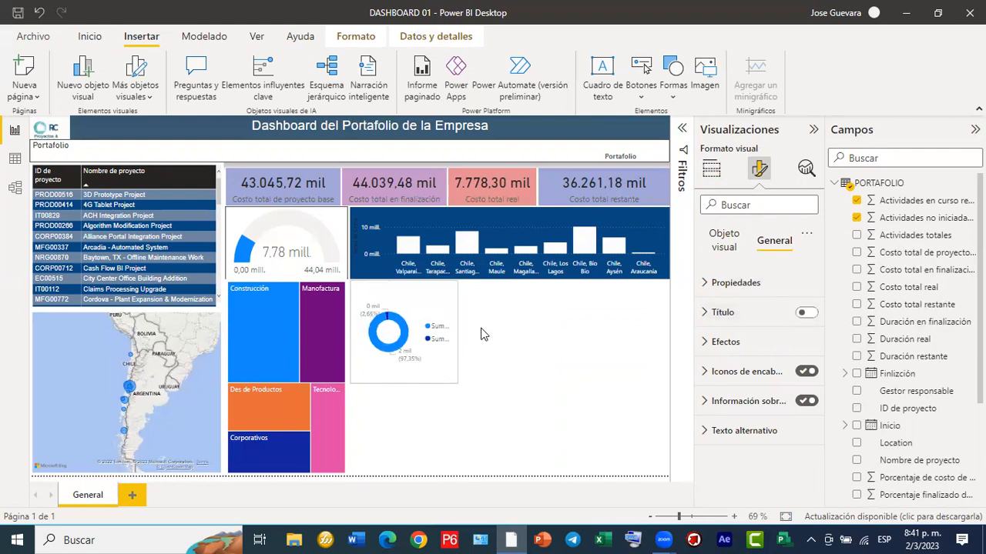
drag(626, 330, 473, 331)
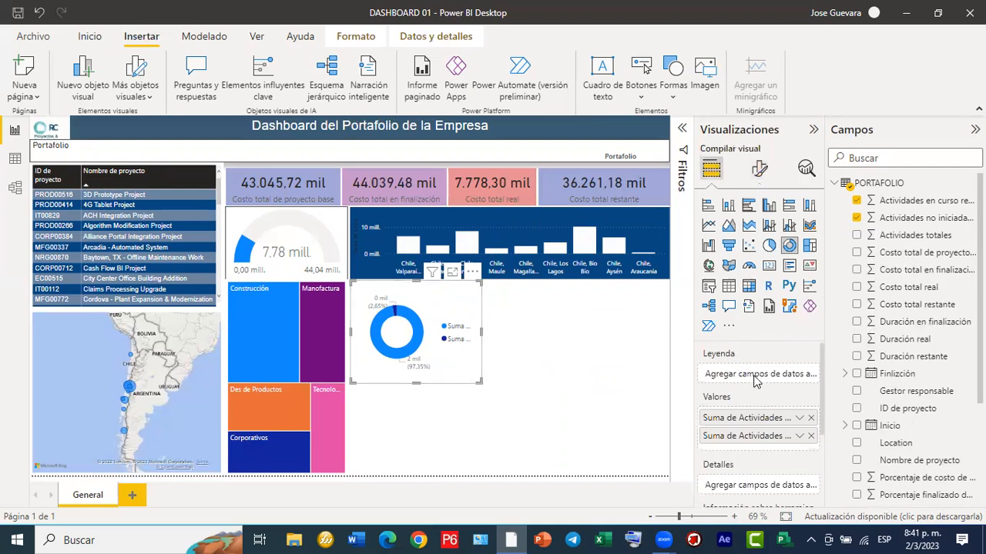
Remove the "Suma de" prefix from the display names of the donut chart's two values.
double_click(740, 415)
click(753, 417)
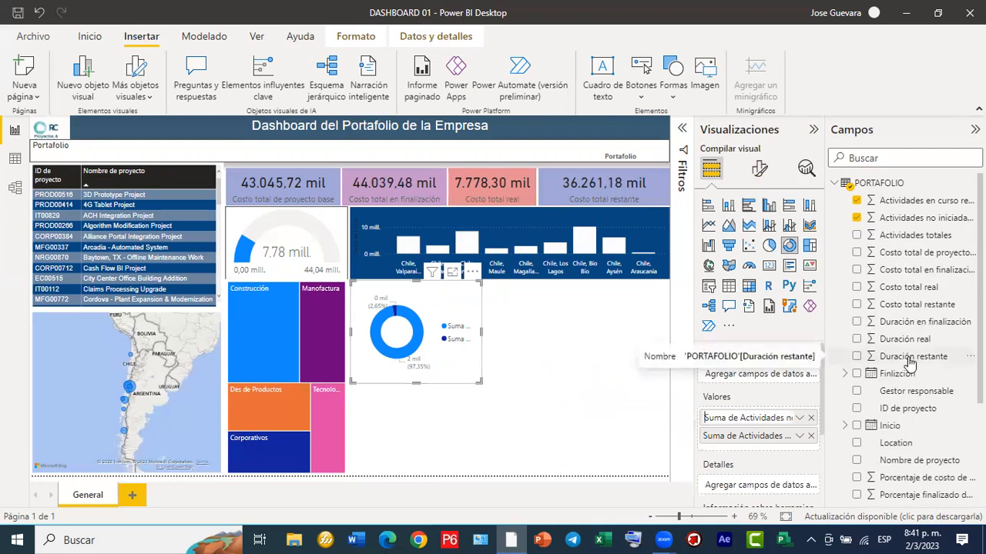
key(BackSpace)
key(BackSpace)
key(BackSpace)
key(BackSpace)
key(BackSpace)
key(BackSpace)
key(BackSpace)
key(BackSpace)
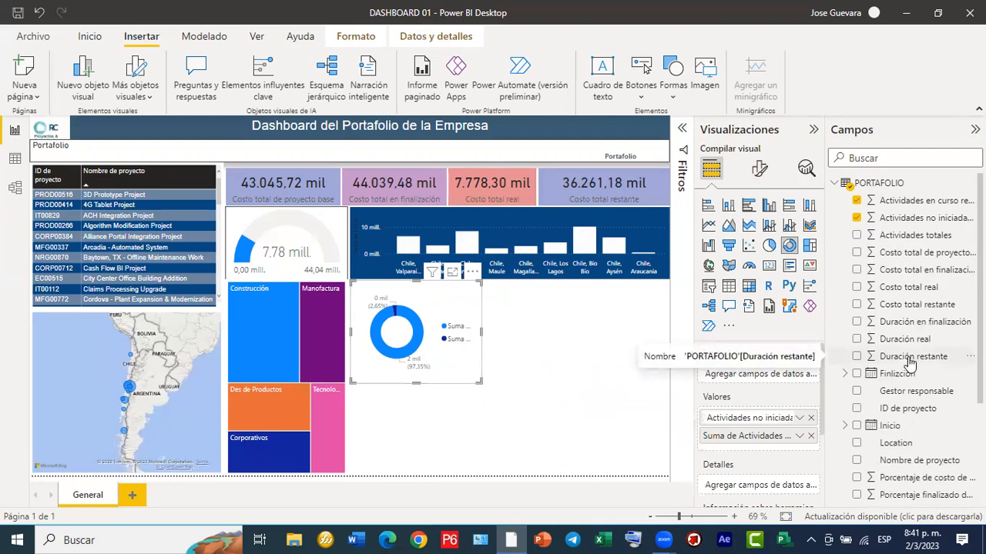
key(Return)
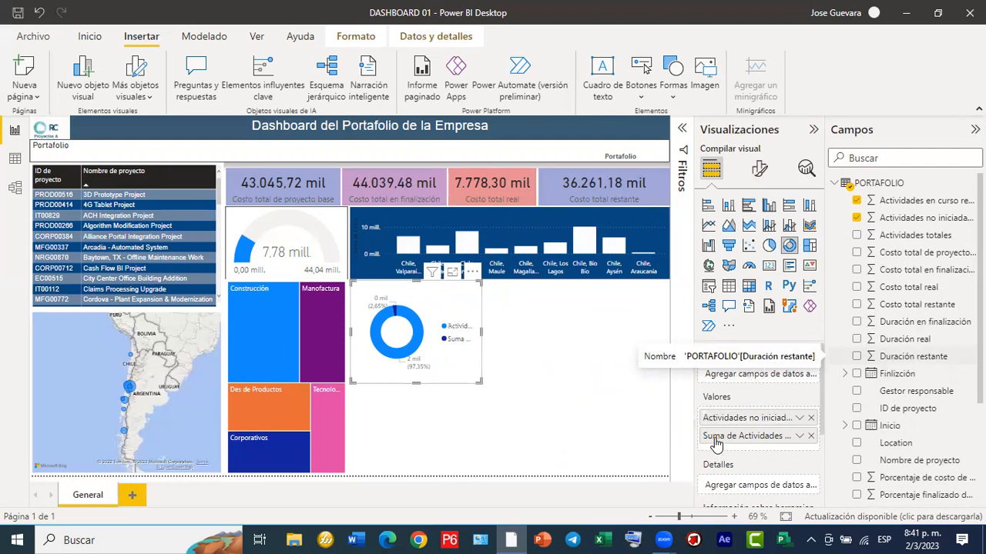
double_click(716, 436)
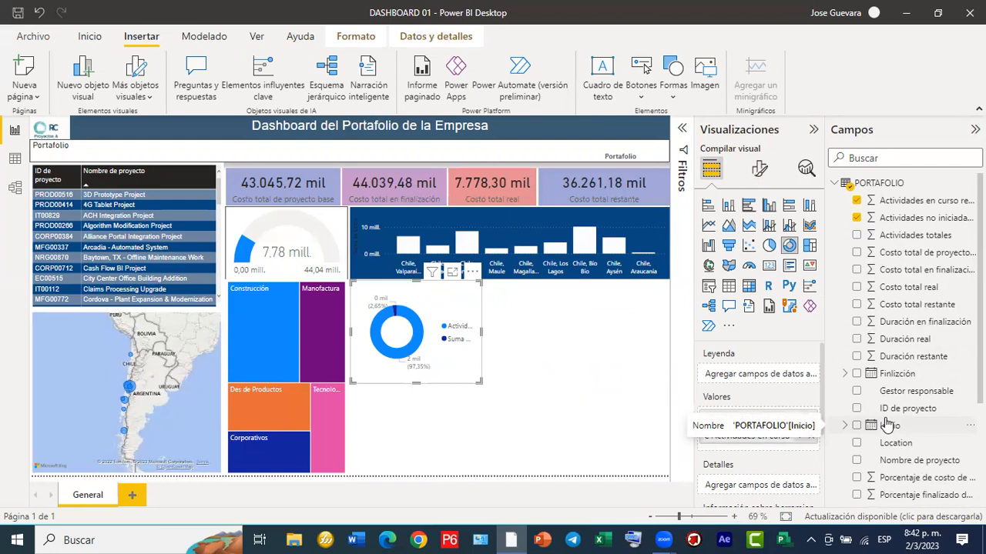
key(Return)
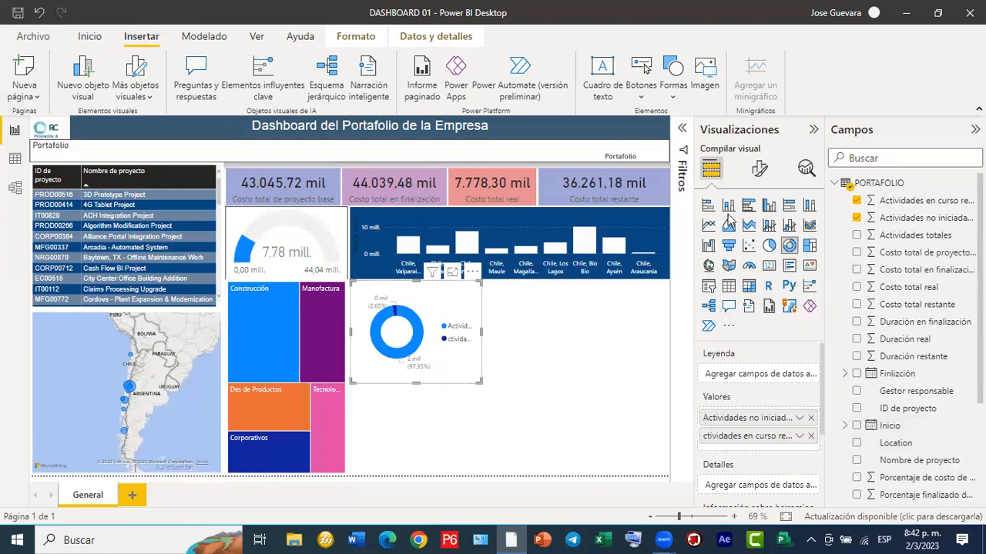
Set the donut chart's legend position to Abajo, en el centro.
click(758, 171)
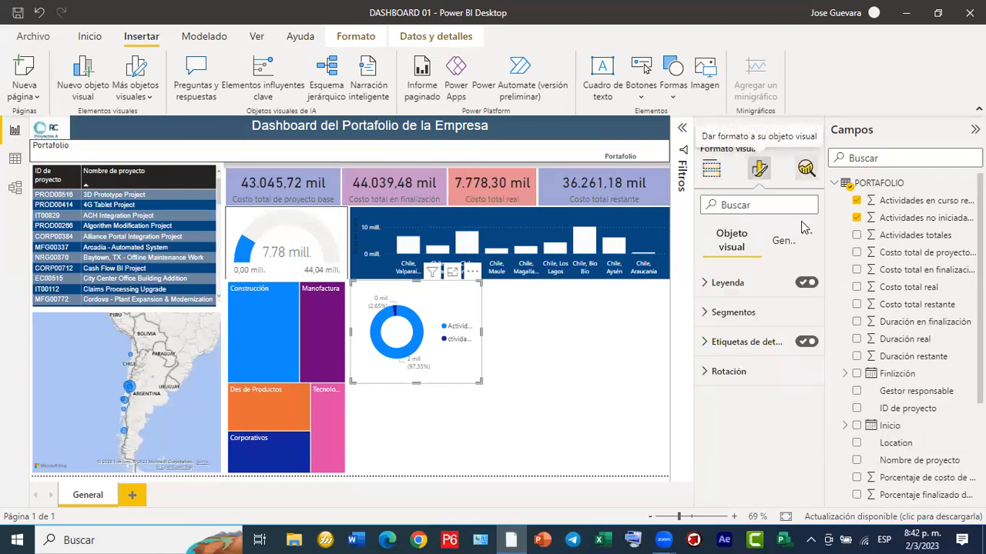
click(720, 283)
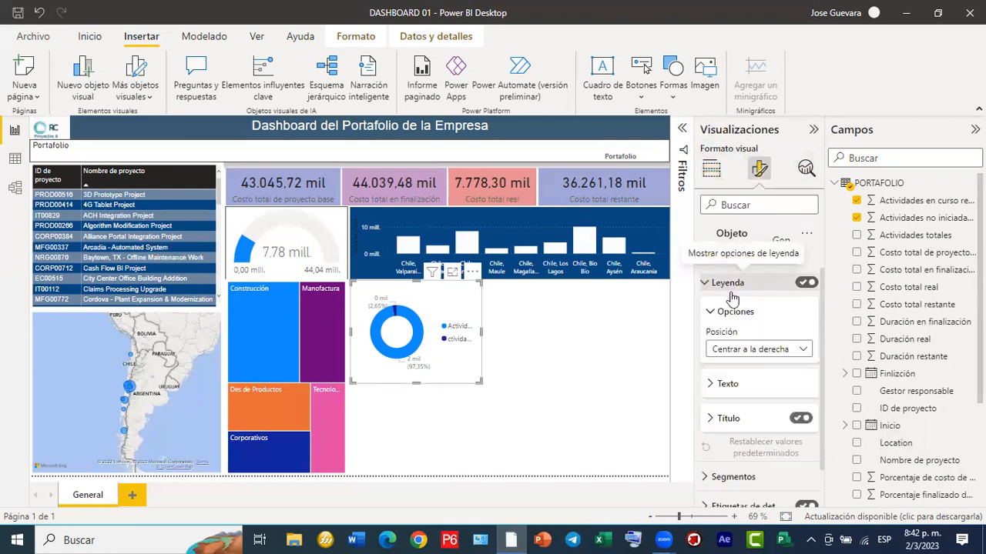
click(803, 353)
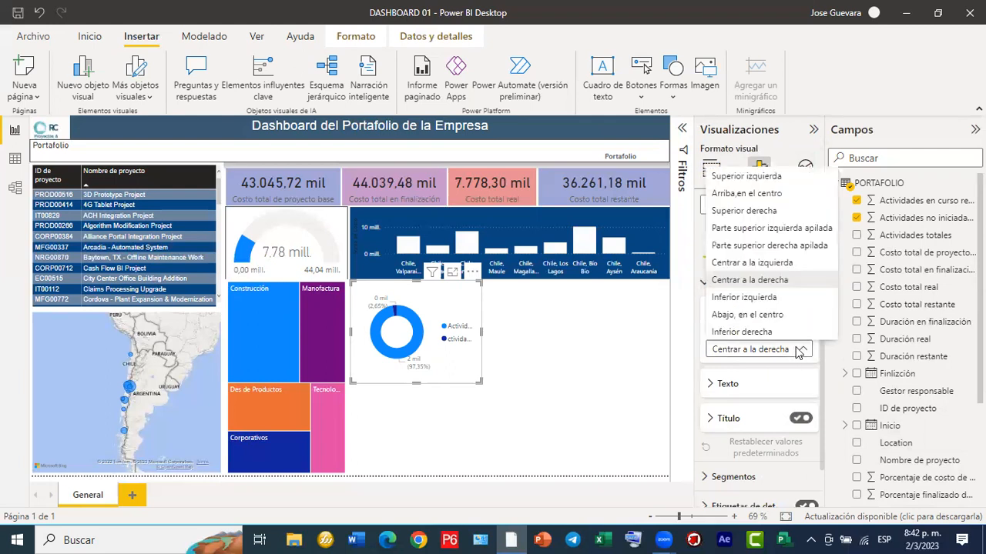
click(752, 316)
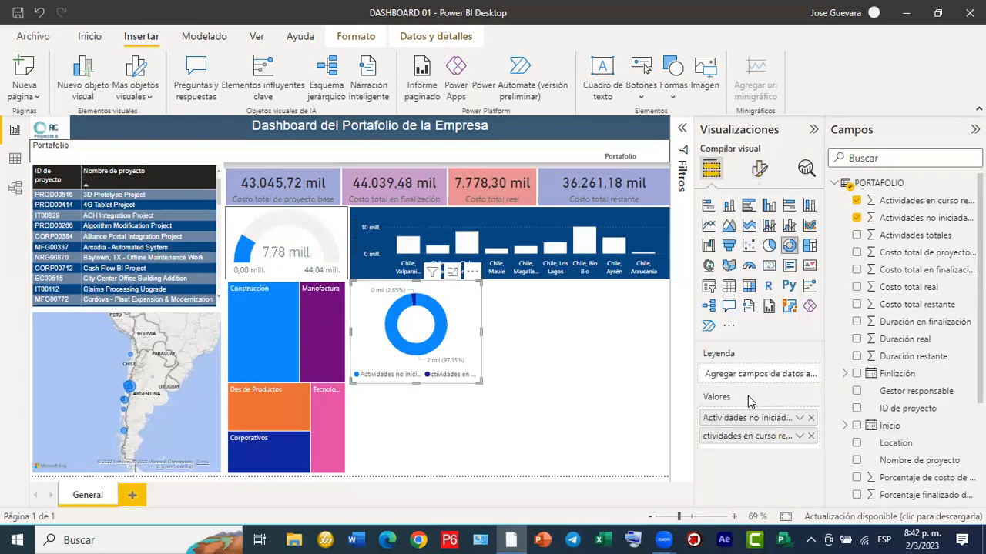
Rename the donut chart's second value to Actividades en curso and fine-tune the chart's width.
double_click(709, 438)
click(708, 436)
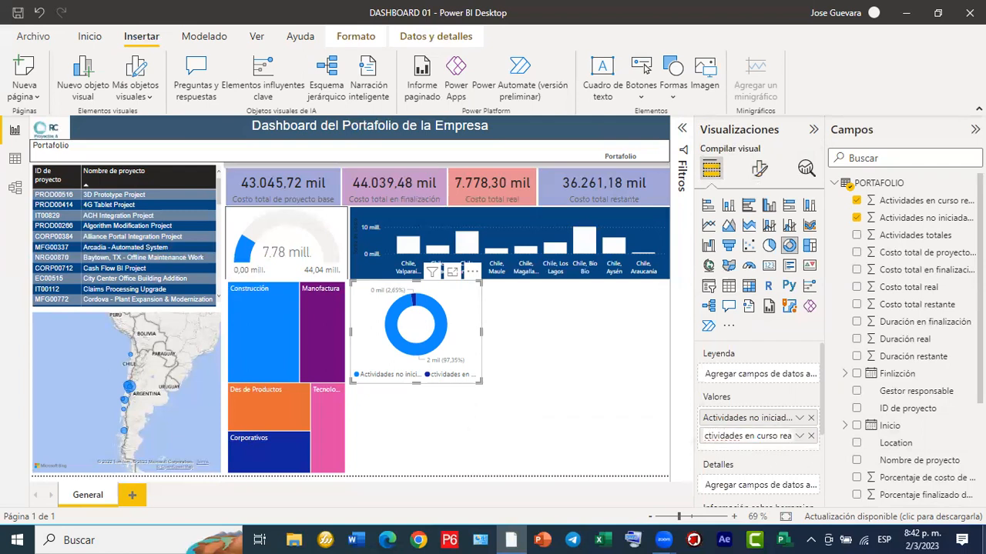
text(A)
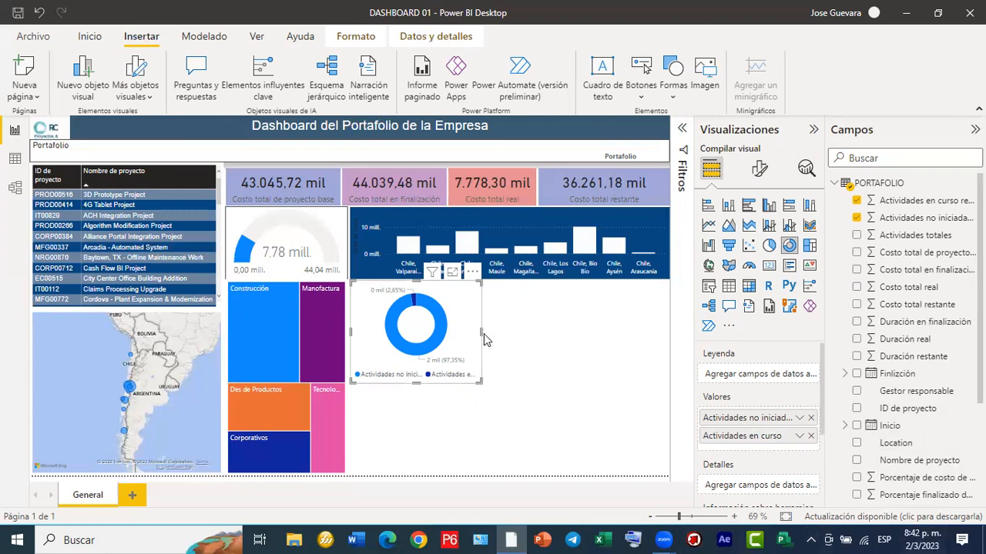
drag(481, 331, 540, 353)
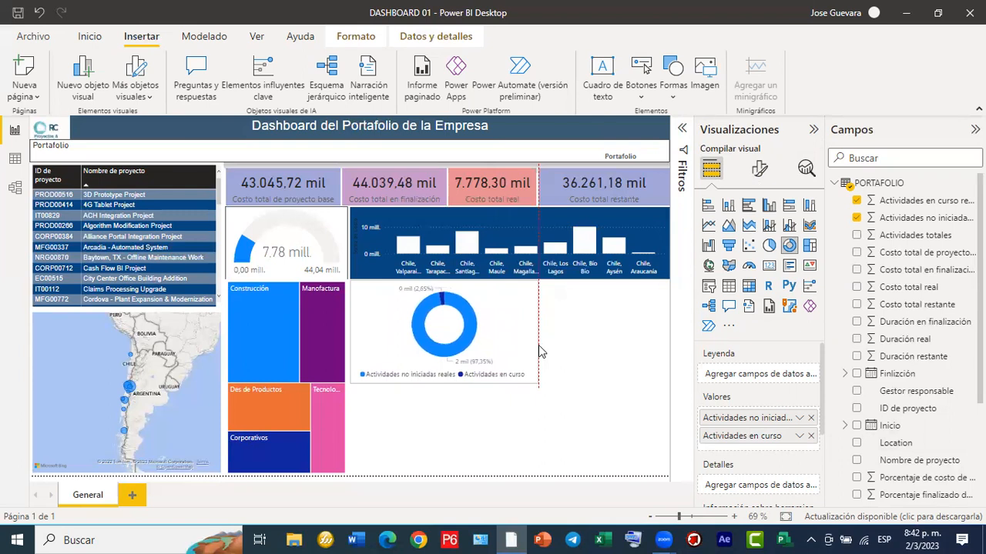
drag(518, 349, 478, 343)
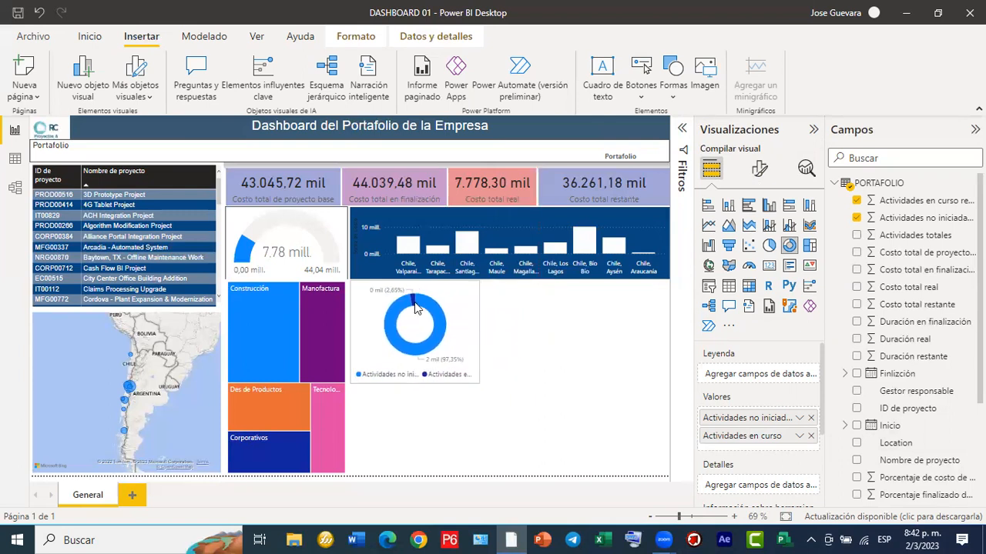
Examine the activity count and percentage of each slice in the donut chart.
mouse_move(429, 315)
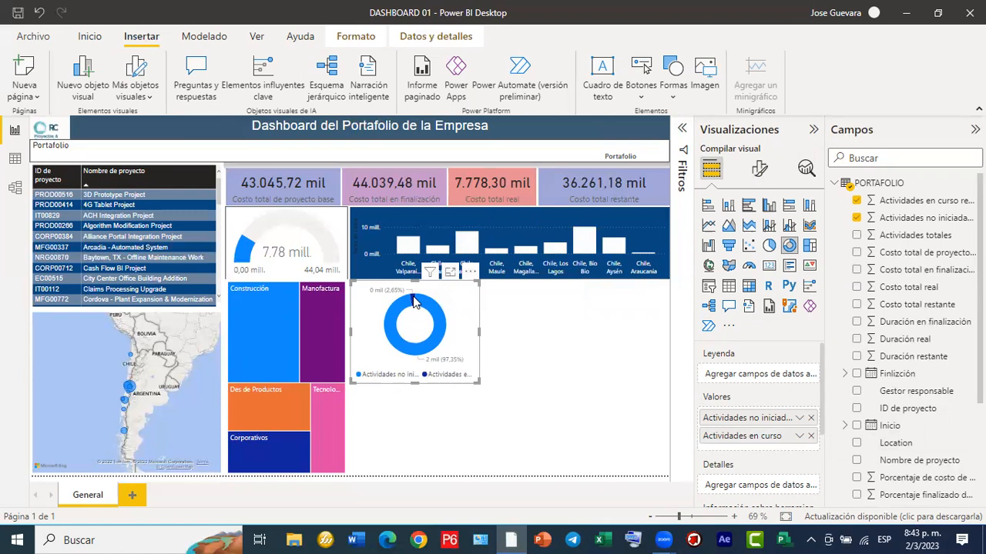
mouse_move(412, 300)
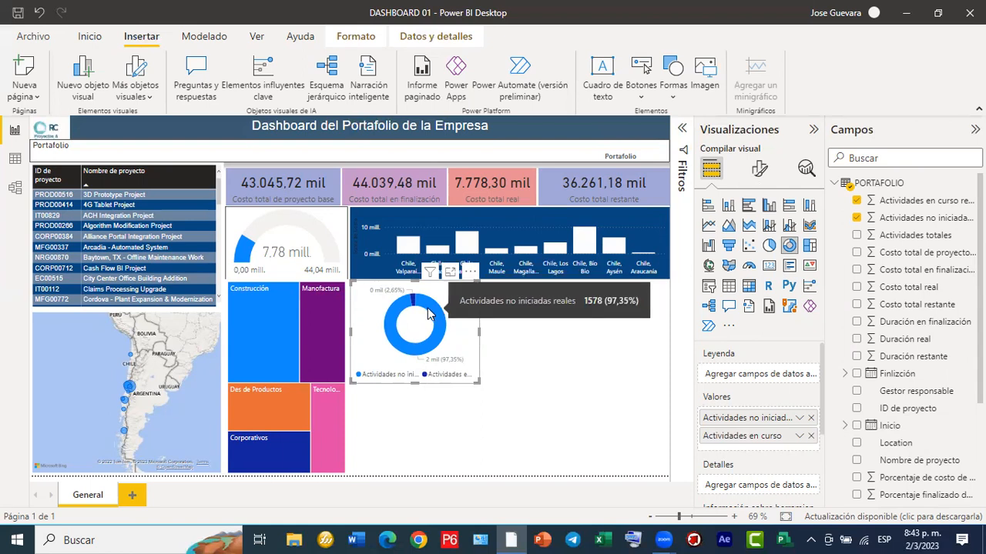
click(574, 393)
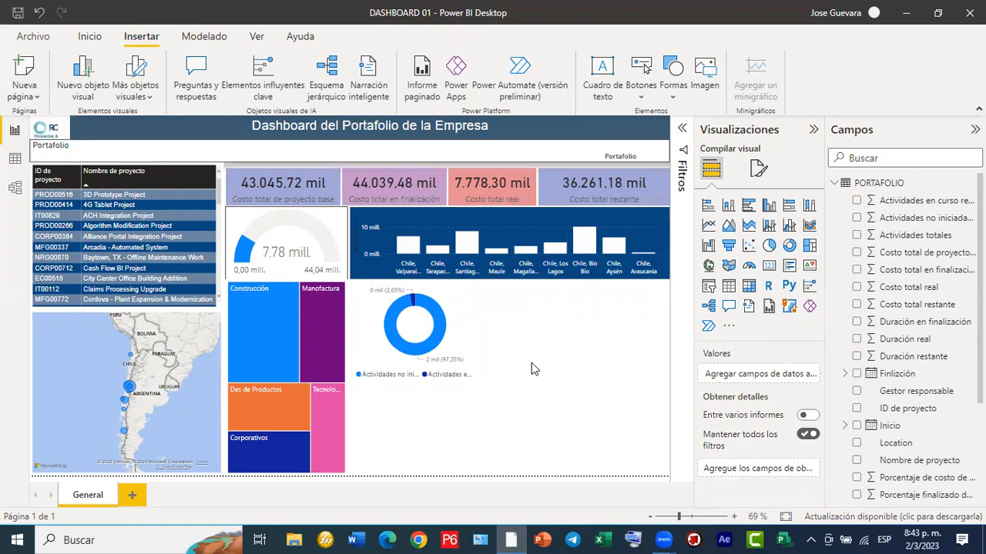
Check how the visuals respond to selecting the Baytown, TX - Offline Maintenance Work project, and clear the selection.
click(95, 156)
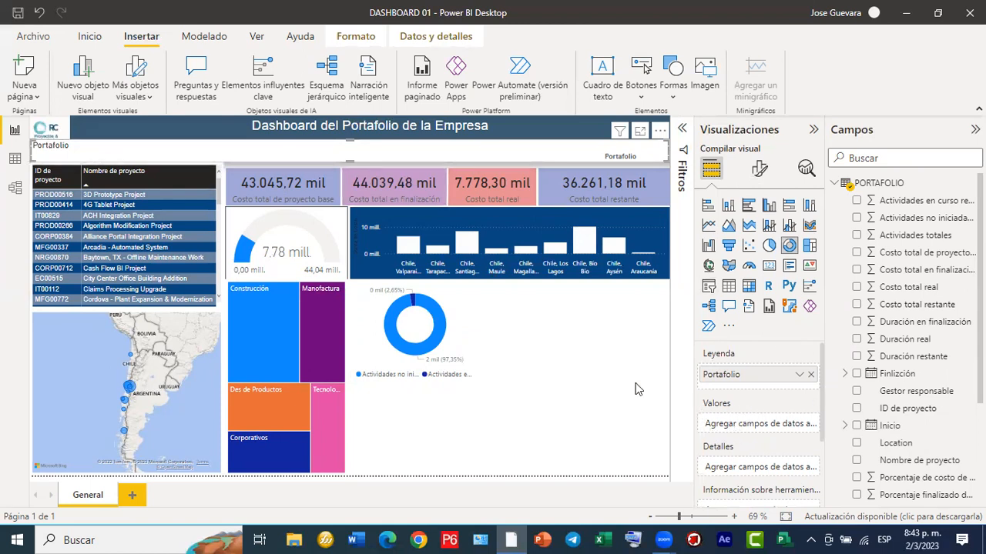
click(584, 348)
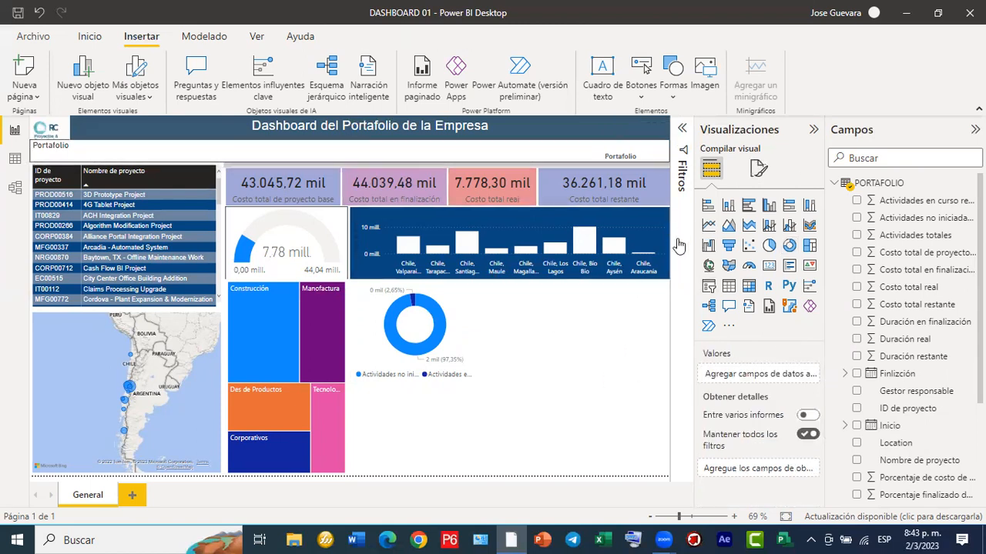
click(164, 266)
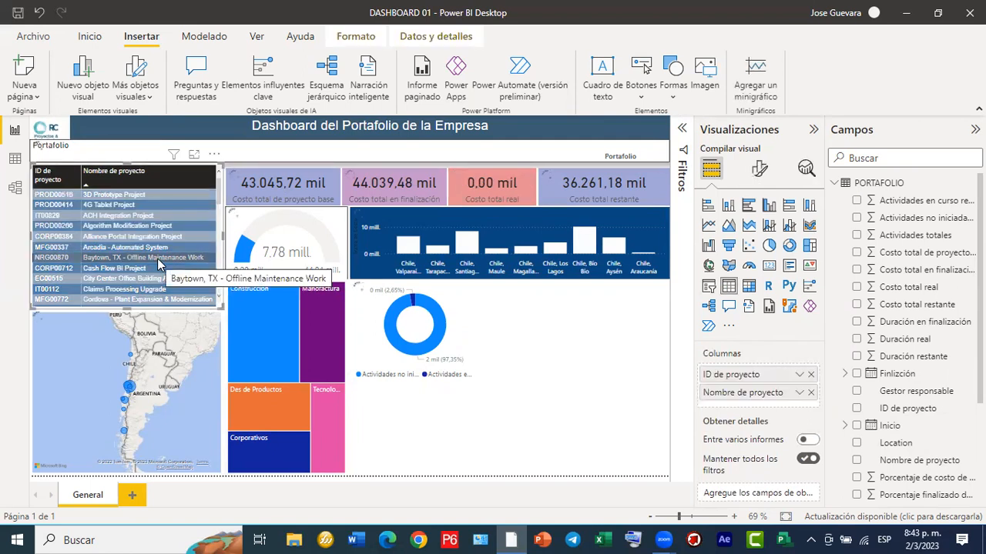
click(158, 264)
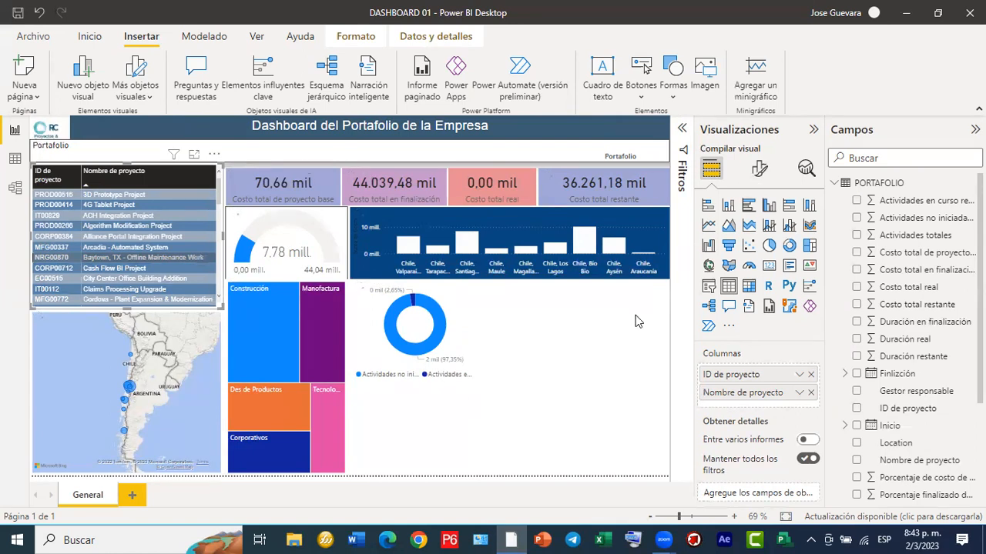
click(617, 355)
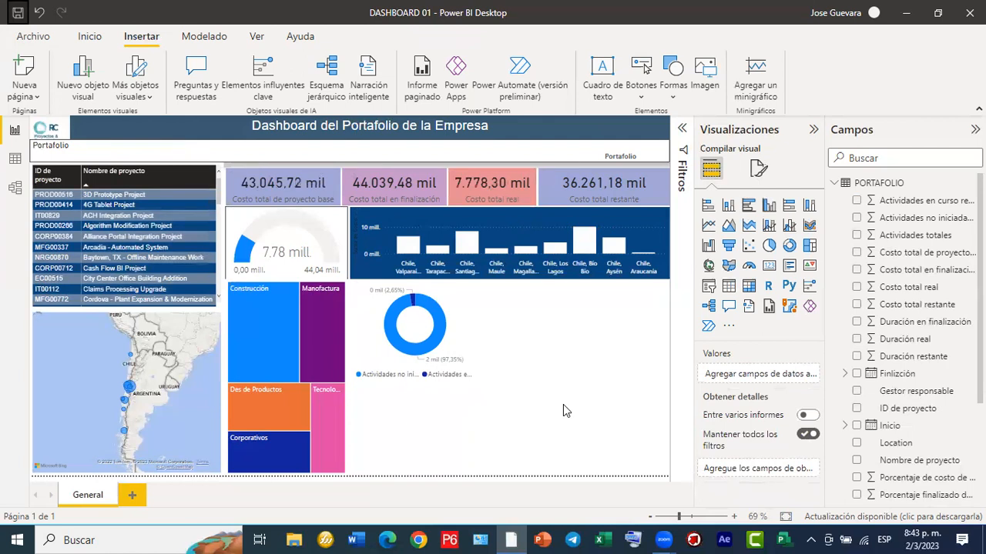
Convert the Portafolio visual below the dashboard title back into a slicer.
click(394, 158)
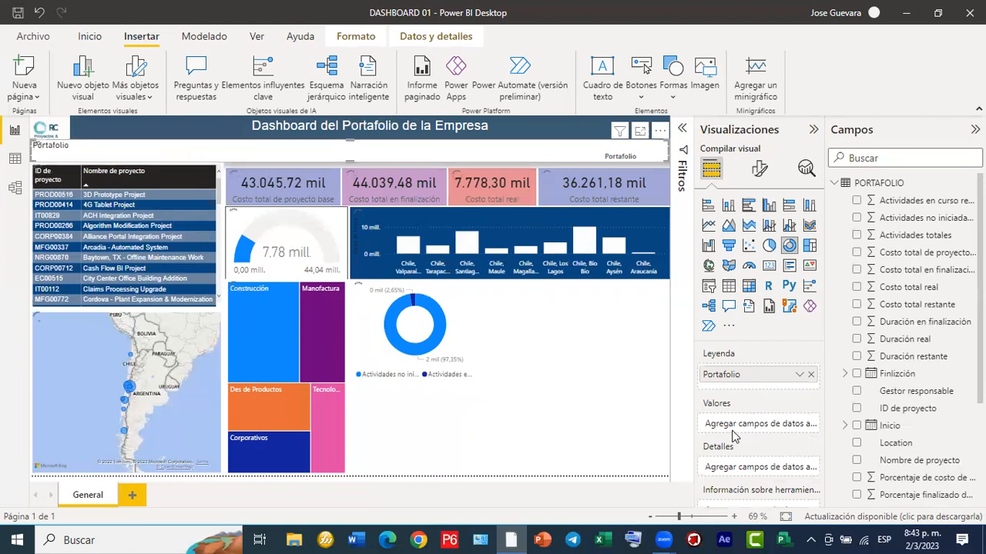
scroll(787, 459, down, 1)
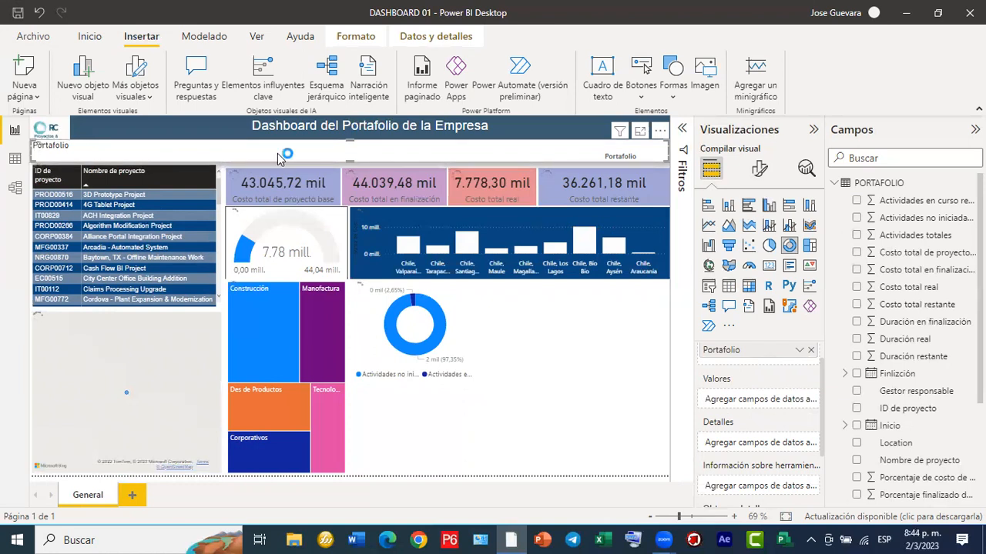
click(709, 289)
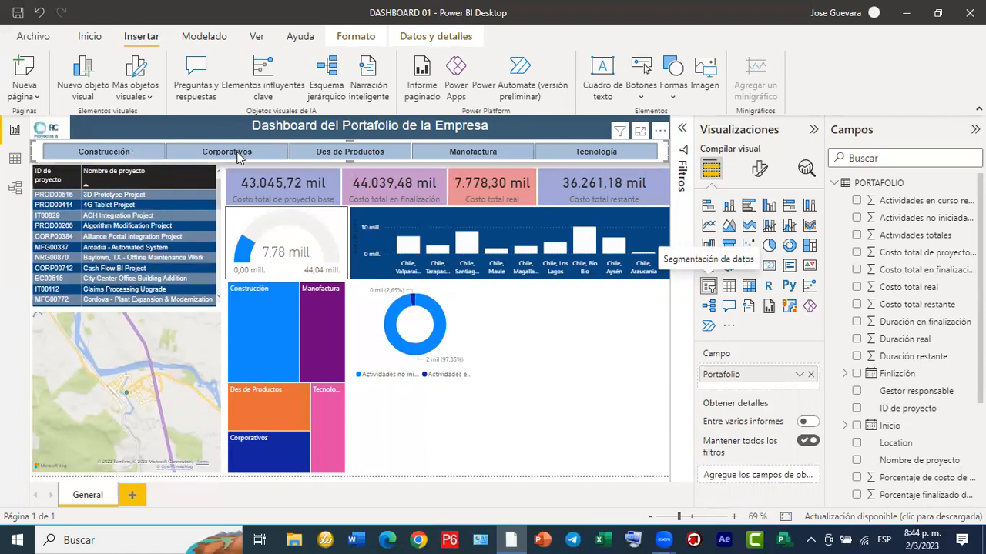
Check how the visuals respond to the Des de Productos and Construcción portfolio filters.
click(490, 311)
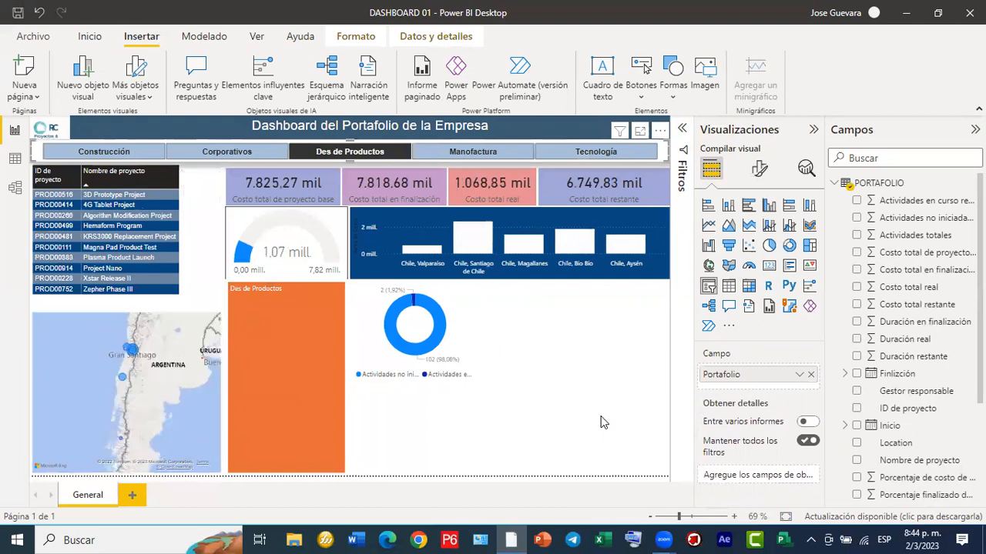
click(496, 154)
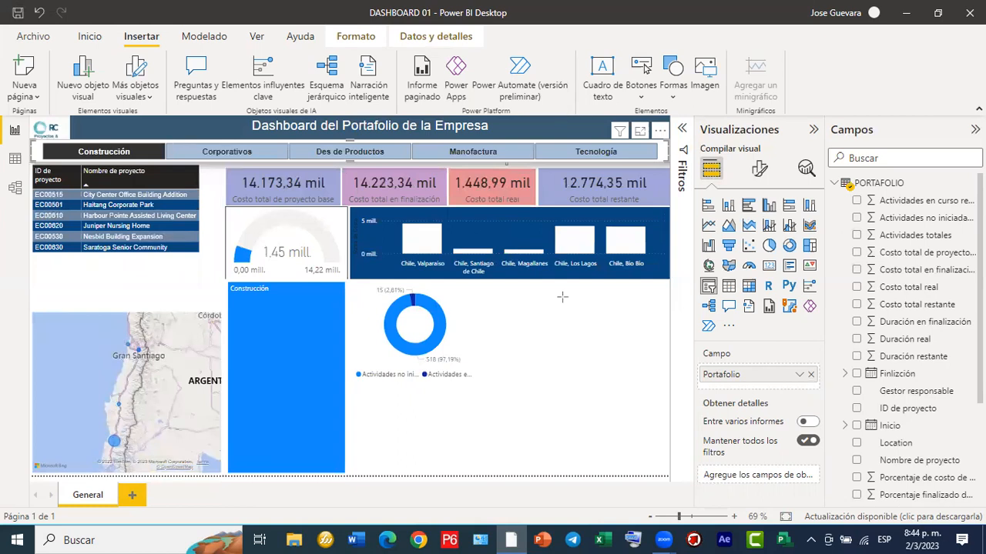
mouse_move(545, 323)
mouse_down()
mouse_move(625, 313)
mouse_move(824, 237)
mouse_move(893, 196)
mouse_up()
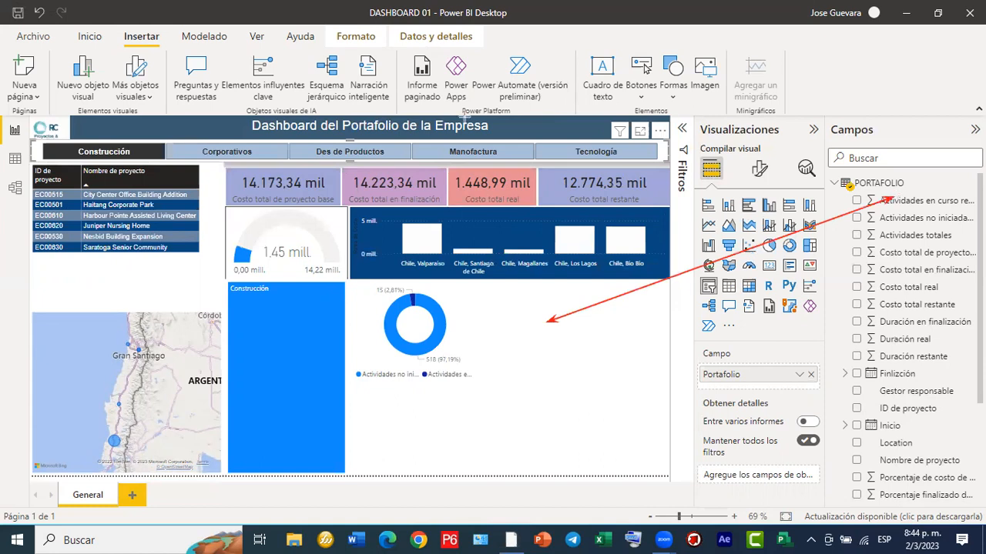
mouse_move(855, 94)
mouse_down()
mouse_move(952, 188)
mouse_move(964, 321)
mouse_up()
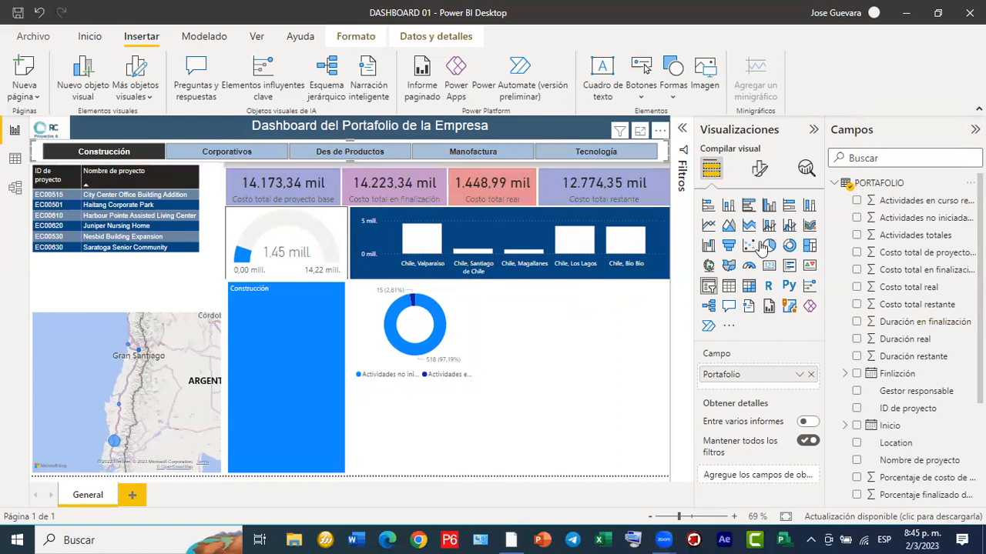
Set the activities donut chart's background to the lightest orange tint of the theme colors.
click(474, 327)
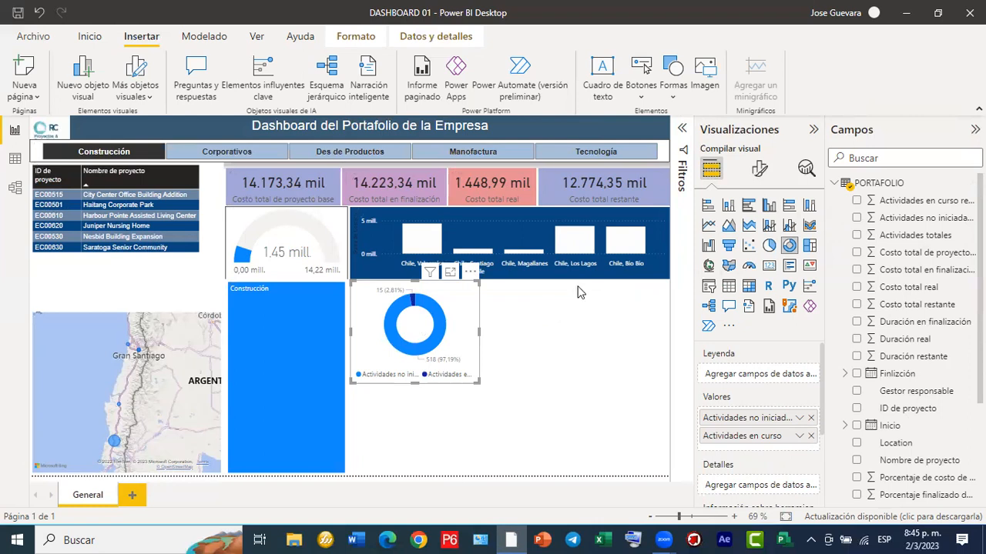
click(760, 170)
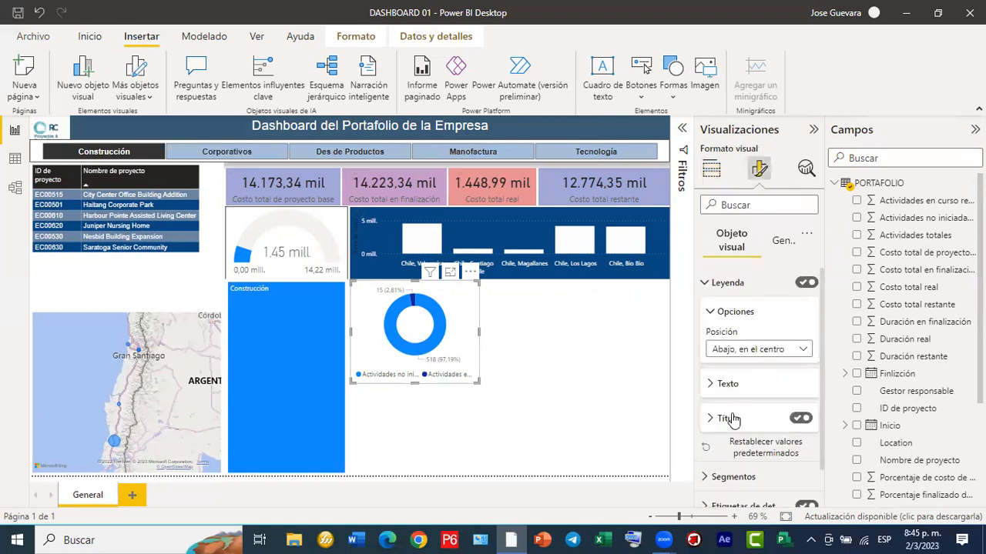
click(784, 243)
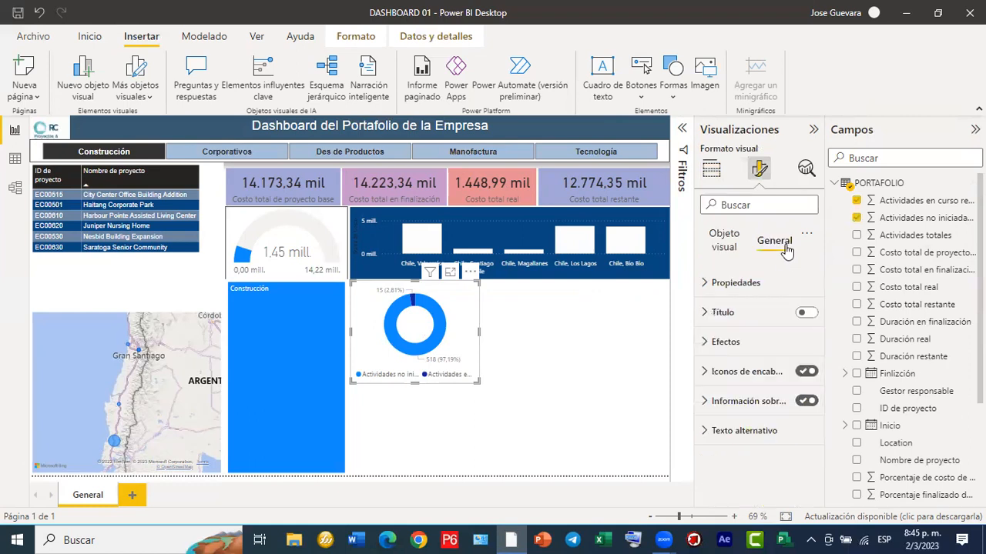
click(708, 344)
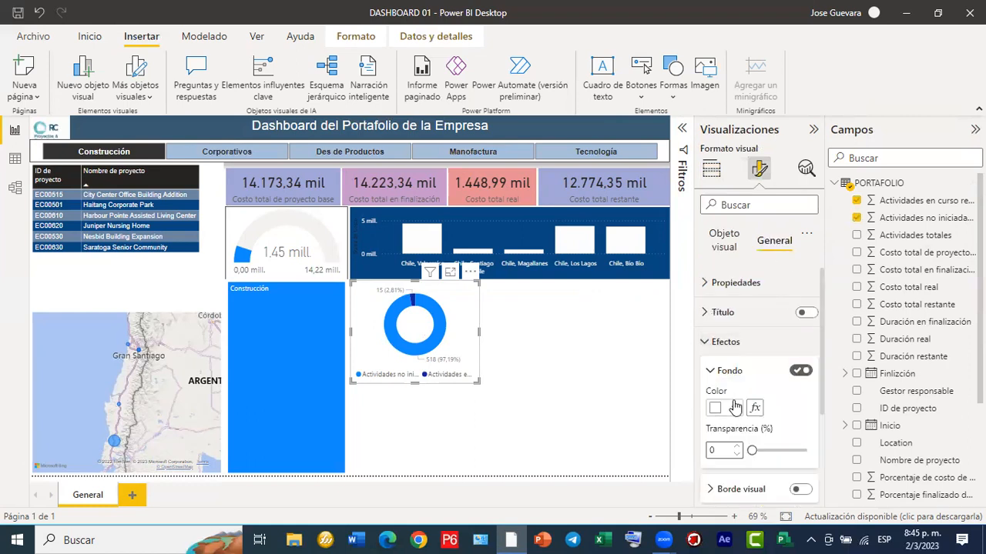
click(735, 408)
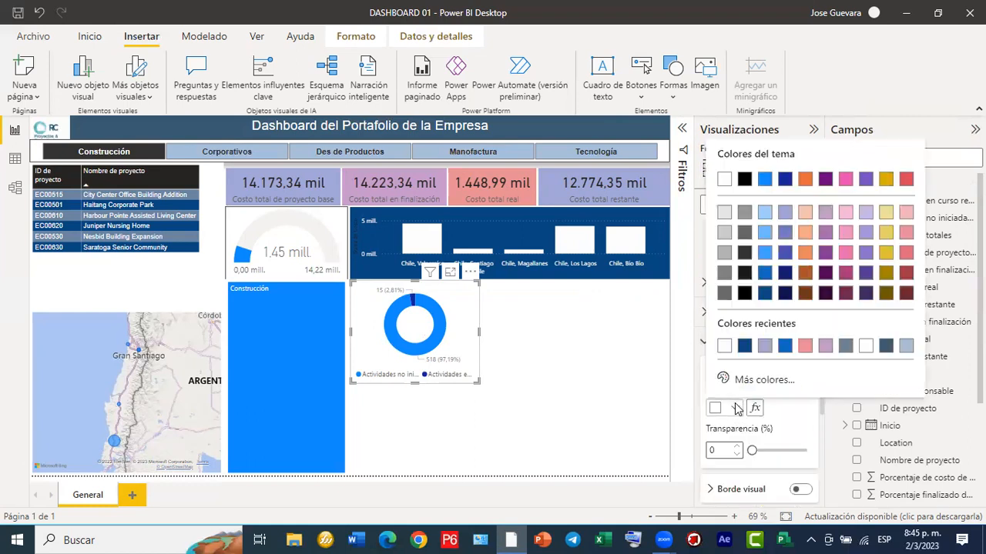
click(803, 214)
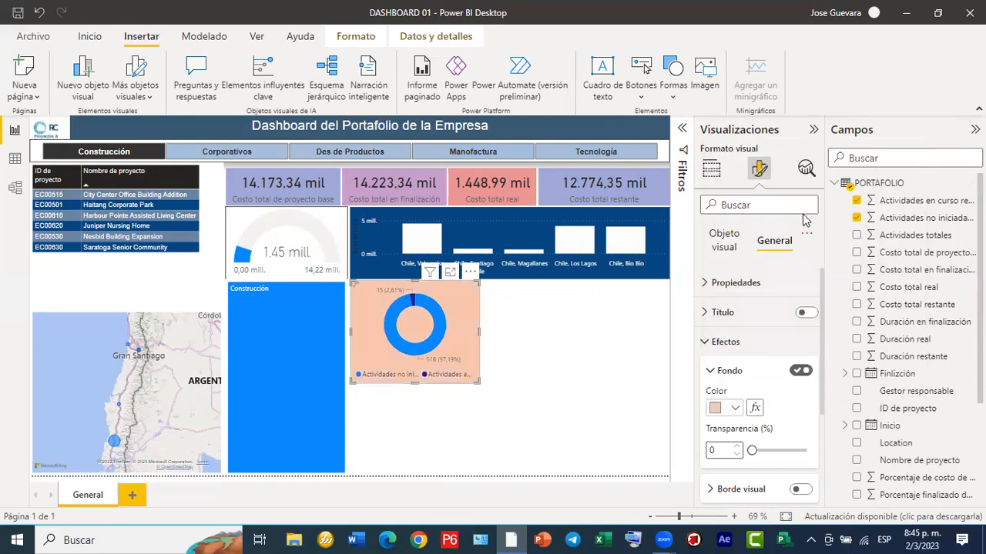
click(523, 372)
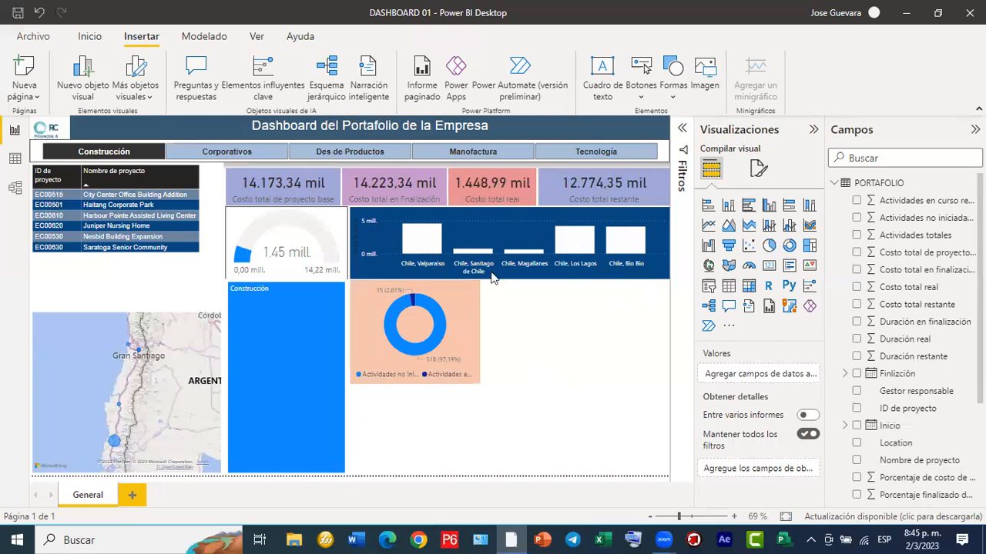
Clear the Construcción selection from the portfolio slicer so all portfolios are included.
click(126, 153)
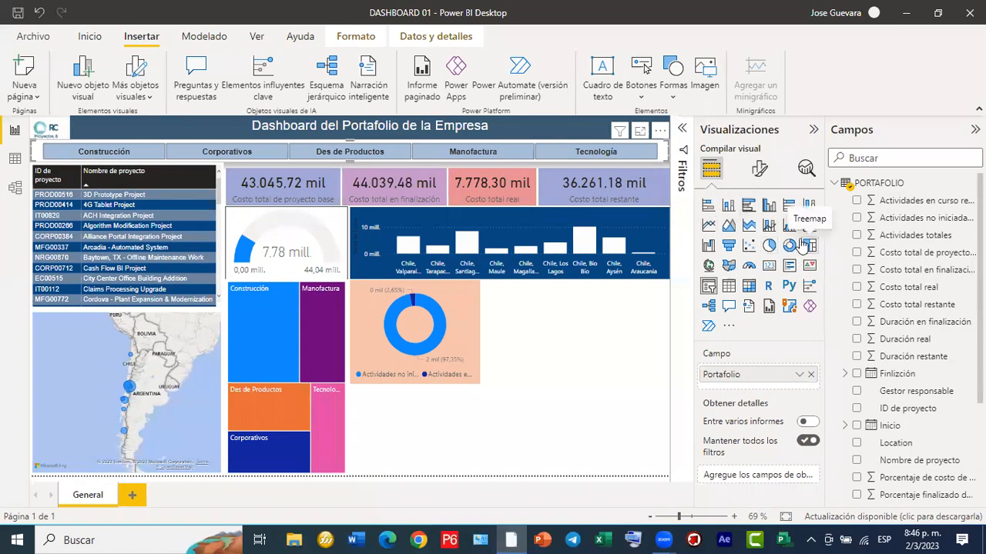
click(602, 325)
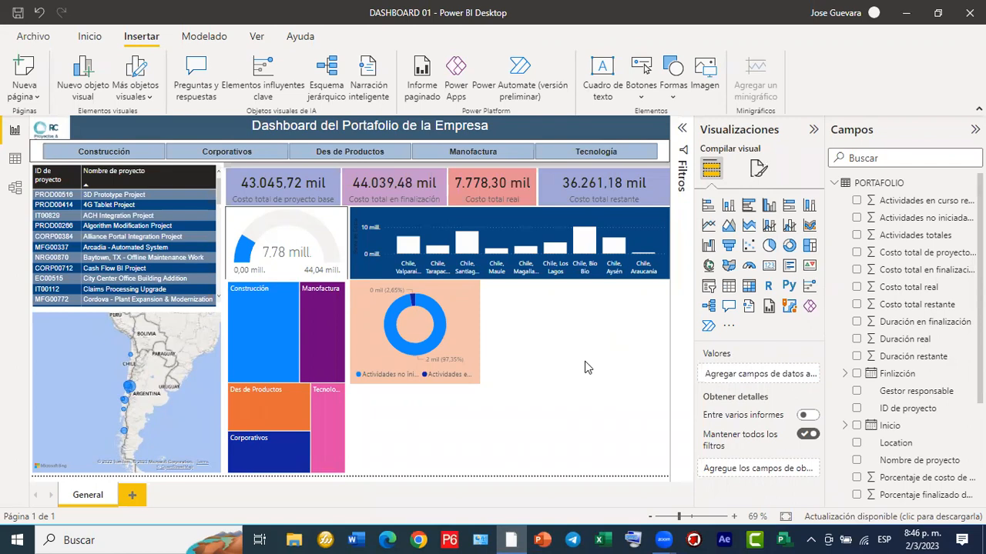
Save a copy of the report as a Power BI file named "DASHBOARD 01 parte I" in the rc folder.
click(38, 37)
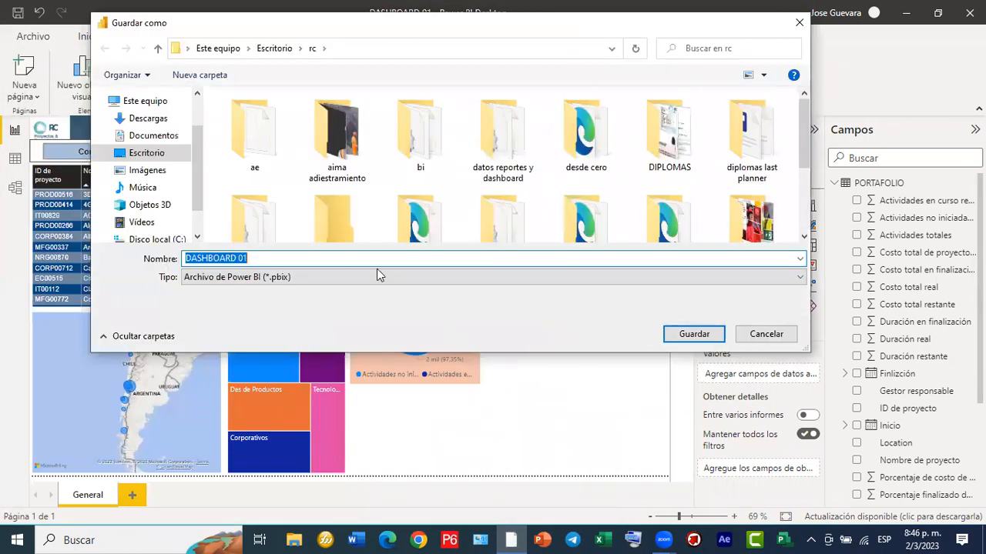
click(356, 259)
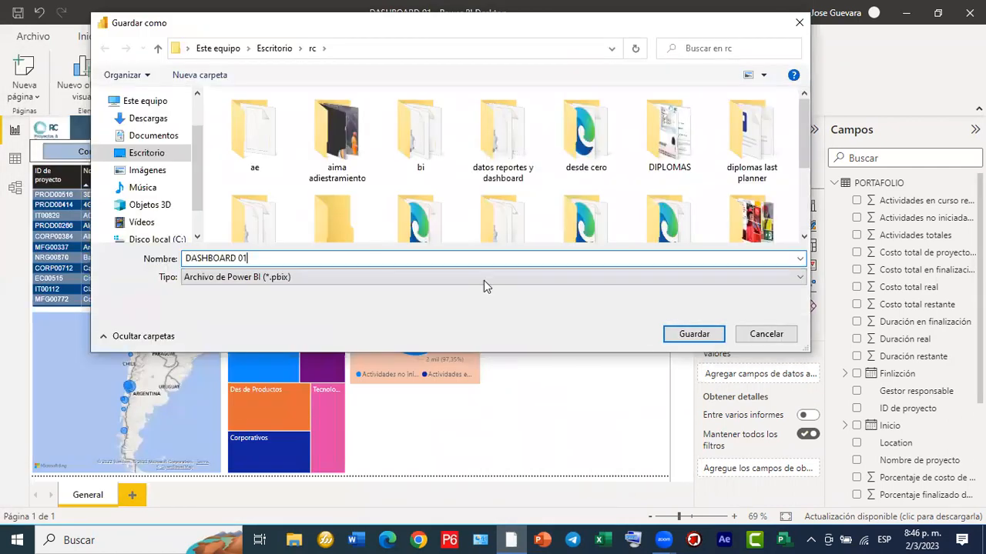
text(parte)
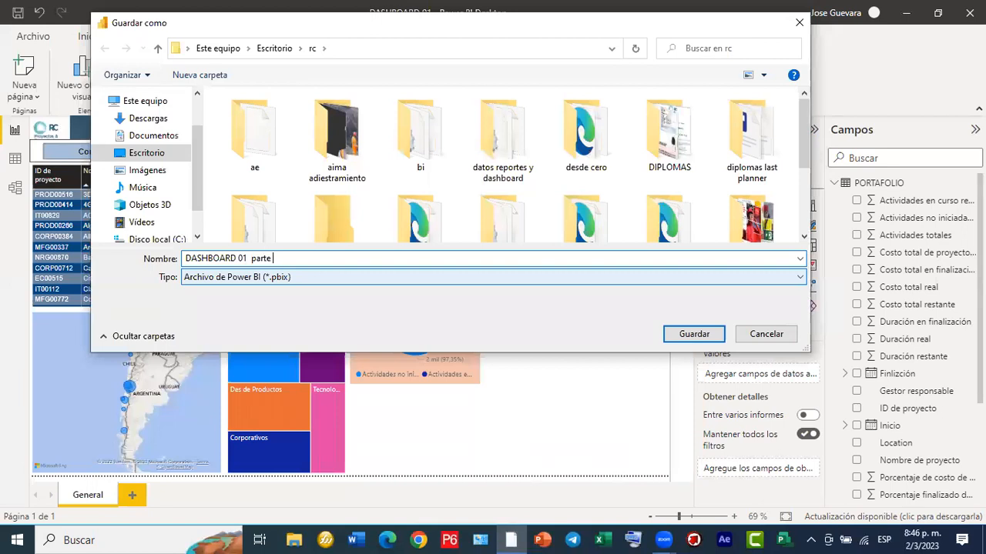
text( I)
click(679, 336)
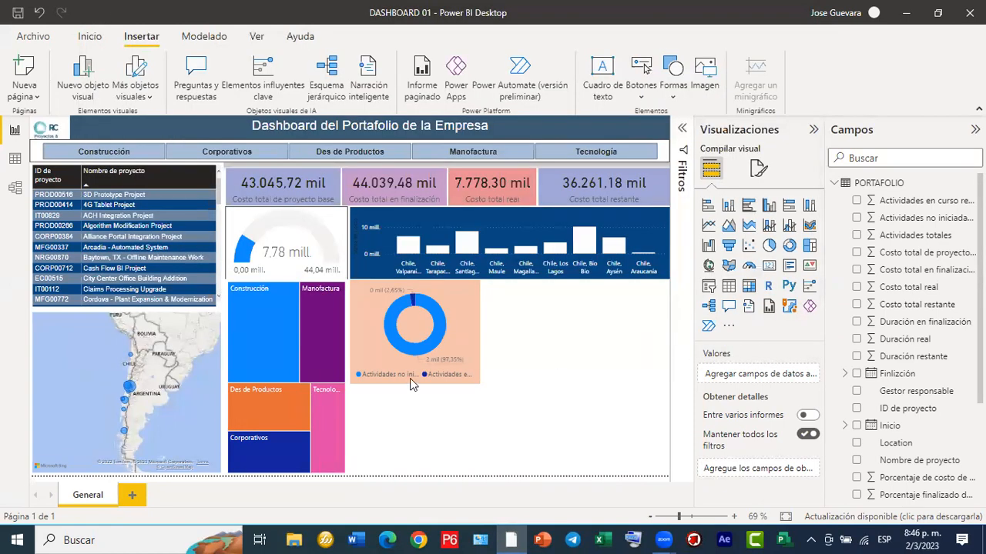